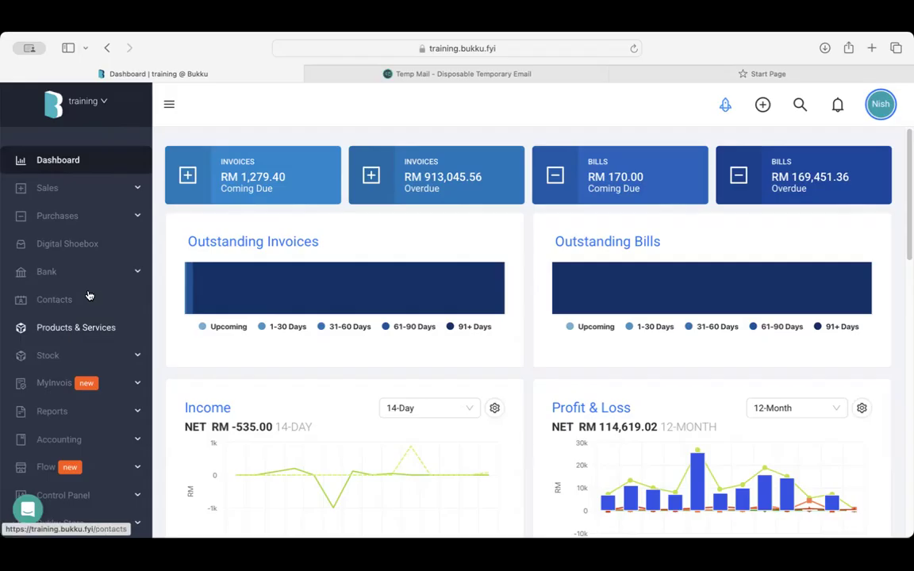
Look through the pages under Sales and the remaining modules of the main navigation
{"action": "left_click", "coordinate": [99, 187]}
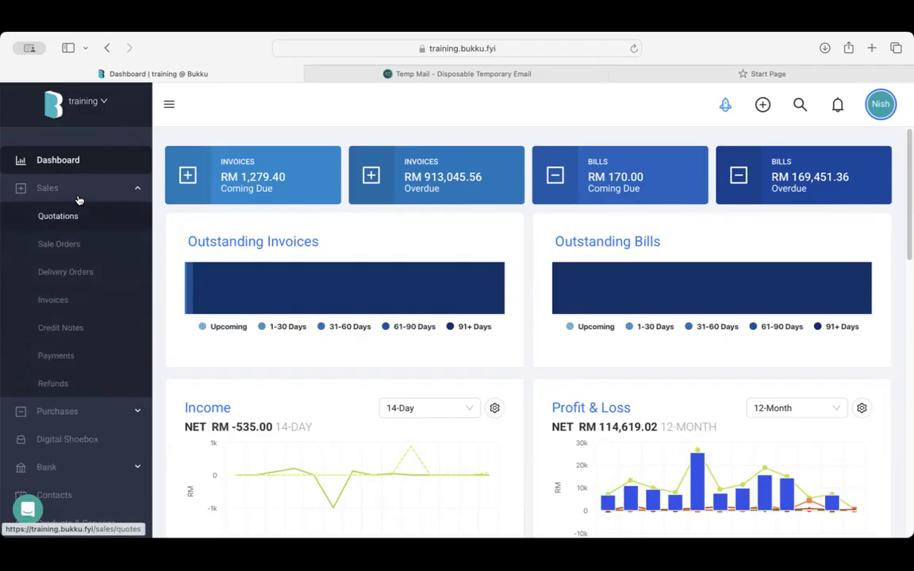
{"action": "left_click", "coordinate": [100, 191]}
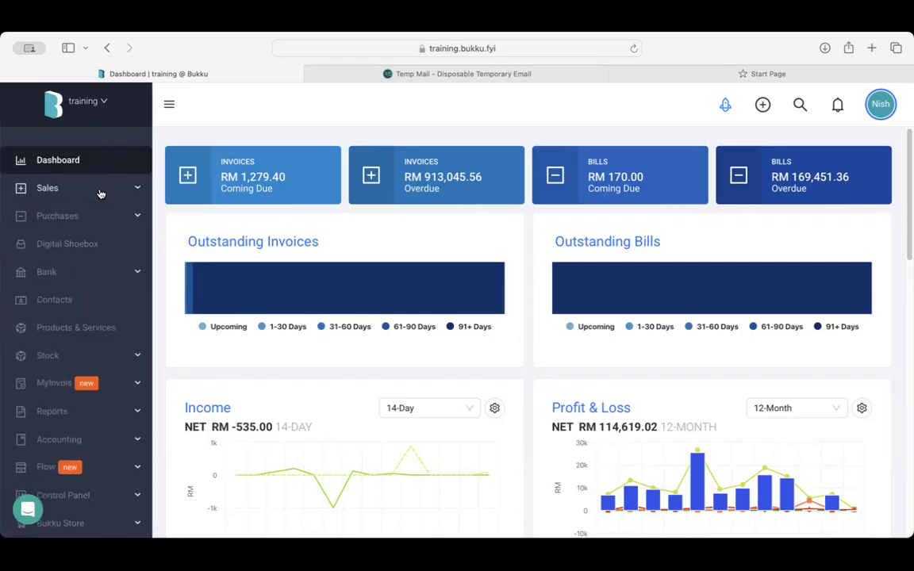
{"action": "scroll", "coordinate": [91, 250], "scroll_direction": "down", "scroll_amount": 2}
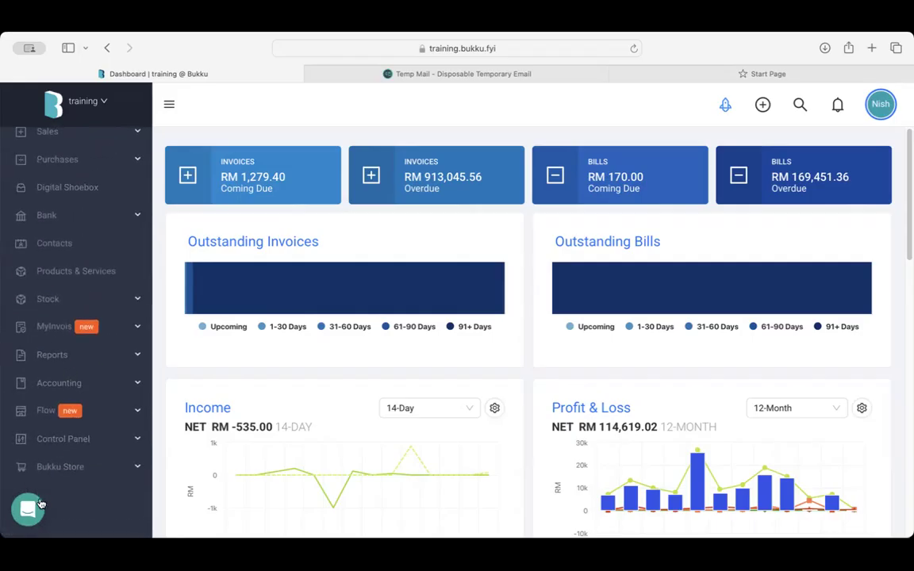
View the support chat's new message form and return to the chat's home view
{"action": "left_click", "coordinate": [42, 505]}
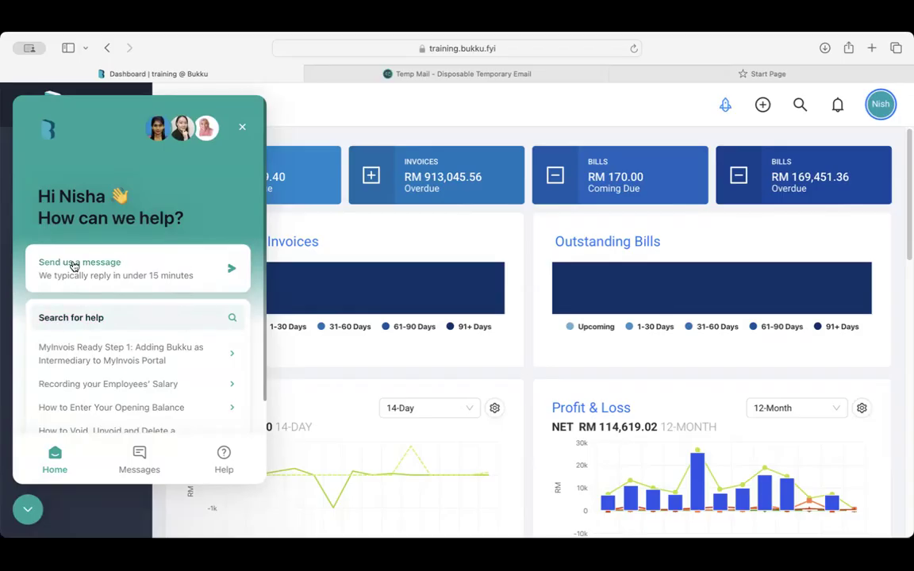
{"action": "left_click", "coordinate": [119, 265]}
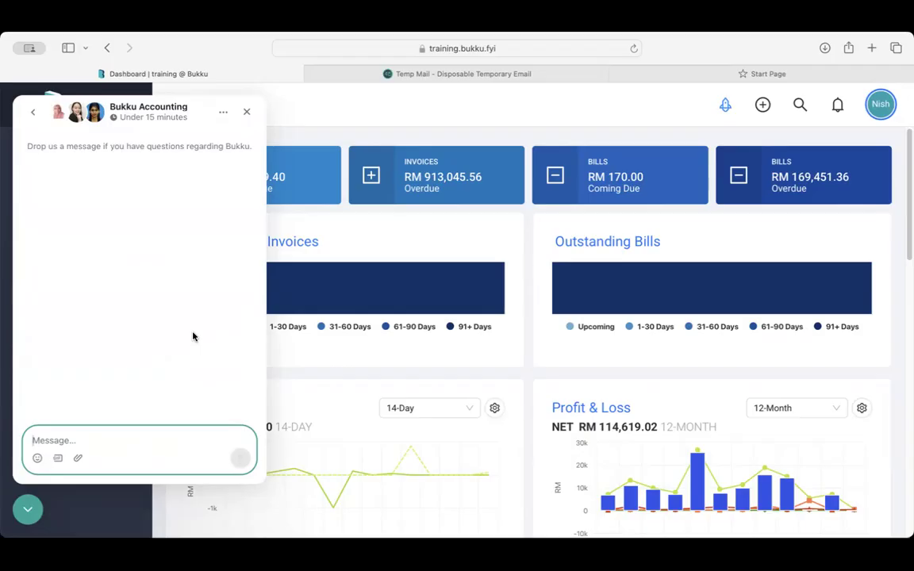
{"action": "left_click", "coordinate": [34, 117]}
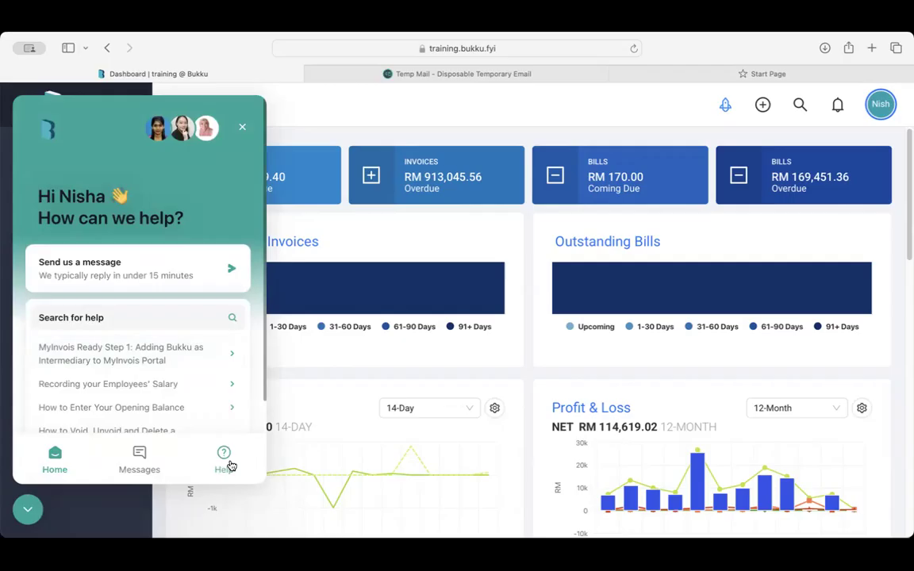
Search the help articles for "invoice" and close the support window
{"action": "left_click", "coordinate": [226, 466]}
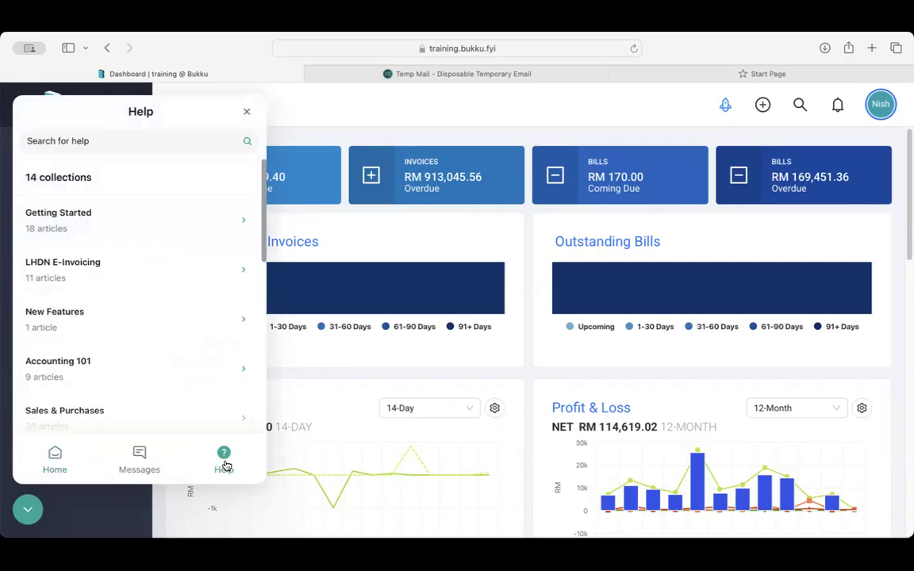
{"action": "left_click", "coordinate": [172, 146]}
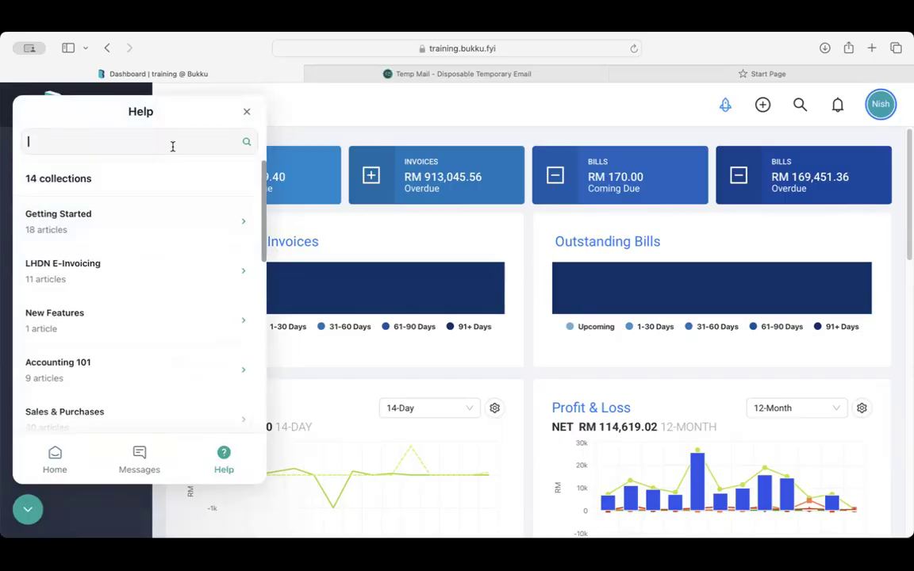
{"action": "type", "text": "invoice"}
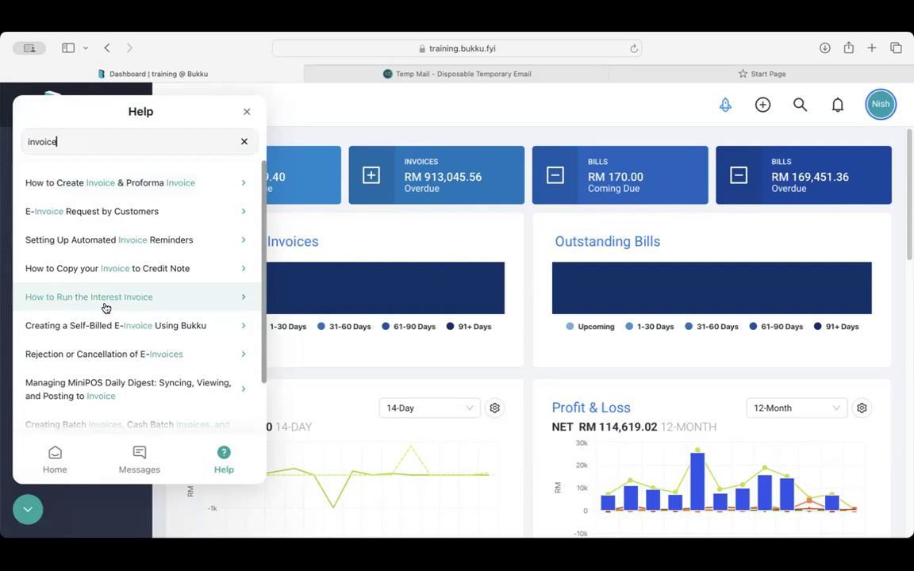
{"action": "left_click", "coordinate": [247, 112]}
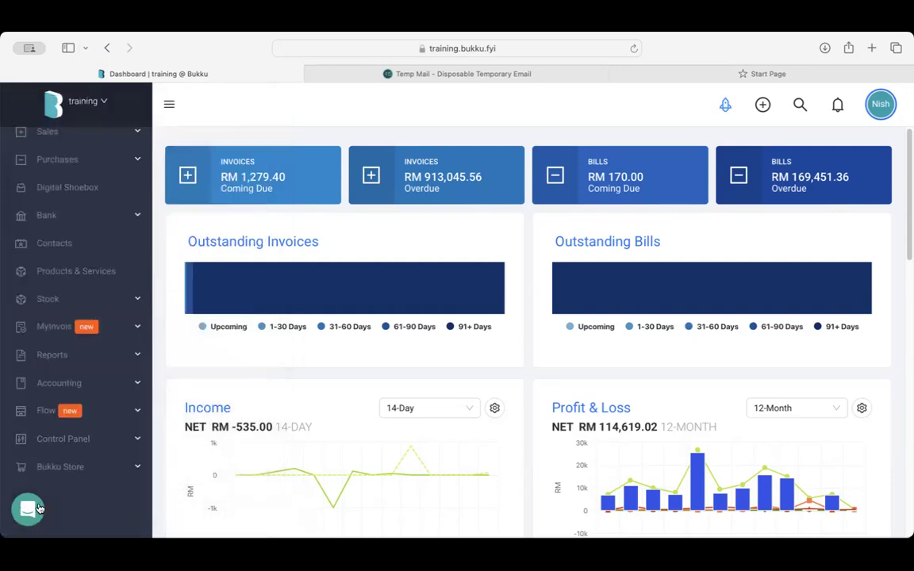
Review the list of accessible companies and the New Company form's name and URL fields, leaving the form without creating a company
{"action": "left_click", "coordinate": [87, 103]}
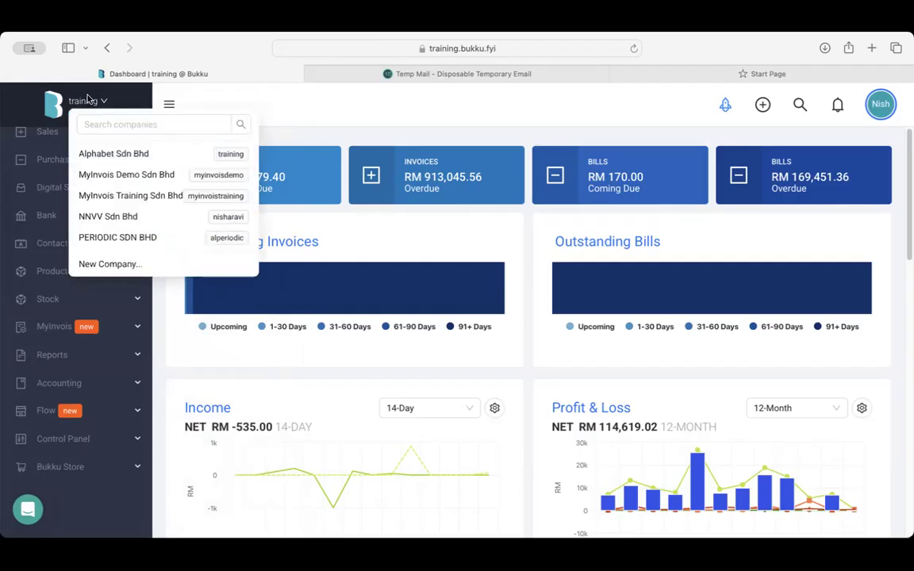
{"action": "left_click", "coordinate": [88, 101]}
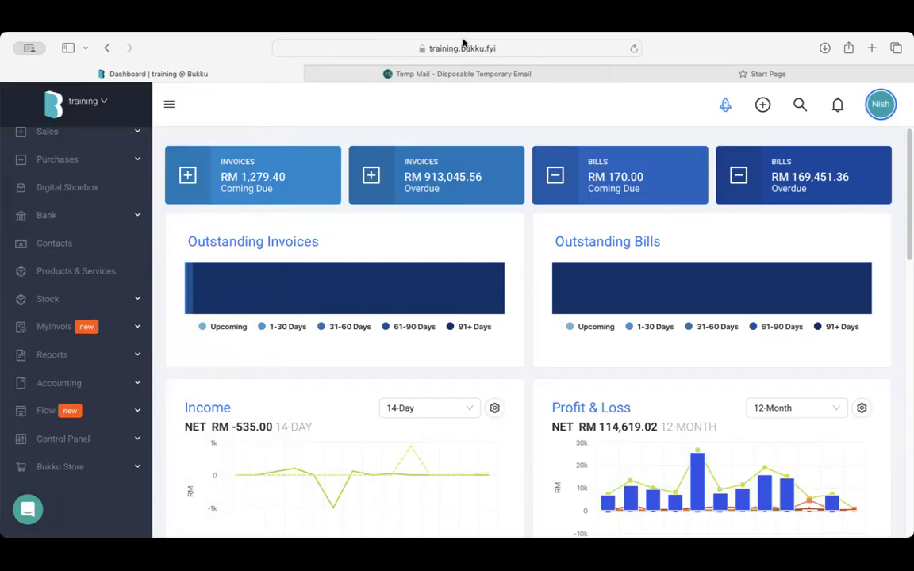
{"action": "left_click", "coordinate": [85, 103]}
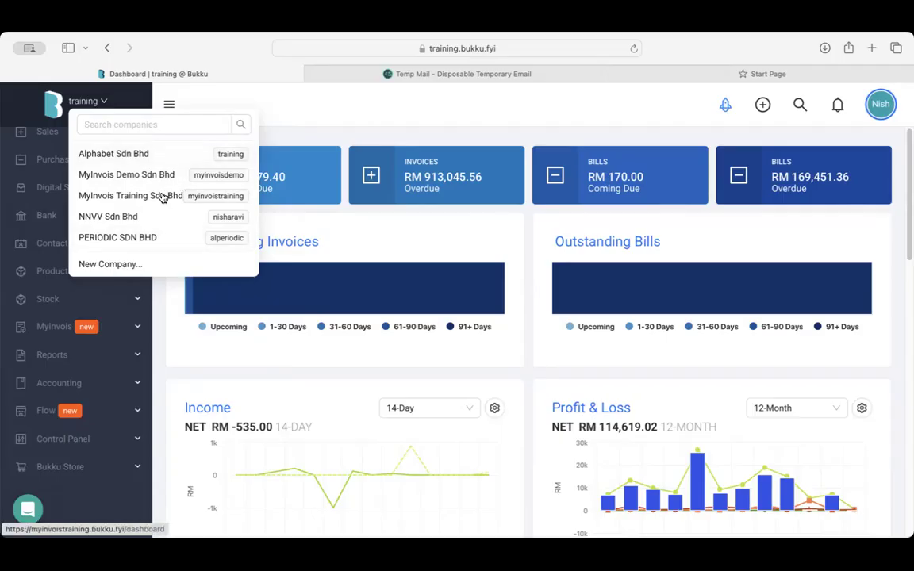
{"action": "left_click", "coordinate": [101, 269]}
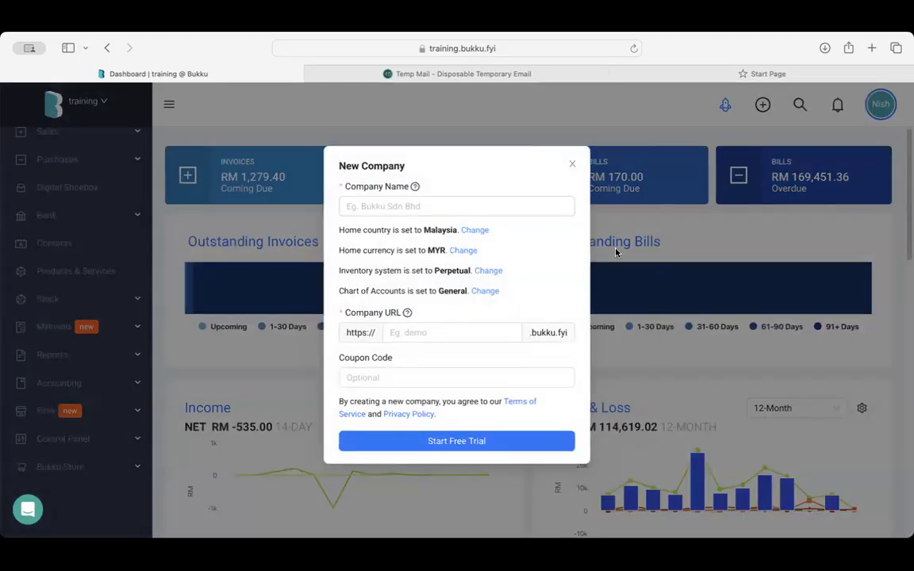
{"action": "left_click", "coordinate": [482, 202]}
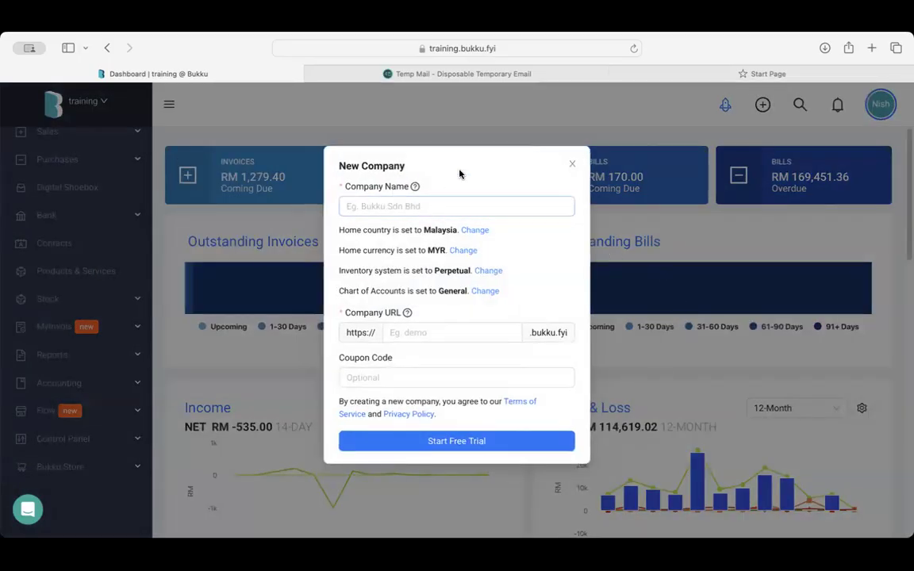
{"action": "left_click", "coordinate": [401, 333]}
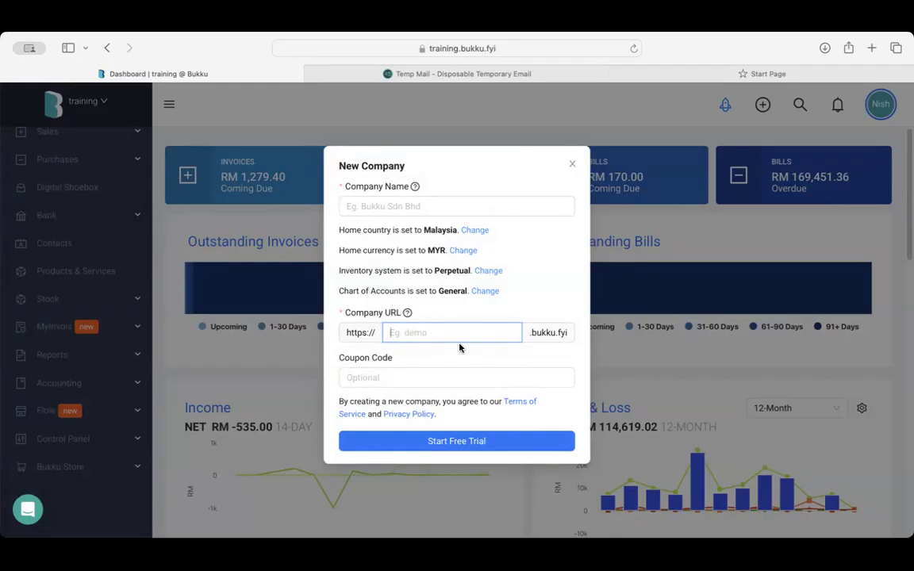
{"action": "left_click", "coordinate": [574, 165]}
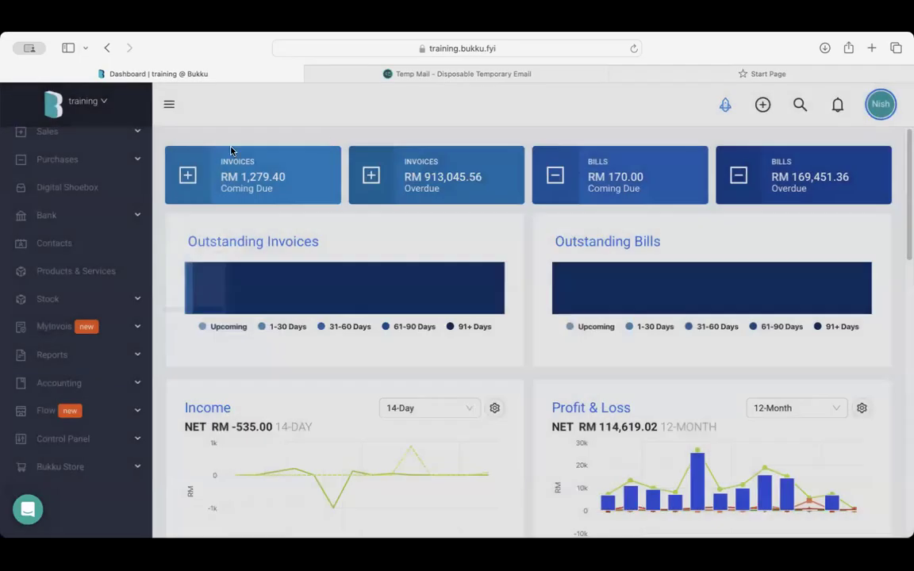
Check the link options for MyInvois Demo Sdn Bhd in the company list and close the list
{"action": "left_click", "coordinate": [80, 104]}
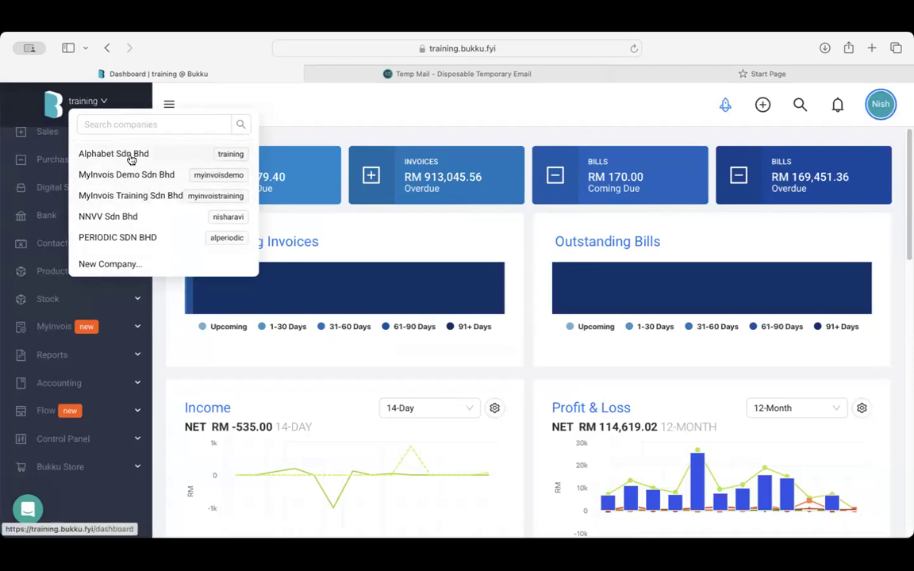
{"action": "right_click", "coordinate": [148, 184]}
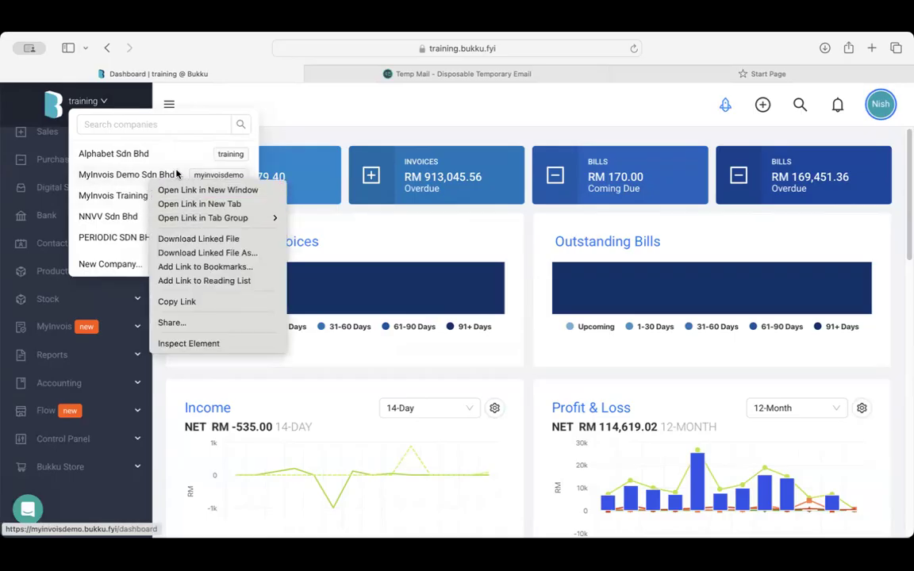
{"action": "left_click", "coordinate": [290, 117]}
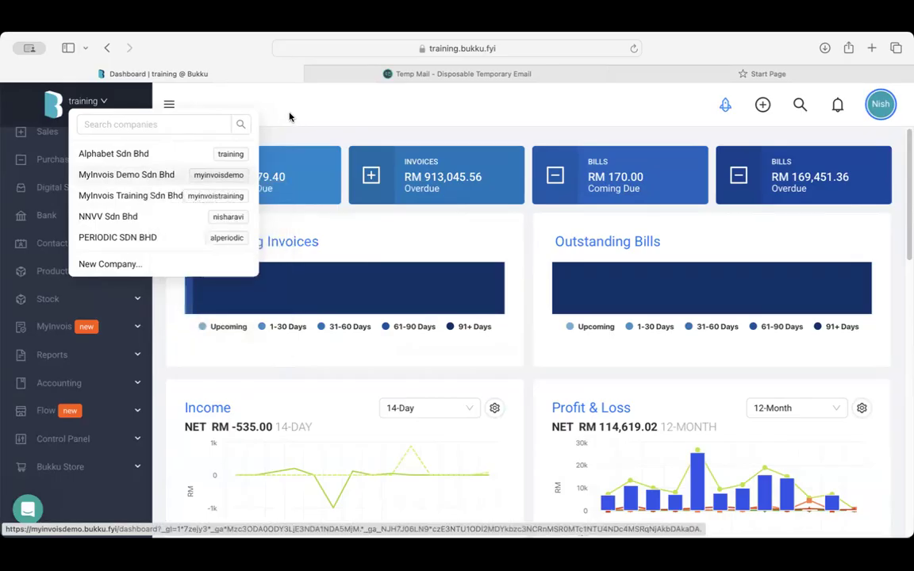
{"action": "left_click", "coordinate": [287, 110]}
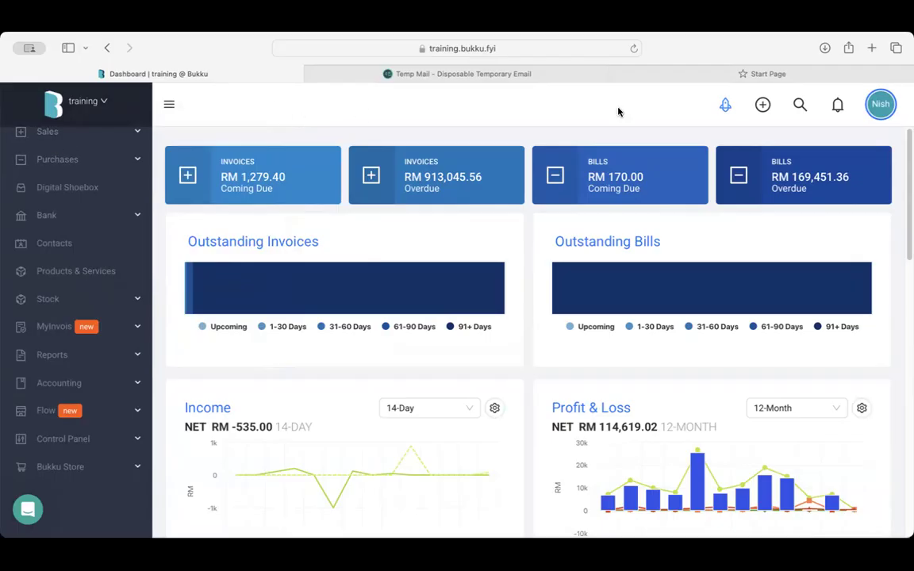
Review the Getting Started setup items from Company Profile to Company Settings and close the guide
{"action": "left_click", "coordinate": [725, 105]}
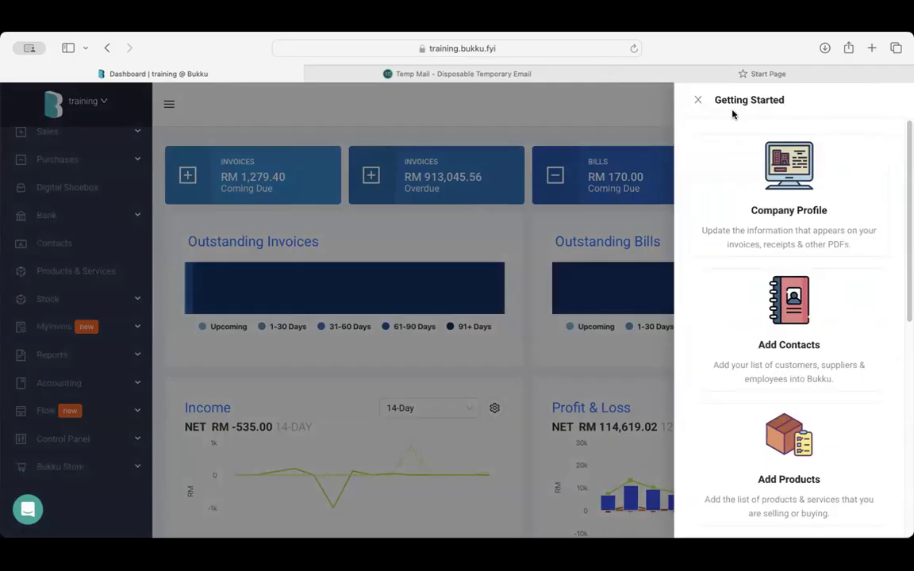
{"action": "scroll", "coordinate": [780, 248], "scroll_direction": "down", "scroll_amount": 5}
{"action": "scroll", "coordinate": [780, 248], "scroll_direction": "down", "scroll_amount": 3}
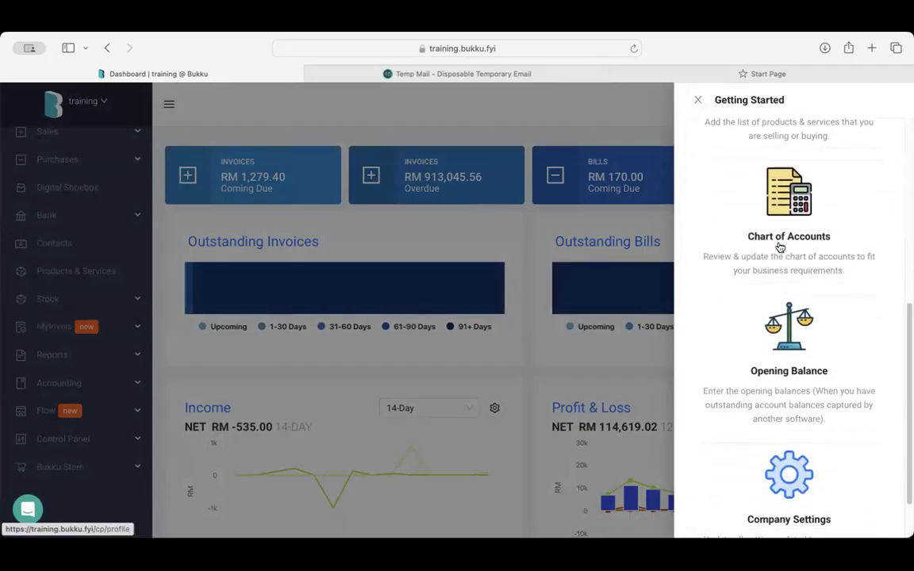
{"action": "scroll", "coordinate": [780, 247], "scroll_direction": "up", "scroll_amount": 8}
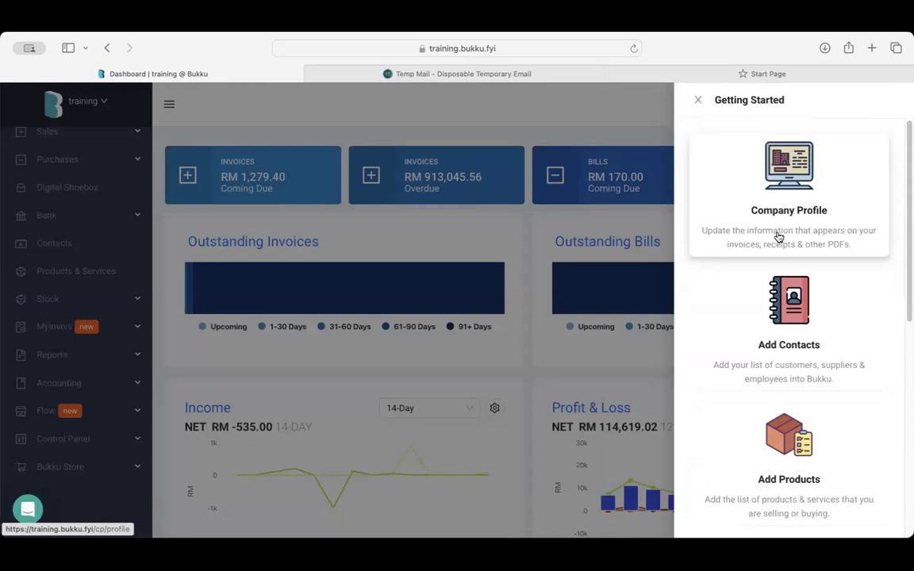
{"action": "scroll", "coordinate": [778, 238], "scroll_direction": "down", "scroll_amount": 3}
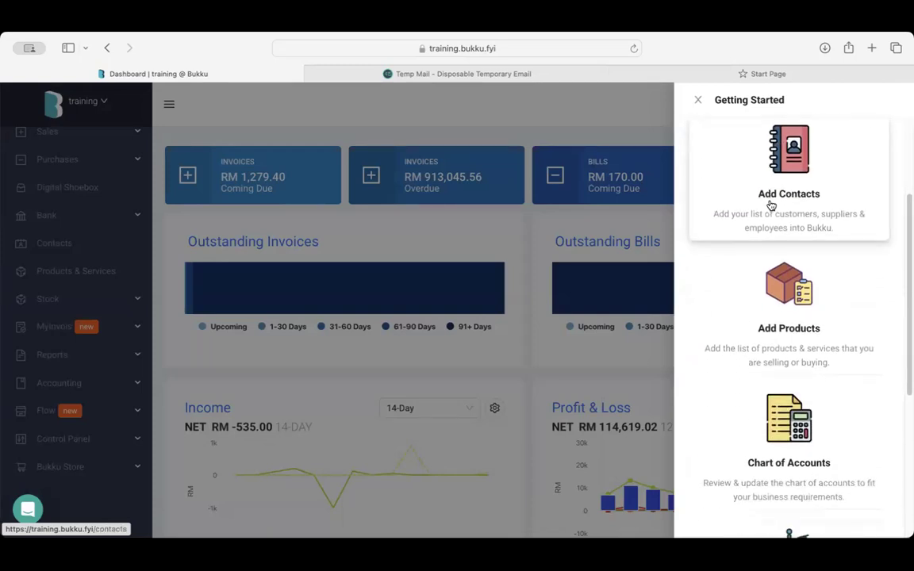
{"action": "scroll", "coordinate": [759, 319], "scroll_direction": "down", "scroll_amount": 5}
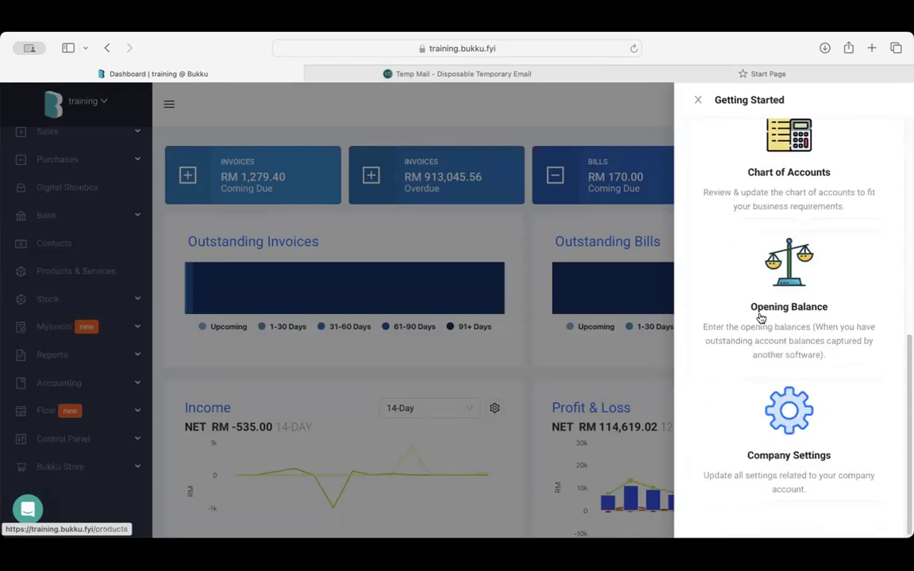
{"action": "left_click", "coordinate": [698, 103]}
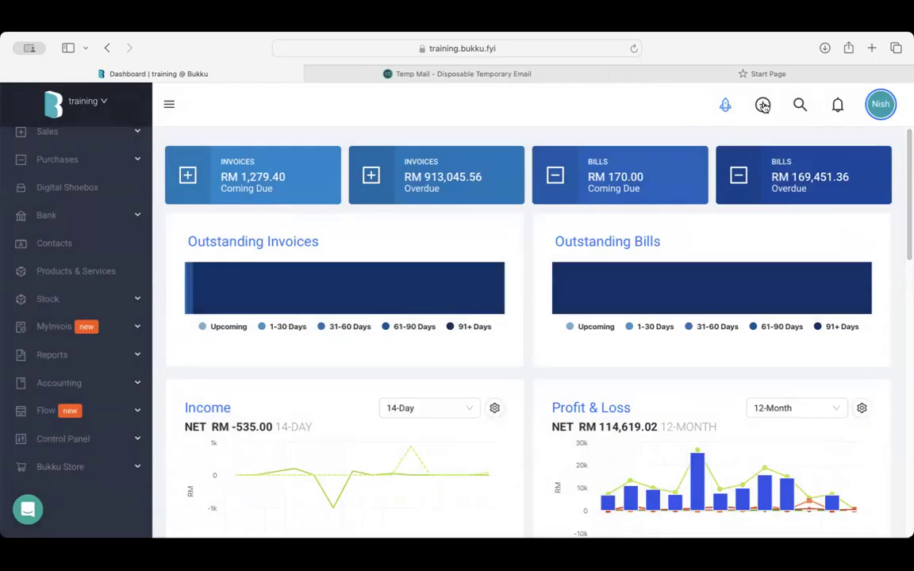
Check the quick-create option and read the Quick Search guidance on finding pages and transactions, closing the search
{"action": "left_click", "coordinate": [763, 105]}
{"action": "left_click", "coordinate": [801, 105]}
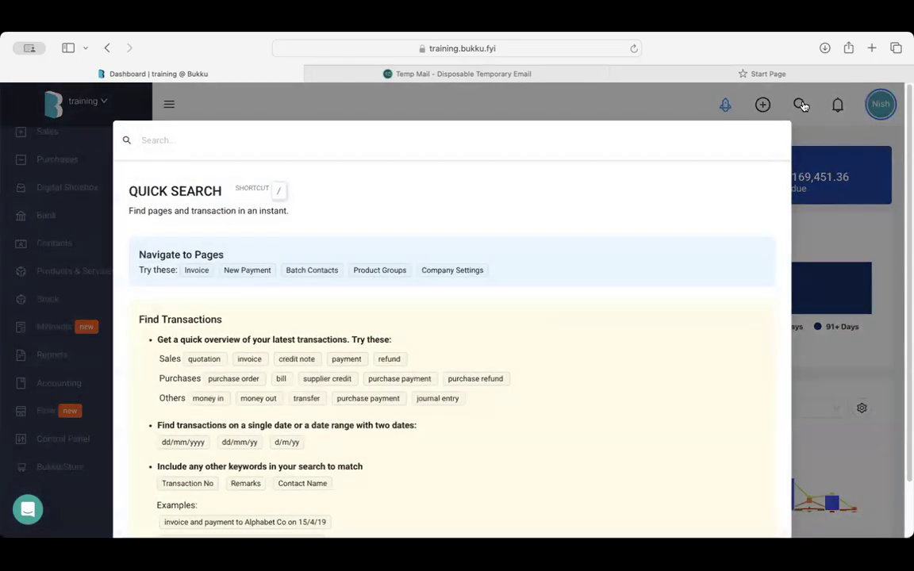
{"action": "scroll", "coordinate": [393, 318], "scroll_direction": "down", "scroll_amount": 3}
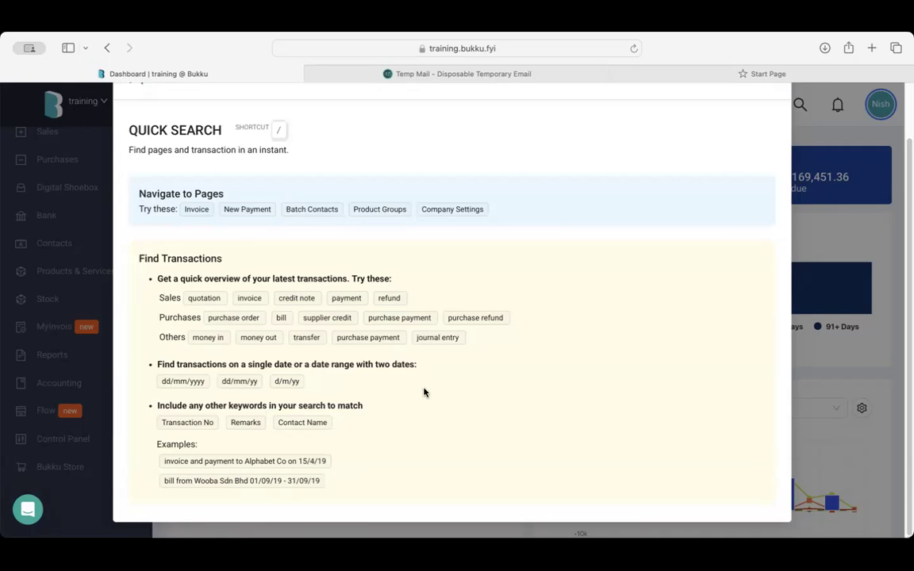
{"action": "scroll", "coordinate": [426, 391], "scroll_direction": "up", "scroll_amount": 3}
{"action": "left_click", "coordinate": [812, 135]}
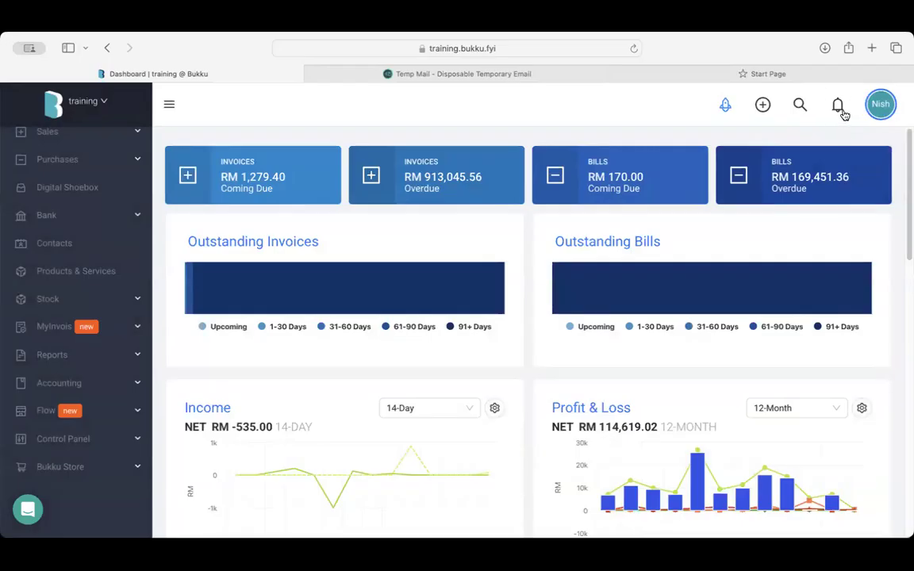
View the company's notifications and close the list
{"action": "left_click", "coordinate": [839, 108]}
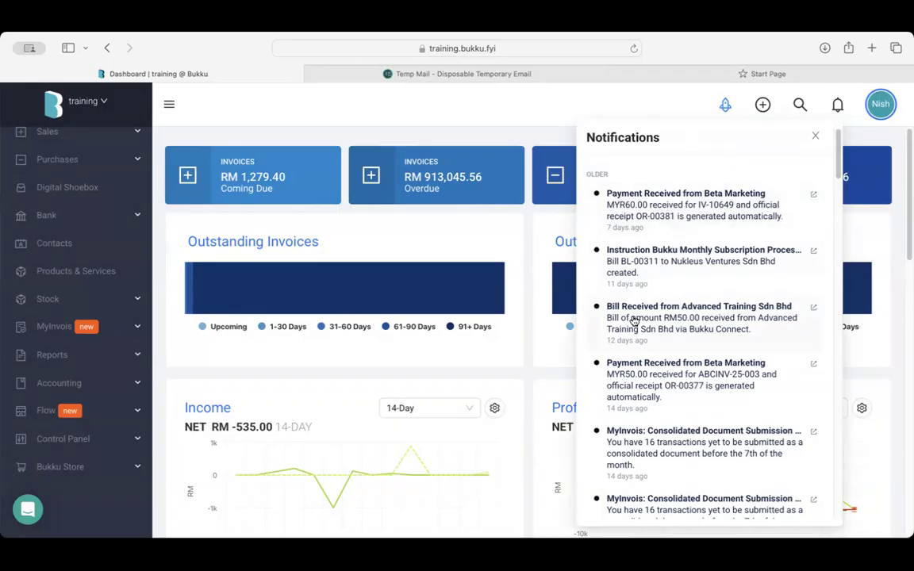
{"action": "left_click", "coordinate": [818, 136]}
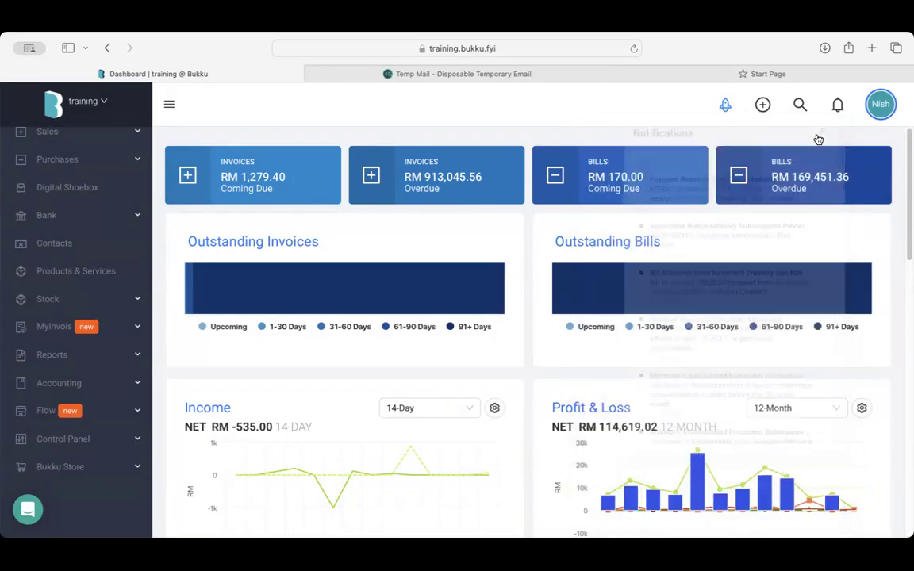
Open My Profile from the account options to view the personal account details
{"action": "mouse_move", "coordinate": [873, 108]}
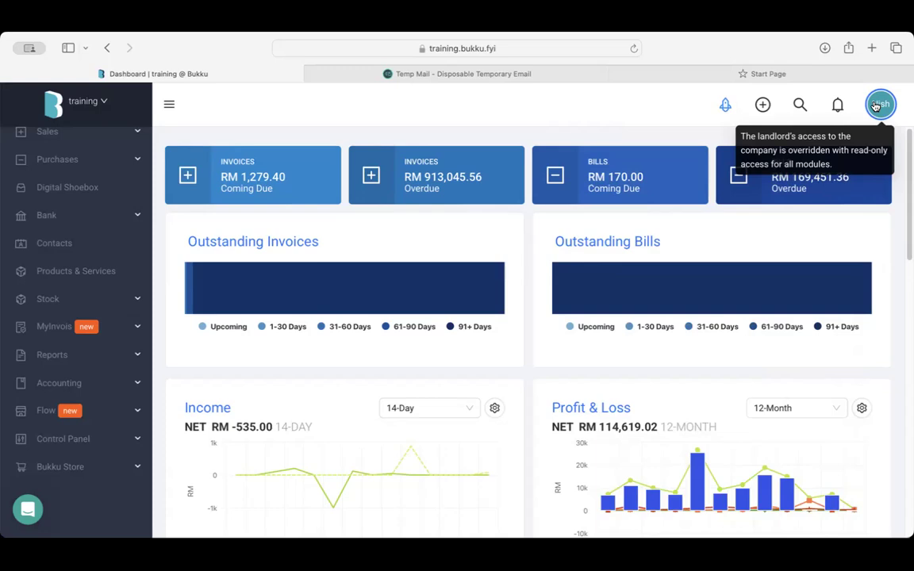
{"action": "left_click", "coordinate": [875, 106]}
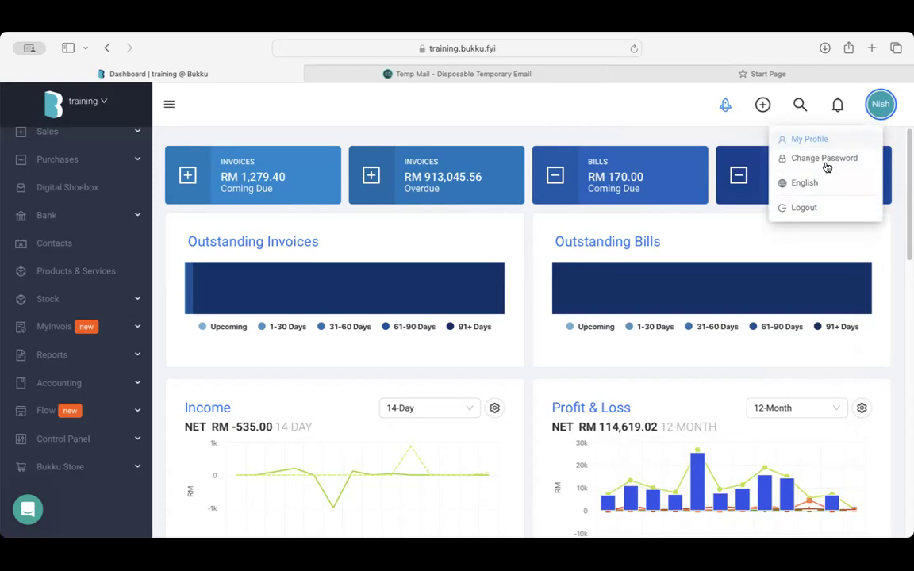
{"action": "left_click", "coordinate": [823, 141]}
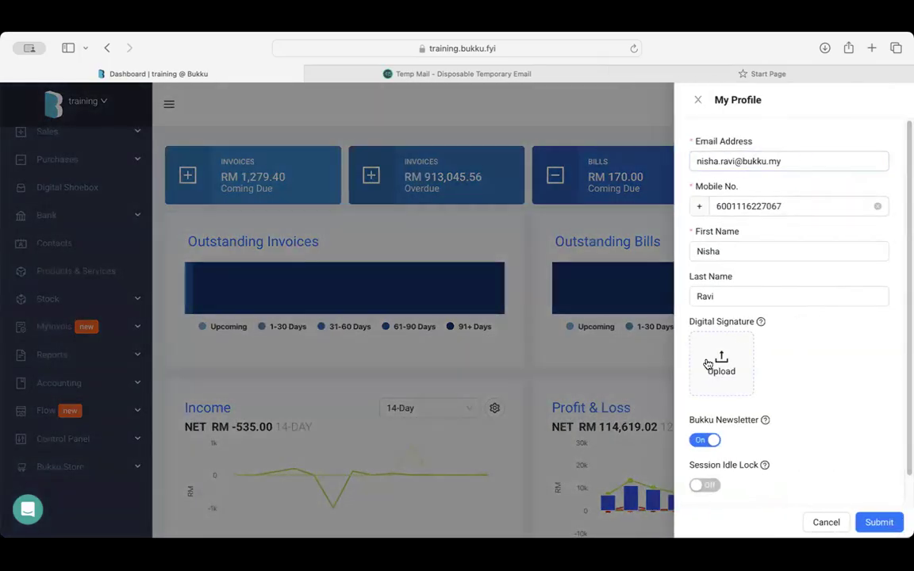
Close My Profile and check the interface language choices in the account options
{"action": "left_click", "coordinate": [698, 99]}
{"action": "left_click", "coordinate": [877, 105]}
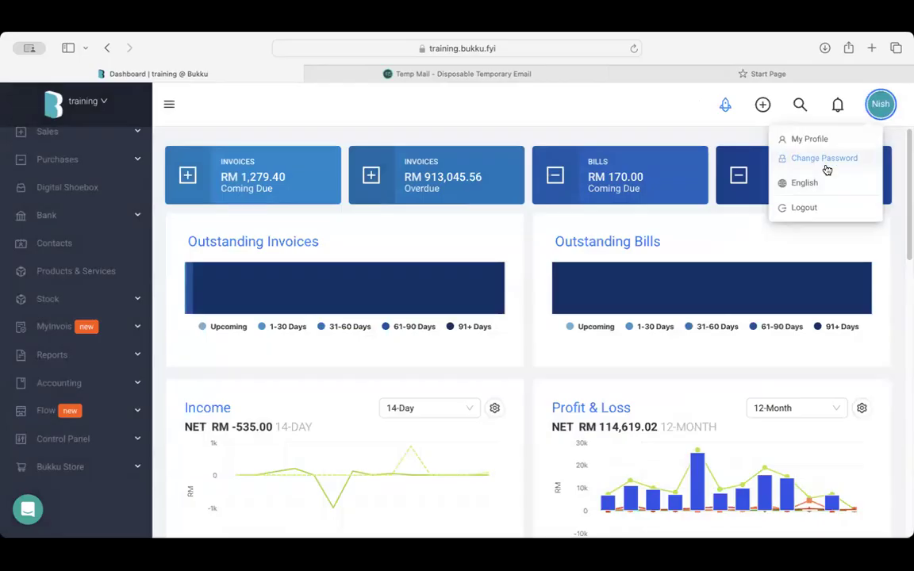
{"action": "left_click", "coordinate": [820, 183]}
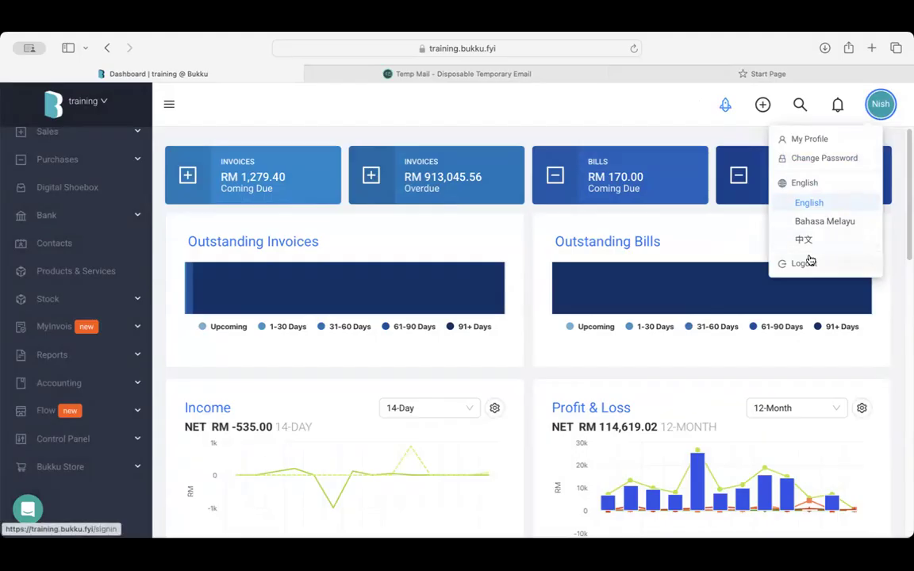
{"action": "left_click", "coordinate": [879, 104]}
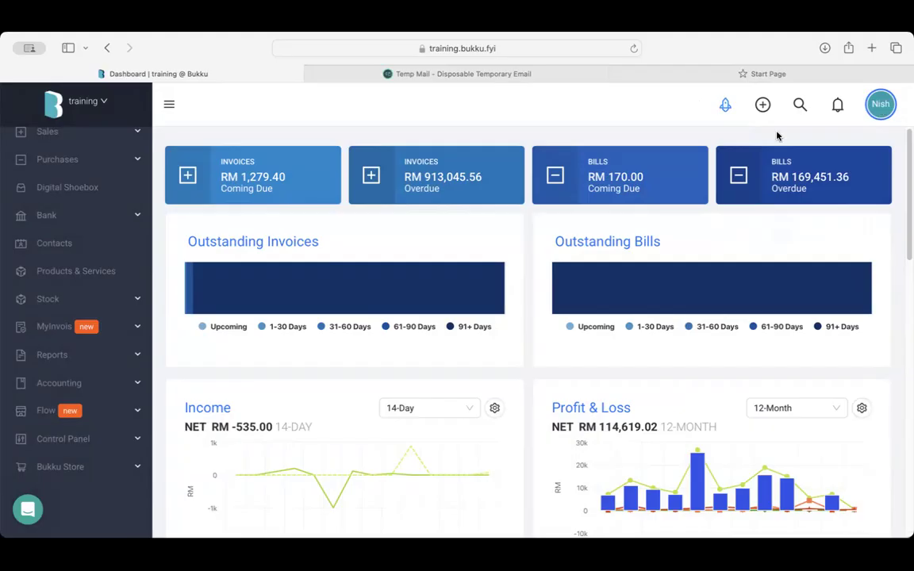
Open Company Profile from the Getting Started guide, close the guide and view the Company Information section
{"action": "left_click", "coordinate": [726, 111]}
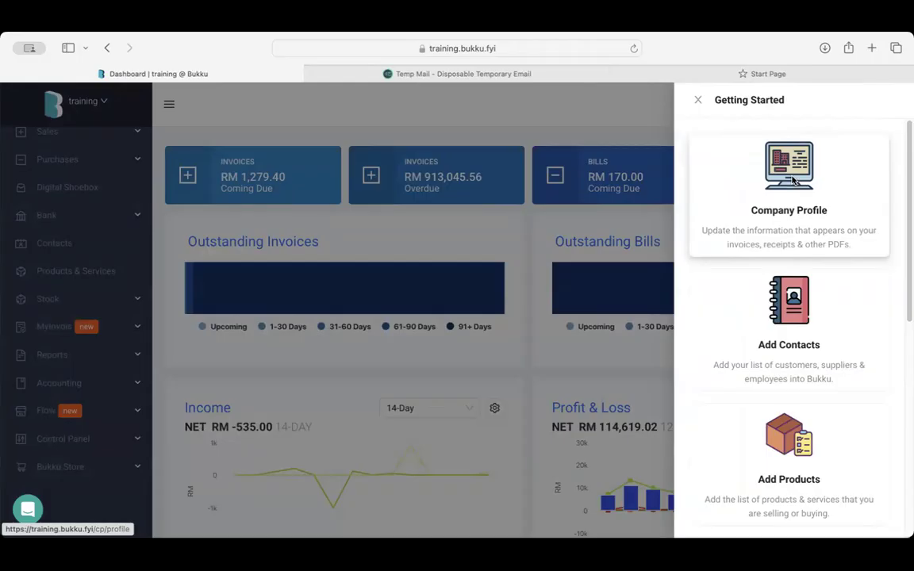
{"action": "left_click", "coordinate": [714, 164]}
{"action": "left_click", "coordinate": [698, 100]}
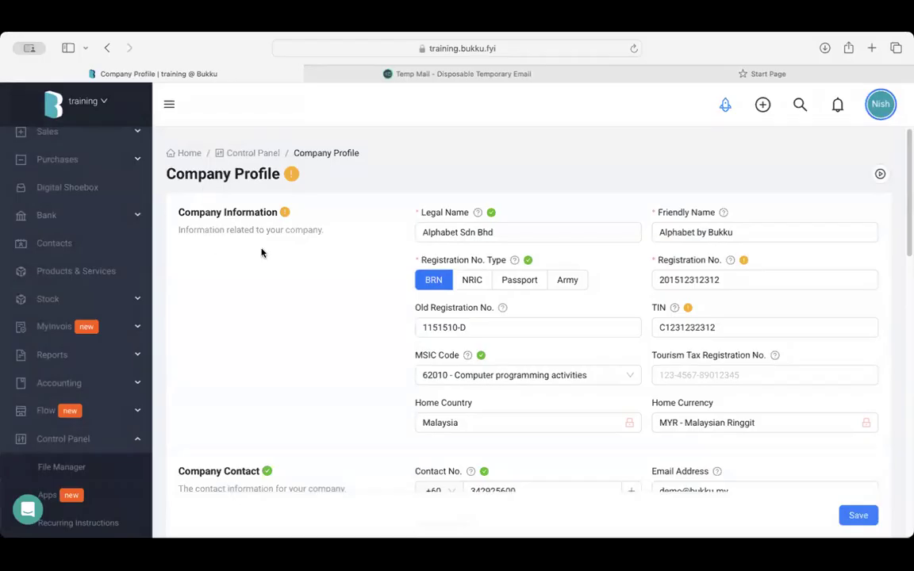
{"action": "scroll", "coordinate": [527, 319], "scroll_direction": "down", "scroll_amount": 1}
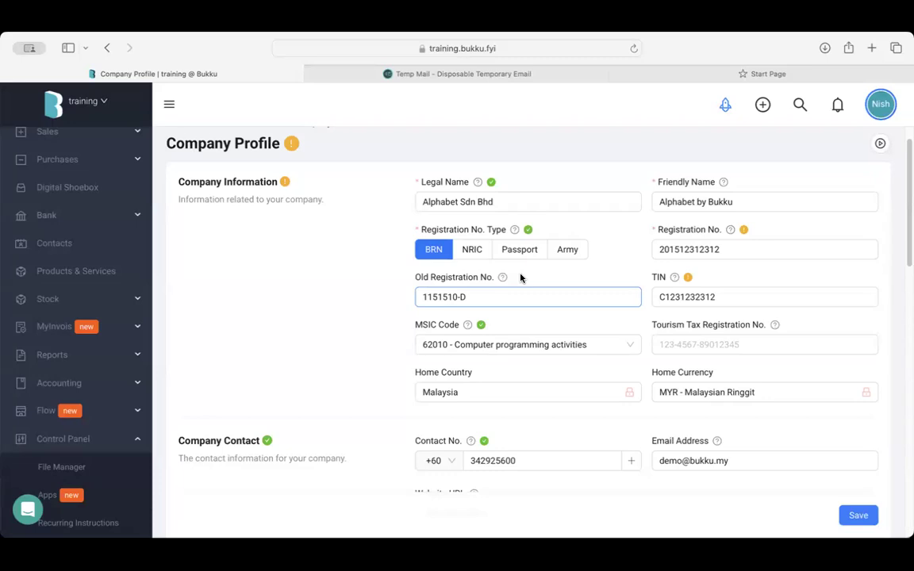
View the support chat's home page over the Company Profile and close the chat
{"action": "left_click", "coordinate": [28, 508]}
{"action": "left_click", "coordinate": [55, 461]}
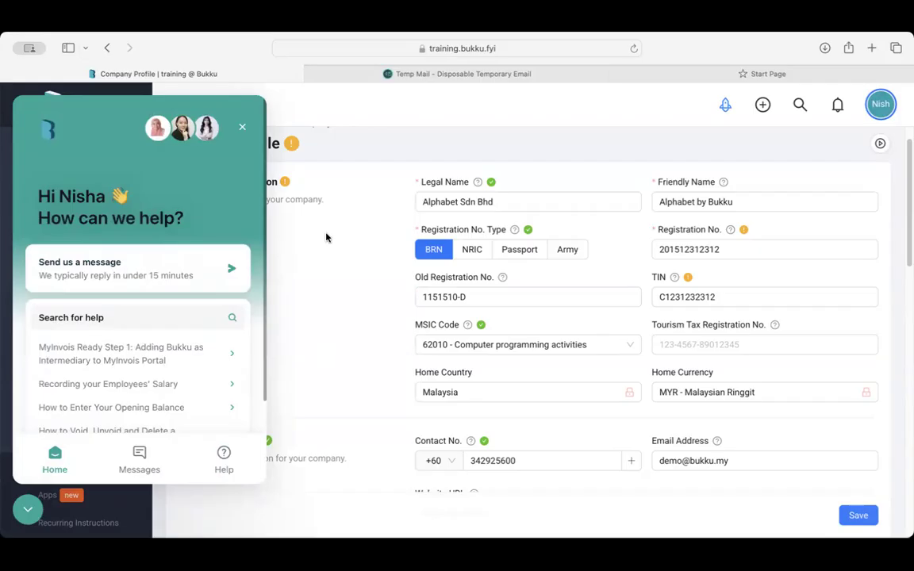
{"action": "left_click", "coordinate": [28, 509]}
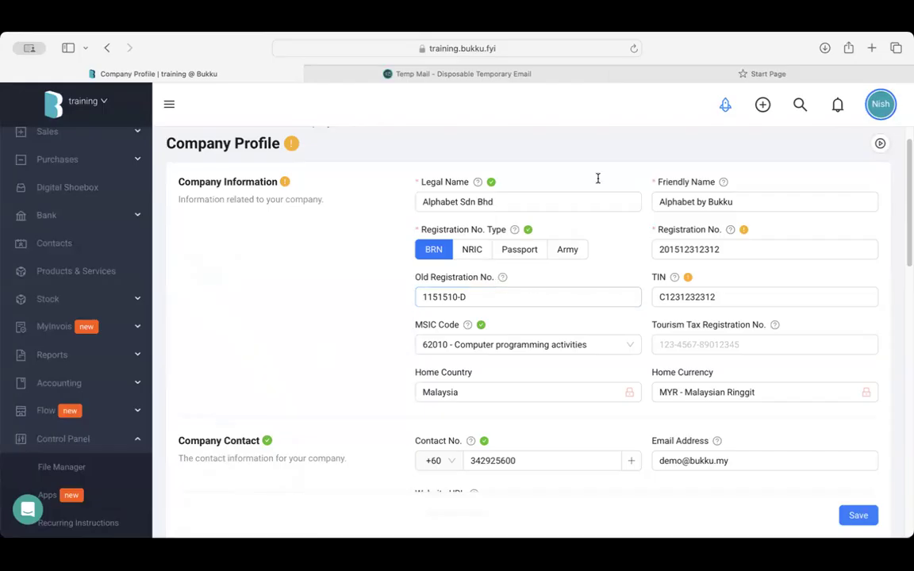
Review the Company Information fields, from Legal Name and Registration No. Type to Registration No
{"action": "left_click", "coordinate": [432, 207]}
{"action": "left_click", "coordinate": [497, 195]}
{"action": "scroll", "coordinate": [580, 180], "scroll_direction": "down", "scroll_amount": 1}
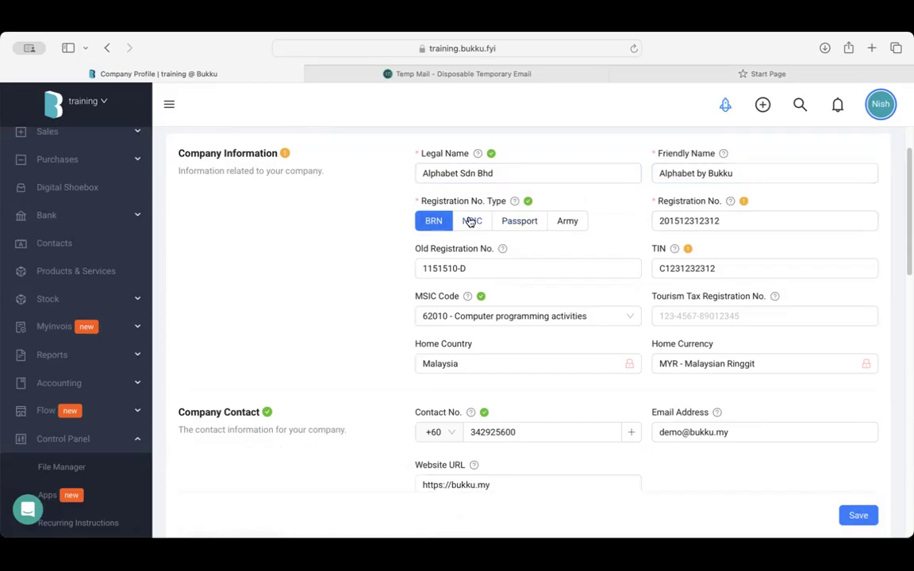
{"action": "left_click", "coordinate": [698, 220]}
{"action": "key", "text": "Tab"}
Review the Company Addresses, Company Logo and Other Controls sections of the Company Profile
{"action": "scroll", "coordinate": [521, 246], "scroll_direction": "down", "scroll_amount": 10}
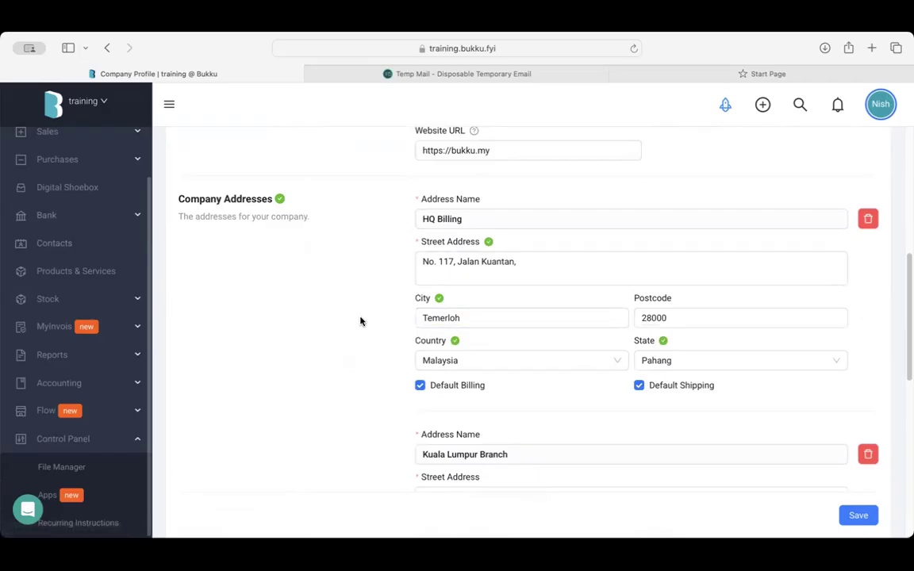
{"action": "scroll", "coordinate": [361, 321], "scroll_direction": "down", "scroll_amount": 12}
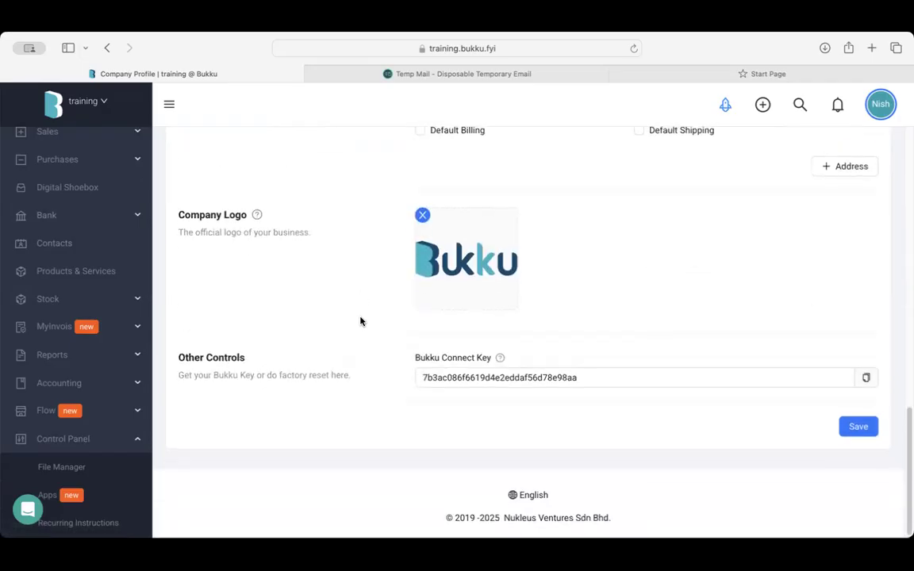
{"action": "mouse_move", "coordinate": [494, 298]}
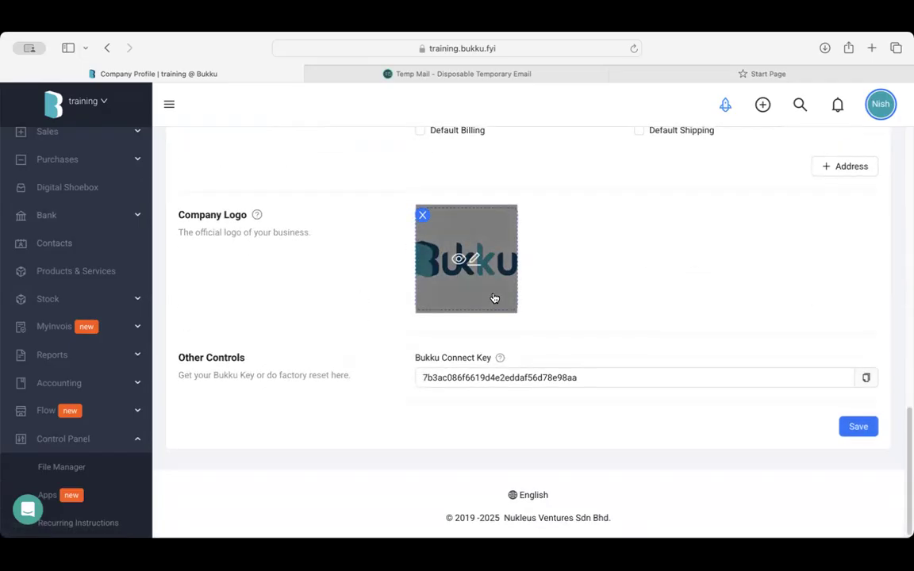
{"action": "scroll", "coordinate": [565, 285], "scroll_direction": "up", "scroll_amount": 20}
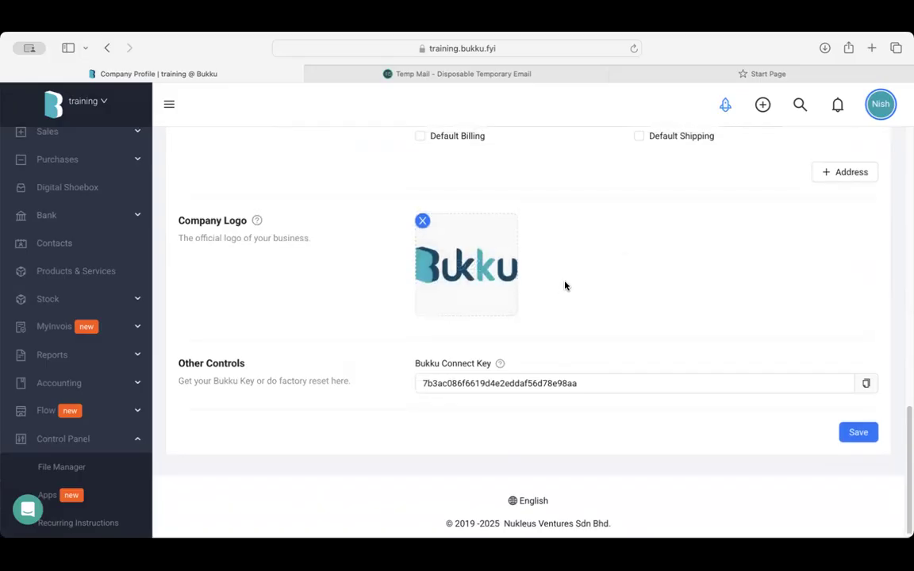
{"action": "scroll", "coordinate": [524, 437], "scroll_direction": "down", "scroll_amount": 20}
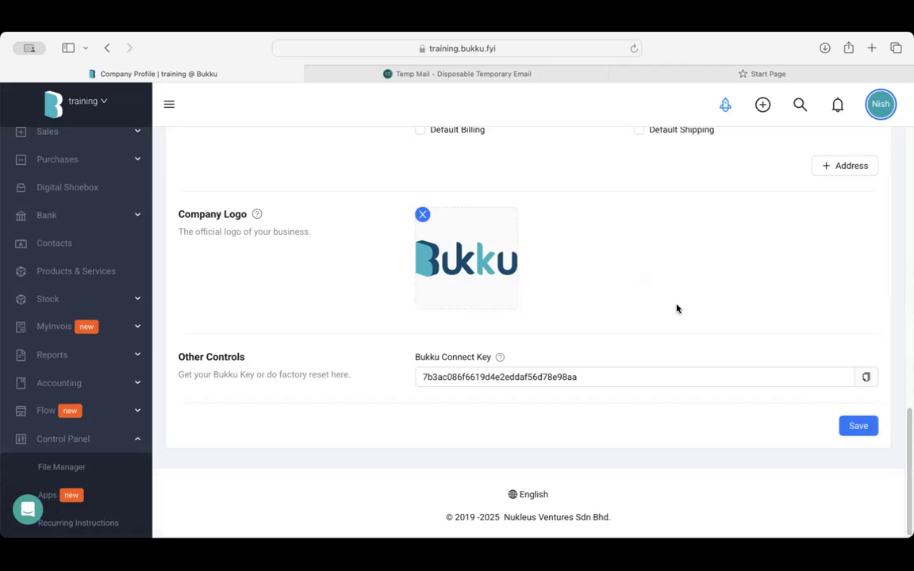
{"action": "scroll", "coordinate": [677, 309], "scroll_direction": "up", "scroll_amount": 12}
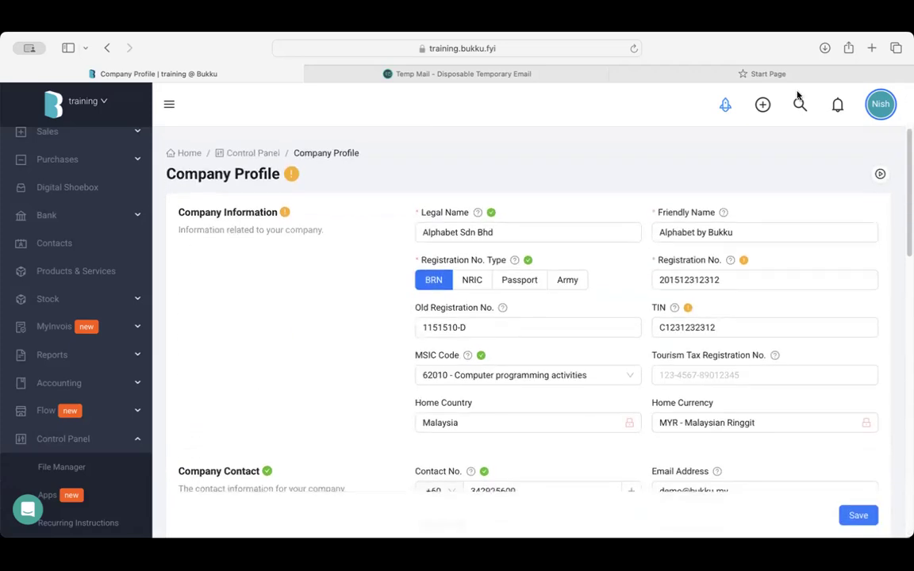
Open the Contacts page through Add Contacts in the Getting Started guide and close the guide
{"action": "left_click", "coordinate": [725, 104]}
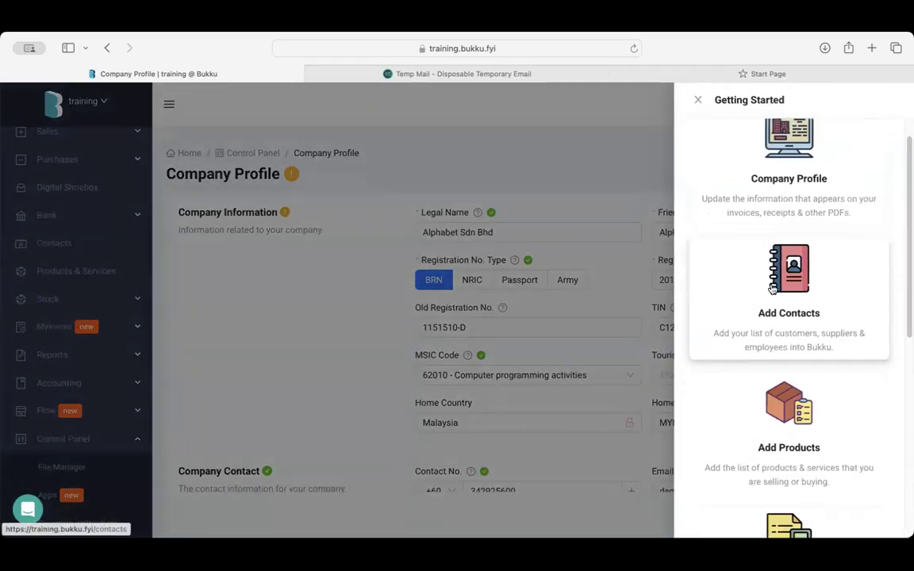
{"action": "left_click", "coordinate": [783, 290]}
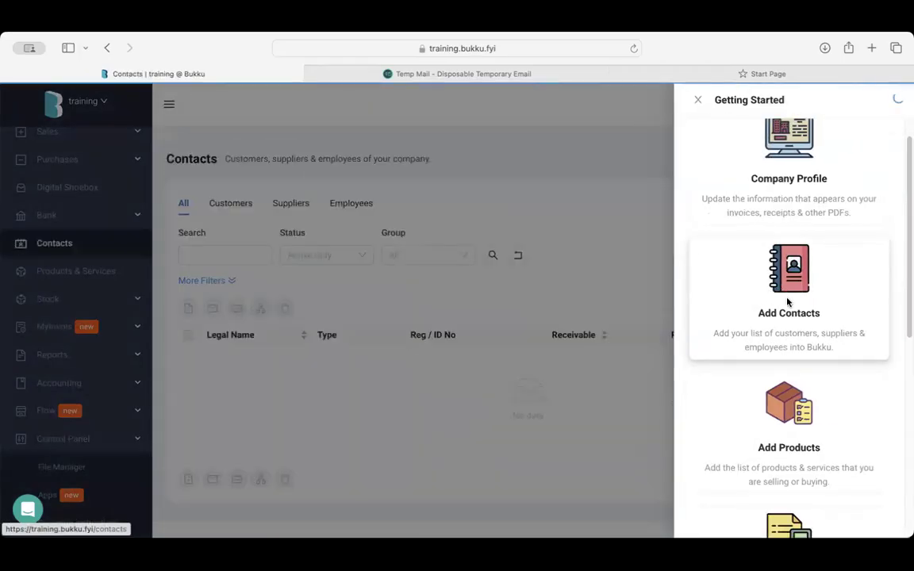
{"action": "left_click", "coordinate": [555, 173]}
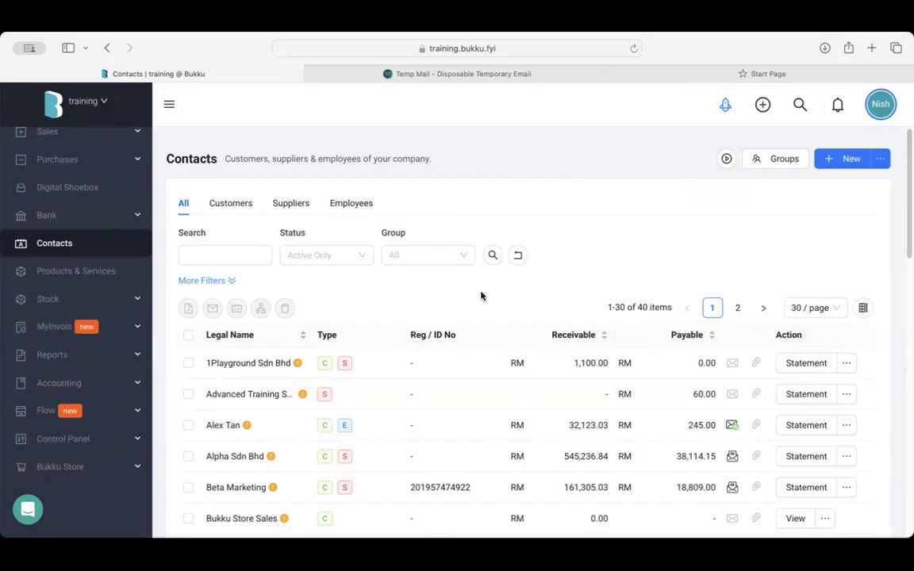
Start a new contact with entity type Individual and enter the contact's first name as the legal name
{"action": "left_click", "coordinate": [835, 166]}
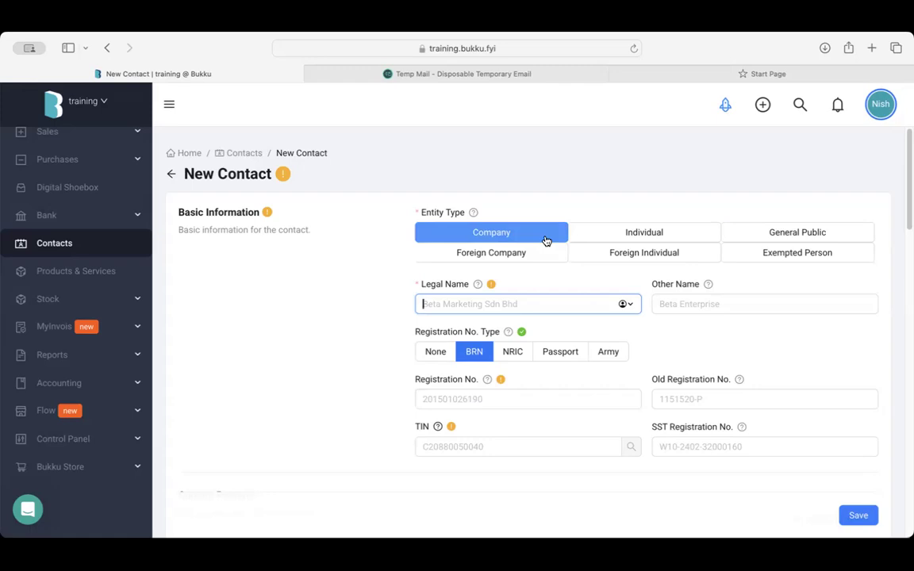
{"action": "left_click", "coordinate": [640, 235]}
{"action": "left_click", "coordinate": [520, 306]}
{"action": "type", "text": "Amy"}
{"action": "left_click", "coordinate": [335, 371]}
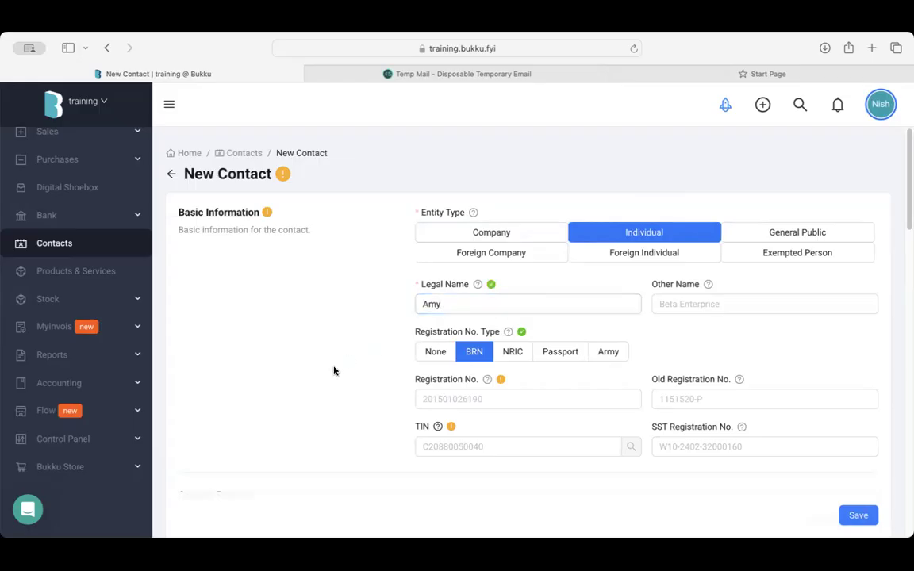
Set the new contact's type to both Customer and Supplier and save the contact
{"action": "scroll", "coordinate": [335, 372], "scroll_direction": "down", "scroll_amount": 2}
{"action": "scroll", "coordinate": [460, 293], "scroll_direction": "down", "scroll_amount": 4}
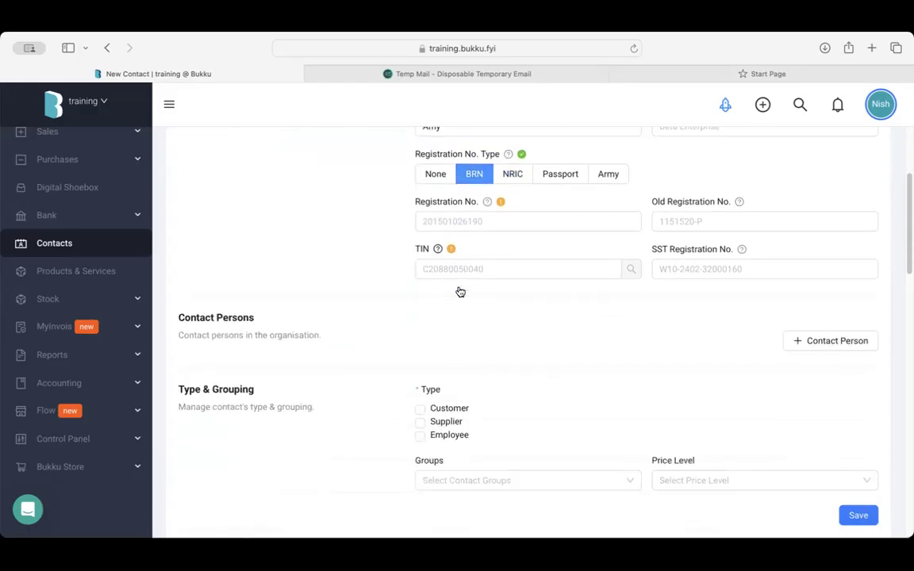
{"action": "scroll", "coordinate": [488, 248], "scroll_direction": "down", "scroll_amount": 5}
{"action": "scroll", "coordinate": [486, 245], "scroll_direction": "up", "scroll_amount": 1}
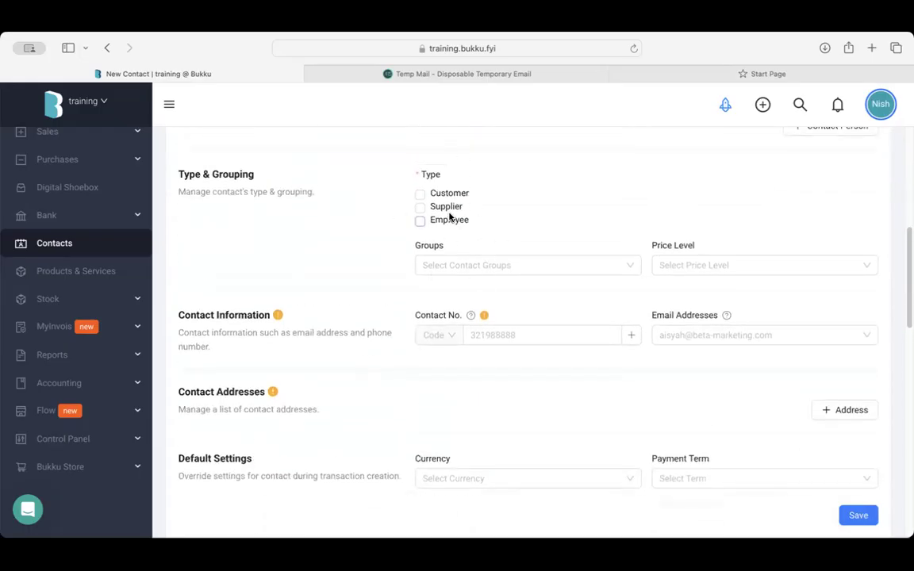
{"action": "left_click", "coordinate": [446, 198]}
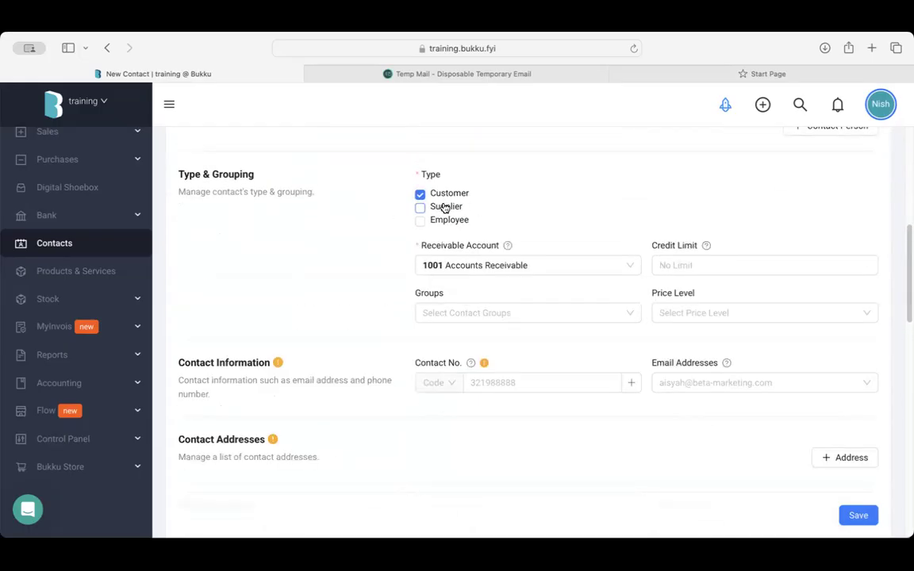
{"action": "left_click", "coordinate": [441, 206]}
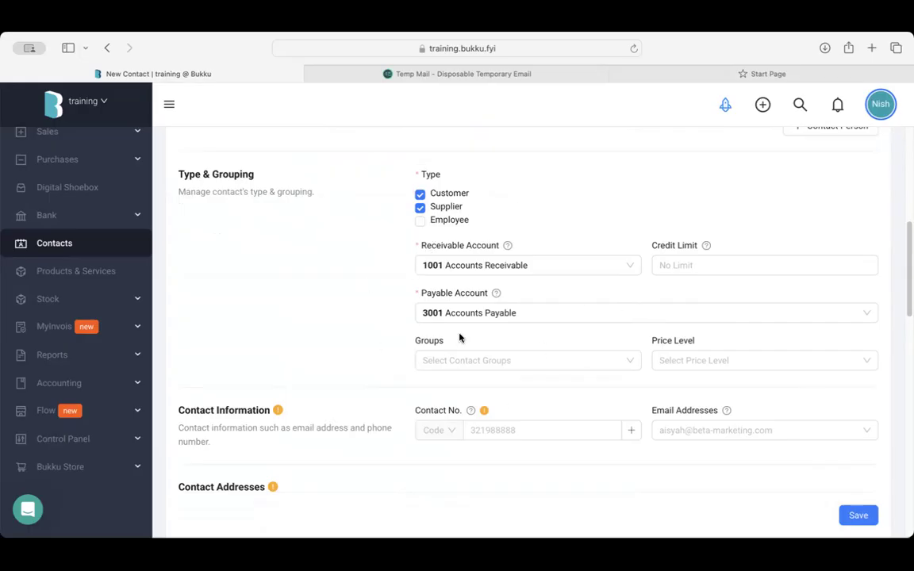
{"action": "scroll", "coordinate": [460, 340], "scroll_direction": "down", "scroll_amount": 5}
{"action": "scroll", "coordinate": [460, 338], "scroll_direction": "down", "scroll_amount": 8}
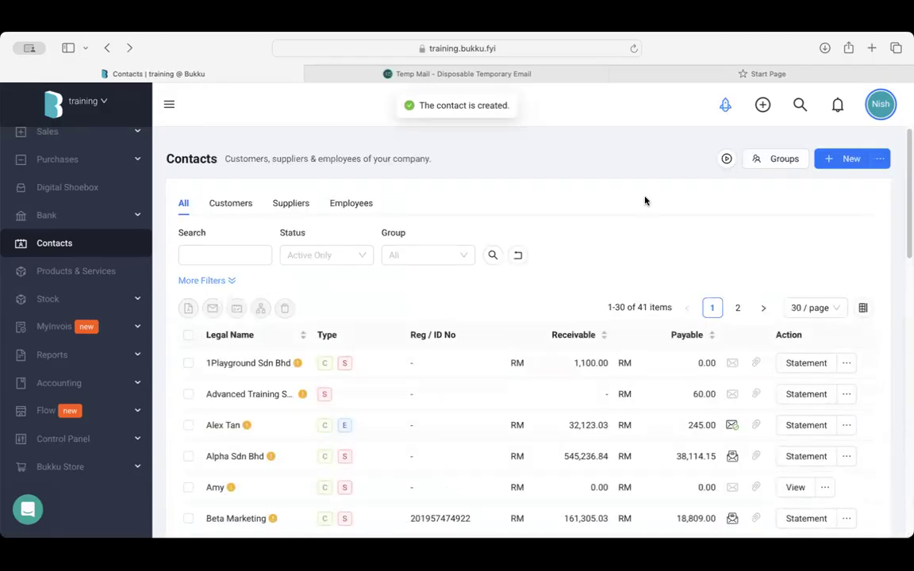
Delete the newly created individual contact from the Contacts list
{"action": "scroll", "coordinate": [412, 216], "scroll_direction": "down", "scroll_amount": 2}
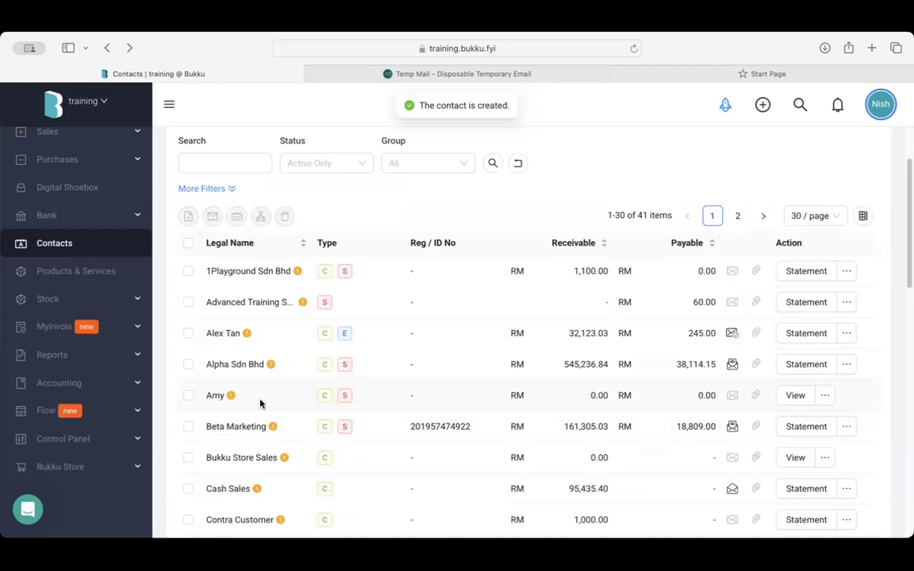
{"action": "mouse_move", "coordinate": [822, 406]}
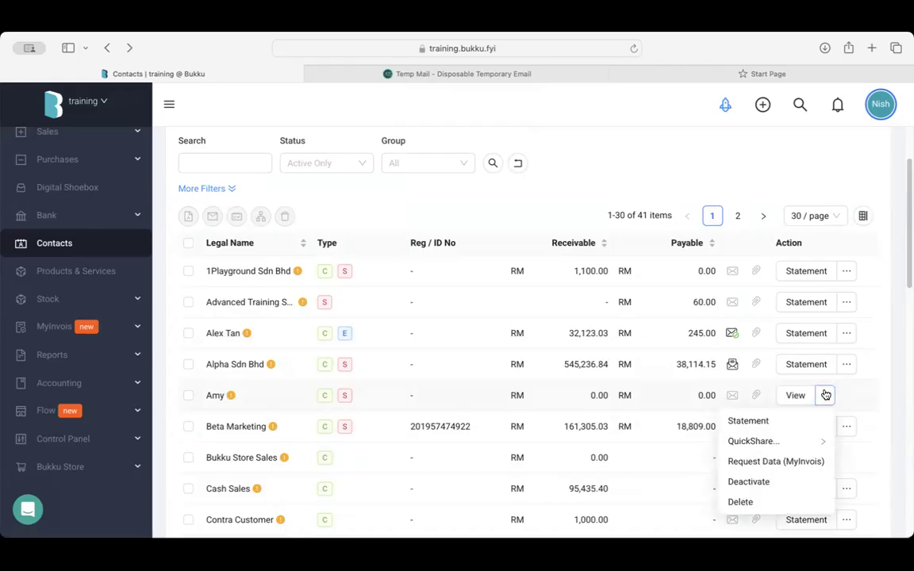
{"action": "left_click", "coordinate": [760, 508]}
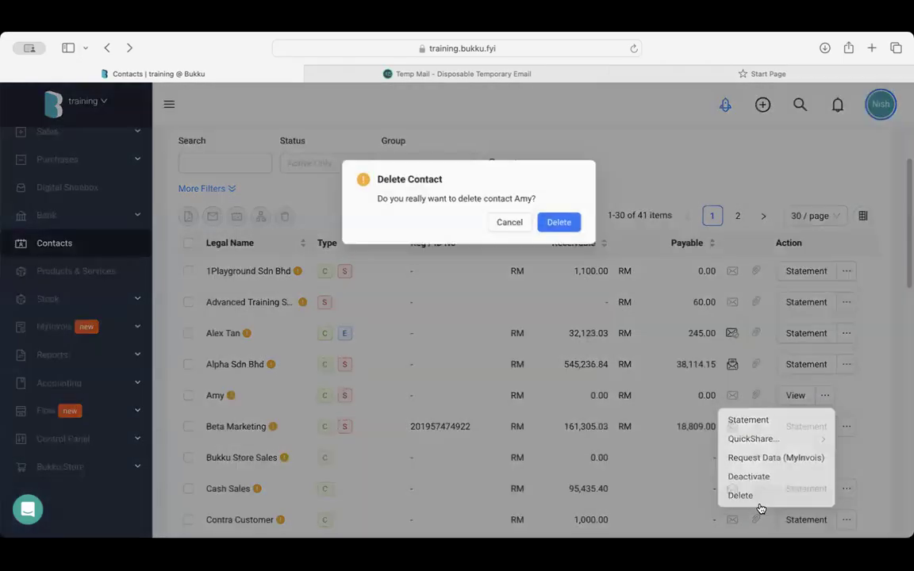
{"action": "left_click", "coordinate": [560, 209]}
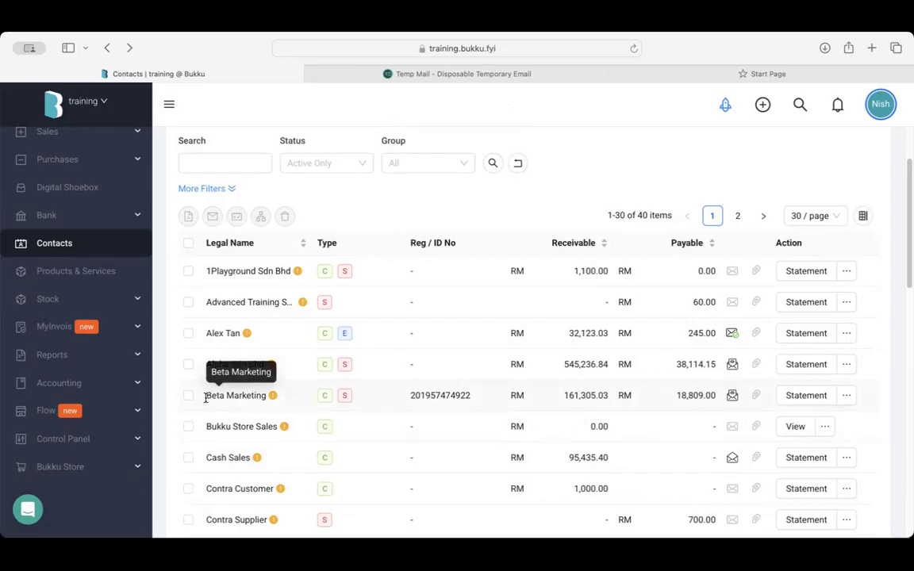
Open the Beta Marketing contact and review its type, grouping, contact information and address
{"action": "left_click", "coordinate": [847, 396]}
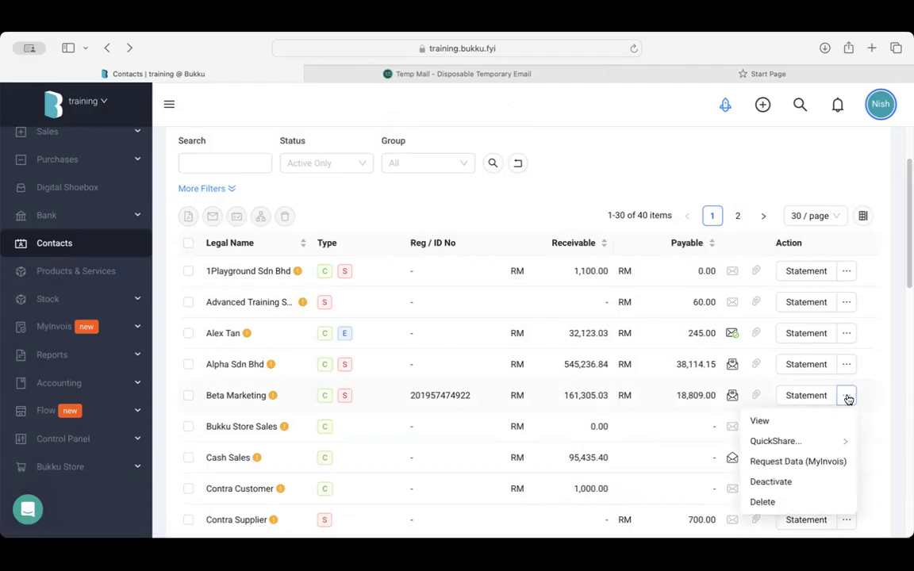
{"action": "left_click", "coordinate": [829, 419]}
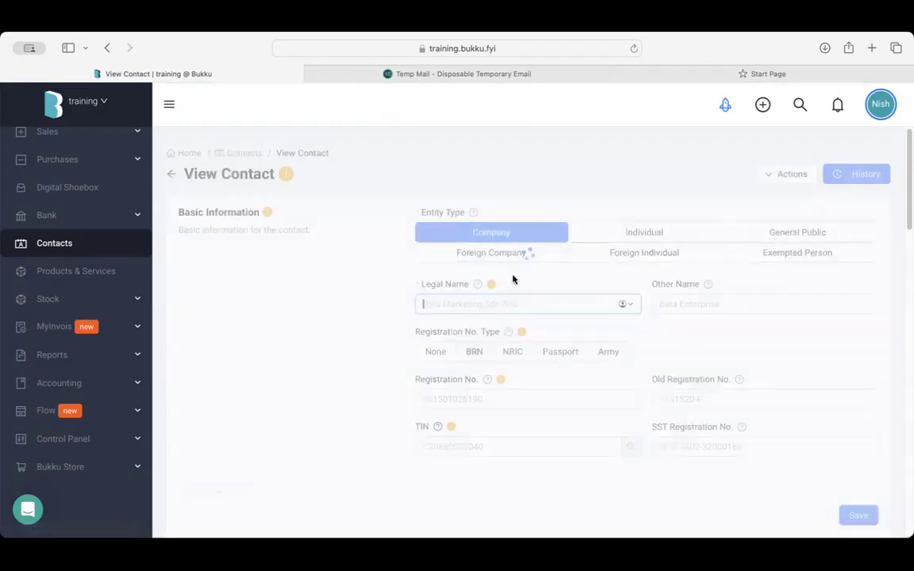
{"action": "scroll", "coordinate": [521, 373], "scroll_direction": "down", "scroll_amount": 10}
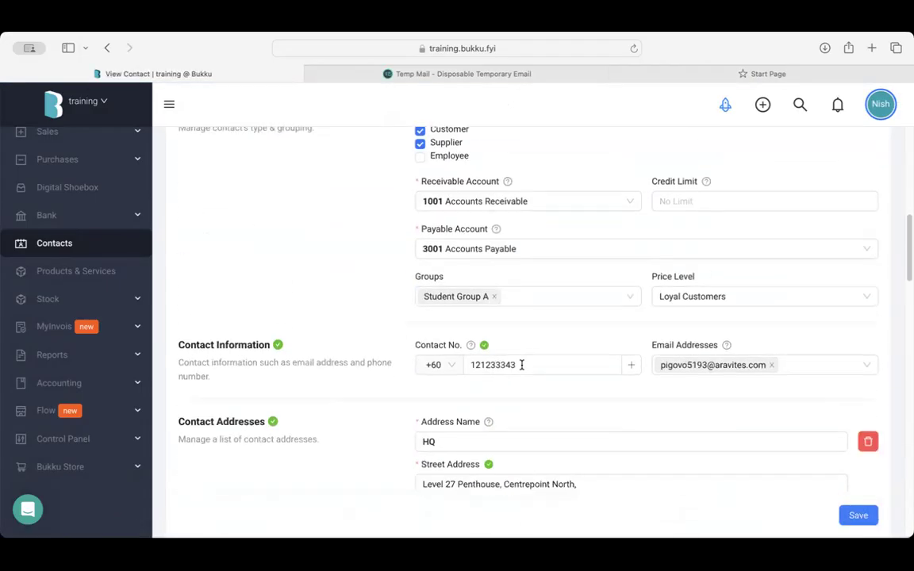
{"action": "scroll", "coordinate": [522, 367], "scroll_direction": "down", "scroll_amount": 1}
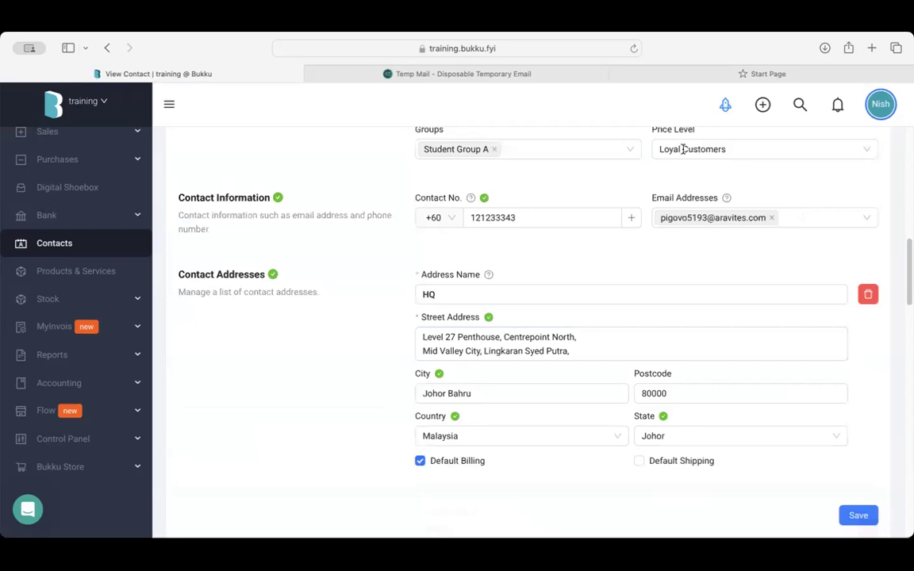
Switch to Temp Mail, copy the temporary email address and return to the Beta Marketing contact in Bukku
{"action": "left_click", "coordinate": [447, 71]}
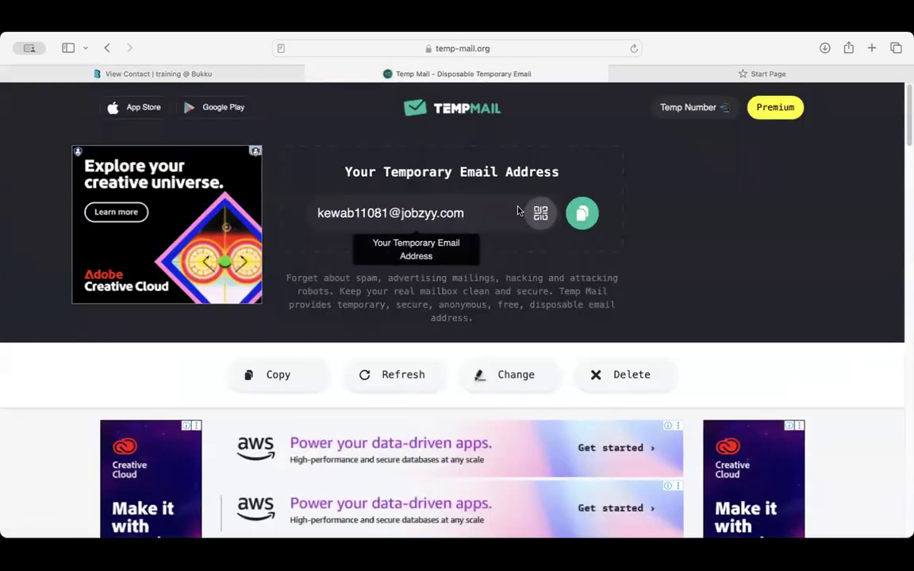
{"action": "left_click", "coordinate": [585, 211]}
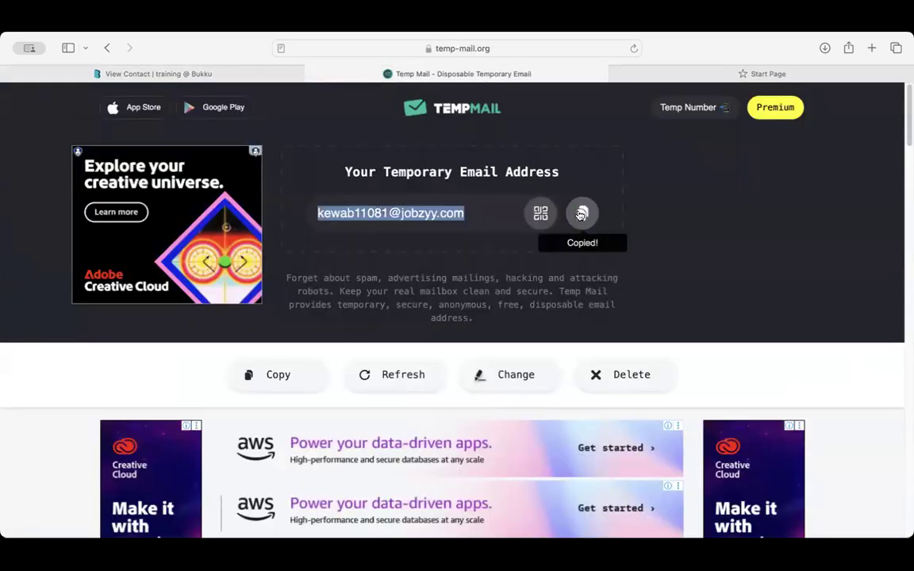
{"action": "left_click", "coordinate": [237, 70]}
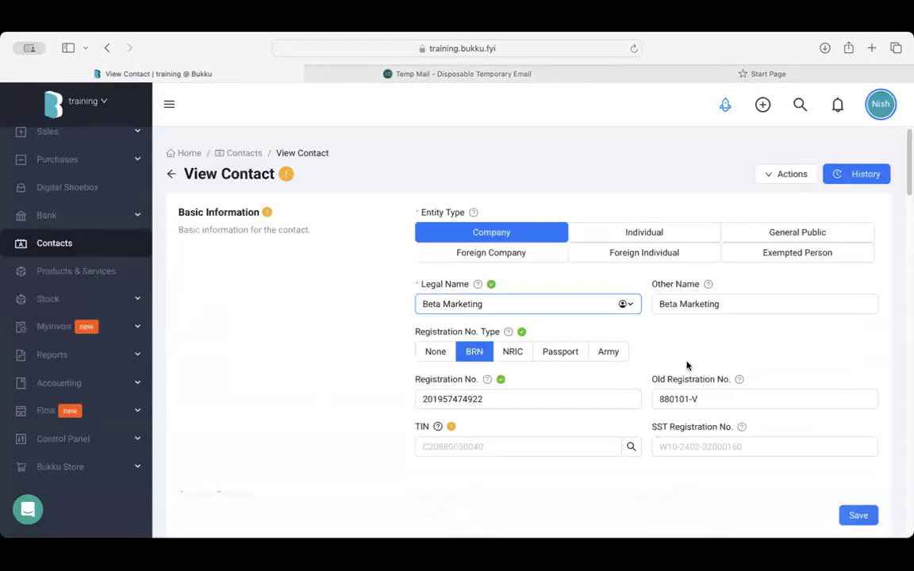
{"action": "scroll", "coordinate": [688, 365], "scroll_direction": "down", "scroll_amount": 10}
{"action": "scroll", "coordinate": [739, 265], "scroll_direction": "up", "scroll_amount": 2}
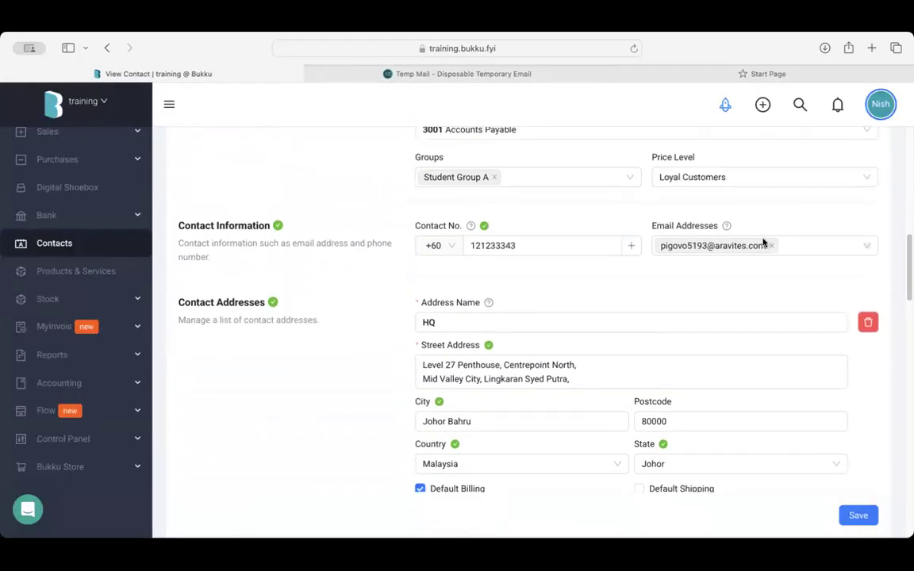
{"action": "left_click", "coordinate": [771, 245]}
{"action": "key", "text": "super+v"}
{"action": "key", "text": "Return"}
{"action": "scroll", "coordinate": [672, 246], "scroll_direction": "down", "scroll_amount": 2}
{"action": "scroll", "coordinate": [672, 246], "scroll_direction": "down", "scroll_amount": 10}
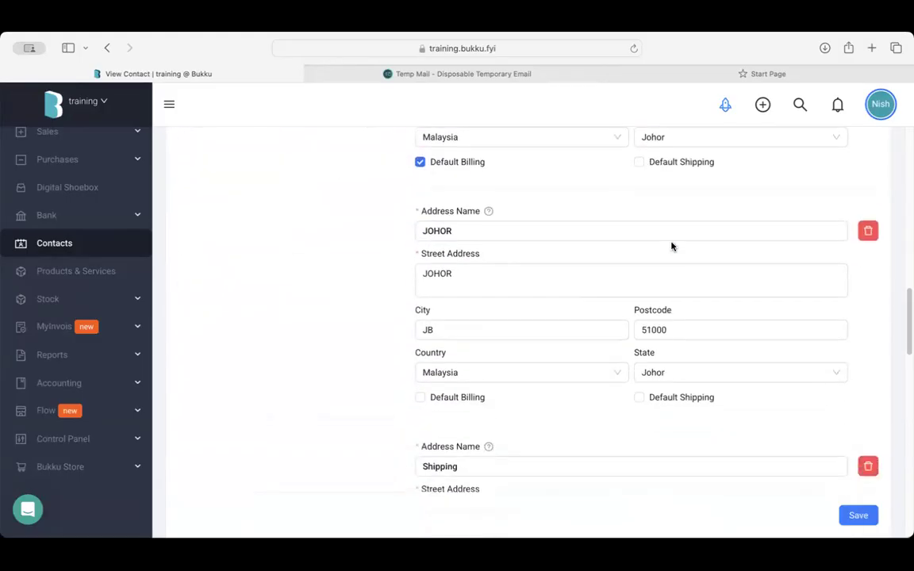
{"action": "left_click", "coordinate": [858, 516]}
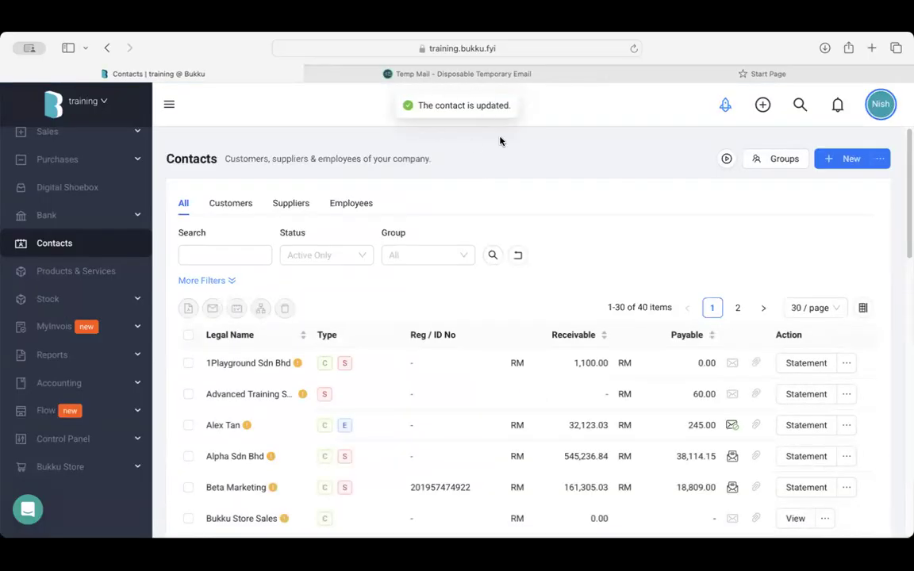
Open the contact groups from the Contacts list and review the members of the Adang18 Tenants group
{"action": "scroll", "coordinate": [445, 144], "scroll_direction": "down", "scroll_amount": 4}
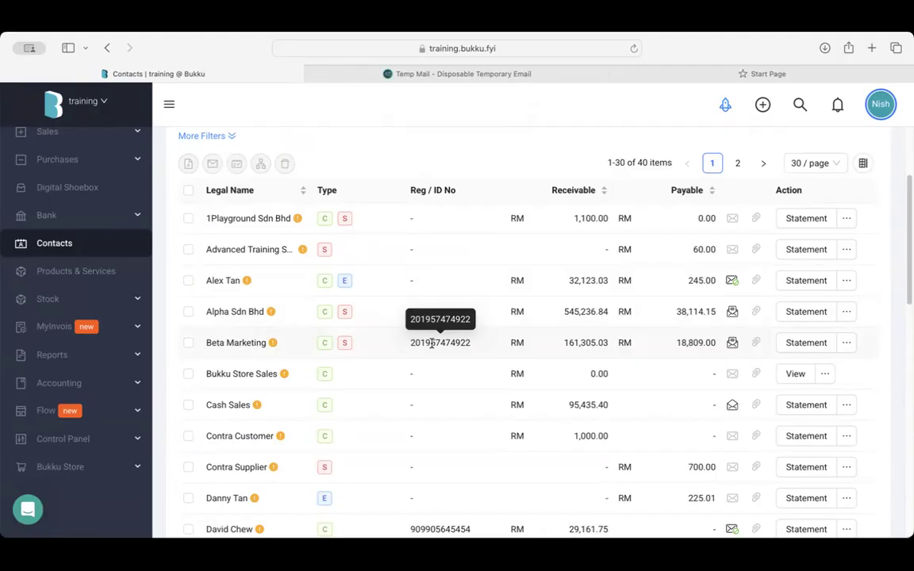
{"action": "scroll", "coordinate": [432, 343], "scroll_direction": "up", "scroll_amount": 4}
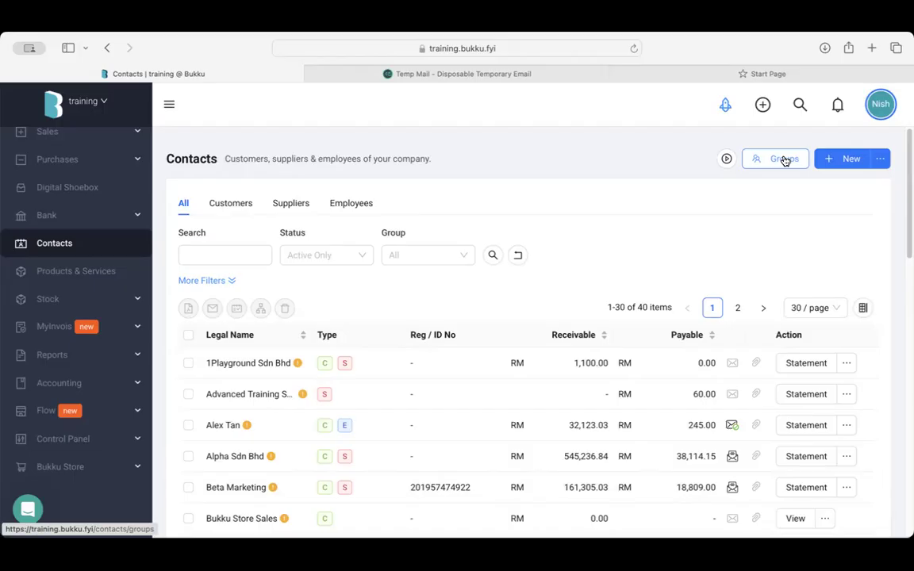
{"action": "left_click", "coordinate": [784, 160]}
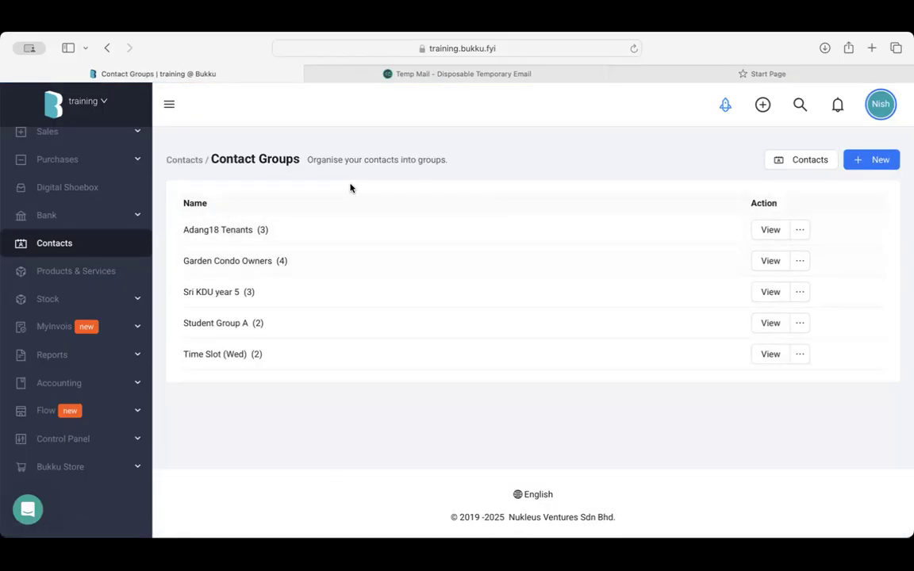
{"action": "left_click", "coordinate": [766, 231]}
{"action": "scroll", "coordinate": [419, 336], "scroll_direction": "down", "scroll_amount": 5}
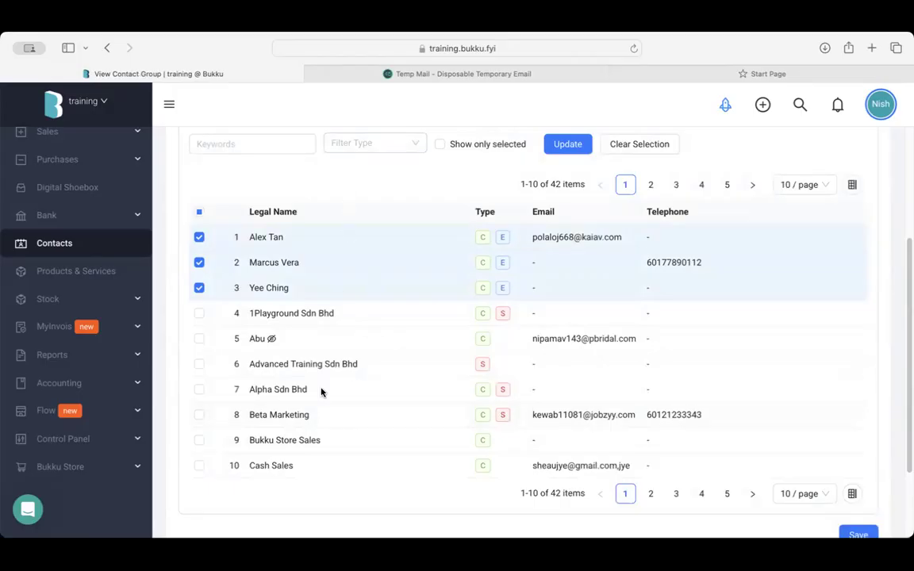
{"action": "scroll", "coordinate": [351, 357], "scroll_direction": "up", "scroll_amount": 5}
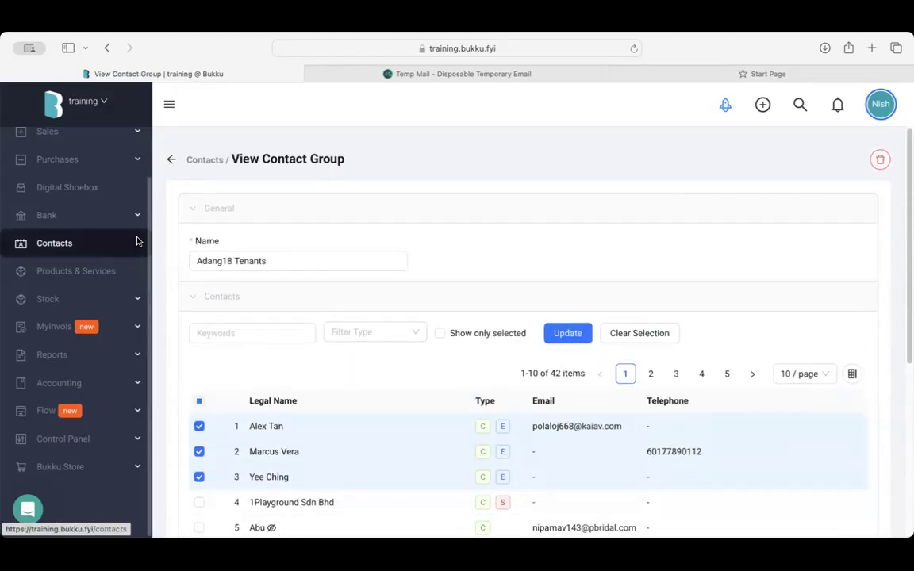
Return to the Contacts list, open Beta Marketing's statement of account and review its transactions, balance and aging summary
{"action": "left_click", "coordinate": [139, 242]}
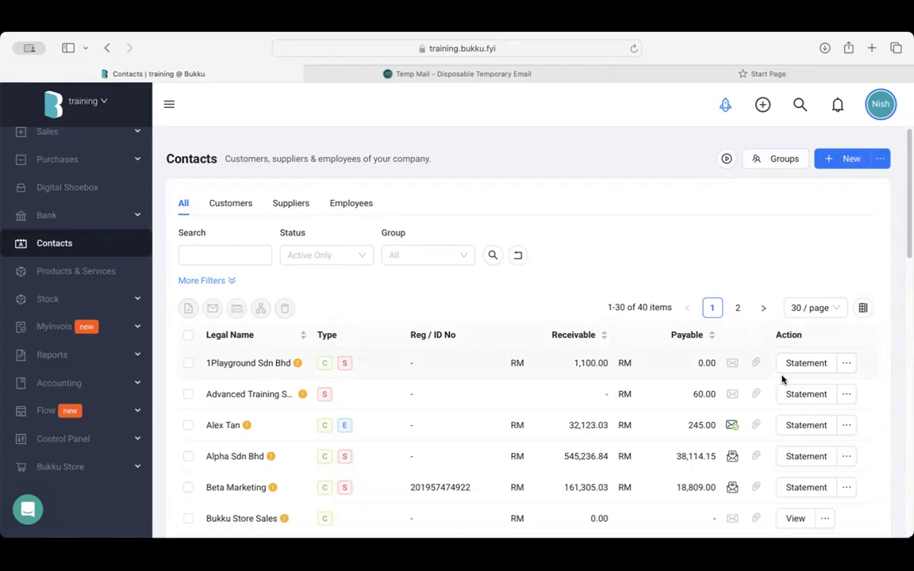
{"action": "scroll", "coordinate": [782, 379], "scroll_direction": "down", "scroll_amount": 3}
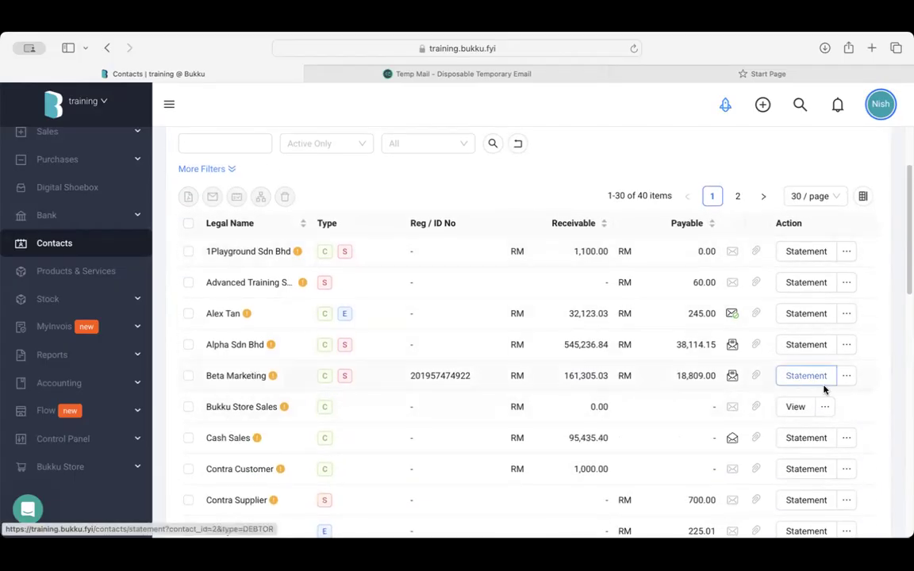
{"action": "left_click", "coordinate": [797, 380]}
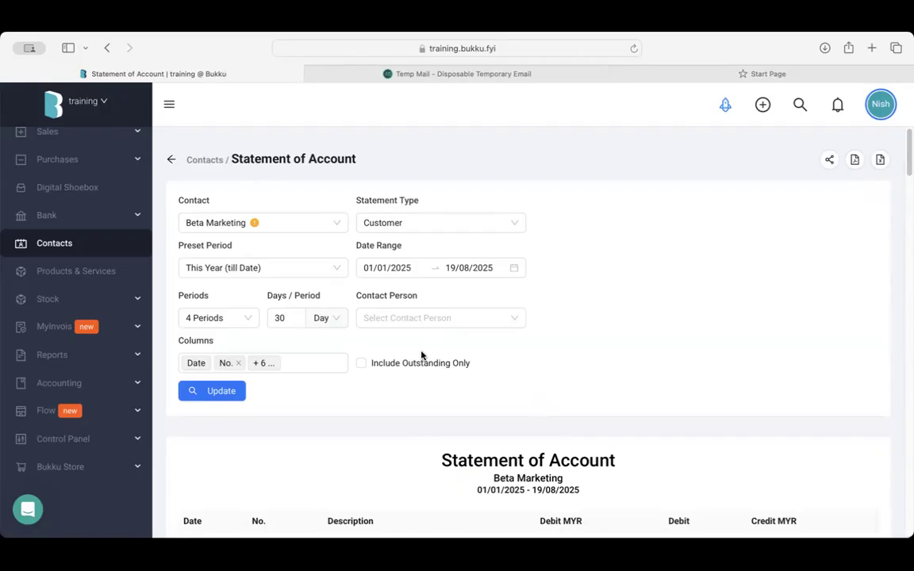
{"action": "scroll", "coordinate": [422, 355], "scroll_direction": "down", "scroll_amount": 10}
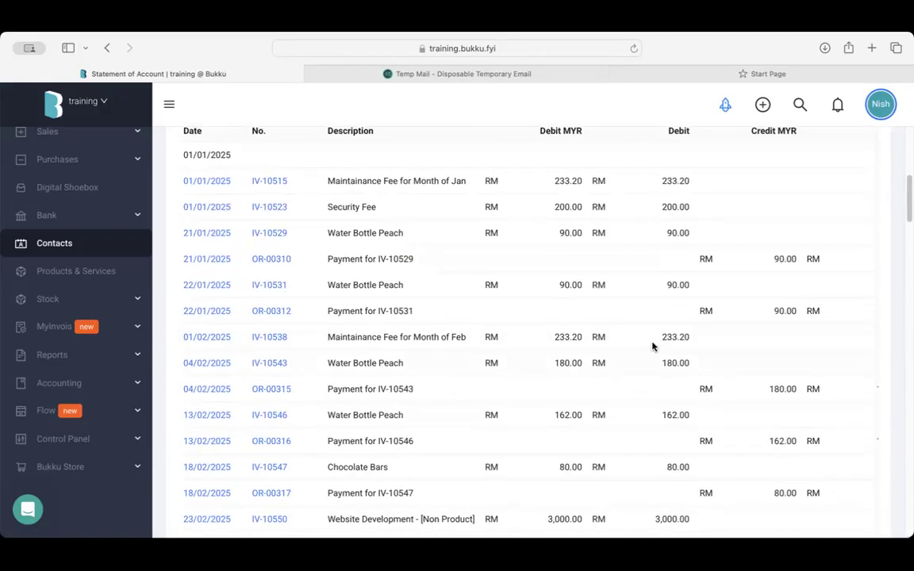
{"action": "scroll", "coordinate": [653, 347], "scroll_direction": "down", "scroll_amount": 20}
{"action": "scroll", "coordinate": [651, 345], "scroll_direction": "down", "scroll_amount": 10}
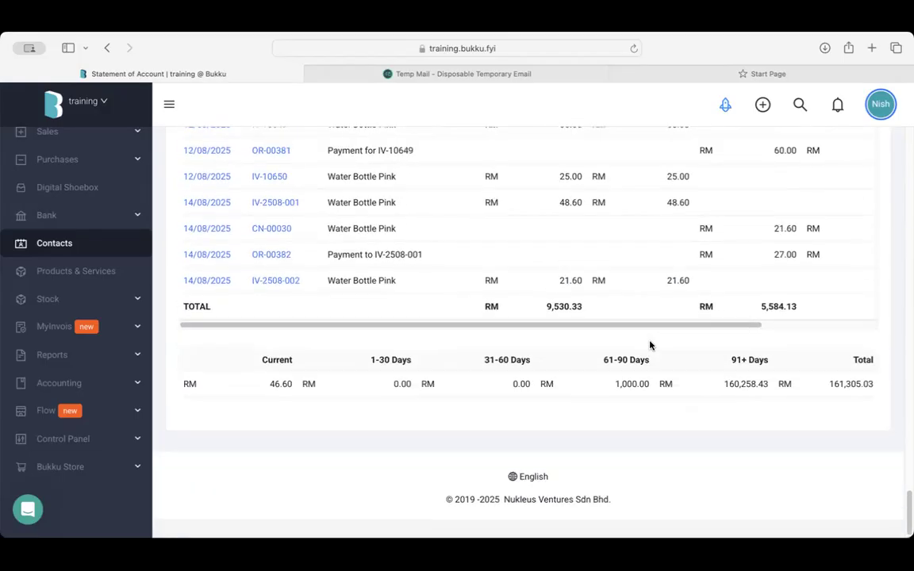
{"action": "scroll", "coordinate": [699, 335], "scroll_direction": "right", "scroll_amount": 4}
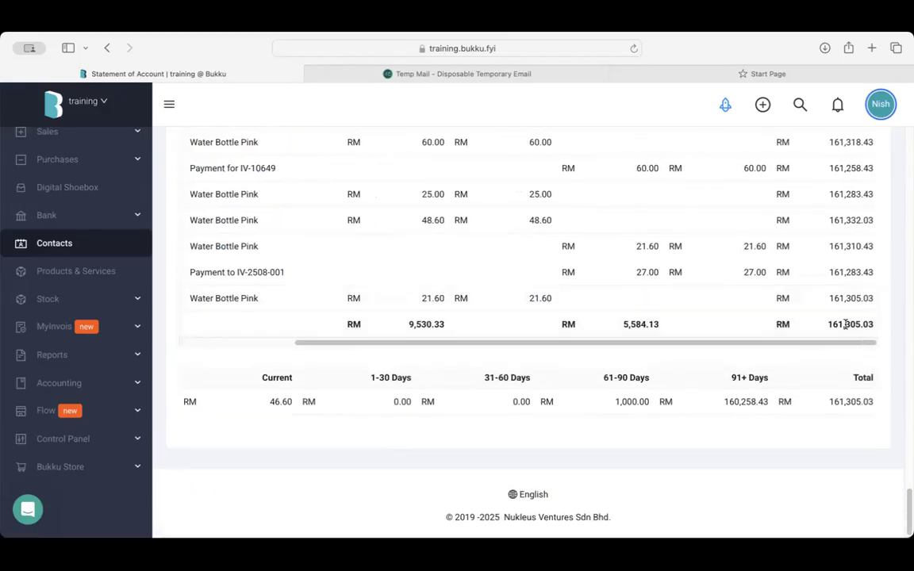
{"action": "scroll", "coordinate": [779, 317], "scroll_direction": "up", "scroll_amount": 20}
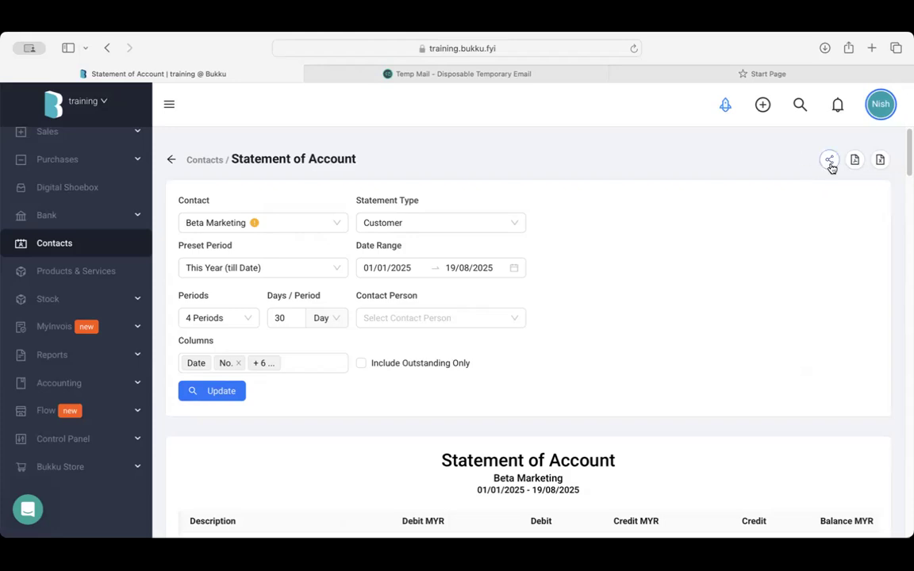
Open the email sharing form for Beta Marketing's statement, review its settings, recipient and message, and close it without sending
{"action": "mouse_move", "coordinate": [831, 167]}
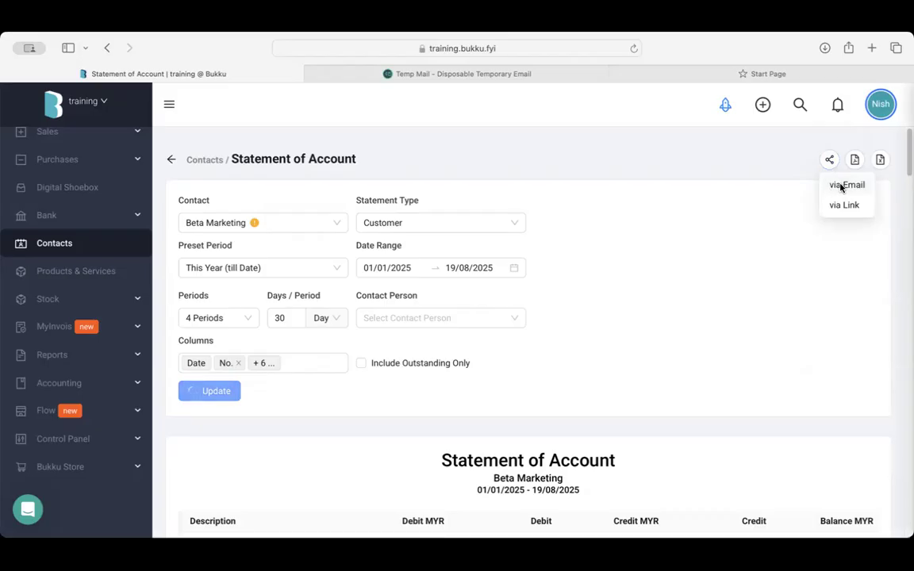
{"action": "left_click", "coordinate": [840, 185]}
{"action": "scroll", "coordinate": [790, 210], "scroll_direction": "up", "scroll_amount": 5}
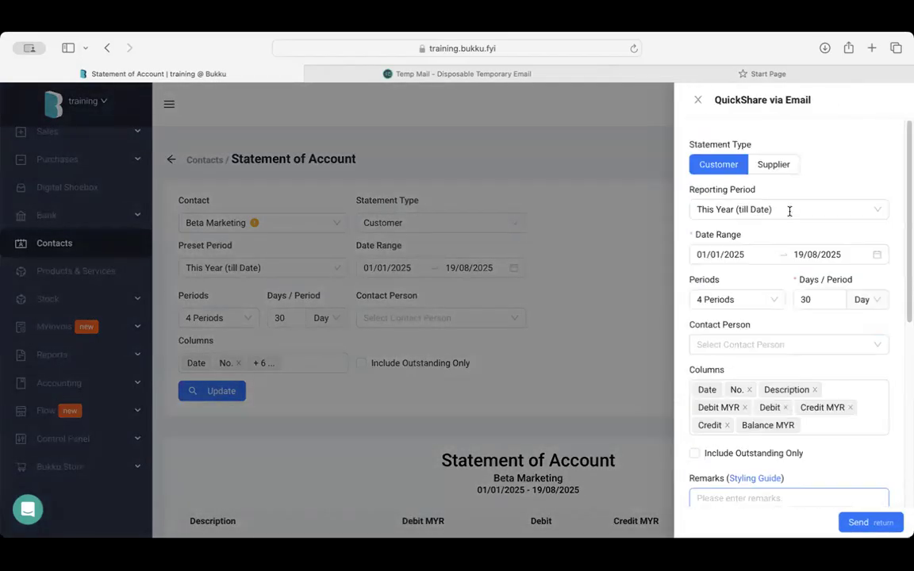
{"action": "scroll", "coordinate": [749, 328], "scroll_direction": "down", "scroll_amount": 5}
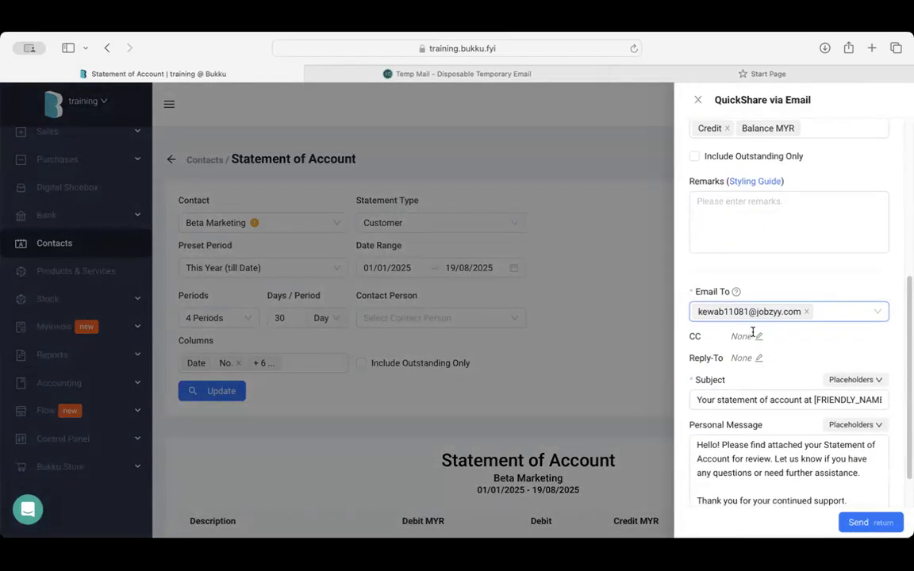
{"action": "left_click", "coordinate": [744, 270]}
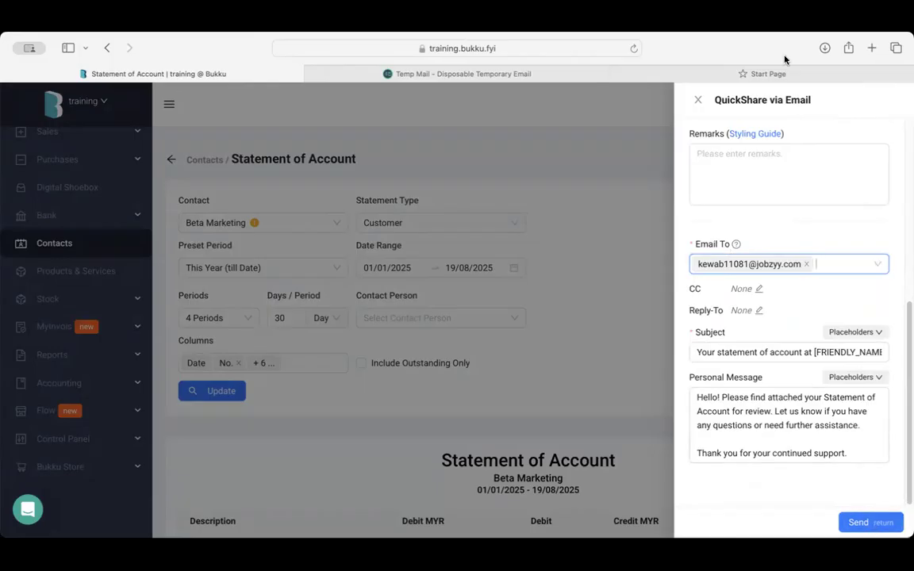
{"action": "left_click", "coordinate": [699, 100]}
Open the QuickShare link for Beta Marketing's statement of account, review the sharing options and close it
{"action": "left_click", "coordinate": [829, 159]}
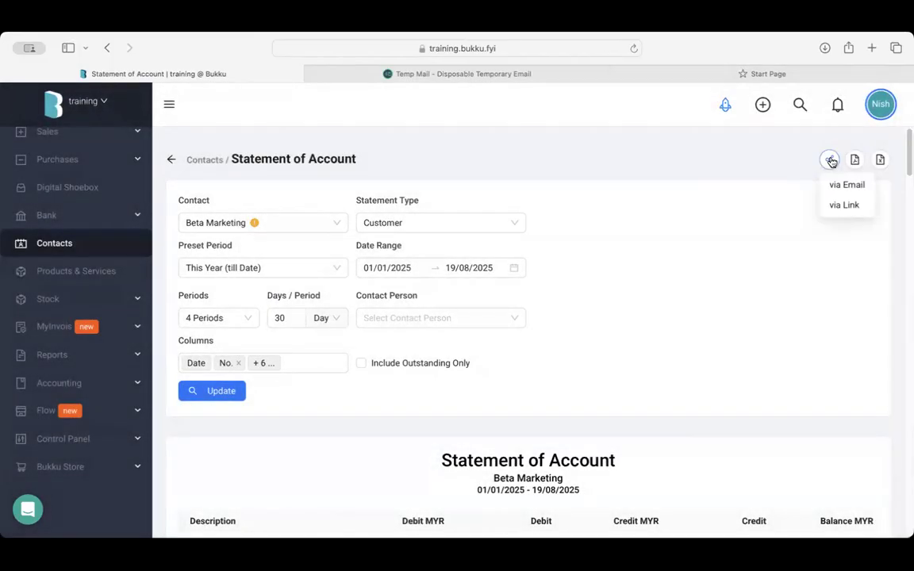
{"action": "left_click", "coordinate": [836, 205]}
{"action": "scroll", "coordinate": [835, 204], "scroll_direction": "down", "scroll_amount": 2}
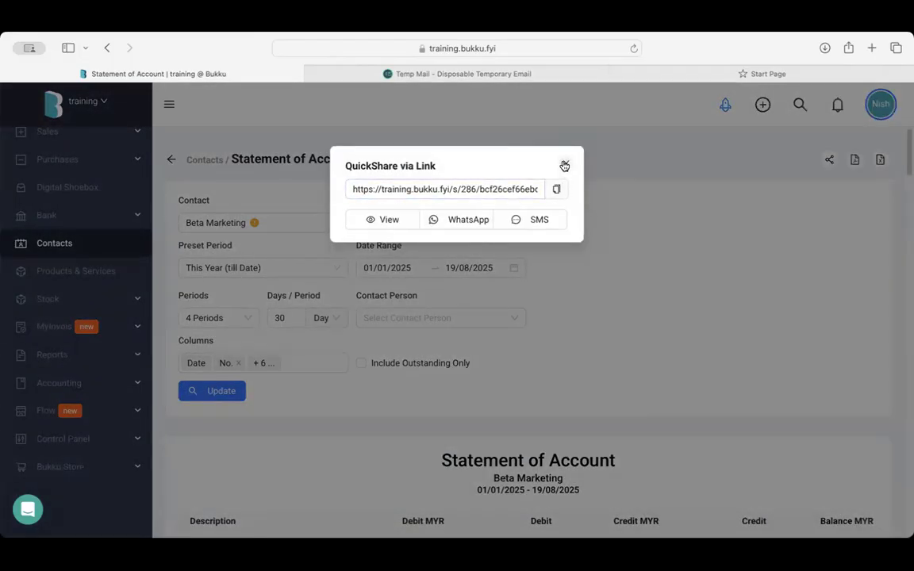
{"action": "left_click", "coordinate": [564, 166]}
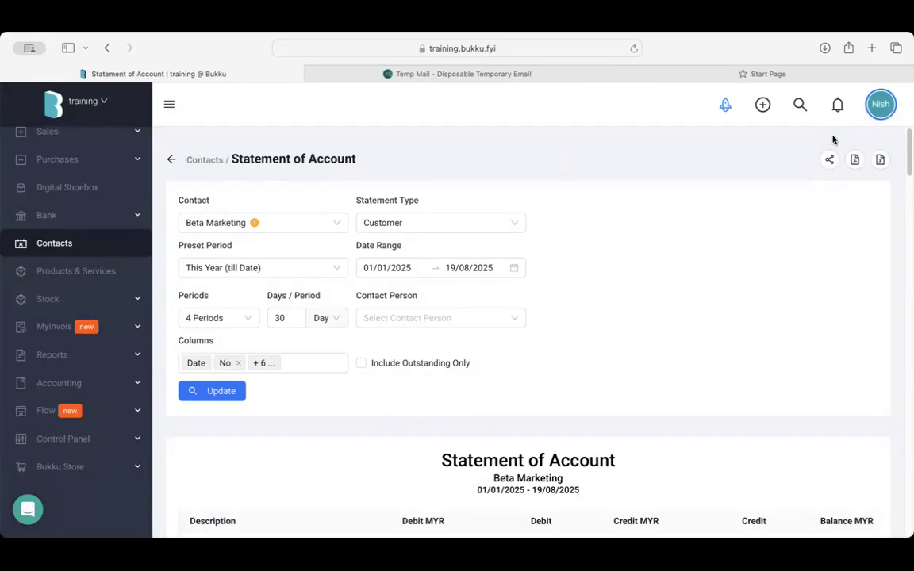
{"action": "scroll", "coordinate": [748, 256], "scroll_direction": "down", "scroll_amount": 1}
{"action": "scroll", "coordinate": [742, 246], "scroll_direction": "up", "scroll_amount": 1}
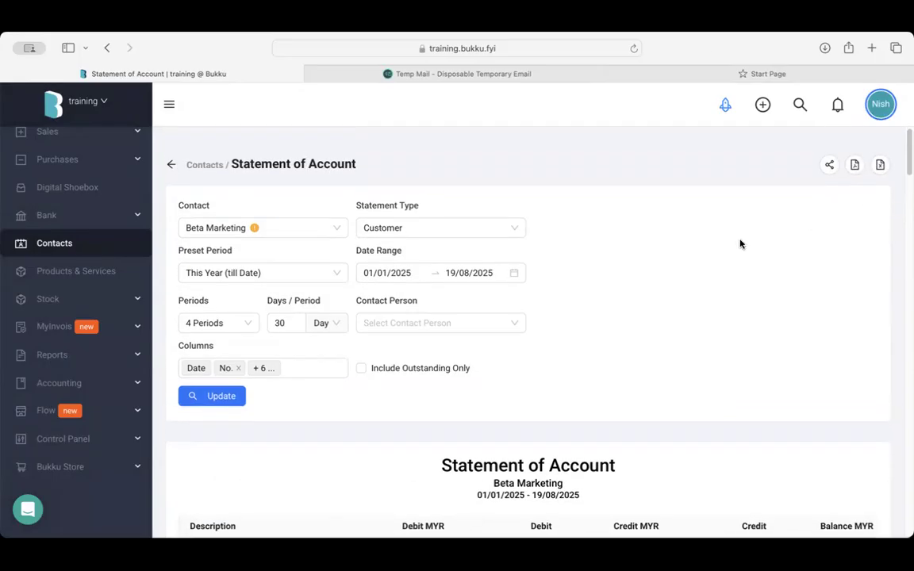
Go to Add Products from the Getting Started guide and start a new product named Calculator
{"action": "left_click", "coordinate": [724, 104]}
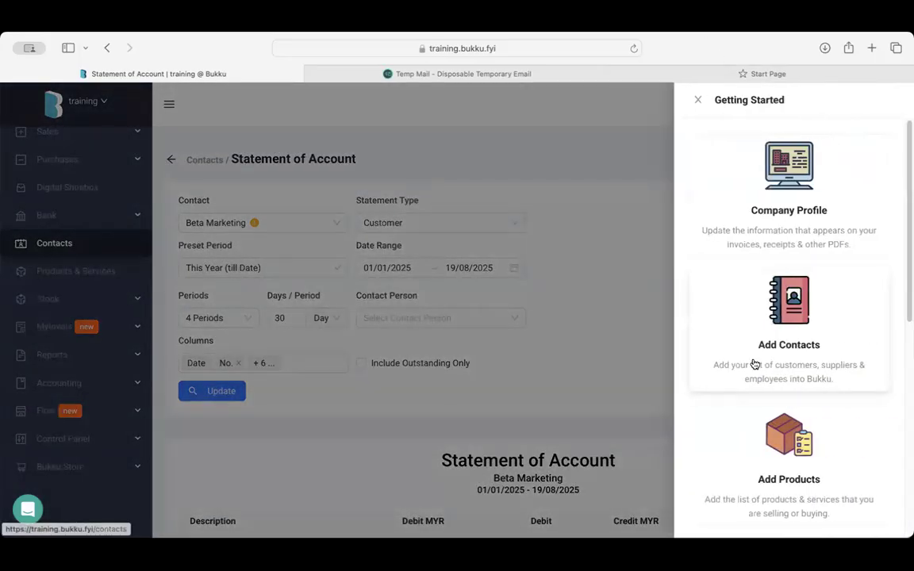
{"action": "scroll", "coordinate": [714, 363], "scroll_direction": "down", "scroll_amount": 3}
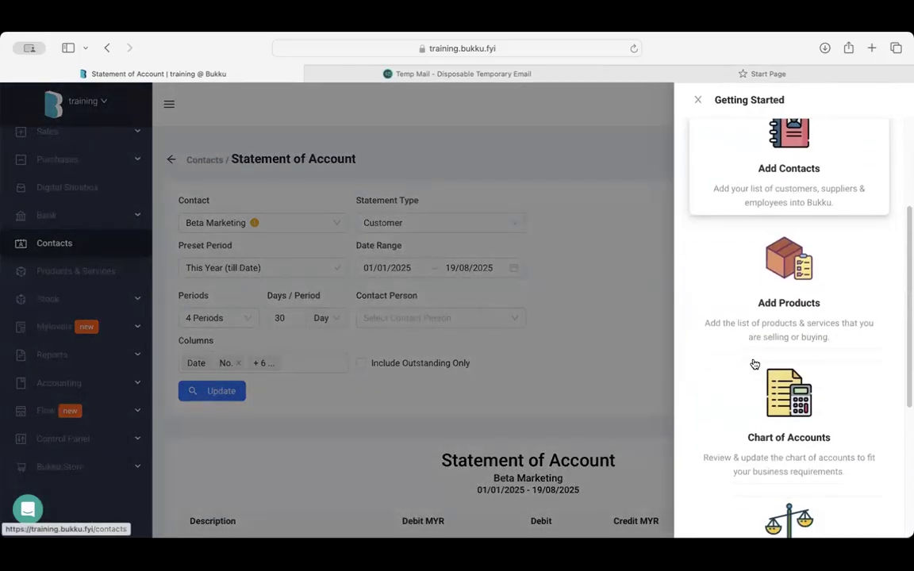
{"action": "left_click", "coordinate": [790, 293]}
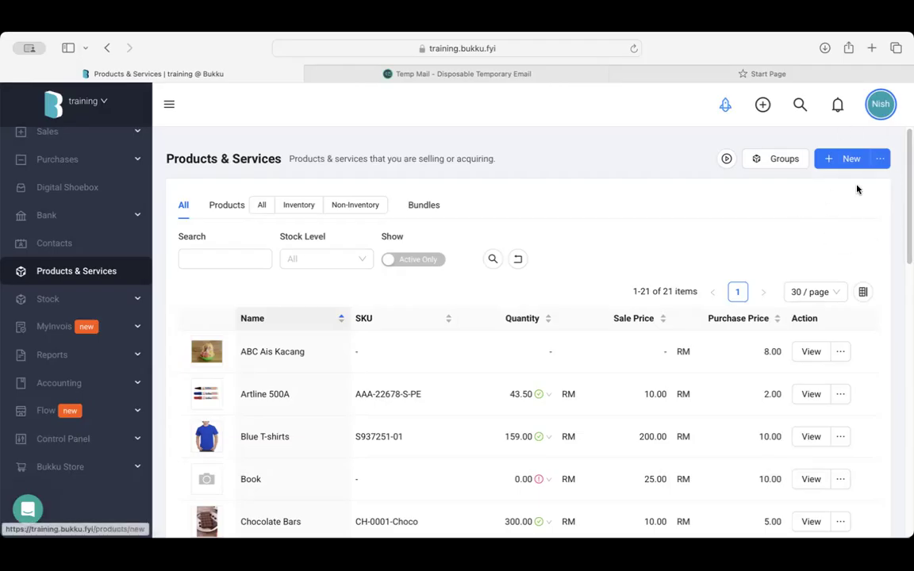
{"action": "left_click", "coordinate": [846, 166]}
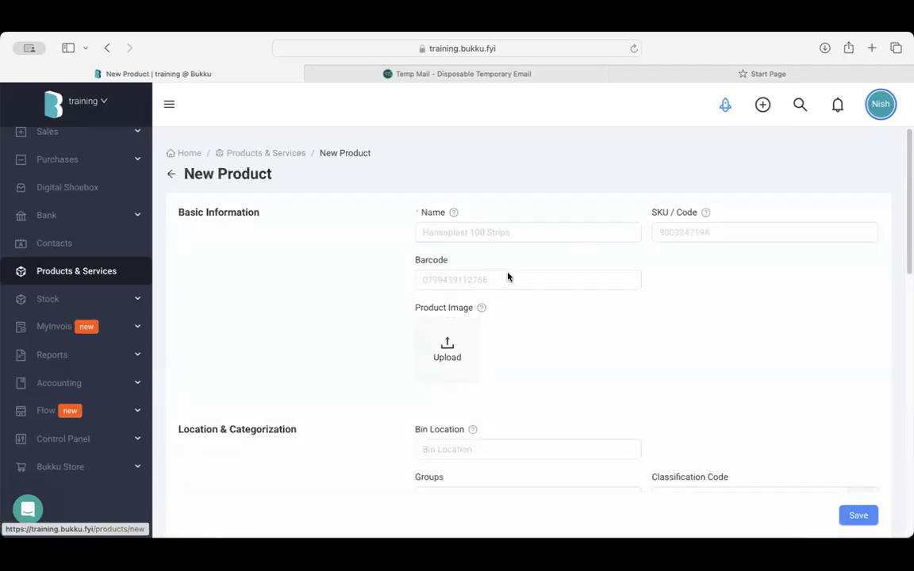
{"action": "left_click", "coordinate": [492, 235]}
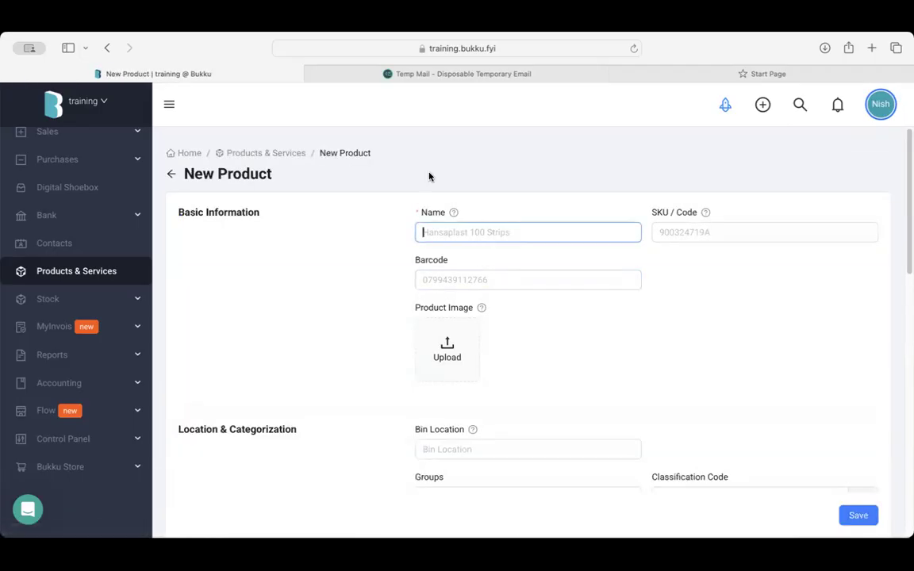
{"action": "type", "text": "Calcul"}
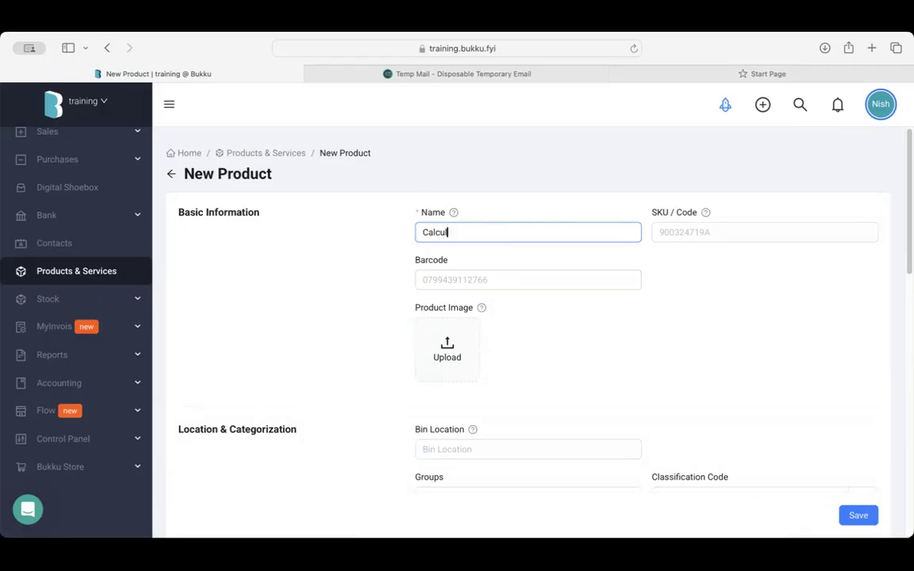
{"action": "type", "text": "ator"}
{"action": "left_click", "coordinate": [432, 279]}
Enable inventory tracking for the new Calculator product
{"action": "scroll", "coordinate": [417, 330], "scroll_direction": "down", "scroll_amount": 5}
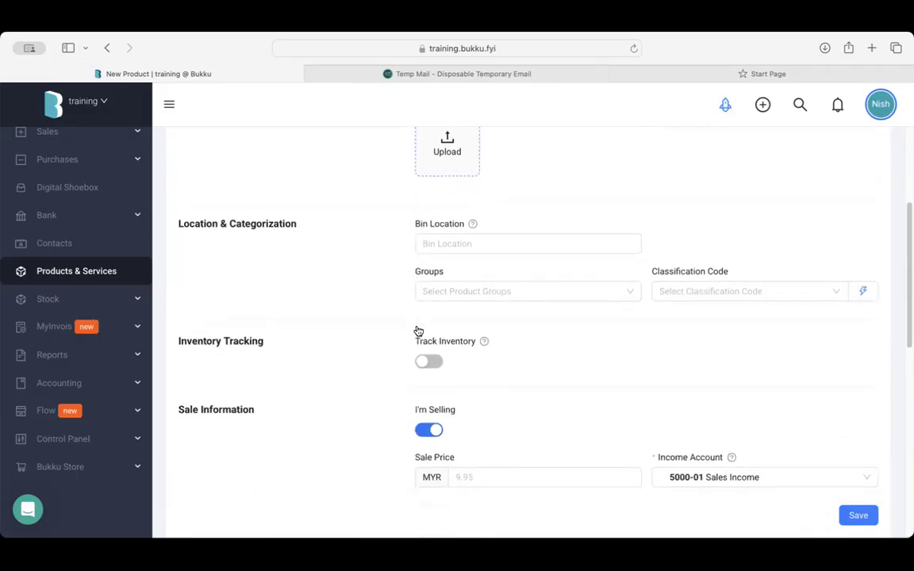
{"action": "scroll", "coordinate": [418, 330], "scroll_direction": "down", "scroll_amount": 3}
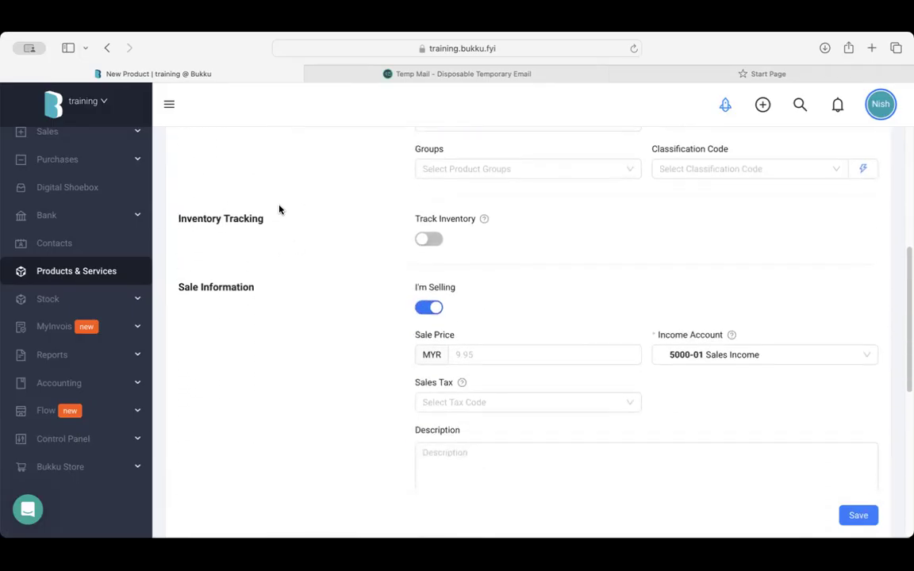
{"action": "left_click", "coordinate": [428, 241]}
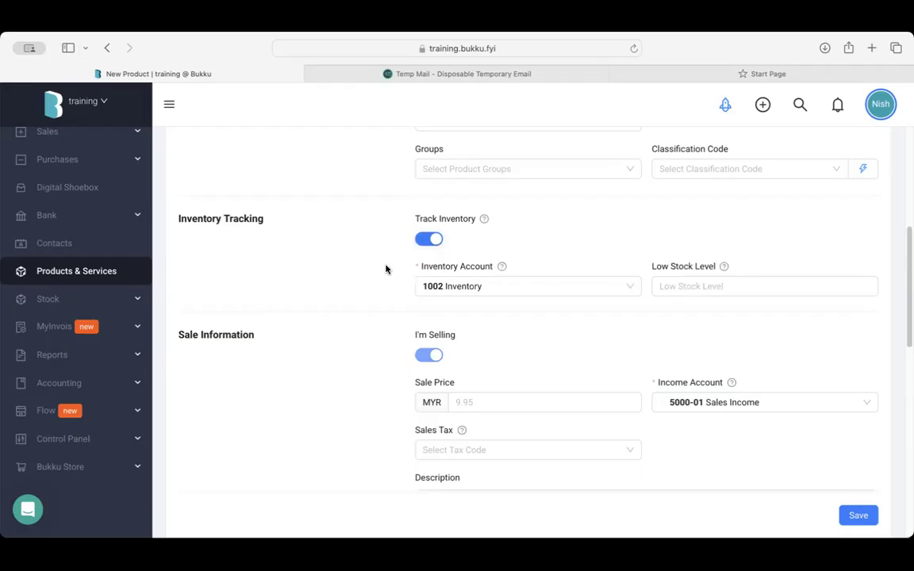
Review the inventory and sale sections of the new Calculator product and set its sale price to MYR 100.00
{"action": "scroll", "coordinate": [395, 246], "scroll_direction": "down", "scroll_amount": 3}
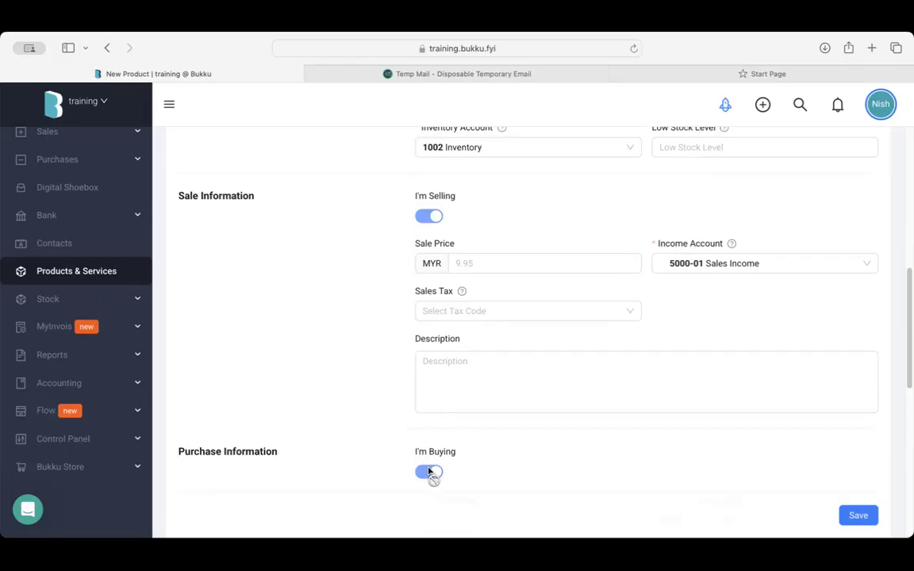
{"action": "scroll", "coordinate": [429, 472], "scroll_direction": "up", "scroll_amount": 4}
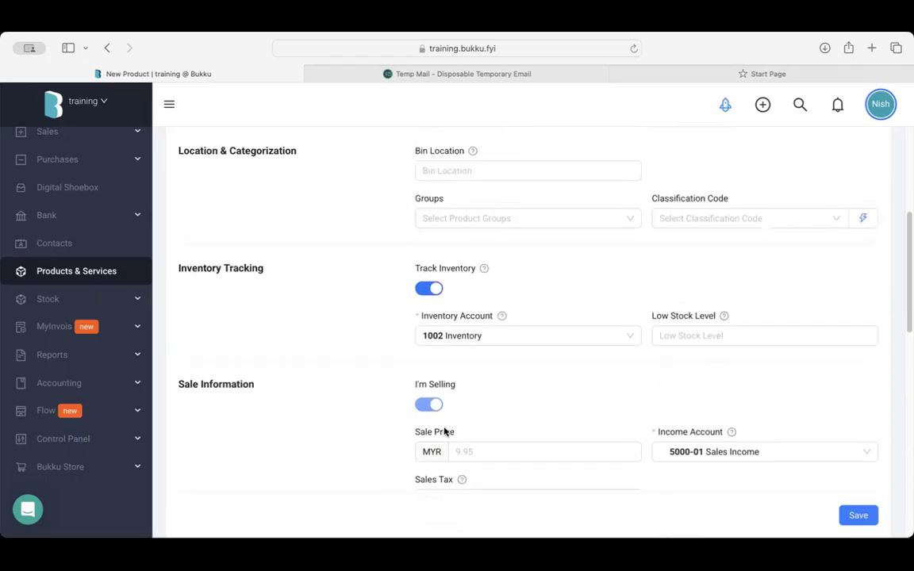
{"action": "scroll", "coordinate": [439, 334], "scroll_direction": "down", "scroll_amount": 2}
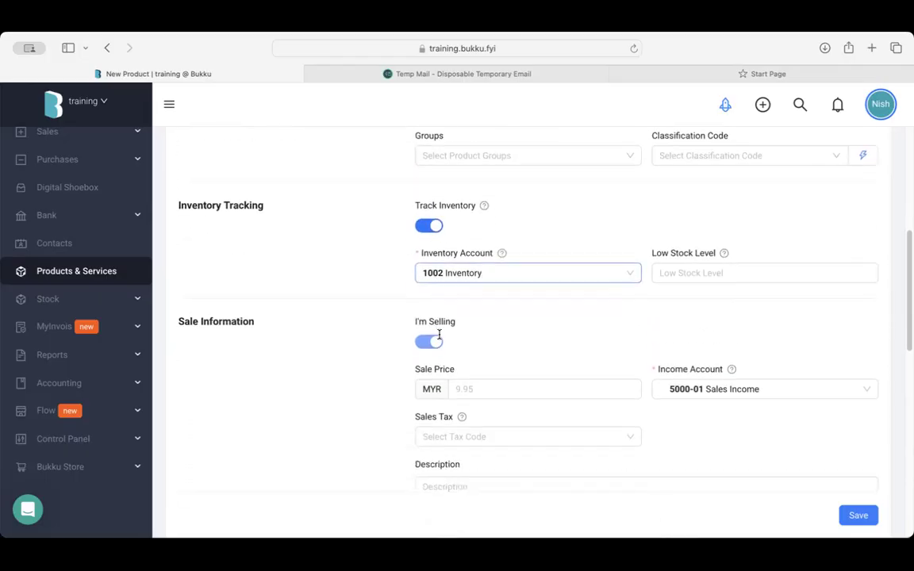
{"action": "scroll", "coordinate": [486, 276], "scroll_direction": "down", "scroll_amount": 2}
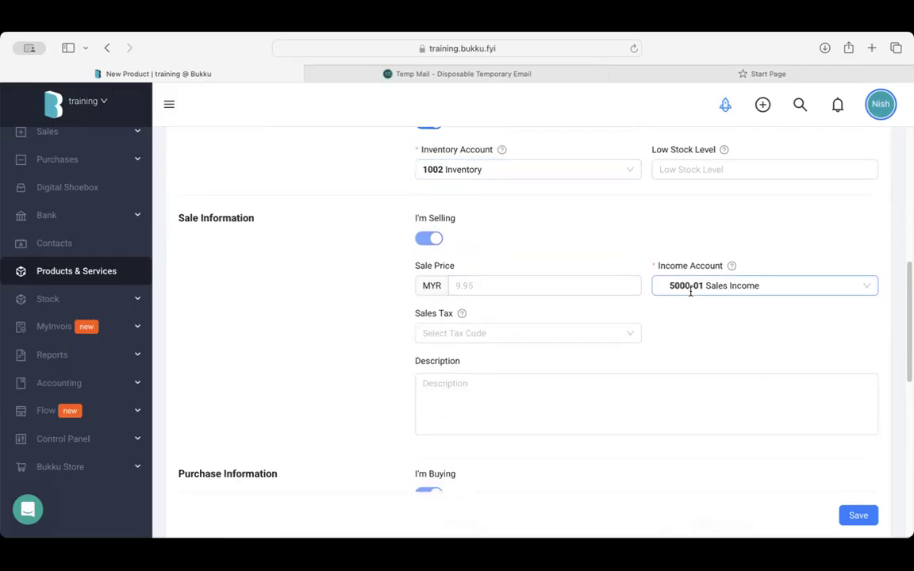
{"action": "left_click", "coordinate": [468, 289]}
{"action": "scroll", "coordinate": [468, 292], "scroll_direction": "down", "scroll_amount": 1}
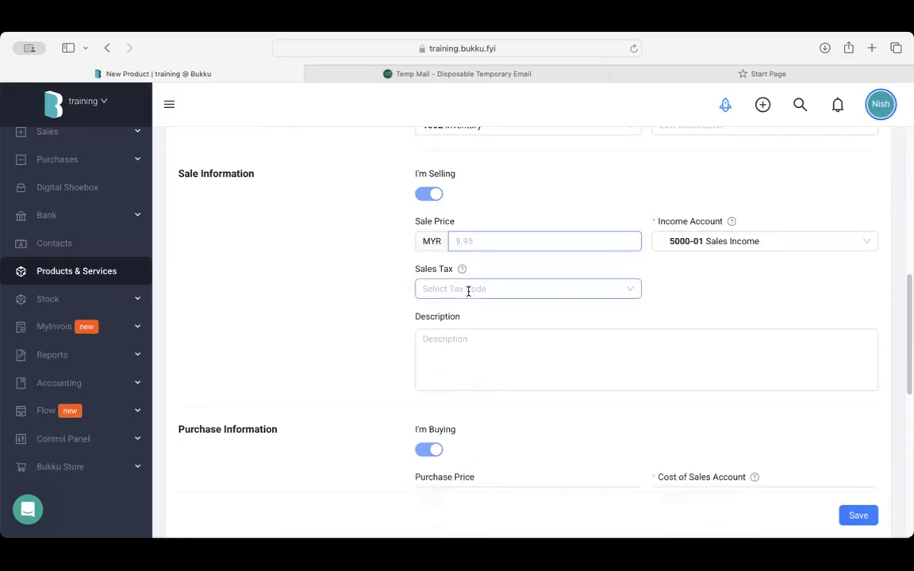
{"action": "type", "text": "100.00"}
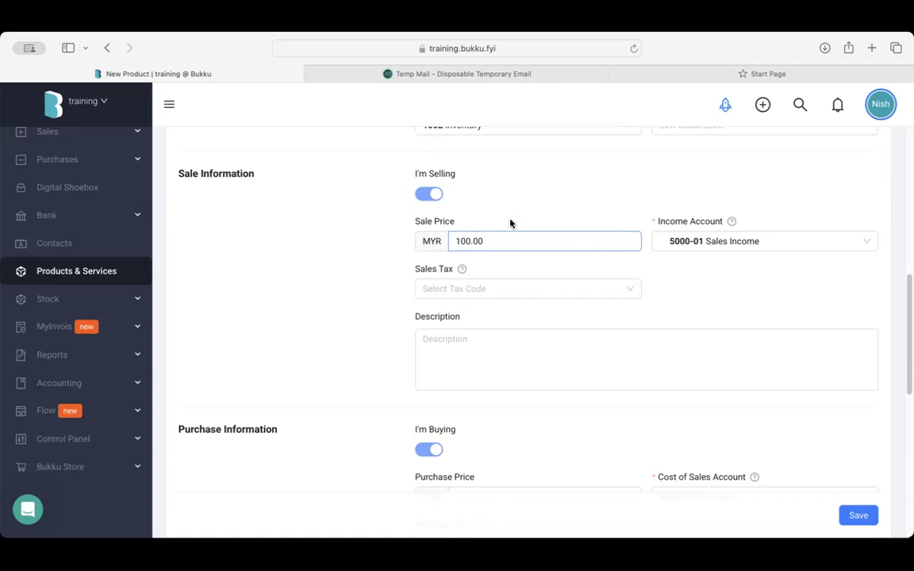
{"action": "left_click", "coordinate": [436, 265]}
Set the Calculator product's purchase price to MYR 70
{"action": "scroll", "coordinate": [436, 266], "scroll_direction": "down", "scroll_amount": 5}
{"action": "left_click", "coordinate": [451, 249]}
{"action": "type", "text": "70"}
{"action": "left_click", "coordinate": [760, 302]}
Enable multiple UOMs for the Calculator product and make the base unit the default for both sales and purchases
{"action": "scroll", "coordinate": [759, 301], "scroll_direction": "down", "scroll_amount": 5}
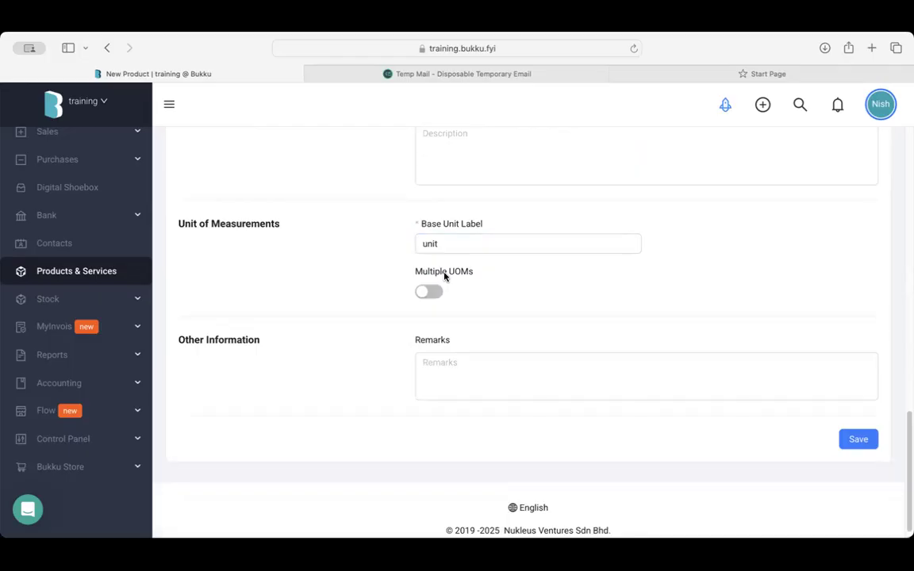
{"action": "left_click", "coordinate": [427, 294]}
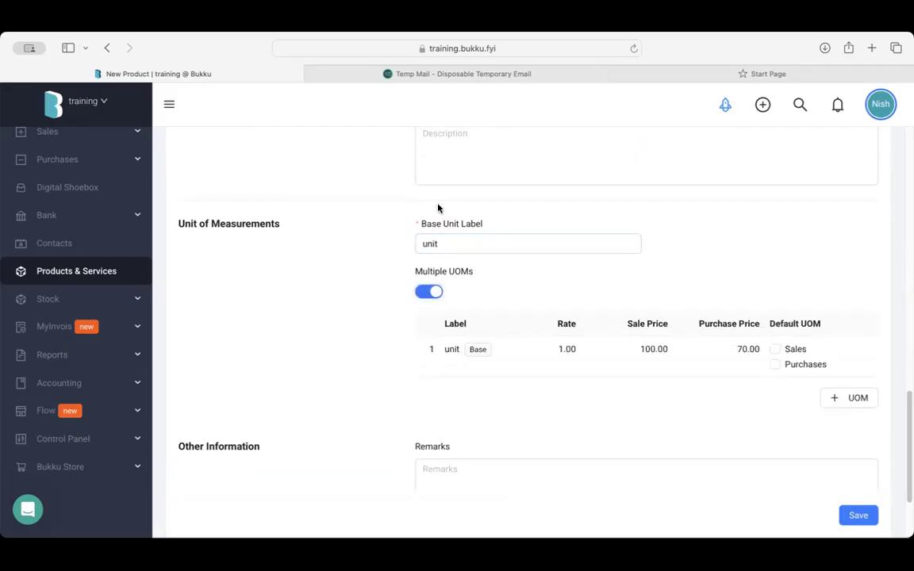
{"action": "scroll", "coordinate": [432, 205], "scroll_direction": "down", "scroll_amount": 1}
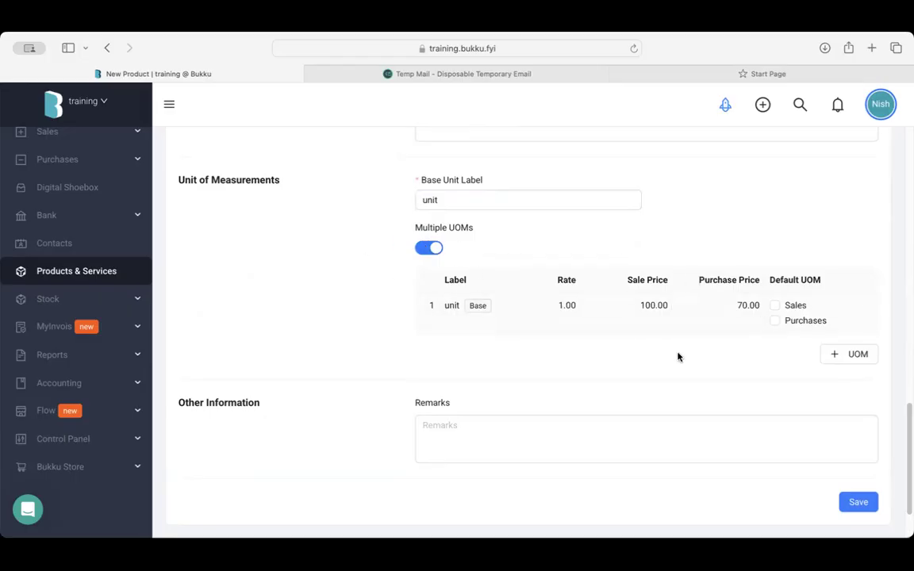
{"action": "left_click", "coordinate": [775, 309]}
{"action": "left_click", "coordinate": [775, 309]}
{"action": "left_click", "coordinate": [774, 321]}
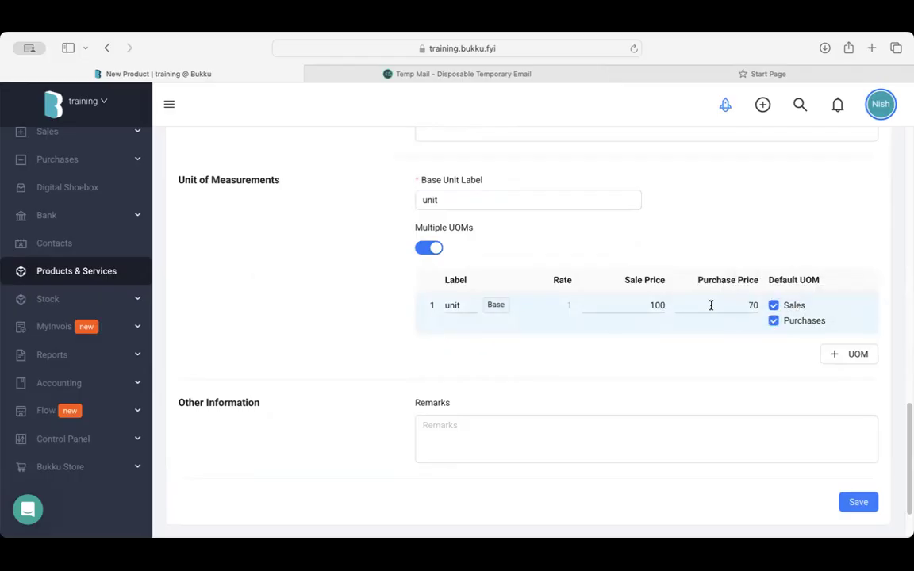
Add a second unit of measurement labelled box with a rate of 10
{"action": "left_click", "coordinate": [846, 355]}
{"action": "type", "text": "box"}
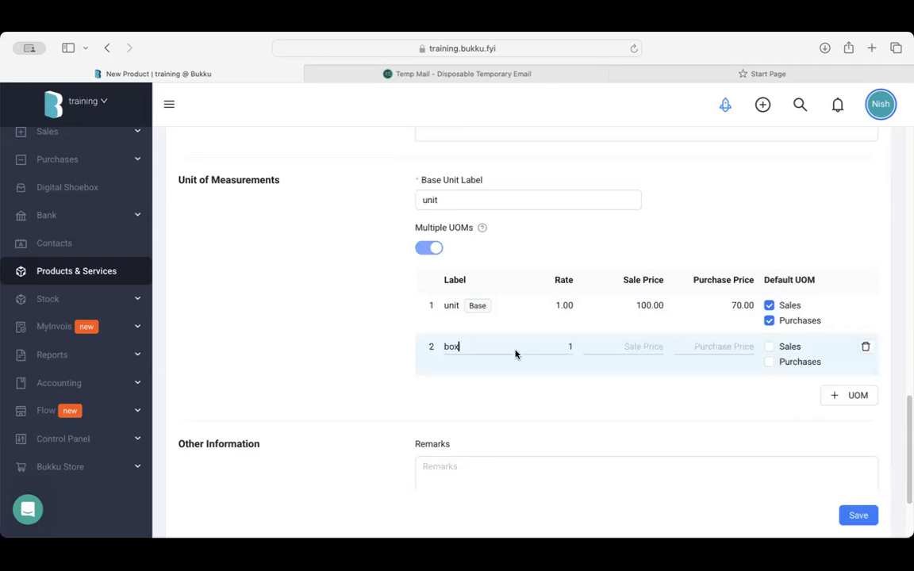
{"action": "key", "text": "Tab"}
{"action": "type", "text": "10"}
{"action": "left_click", "coordinate": [553, 376]}
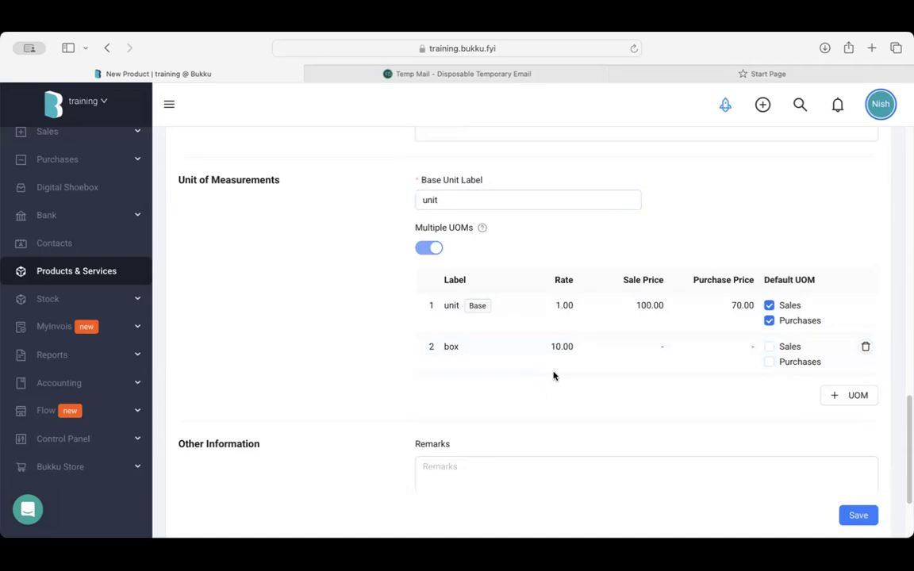
Set the box unit's sale price to 900 and purchase price to 700, and save the product
{"action": "left_click", "coordinate": [647, 352]}
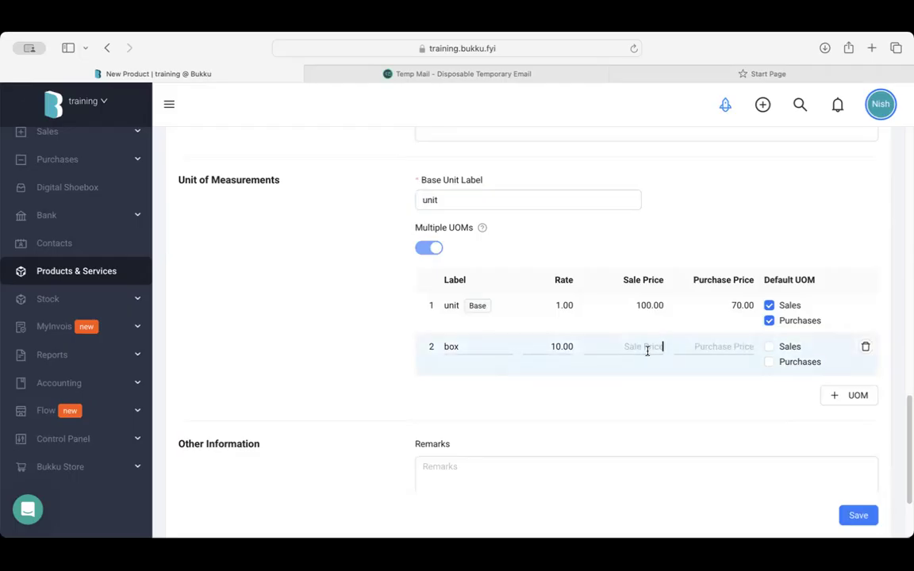
{"action": "type", "text": "00"}
{"action": "left_click", "coordinate": [702, 383]}
{"action": "left_click", "coordinate": [730, 346]}
{"action": "type", "text": "700"}
{"action": "left_click", "coordinate": [677, 416]}
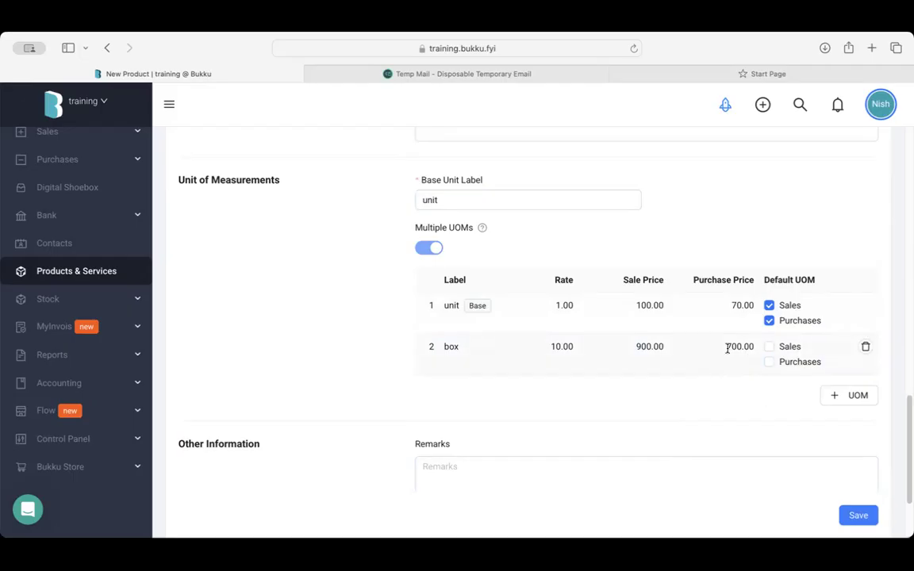
{"action": "scroll", "coordinate": [613, 461], "scroll_direction": "down", "scroll_amount": 3}
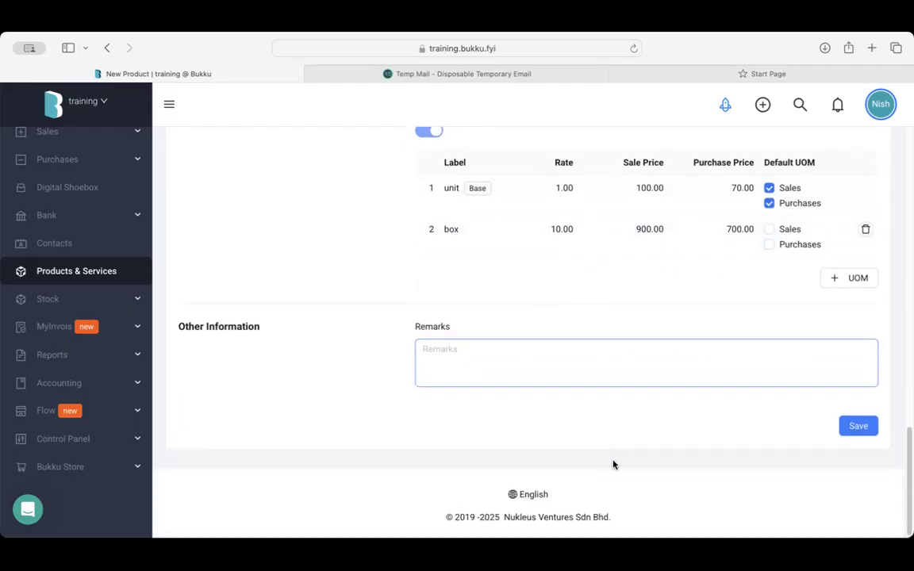
{"action": "left_click", "coordinate": [855, 429]}
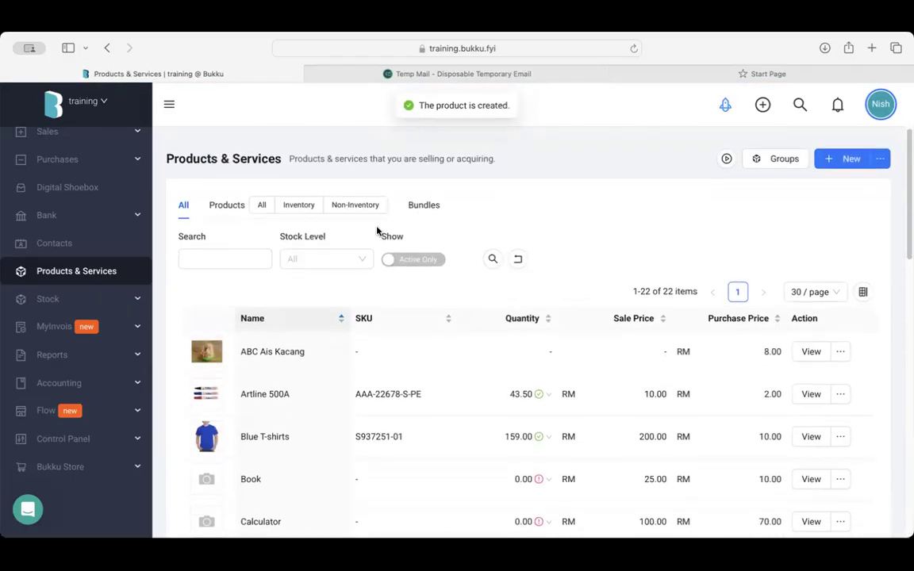
Find the Calculator product by searching the product list for "calculator" and delete it
{"action": "scroll", "coordinate": [373, 251], "scroll_direction": "down", "scroll_amount": 5}
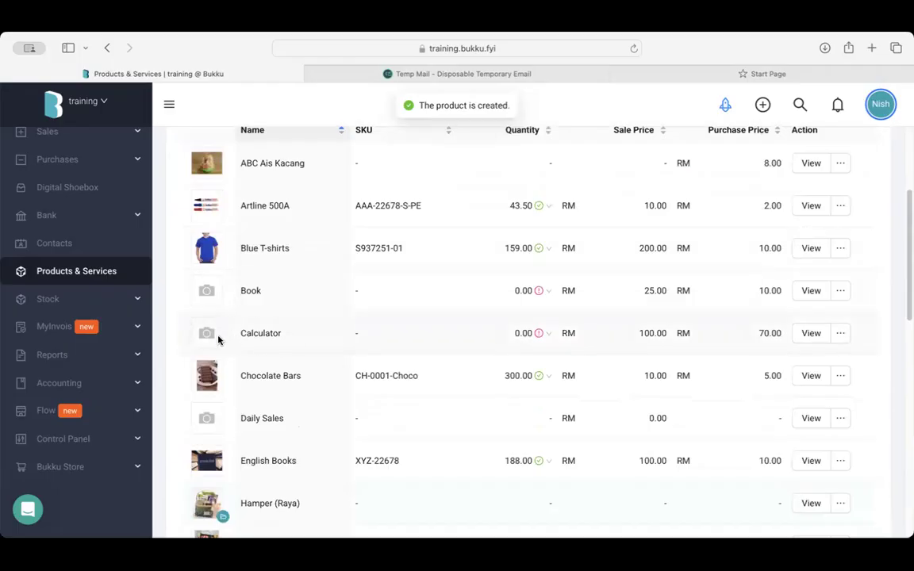
{"action": "scroll", "coordinate": [280, 346], "scroll_direction": "up", "scroll_amount": 5}
{"action": "left_click", "coordinate": [214, 259]}
{"action": "type", "text": "calculator"}
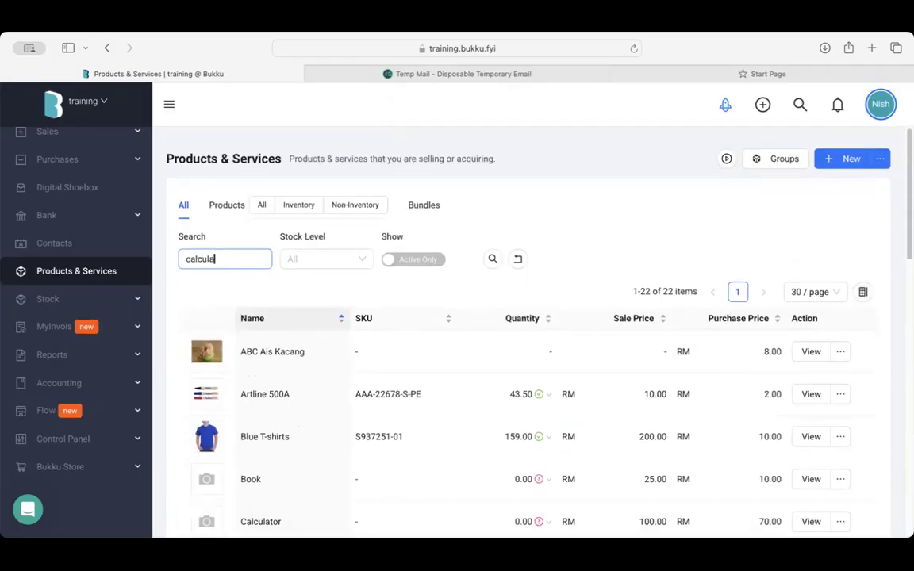
{"action": "left_click", "coordinate": [492, 259]}
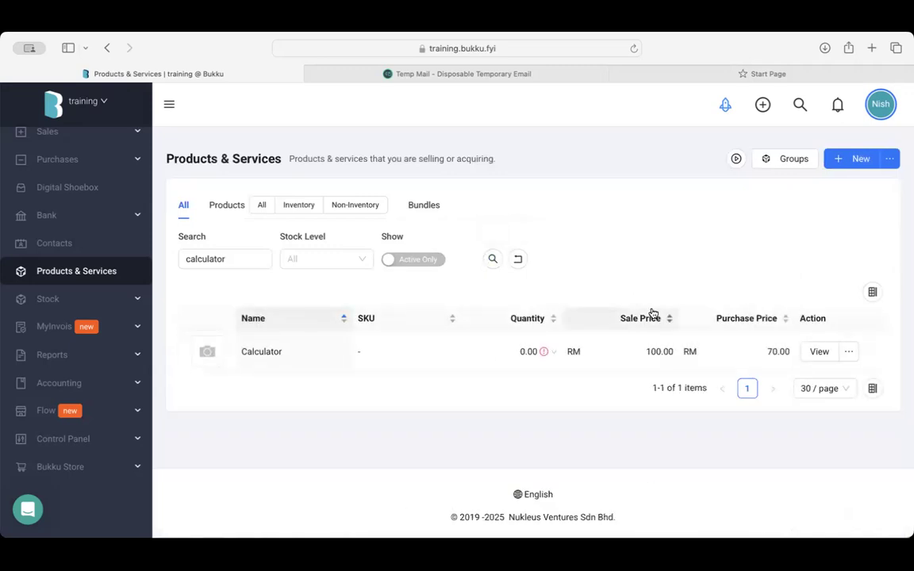
{"action": "left_click", "coordinate": [851, 352]}
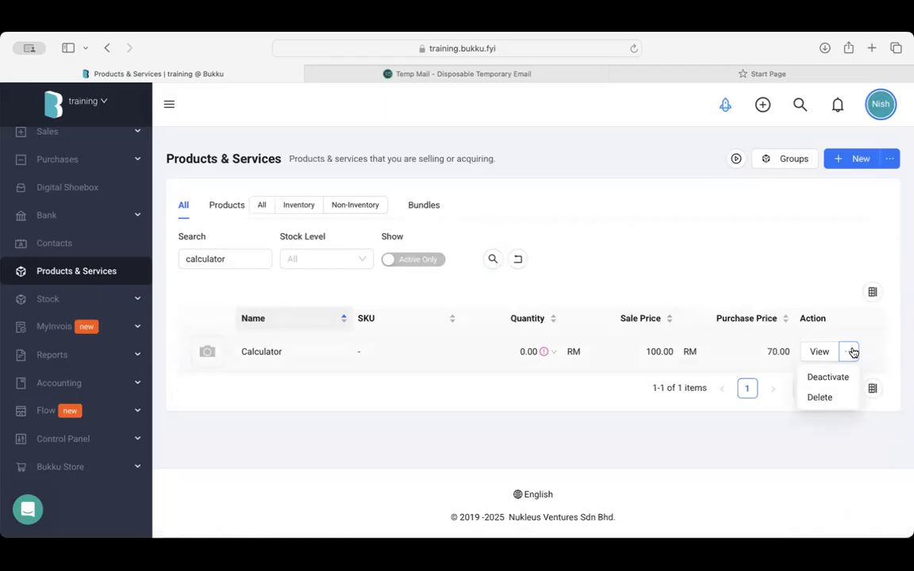
{"action": "left_click", "coordinate": [824, 397]}
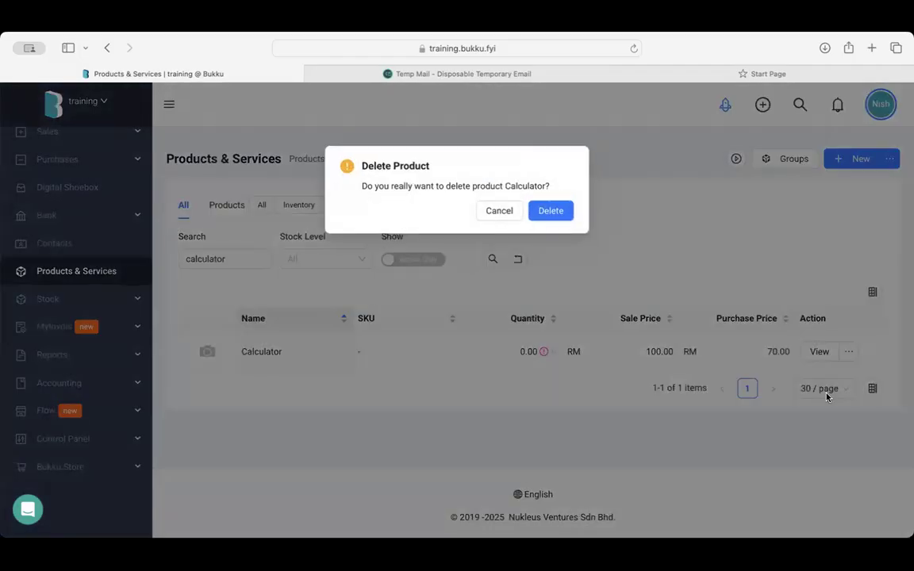
{"action": "left_click", "coordinate": [554, 217]}
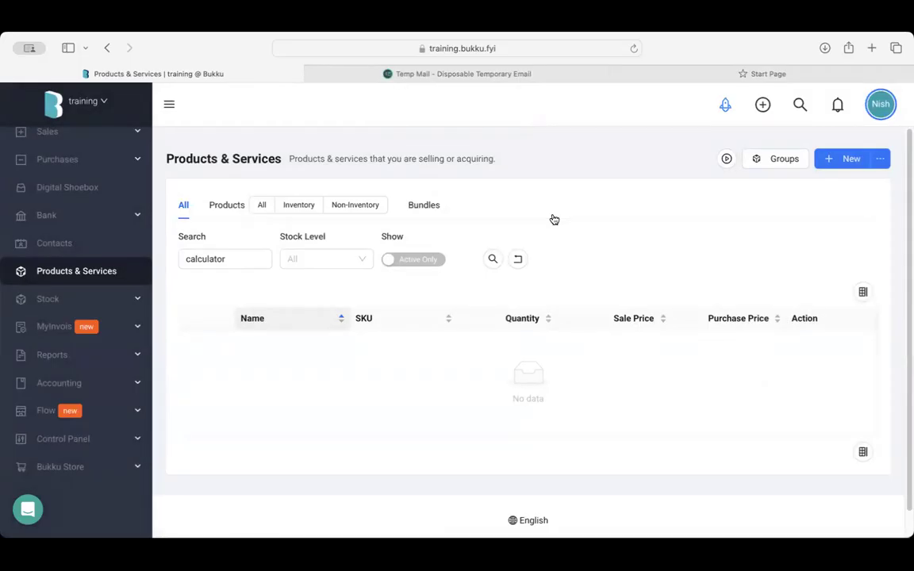
Clear the product search filter and look through the full list of products and services
{"action": "scroll", "coordinate": [540, 295], "scroll_direction": "down", "scroll_amount": 1}
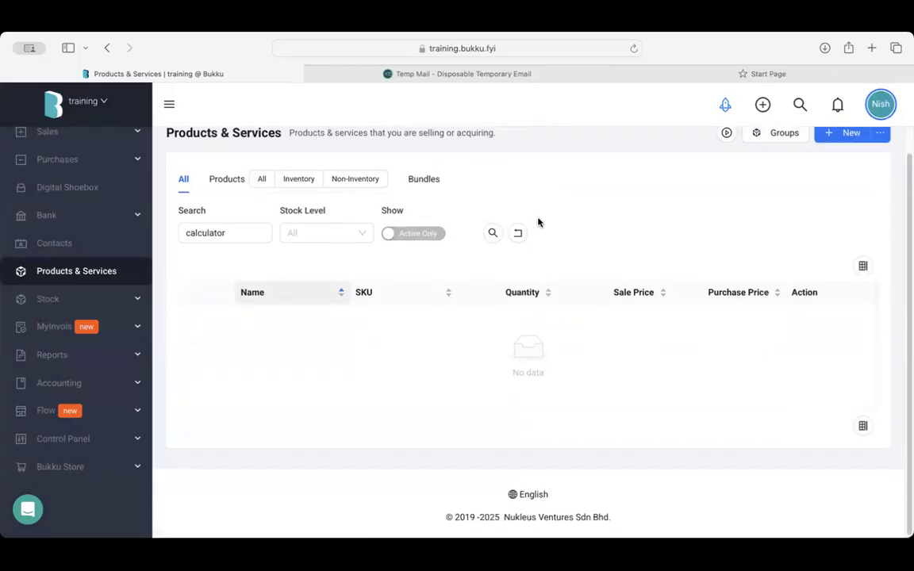
{"action": "left_click", "coordinate": [517, 234]}
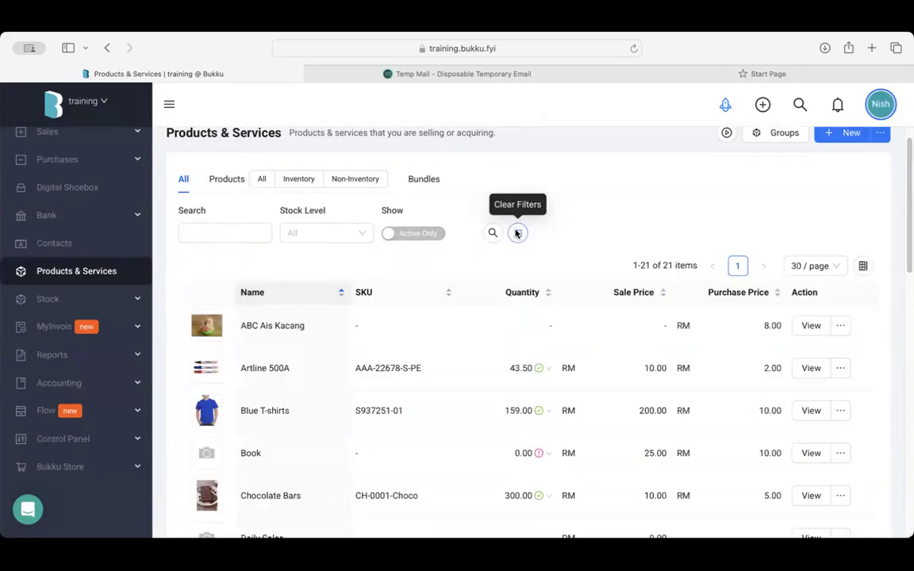
{"action": "scroll", "coordinate": [517, 233], "scroll_direction": "down", "scroll_amount": 10}
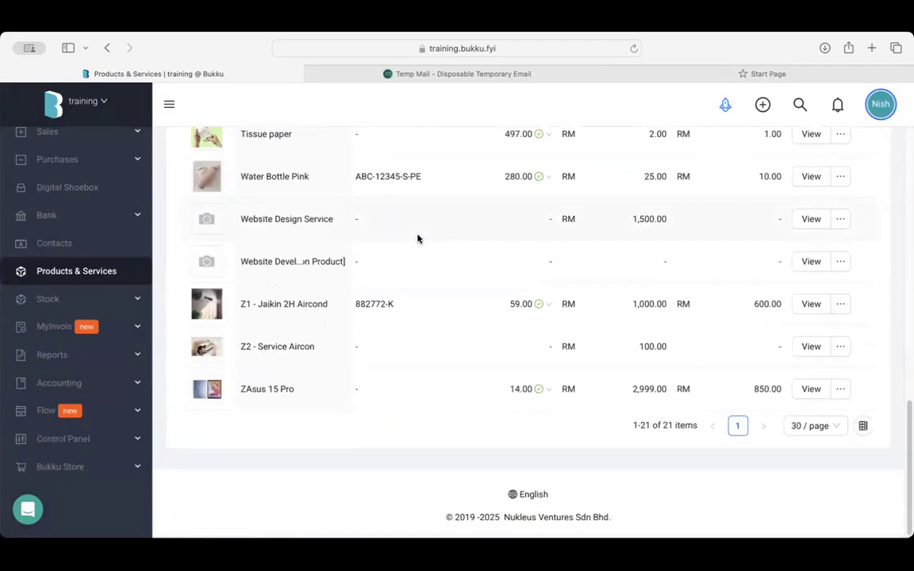
{"action": "scroll", "coordinate": [418, 238], "scroll_direction": "up", "scroll_amount": 3}
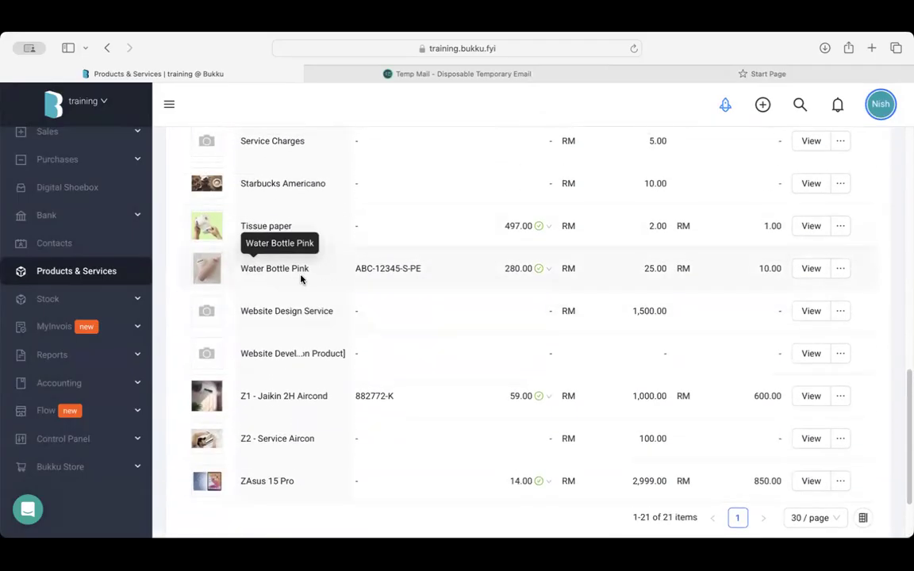
{"action": "scroll", "coordinate": [309, 274], "scroll_direction": "up", "scroll_amount": 10}
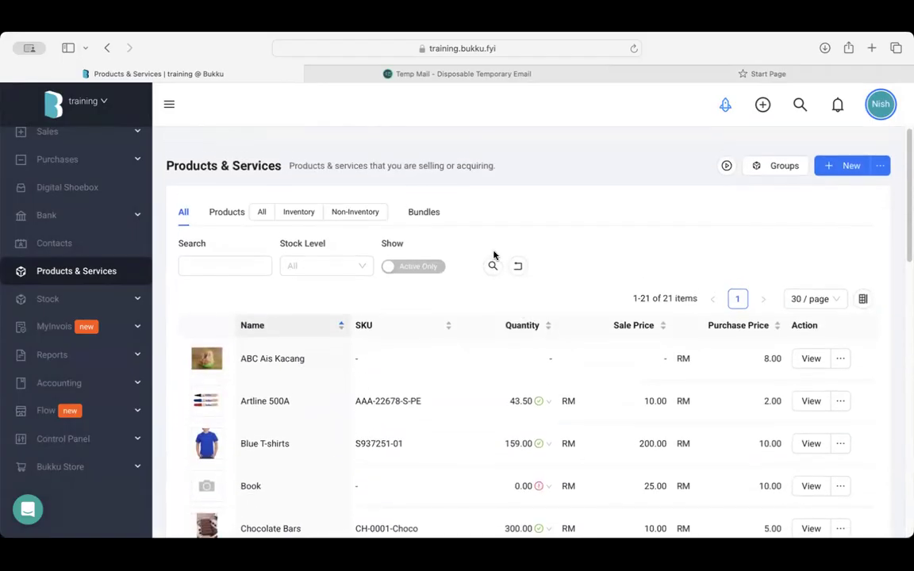
{"action": "scroll", "coordinate": [512, 313], "scroll_direction": "down", "scroll_amount": 5}
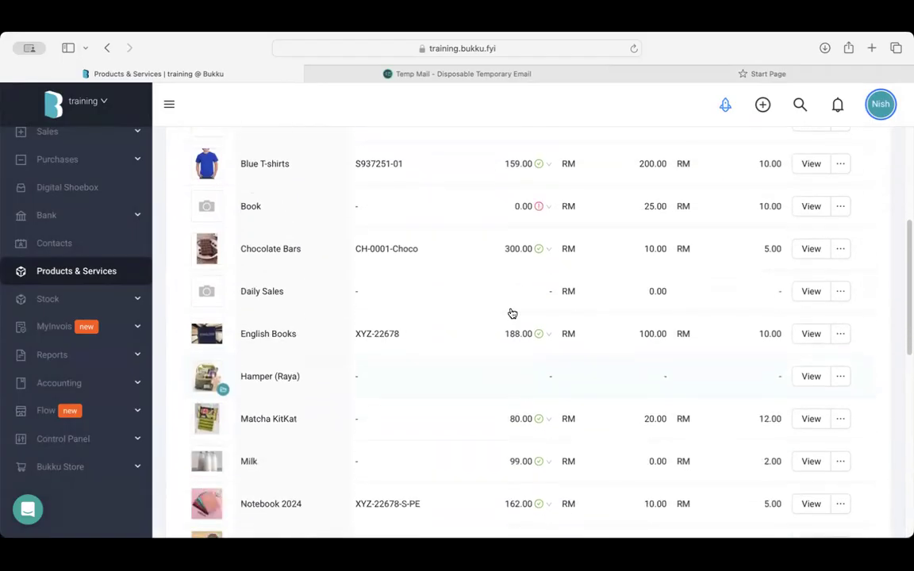
{"action": "scroll", "coordinate": [511, 313], "scroll_direction": "down", "scroll_amount": 7}
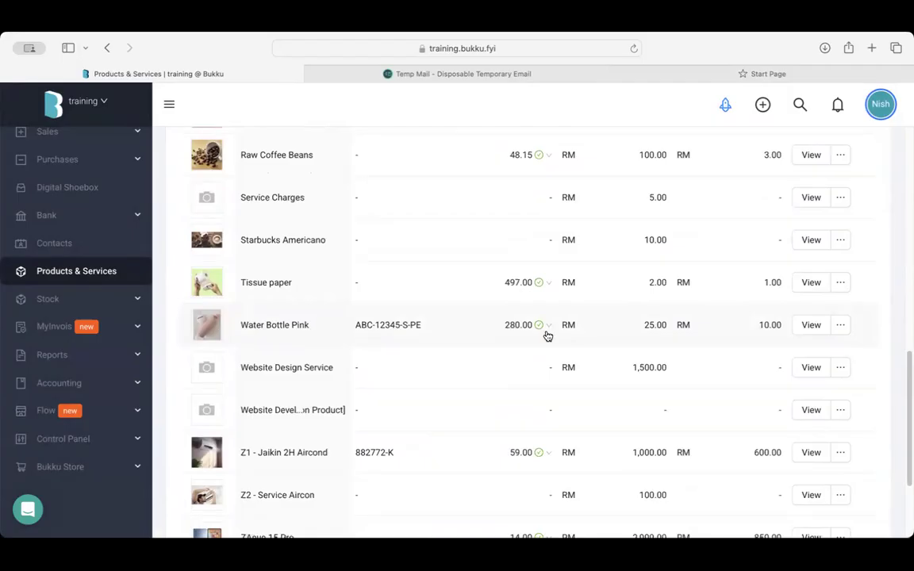
Open the stock quantity details for Water Bottle Pink in the product list
{"action": "left_click", "coordinate": [549, 331]}
{"action": "scroll", "coordinate": [551, 378], "scroll_direction": "down", "scroll_amount": 3}
{"action": "scroll", "coordinate": [476, 326], "scroll_direction": "up", "scroll_amount": 1}
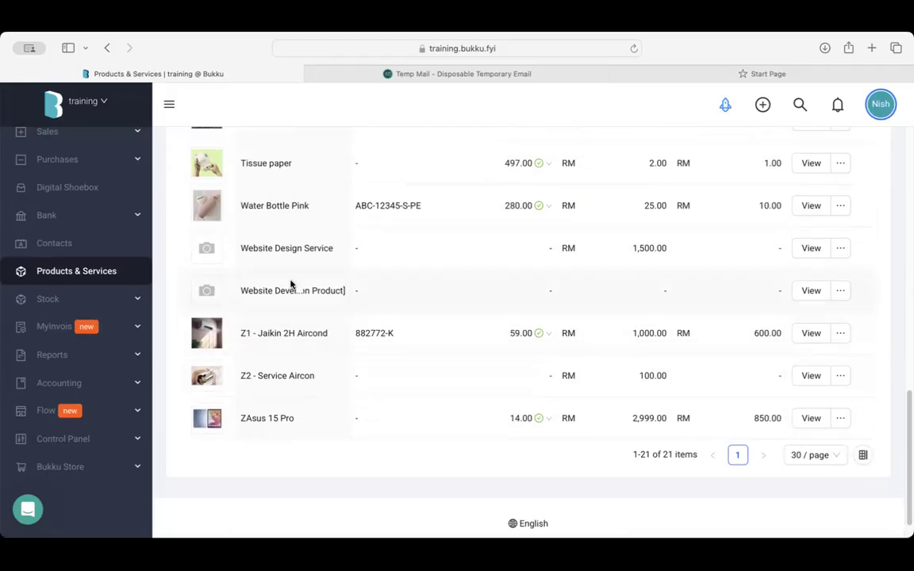
Open the Website Design Service product and review its inventory tracking, sale information, units and remarks
{"action": "left_click", "coordinate": [803, 250]}
{"action": "scroll", "coordinate": [435, 265], "scroll_direction": "up", "scroll_amount": 10}
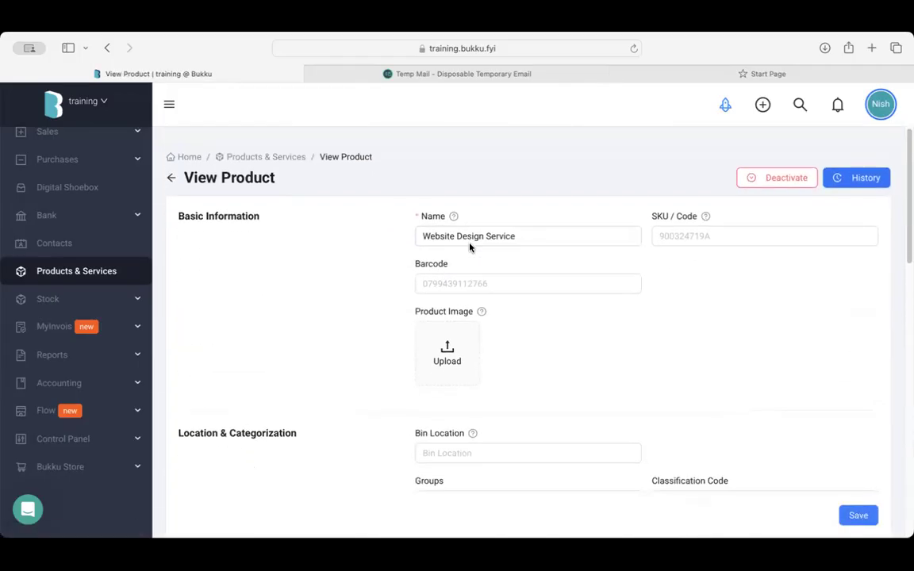
{"action": "scroll", "coordinate": [397, 376], "scroll_direction": "down", "scroll_amount": 6}
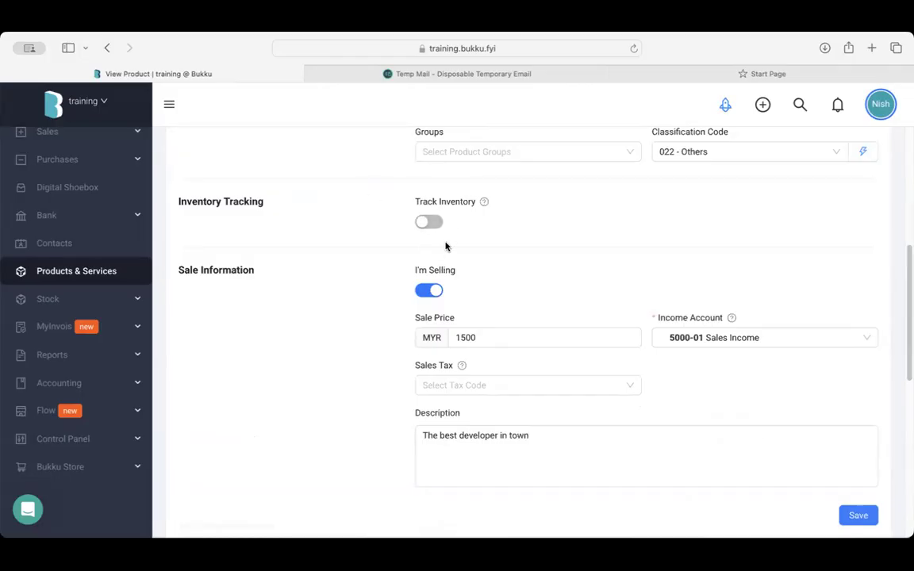
{"action": "scroll", "coordinate": [444, 245], "scroll_direction": "down", "scroll_amount": 1}
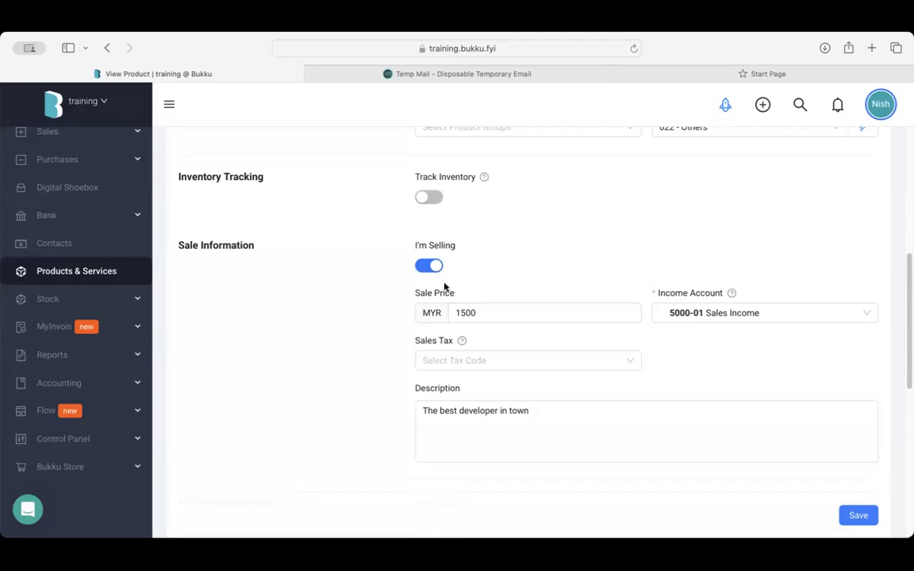
{"action": "left_click", "coordinate": [476, 313]}
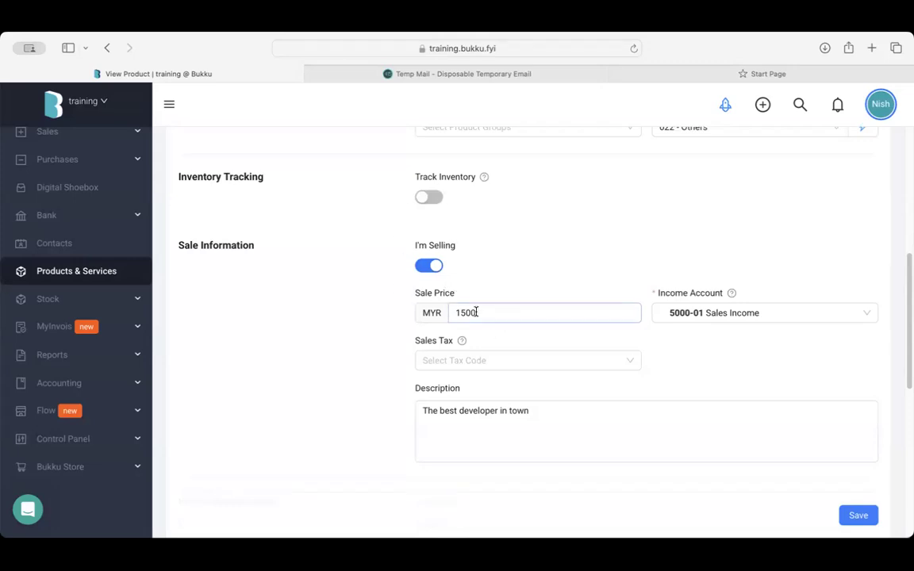
{"action": "scroll", "coordinate": [476, 312], "scroll_direction": "down", "scroll_amount": 5}
{"action": "scroll", "coordinate": [476, 312], "scroll_direction": "down", "scroll_amount": 2}
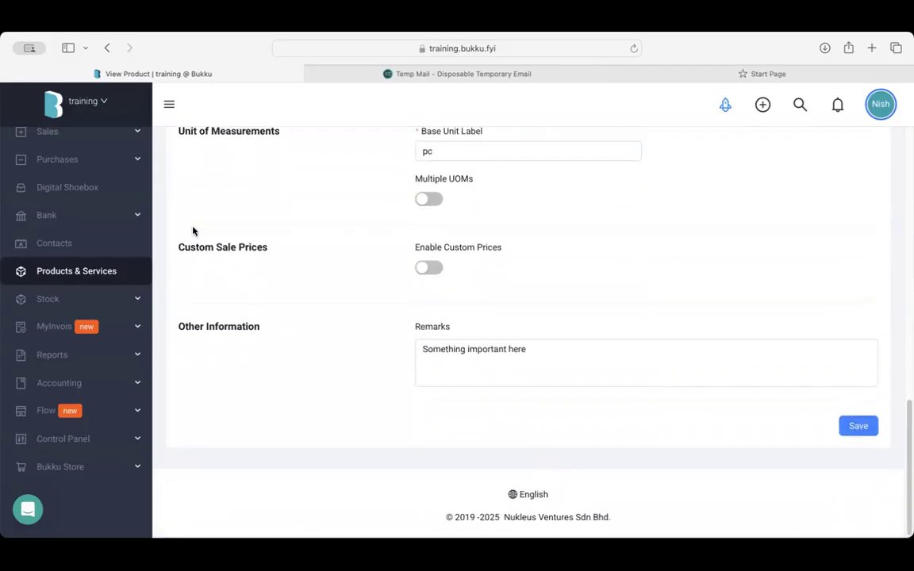
Return to the Products & Services list without editing the Website Design Service product
{"action": "left_click", "coordinate": [77, 273]}
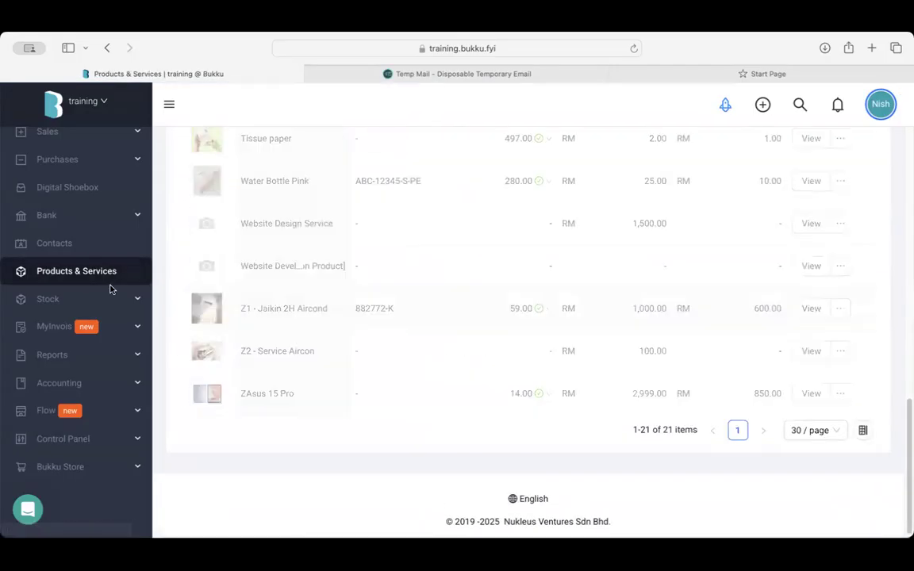
{"action": "scroll", "coordinate": [550, 242], "scroll_direction": "up", "scroll_amount": 1}
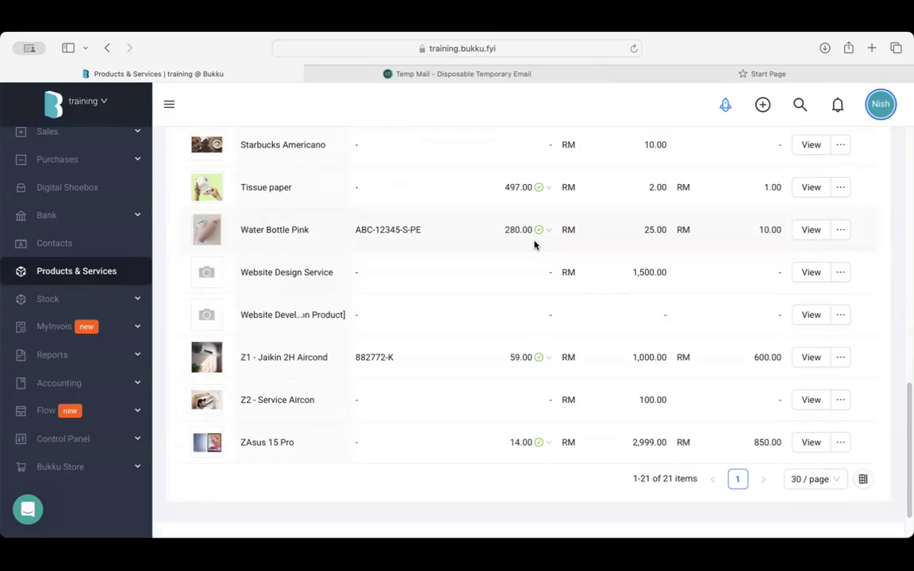
{"action": "scroll", "coordinate": [534, 244], "scroll_direction": "up", "scroll_amount": 10}
Open the Chart of Accounts from the Getting Started guide
{"action": "left_click", "coordinate": [725, 105]}
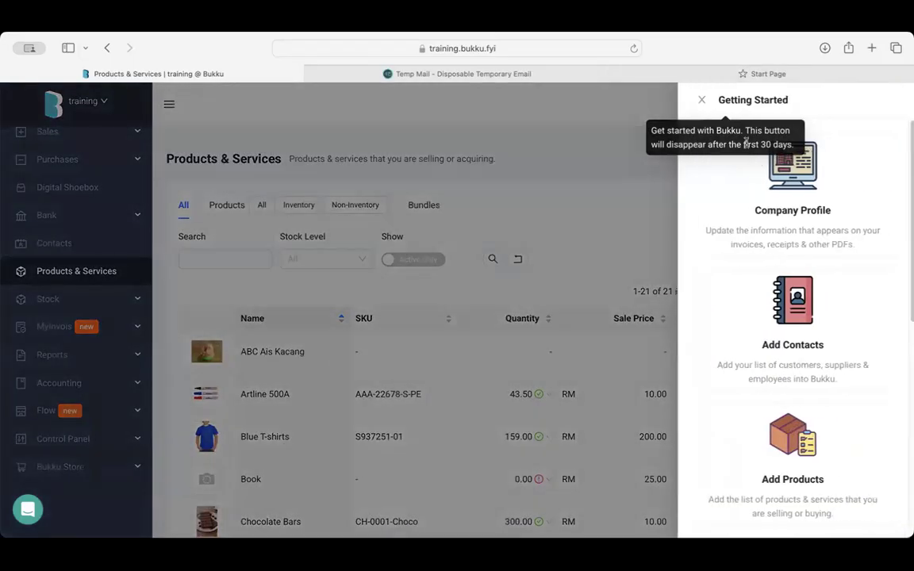
{"action": "scroll", "coordinate": [802, 297], "scroll_direction": "down", "scroll_amount": 5}
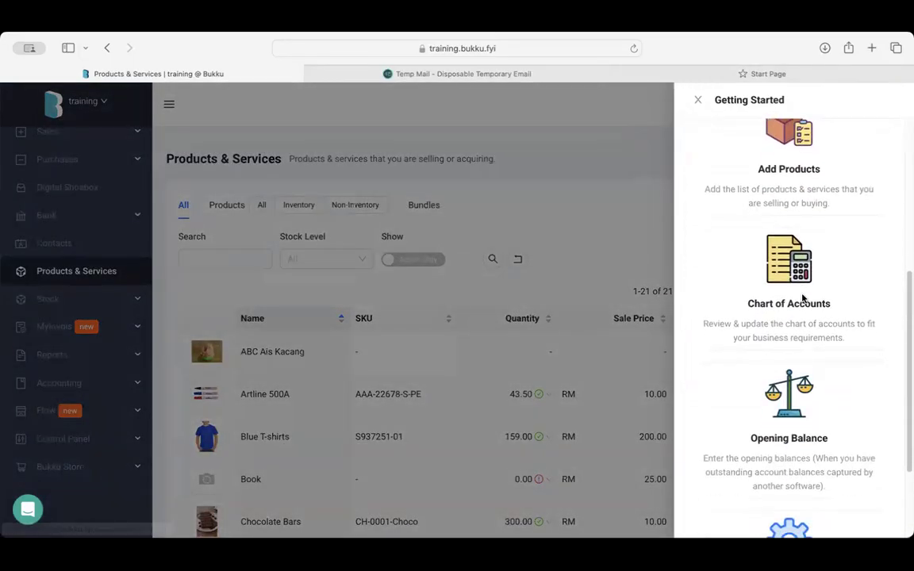
{"action": "left_click", "coordinate": [799, 273]}
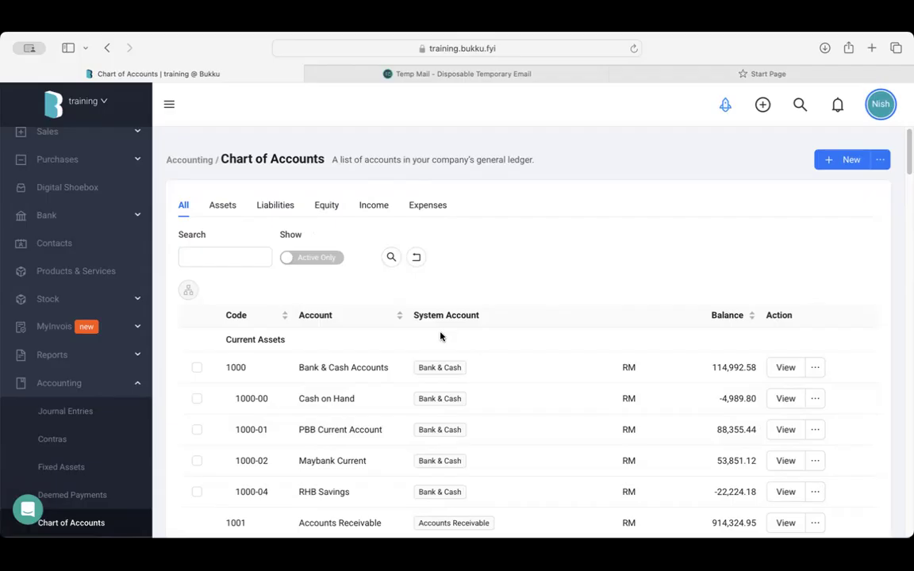
Look through the chart of accounts, examining the asset, liability, income, cost of sales and expense accounts
{"action": "scroll", "coordinate": [441, 336], "scroll_direction": "down", "scroll_amount": 15}
{"action": "scroll", "coordinate": [441, 337], "scroll_direction": "down", "scroll_amount": 12}
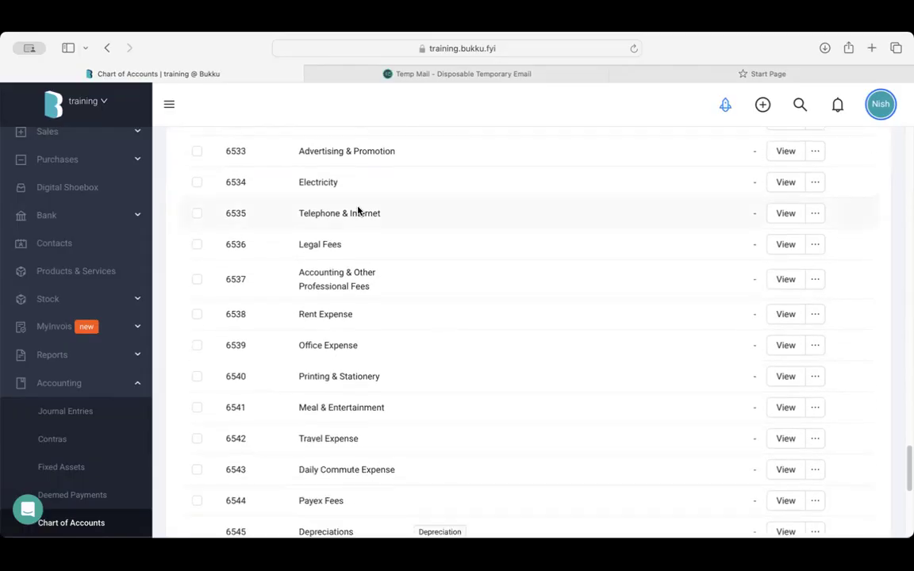
{"action": "scroll", "coordinate": [342, 211], "scroll_direction": "up", "scroll_amount": 1}
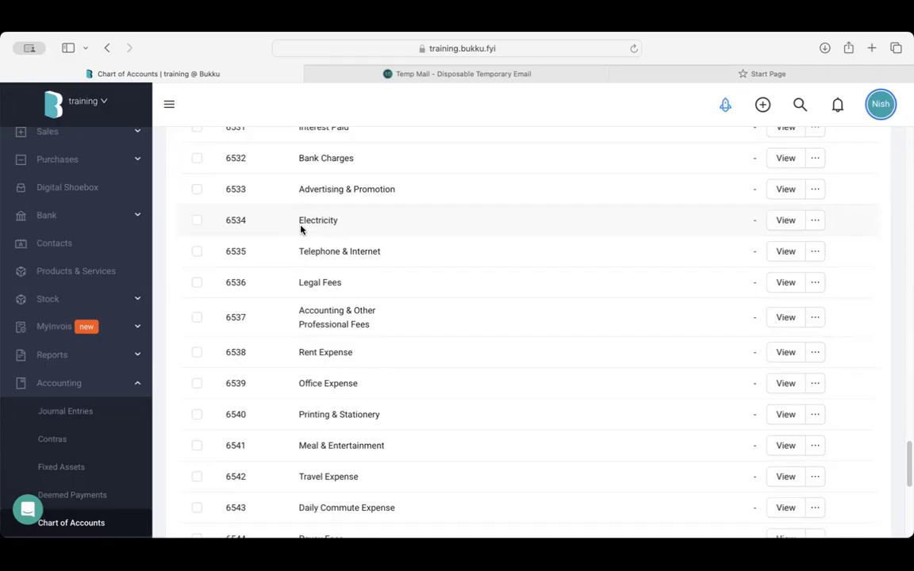
{"action": "scroll", "coordinate": [301, 229], "scroll_direction": "up", "scroll_amount": 2}
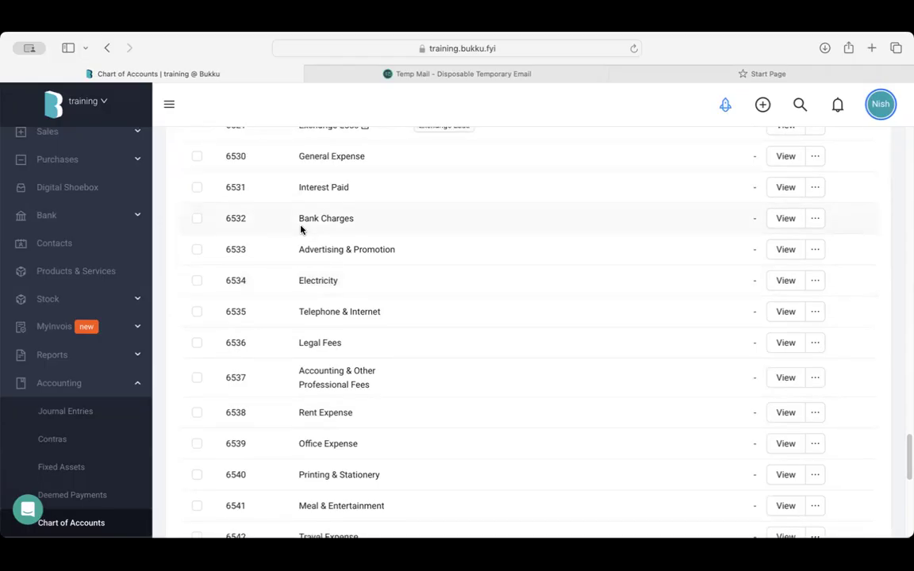
{"action": "scroll", "coordinate": [300, 229], "scroll_direction": "up", "scroll_amount": 2}
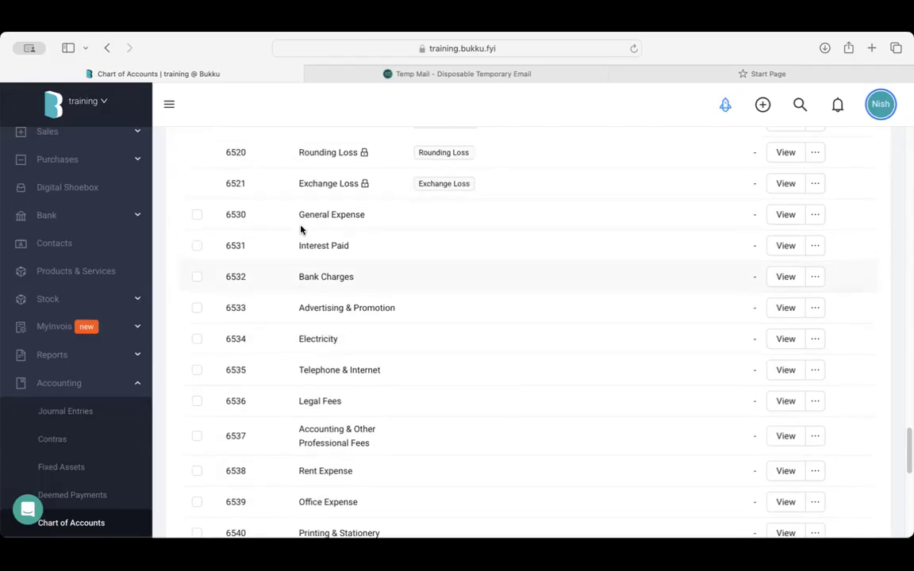
{"action": "scroll", "coordinate": [301, 229], "scroll_direction": "up", "scroll_amount": 10}
{"action": "scroll", "coordinate": [301, 229], "scroll_direction": "up", "scroll_amount": 20}
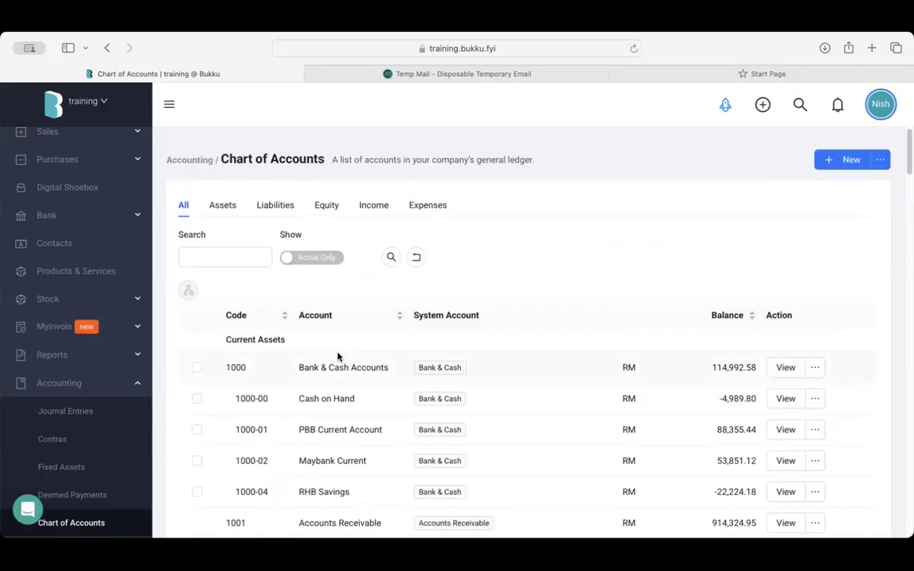
{"action": "scroll", "coordinate": [337, 357], "scroll_direction": "down", "scroll_amount": 5}
{"action": "scroll", "coordinate": [338, 357], "scroll_direction": "down", "scroll_amount": 4}
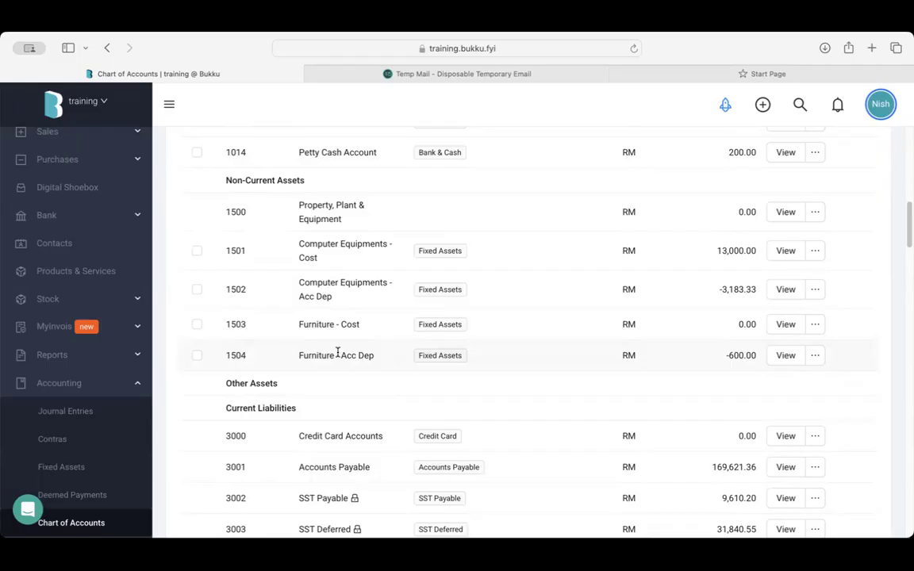
{"action": "scroll", "coordinate": [337, 355], "scroll_direction": "down", "scroll_amount": 15}
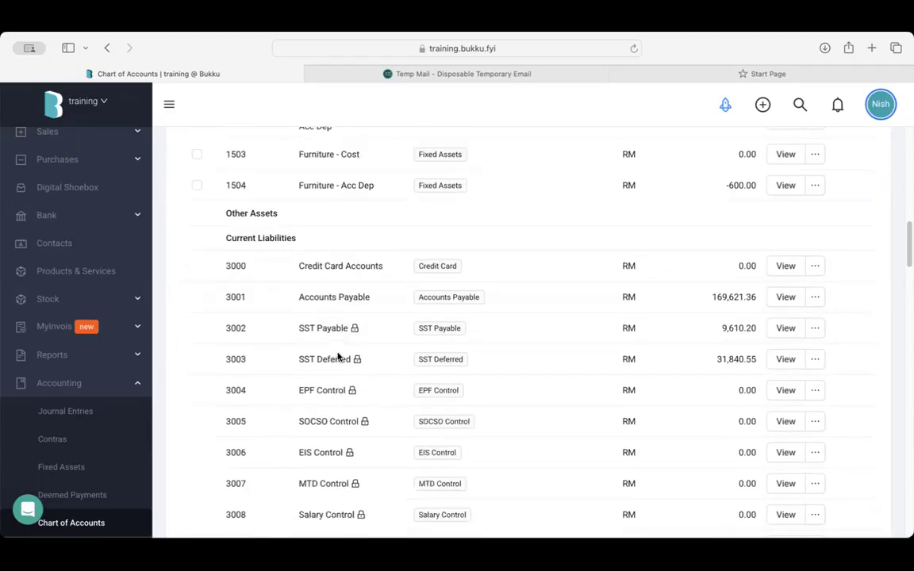
{"action": "scroll", "coordinate": [338, 358], "scroll_direction": "down", "scroll_amount": 1}
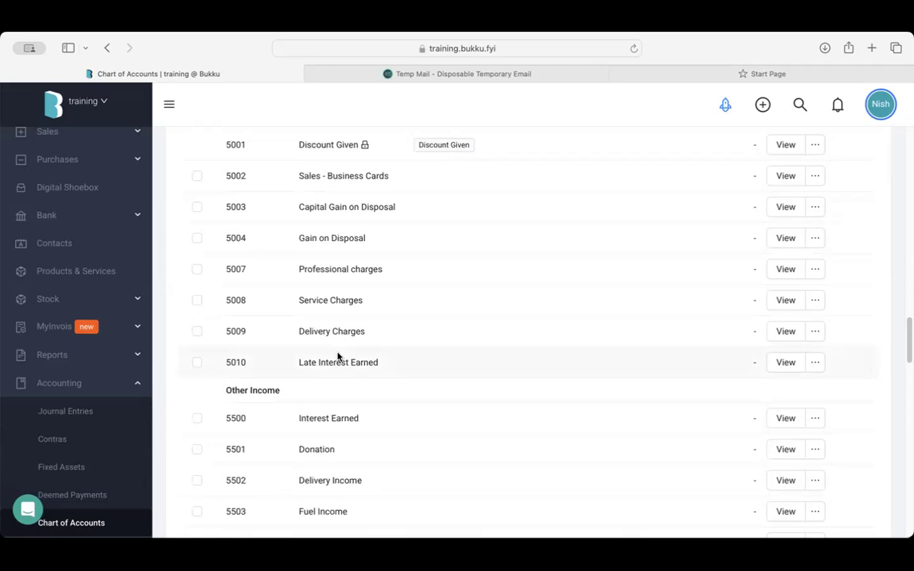
{"action": "scroll", "coordinate": [337, 358], "scroll_direction": "down", "scroll_amount": 8}
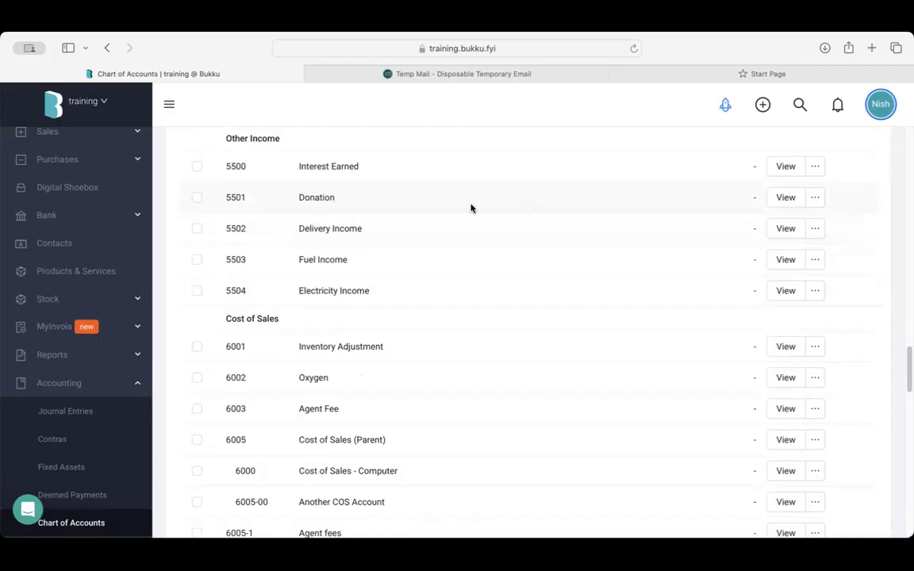
Rename the Donation account under Other Income to "Donations & charity income" and save it
{"action": "left_click", "coordinate": [785, 199]}
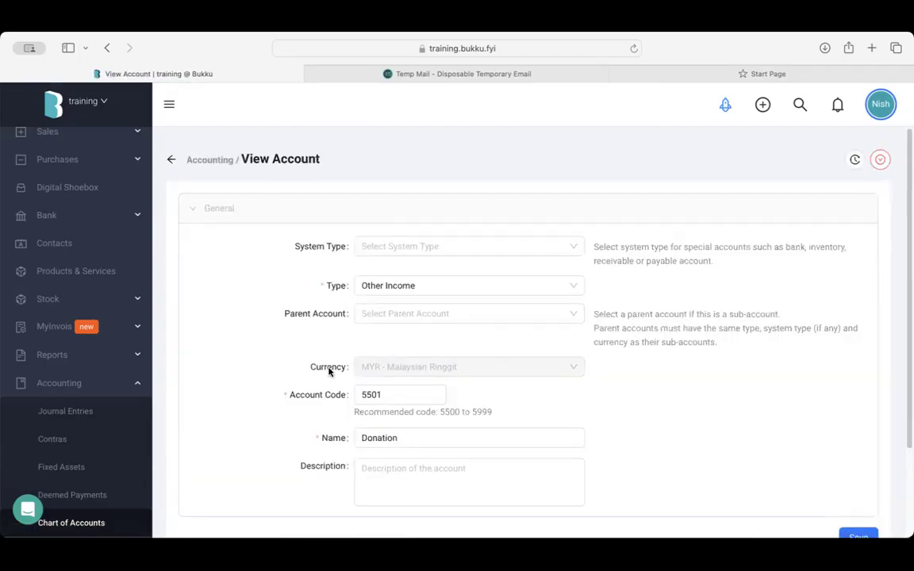
{"action": "left_click", "coordinate": [407, 441]}
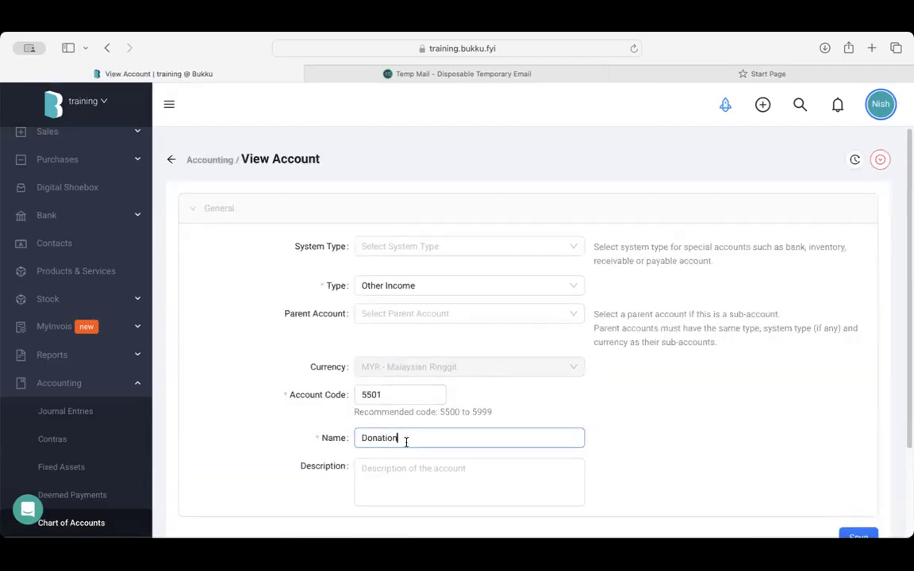
{"action": "type", "text": "s & charity income"}
{"action": "scroll", "coordinate": [444, 403], "scroll_direction": "down", "scroll_amount": 3}
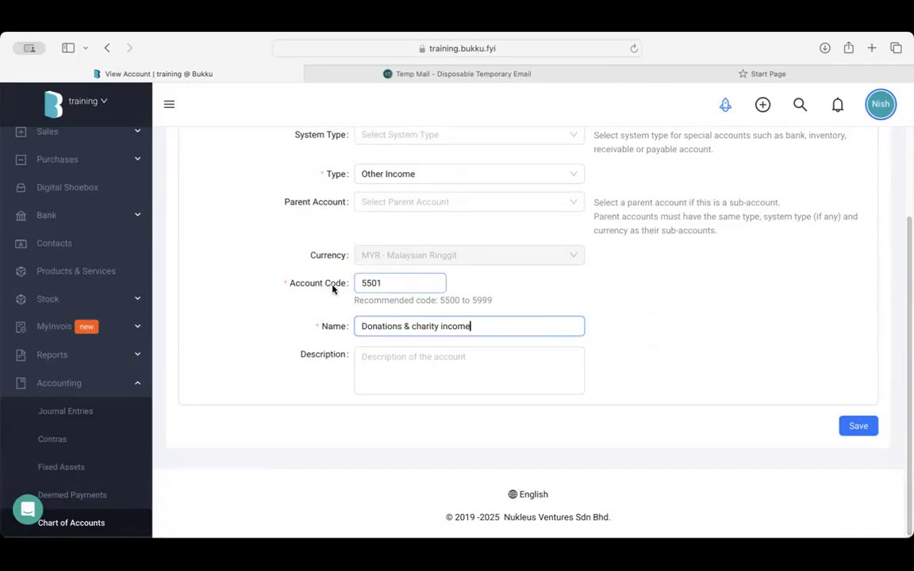
{"action": "left_click", "coordinate": [861, 426]}
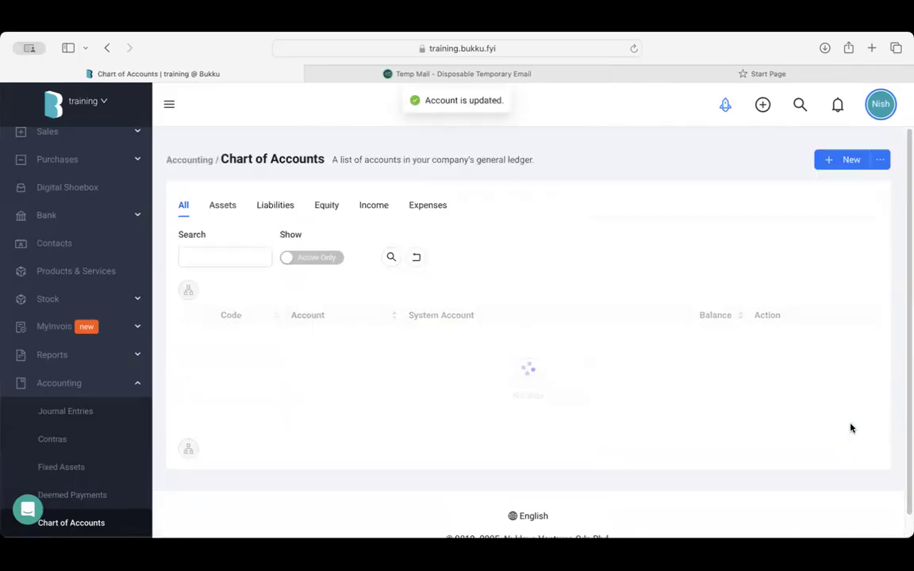
Check the additional actions available for the Shipping Fee expense account without applying any
{"action": "scroll", "coordinate": [502, 357], "scroll_direction": "down", "scroll_amount": 10}
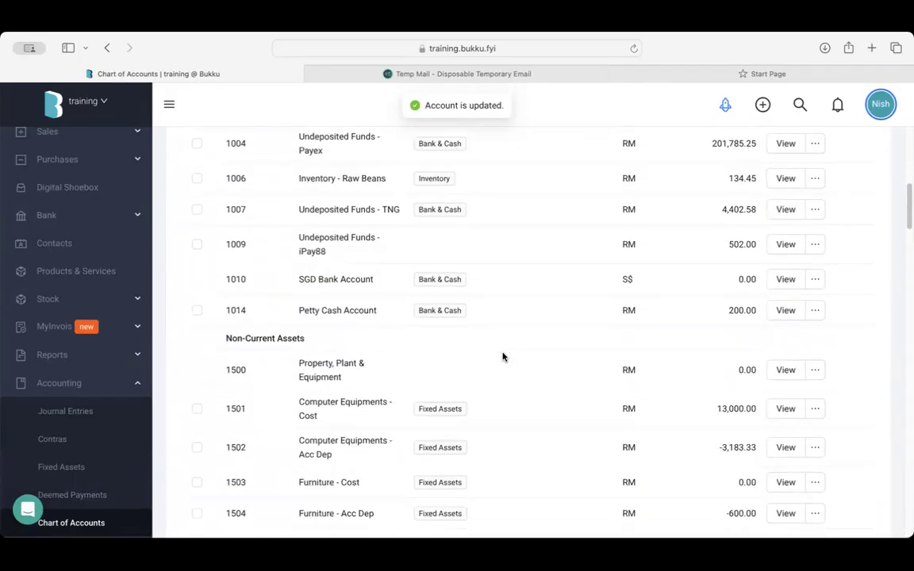
{"action": "scroll", "coordinate": [502, 357], "scroll_direction": "down", "scroll_amount": 15}
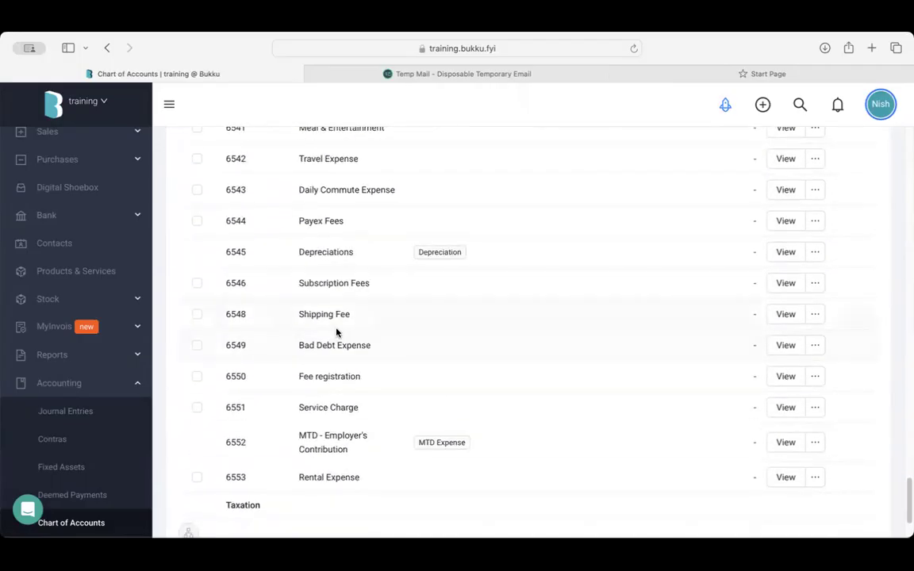
{"action": "left_click", "coordinate": [815, 316]}
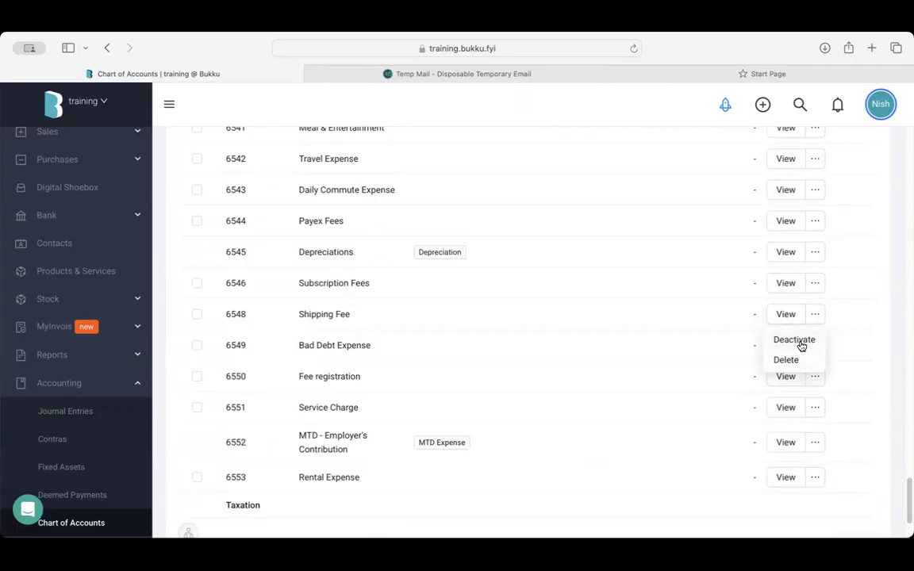
{"action": "left_click", "coordinate": [907, 297]}
Start a new account in the chart of accounts and look through the available system types without choosing one
{"action": "scroll", "coordinate": [880, 293], "scroll_direction": "up", "scroll_amount": 15}
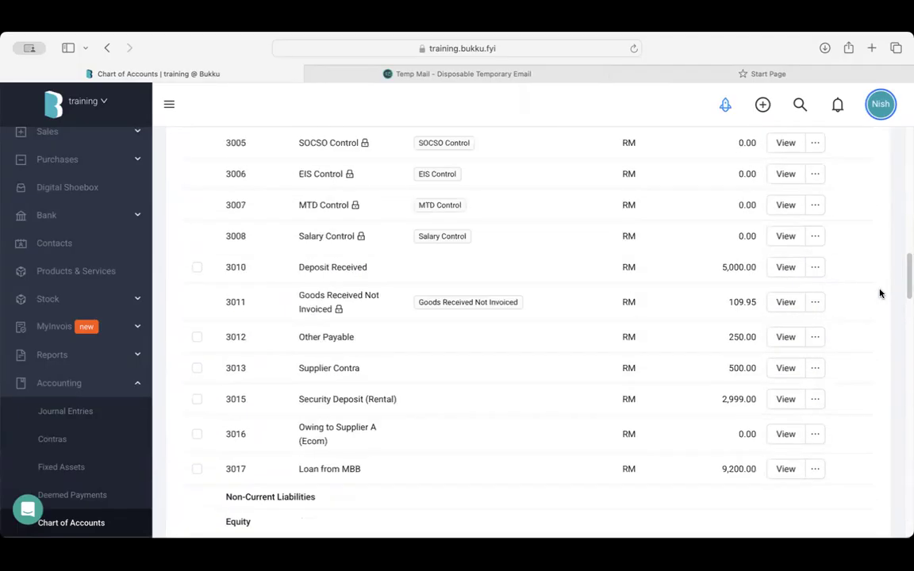
{"action": "scroll", "coordinate": [879, 294], "scroll_direction": "up", "scroll_amount": 1}
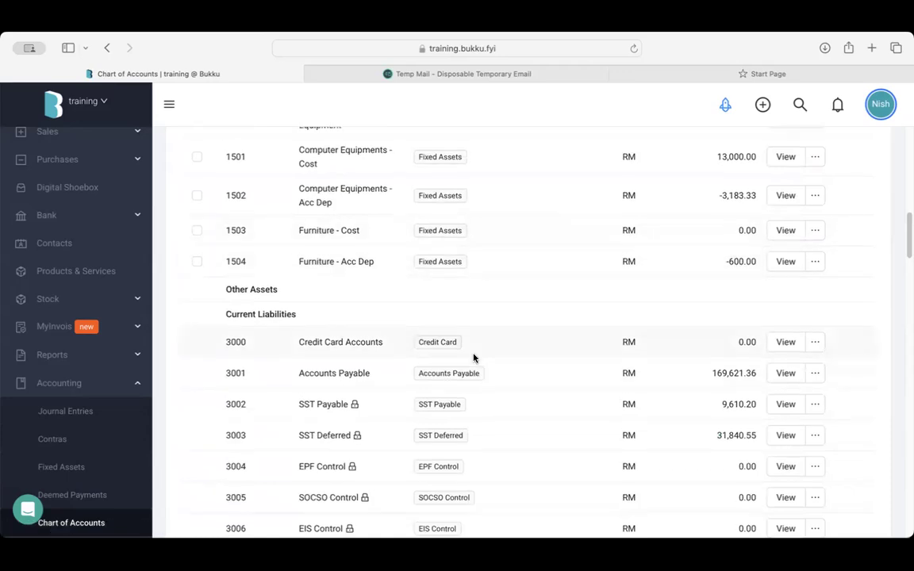
{"action": "scroll", "coordinate": [829, 288], "scroll_direction": "up", "scroll_amount": 10}
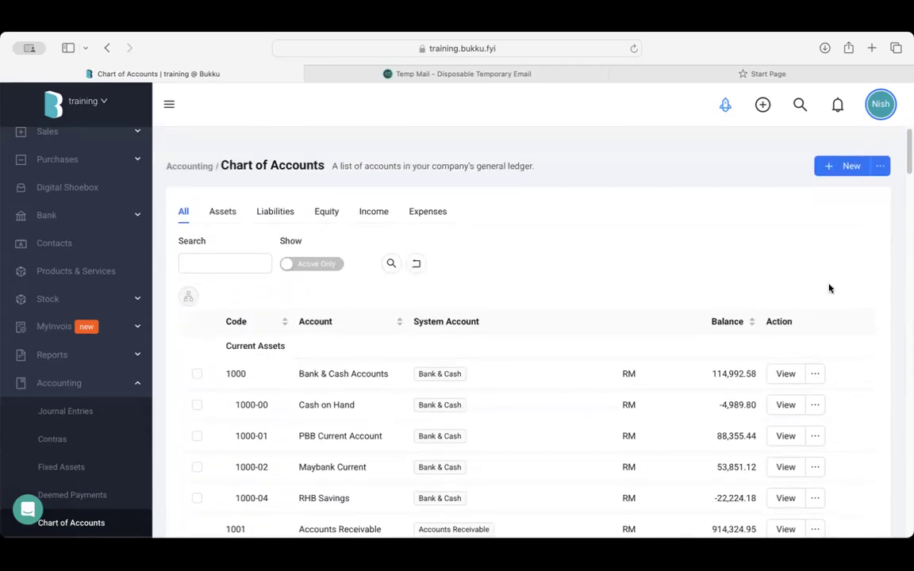
{"action": "left_click", "coordinate": [851, 160]}
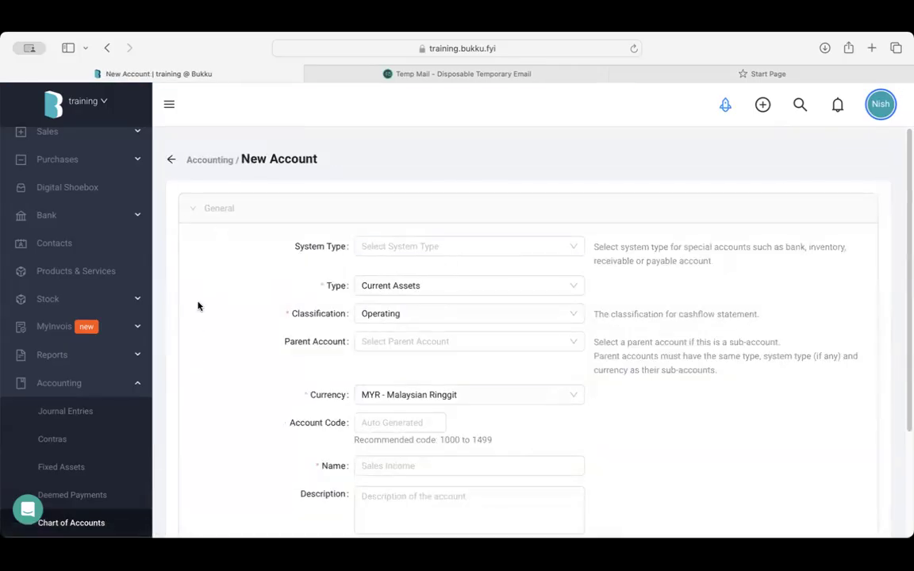
{"action": "left_click", "coordinate": [394, 245]}
{"action": "scroll", "coordinate": [382, 357], "scroll_direction": "down", "scroll_amount": 3}
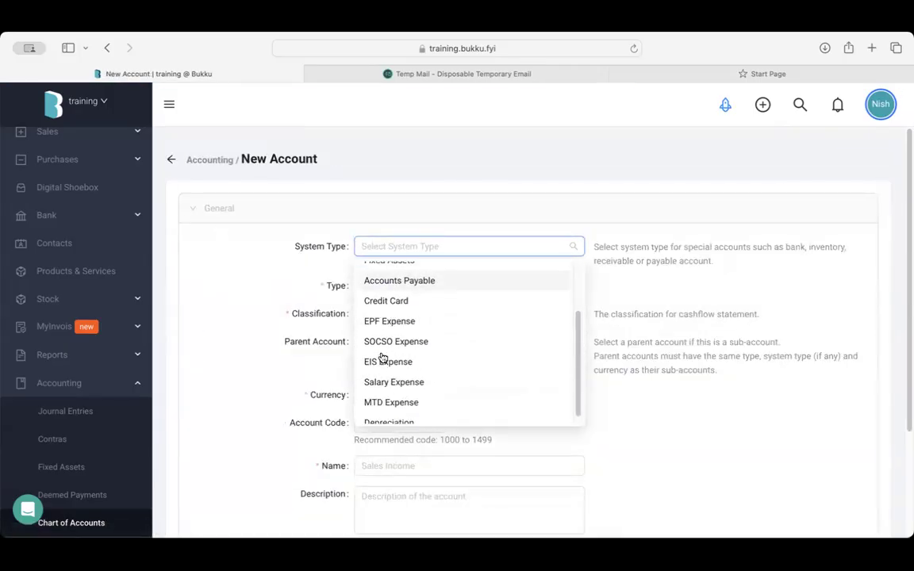
{"action": "scroll", "coordinate": [389, 317], "scroll_direction": "up", "scroll_amount": 3}
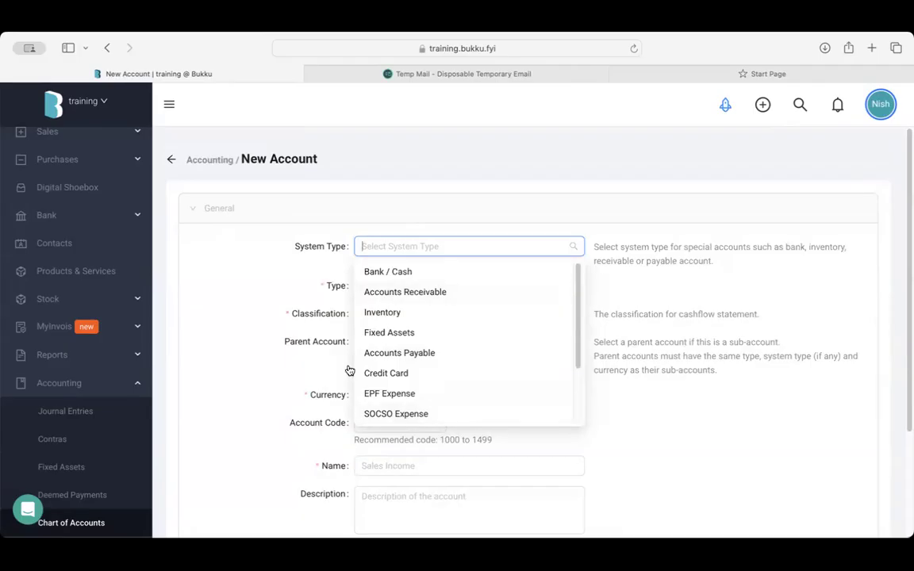
{"action": "left_click", "coordinate": [291, 275]}
Set the new account's type to Non-Current Assets and review its account code, name and description fields
{"action": "scroll", "coordinate": [396, 238], "scroll_direction": "down", "scroll_amount": 2}
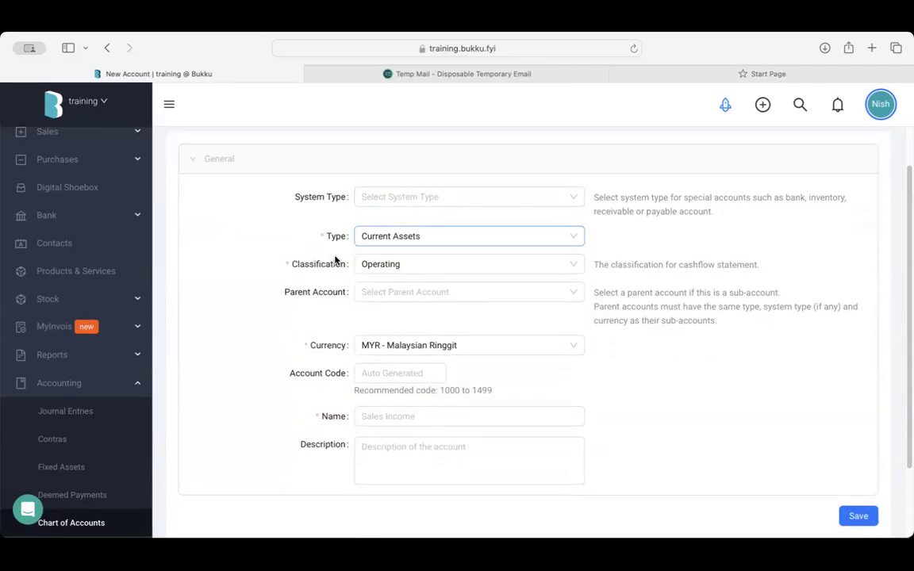
{"action": "left_click", "coordinate": [362, 236]}
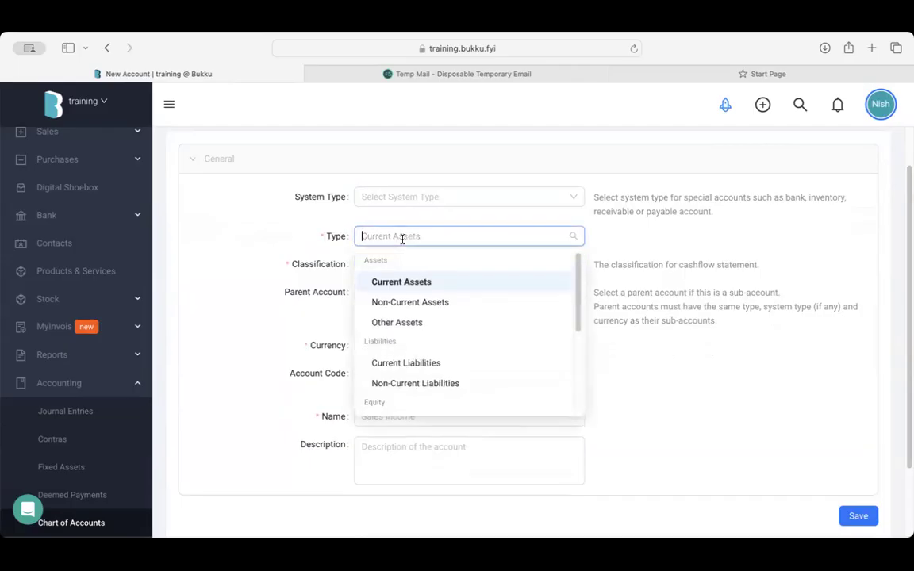
{"action": "left_click", "coordinate": [402, 305]}
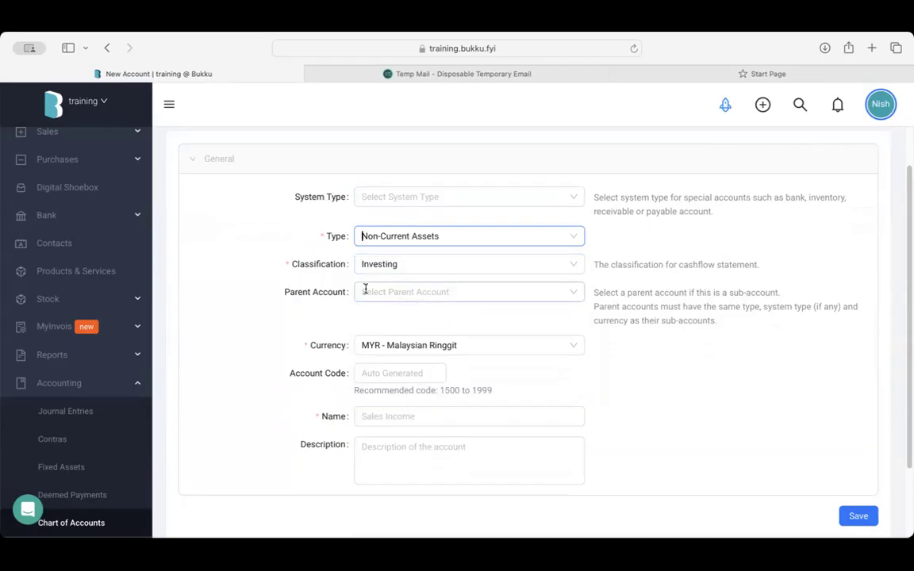
{"action": "scroll", "coordinate": [365, 287], "scroll_direction": "down", "scroll_amount": 2}
{"action": "left_click", "coordinate": [403, 318]}
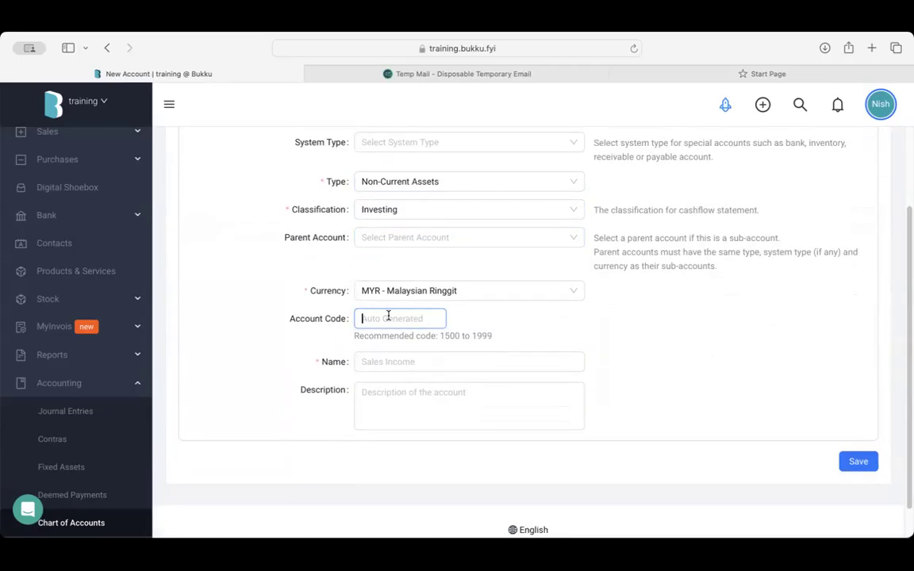
{"action": "scroll", "coordinate": [350, 318], "scroll_direction": "down", "scroll_amount": 1}
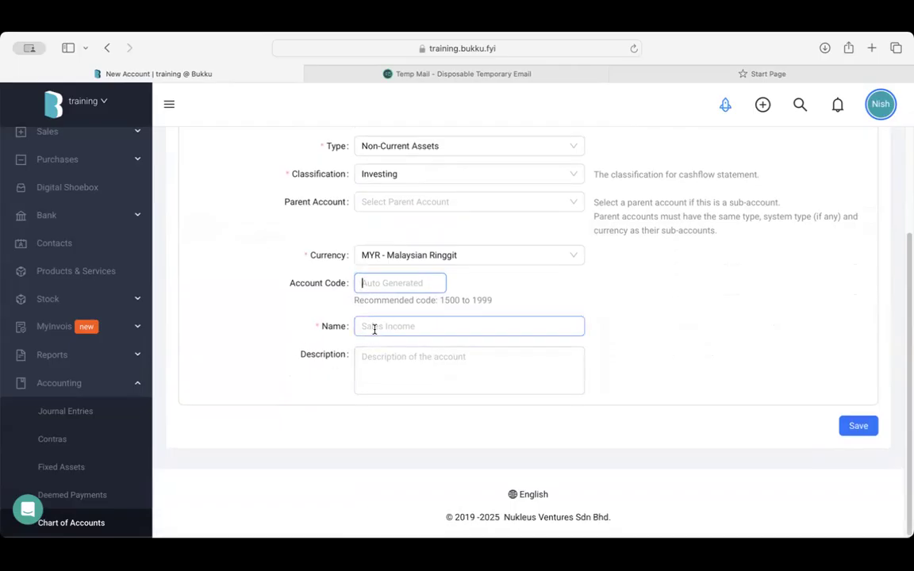
Leave the new account form for the Chart of Accounts, discarding the unsaved changes
{"action": "scroll", "coordinate": [374, 326], "scroll_direction": "up", "scroll_amount": 1}
{"action": "scroll", "coordinate": [374, 328], "scroll_direction": "up", "scroll_amount": 2}
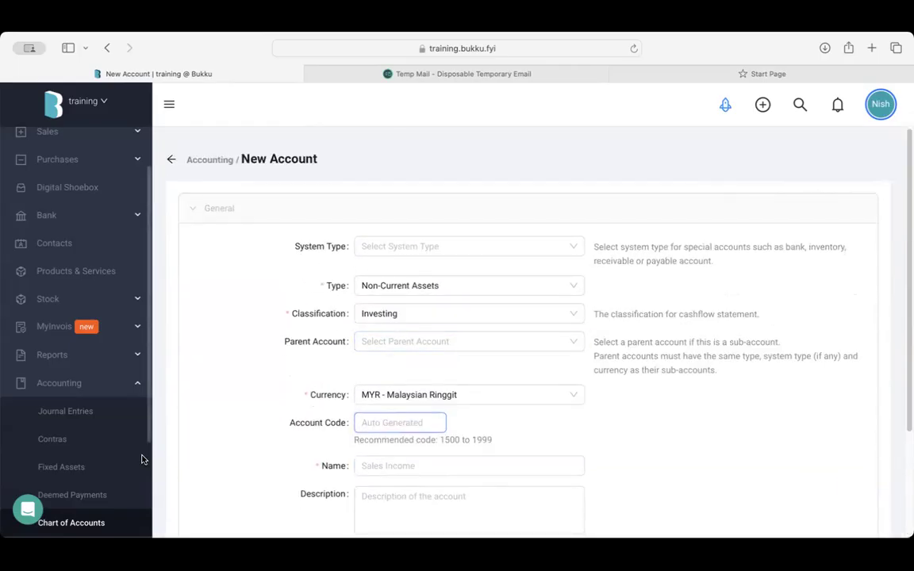
{"action": "scroll", "coordinate": [72, 497], "scroll_direction": "down", "scroll_amount": 2}
{"action": "left_click", "coordinate": [76, 448]}
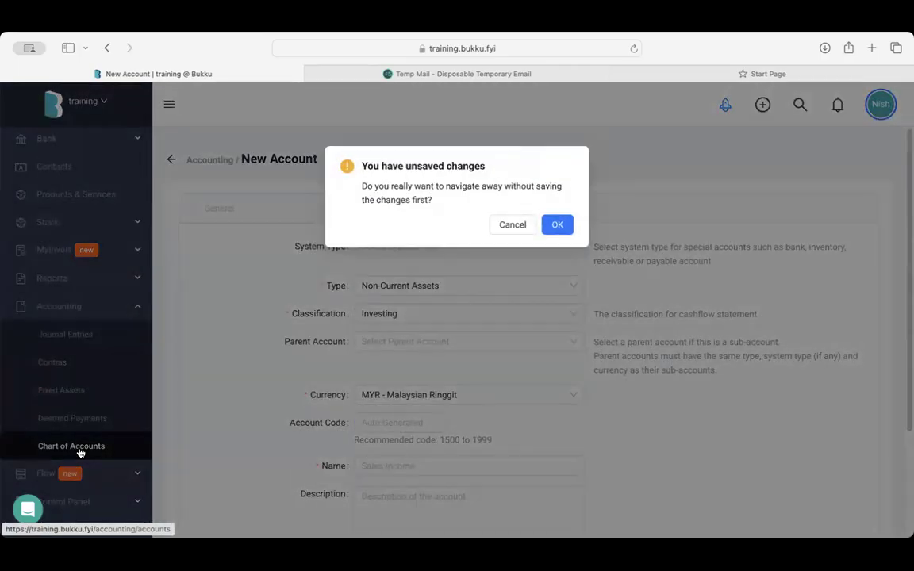
{"action": "left_click", "coordinate": [545, 230]}
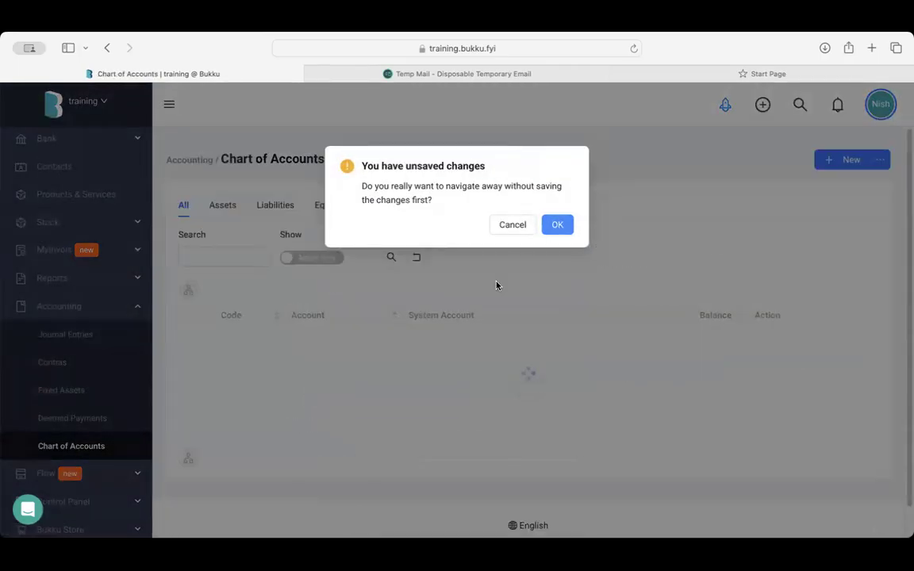
Look over the account list, review the upload instructions on the Import Accounts page, and return to the chart of accounts
{"action": "scroll", "coordinate": [497, 286], "scroll_direction": "down", "scroll_amount": 5}
{"action": "scroll", "coordinate": [496, 285], "scroll_direction": "down", "scroll_amount": 20}
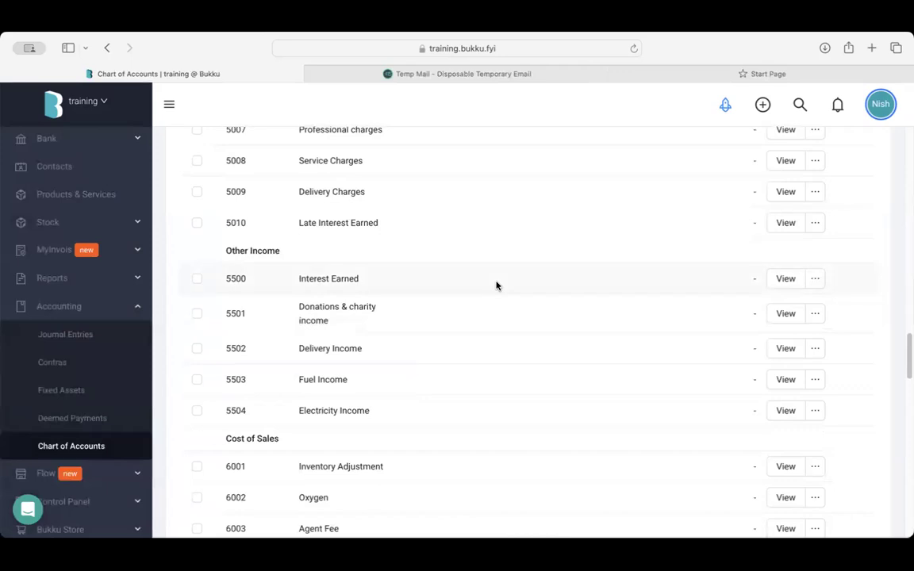
{"action": "scroll", "coordinate": [497, 286], "scroll_direction": "up", "scroll_amount": 20}
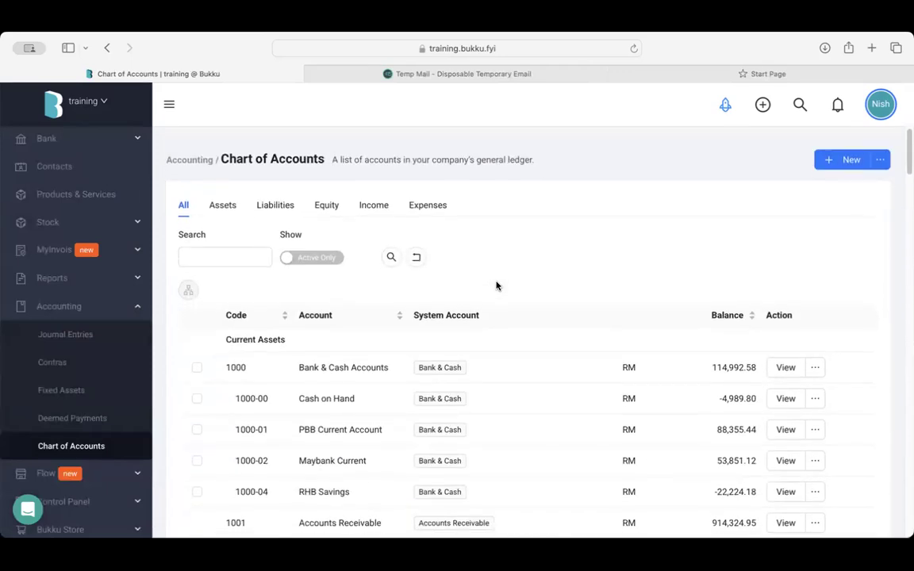
{"action": "mouse_move", "coordinate": [878, 159]}
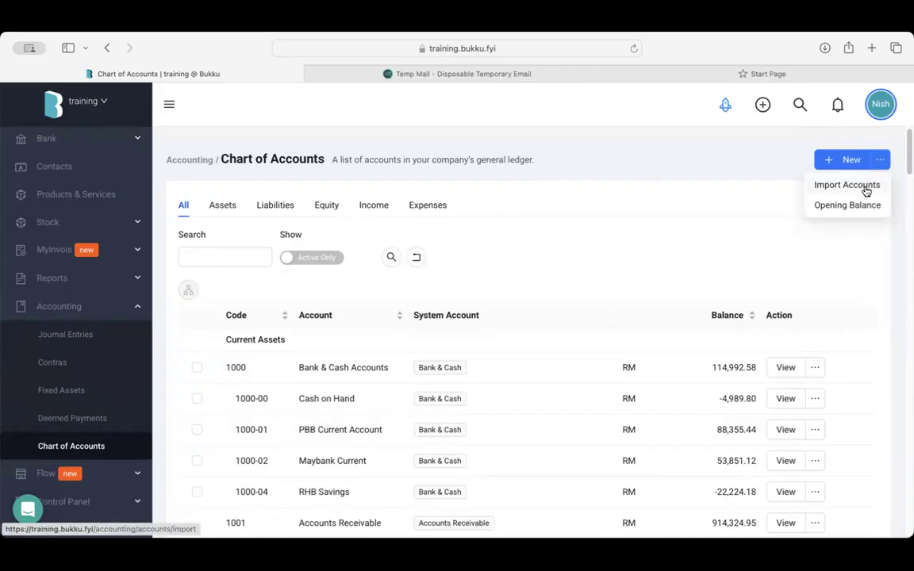
{"action": "left_click", "coordinate": [870, 191]}
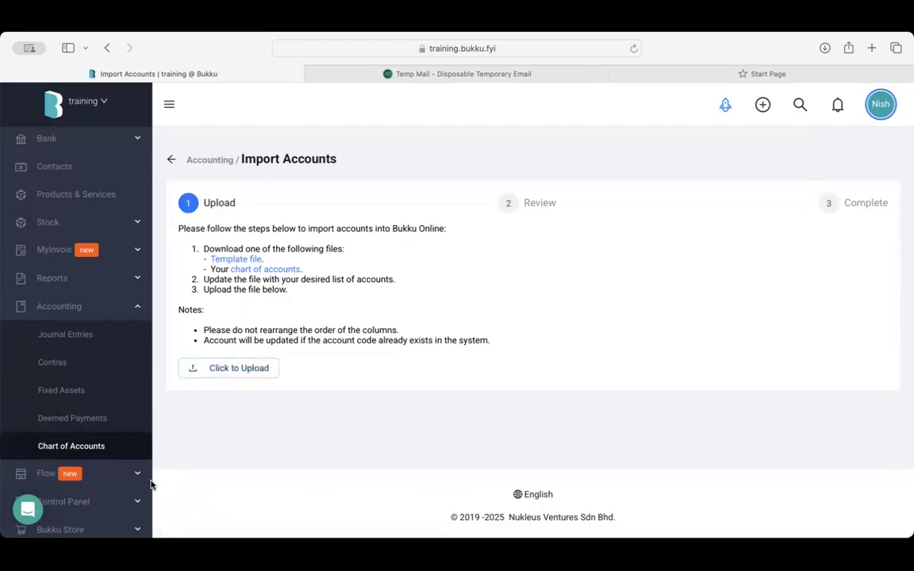
{"action": "left_click", "coordinate": [128, 448]}
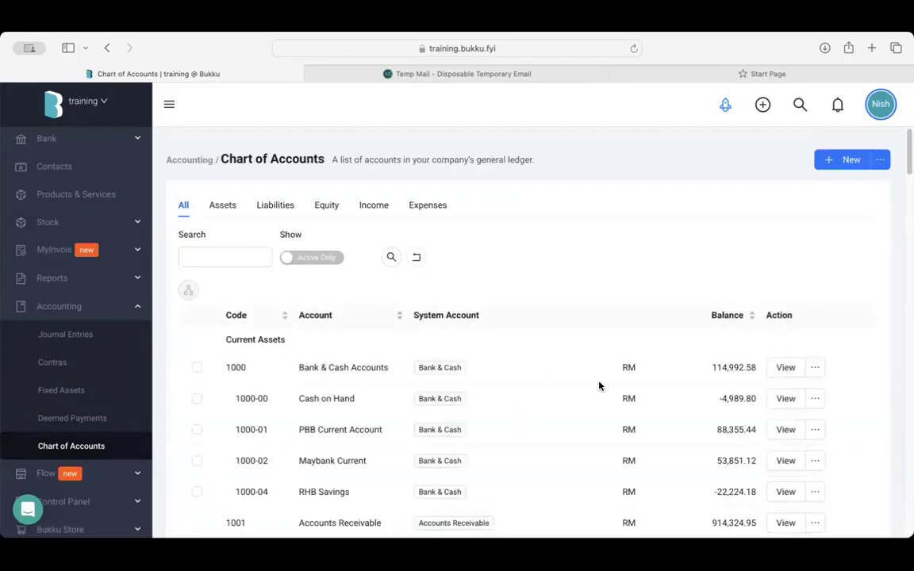
Open Opening Balance from the Getting Started guide, review its closing date and account balances, and continue to Outstanding Stock
{"action": "left_click", "coordinate": [725, 105]}
{"action": "scroll", "coordinate": [794, 360], "scroll_direction": "down", "scroll_amount": 5}
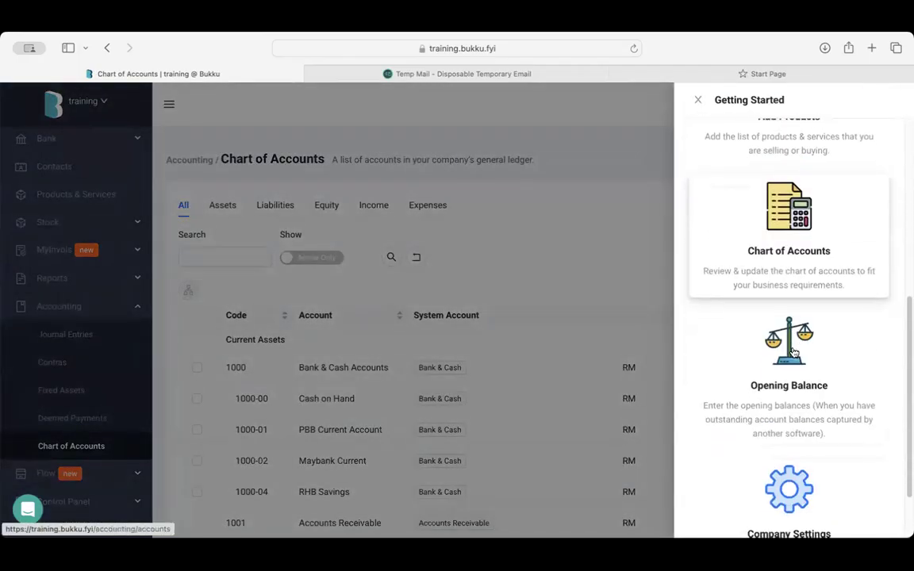
{"action": "left_click", "coordinate": [794, 339]}
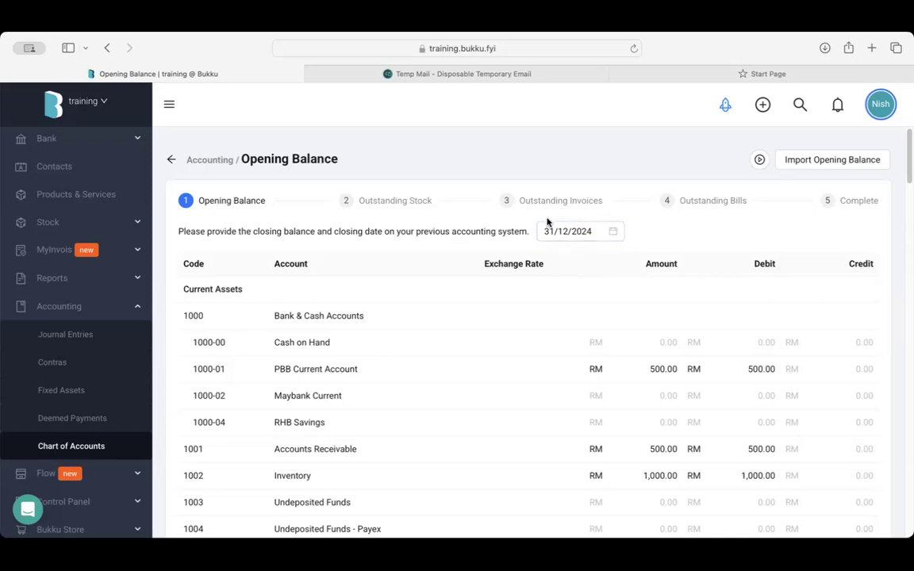
{"action": "scroll", "coordinate": [531, 261], "scroll_direction": "down", "scroll_amount": 3}
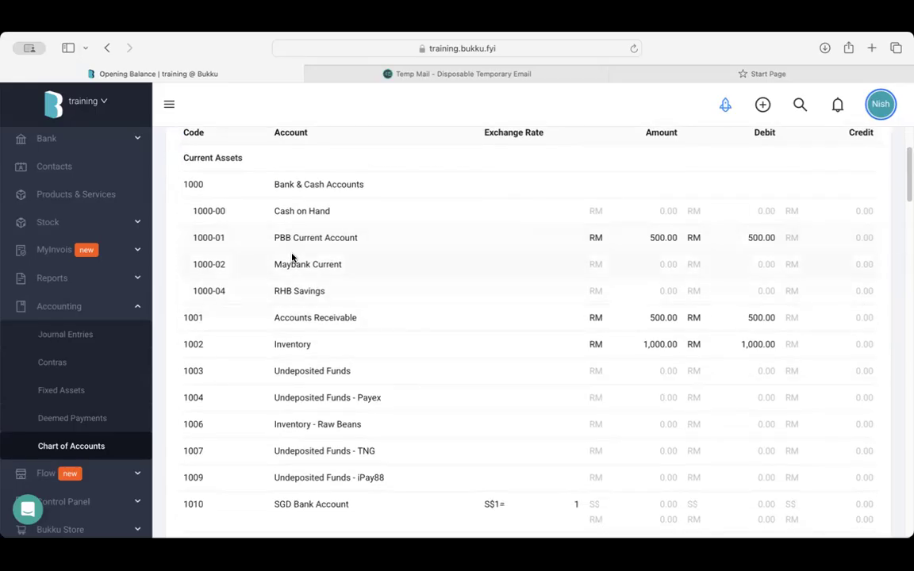
{"action": "scroll", "coordinate": [293, 260], "scroll_direction": "down", "scroll_amount": 2}
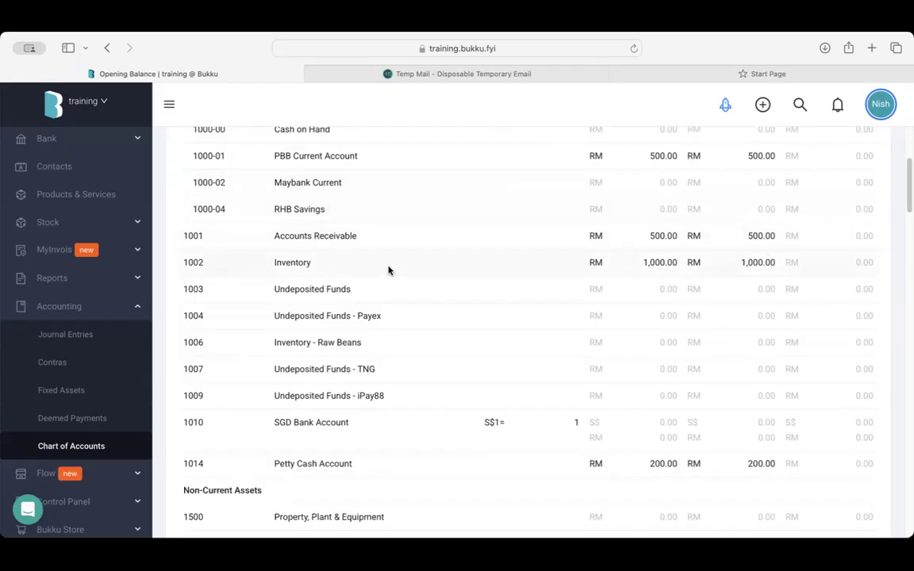
{"action": "scroll", "coordinate": [441, 268], "scroll_direction": "up", "scroll_amount": 3}
{"action": "scroll", "coordinate": [552, 181], "scroll_direction": "up", "scroll_amount": 2}
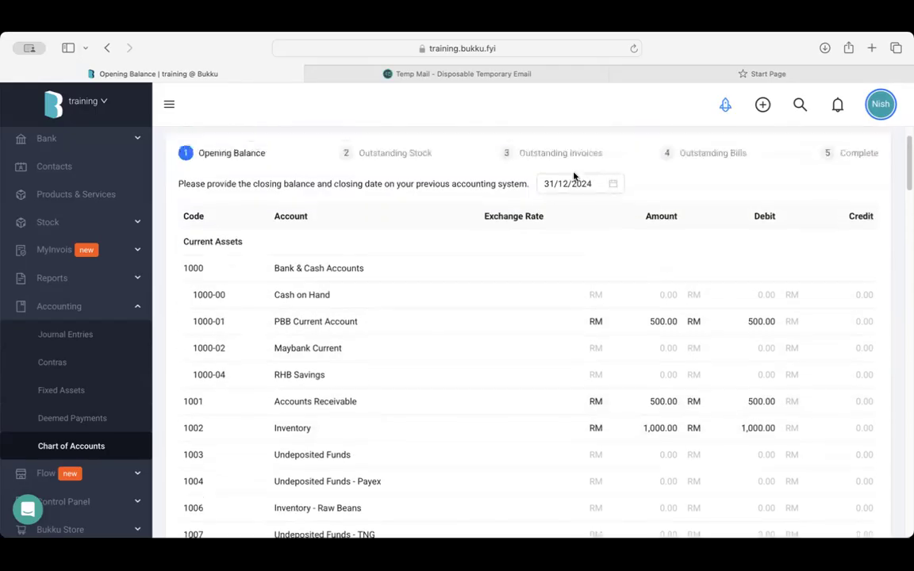
{"action": "scroll", "coordinate": [766, 429], "scroll_direction": "down", "scroll_amount": 20}
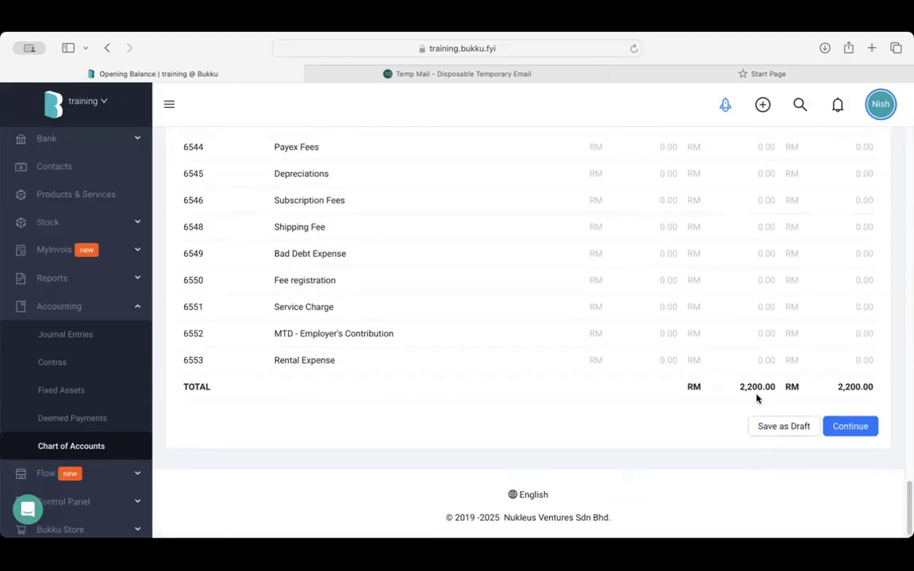
{"action": "left_click", "coordinate": [848, 426]}
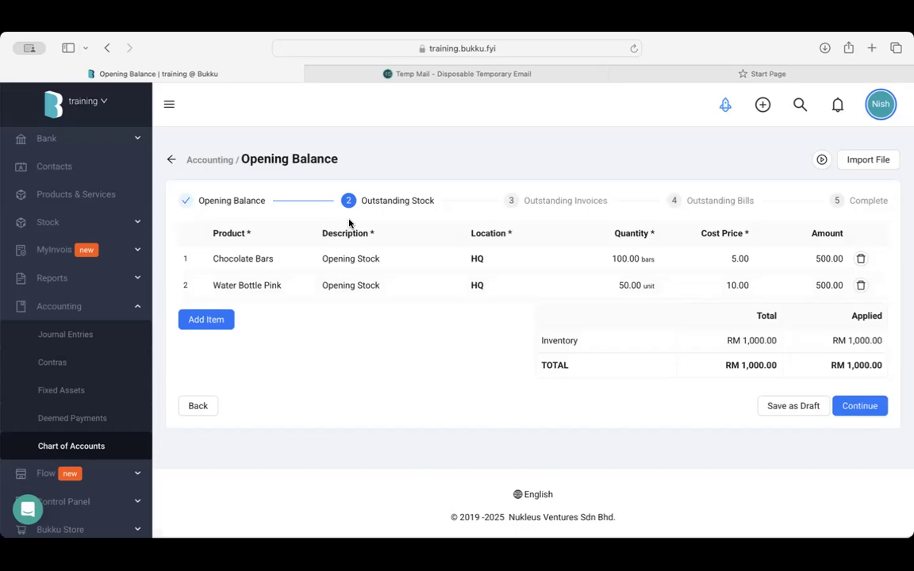
Add an empty outstanding stock row, look through its product choices, and remove the row again
{"action": "left_click", "coordinate": [221, 322]}
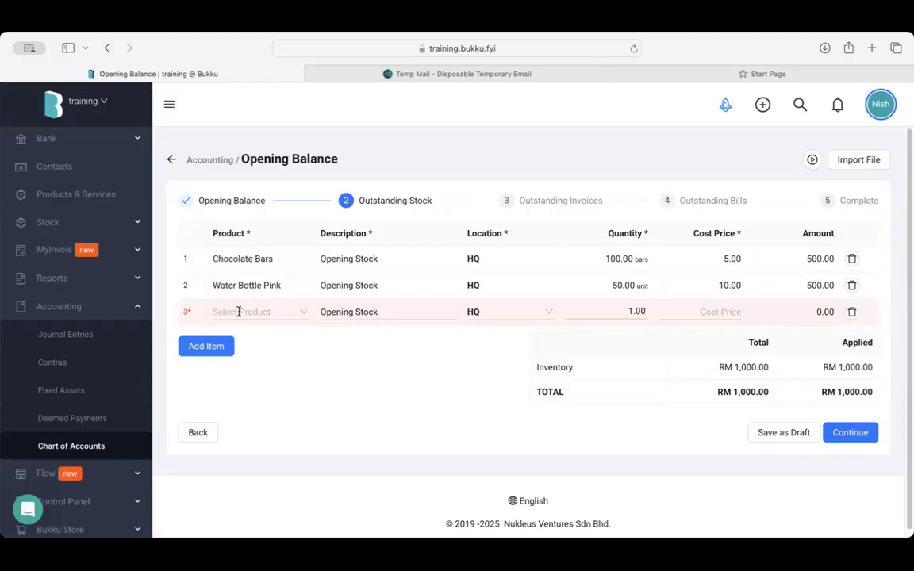
{"action": "left_click", "coordinate": [238, 311]}
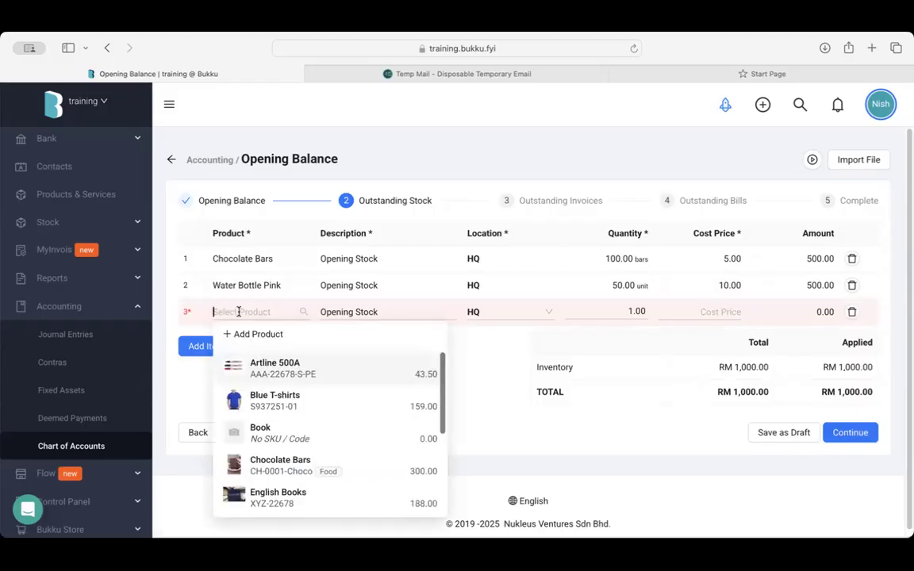
{"action": "scroll", "coordinate": [270, 401], "scroll_direction": "down", "scroll_amount": 10}
{"action": "scroll", "coordinate": [268, 433], "scroll_direction": "up", "scroll_amount": 10}
{"action": "left_click", "coordinate": [468, 355]}
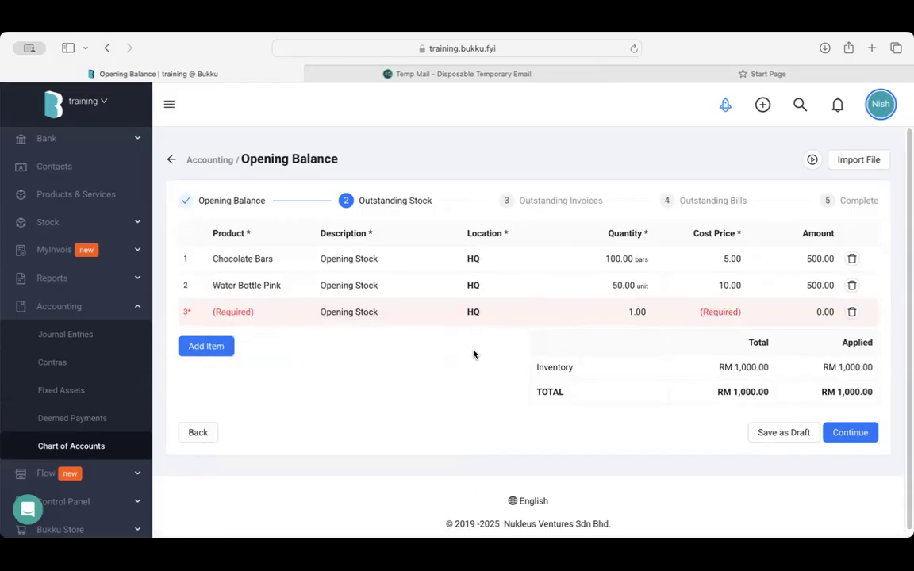
{"action": "left_click", "coordinate": [851, 312]}
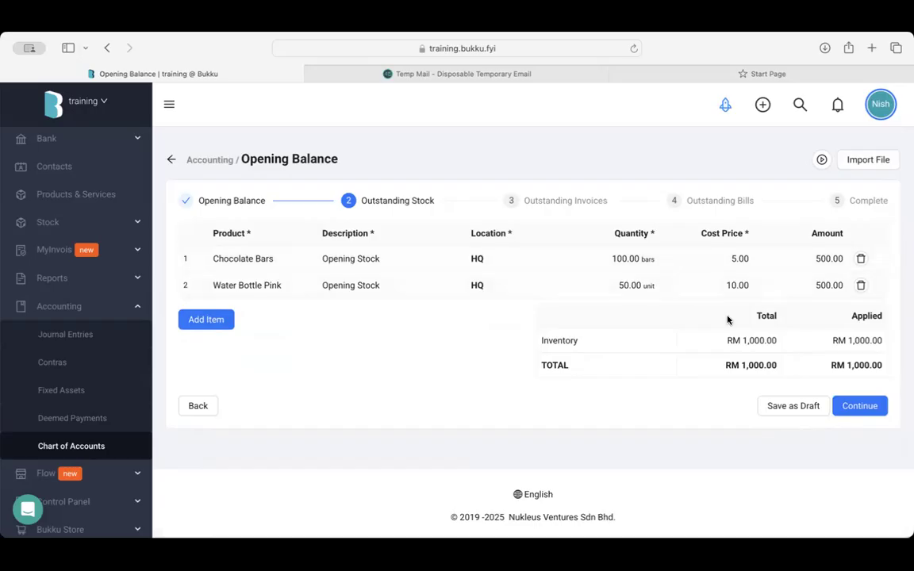
Proceed through the outstanding stock, invoices and bills, checking the first bill's contact choices, and complete the opening balance update
{"action": "left_click", "coordinate": [859, 405]}
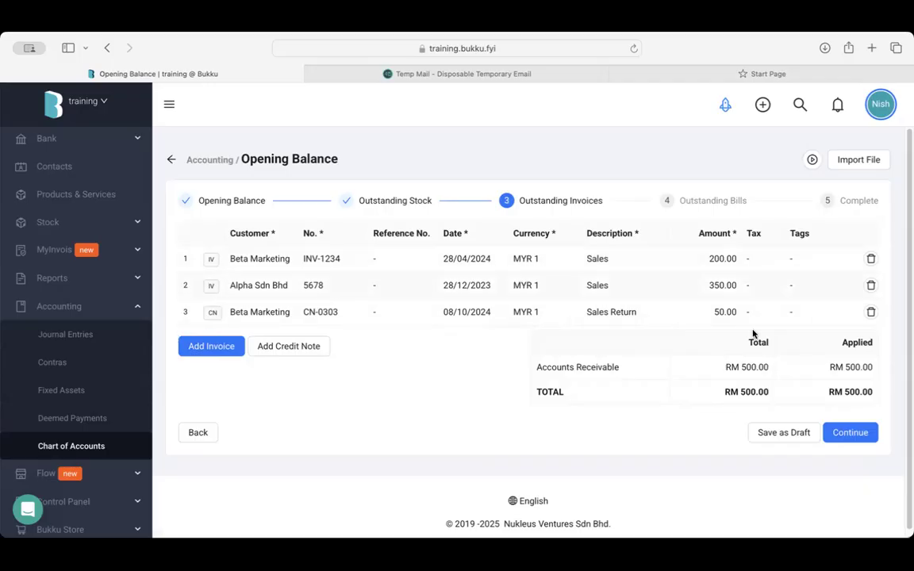
{"action": "left_click", "coordinate": [850, 434]}
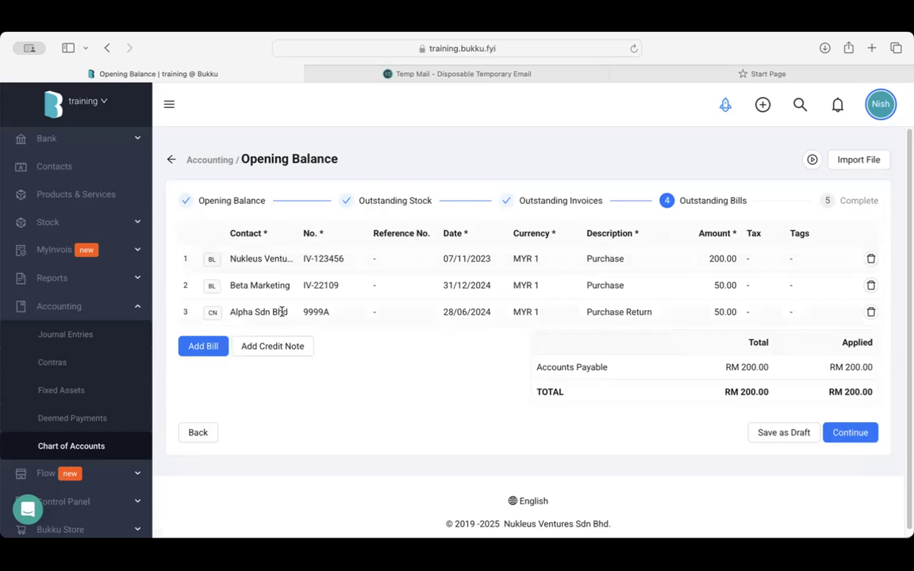
{"action": "left_click", "coordinate": [256, 255]}
{"action": "left_click", "coordinate": [256, 256]}
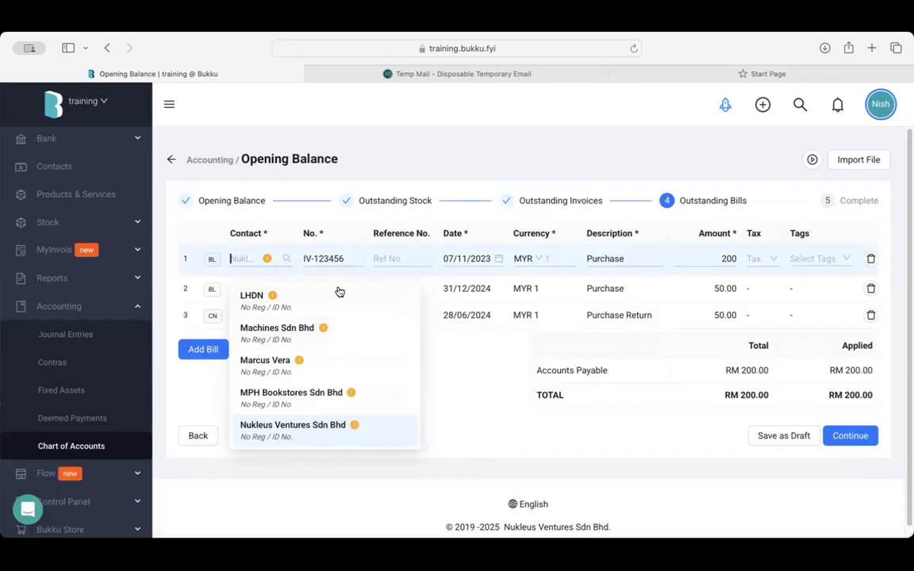
{"action": "left_click", "coordinate": [474, 402]}
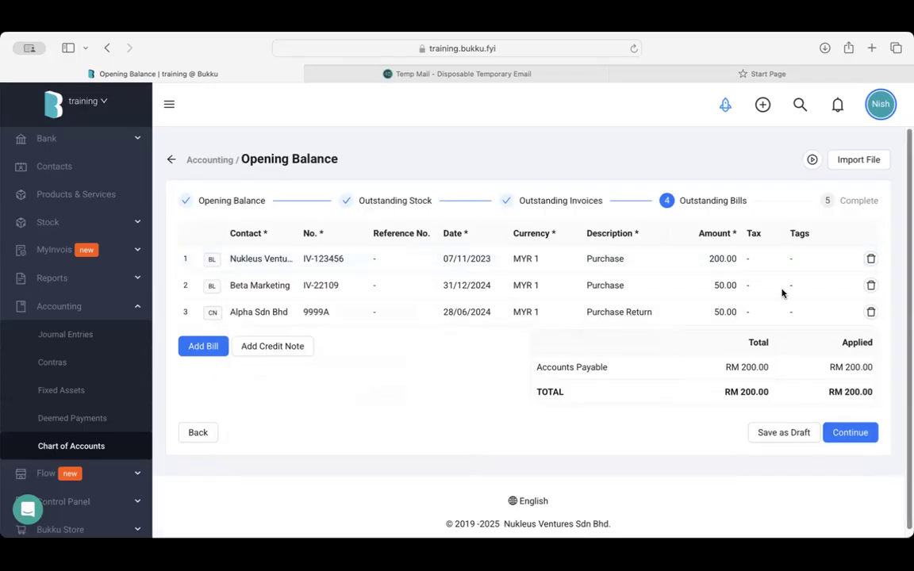
{"action": "left_click", "coordinate": [865, 433]}
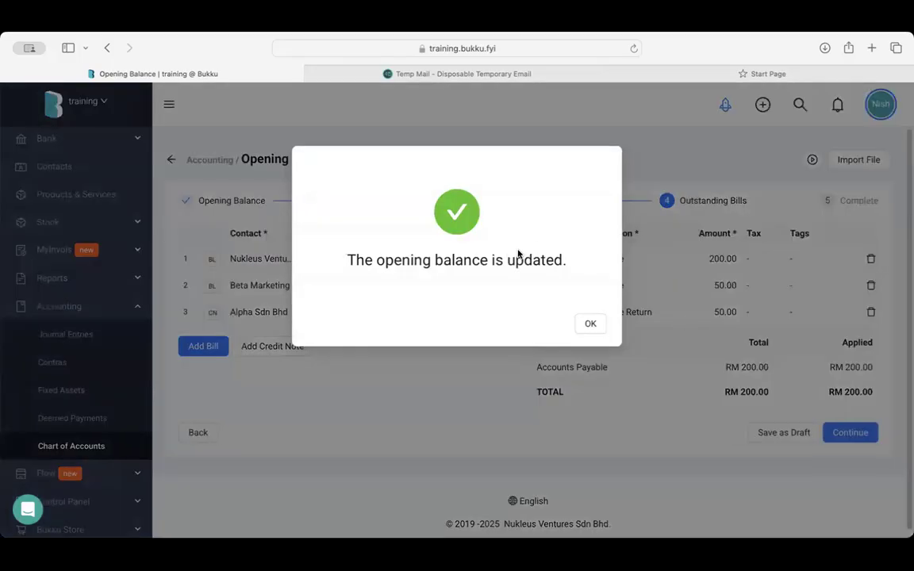
{"action": "left_click", "coordinate": [592, 325]}
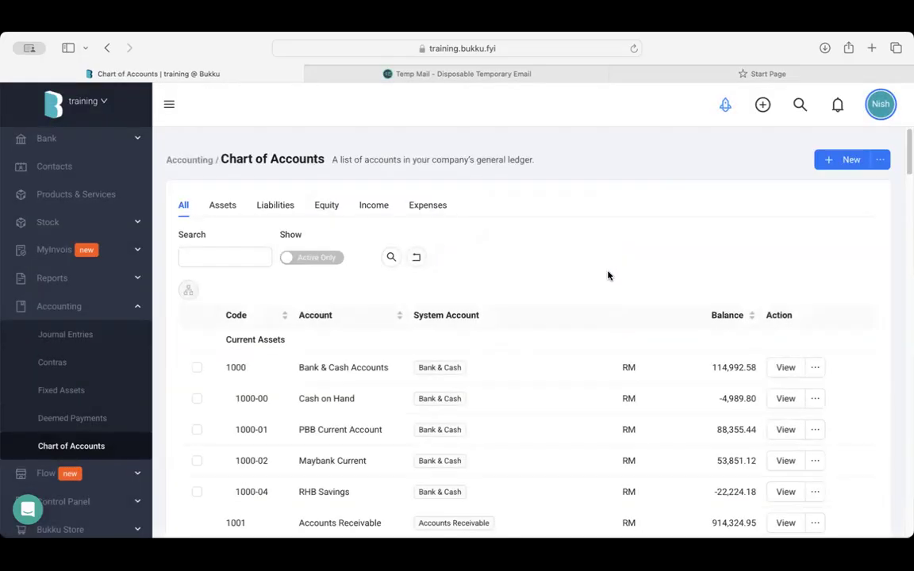
Look over the balances in the chart of accounts and open Company Settings from the Getting Started guide
{"action": "scroll", "coordinate": [608, 276], "scroll_direction": "down", "scroll_amount": 3}
{"action": "scroll", "coordinate": [565, 293], "scroll_direction": "down", "scroll_amount": 5}
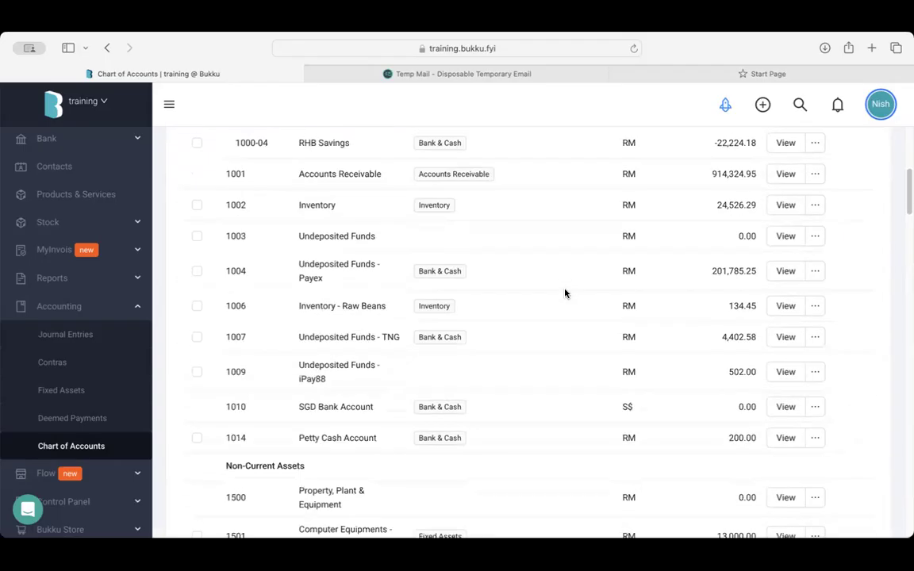
{"action": "scroll", "coordinate": [634, 241], "scroll_direction": "up", "scroll_amount": 10}
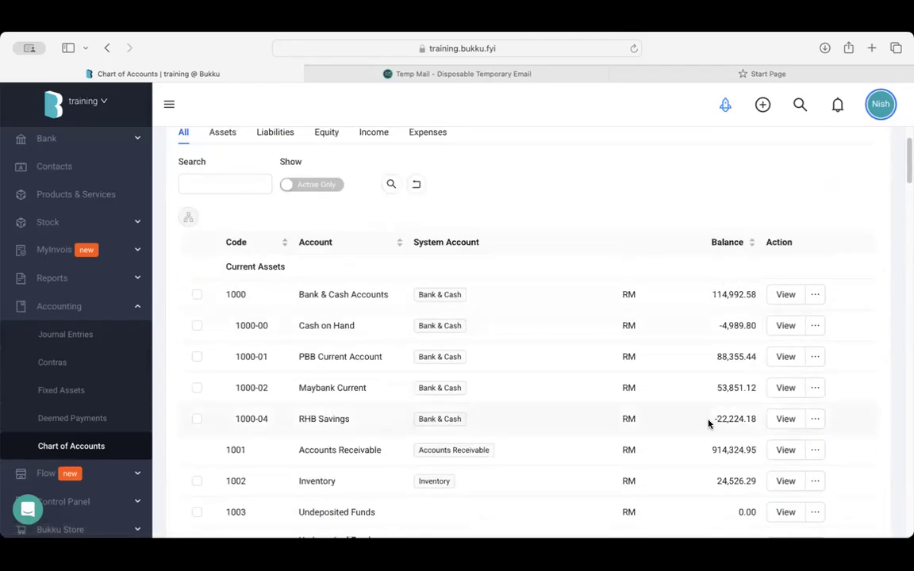
{"action": "scroll", "coordinate": [709, 425], "scroll_direction": "up", "scroll_amount": 3}
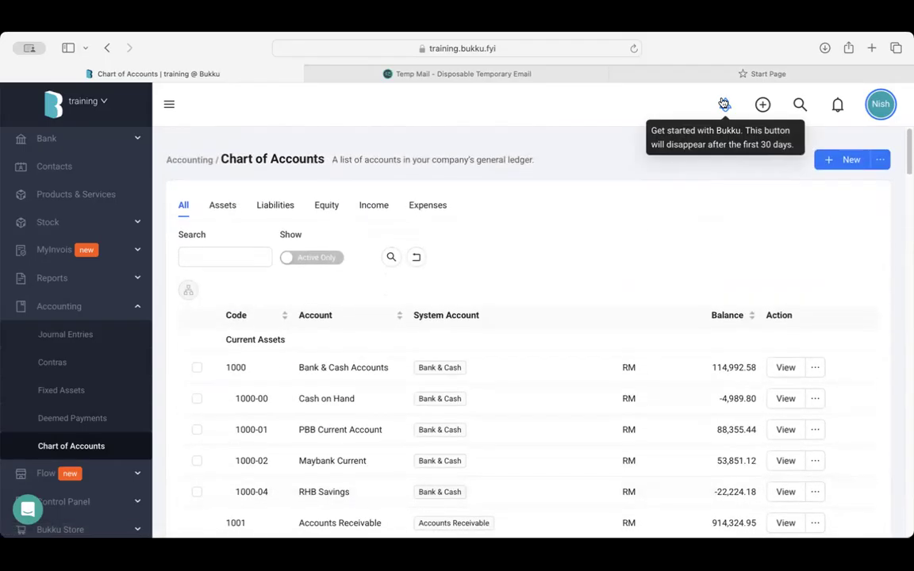
{"action": "left_click", "coordinate": [724, 104]}
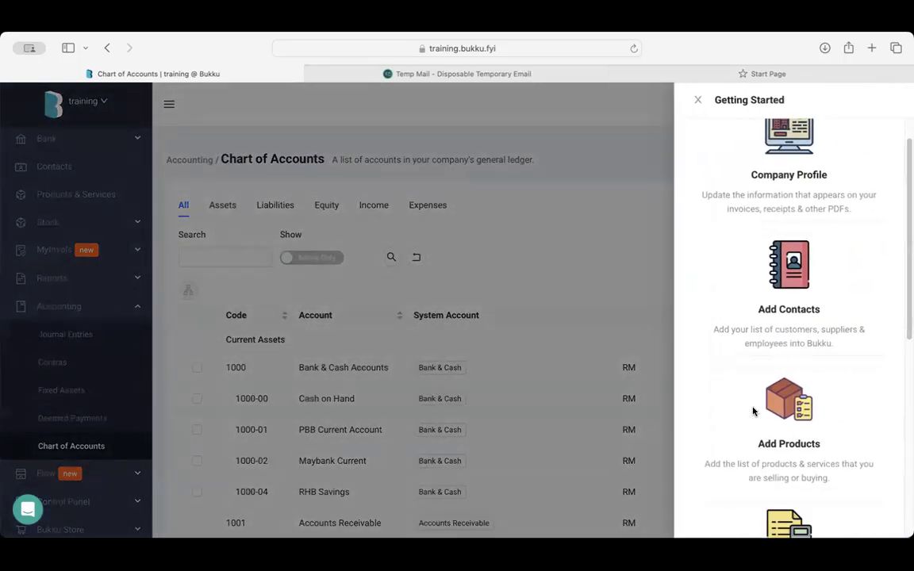
{"action": "scroll", "coordinate": [751, 397], "scroll_direction": "down", "scroll_amount": 5}
{"action": "scroll", "coordinate": [751, 413], "scroll_direction": "down", "scroll_amount": 1}
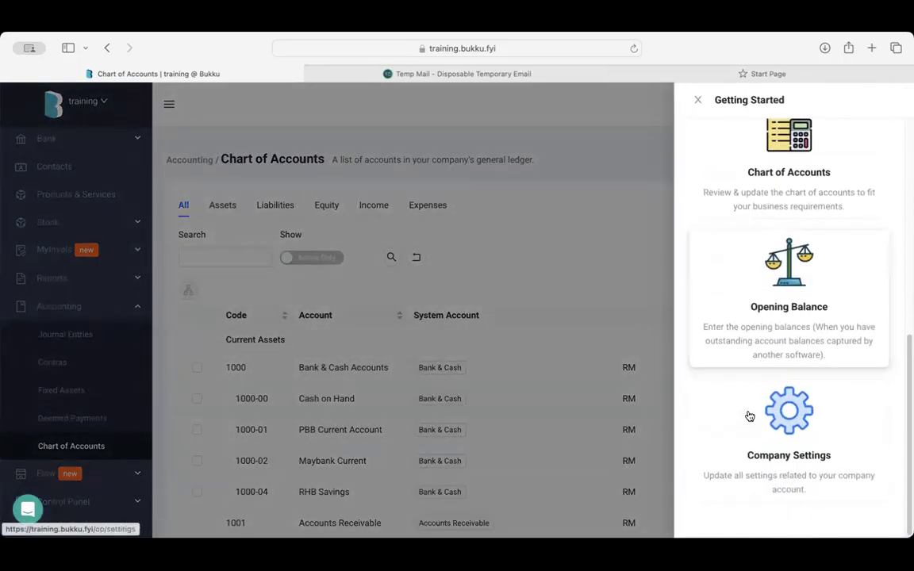
{"action": "left_click", "coordinate": [788, 455]}
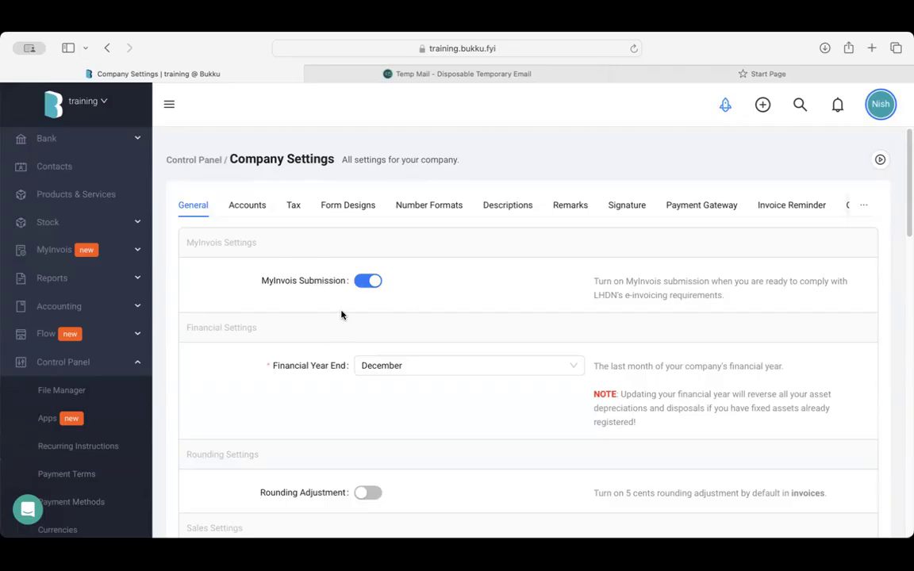
Switch MyInvois Submission off and back on, and view the month choices for Financial Year End without picking one
{"action": "left_click", "coordinate": [373, 283]}
{"action": "left_click", "coordinate": [375, 283]}
{"action": "scroll", "coordinate": [356, 280], "scroll_direction": "down", "scroll_amount": 3}
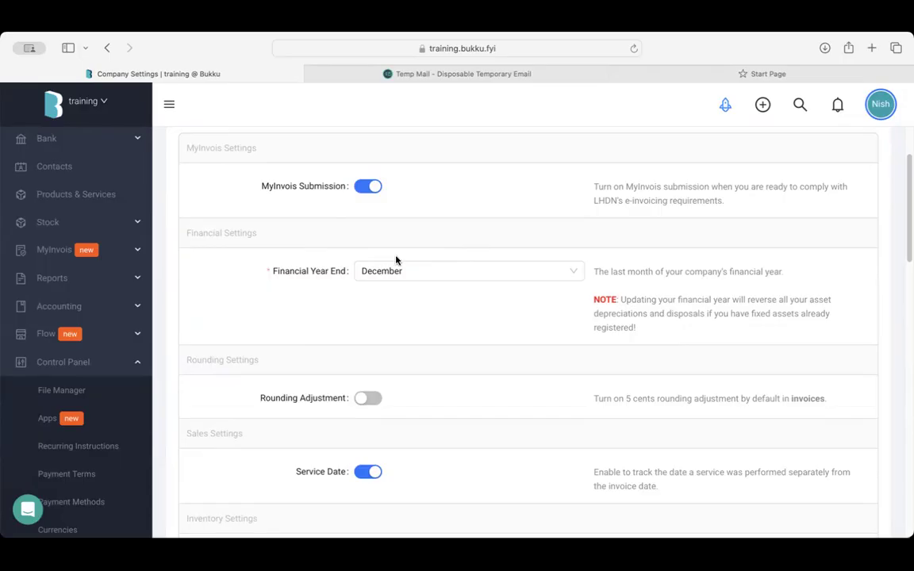
{"action": "left_click", "coordinate": [397, 276]}
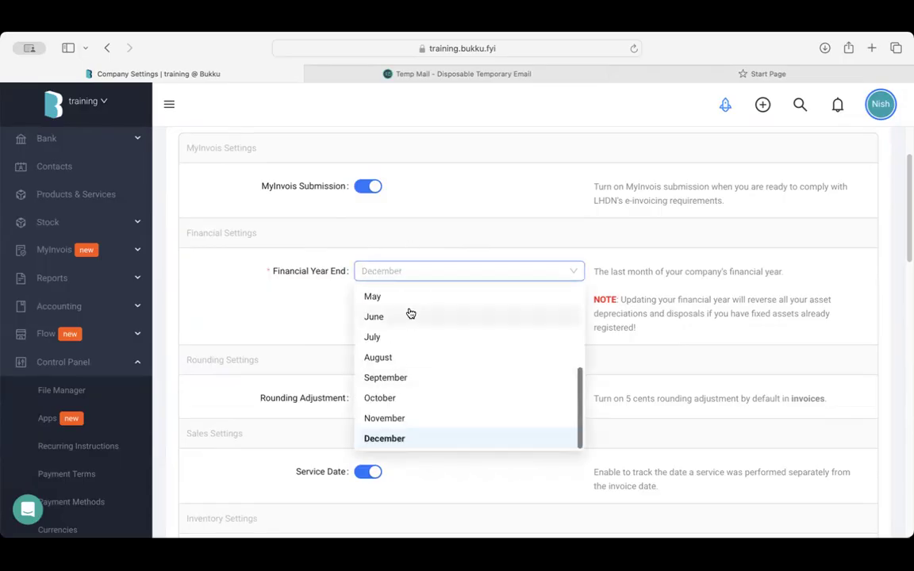
{"action": "left_click", "coordinate": [321, 306]}
Set the Lock Until date of the accounting period lock to 31/12/2024
{"action": "scroll", "coordinate": [321, 305], "scroll_direction": "down", "scroll_amount": 10}
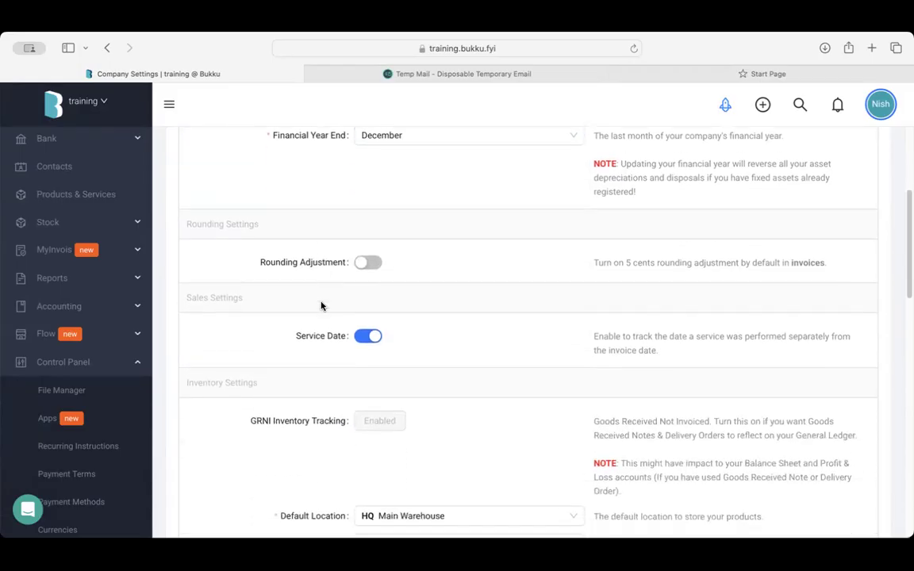
{"action": "scroll", "coordinate": [322, 305], "scroll_direction": "down", "scroll_amount": 3}
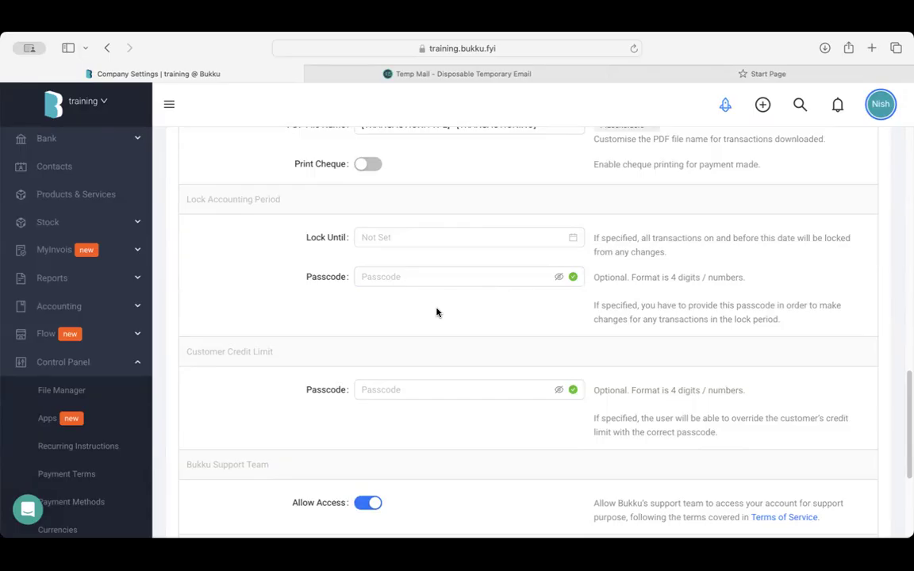
{"action": "left_click", "coordinate": [433, 238]}
{"action": "left_click", "coordinate": [379, 265]}
{"action": "left_click", "coordinate": [380, 264]}
{"action": "left_click", "coordinate": [379, 265]}
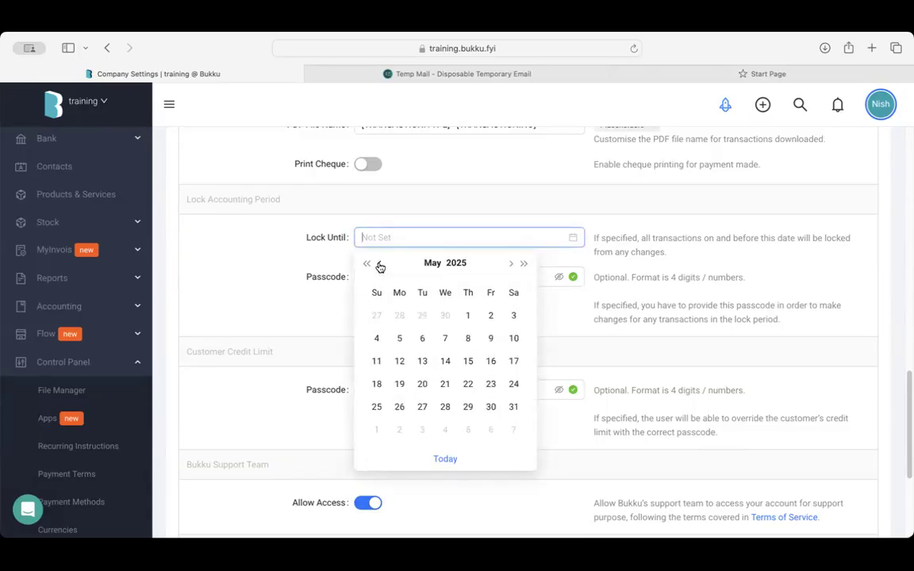
{"action": "left_click", "coordinate": [380, 264]}
{"action": "left_click", "coordinate": [379, 265]}
{"action": "left_click", "coordinate": [379, 264]}
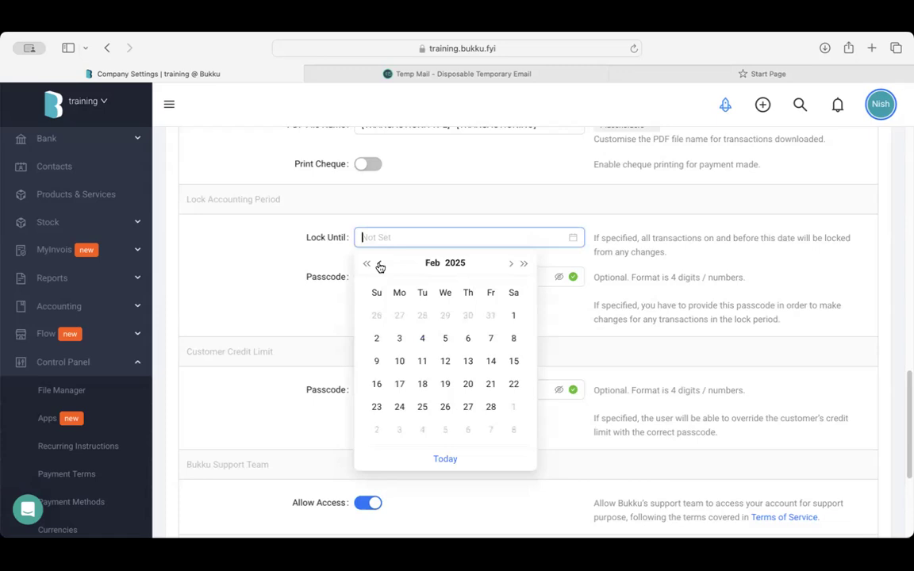
{"action": "left_click", "coordinate": [379, 264]}
{"action": "left_click", "coordinate": [380, 264]}
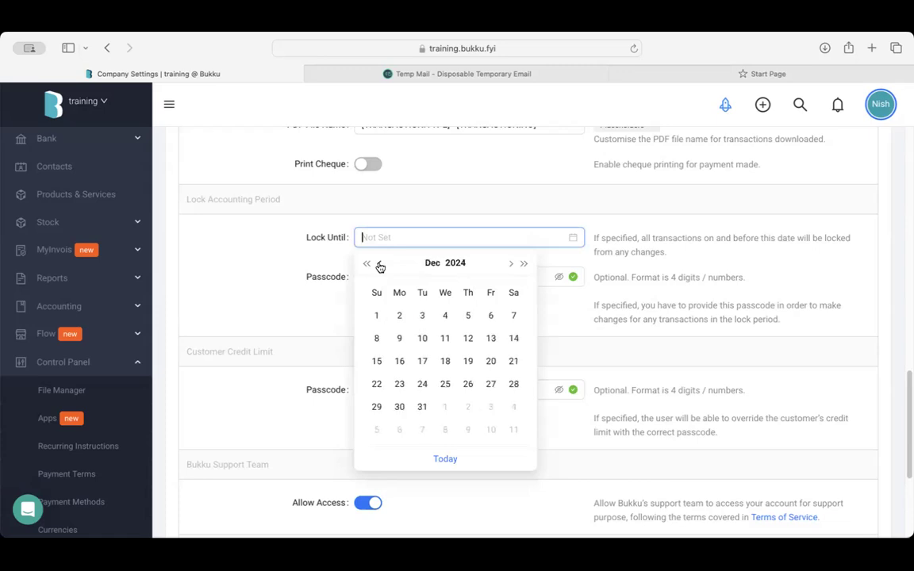
{"action": "left_click", "coordinate": [423, 408]}
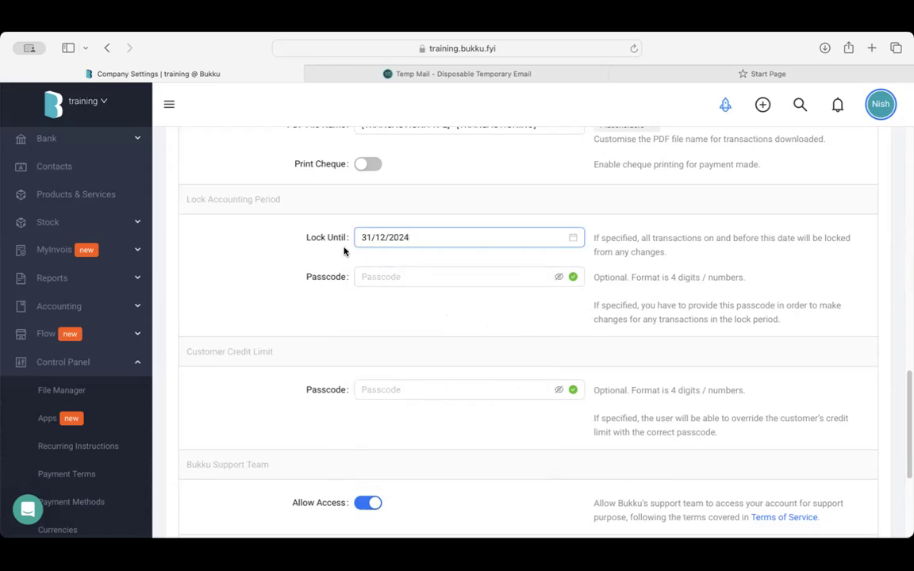
Try to enter the accounting period lock passcode and dismiss the browser's strong password suggestion
{"action": "left_click", "coordinate": [390, 279]}
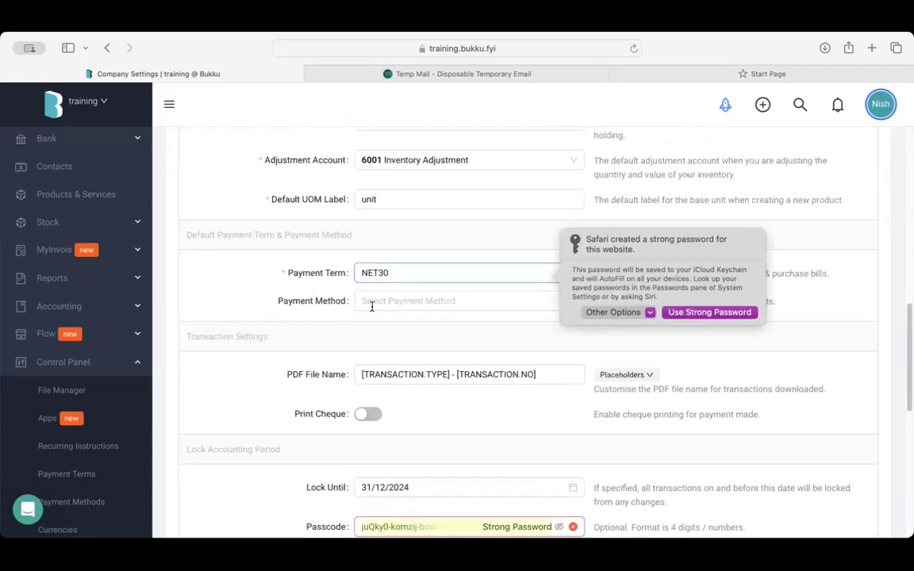
{"action": "left_click", "coordinate": [536, 339]}
{"action": "scroll", "coordinate": [474, 306], "scroll_direction": "down", "scroll_amount": 5}
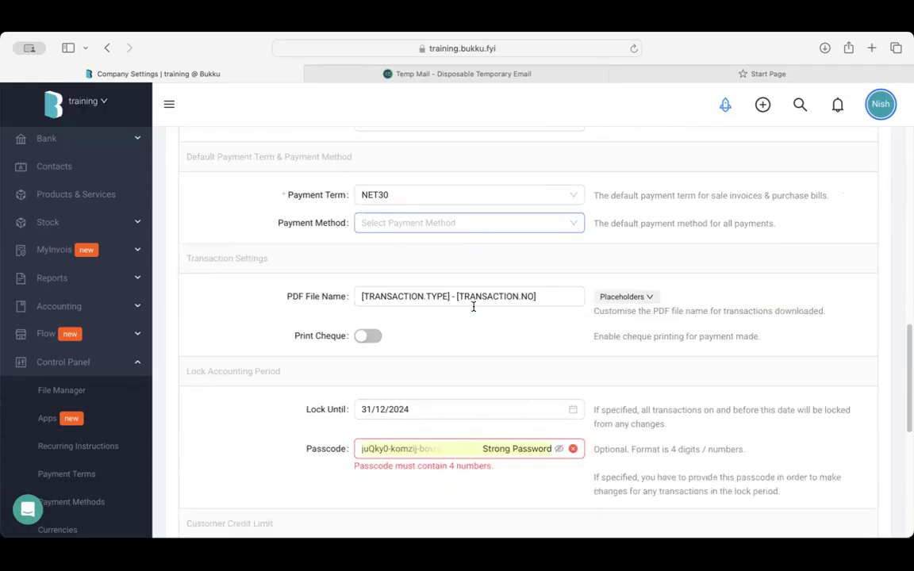
{"action": "left_click", "coordinate": [573, 284]}
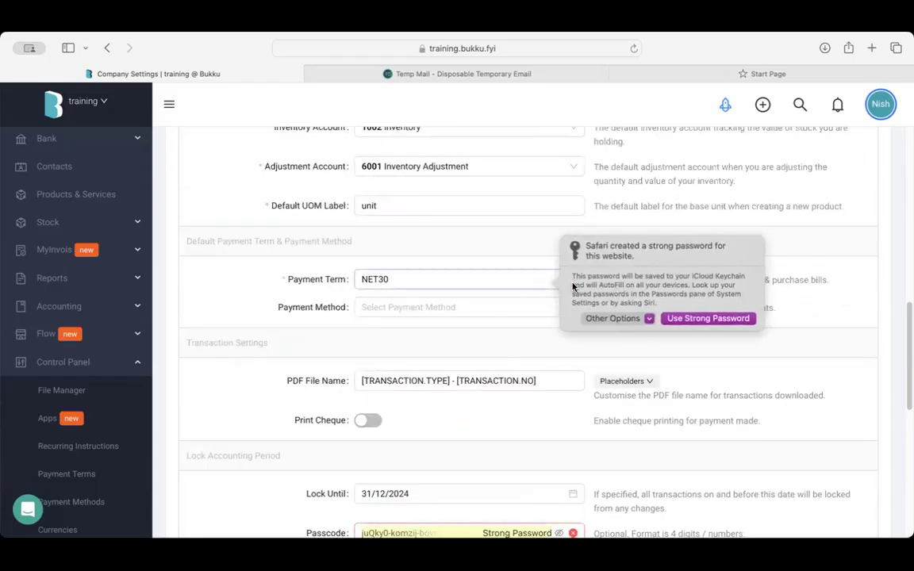
{"action": "left_click", "coordinate": [475, 341]}
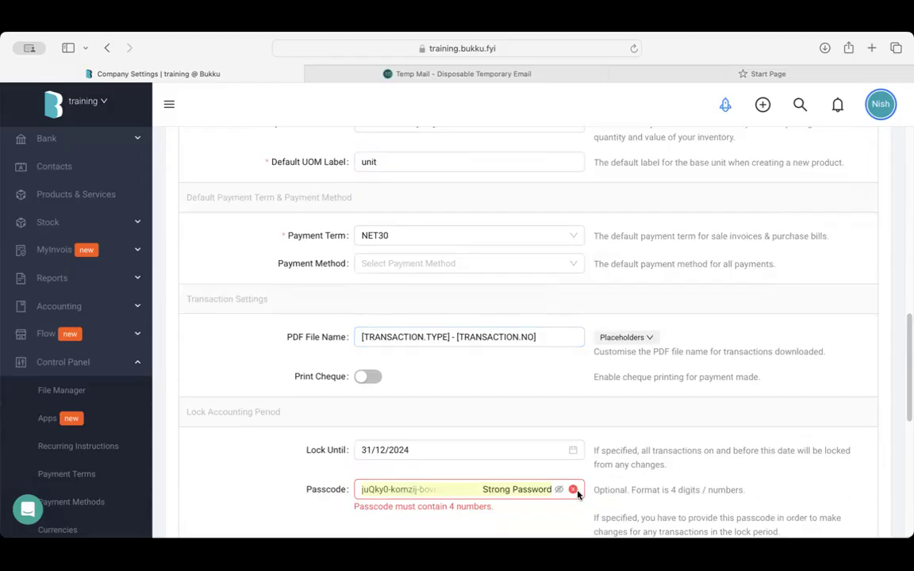
Clear the Lock Until date and try to clear the accounting lock passcode
{"action": "left_click", "coordinate": [573, 452]}
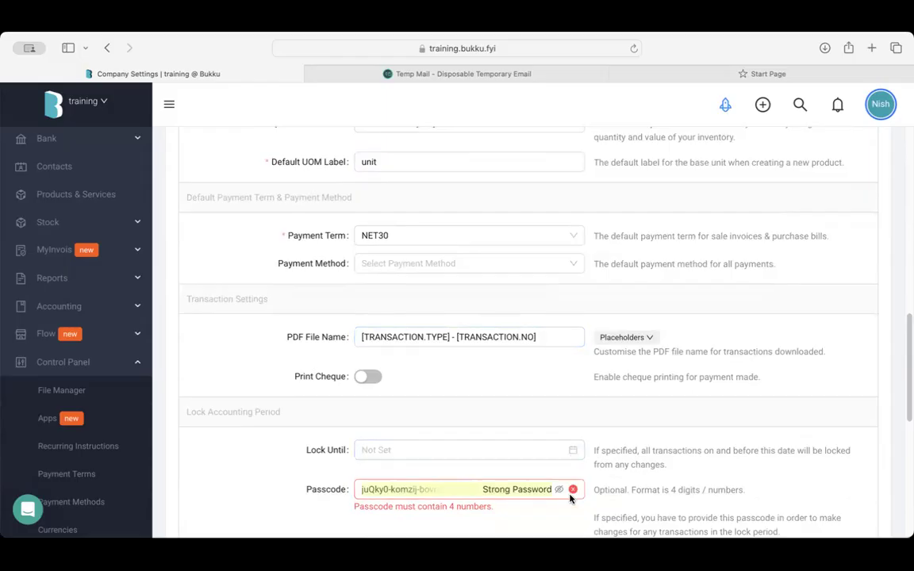
{"action": "left_click", "coordinate": [573, 490]}
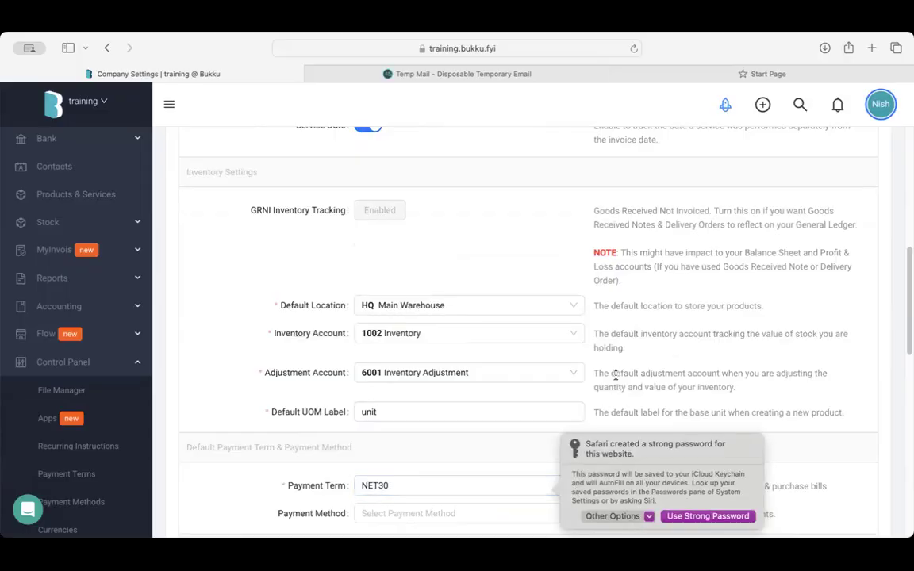
{"action": "scroll", "coordinate": [615, 373], "scroll_direction": "down", "scroll_amount": 3}
{"action": "scroll", "coordinate": [550, 317], "scroll_direction": "down", "scroll_amount": 3}
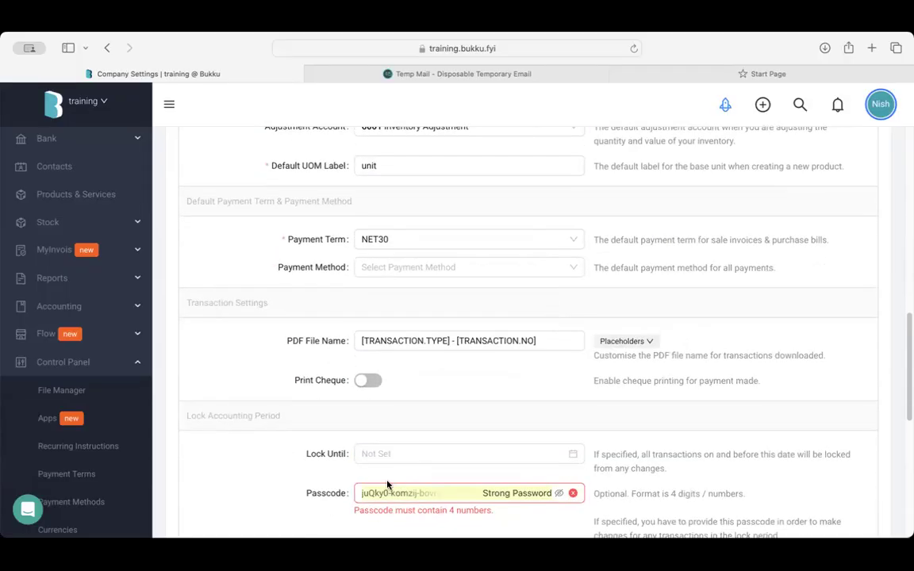
Look over the default accounts and the tax settings of the company
{"action": "scroll", "coordinate": [387, 500], "scroll_direction": "up", "scroll_amount": 15}
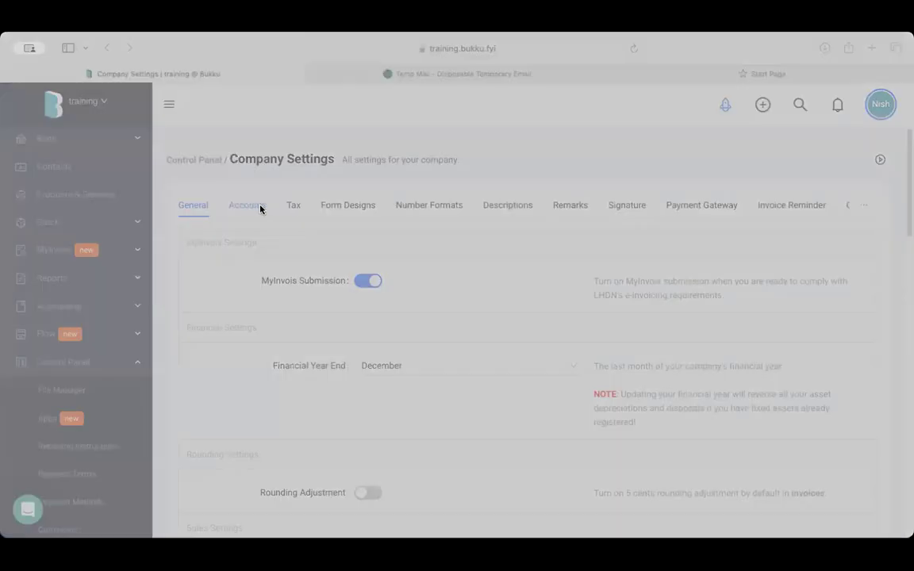
{"action": "left_click", "coordinate": [261, 206]}
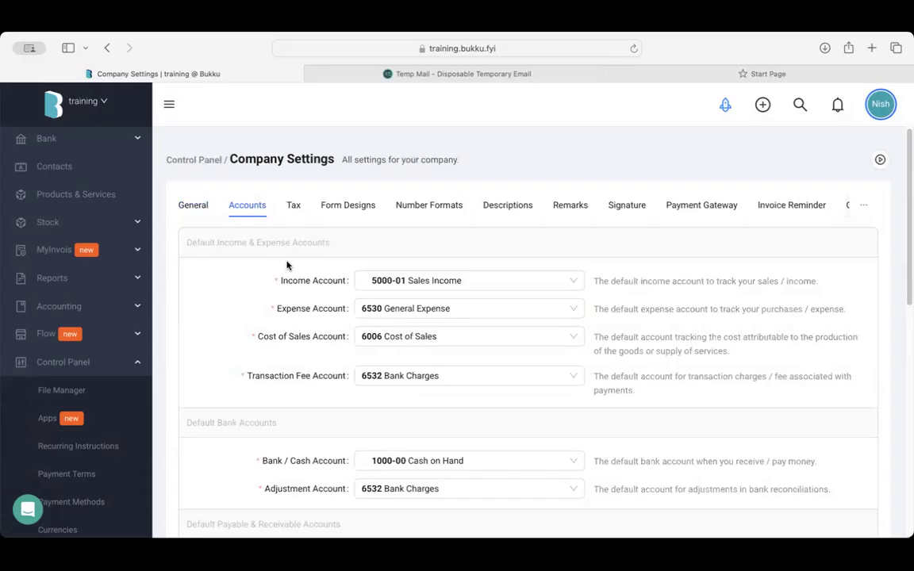
{"action": "left_click", "coordinate": [299, 206]}
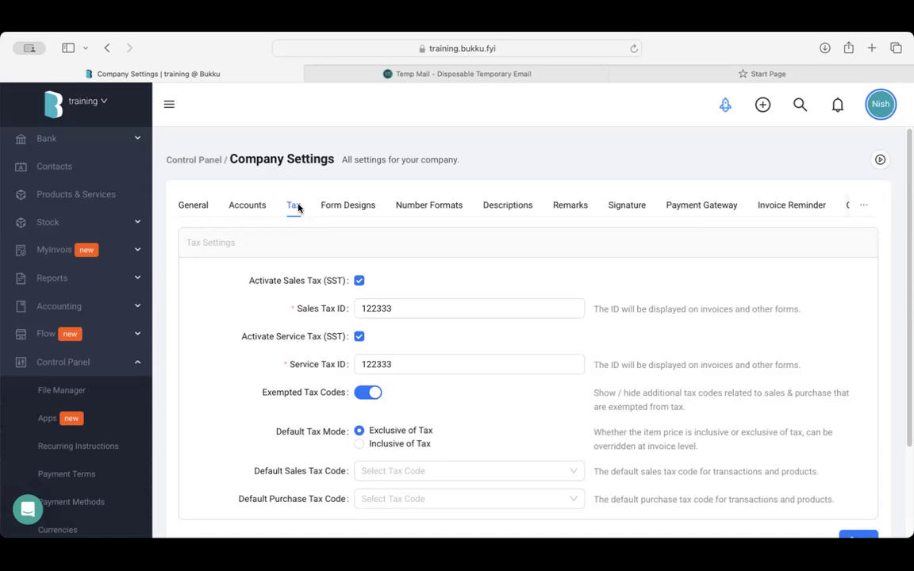
{"action": "scroll", "coordinate": [300, 207], "scroll_direction": "right", "scroll_amount": 2}
{"action": "scroll", "coordinate": [384, 246], "scroll_direction": "down", "scroll_amount": 3}
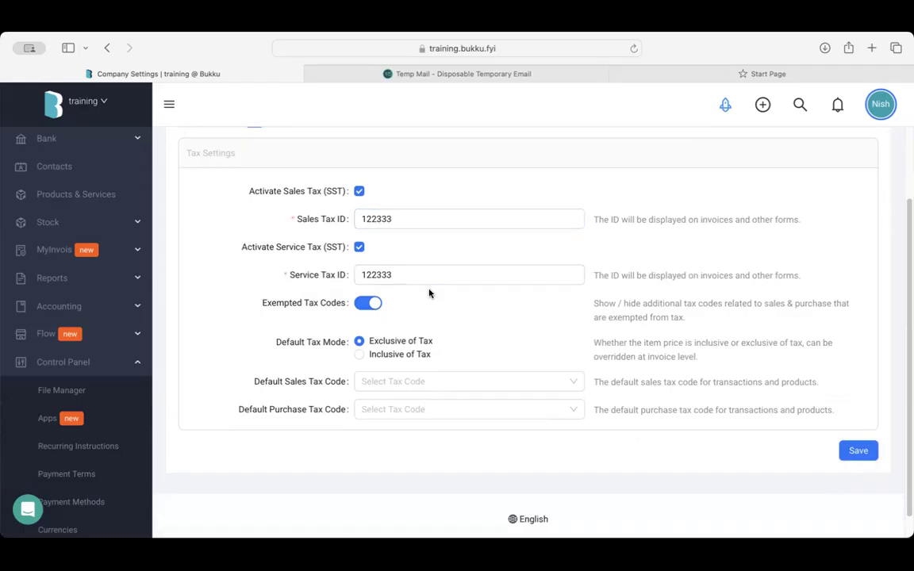
Try to save the tax settings
{"action": "left_click", "coordinate": [854, 454]}
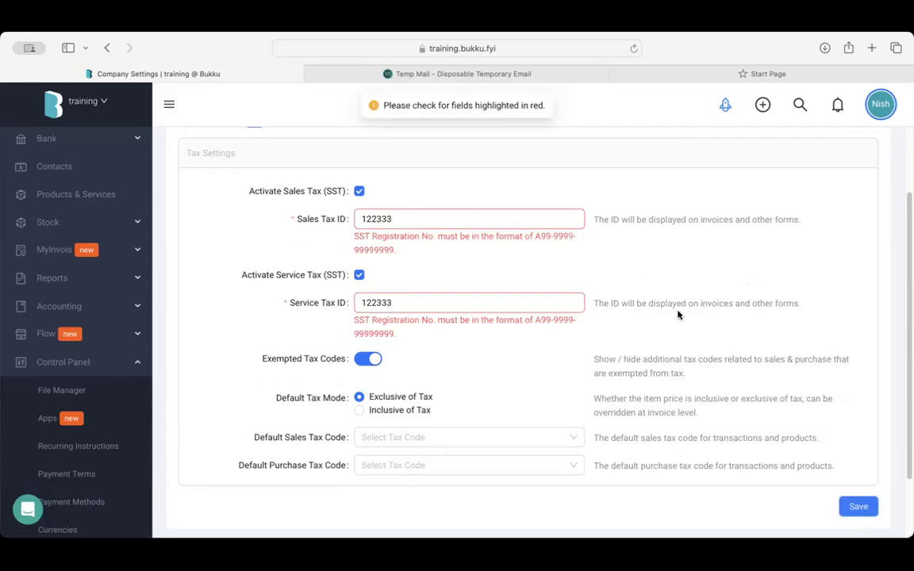
{"action": "scroll", "coordinate": [677, 315], "scroll_direction": "down", "scroll_amount": 1}
{"action": "left_click", "coordinate": [857, 465]}
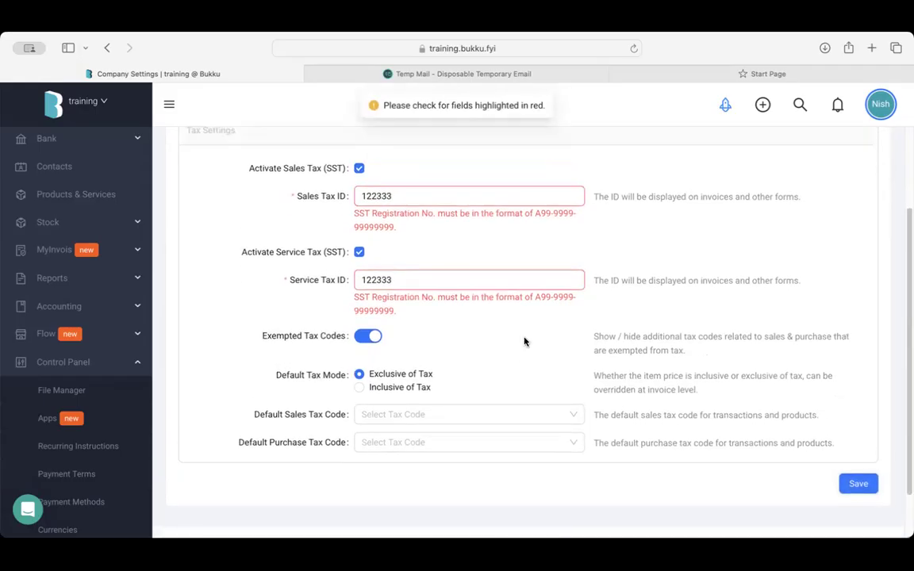
View the default form designs and sales document remarks, including the payment instructions in the invoice remark
{"action": "scroll", "coordinate": [492, 317], "scroll_direction": "up", "scroll_amount": 2}
{"action": "left_click", "coordinate": [316, 205]}
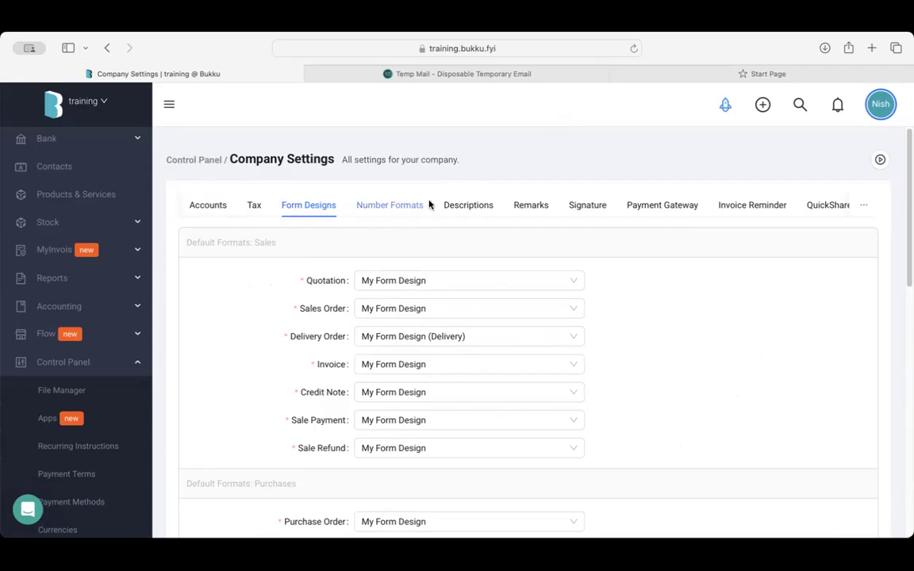
{"action": "left_click", "coordinate": [529, 206]}
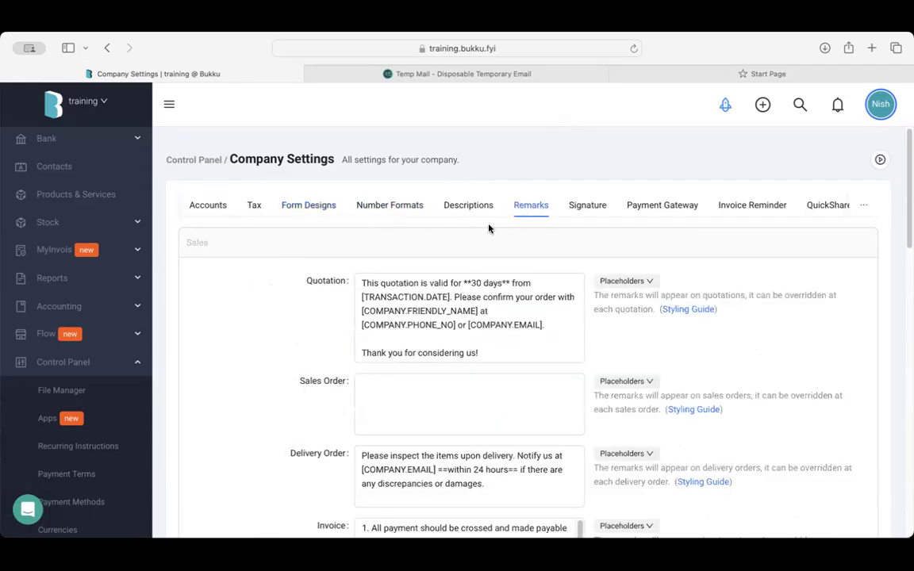
{"action": "scroll", "coordinate": [489, 228], "scroll_direction": "down", "scroll_amount": 1}
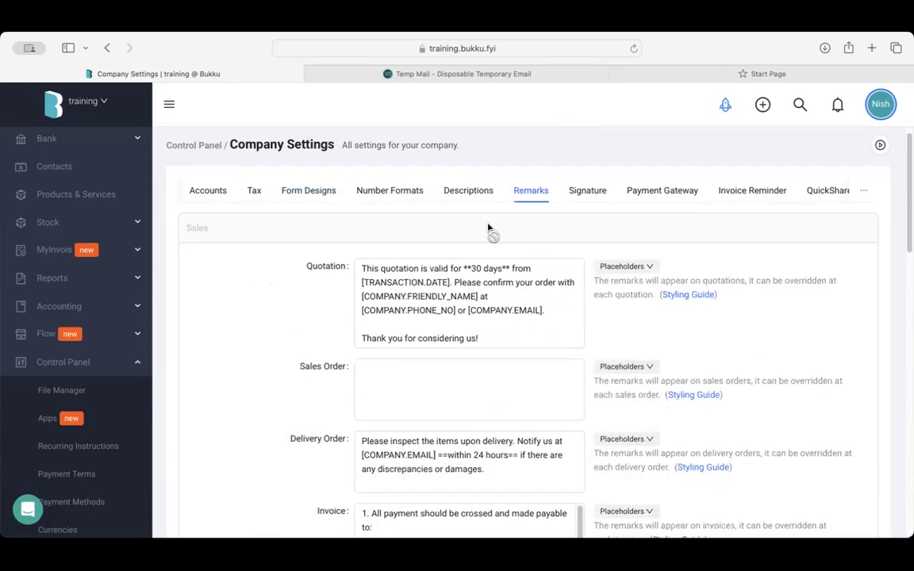
{"action": "scroll", "coordinate": [489, 229], "scroll_direction": "down", "scroll_amount": 3}
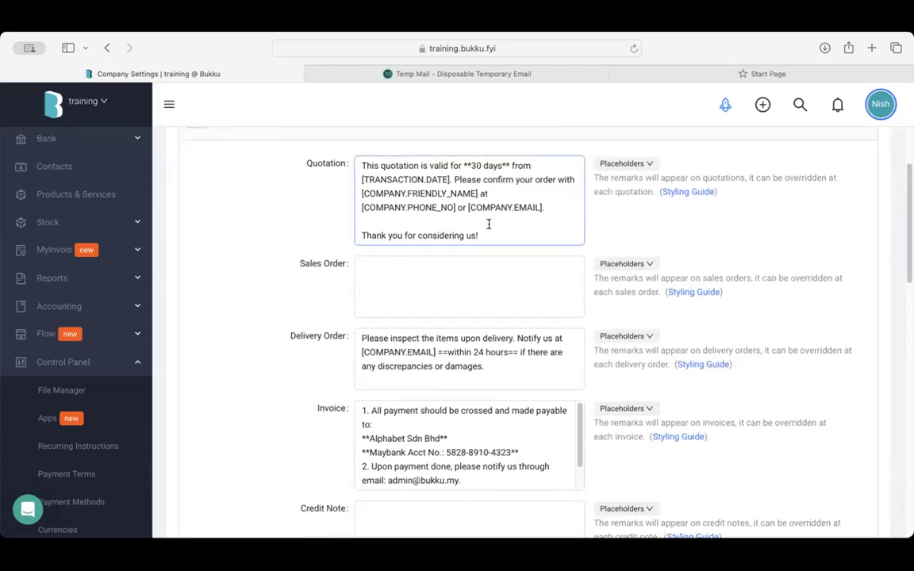
{"action": "scroll", "coordinate": [469, 235], "scroll_direction": "down", "scroll_amount": 5}
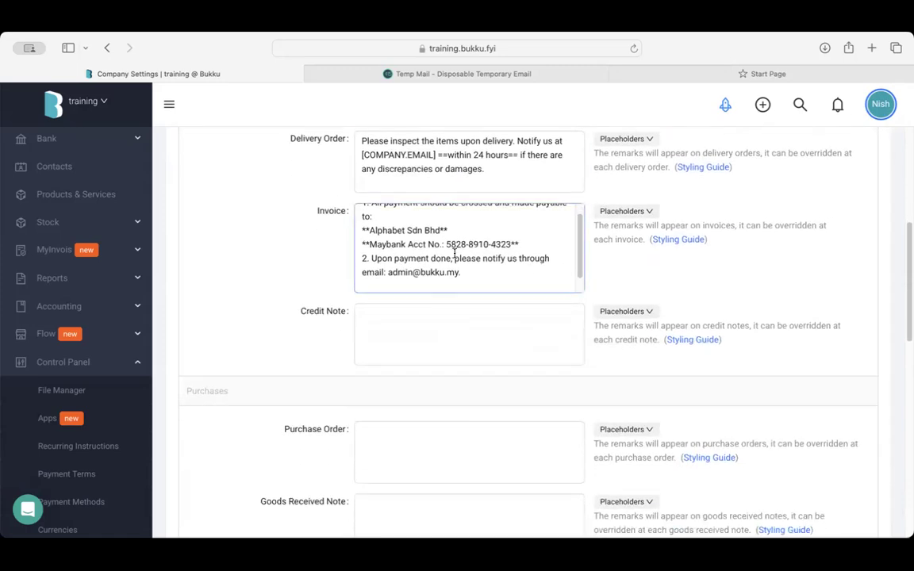
{"action": "left_click_drag", "start_coordinate": [461, 284], "coordinate": [327, 206]}
{"action": "left_click", "coordinate": [290, 252]}
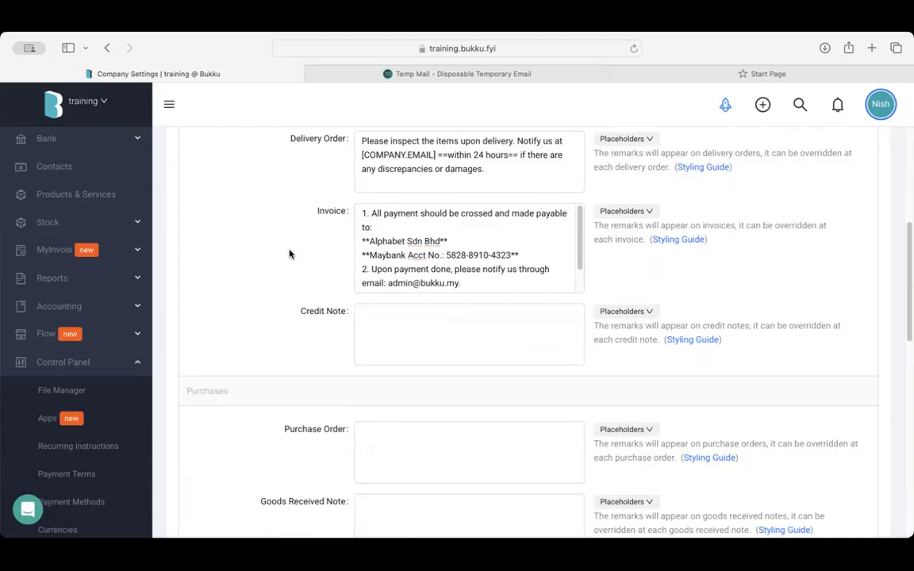
Review the default remarks for quotations, sales orders, delivery orders and invoices once more
{"action": "scroll", "coordinate": [492, 207], "scroll_direction": "up", "scroll_amount": 5}
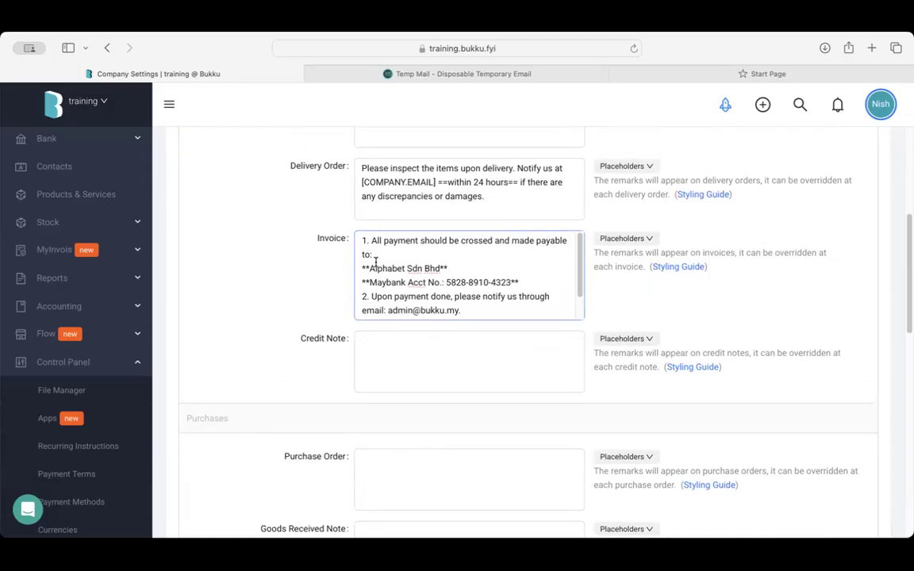
{"action": "scroll", "coordinate": [508, 210], "scroll_direction": "right", "scroll_amount": 3}
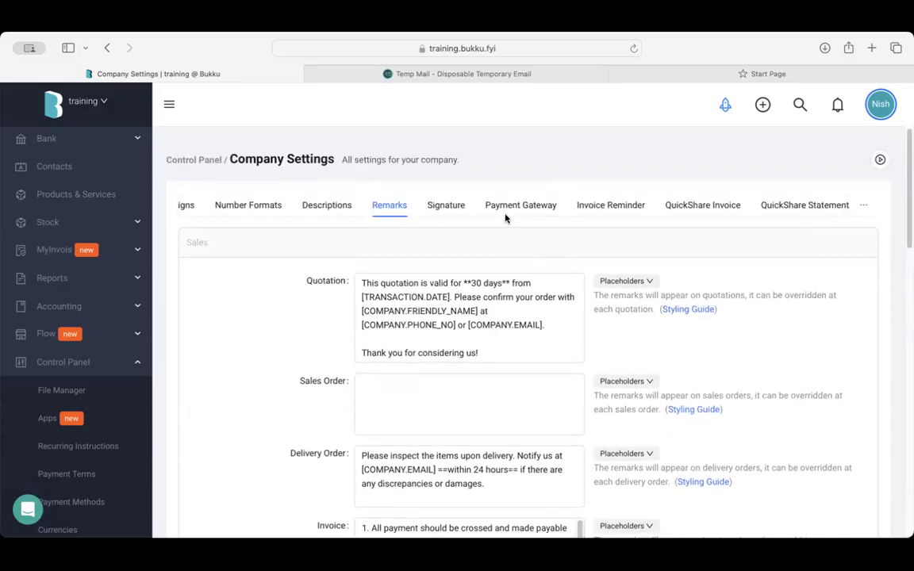
{"action": "scroll", "coordinate": [458, 319], "scroll_direction": "down", "scroll_amount": 3}
{"action": "left_click", "coordinate": [504, 325]}
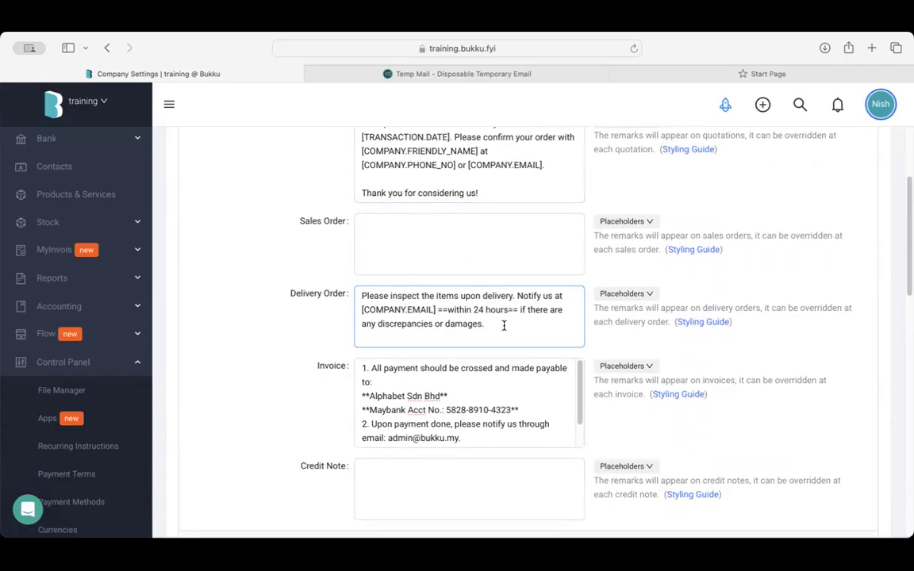
{"action": "scroll", "coordinate": [503, 323], "scroll_direction": "up", "scroll_amount": 3}
{"action": "left_click", "coordinate": [407, 400]}
{"action": "scroll", "coordinate": [411, 397], "scroll_direction": "down", "scroll_amount": 3}
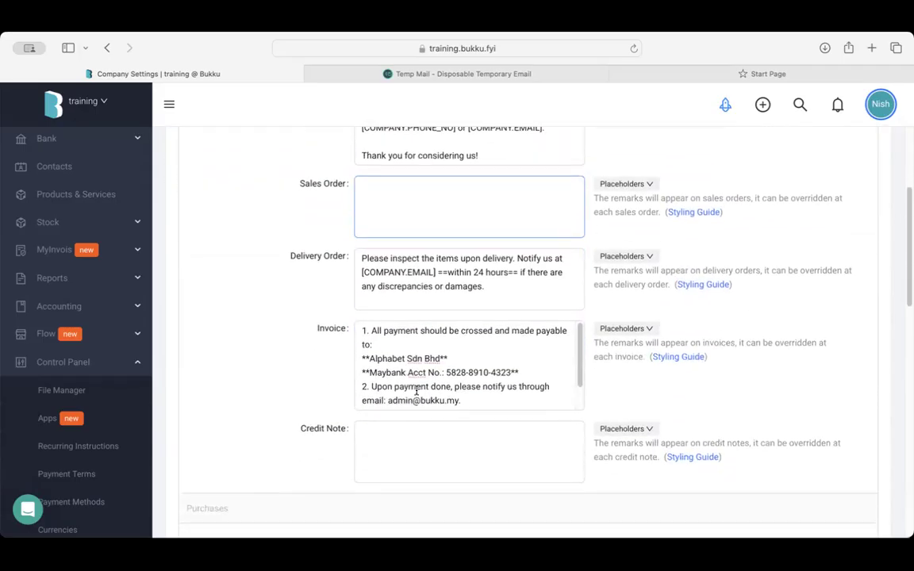
{"action": "left_click", "coordinate": [445, 278]}
{"action": "scroll", "coordinate": [445, 278], "scroll_direction": "up", "scroll_amount": 5}
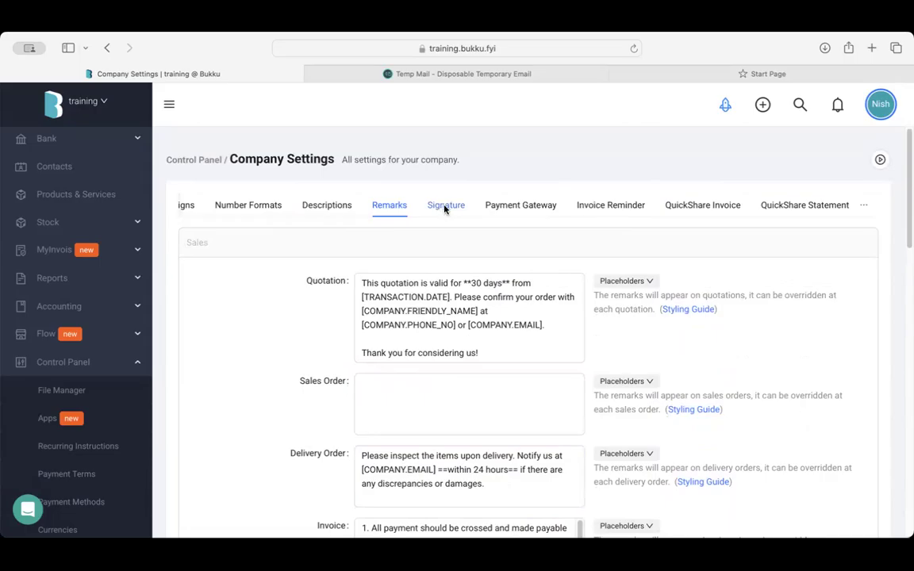
Examine the Signature settings, from the individual signature blocks to the signatures assigned to sales documents
{"action": "left_click", "coordinate": [445, 207]}
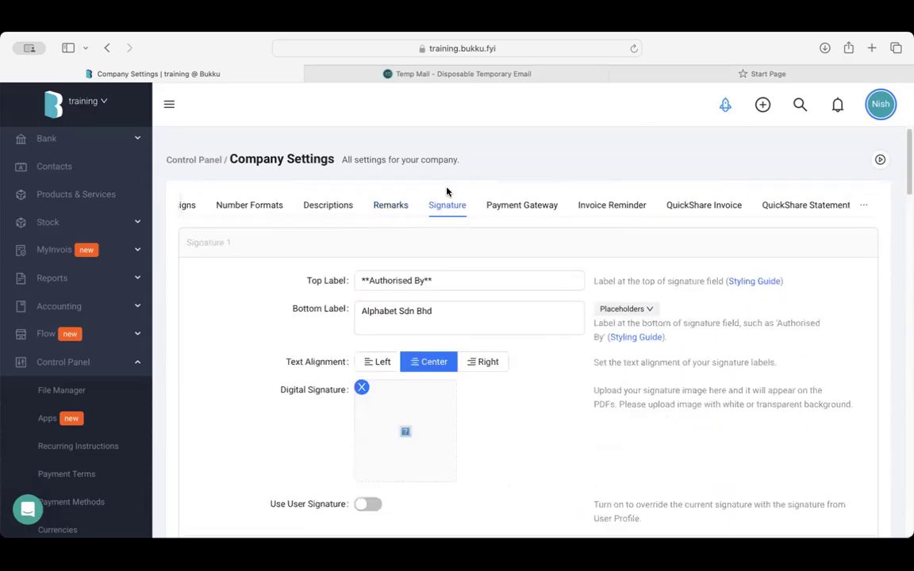
{"action": "scroll", "coordinate": [361, 189], "scroll_direction": "down", "scroll_amount": 1}
{"action": "scroll", "coordinate": [213, 216], "scroll_direction": "down", "scroll_amount": 4}
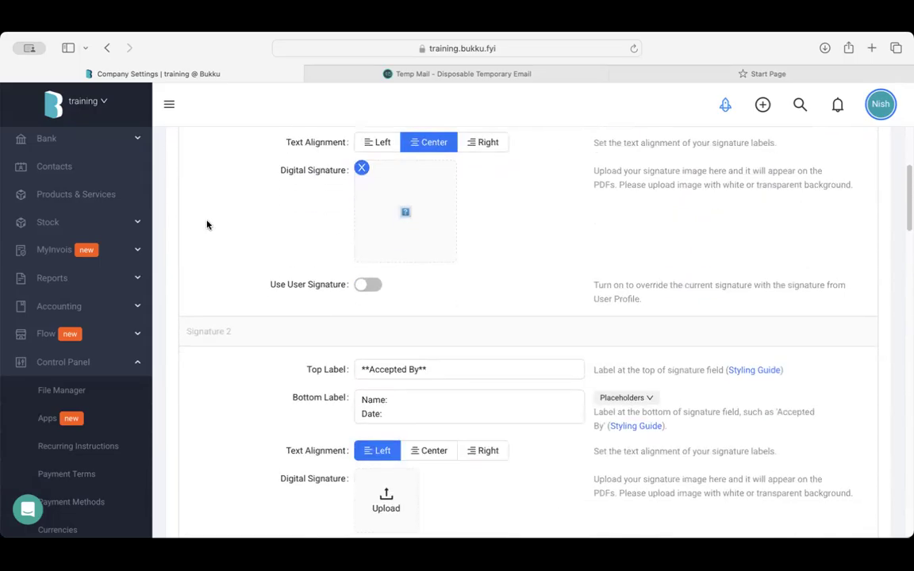
{"action": "scroll", "coordinate": [210, 371], "scroll_direction": "down", "scroll_amount": 10}
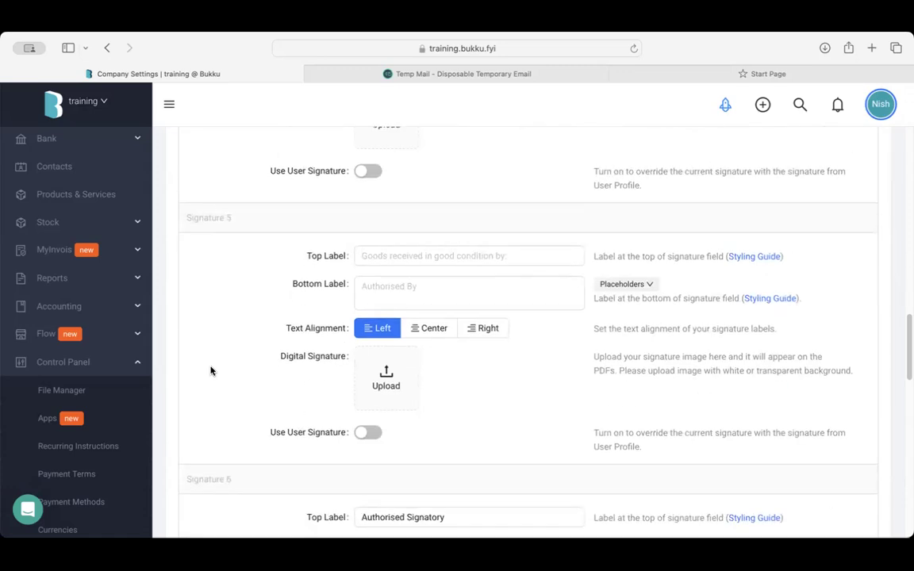
{"action": "scroll", "coordinate": [210, 371], "scroll_direction": "down", "scroll_amount": 5}
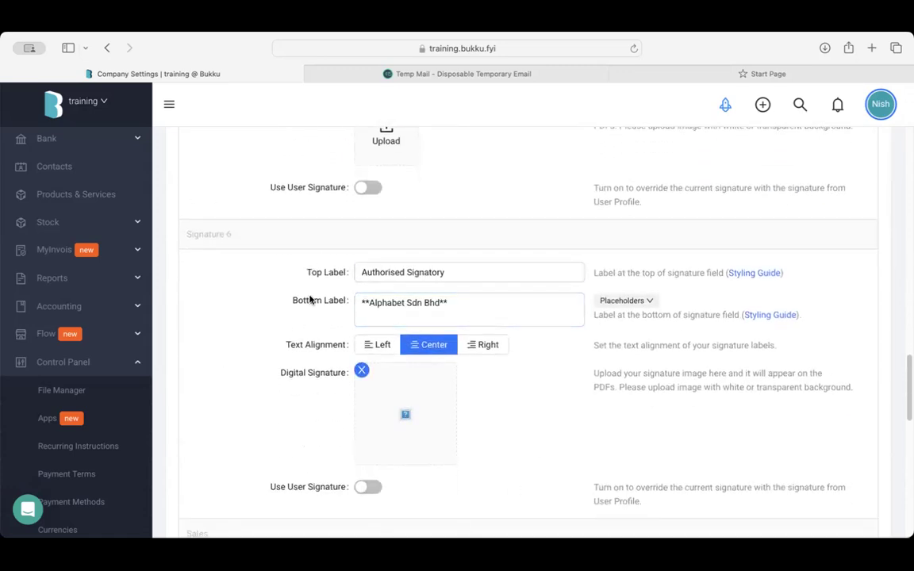
{"action": "scroll", "coordinate": [309, 305], "scroll_direction": "down", "scroll_amount": 8}
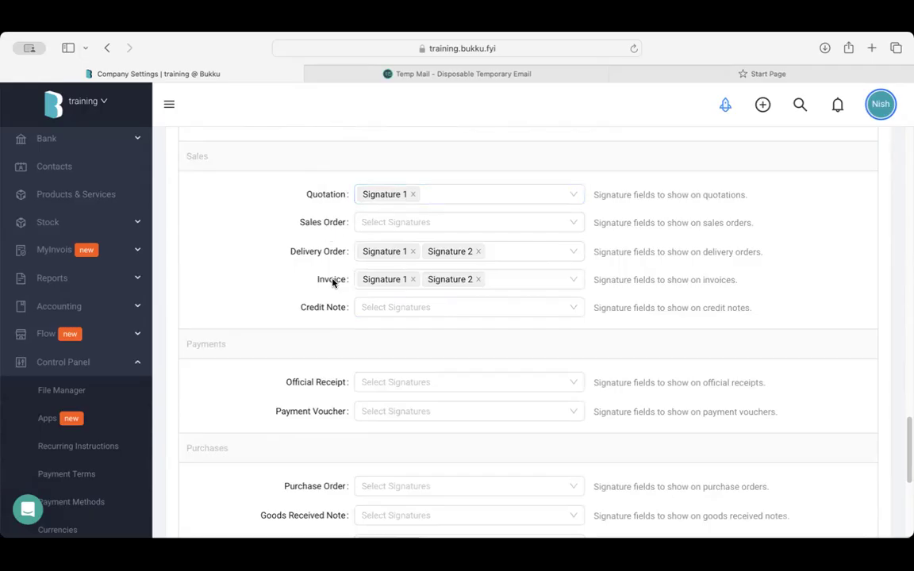
Review the label, alignment and digital signature options of Signatures 1 to 3, and the signatures assigned to purchase and other documents
{"action": "scroll", "coordinate": [411, 383], "scroll_direction": "up", "scroll_amount": 15}
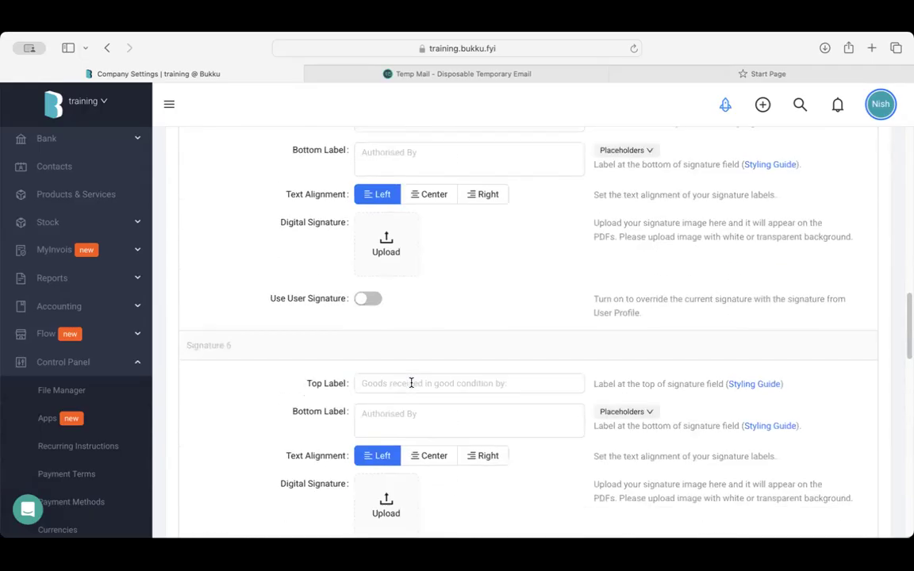
{"action": "scroll", "coordinate": [411, 383], "scroll_direction": "up", "scroll_amount": 5}
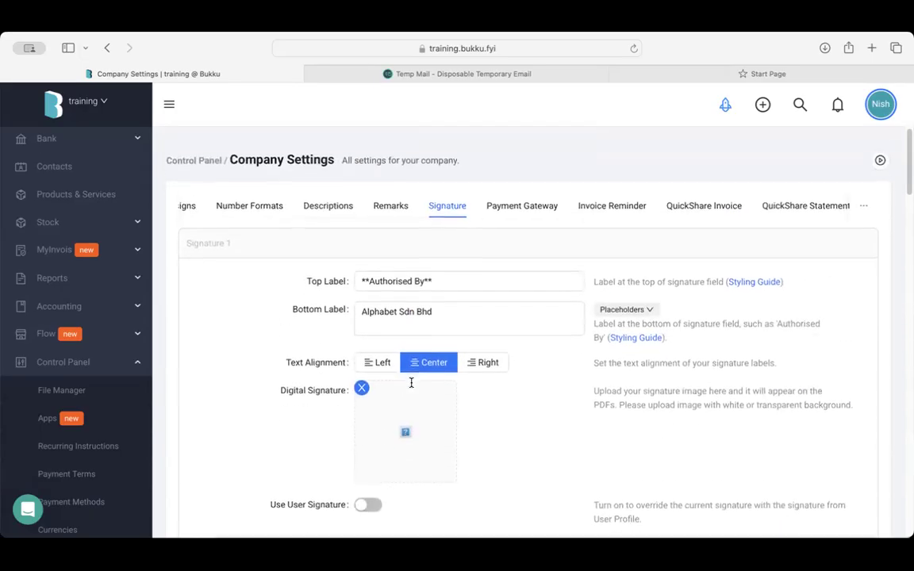
{"action": "scroll", "coordinate": [411, 382], "scroll_direction": "down", "scroll_amount": 2}
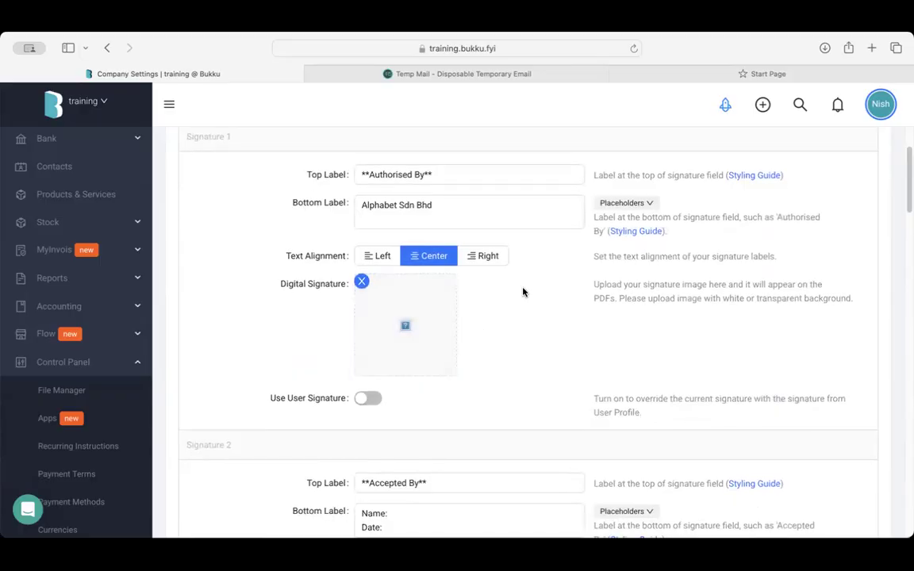
{"action": "scroll", "coordinate": [396, 314], "scroll_direction": "down", "scroll_amount": 5}
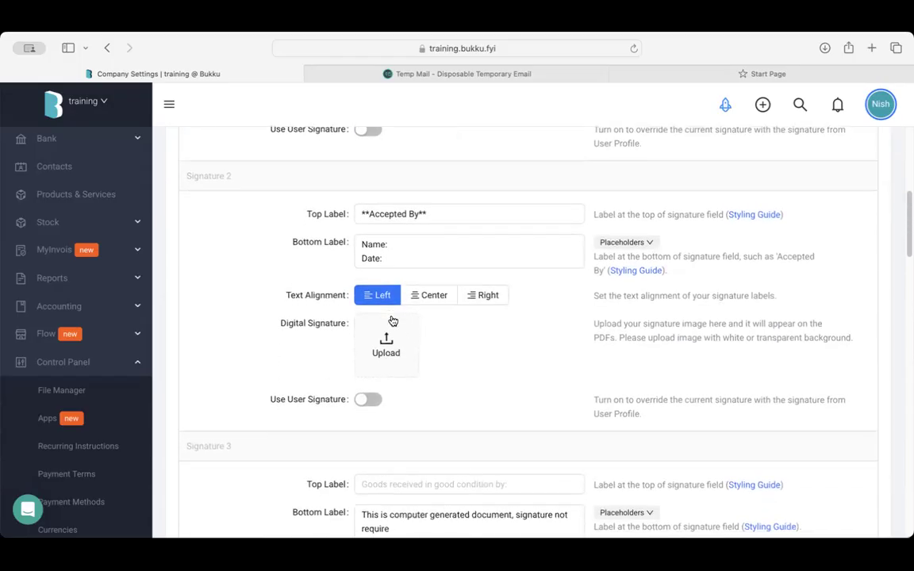
{"action": "scroll", "coordinate": [393, 320], "scroll_direction": "down", "scroll_amount": 2}
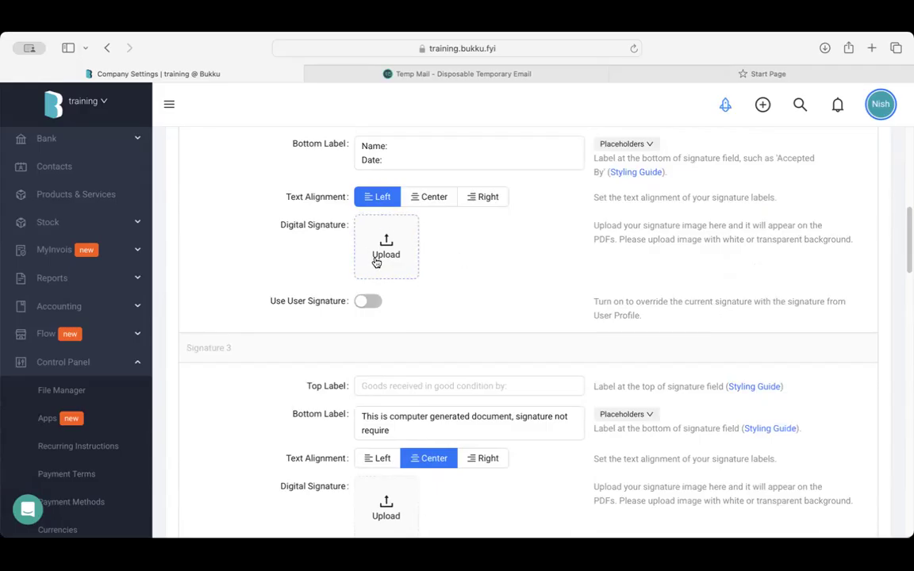
{"action": "scroll", "coordinate": [453, 351], "scroll_direction": "up", "scroll_amount": 10}
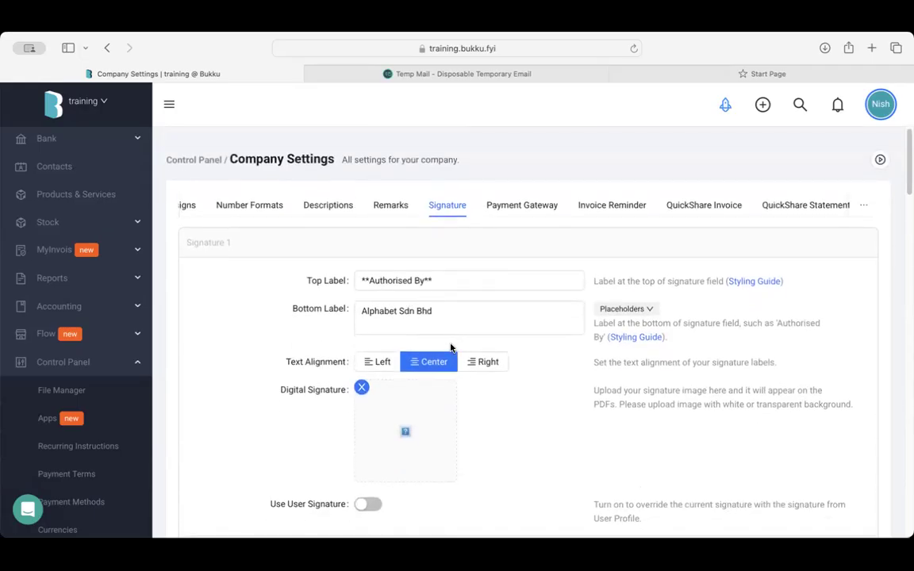
{"action": "scroll", "coordinate": [450, 348], "scroll_direction": "down", "scroll_amount": 15}
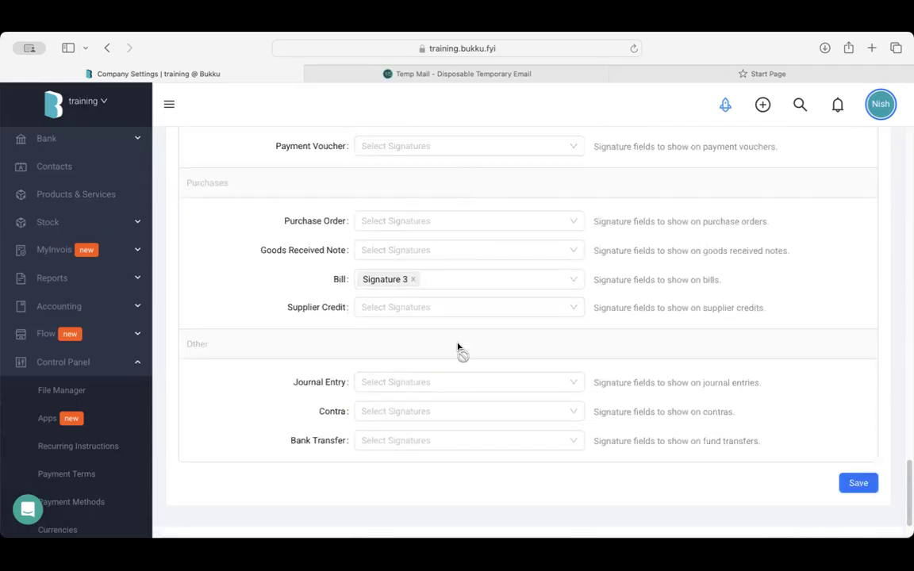
{"action": "scroll", "coordinate": [508, 385], "scroll_direction": "down", "scroll_amount": 2}
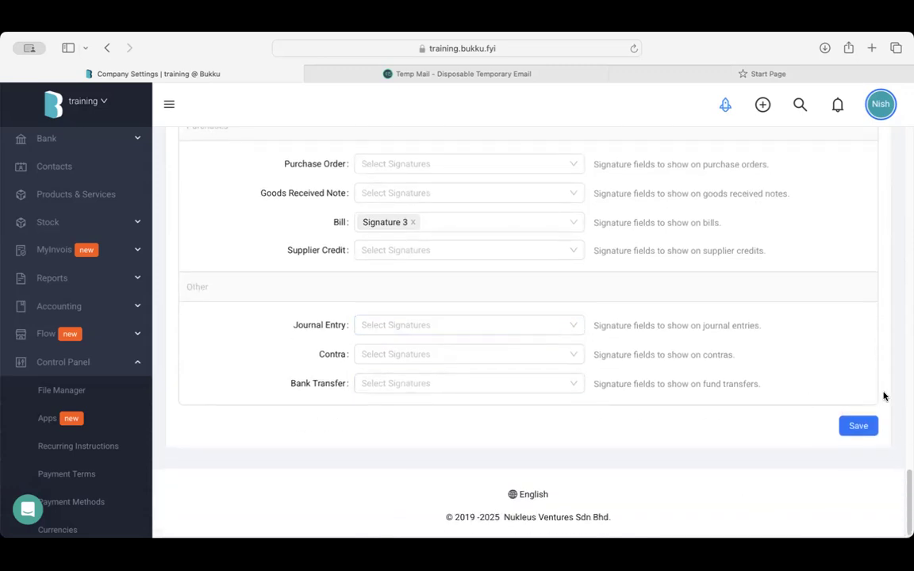
{"action": "scroll", "coordinate": [650, 417], "scroll_direction": "up", "scroll_amount": 15}
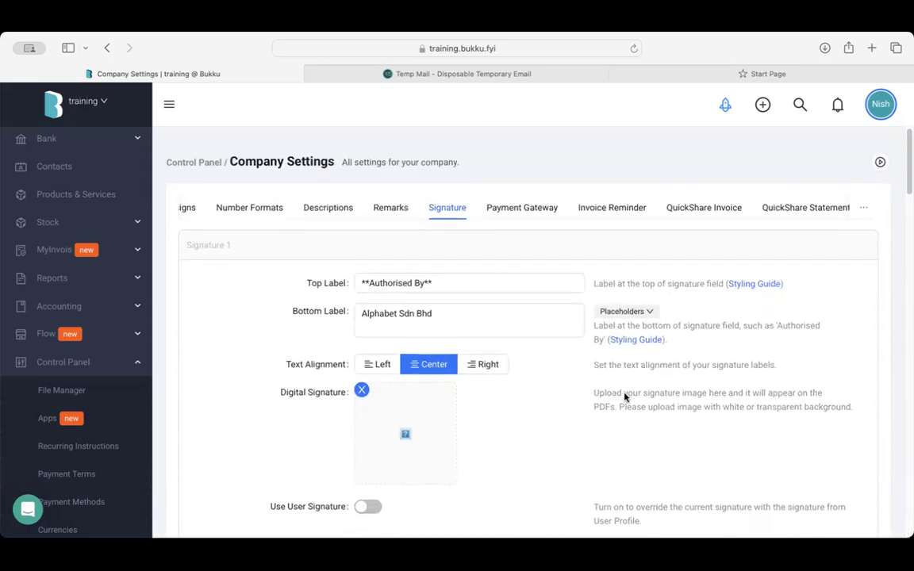
View the Payment Gateway settings and the available service providers, keeping the current provider
{"action": "left_click", "coordinate": [531, 206]}
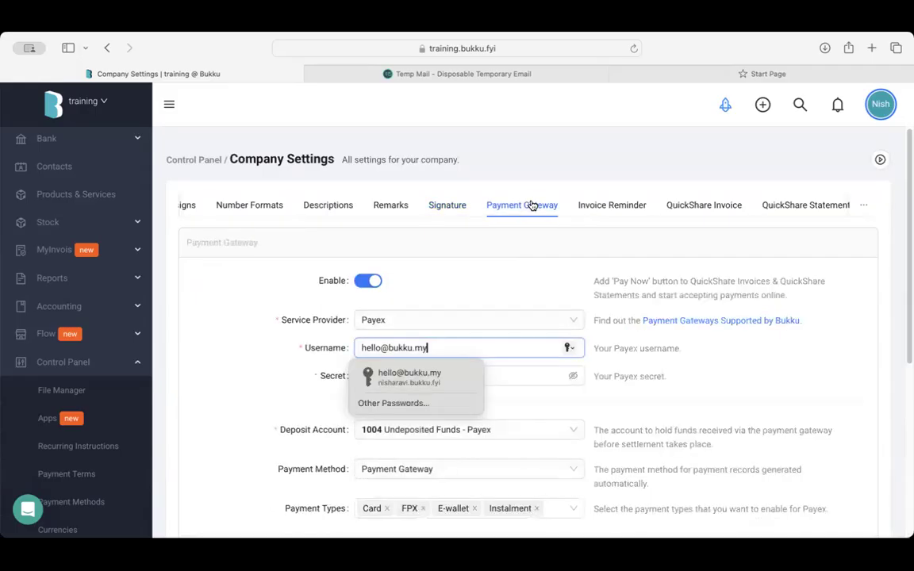
{"action": "left_click", "coordinate": [459, 327]}
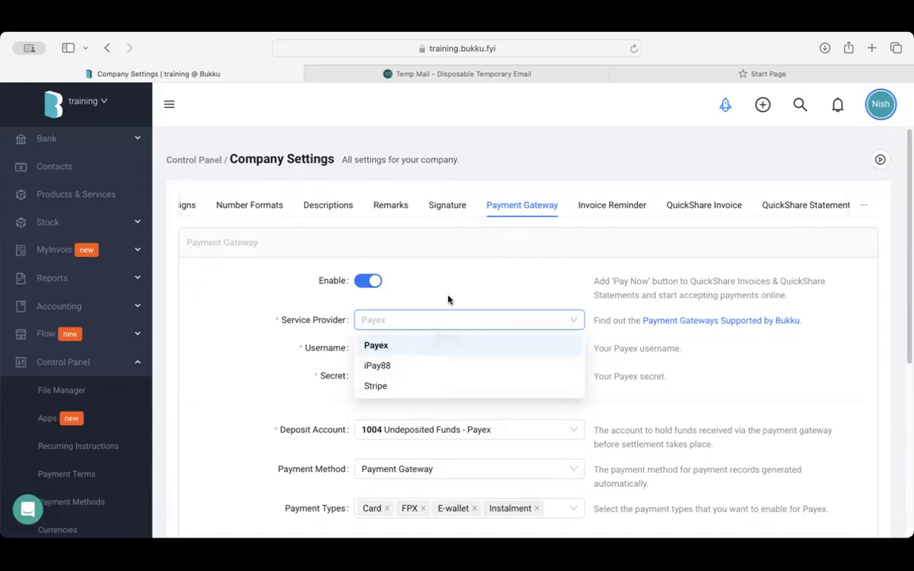
{"action": "left_click", "coordinate": [417, 250]}
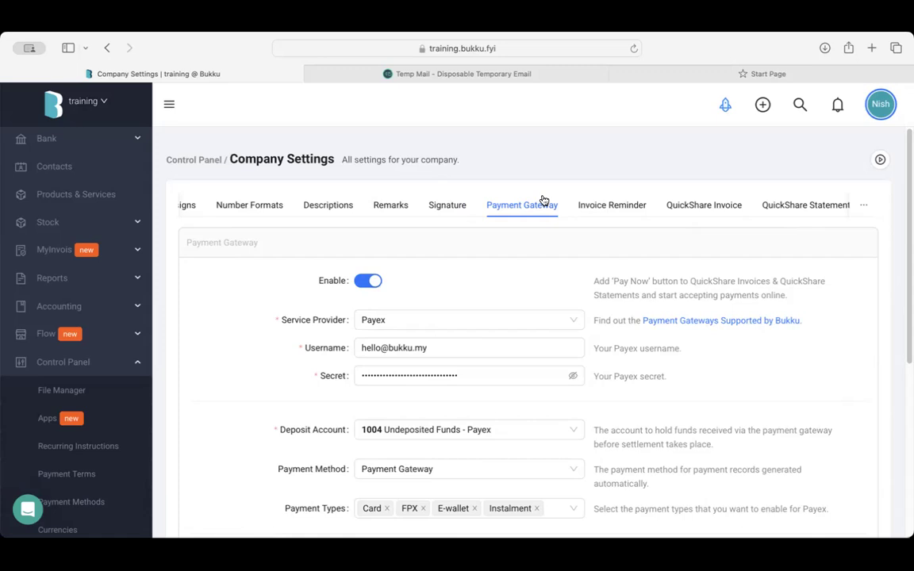
Enable both the Coming Due Reminder and the Overdue Reminder in the Invoice Reminder settings
{"action": "left_click", "coordinate": [623, 210]}
{"action": "scroll", "coordinate": [479, 245], "scroll_direction": "down", "scroll_amount": 1}
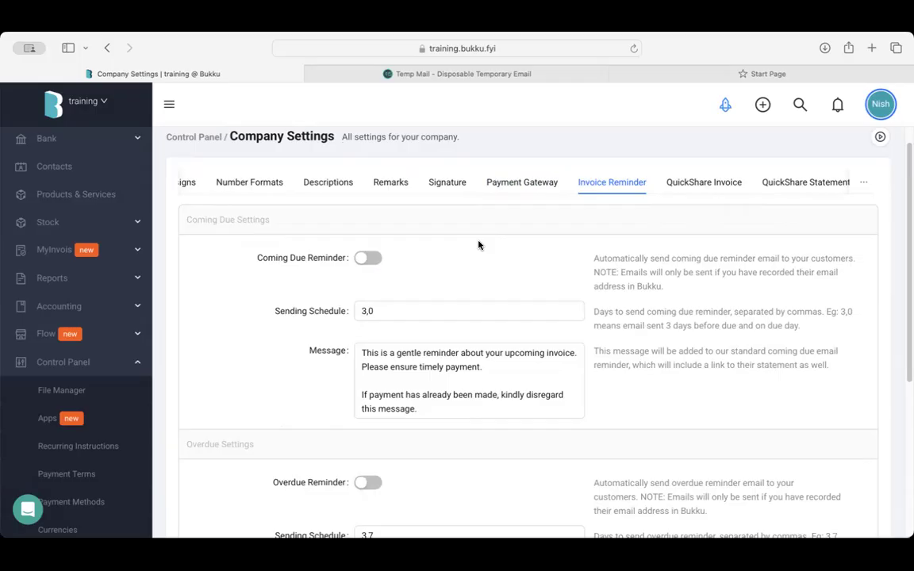
{"action": "left_click", "coordinate": [368, 258]}
{"action": "scroll", "coordinate": [387, 304], "scroll_direction": "down", "scroll_amount": 2}
{"action": "left_click", "coordinate": [368, 397]}
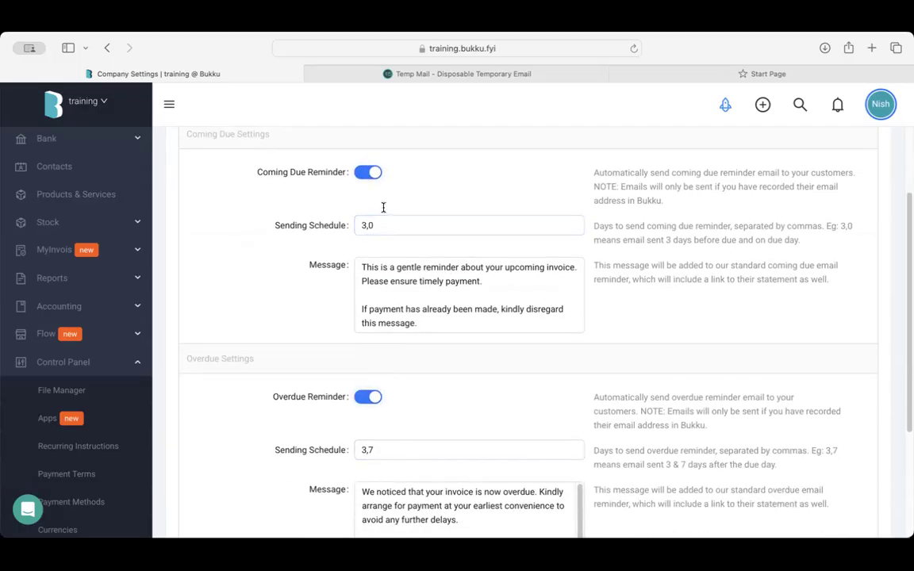
Review the overdue reminder's sending schedule and message in the Invoice Reminder settings
{"action": "scroll", "coordinate": [442, 219], "scroll_direction": "down", "scroll_amount": 3}
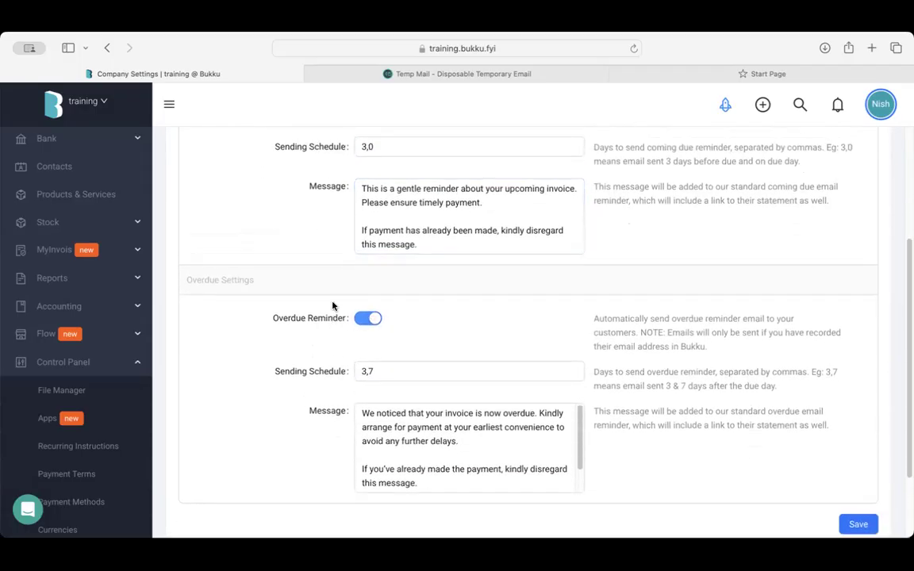
{"action": "left_click", "coordinate": [330, 369]}
{"action": "left_click", "coordinate": [379, 373]}
{"action": "left_click_drag", "start_coordinate": [380, 373], "coordinate": [310, 371]}
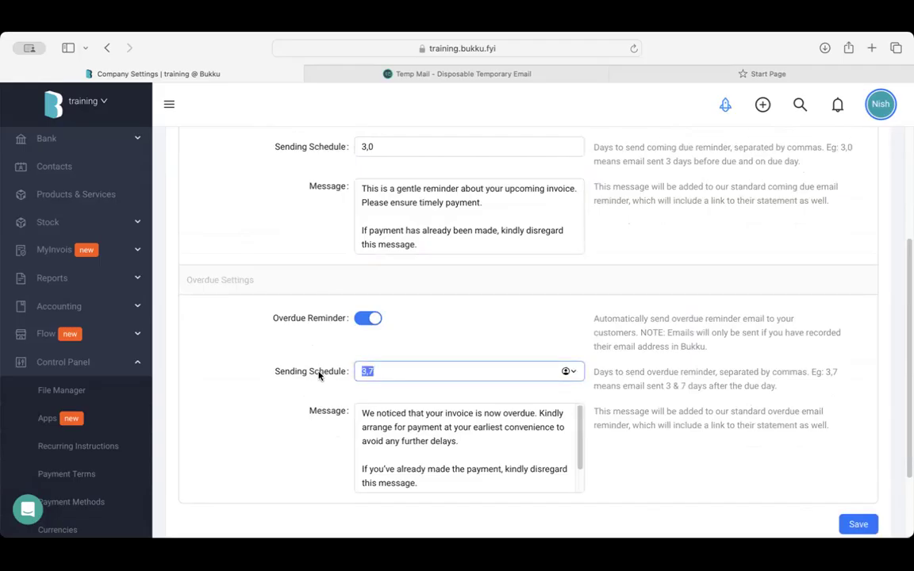
{"action": "left_click", "coordinate": [392, 337]}
{"action": "scroll", "coordinate": [408, 343], "scroll_direction": "down", "scroll_amount": 1}
{"action": "scroll", "coordinate": [408, 343], "scroll_direction": "down", "scroll_amount": 1}
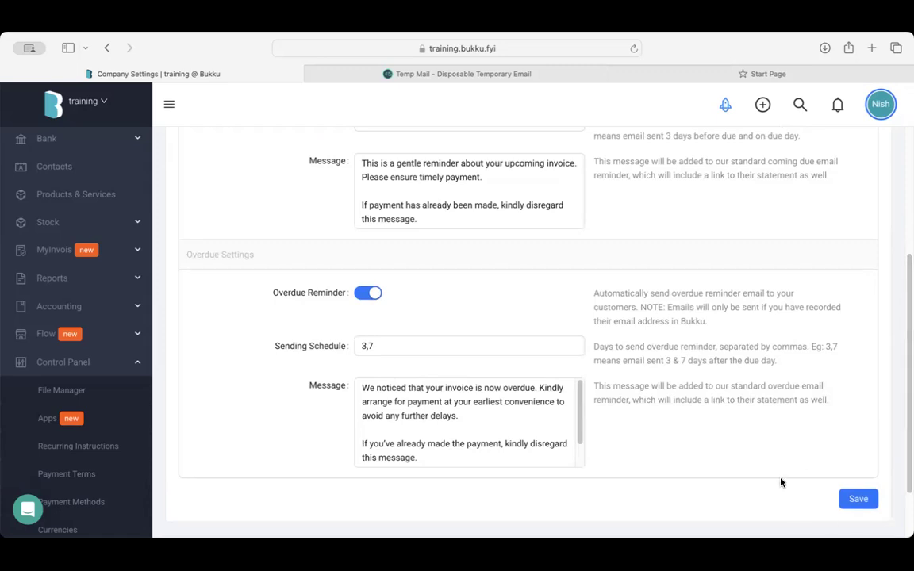
{"action": "left_click", "coordinate": [489, 419]}
{"action": "scroll", "coordinate": [413, 282], "scroll_direction": "up", "scroll_amount": 5}
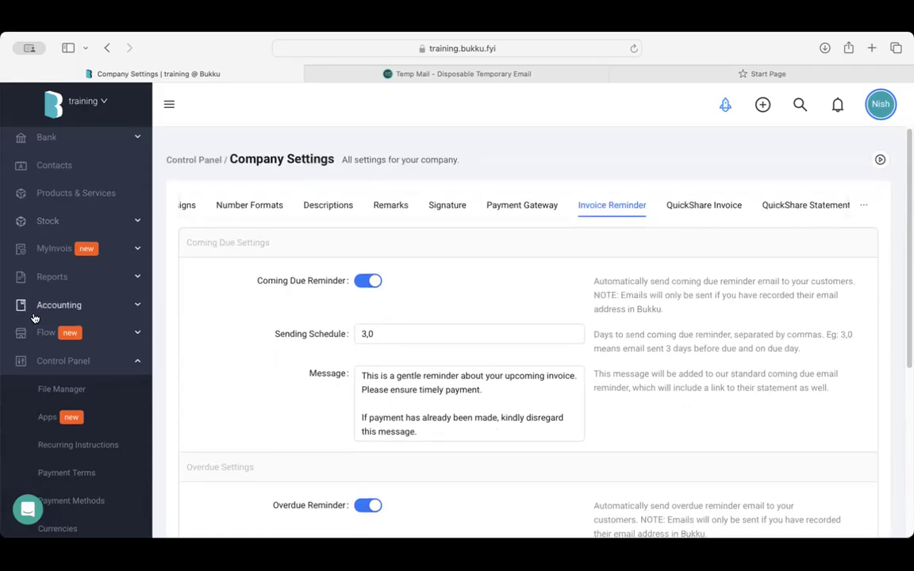
Open the Control Panel's Payment Terms and look through the whole list of terms with their descriptions, types and values
{"action": "scroll", "coordinate": [34, 318], "scroll_direction": "down", "scroll_amount": 4}
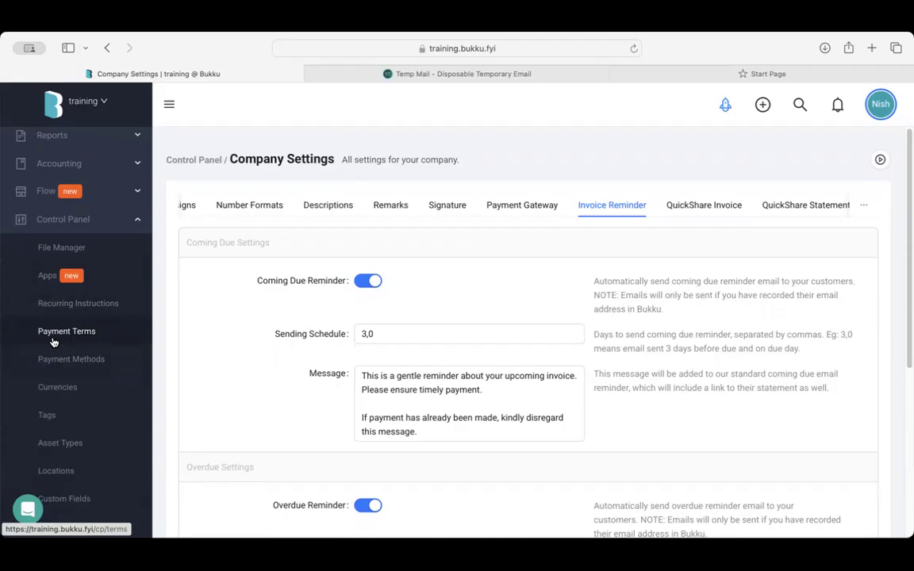
{"action": "left_click", "coordinate": [60, 341]}
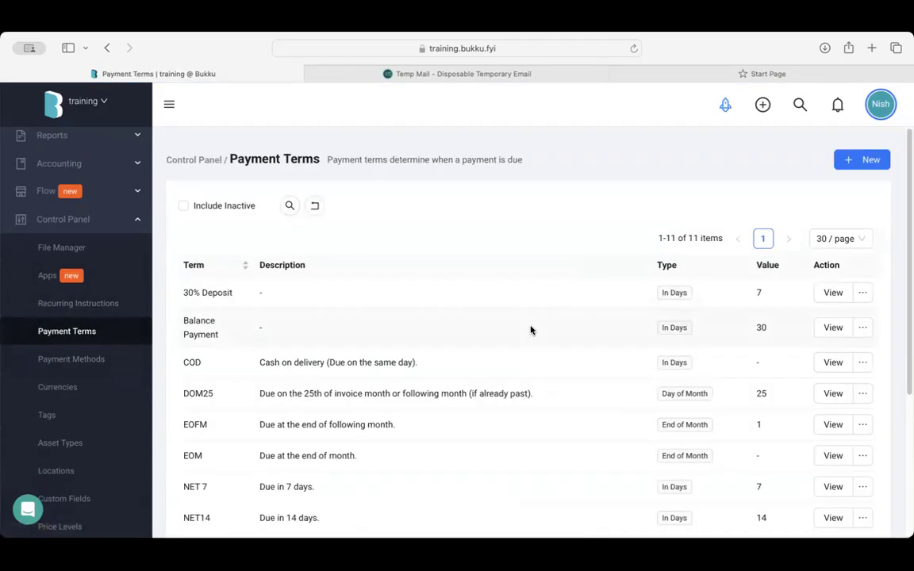
{"action": "scroll", "coordinate": [531, 330], "scroll_direction": "down", "scroll_amount": 1}
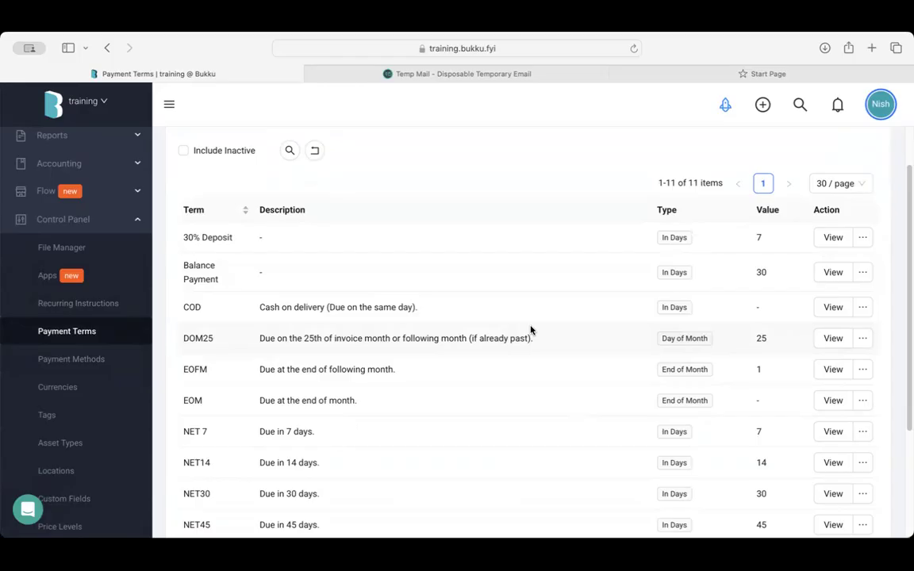
{"action": "scroll", "coordinate": [531, 330], "scroll_direction": "up", "scroll_amount": 1}
{"action": "scroll", "coordinate": [531, 330], "scroll_direction": "down", "scroll_amount": 4}
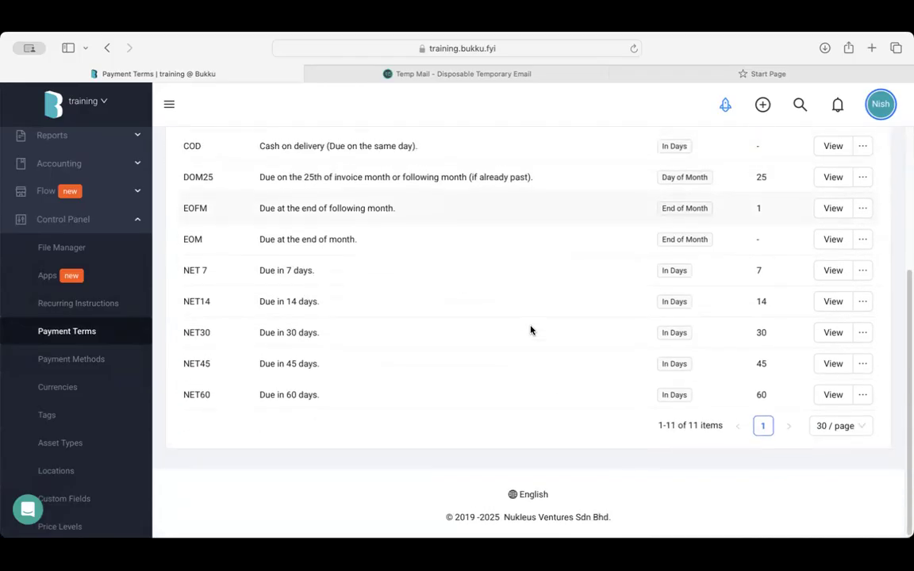
{"action": "scroll", "coordinate": [531, 330], "scroll_direction": "up", "scroll_amount": 4}
{"action": "scroll", "coordinate": [381, 444], "scroll_direction": "down", "scroll_amount": 3}
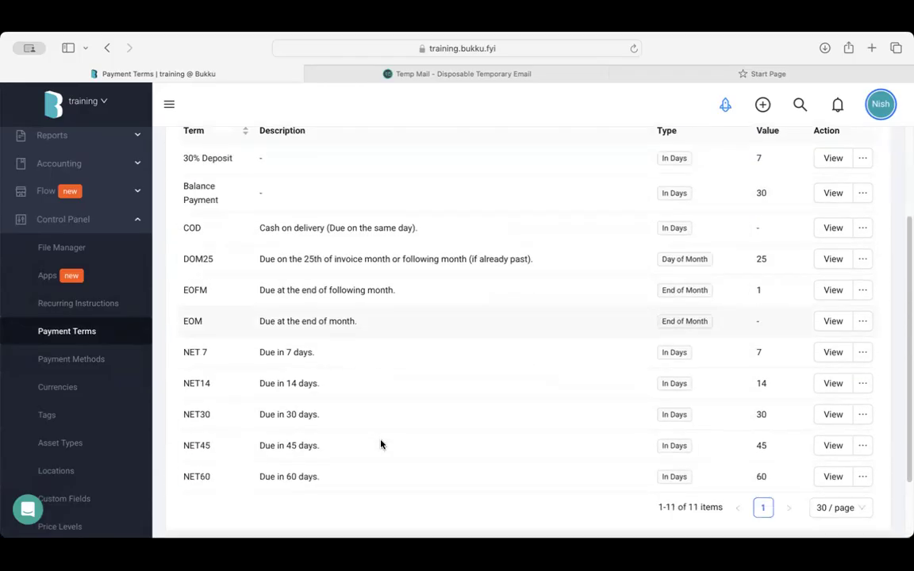
{"action": "scroll", "coordinate": [381, 444], "scroll_direction": "down", "scroll_amount": 2}
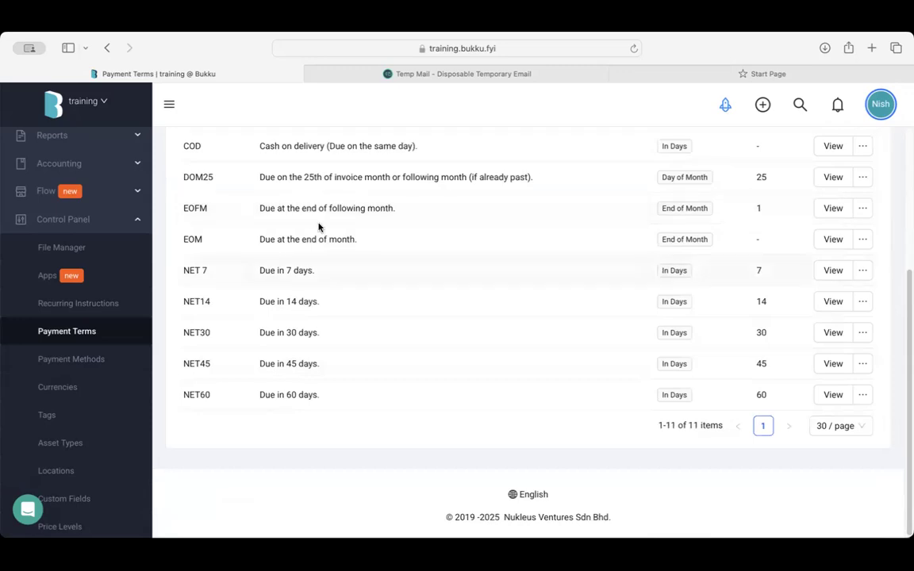
{"action": "scroll", "coordinate": [319, 228], "scroll_direction": "up", "scroll_amount": 5}
Open a new payment term form and examine its term type options and Late Interest settings
{"action": "left_click", "coordinate": [864, 293]}
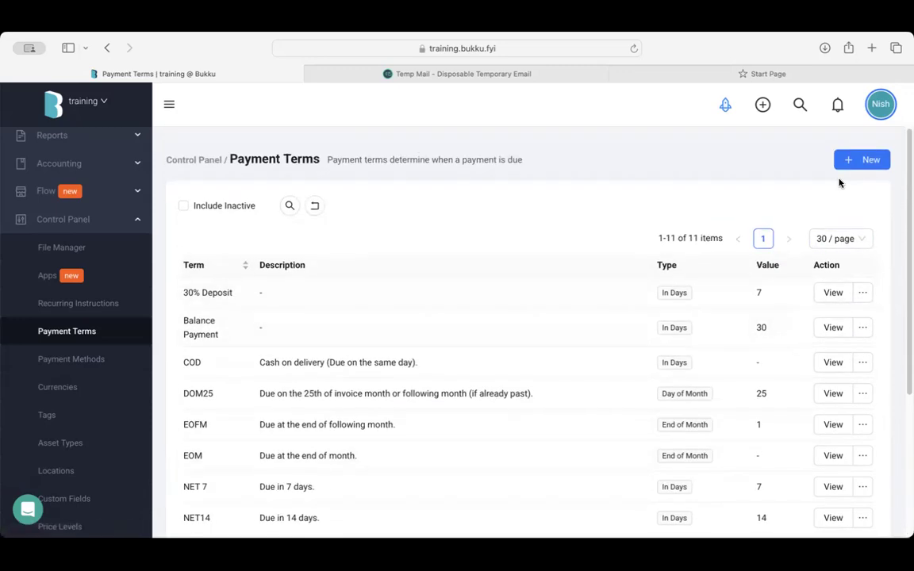
{"action": "left_click", "coordinate": [862, 159]}
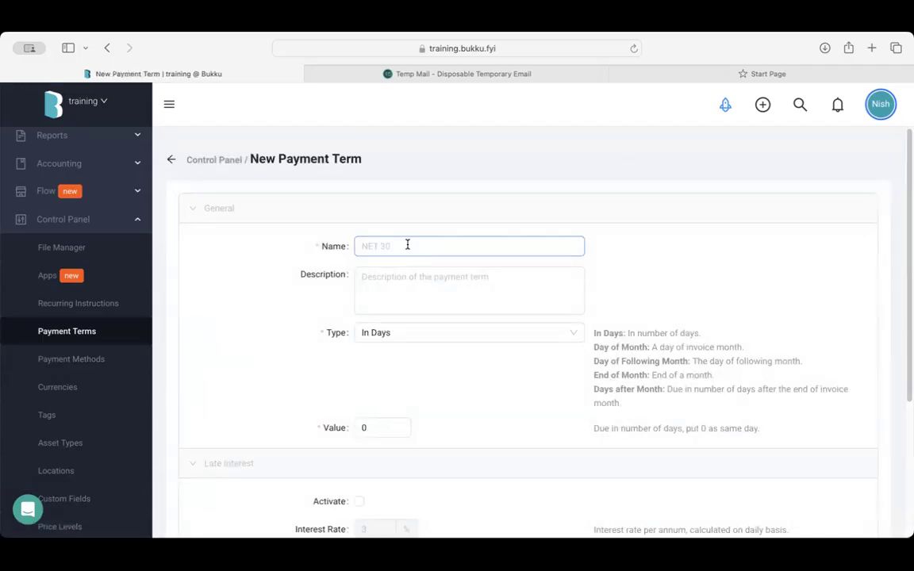
{"action": "scroll", "coordinate": [368, 280], "scroll_direction": "down", "scroll_amount": 5}
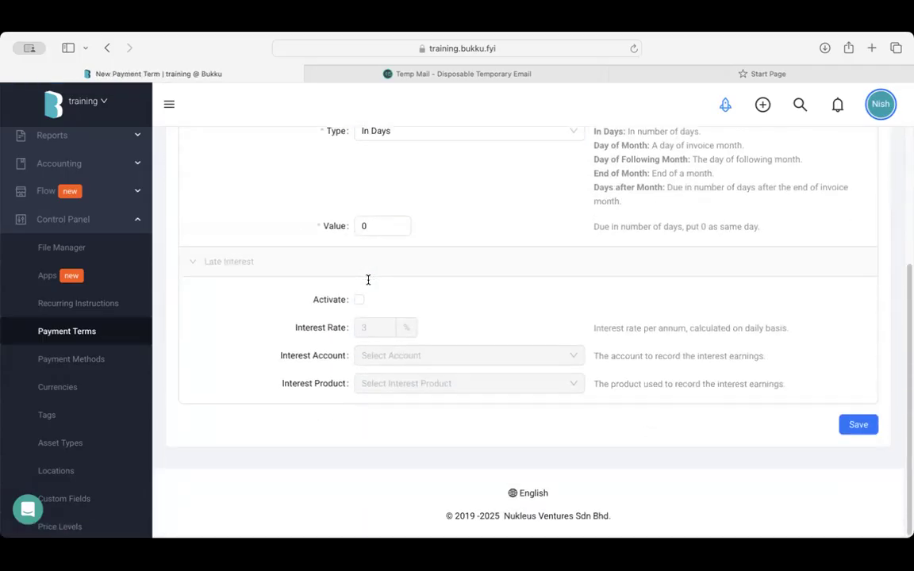
{"action": "scroll", "coordinate": [318, 216], "scroll_direction": "up", "scroll_amount": 1}
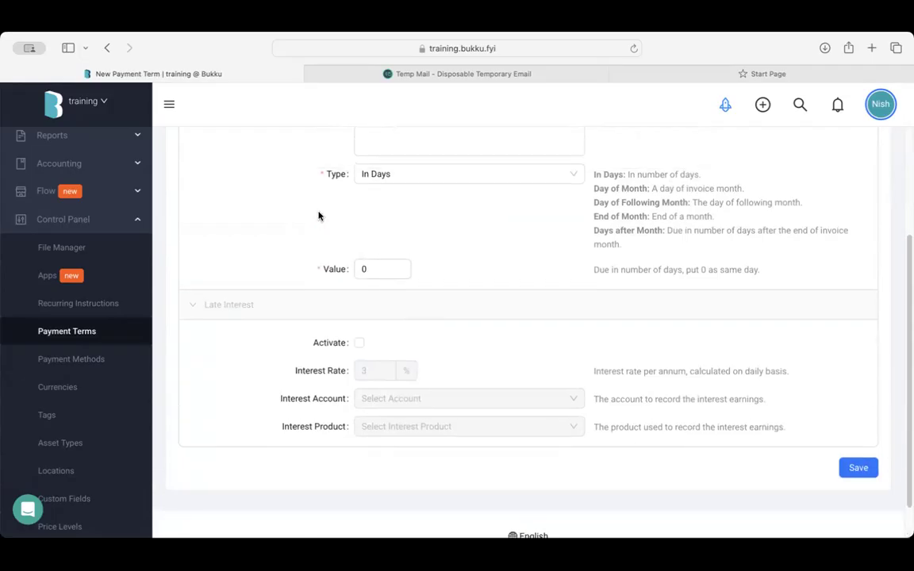
{"action": "scroll", "coordinate": [318, 216], "scroll_direction": "up", "scroll_amount": 1}
{"action": "left_click", "coordinate": [393, 215]}
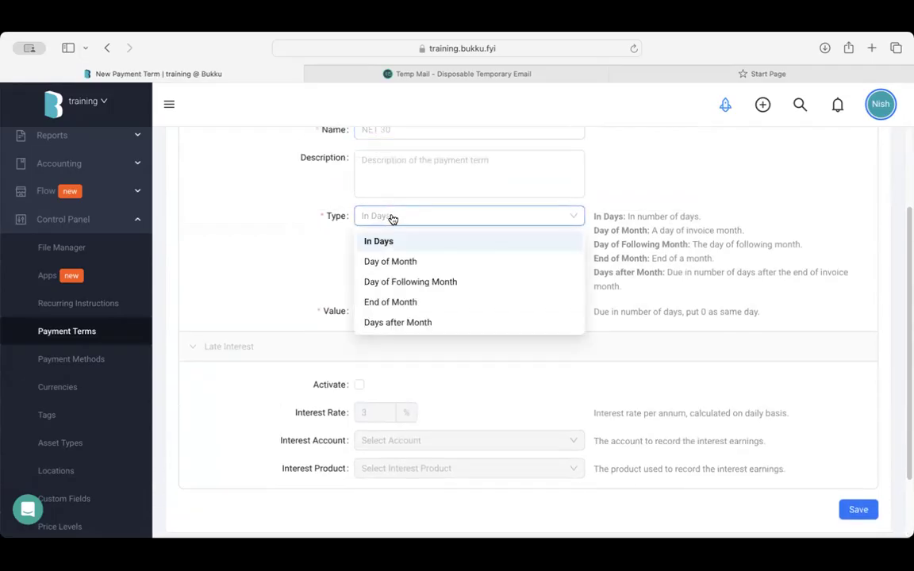
{"action": "left_click", "coordinate": [304, 292]}
{"action": "scroll", "coordinate": [238, 297], "scroll_direction": "up", "scroll_amount": 3}
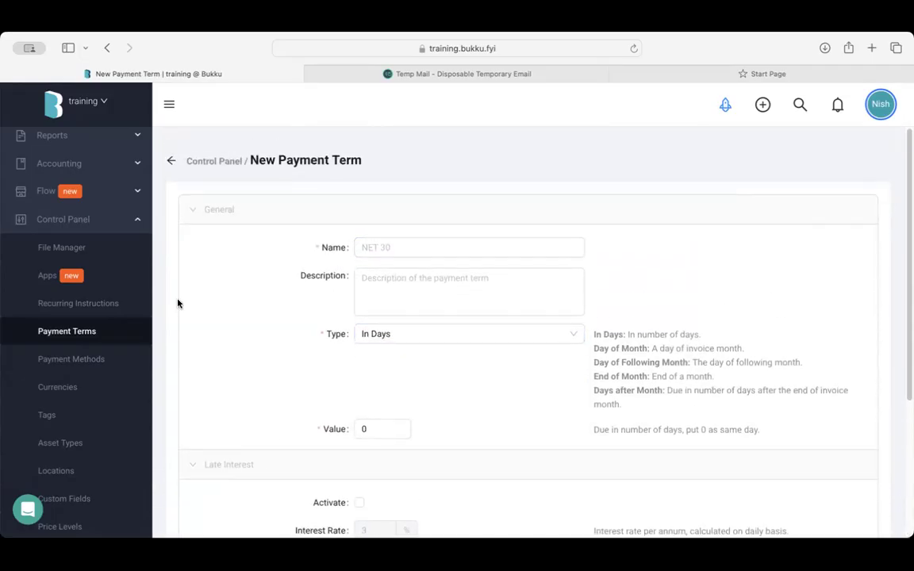
Open the Control Panel's Payment Methods and look through the list of methods
{"action": "scroll", "coordinate": [96, 349], "scroll_direction": "down", "scroll_amount": 1}
{"action": "left_click", "coordinate": [99, 331]}
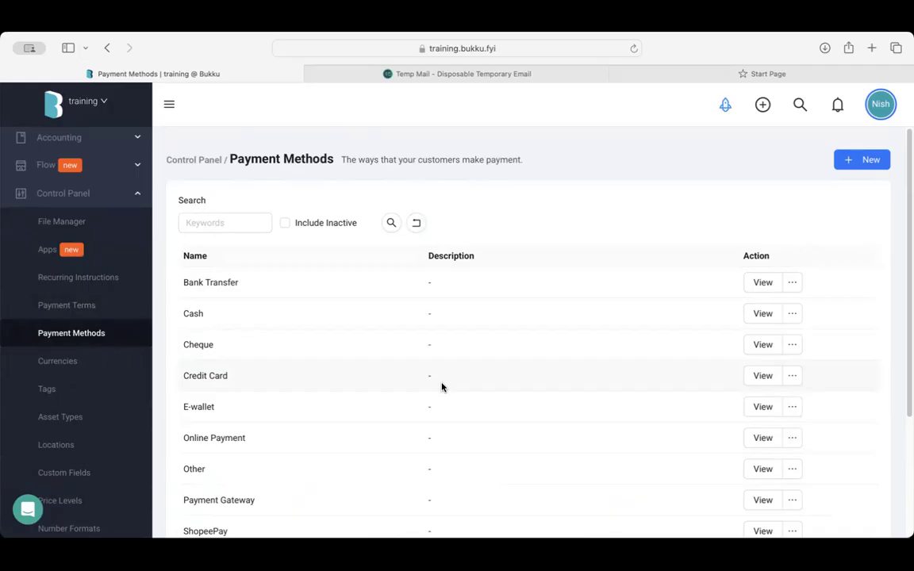
{"action": "scroll", "coordinate": [443, 386], "scroll_direction": "down", "scroll_amount": 5}
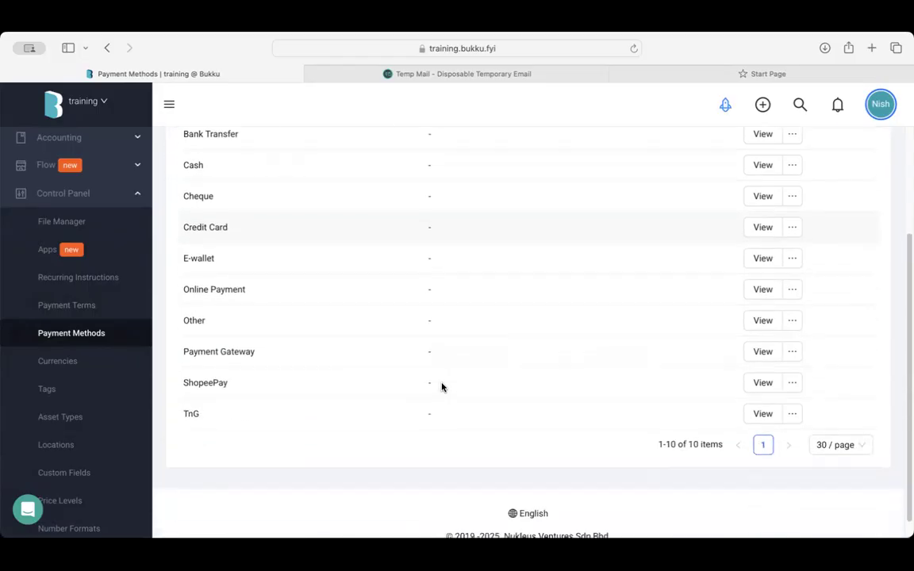
View the Bank Transfer payment method and its deposit account options, and close it without saving
{"action": "scroll", "coordinate": [442, 386], "scroll_direction": "up", "scroll_amount": 3}
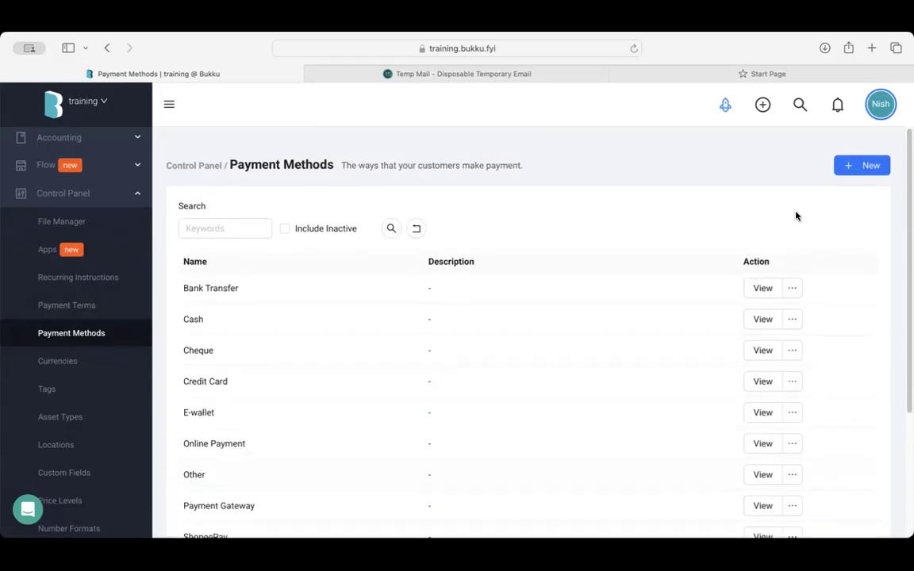
{"action": "left_click", "coordinate": [761, 283]}
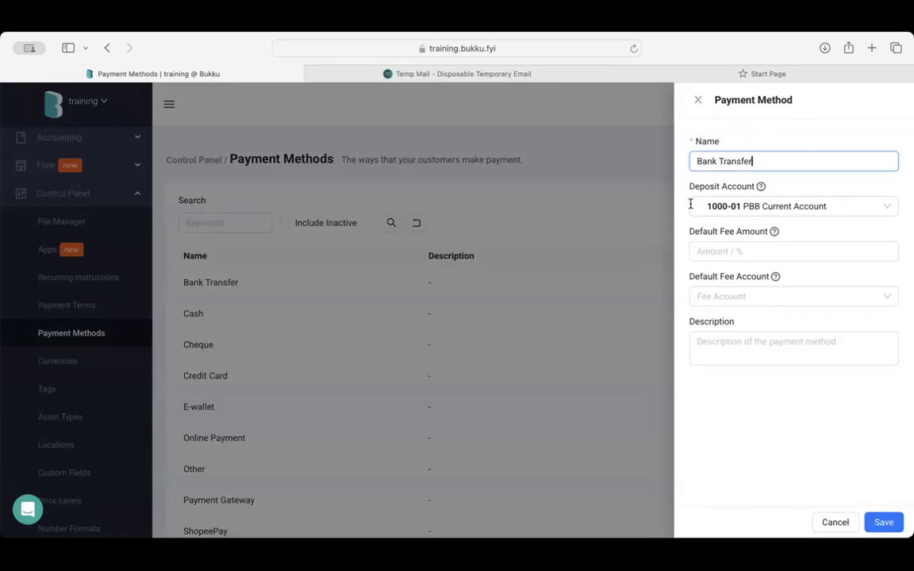
{"action": "left_click", "coordinate": [777, 208]}
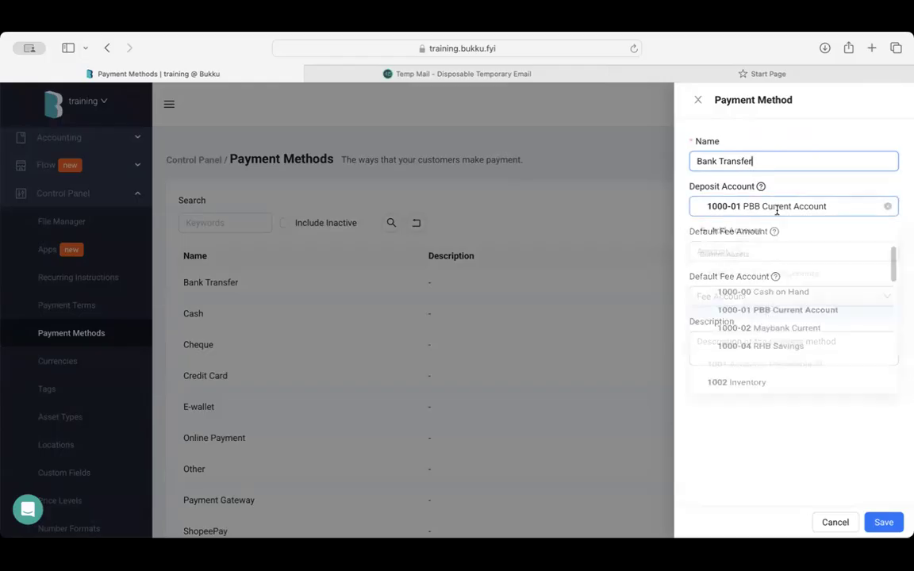
{"action": "left_click", "coordinate": [765, 323]}
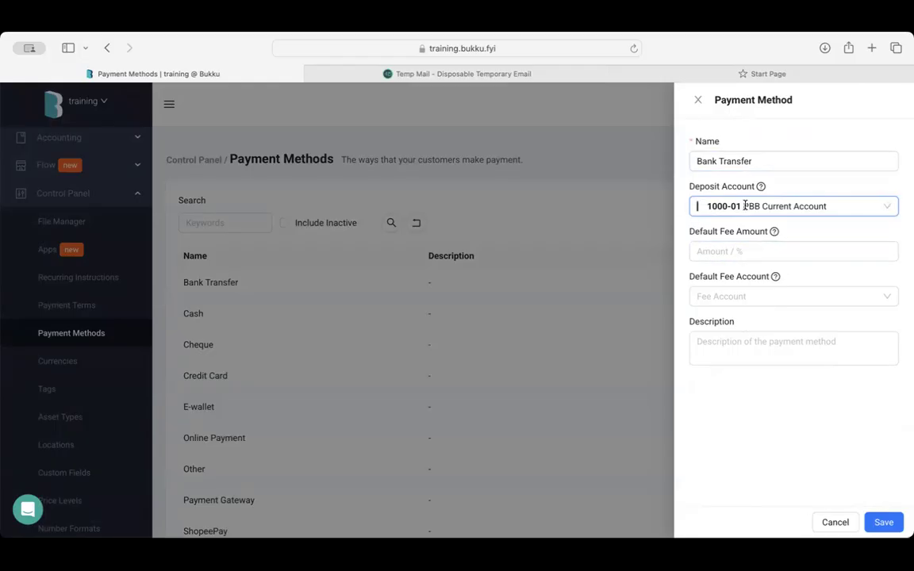
{"action": "left_click", "coordinate": [697, 104]}
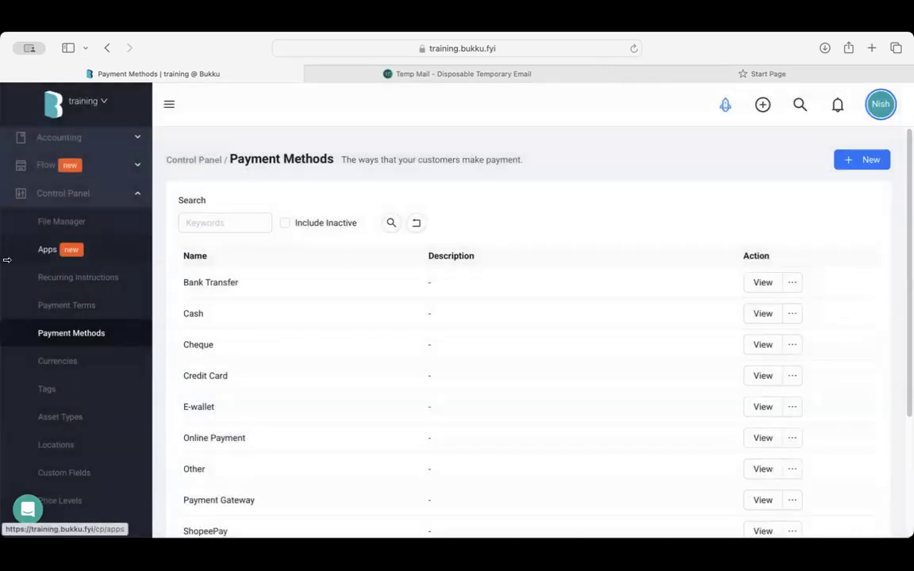
Open the Number Formats settings and examine the formats defined for invoices
{"action": "scroll", "coordinate": [105, 330], "scroll_direction": "down", "scroll_amount": 5}
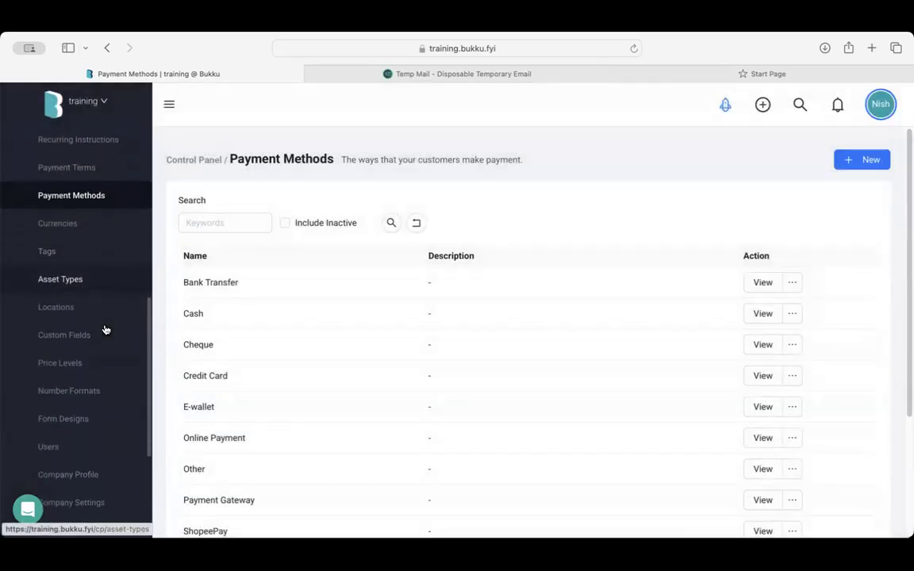
{"action": "left_click", "coordinate": [78, 397]}
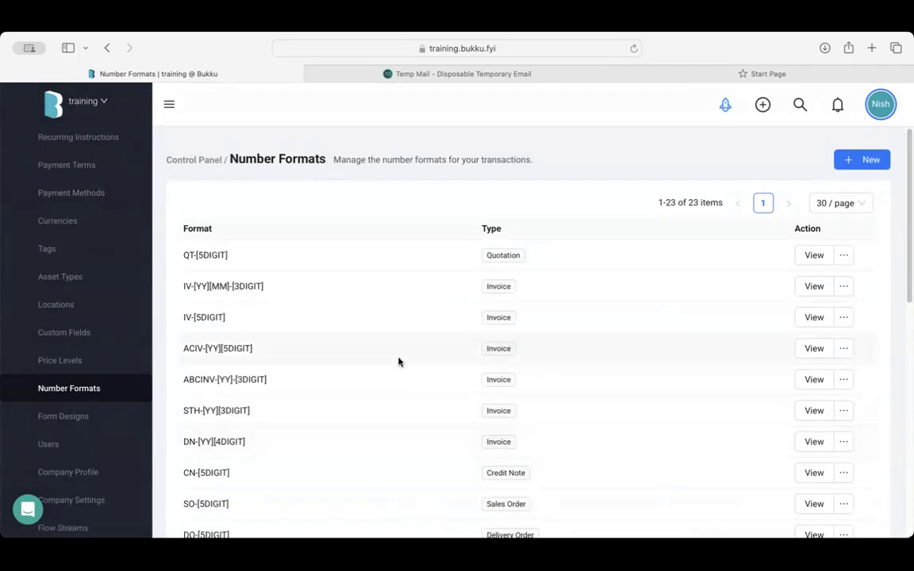
{"action": "scroll", "coordinate": [361, 330], "scroll_direction": "down", "scroll_amount": 1}
{"action": "left_click_drag", "start_coordinate": [230, 289], "coordinate": [181, 291]}
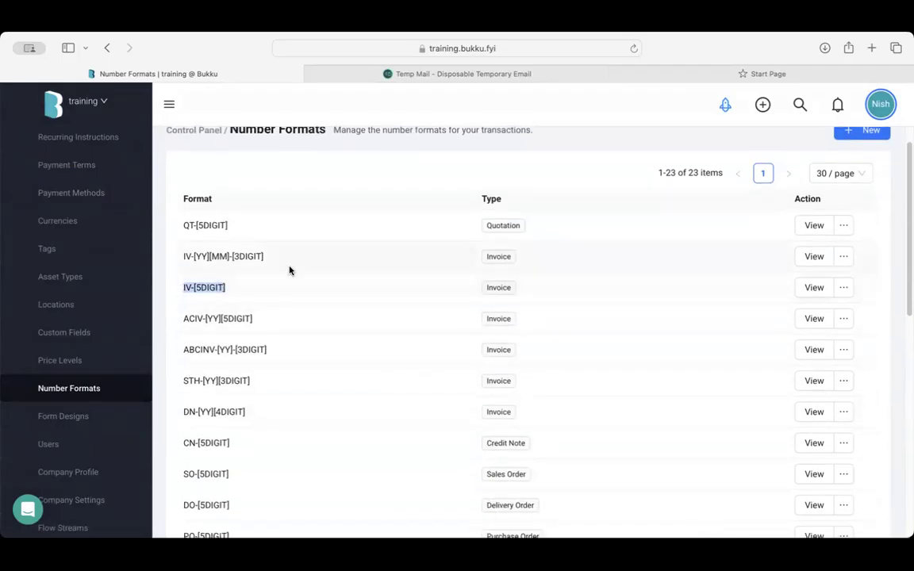
{"action": "left_click", "coordinate": [233, 292]}
View the IV-[YY][MM]-[3DIGIT] invoice format with its date and number placeholders, and close it without saving
{"action": "left_click", "coordinate": [814, 259]}
{"action": "left_click", "coordinate": [782, 206]}
{"action": "left_click_drag", "start_coordinate": [782, 204], "coordinate": [692, 228]}
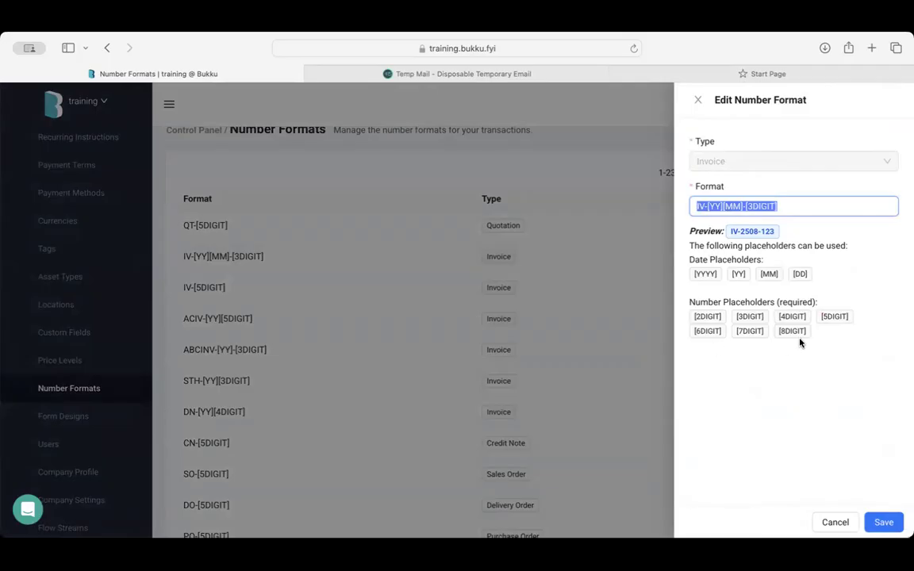
{"action": "left_click", "coordinate": [778, 259]}
{"action": "left_click", "coordinate": [781, 210]}
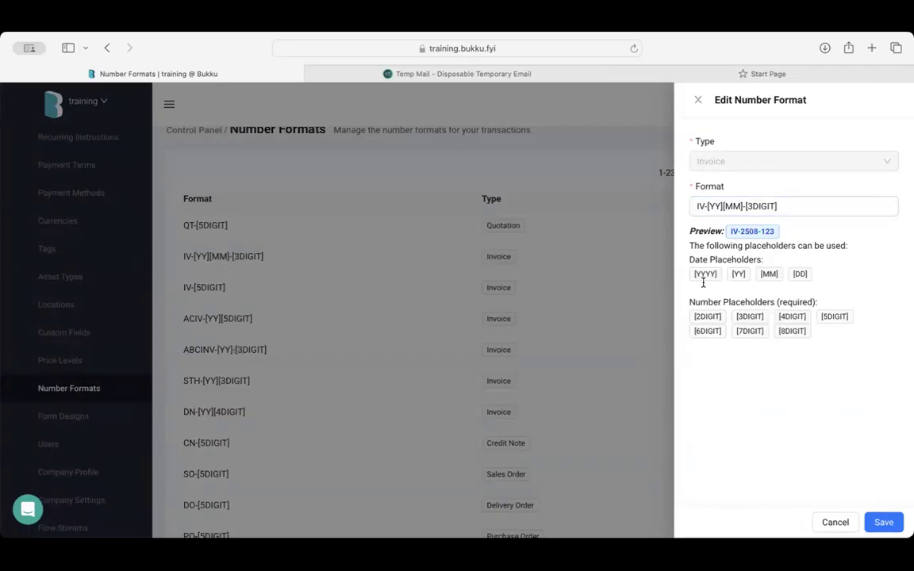
{"action": "left_click", "coordinate": [750, 199]}
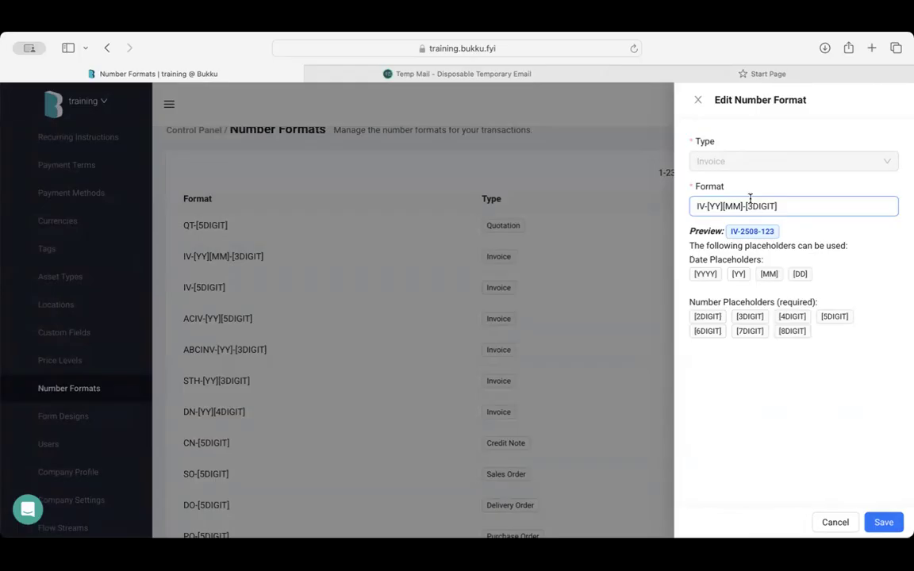
{"action": "left_click", "coordinate": [698, 99]}
Open My Form Design from the Form Designs settings and review its template, logo, color scheme and item column options
{"action": "scroll", "coordinate": [324, 288], "scroll_direction": "down", "scroll_amount": 1}
{"action": "scroll", "coordinate": [325, 288], "scroll_direction": "down", "scroll_amount": 4}
{"action": "scroll", "coordinate": [65, 329], "scroll_direction": "down", "scroll_amount": 3}
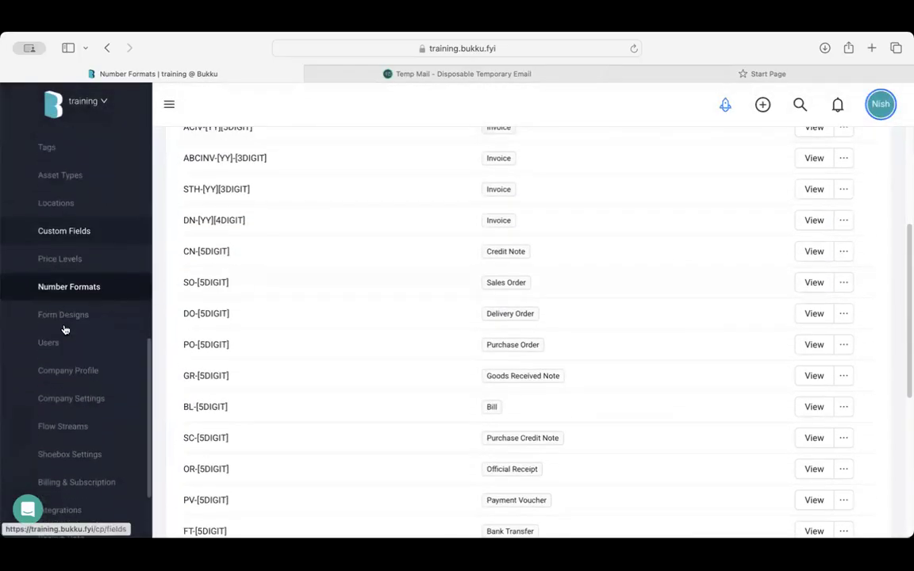
{"action": "left_click", "coordinate": [73, 301]}
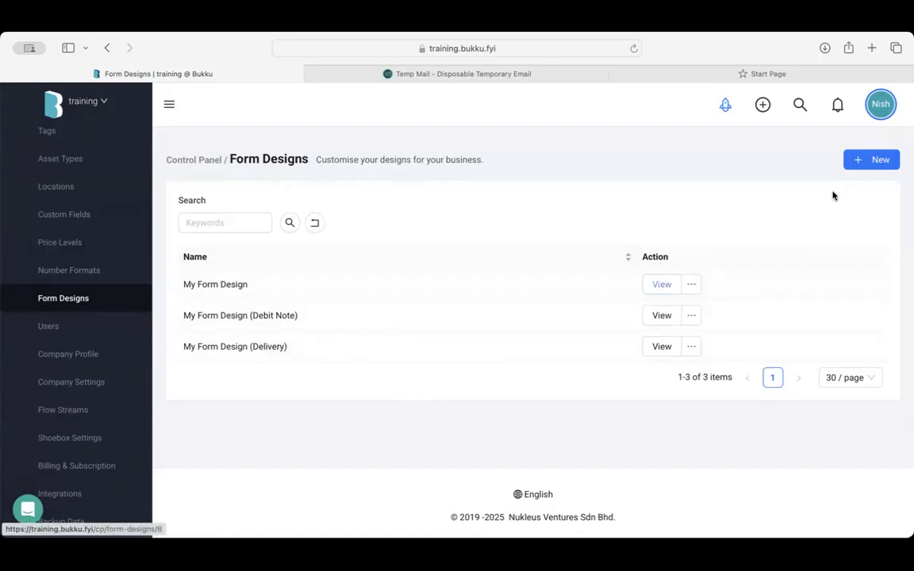
{"action": "left_click", "coordinate": [693, 287]}
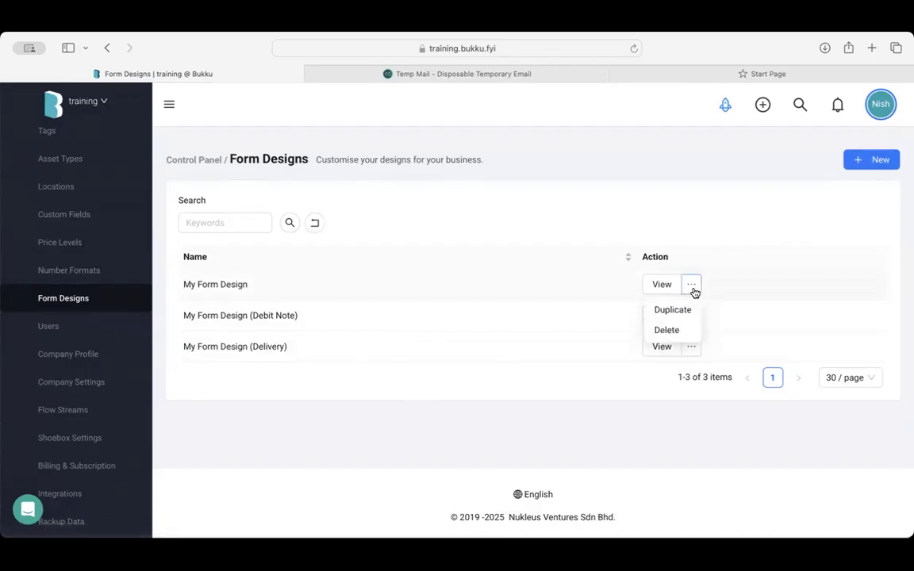
{"action": "left_click", "coordinate": [664, 289]}
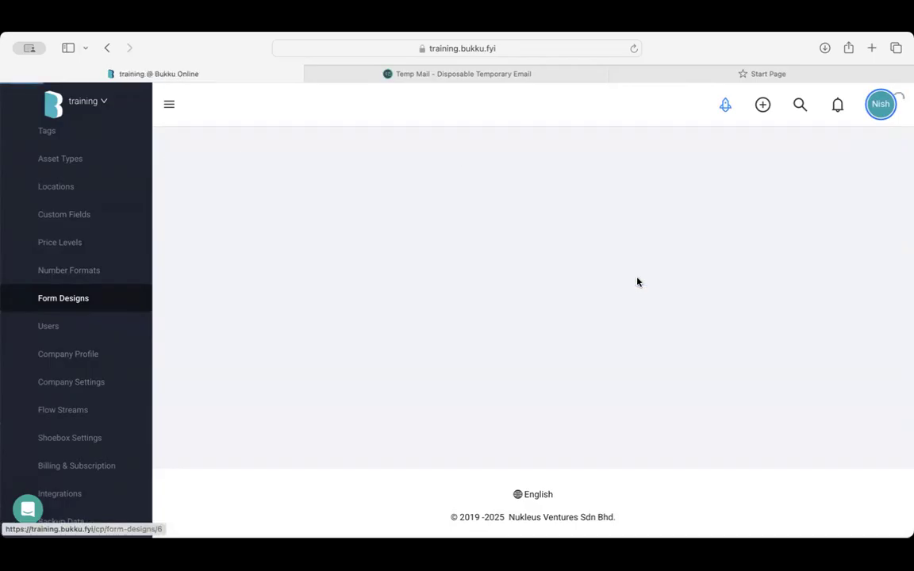
{"action": "scroll", "coordinate": [570, 307], "scroll_direction": "down", "scroll_amount": 2}
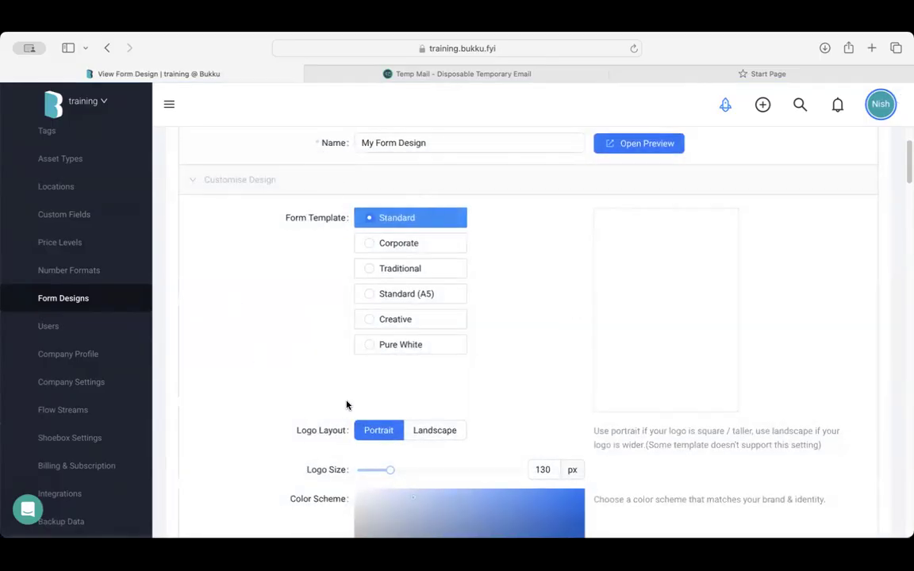
{"action": "scroll", "coordinate": [403, 368], "scroll_direction": "down", "scroll_amount": 5}
{"action": "scroll", "coordinate": [403, 367], "scroll_direction": "down", "scroll_amount": 10}
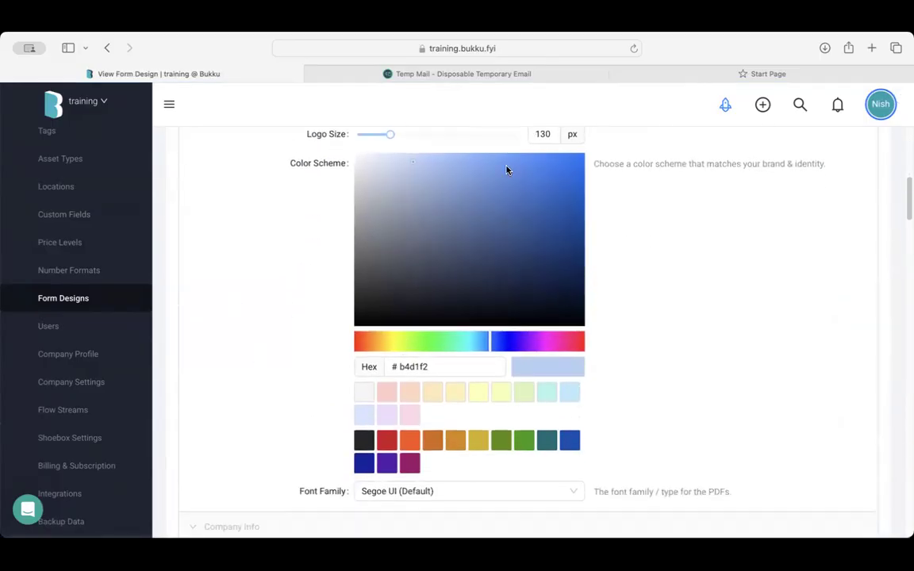
{"action": "scroll", "coordinate": [431, 333], "scroll_direction": "down", "scroll_amount": 15}
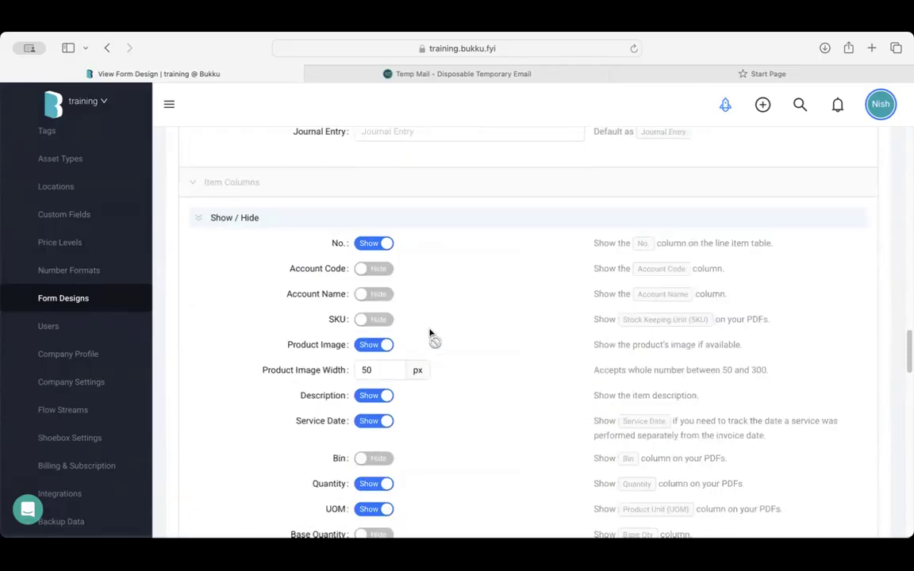
{"action": "scroll", "coordinate": [431, 333], "scroll_direction": "up", "scroll_amount": 20}
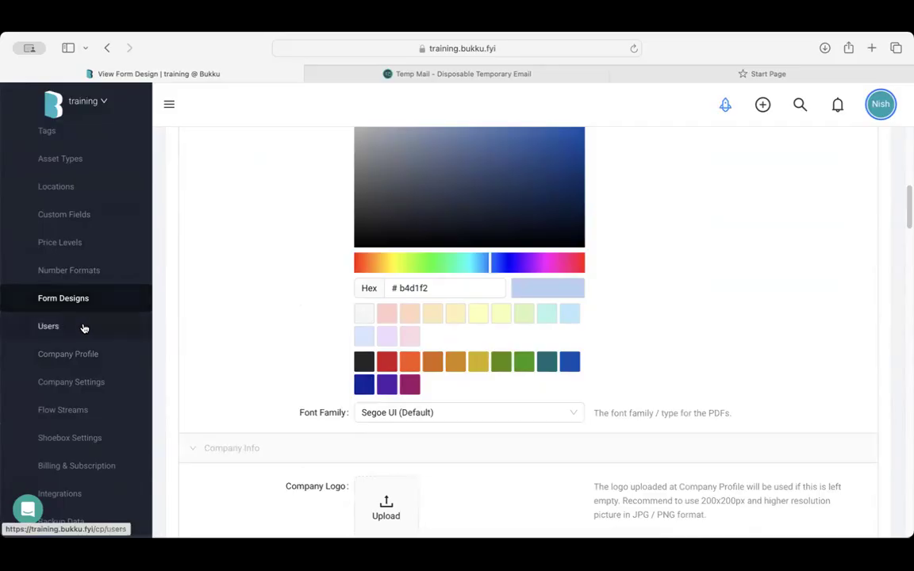
Open the Users settings, start inviting a new user, and go to the email address field
{"action": "left_click", "coordinate": [83, 327]}
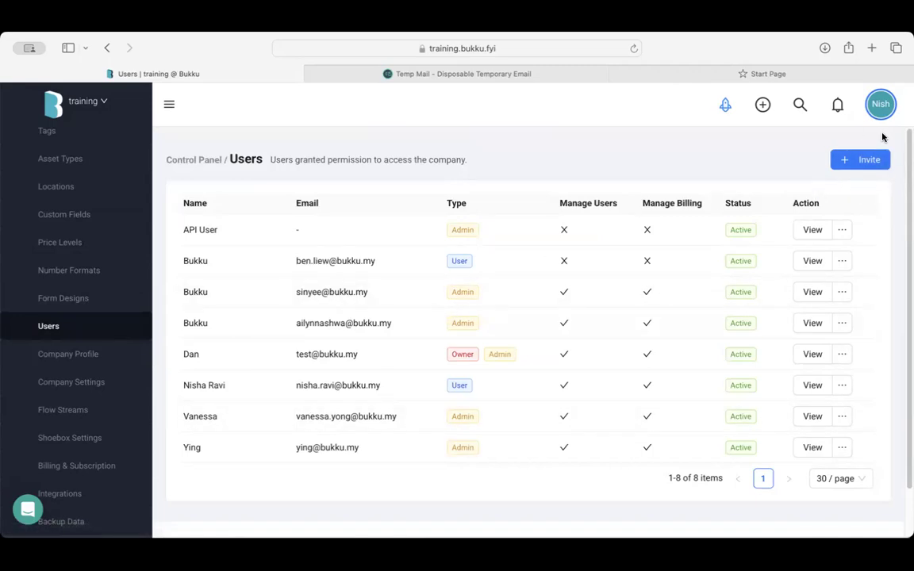
{"action": "left_click", "coordinate": [859, 161]}
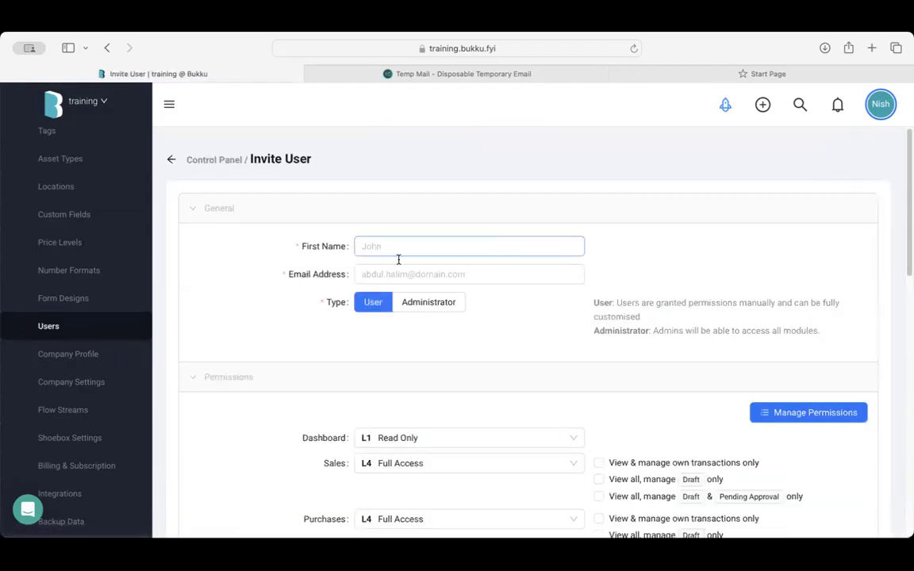
{"action": "left_click", "coordinate": [381, 277]}
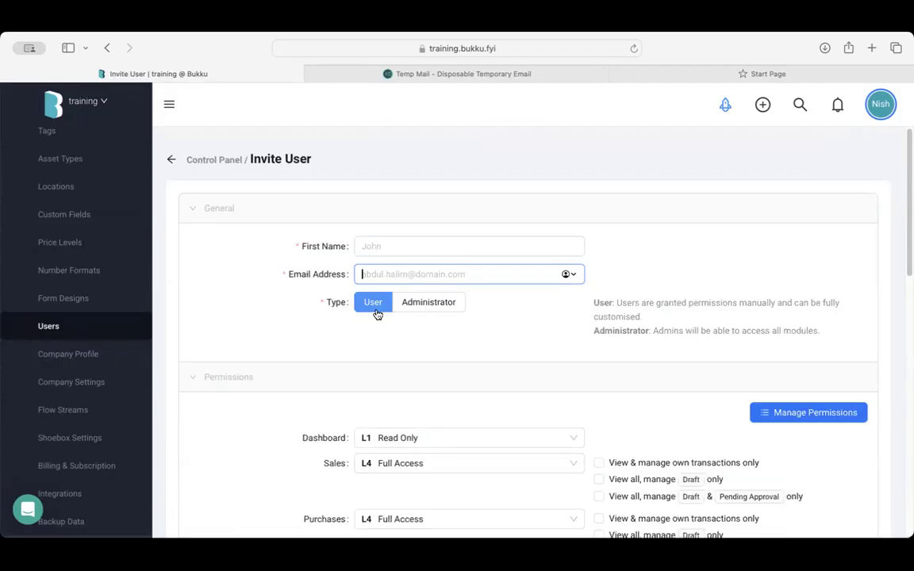
Switch the new user's type to Administrator and back to User to compare the rights of each type
{"action": "left_click", "coordinate": [373, 309]}
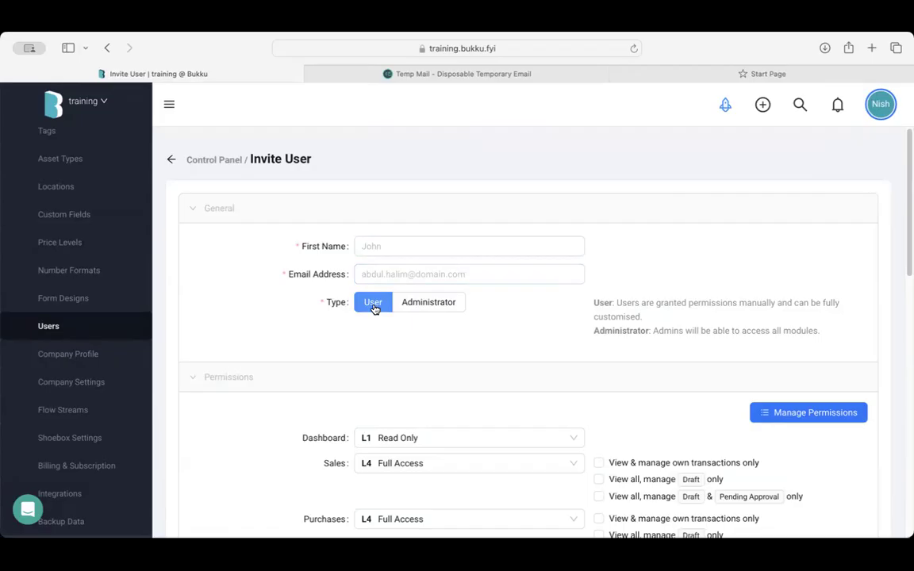
{"action": "left_click", "coordinate": [411, 308]}
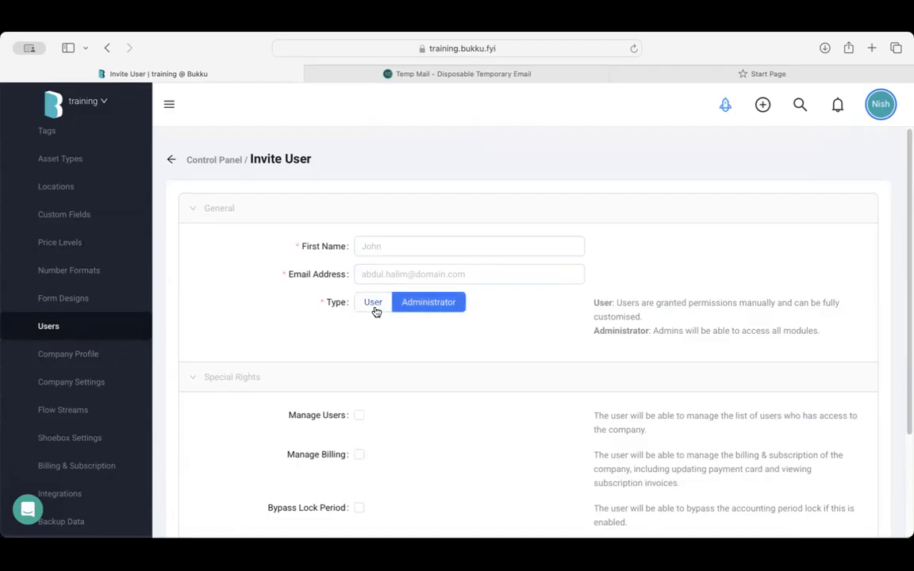
{"action": "scroll", "coordinate": [370, 306], "scroll_direction": "down", "scroll_amount": 2}
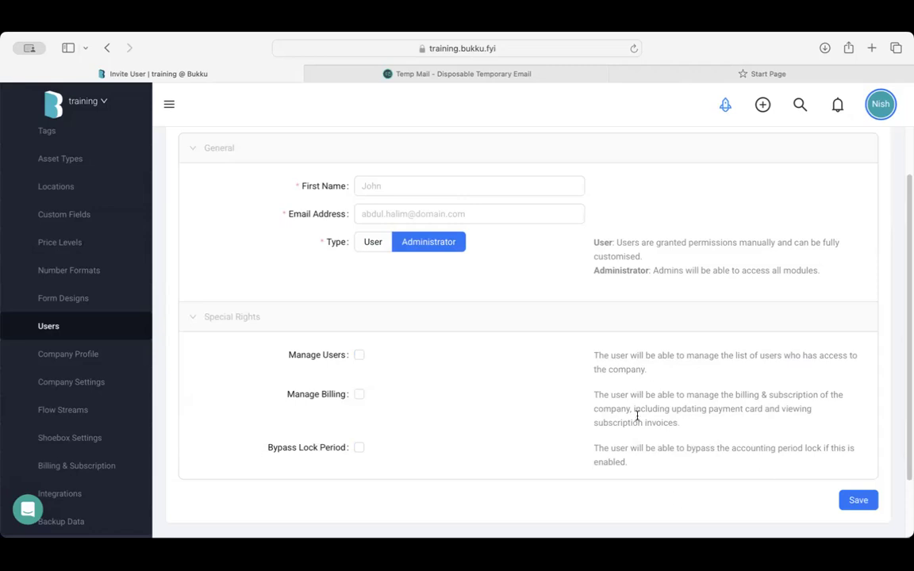
{"action": "left_click", "coordinate": [367, 251]}
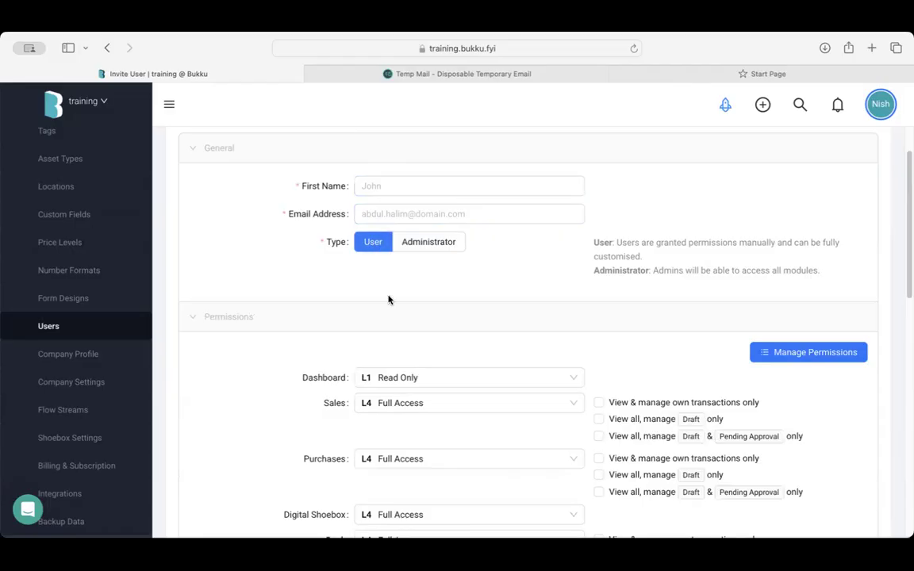
Try limiting the new user's permissions to Sales without Delivery Orders and Credit Notes, and discard the selection
{"action": "scroll", "coordinate": [387, 300], "scroll_direction": "down", "scroll_amount": 4}
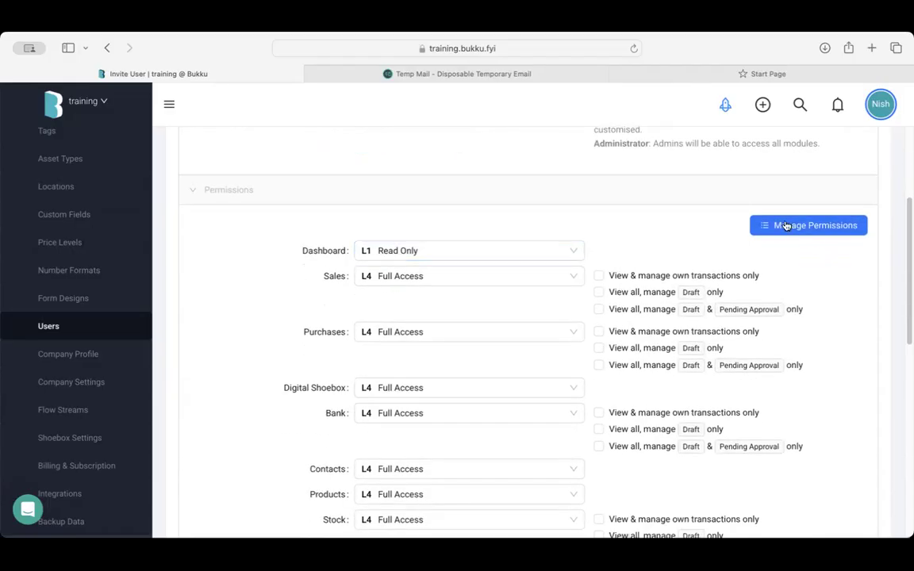
{"action": "left_click", "coordinate": [785, 226]}
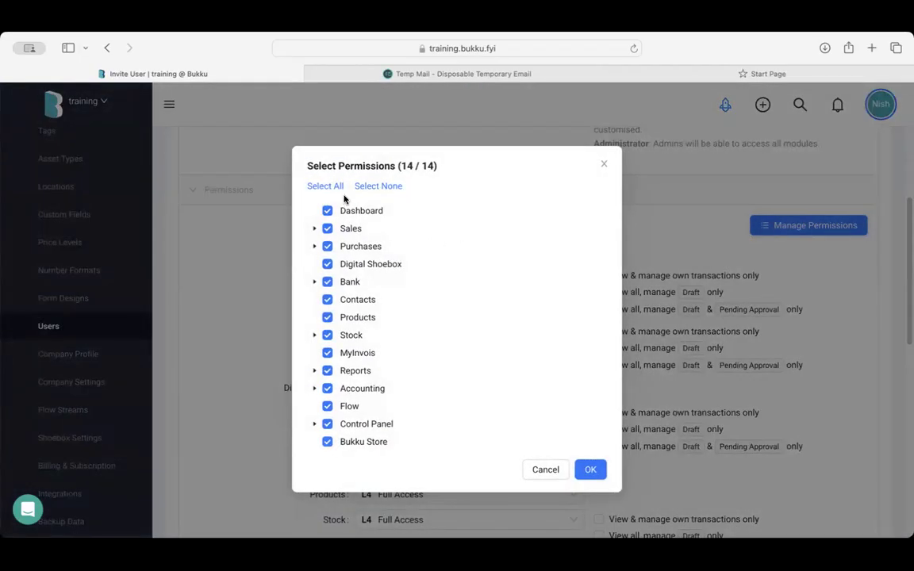
{"action": "left_click", "coordinate": [378, 185]}
{"action": "left_click", "coordinate": [315, 229]}
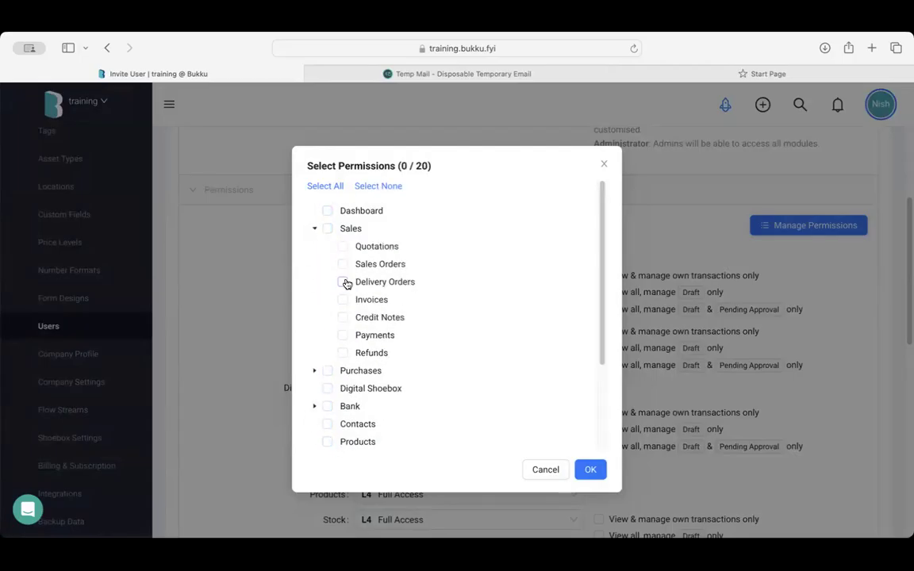
{"action": "left_click", "coordinate": [343, 247]}
{"action": "left_click", "coordinate": [325, 229]}
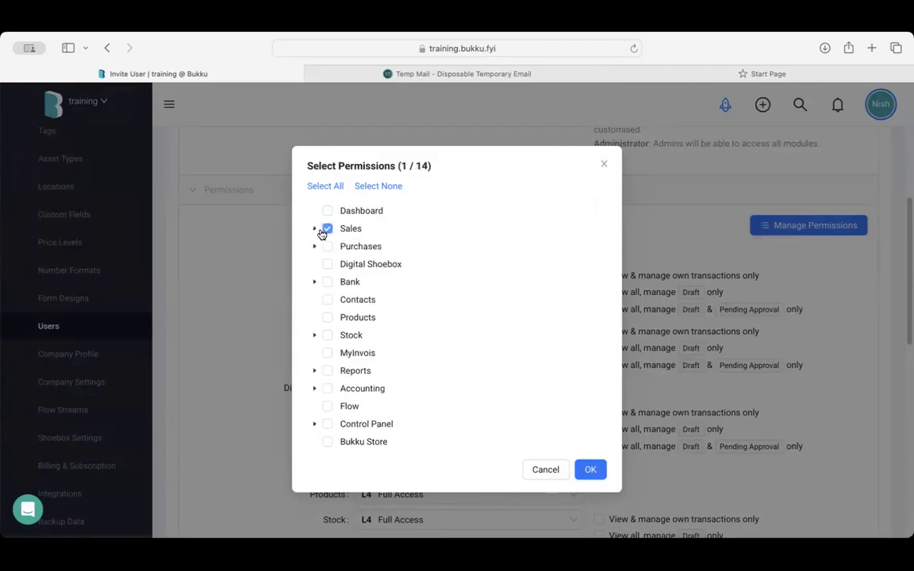
{"action": "left_click", "coordinate": [326, 231]}
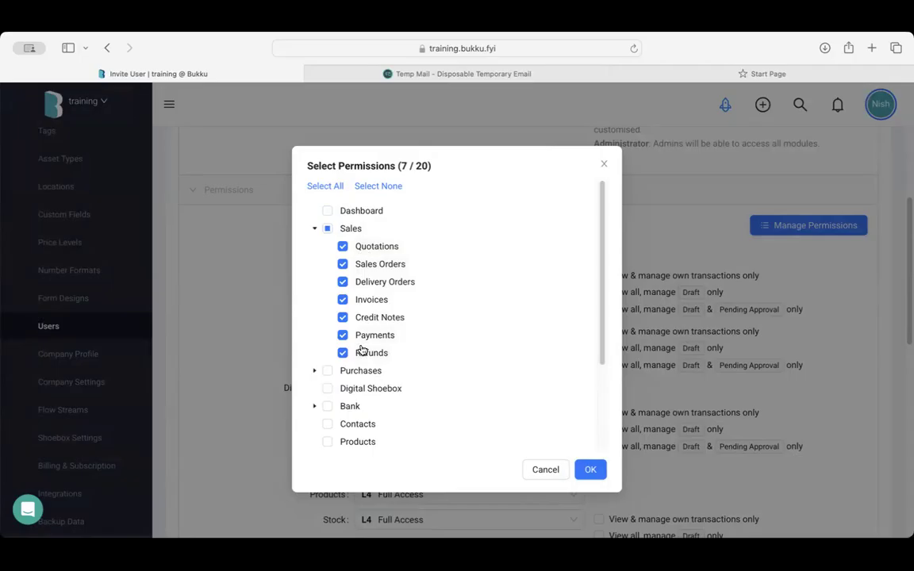
{"action": "left_click", "coordinate": [342, 285]}
{"action": "left_click", "coordinate": [342, 317]}
{"action": "scroll", "coordinate": [367, 386], "scroll_direction": "down", "scroll_amount": 2}
{"action": "scroll", "coordinate": [373, 318], "scroll_direction": "down", "scroll_amount": 2}
{"action": "scroll", "coordinate": [378, 261], "scroll_direction": "up", "scroll_amount": 5}
{"action": "left_click", "coordinate": [604, 163]}
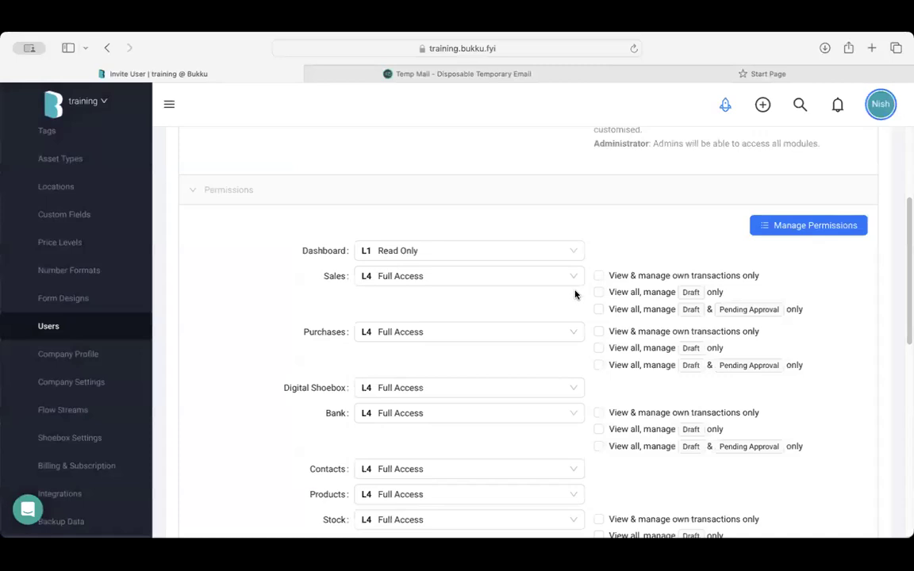
Try the Sales restrictions for own transactions, Draft, and Draft & Pending Approval only, and clear them again
{"action": "scroll", "coordinate": [577, 292], "scroll_direction": "down", "scroll_amount": 1}
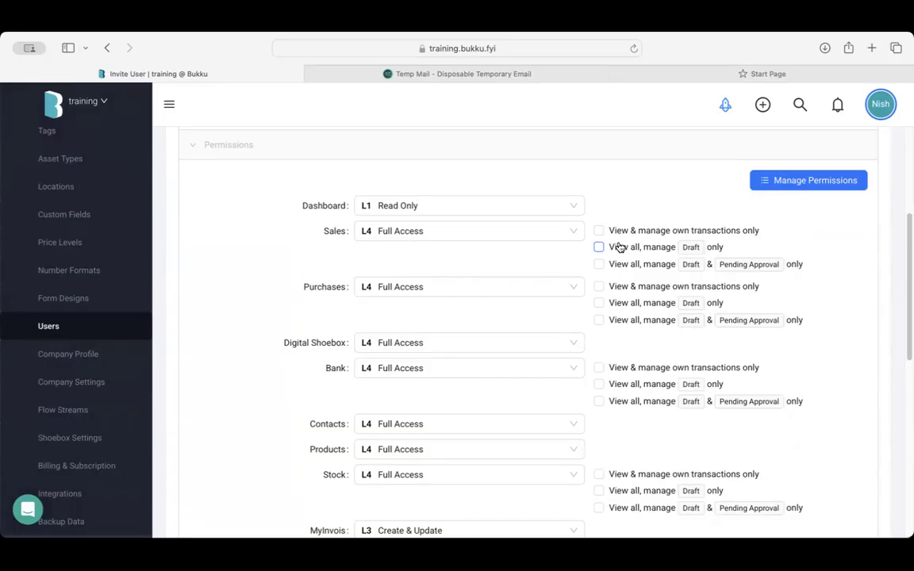
{"action": "left_click", "coordinate": [616, 232]}
{"action": "left_click", "coordinate": [622, 231]}
{"action": "left_click", "coordinate": [608, 248]}
{"action": "left_click", "coordinate": [606, 248]}
{"action": "left_click", "coordinate": [601, 266]}
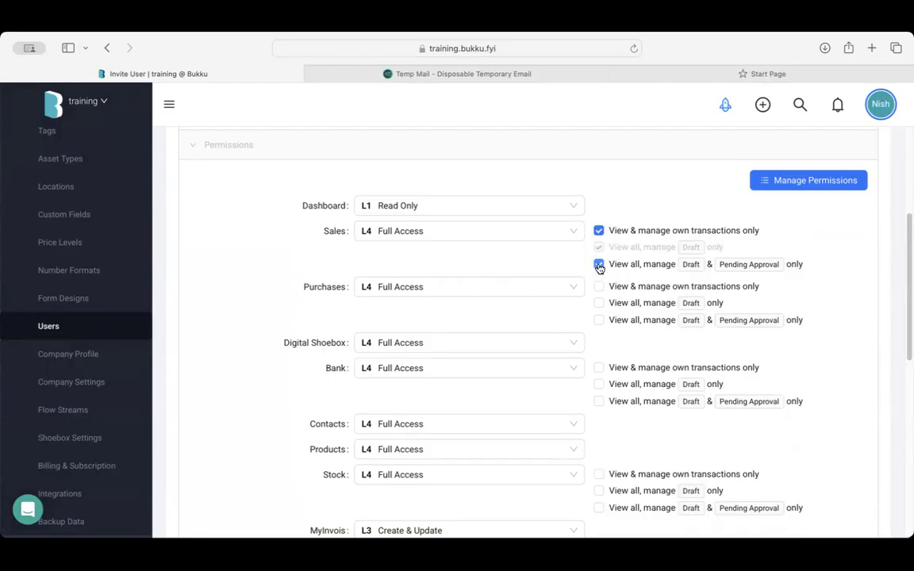
{"action": "left_click", "coordinate": [599, 265]}
{"action": "left_click", "coordinate": [599, 231]}
Try the Sales access levels Read Only, Create, and Create & Update for the new user, and return it to Full Access
{"action": "left_click", "coordinate": [443, 239]}
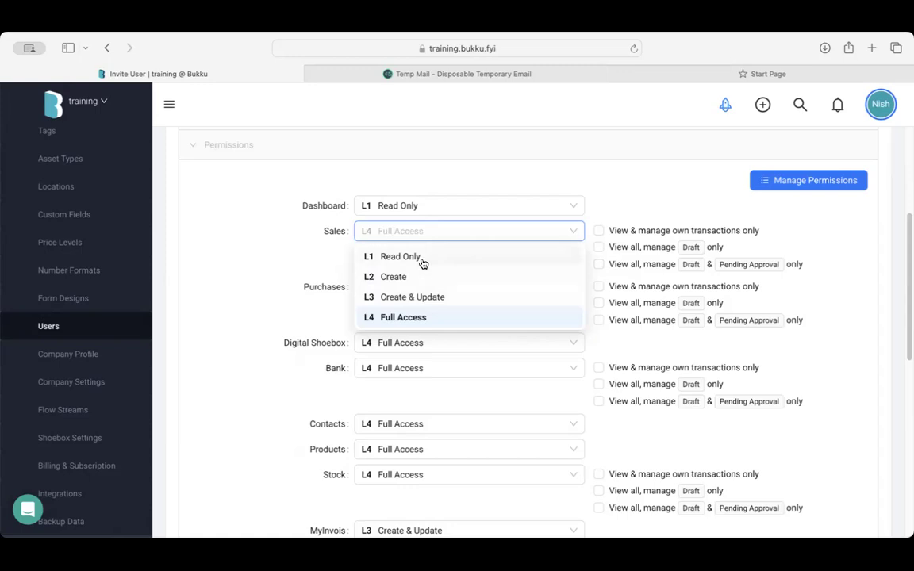
{"action": "left_click", "coordinate": [423, 259]}
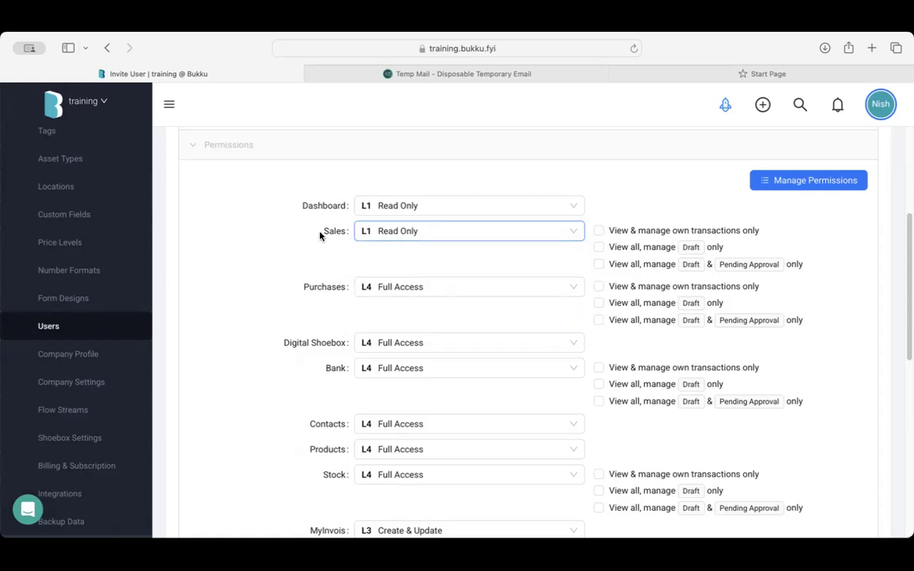
{"action": "scroll", "coordinate": [48, 278], "scroll_direction": "up", "scroll_amount": 10}
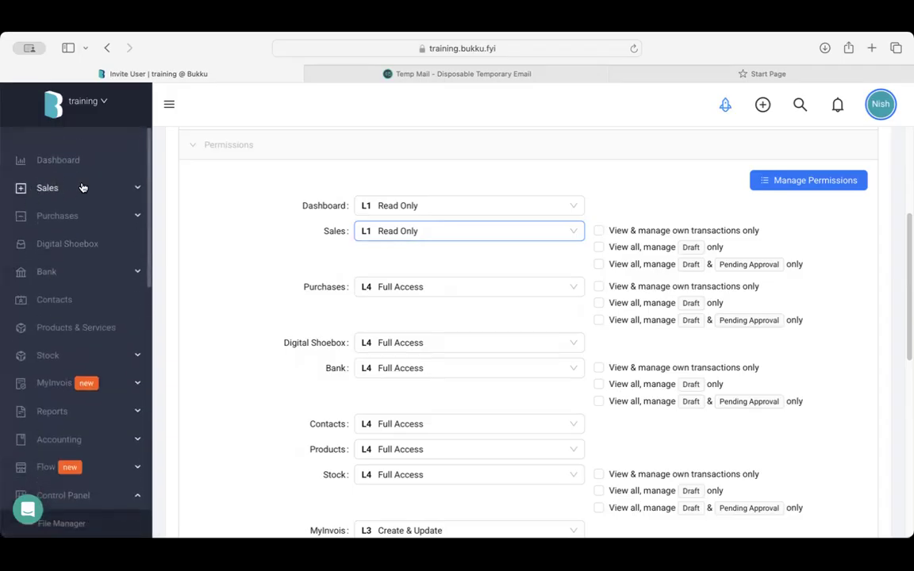
{"action": "left_click", "coordinate": [432, 230]}
{"action": "left_click", "coordinate": [411, 272]}
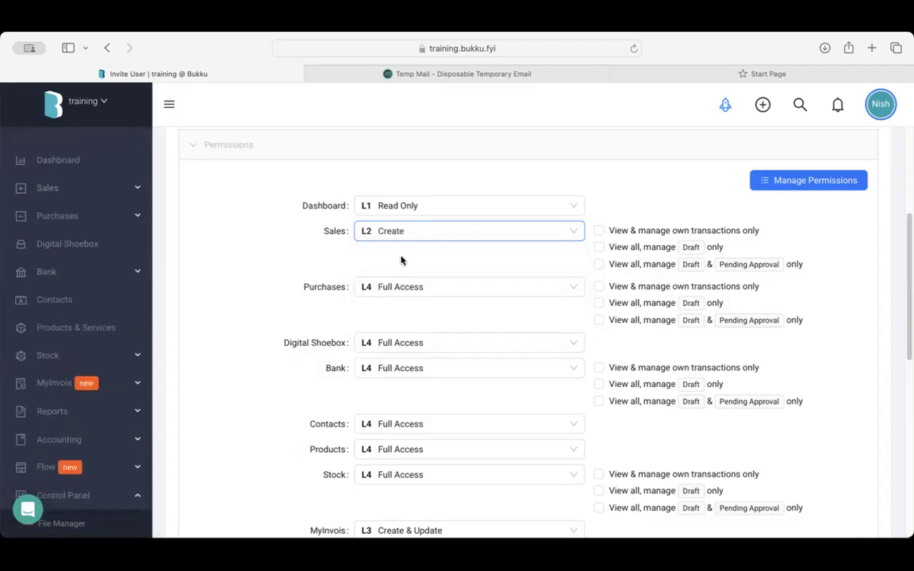
{"action": "left_click", "coordinate": [397, 236]}
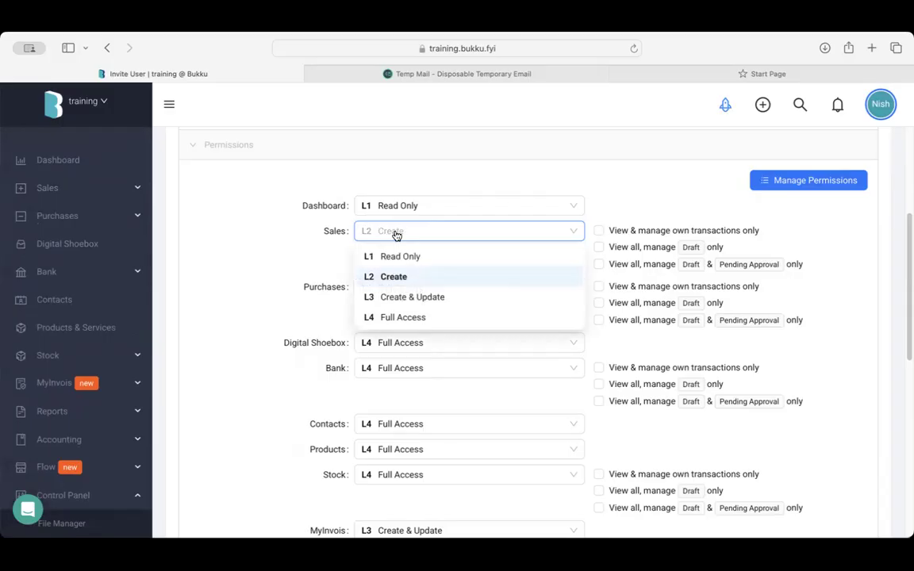
{"action": "left_click", "coordinate": [378, 235]}
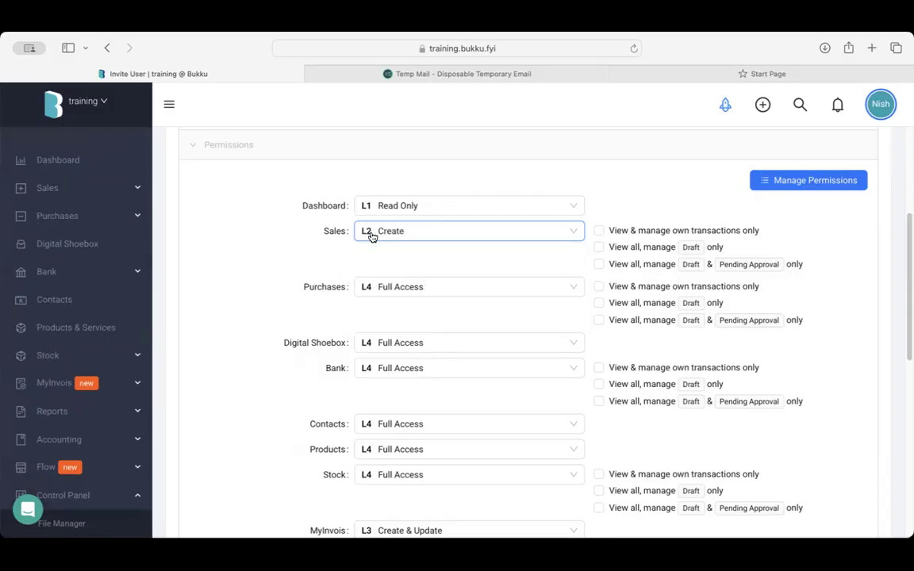
{"action": "left_click", "coordinate": [375, 233]}
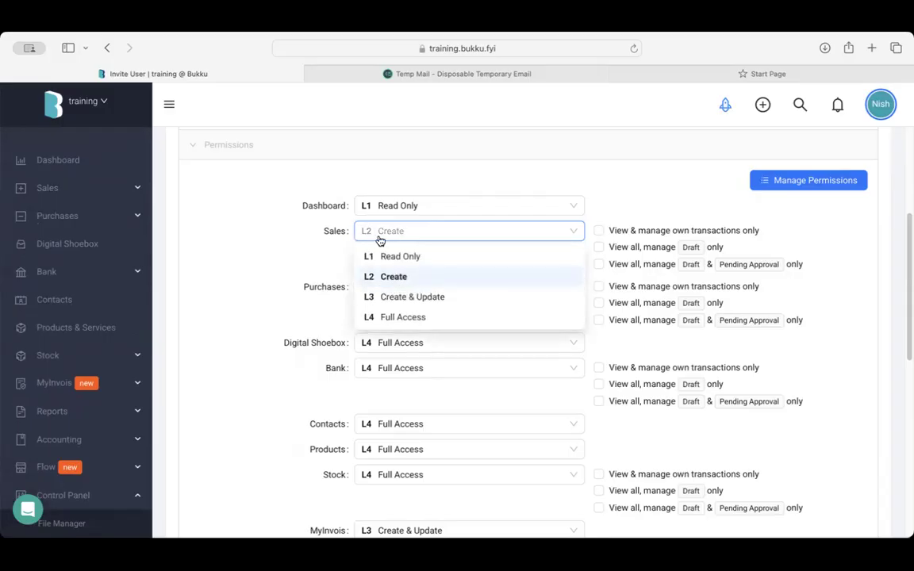
{"action": "left_click", "coordinate": [382, 295]}
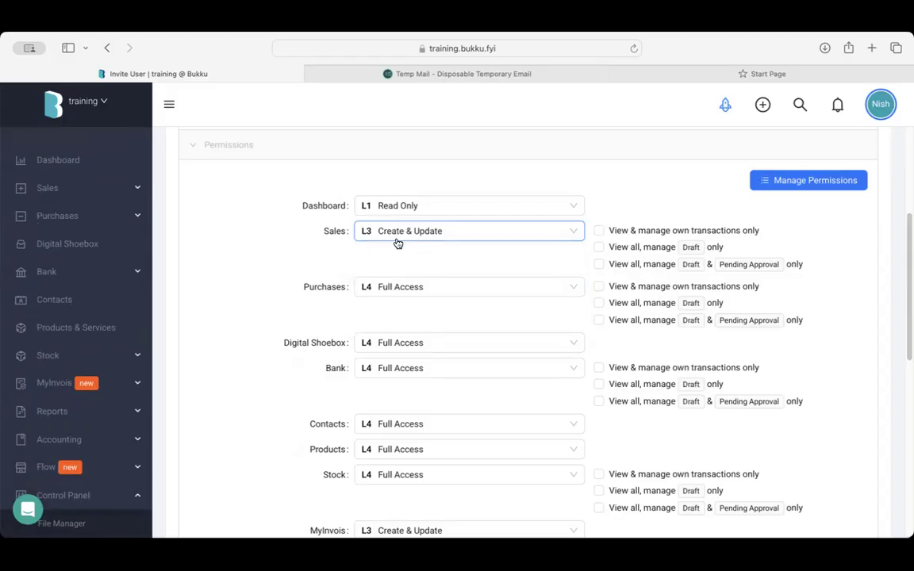
{"action": "left_click", "coordinate": [399, 234]}
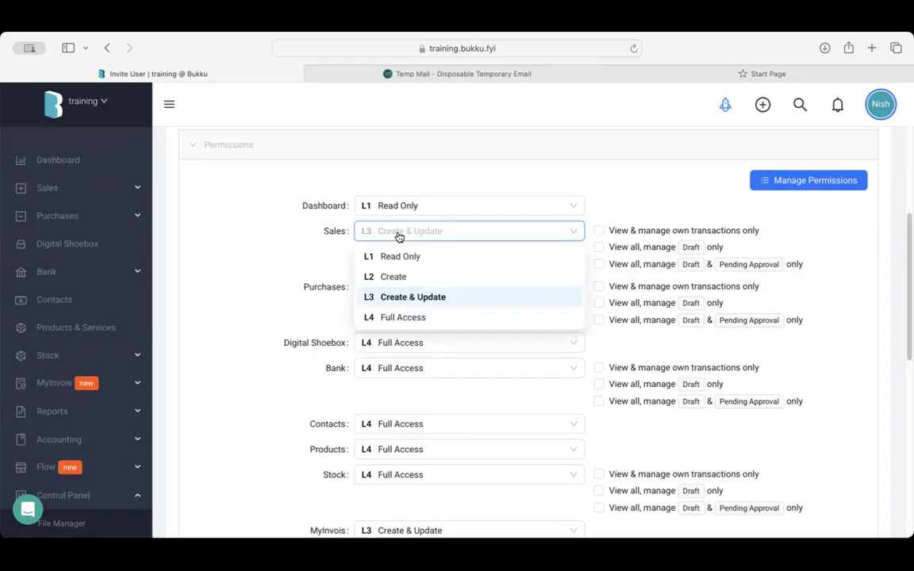
{"action": "left_click", "coordinate": [391, 318]}
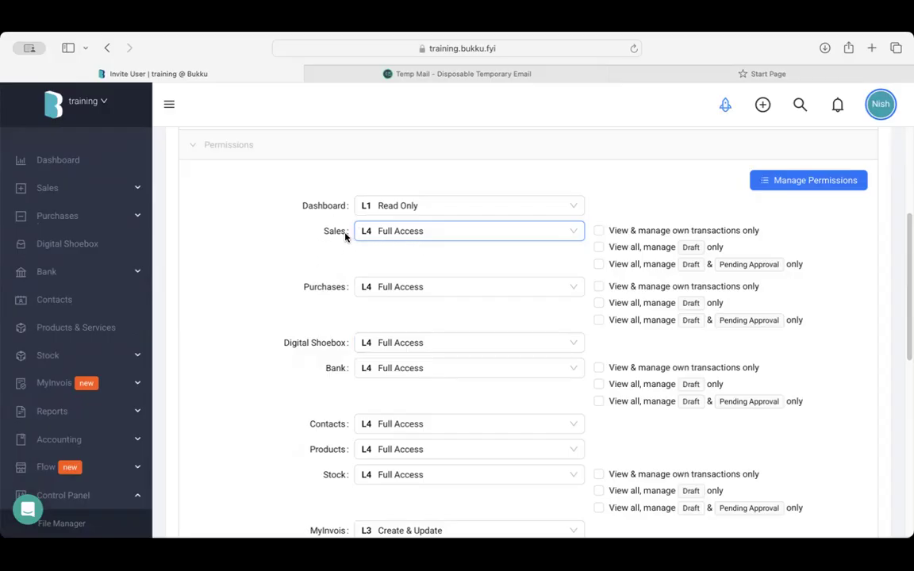
Open the Billing & Subscription settings and examine the current plan, its status, and the usage quotas
{"action": "scroll", "coordinate": [345, 236], "scroll_direction": "down", "scroll_amount": 6}
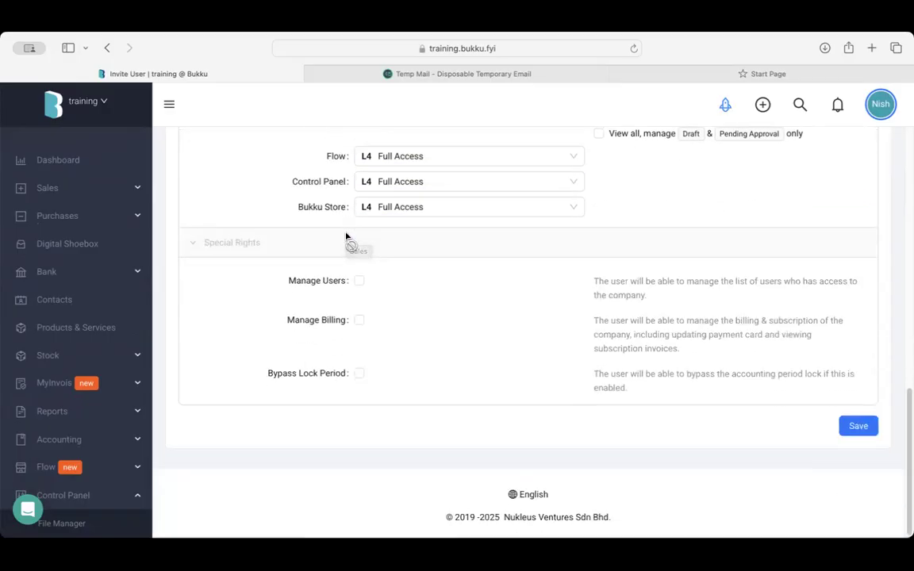
{"action": "scroll", "coordinate": [345, 236], "scroll_direction": "up", "scroll_amount": 9}
{"action": "scroll", "coordinate": [125, 317], "scroll_direction": "down", "scroll_amount": 5}
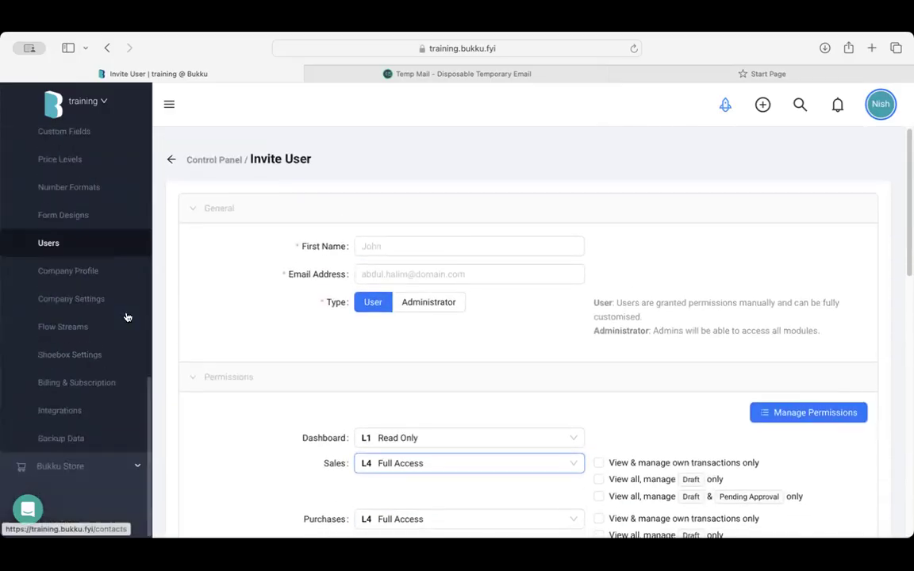
{"action": "left_click", "coordinate": [81, 386]}
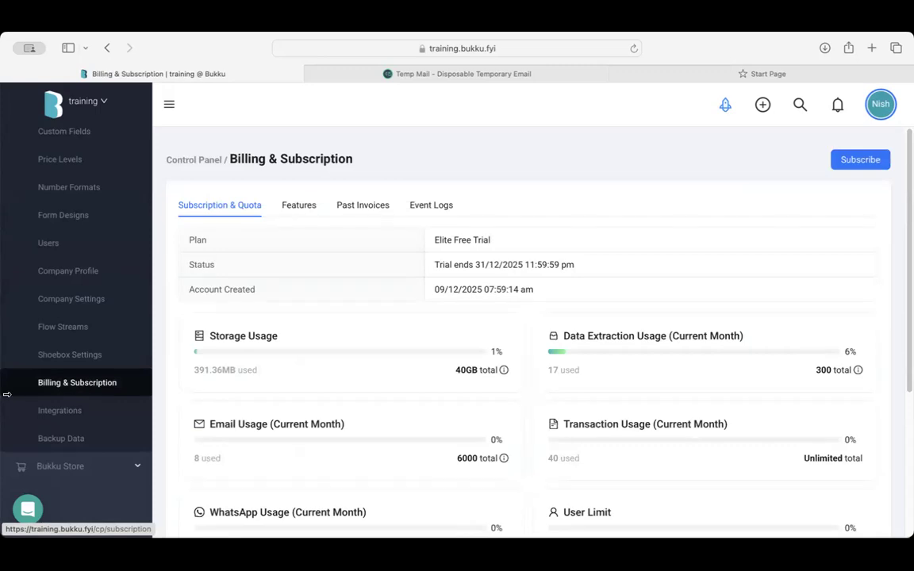
{"action": "scroll", "coordinate": [425, 346], "scroll_direction": "down", "scroll_amount": 3}
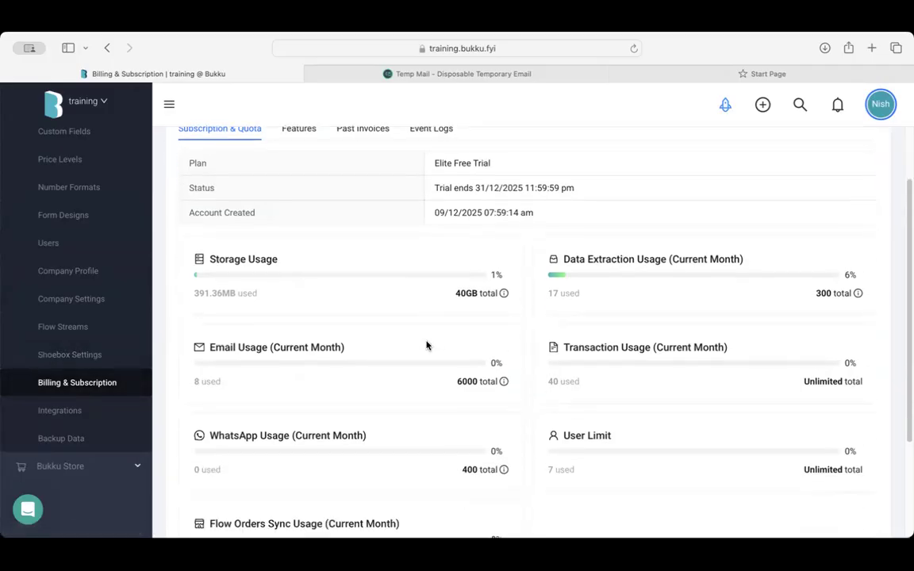
{"action": "scroll", "coordinate": [669, 348], "scroll_direction": "up", "scroll_amount": 3}
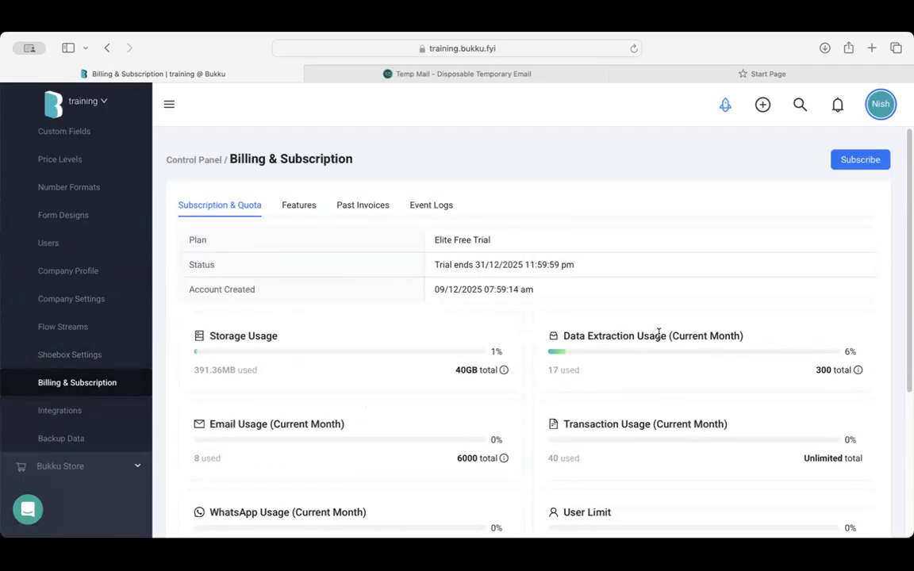
{"action": "scroll", "coordinate": [336, 275], "scroll_direction": "down", "scroll_amount": 3}
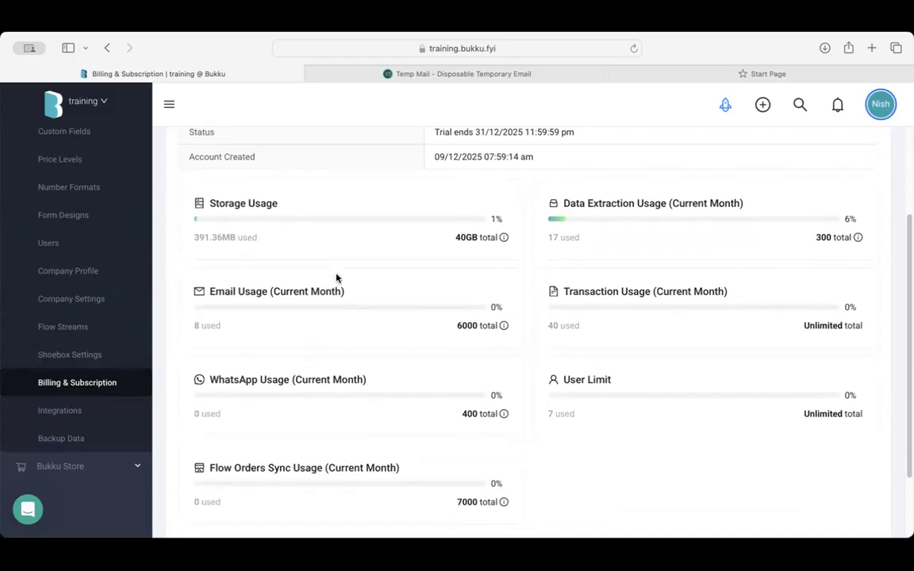
{"action": "scroll", "coordinate": [555, 272], "scroll_direction": "up", "scroll_amount": 3}
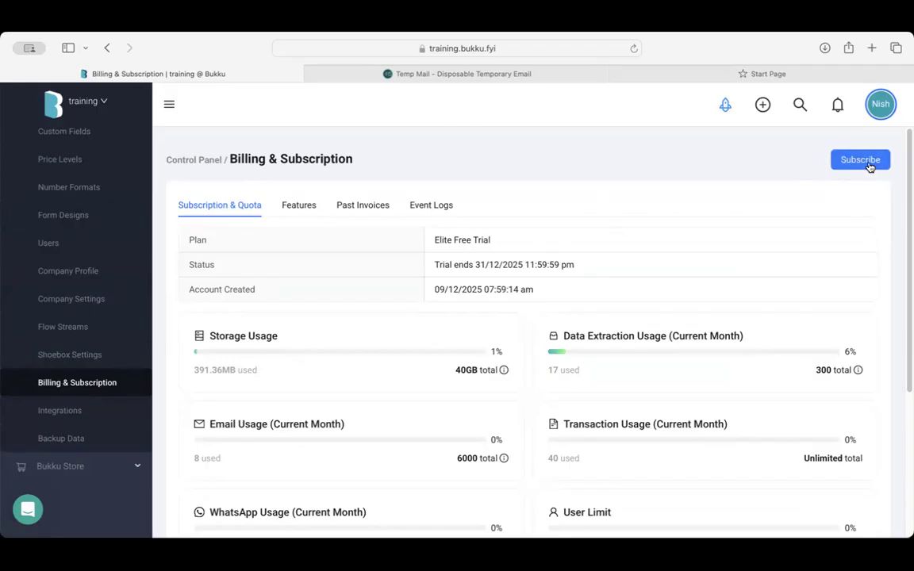
Review the monthly subscription plans and add-on packs without subscribing, and check the past invoices
{"action": "scroll", "coordinate": [396, 389], "scroll_direction": "down", "scroll_amount": 5}
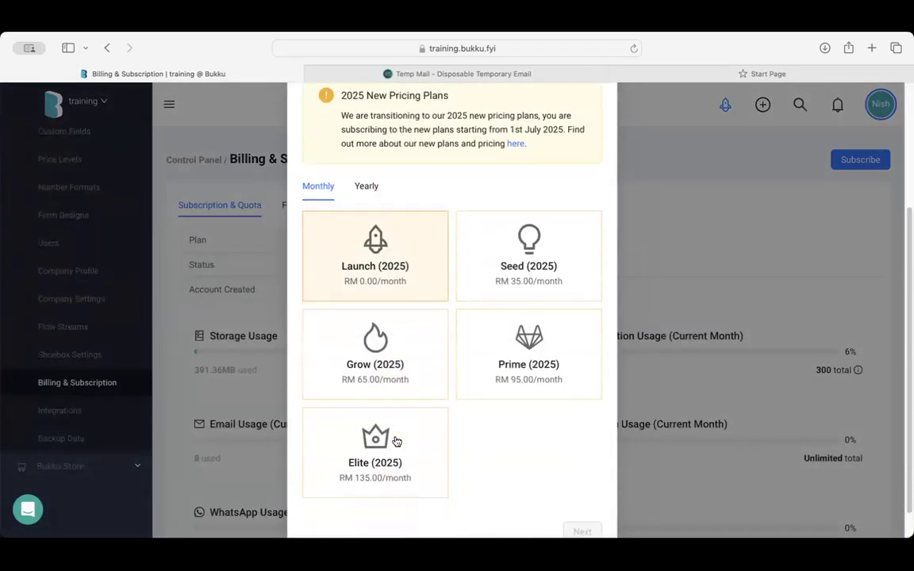
{"action": "scroll", "coordinate": [415, 369], "scroll_direction": "up", "scroll_amount": 3}
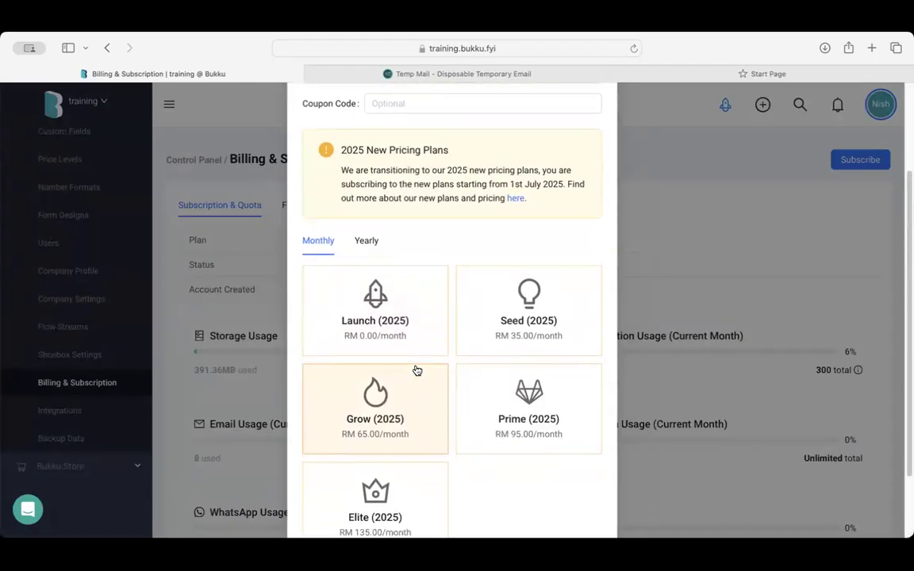
{"action": "scroll", "coordinate": [401, 300], "scroll_direction": "down", "scroll_amount": 5}
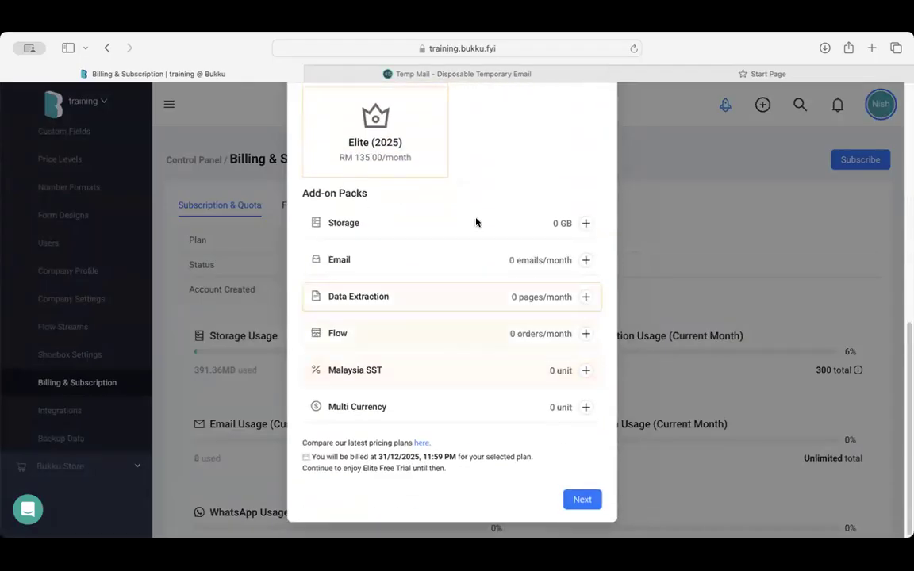
{"action": "scroll", "coordinate": [482, 379], "scroll_direction": "up", "scroll_amount": 10}
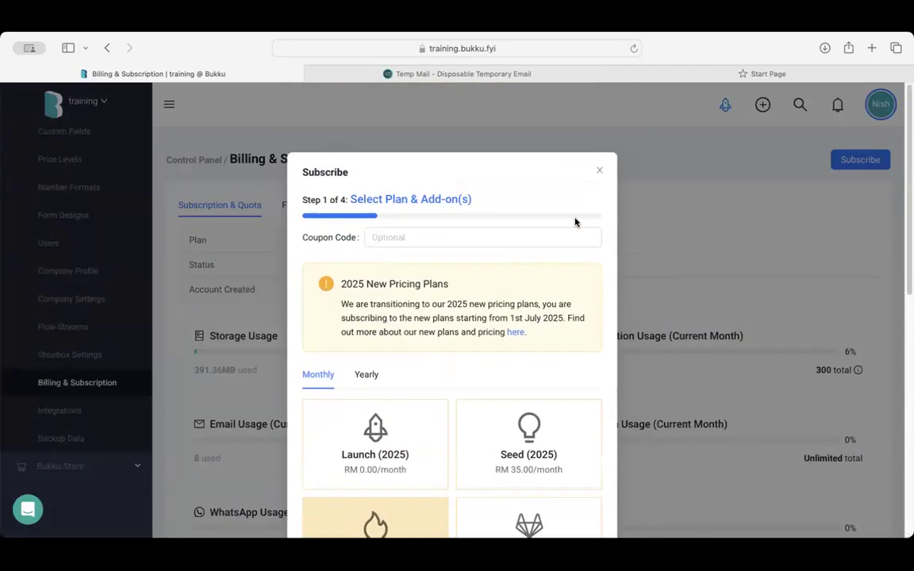
{"action": "left_click", "coordinate": [600, 165]}
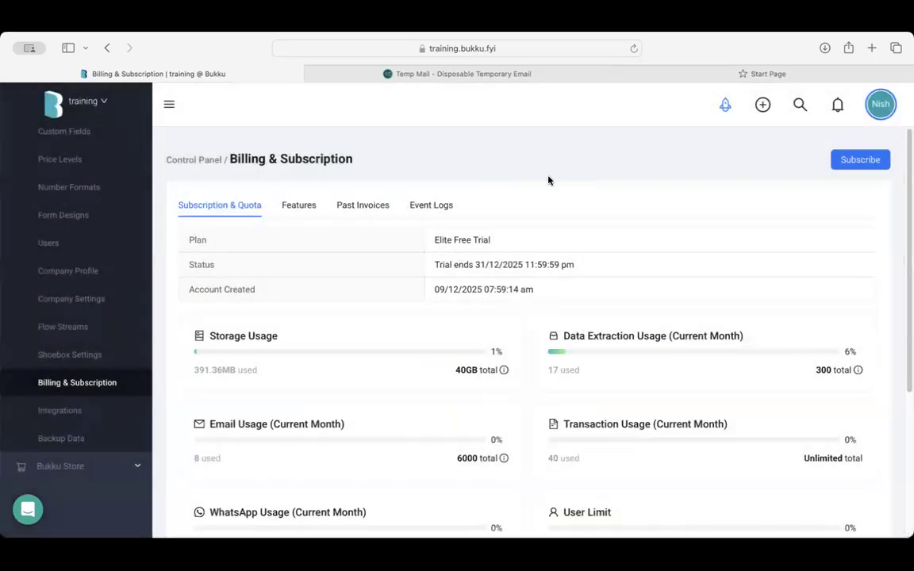
{"action": "left_click", "coordinate": [373, 207]}
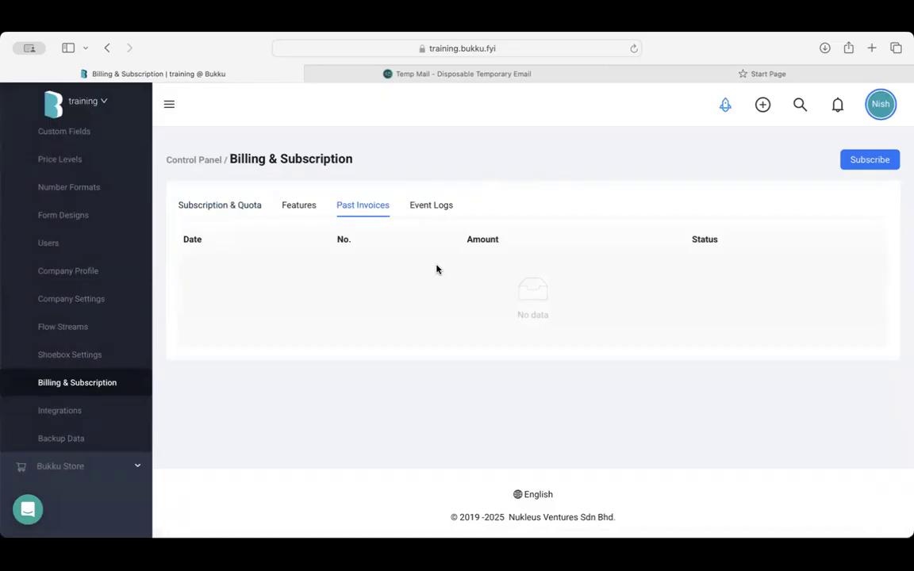
{"action": "left_click", "coordinate": [244, 206]}
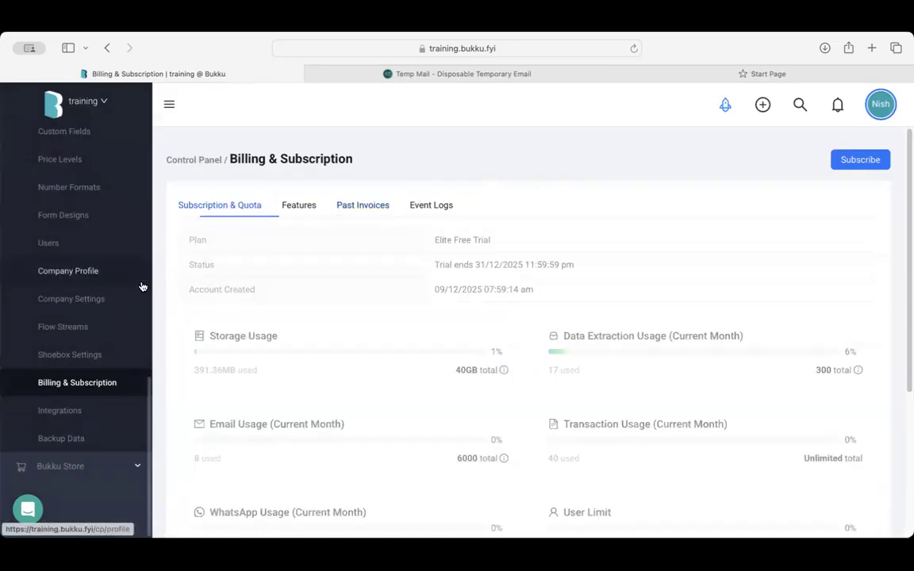
Leave the Control Panel settings and open the list of sales quotations
{"action": "scroll", "coordinate": [112, 288], "scroll_direction": "up", "scroll_amount": 5}
{"action": "left_click", "coordinate": [89, 227]}
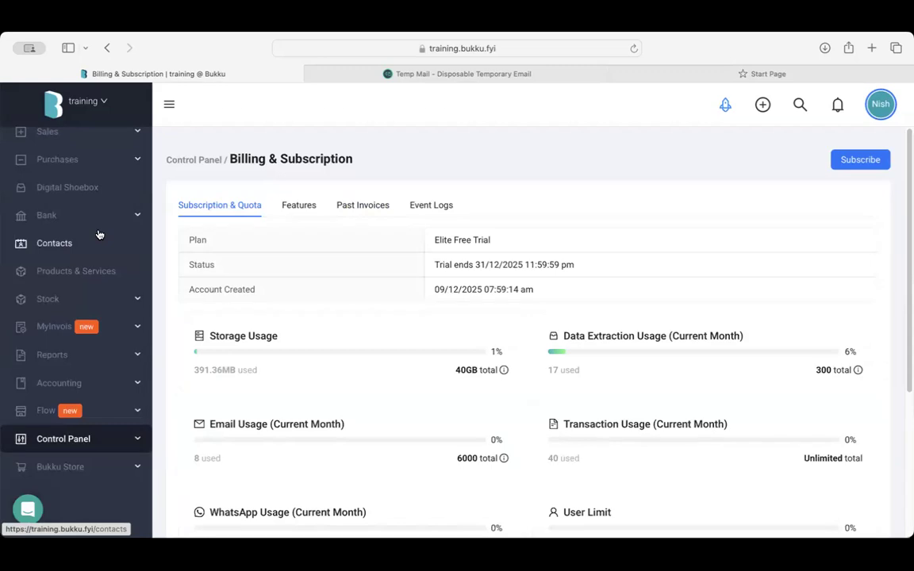
{"action": "scroll", "coordinate": [100, 235], "scroll_direction": "up", "scroll_amount": 2}
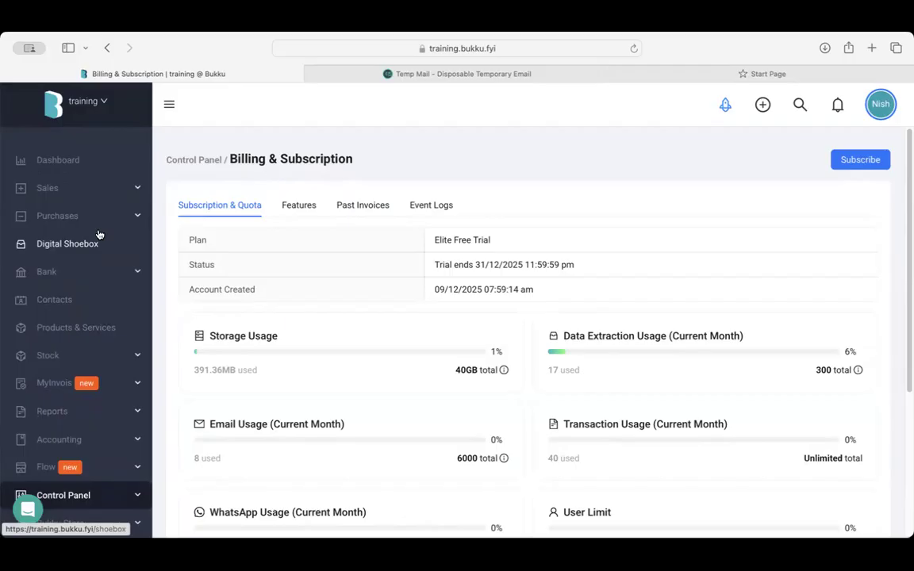
{"action": "left_click", "coordinate": [93, 189]}
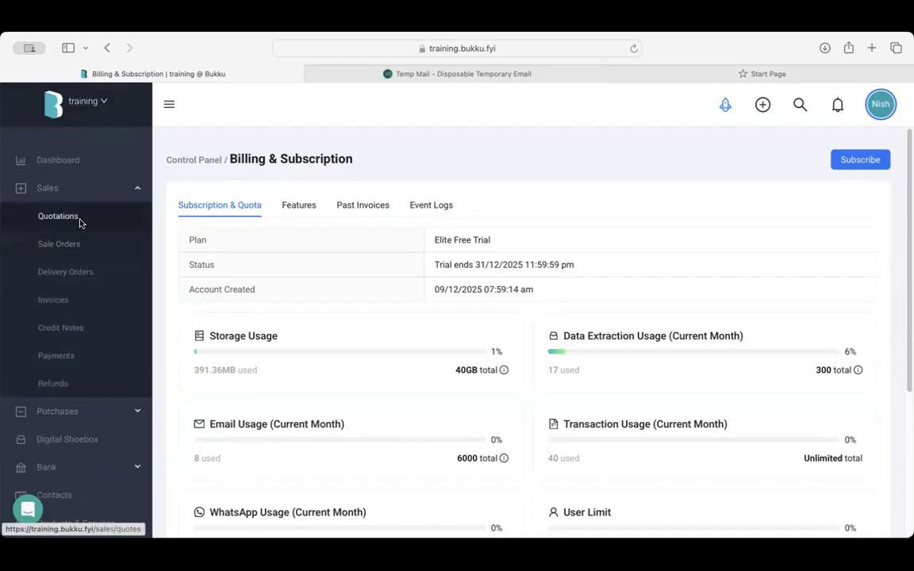
{"action": "left_click", "coordinate": [80, 223]}
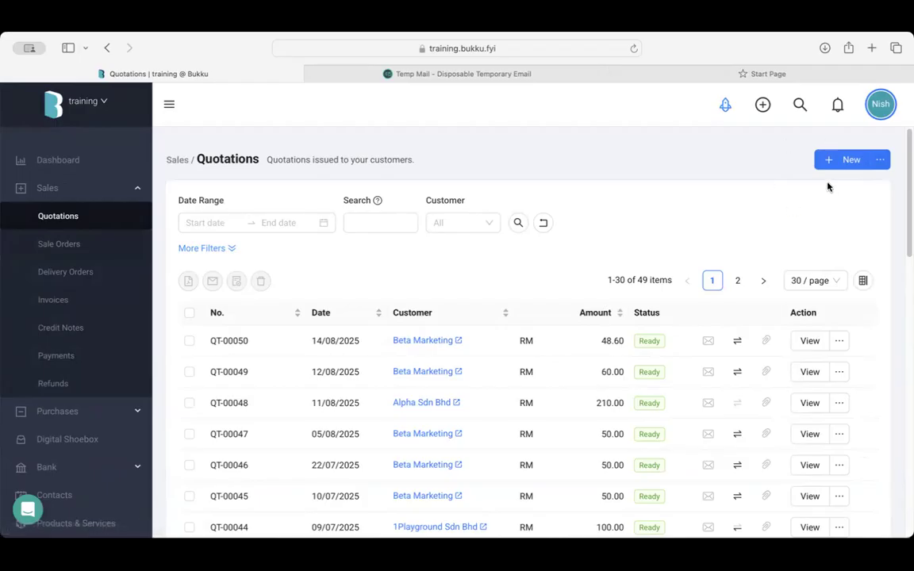
Show the additional filters for the quotations and look through the list of existing quotations
{"action": "left_click", "coordinate": [229, 250]}
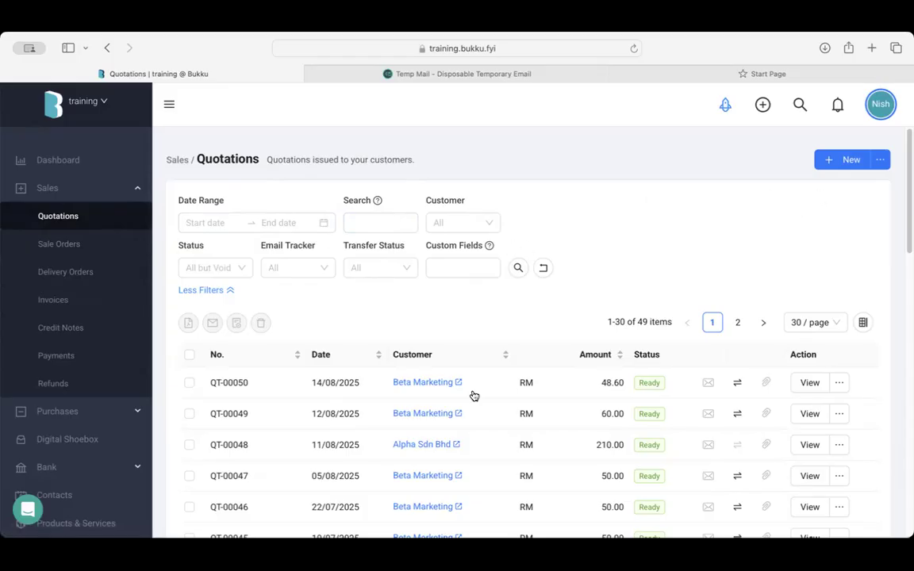
{"action": "scroll", "coordinate": [469, 402], "scroll_direction": "down", "scroll_amount": 10}
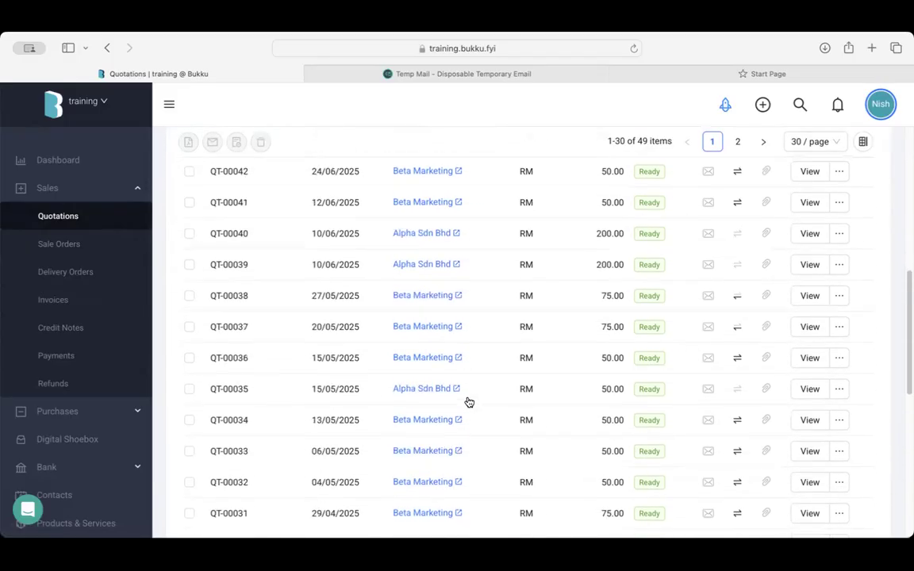
{"action": "scroll", "coordinate": [469, 403], "scroll_direction": "down", "scroll_amount": 3}
{"action": "scroll", "coordinate": [468, 402], "scroll_direction": "up", "scroll_amount": 15}
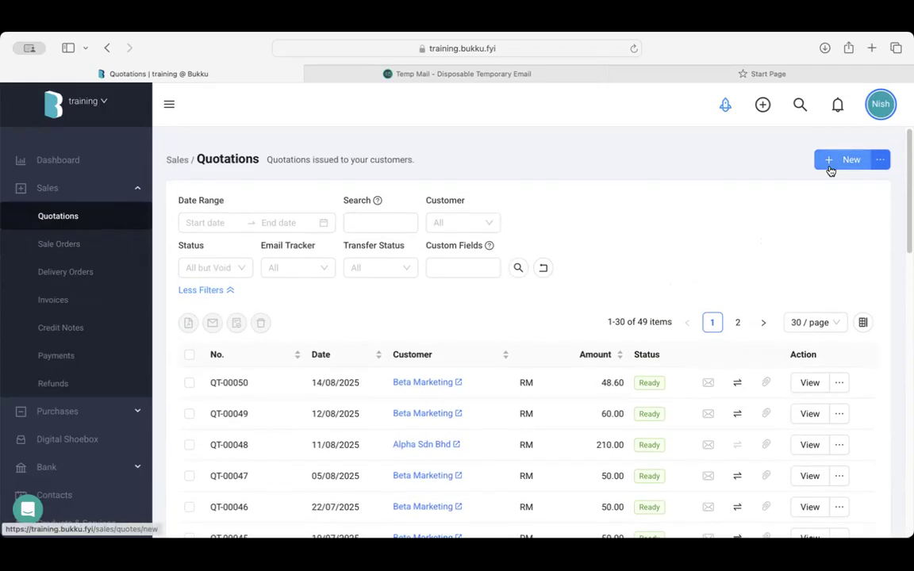
Start a new quotation for the customer Beta Marketing and review its billing, shipping, and general info fields
{"action": "left_click", "coordinate": [830, 169]}
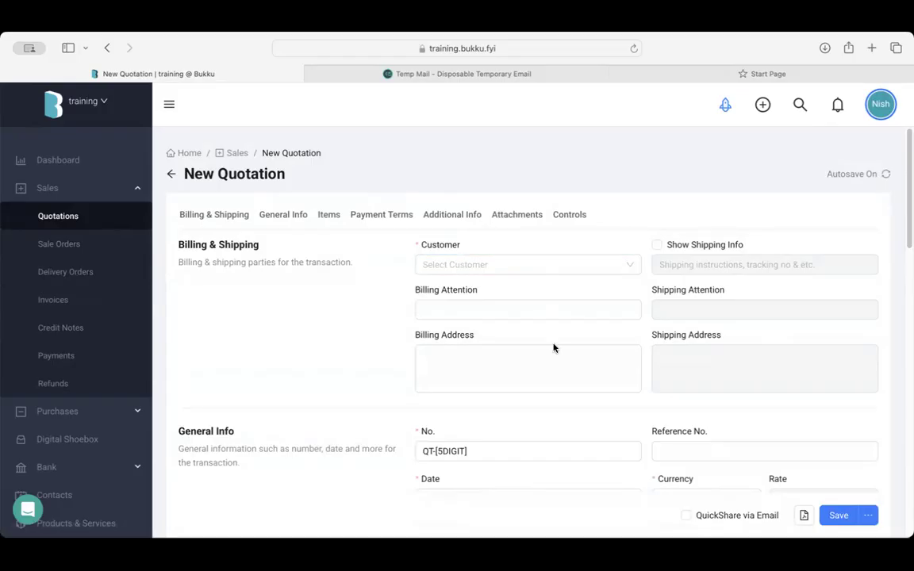
{"action": "left_click", "coordinate": [535, 263]}
{"action": "type", "text": "beta"}
{"action": "left_click", "coordinate": [520, 327]}
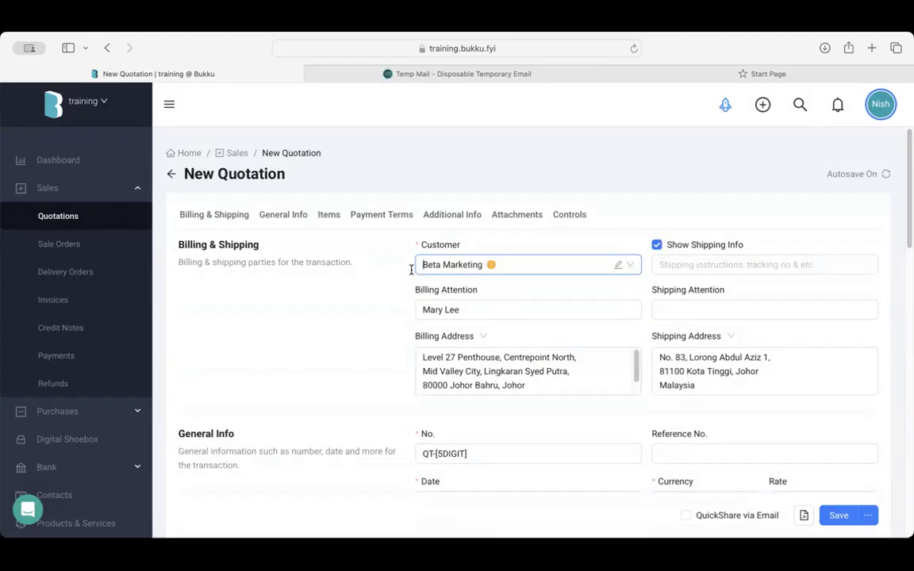
{"action": "scroll", "coordinate": [401, 258], "scroll_direction": "down", "scroll_amount": 2}
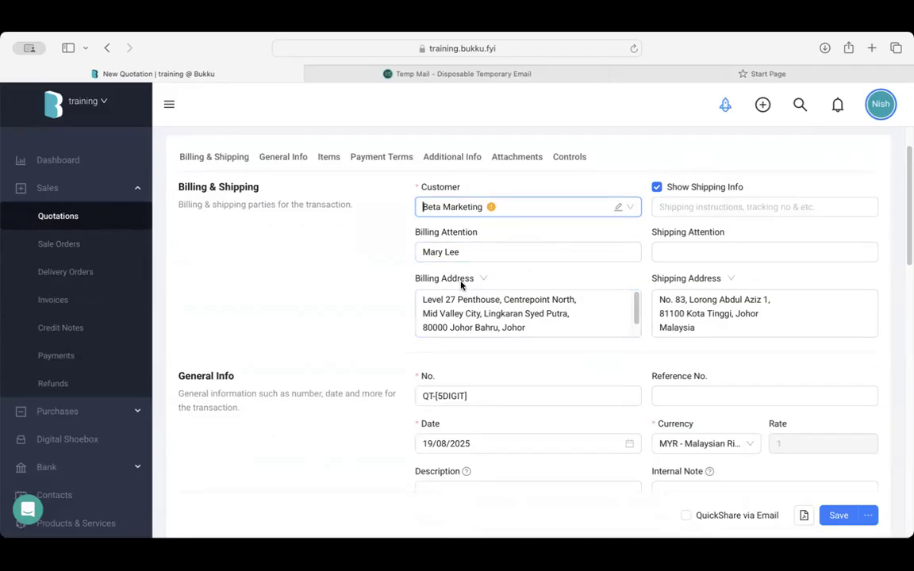
{"action": "scroll", "coordinate": [531, 308], "scroll_direction": "down", "scroll_amount": 1}
{"action": "scroll", "coordinate": [530, 310], "scroll_direction": "up", "scroll_amount": 1}
{"action": "scroll", "coordinate": [388, 327], "scroll_direction": "down", "scroll_amount": 5}
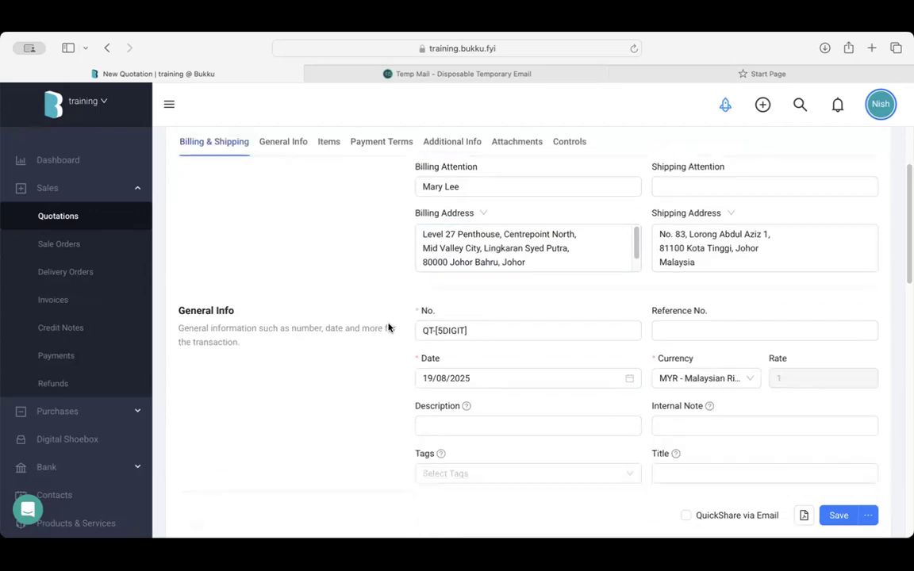
Add the product Water Bottle Pink as an item line on the quotation
{"action": "scroll", "coordinate": [388, 327], "scroll_direction": "down", "scroll_amount": 5}
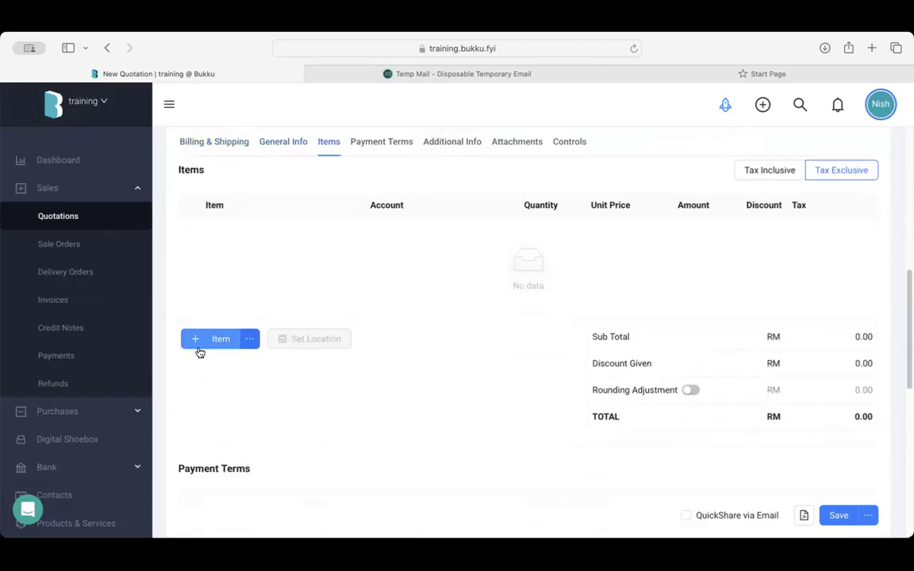
{"action": "left_click", "coordinate": [216, 340]}
{"action": "left_click", "coordinate": [265, 230]}
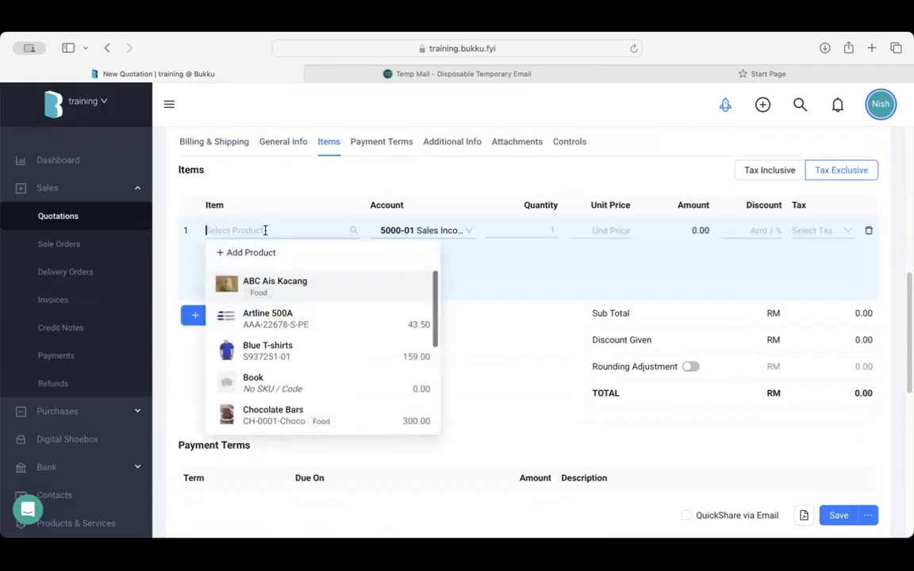
{"action": "type", "text": "water"}
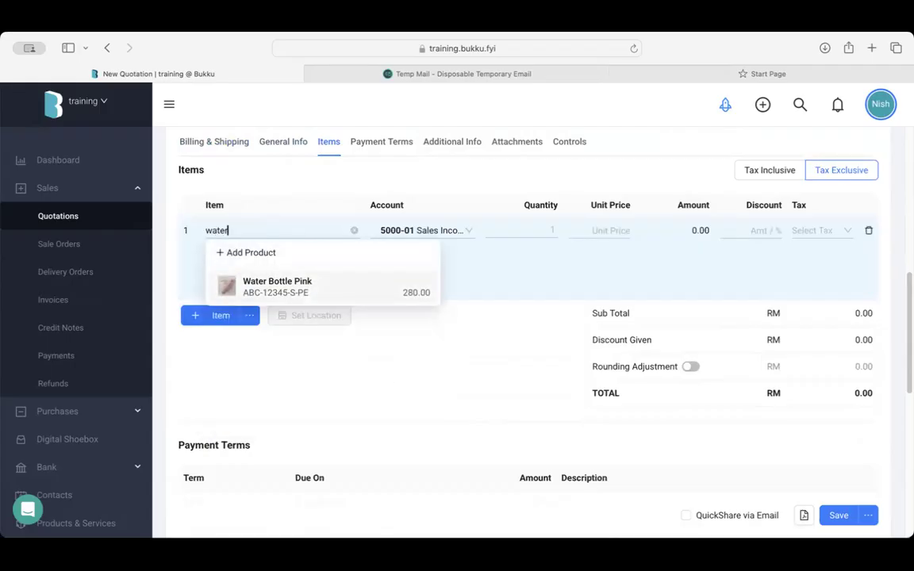
{"action": "left_click", "coordinate": [323, 282]}
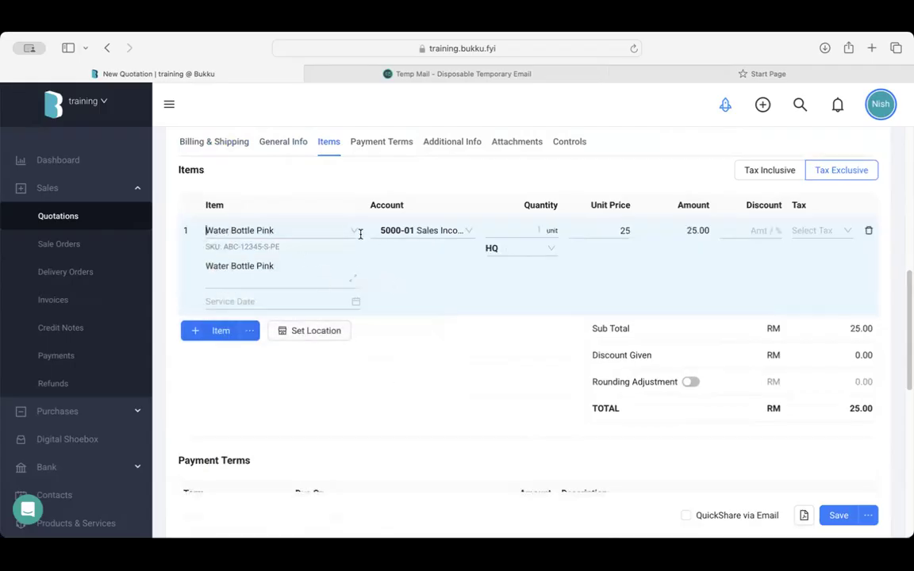
Switch the Water Bottle Pink line's unit of measure to box
{"action": "left_click", "coordinate": [554, 232]}
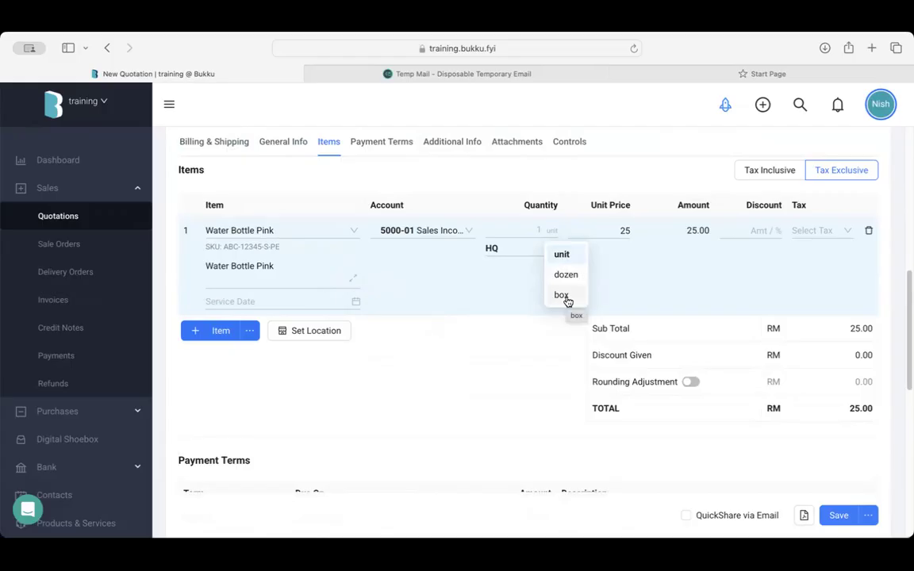
{"action": "left_click", "coordinate": [541, 229]}
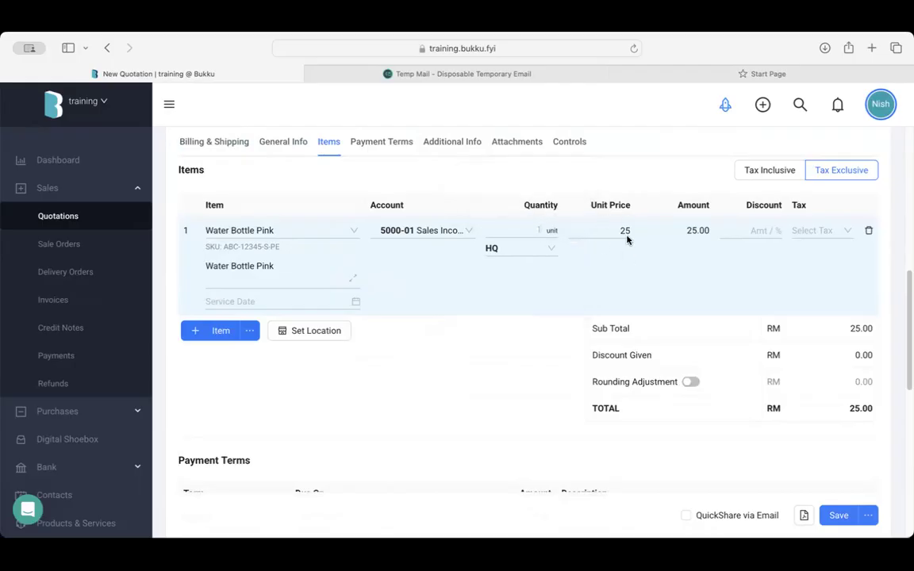
{"action": "left_click", "coordinate": [549, 231]}
{"action": "left_click", "coordinate": [561, 294]}
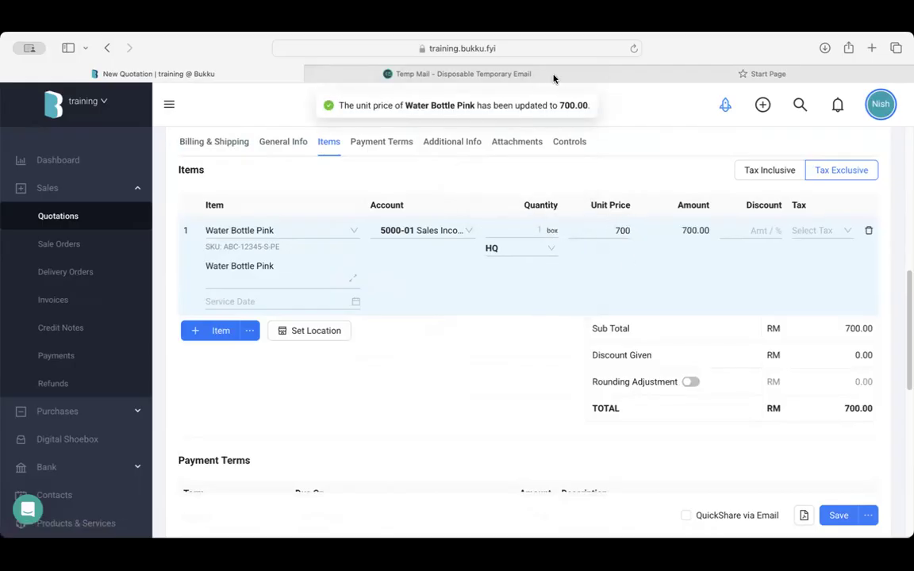
Choose HQ as the Water Bottle Pink stock location and set the quantity to 2 with unit as the measure
{"action": "left_click", "coordinate": [540, 249]}
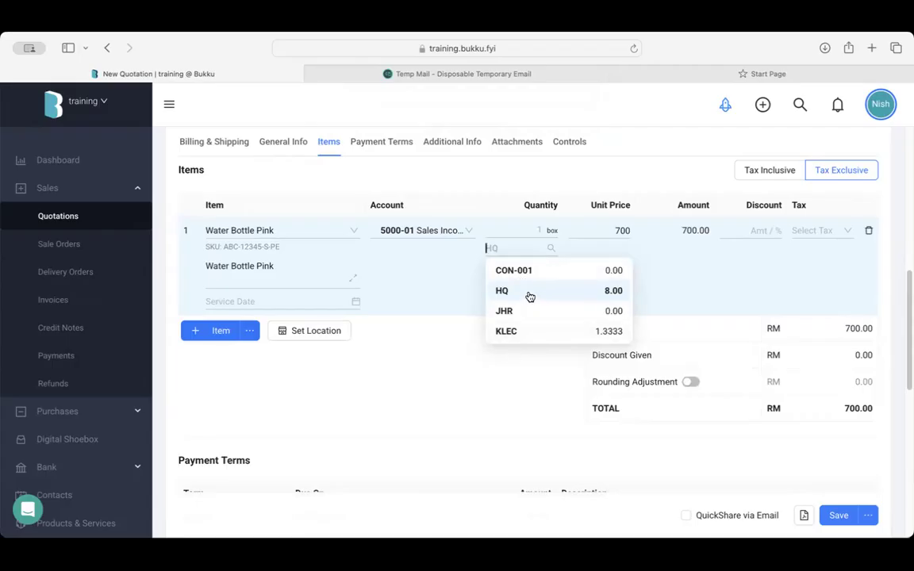
{"action": "left_click", "coordinate": [528, 295]}
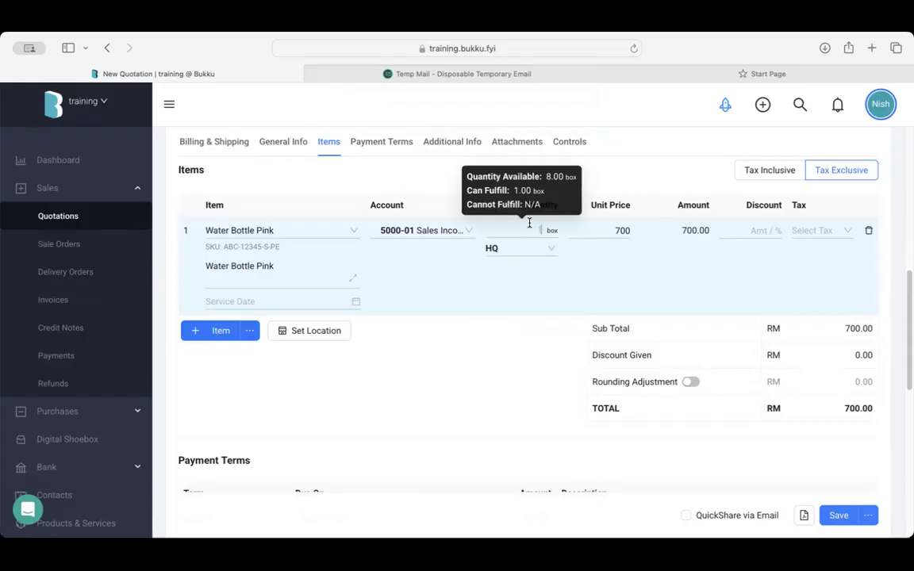
{"action": "type", "text": "2"}
{"action": "left_click", "coordinate": [553, 231]}
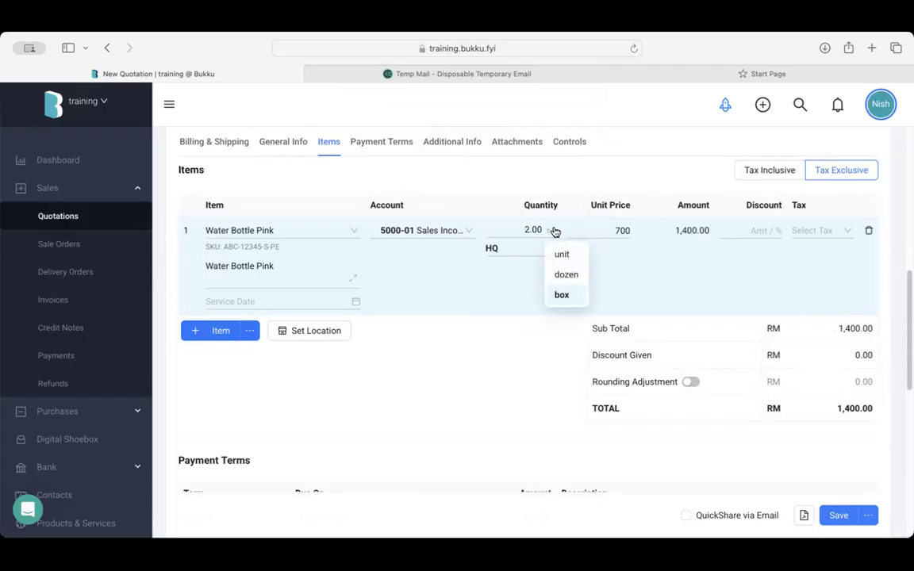
{"action": "left_click", "coordinate": [561, 254]}
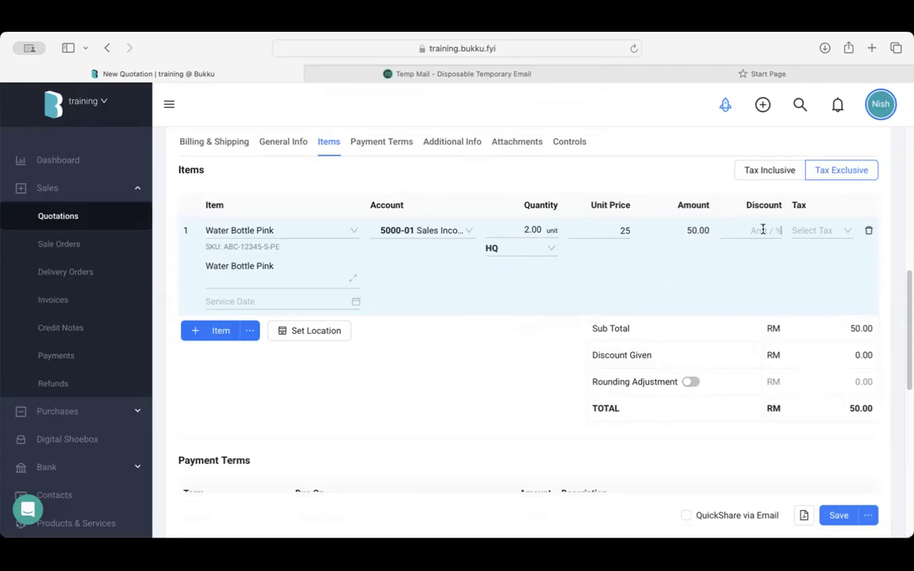
Look through the tax codes available for the item line without selecting one
{"action": "left_click", "coordinate": [813, 230]}
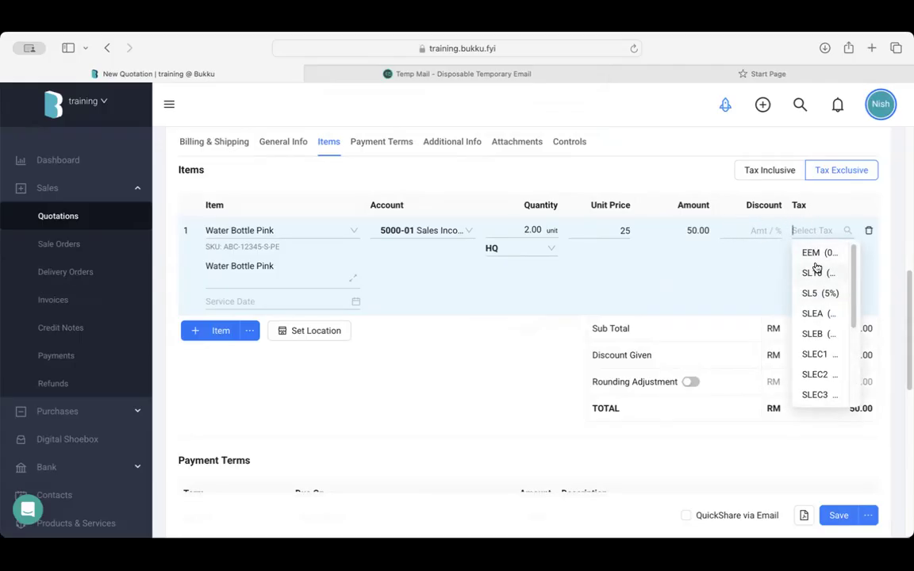
{"action": "scroll", "coordinate": [816, 268], "scroll_direction": "down", "scroll_amount": 5}
{"action": "scroll", "coordinate": [817, 268], "scroll_direction": "up", "scroll_amount": 5}
{"action": "scroll", "coordinate": [818, 338], "scroll_direction": "down", "scroll_amount": 5}
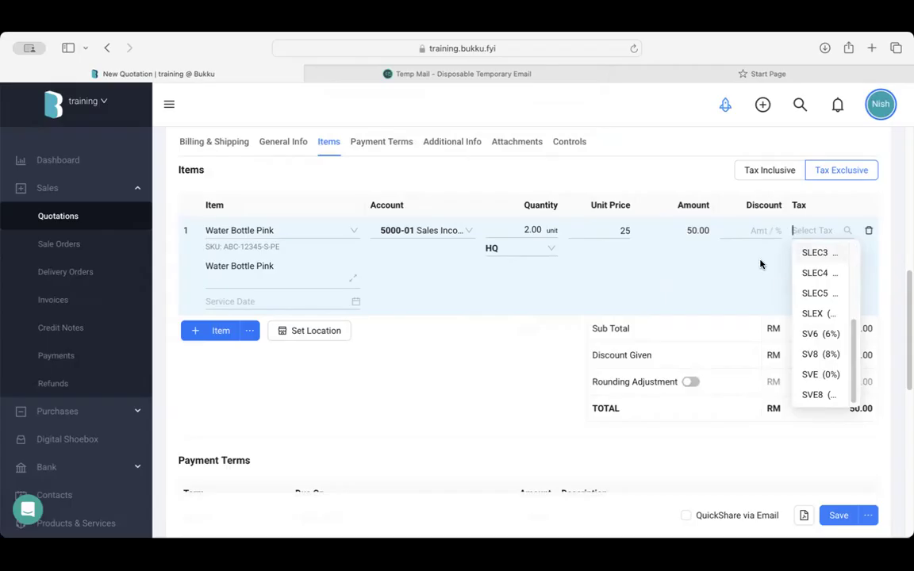
{"action": "left_click", "coordinate": [473, 368]}
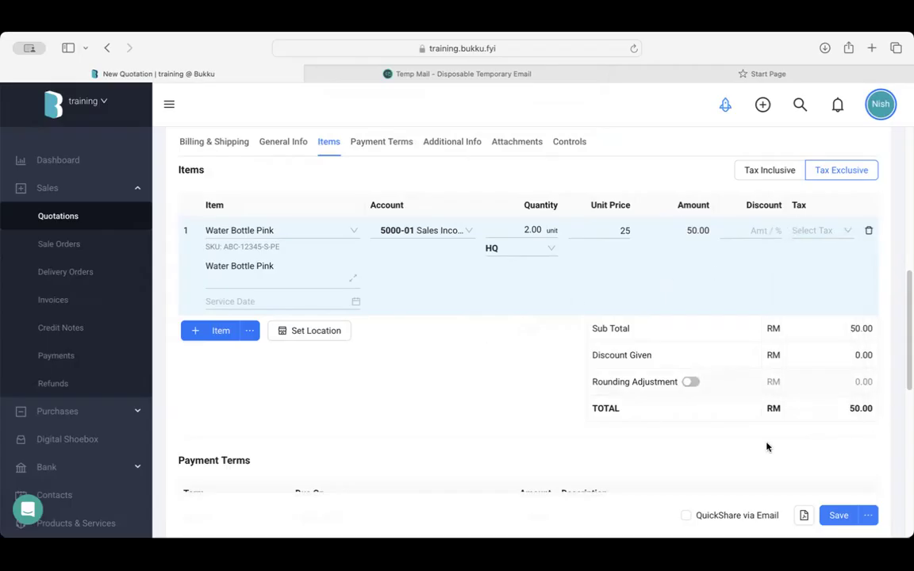
Review the quotation's payment terms, remarks, attachments, and status options
{"action": "scroll", "coordinate": [381, 461], "scroll_direction": "down", "scroll_amount": 3}
{"action": "scroll", "coordinate": [382, 461], "scroll_direction": "down", "scroll_amount": 2}
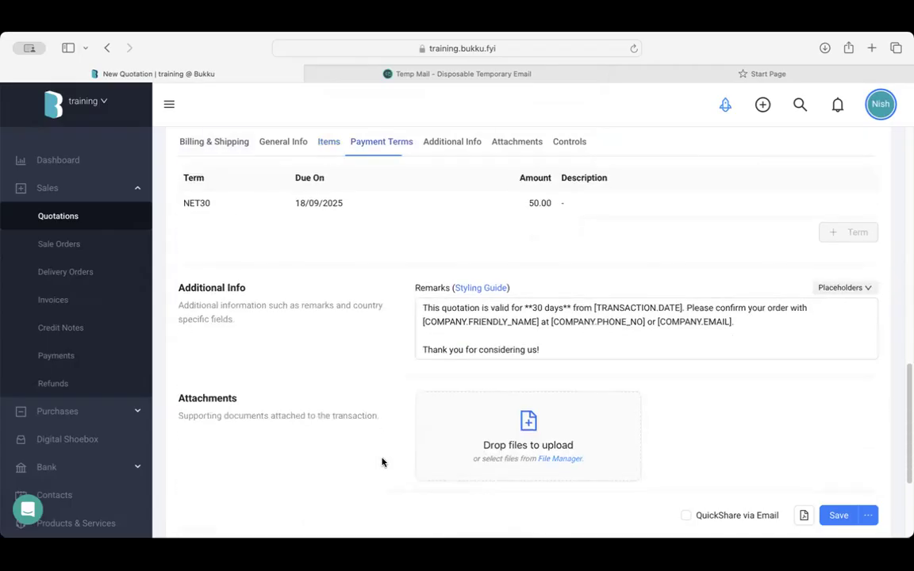
{"action": "left_click", "coordinate": [436, 270]}
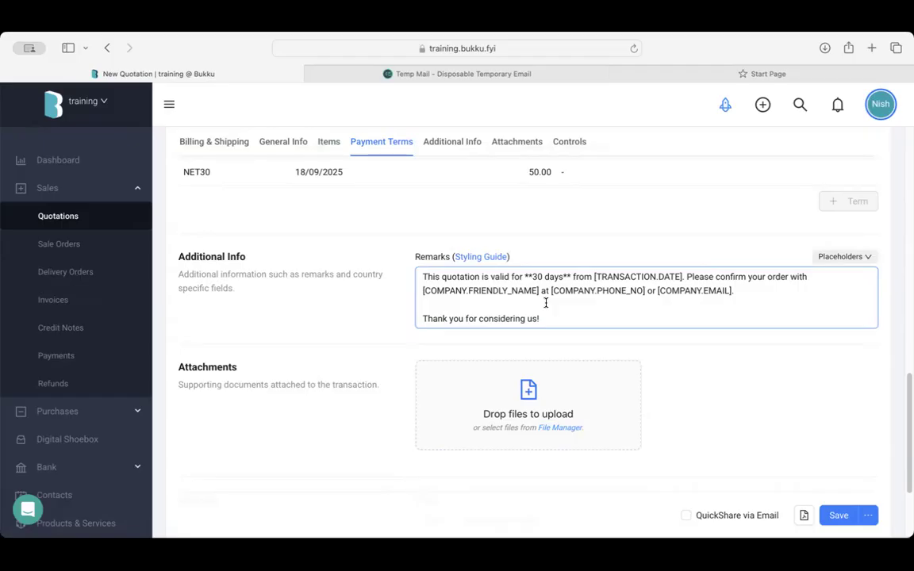
{"action": "scroll", "coordinate": [546, 303], "scroll_direction": "up", "scroll_amount": 2}
{"action": "scroll", "coordinate": [546, 304], "scroll_direction": "down", "scroll_amount": 2}
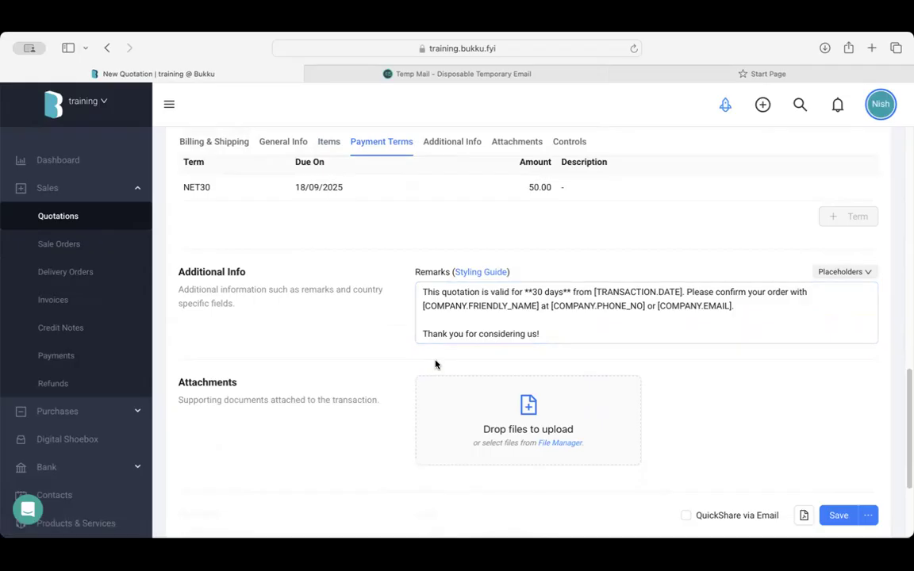
{"action": "scroll", "coordinate": [435, 365], "scroll_direction": "down", "scroll_amount": 3}
{"action": "scroll", "coordinate": [432, 364], "scroll_direction": "up", "scroll_amount": 8}
{"action": "scroll", "coordinate": [433, 364], "scroll_direction": "down", "scroll_amount": 8}
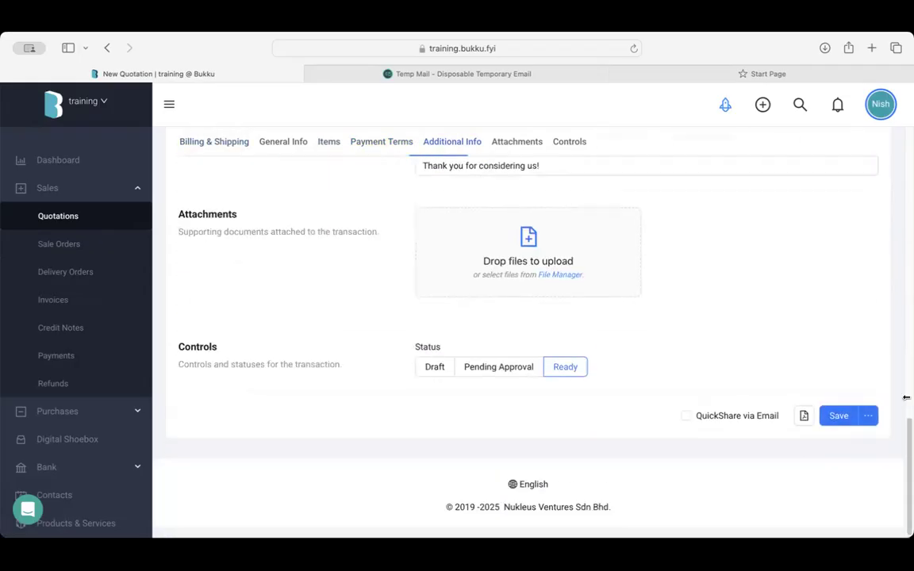
Save the quotation and look through the saved record
{"action": "left_click", "coordinate": [831, 432]}
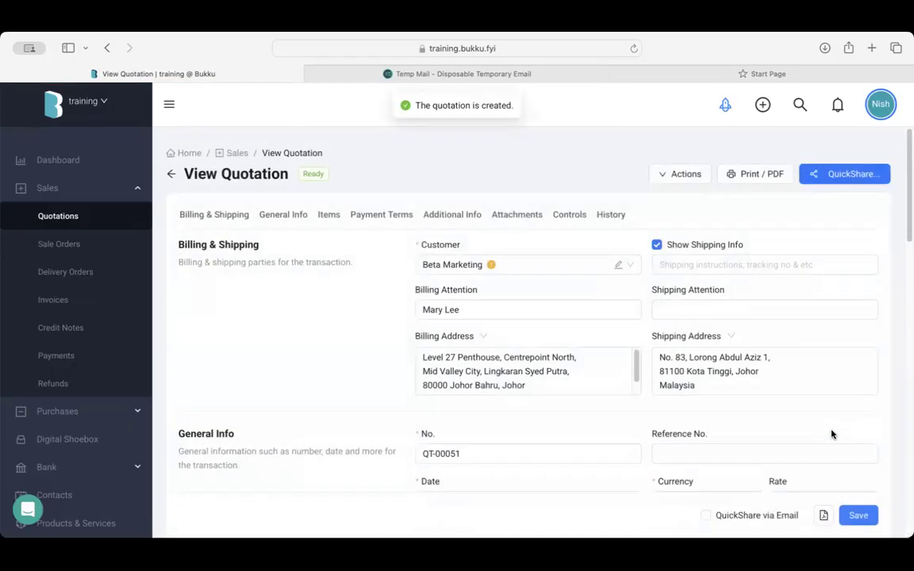
{"action": "scroll", "coordinate": [565, 308], "scroll_direction": "down", "scroll_amount": 10}
{"action": "scroll", "coordinate": [566, 308], "scroll_direction": "down", "scroll_amount": 3}
{"action": "scroll", "coordinate": [566, 308], "scroll_direction": "up", "scroll_amount": 15}
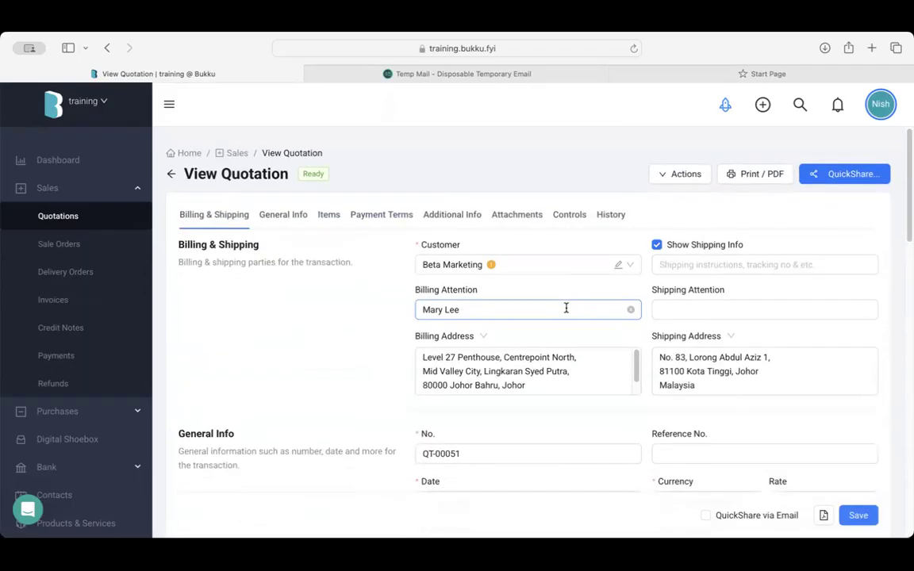
Transfer the quotation to an invoice, agreeing to replace the autosaved invoice data
{"action": "left_click", "coordinate": [686, 174]}
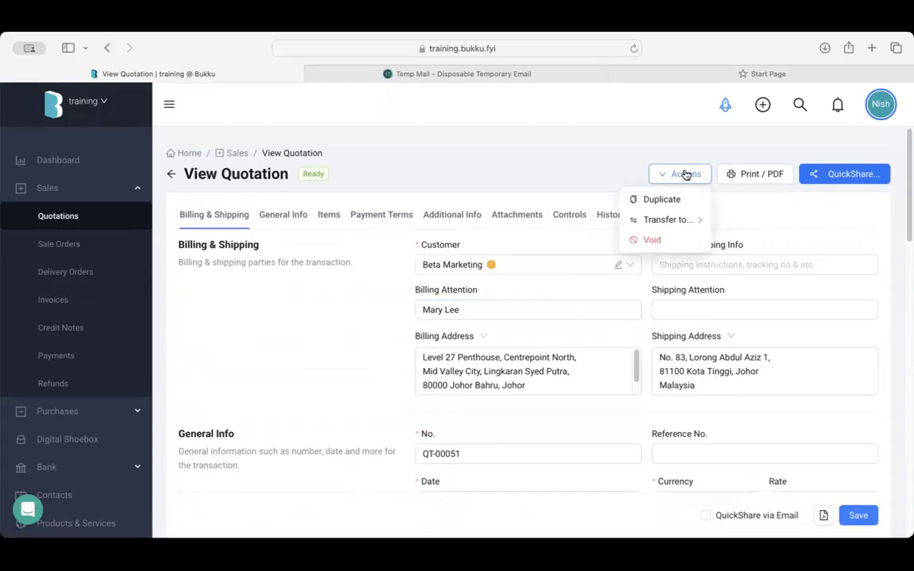
{"action": "mouse_move", "coordinate": [680, 218]}
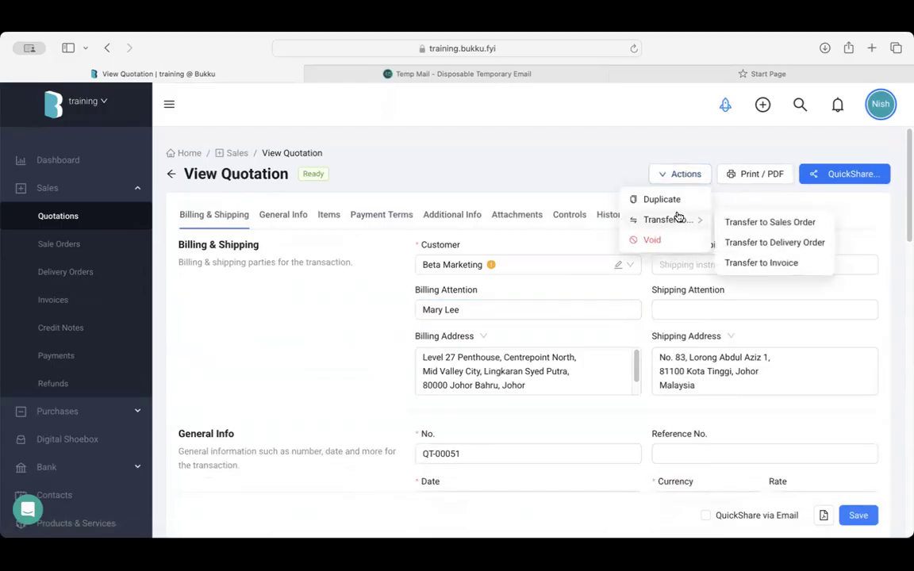
{"action": "left_click", "coordinate": [759, 265]}
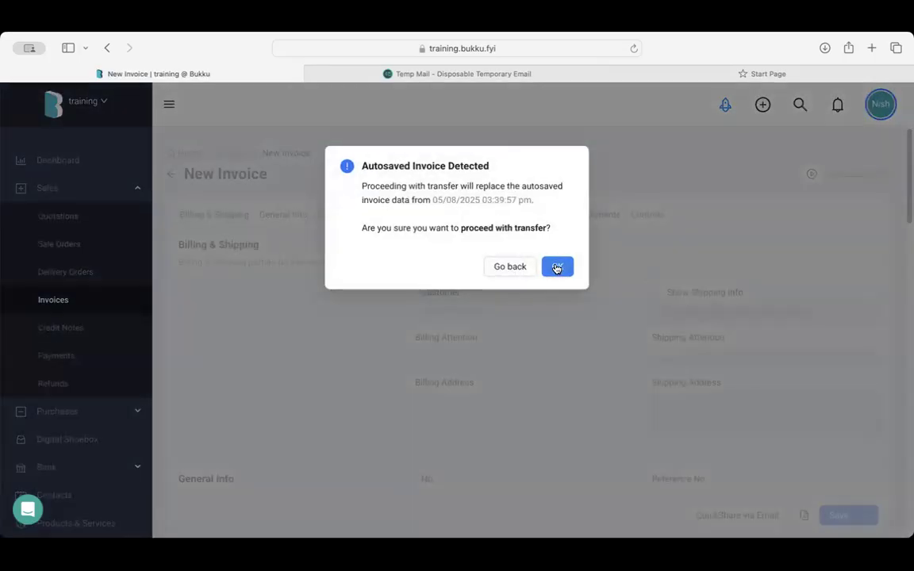
{"action": "left_click", "coordinate": [558, 264]}
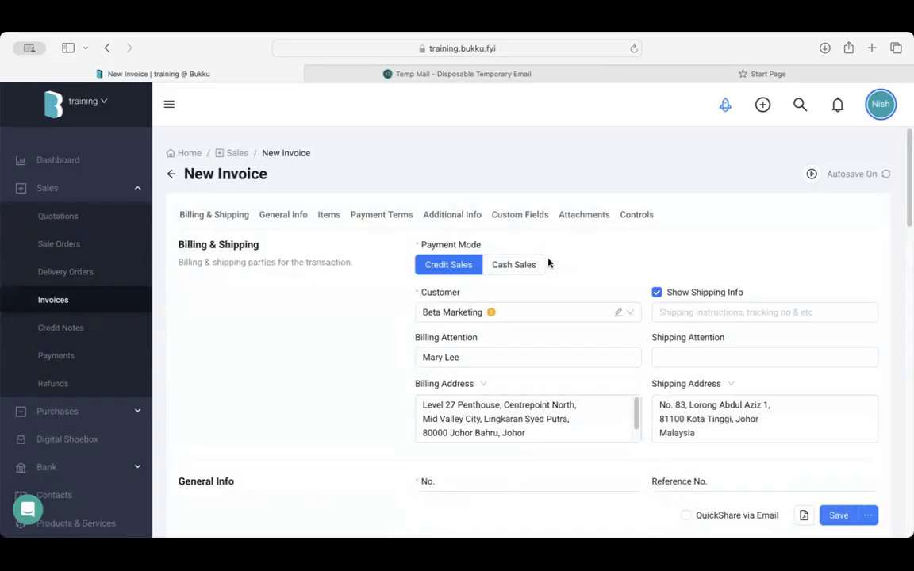
Review the new invoice's payment mode, billing and shipping details, general info, transferred item, and payment terms
{"action": "scroll", "coordinate": [545, 224], "scroll_direction": "down", "scroll_amount": 1}
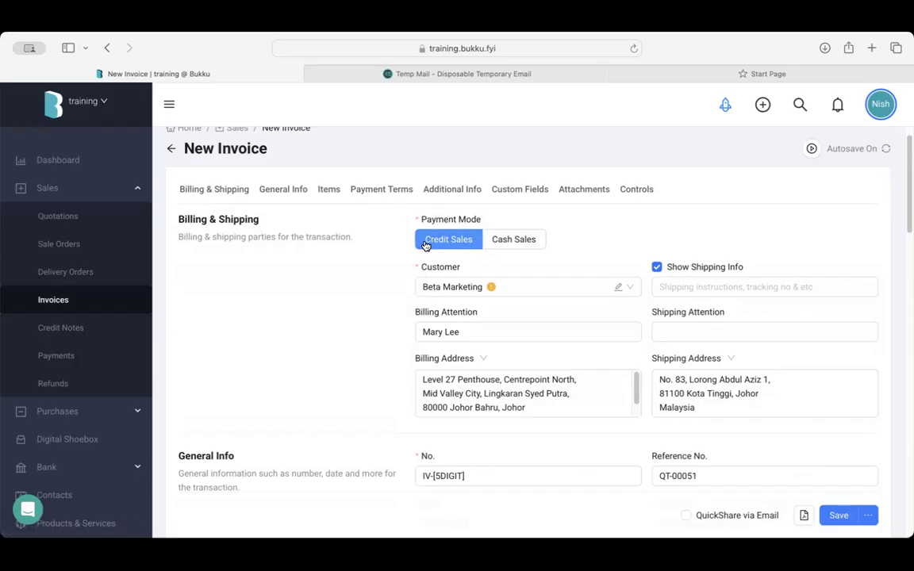
{"action": "scroll", "coordinate": [426, 246], "scroll_direction": "down", "scroll_amount": 4}
{"action": "scroll", "coordinate": [577, 265], "scroll_direction": "up", "scroll_amount": 2}
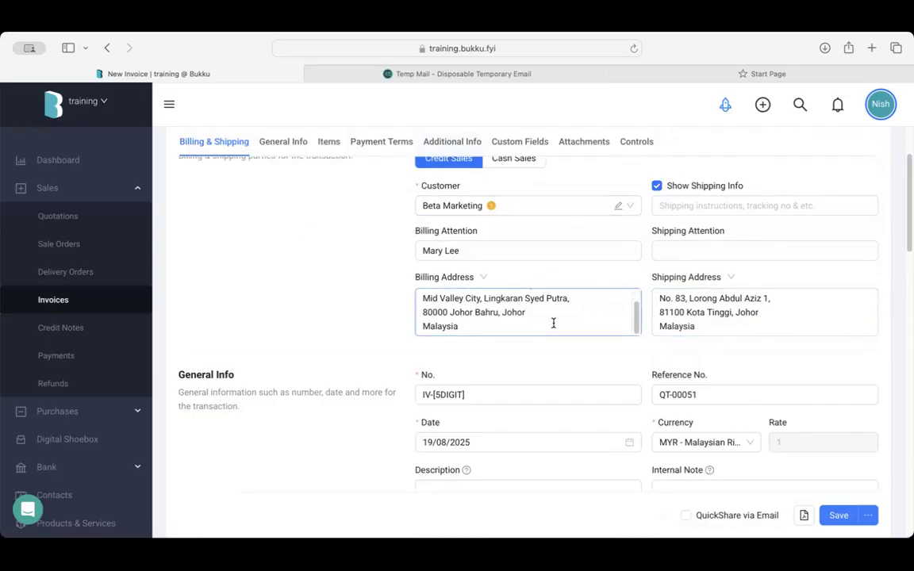
{"action": "scroll", "coordinate": [535, 342], "scroll_direction": "down", "scroll_amount": 4}
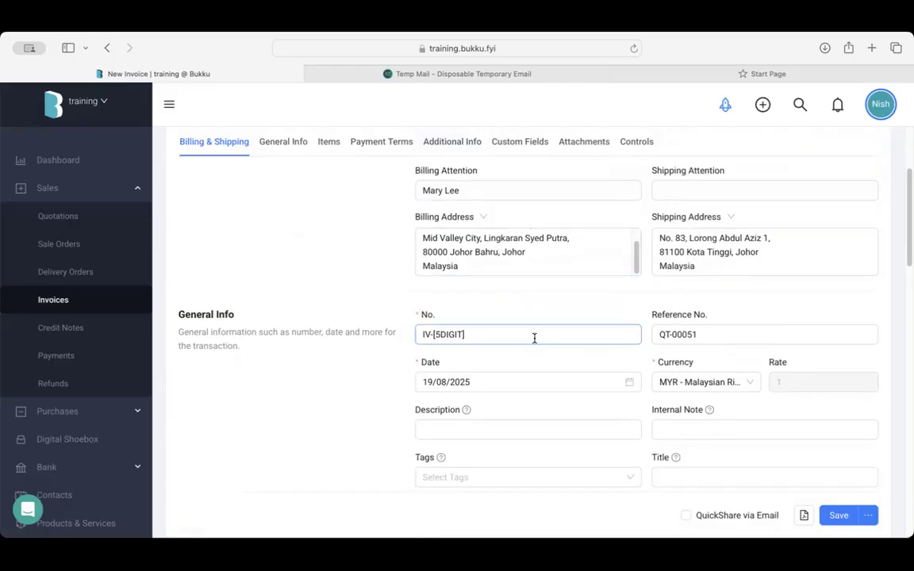
{"action": "scroll", "coordinate": [535, 343], "scroll_direction": "down", "scroll_amount": 6}
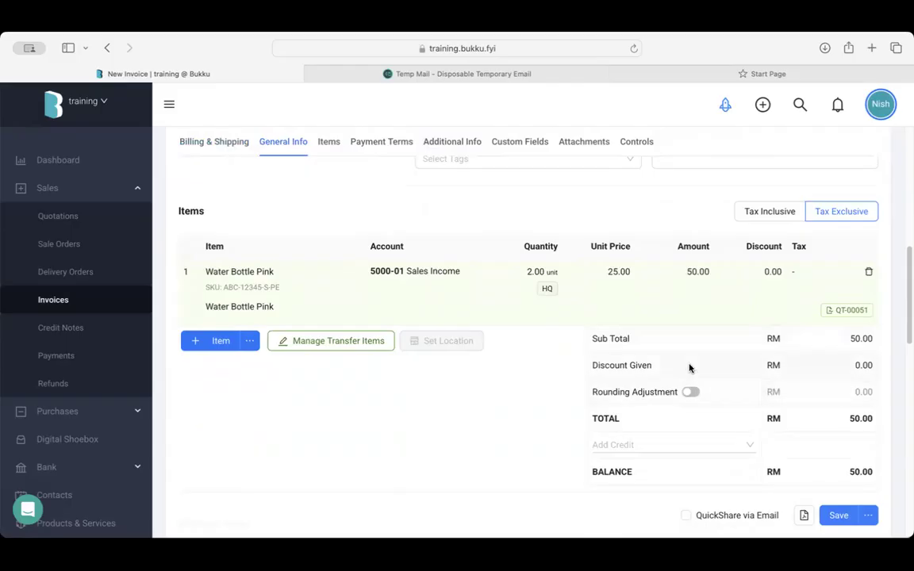
{"action": "scroll", "coordinate": [690, 369], "scroll_direction": "down", "scroll_amount": 5}
{"action": "scroll", "coordinate": [690, 369], "scroll_direction": "down", "scroll_amount": 3}
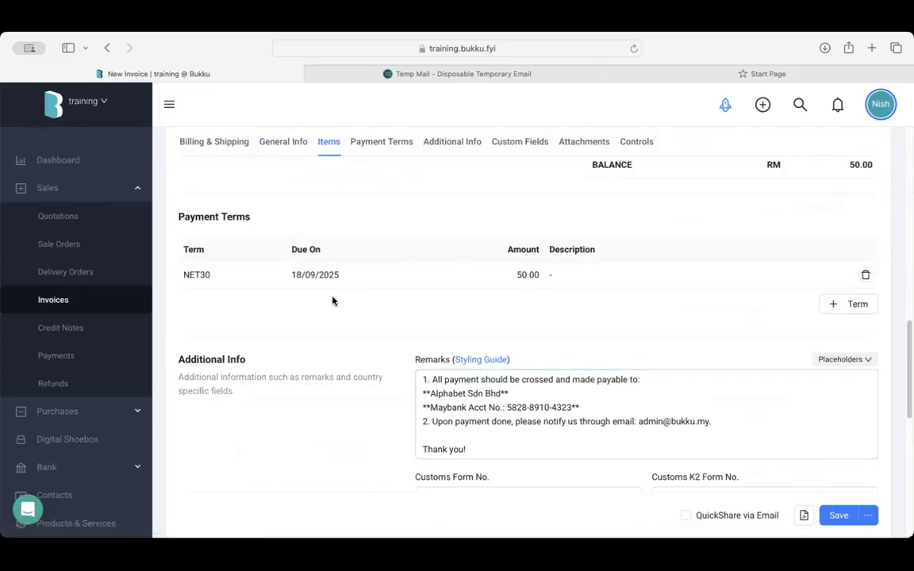
Check the payment terms available for the invoice's NET30 line without changing it
{"action": "left_click", "coordinate": [206, 284]}
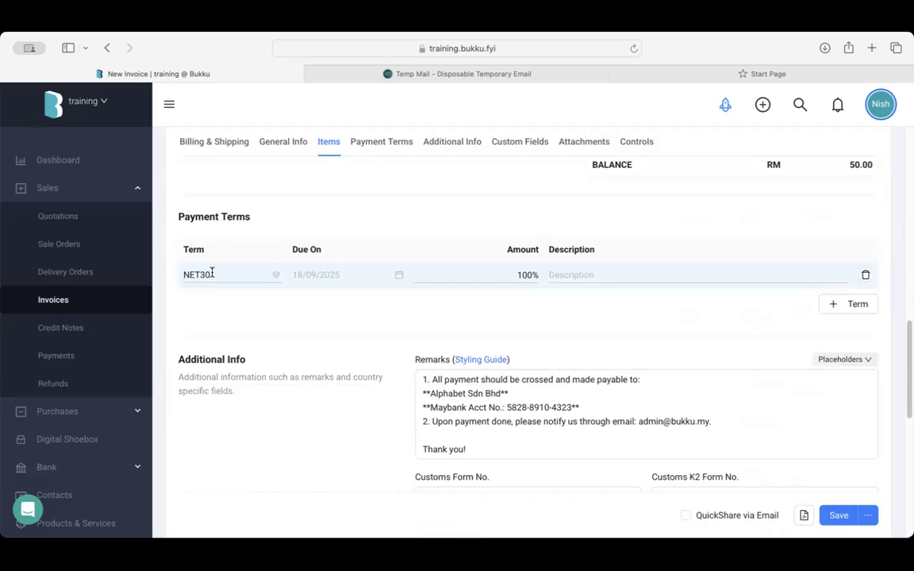
{"action": "left_click", "coordinate": [212, 270]}
{"action": "scroll", "coordinate": [224, 358], "scroll_direction": "down", "scroll_amount": 1}
{"action": "scroll", "coordinate": [224, 358], "scroll_direction": "up", "scroll_amount": 1}
{"action": "scroll", "coordinate": [224, 358], "scroll_direction": "up", "scroll_amount": 1}
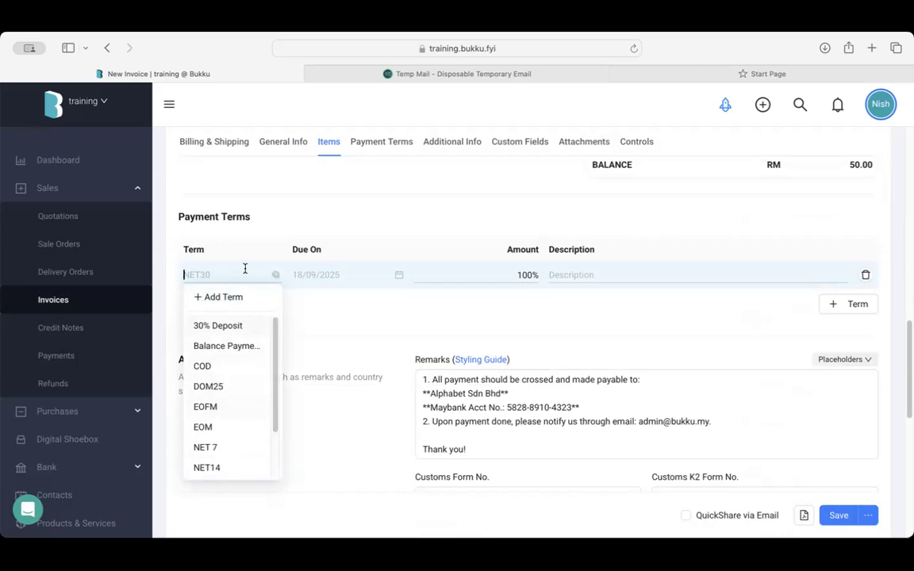
{"action": "left_click", "coordinate": [307, 312]}
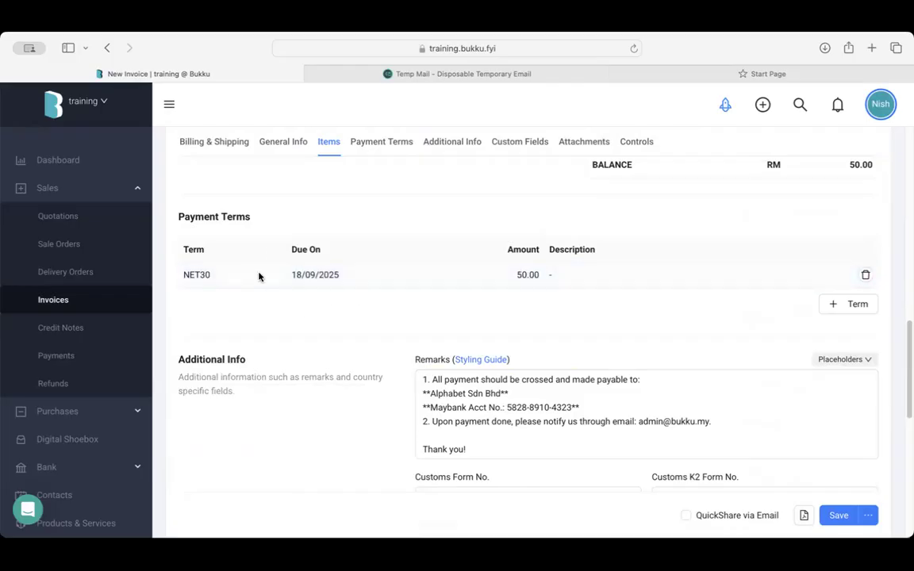
Clear the term on the invoice's payment line and try manual due dates of 30/09/2025 and 31/08/2025
{"action": "scroll", "coordinate": [311, 272], "scroll_direction": "up", "scroll_amount": 10}
{"action": "scroll", "coordinate": [490, 343], "scroll_direction": "down", "scroll_amount": 2}
{"action": "scroll", "coordinate": [427, 433], "scroll_direction": "down", "scroll_amount": 8}
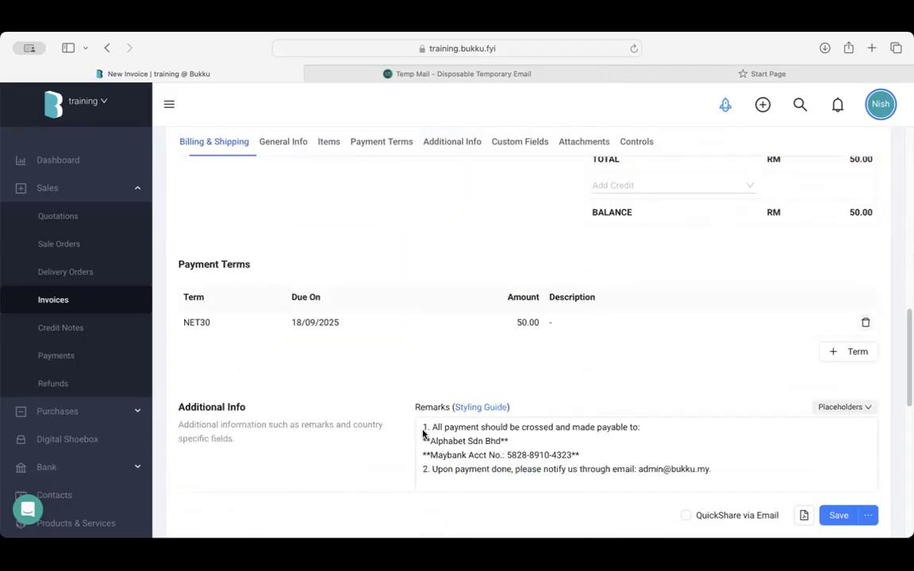
{"action": "left_click", "coordinate": [262, 274]}
{"action": "left_click", "coordinate": [276, 273]}
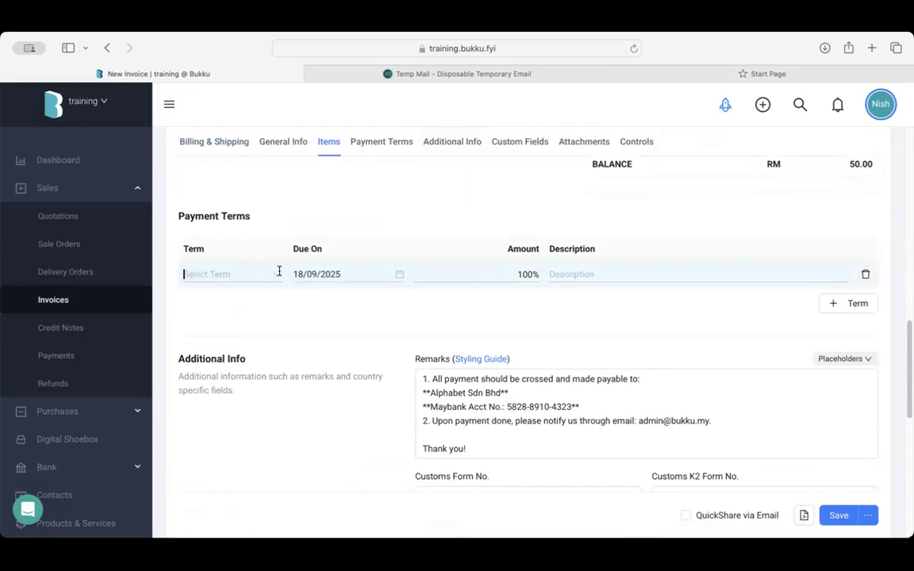
{"action": "left_click", "coordinate": [331, 274]}
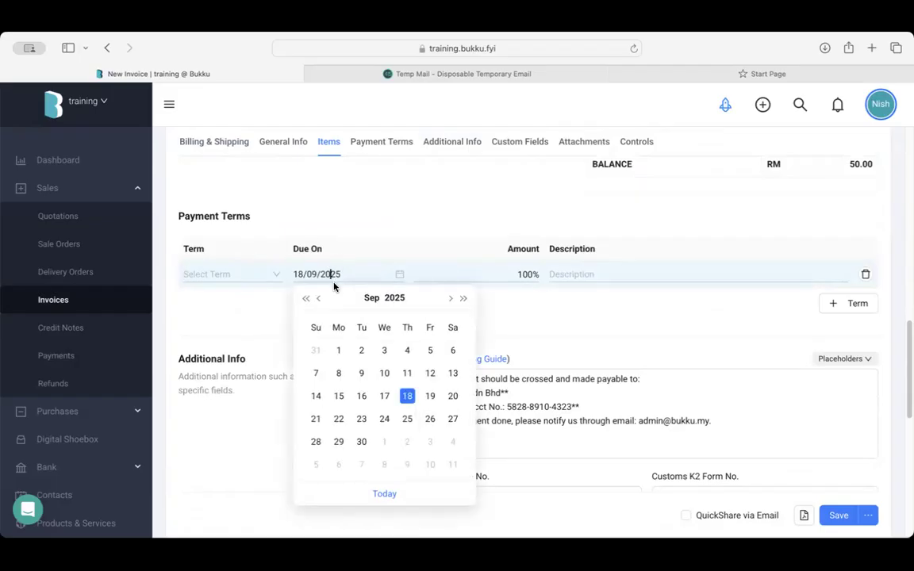
{"action": "left_click", "coordinate": [362, 443]}
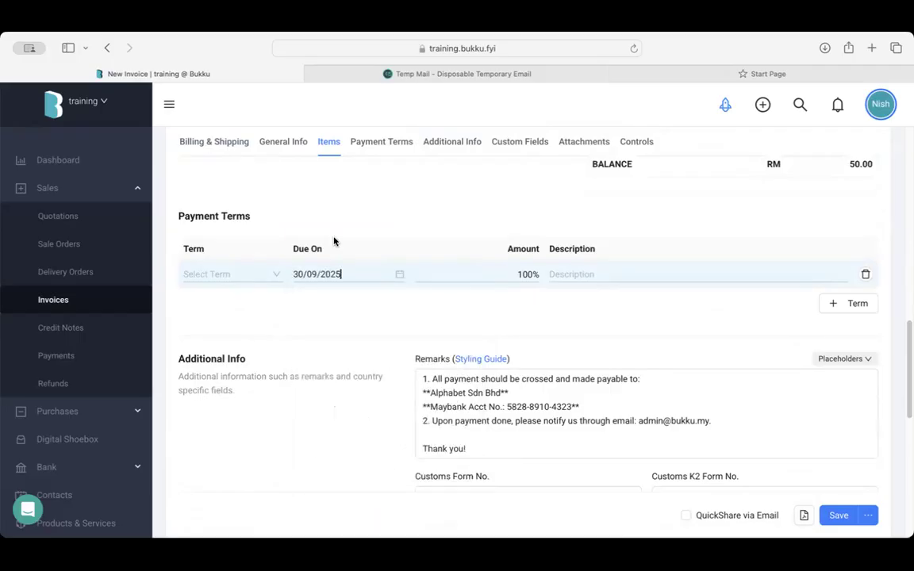
{"action": "left_click", "coordinate": [334, 274]}
{"action": "left_click", "coordinate": [317, 298]}
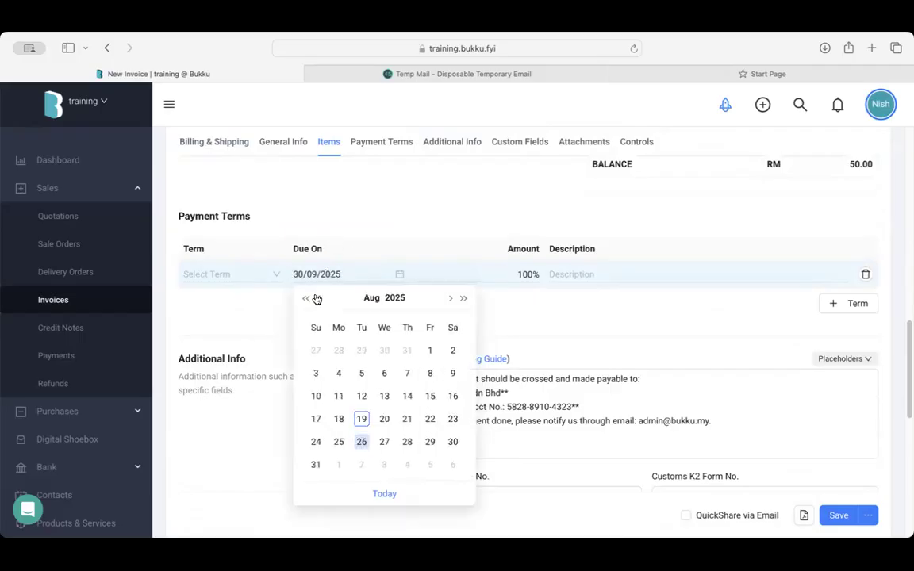
{"action": "left_click", "coordinate": [316, 465]}
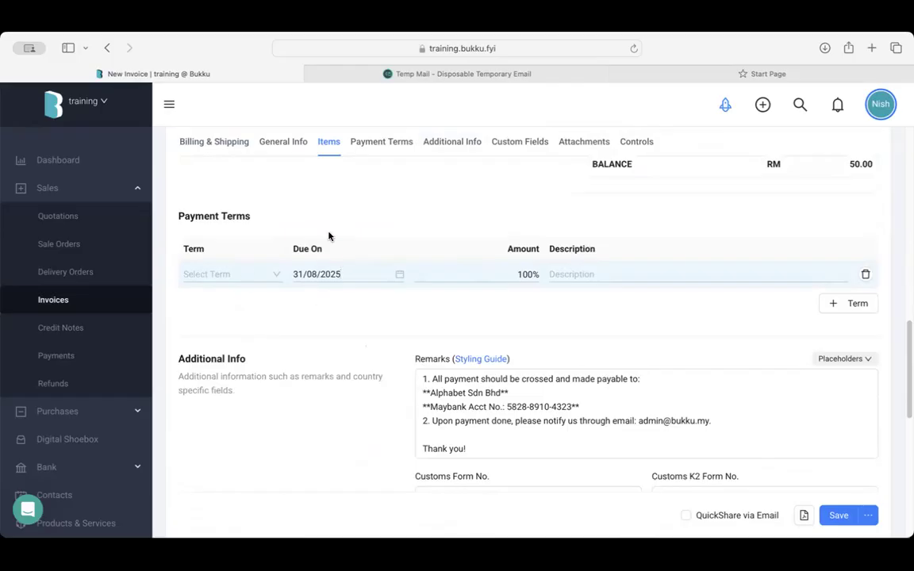
Set the invoice's payment term to NET14, and add and remove a second term line
{"action": "left_click", "coordinate": [242, 275]}
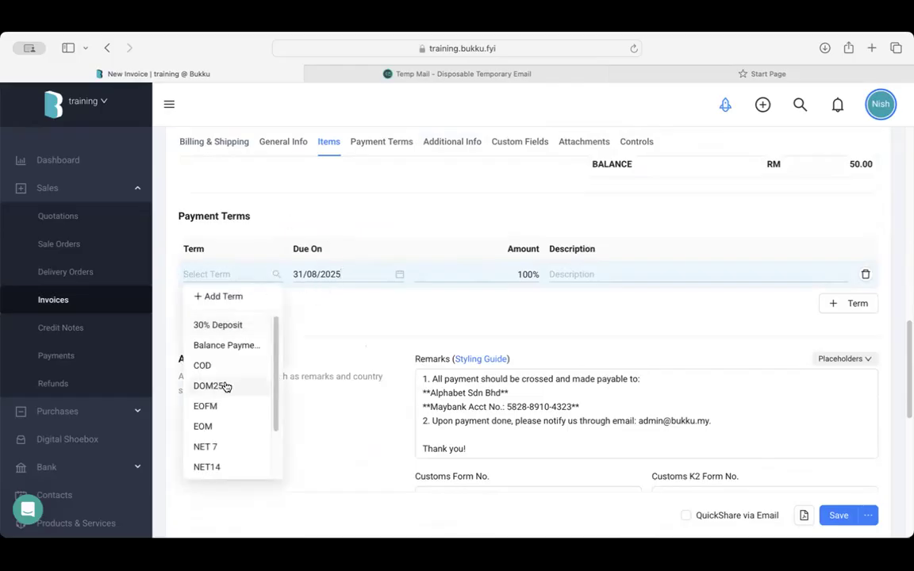
{"action": "left_click", "coordinate": [219, 466]}
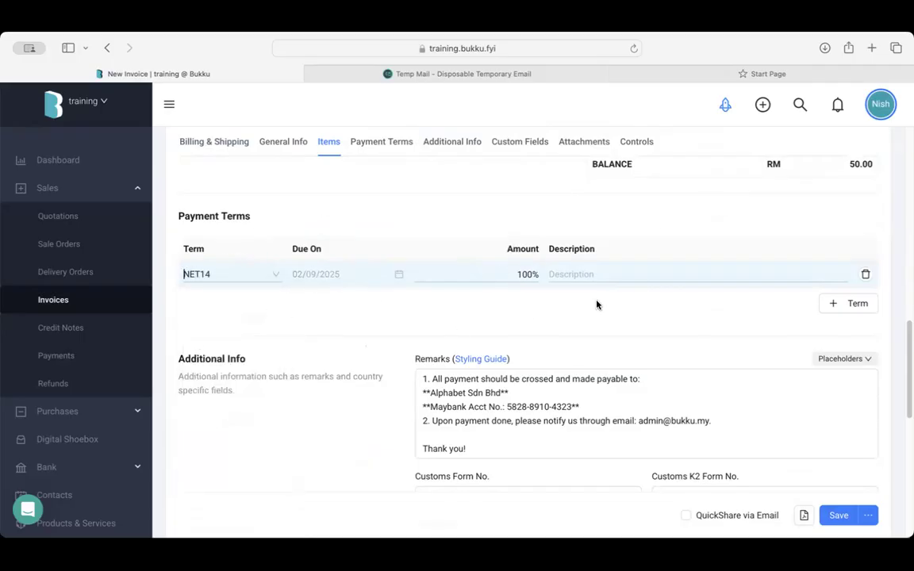
{"action": "left_click", "coordinate": [841, 309]}
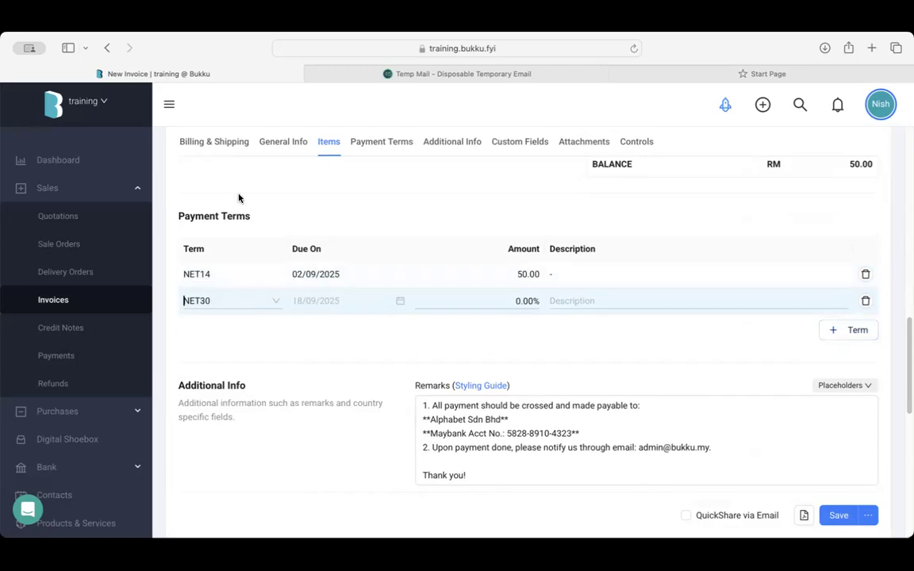
{"action": "left_click", "coordinate": [866, 300]}
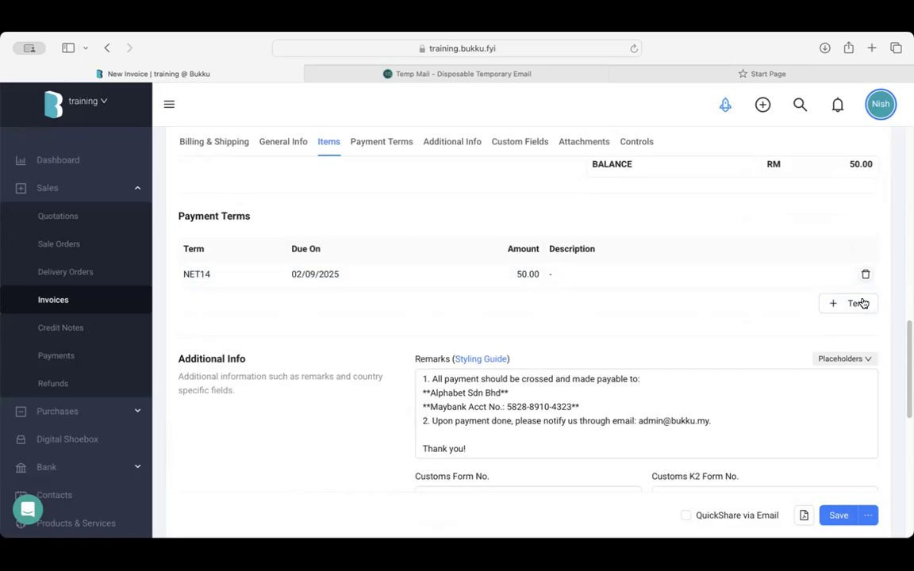
Check the invoice's remarks, custom fields, attachments and controls, and save the invoice
{"action": "scroll", "coordinate": [508, 332], "scroll_direction": "down", "scroll_amount": 5}
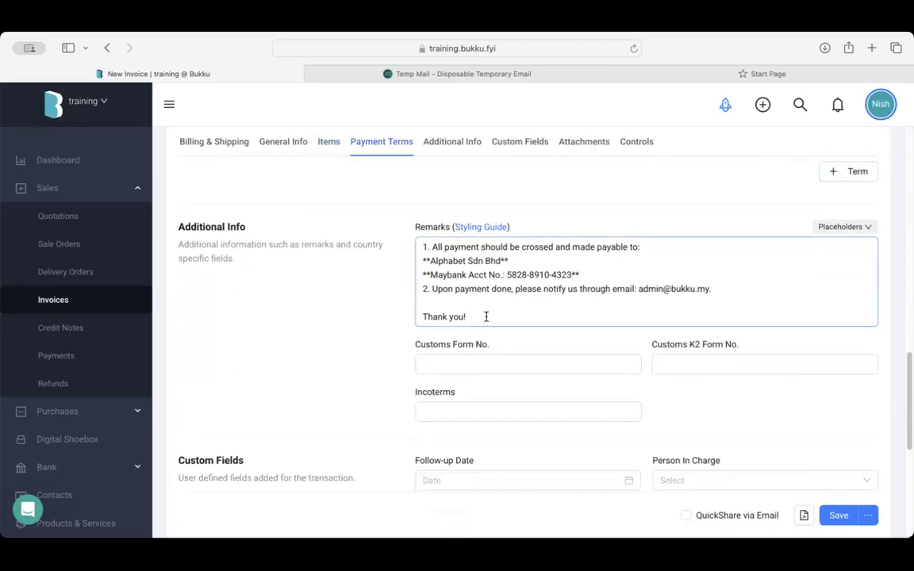
{"action": "scroll", "coordinate": [467, 370], "scroll_direction": "down", "scroll_amount": 8}
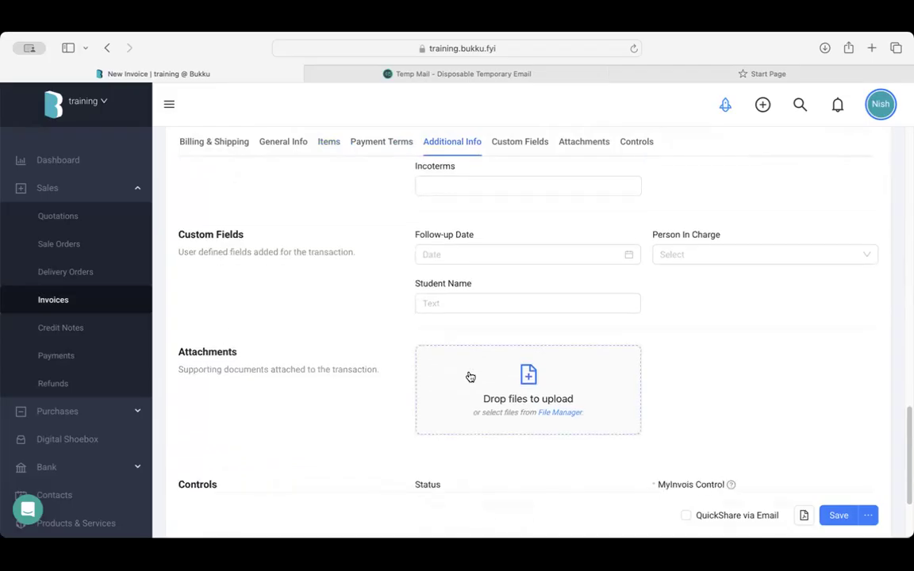
{"action": "scroll", "coordinate": [471, 377], "scroll_direction": "down", "scroll_amount": 5}
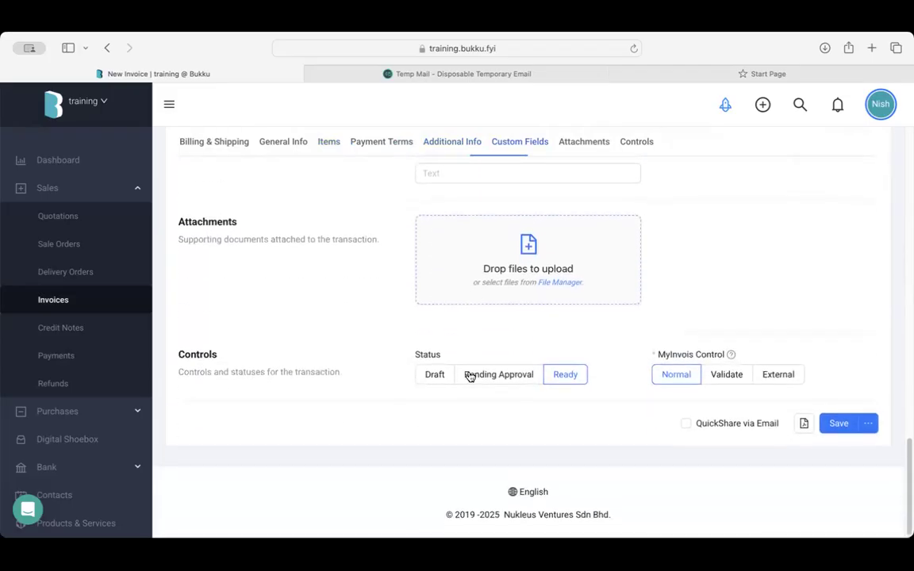
{"action": "left_click", "coordinate": [839, 427]}
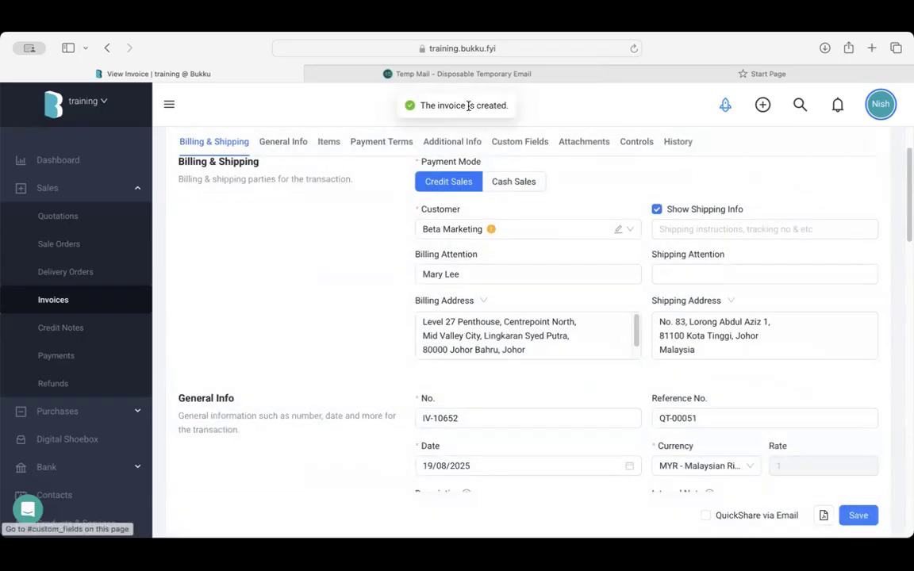
Look over the saved invoice and its item line, and copy it to a credit note
{"action": "scroll", "coordinate": [416, 173], "scroll_direction": "up", "scroll_amount": 3}
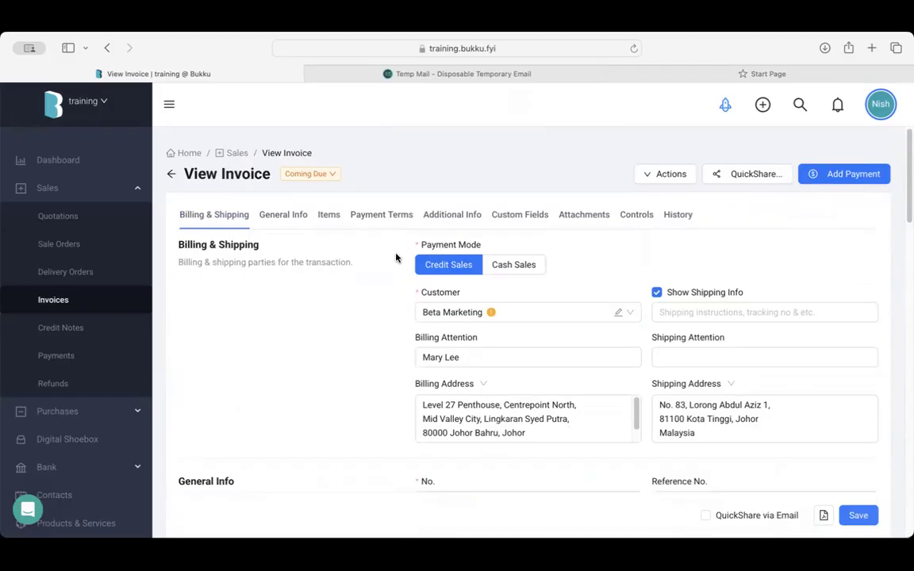
{"action": "scroll", "coordinate": [375, 324], "scroll_direction": "down", "scroll_amount": 10}
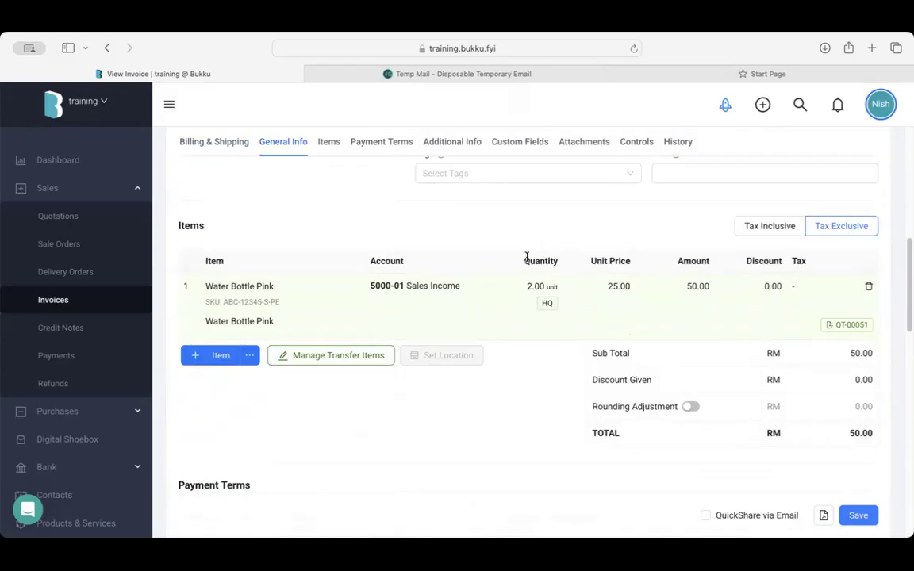
{"action": "scroll", "coordinate": [527, 258], "scroll_direction": "up", "scroll_amount": 1}
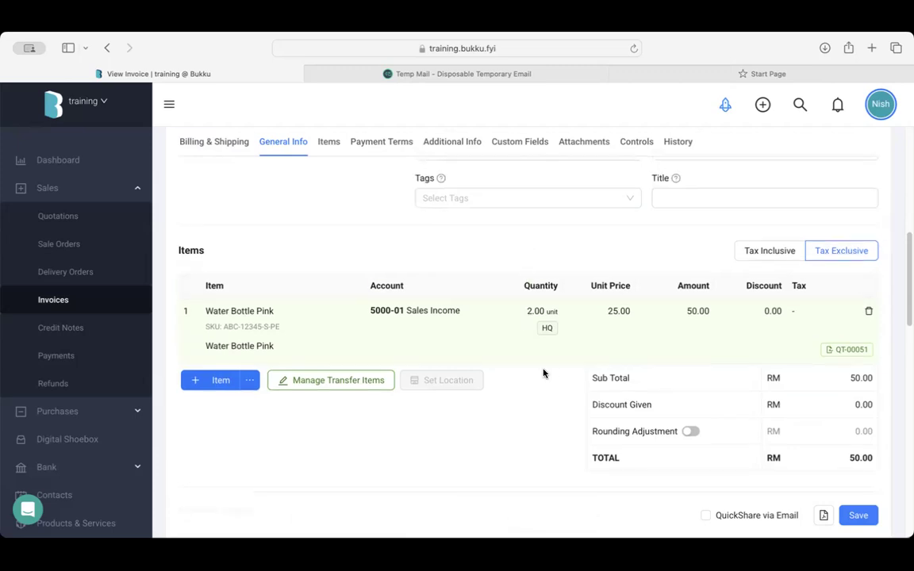
{"action": "scroll", "coordinate": [543, 373], "scroll_direction": "up", "scroll_amount": 5}
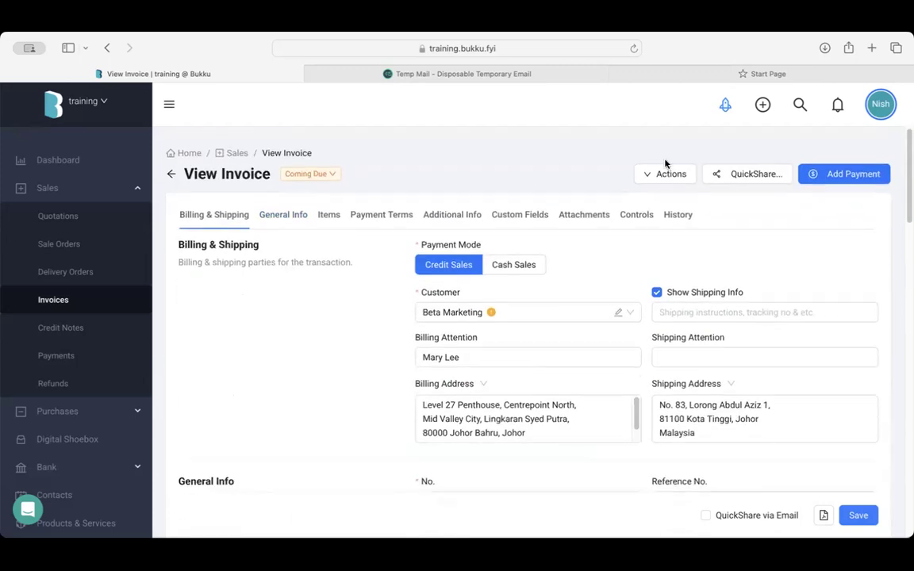
{"action": "left_click", "coordinate": [665, 174]}
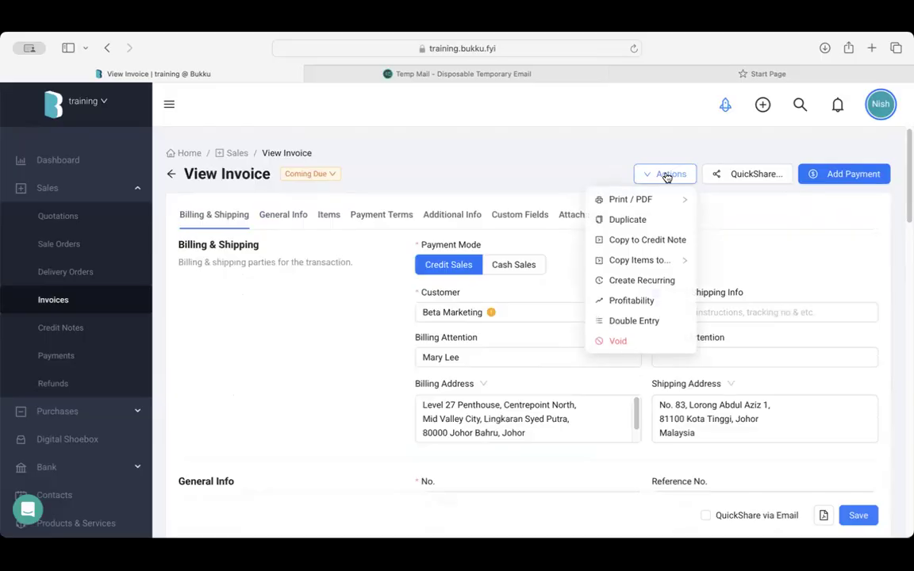
{"action": "left_click", "coordinate": [658, 247]}
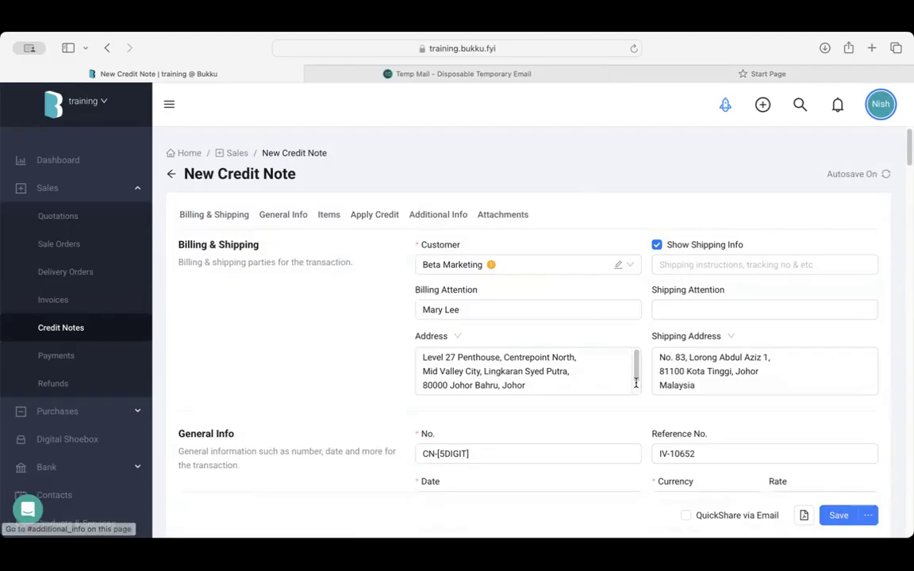
Set the Water Bottle Pink quantity on the new credit note to 1 unit
{"action": "scroll", "coordinate": [521, 336], "scroll_direction": "down", "scroll_amount": 10}
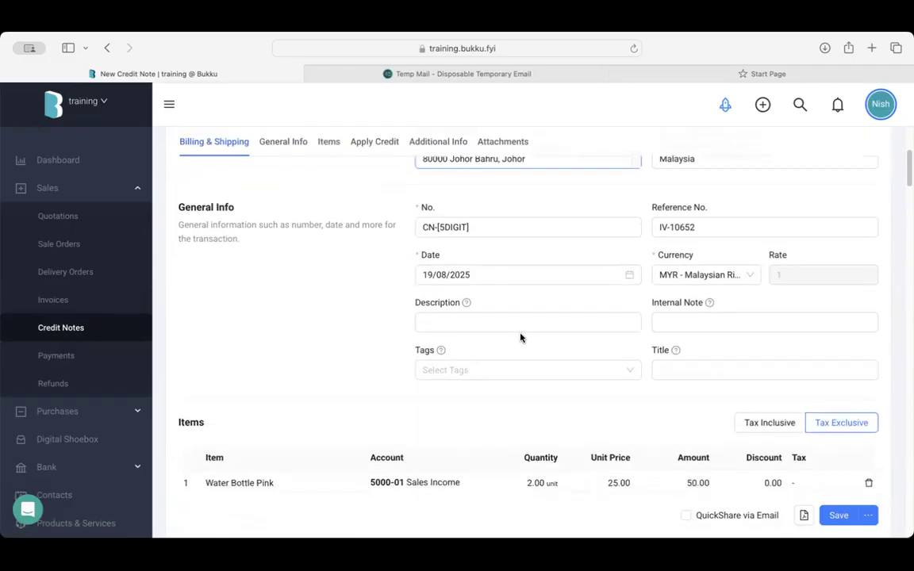
{"action": "scroll", "coordinate": [521, 336], "scroll_direction": "up", "scroll_amount": 2}
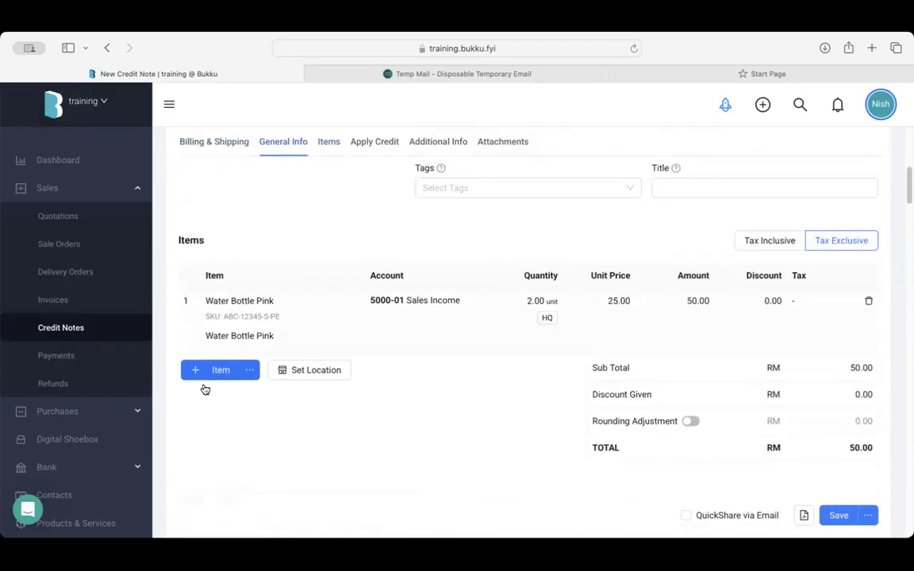
{"action": "left_click", "coordinate": [529, 300]}
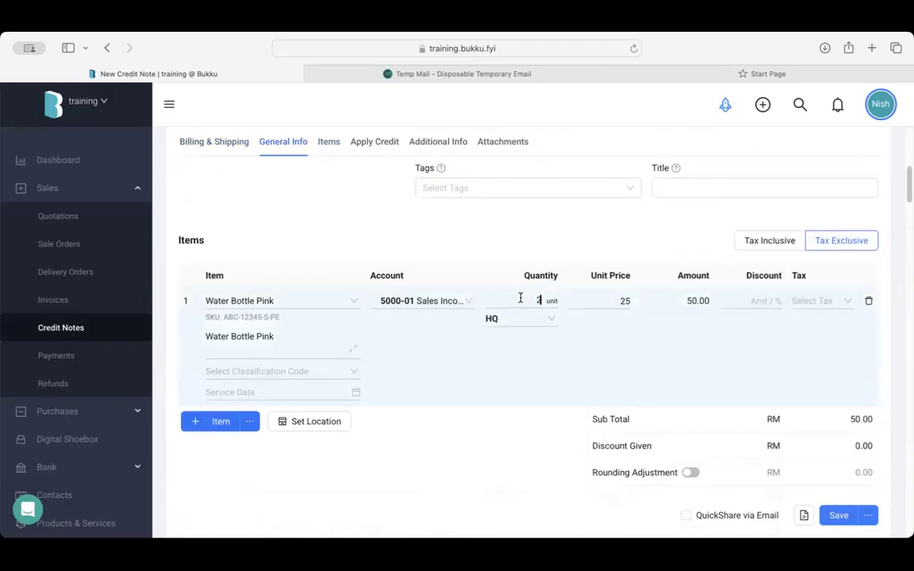
{"action": "type", "text": "1"}
{"action": "left_click", "coordinate": [546, 243]}
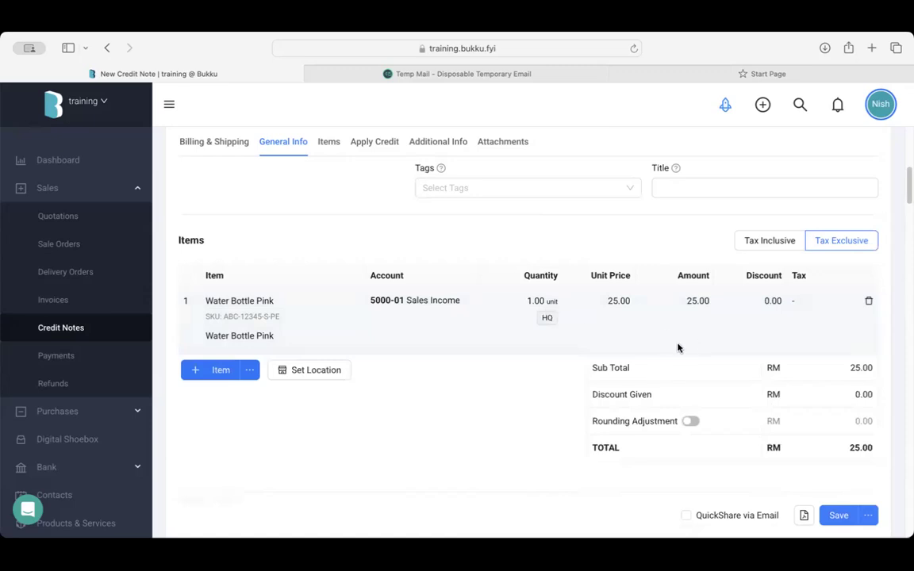
Apply the 25.00 credit to the Water Bottle Pink invoice dated 19/08/2025 and save the credit note
{"action": "scroll", "coordinate": [700, 376], "scroll_direction": "down", "scroll_amount": 10}
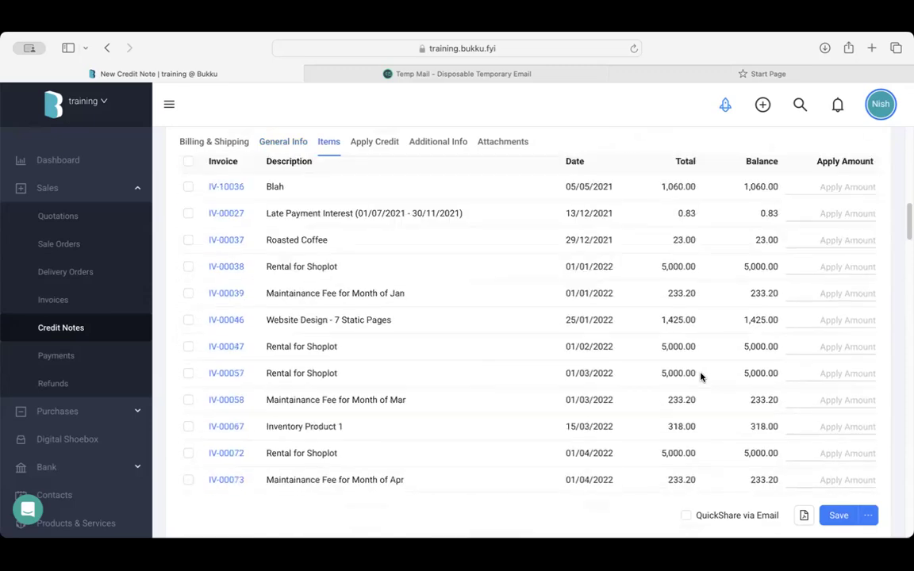
{"action": "scroll", "coordinate": [700, 375], "scroll_direction": "down", "scroll_amount": 15}
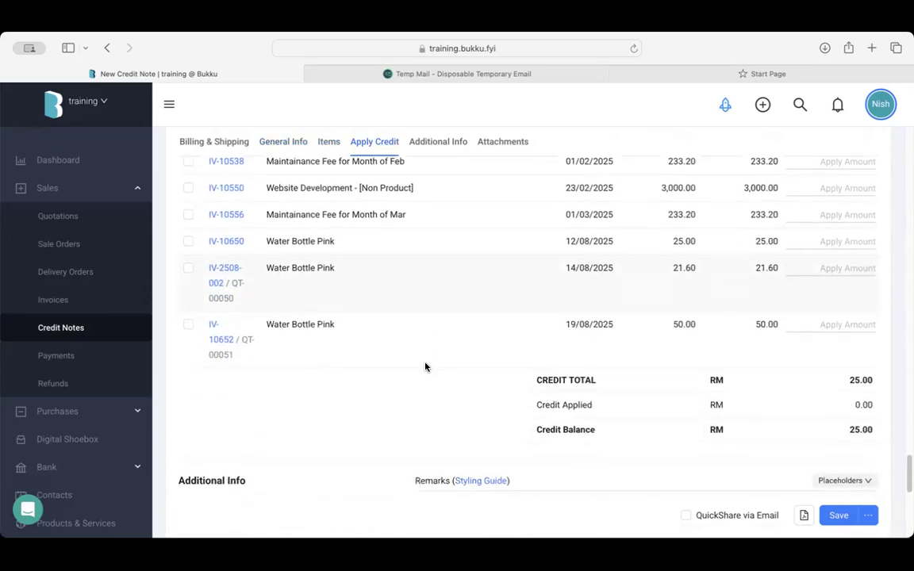
{"action": "left_click", "coordinate": [188, 326]}
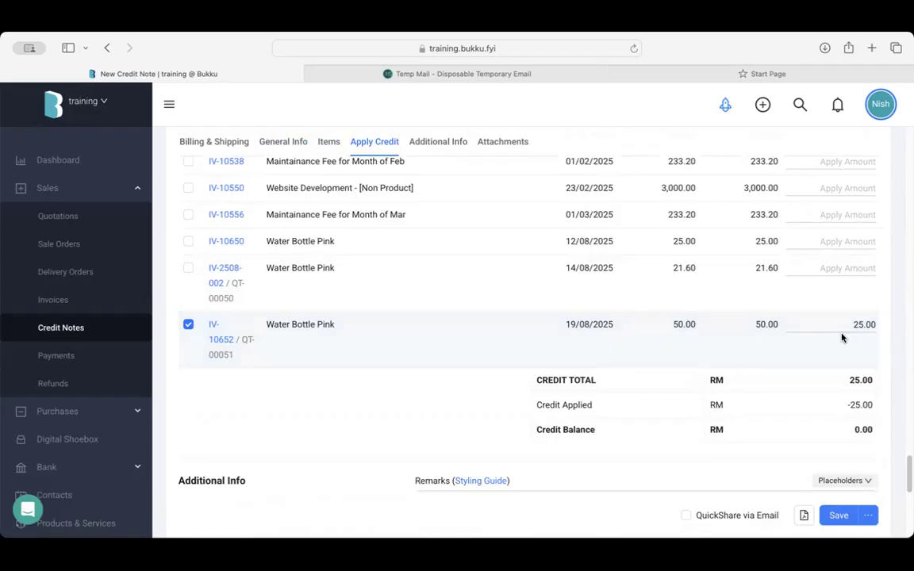
{"action": "scroll", "coordinate": [810, 373], "scroll_direction": "down", "scroll_amount": 10}
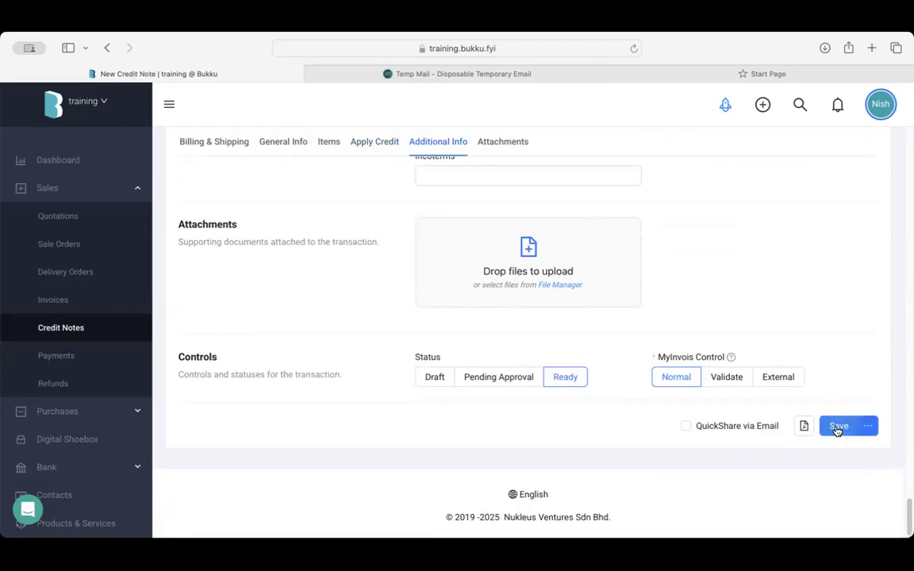
{"action": "left_click", "coordinate": [837, 428]}
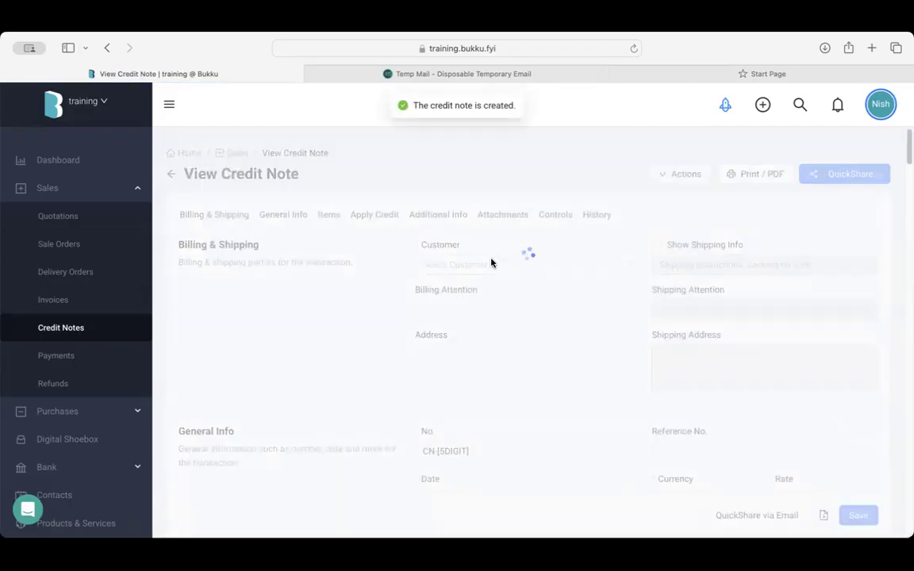
Open the latest Beta Marketing invoice from the invoice list and check its credit note deduction and balance
{"action": "left_click", "coordinate": [99, 302]}
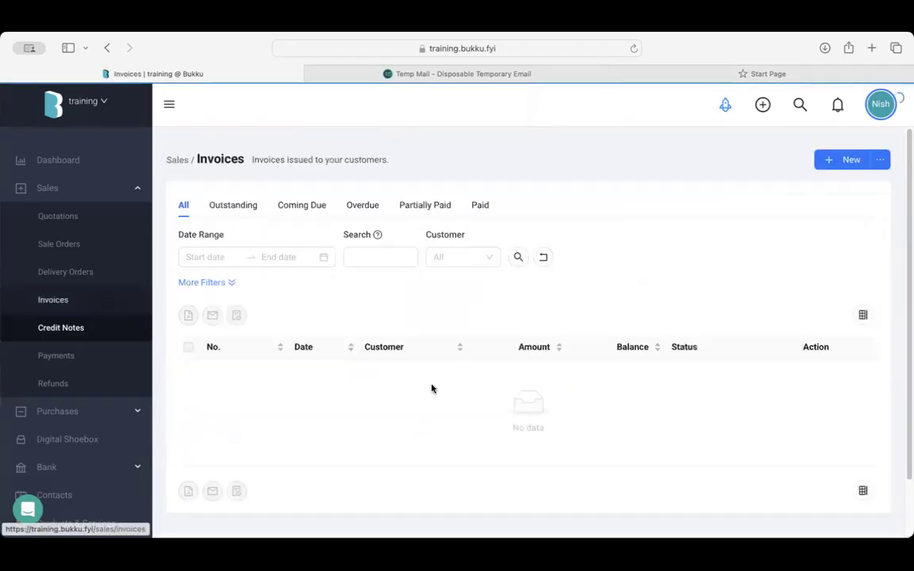
{"action": "scroll", "coordinate": [441, 390], "scroll_direction": "down", "scroll_amount": 2}
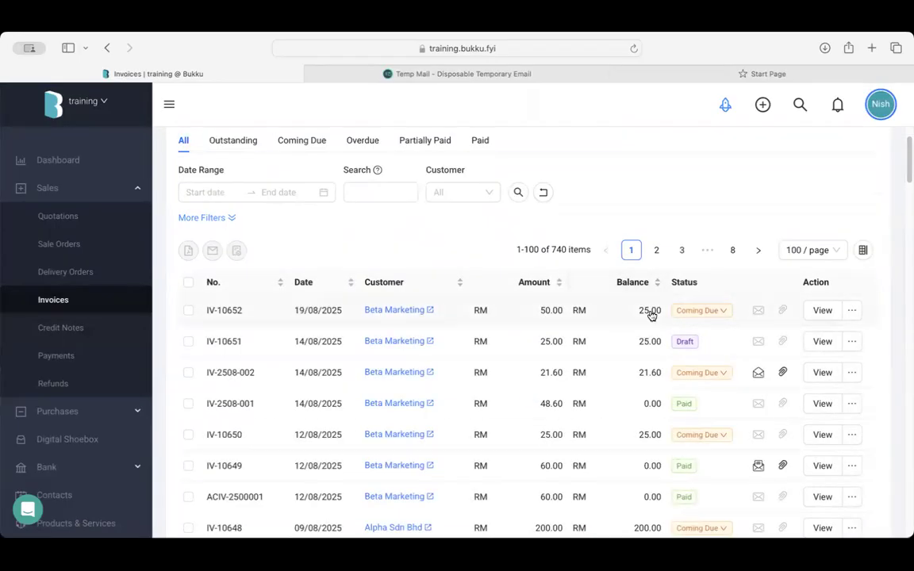
{"action": "left_click", "coordinate": [822, 310]}
{"action": "scroll", "coordinate": [467, 361], "scroll_direction": "down", "scroll_amount": 10}
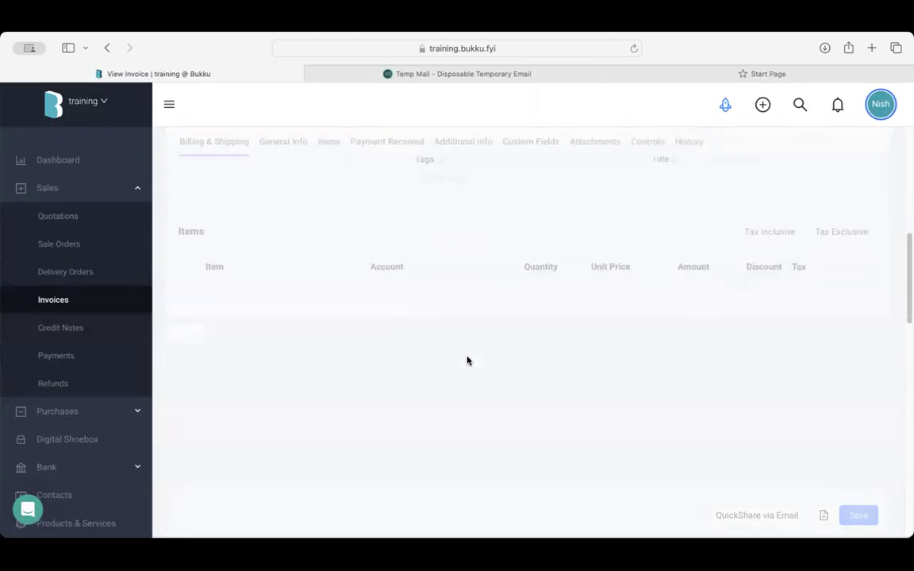
{"action": "scroll", "coordinate": [467, 361], "scroll_direction": "up", "scroll_amount": 2}
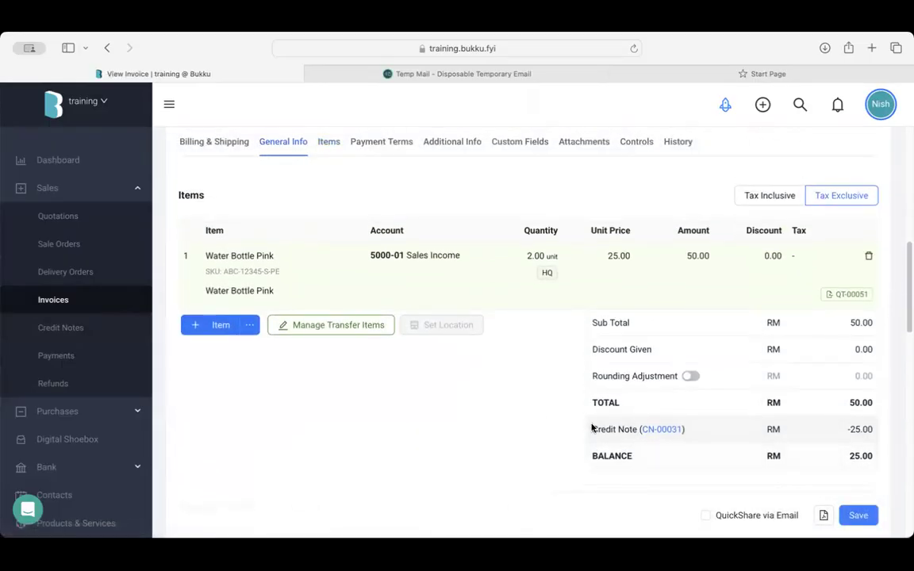
{"action": "scroll", "coordinate": [600, 439], "scroll_direction": "down", "scroll_amount": 1}
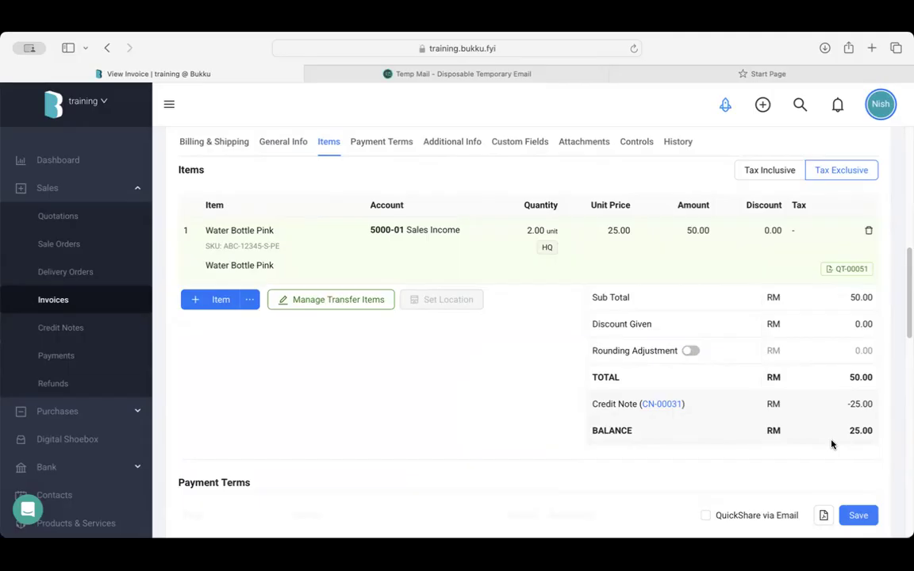
{"action": "scroll", "coordinate": [831, 444], "scroll_direction": "up", "scroll_amount": 10}
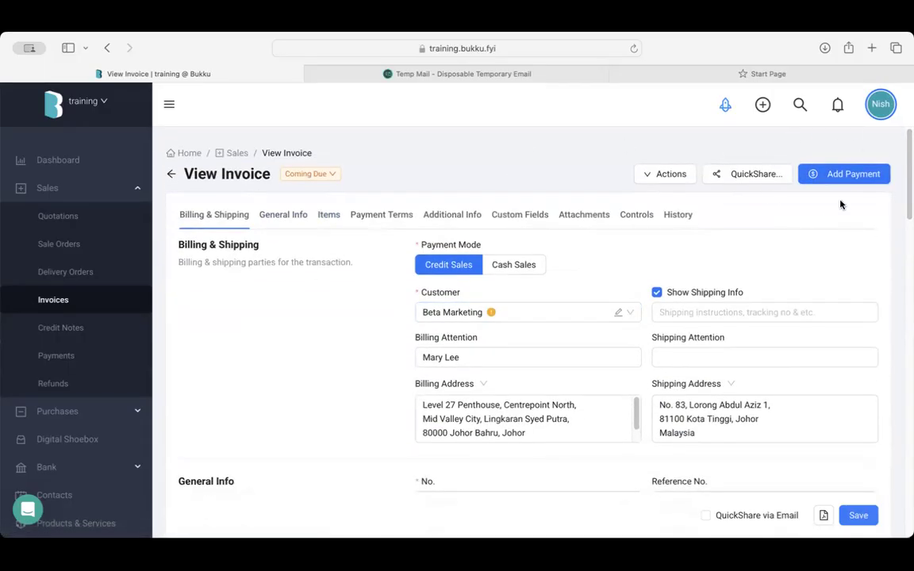
Add a payment for the Beta Marketing invoice and set its payment method to Bank Transfer
{"action": "left_click", "coordinate": [831, 174]}
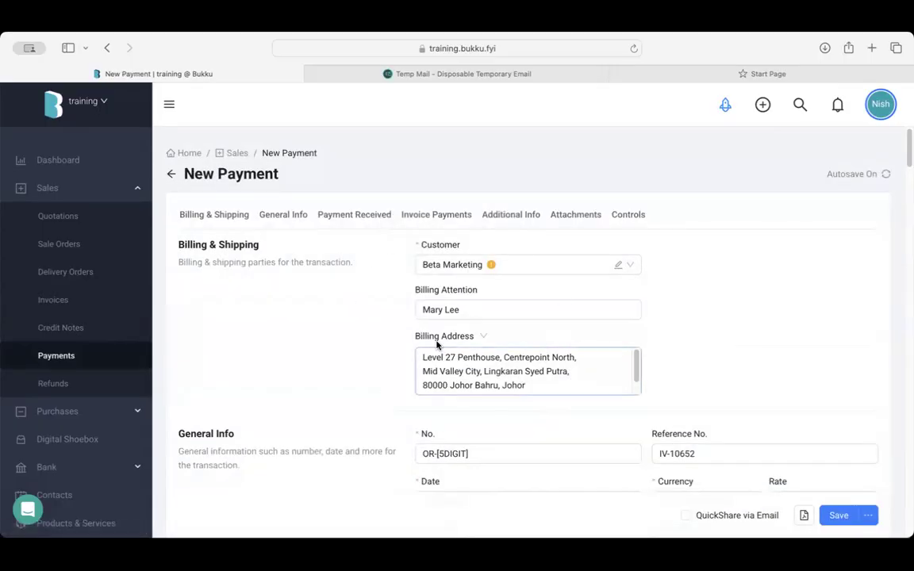
{"action": "scroll", "coordinate": [437, 344], "scroll_direction": "down", "scroll_amount": 5}
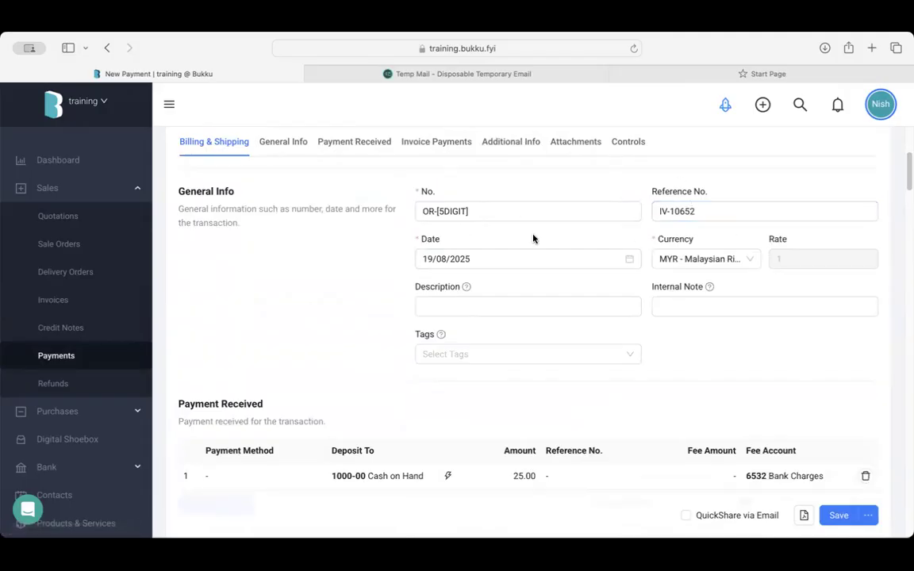
{"action": "scroll", "coordinate": [409, 261], "scroll_direction": "down", "scroll_amount": 5}
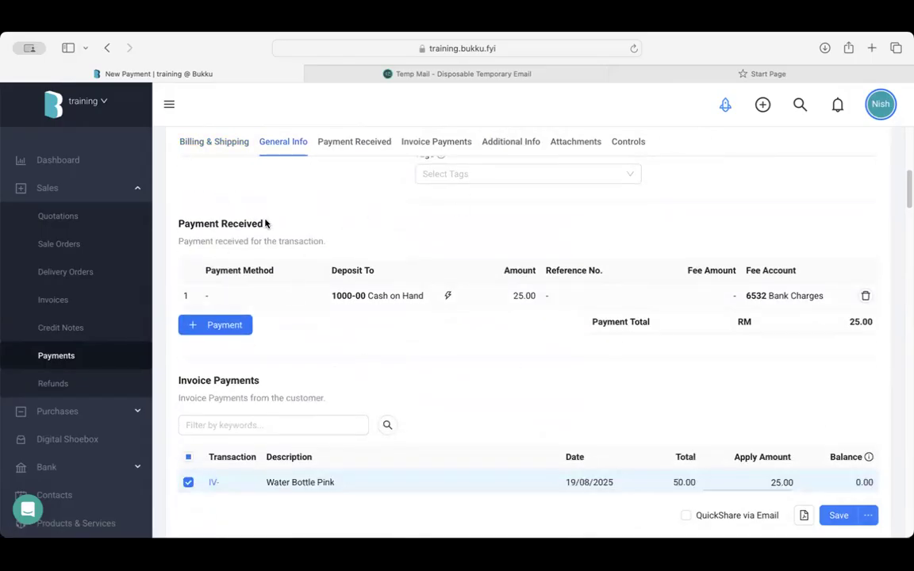
{"action": "left_click", "coordinate": [229, 296]}
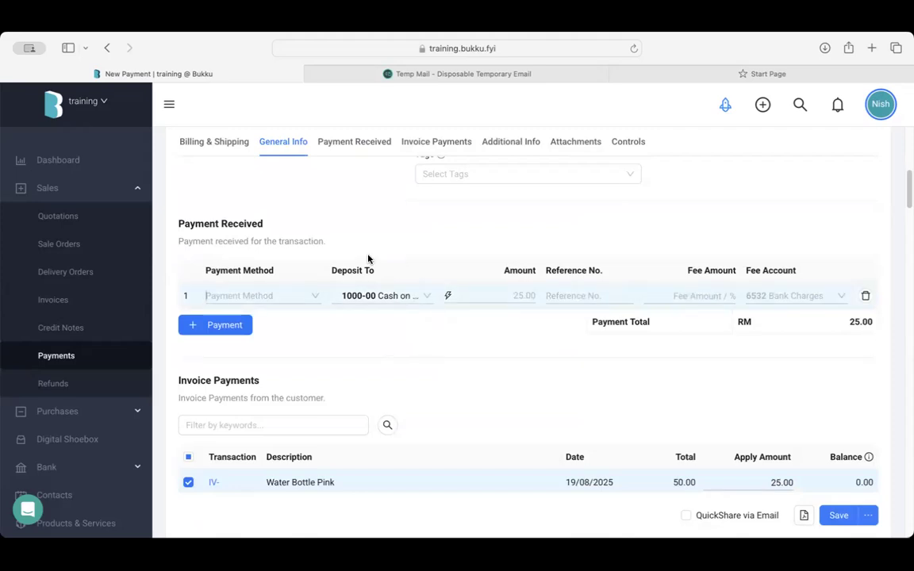
{"action": "left_click", "coordinate": [270, 294]}
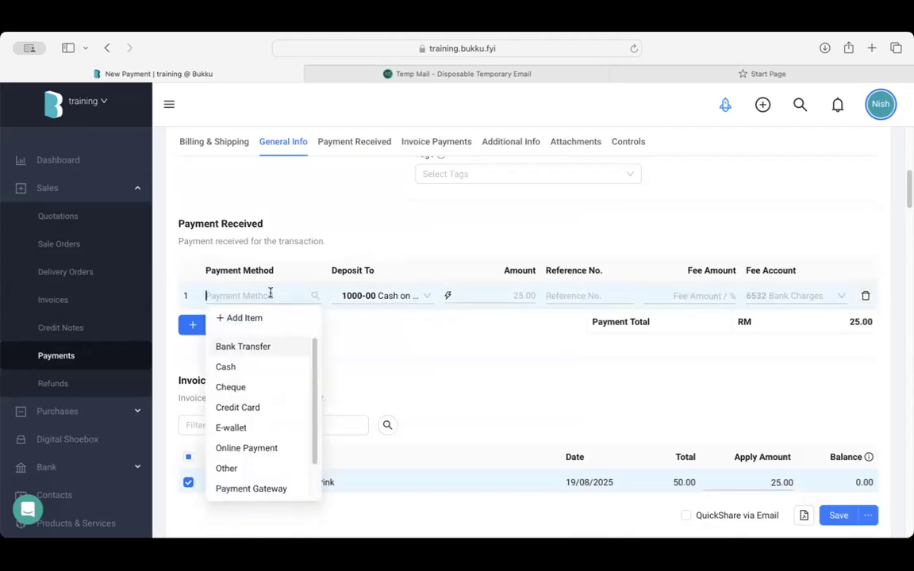
{"action": "left_click", "coordinate": [250, 350]}
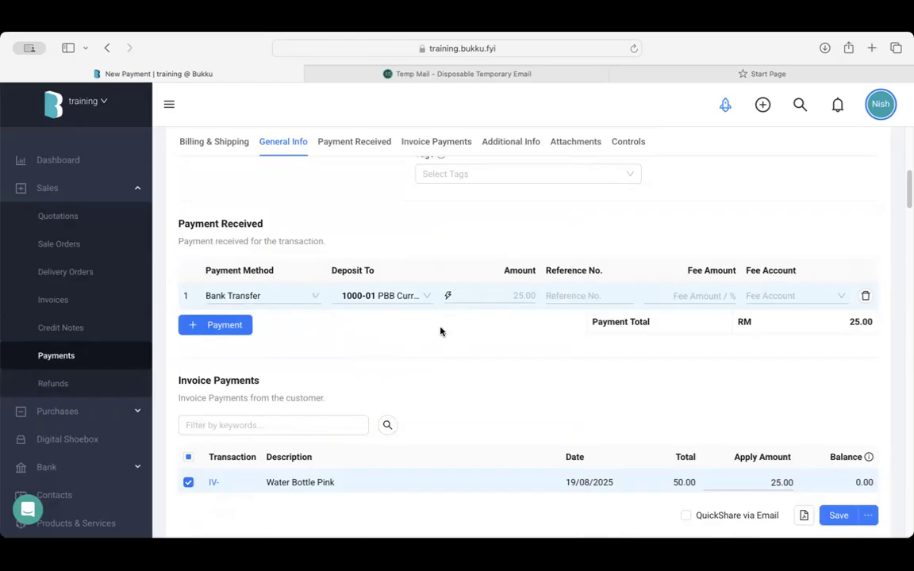
{"action": "scroll", "coordinate": [419, 322], "scroll_direction": "up", "scroll_amount": 1}
{"action": "left_click", "coordinate": [481, 253]}
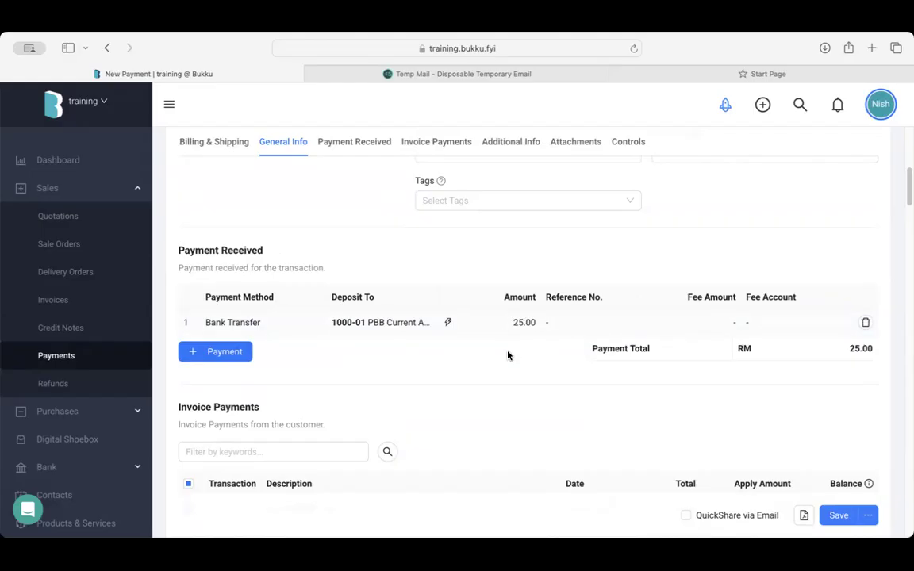
Check the amount applied to the Water Bottle Pink invoice dated 19/08/2025 and save the payment
{"action": "scroll", "coordinate": [508, 355], "scroll_direction": "down", "scroll_amount": 3}
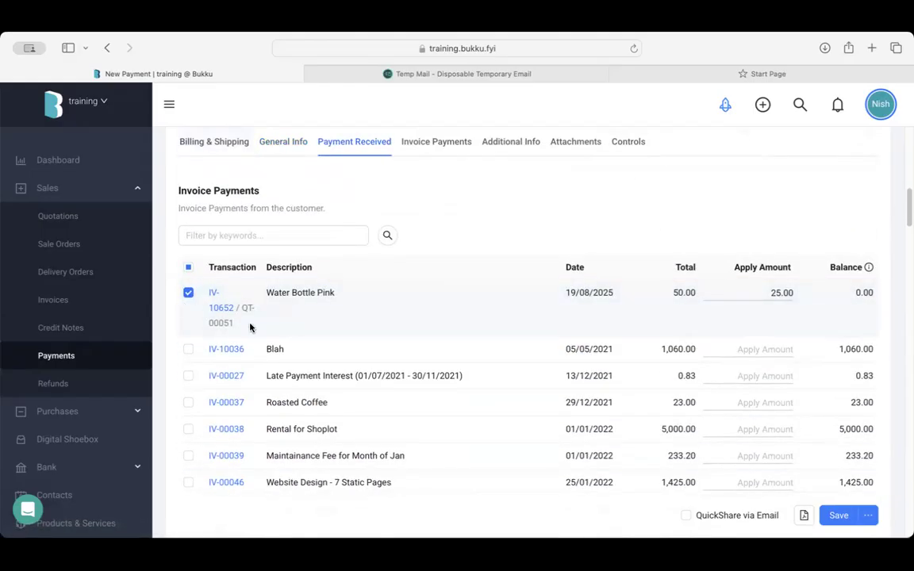
{"action": "scroll", "coordinate": [227, 300], "scroll_direction": "up", "scroll_amount": 1}
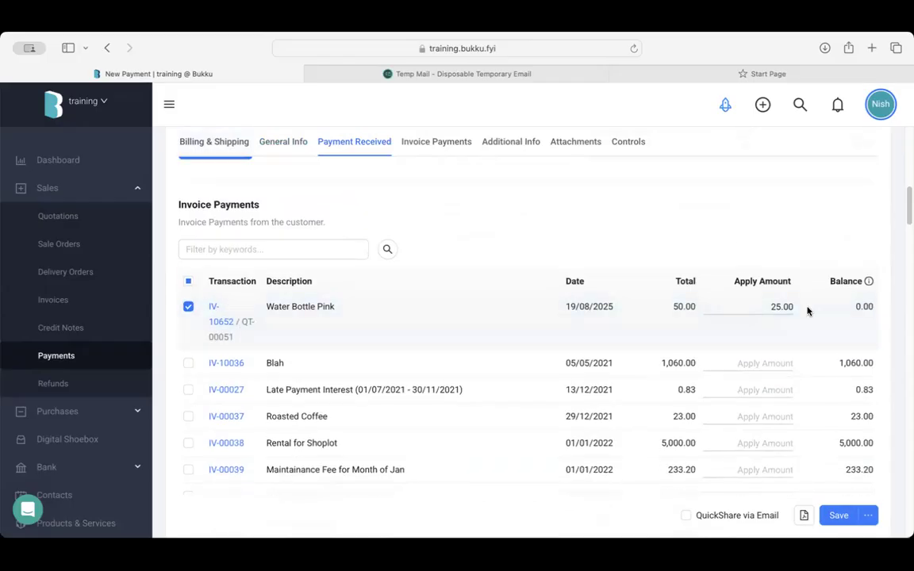
{"action": "scroll", "coordinate": [752, 319], "scroll_direction": "down", "scroll_amount": 20}
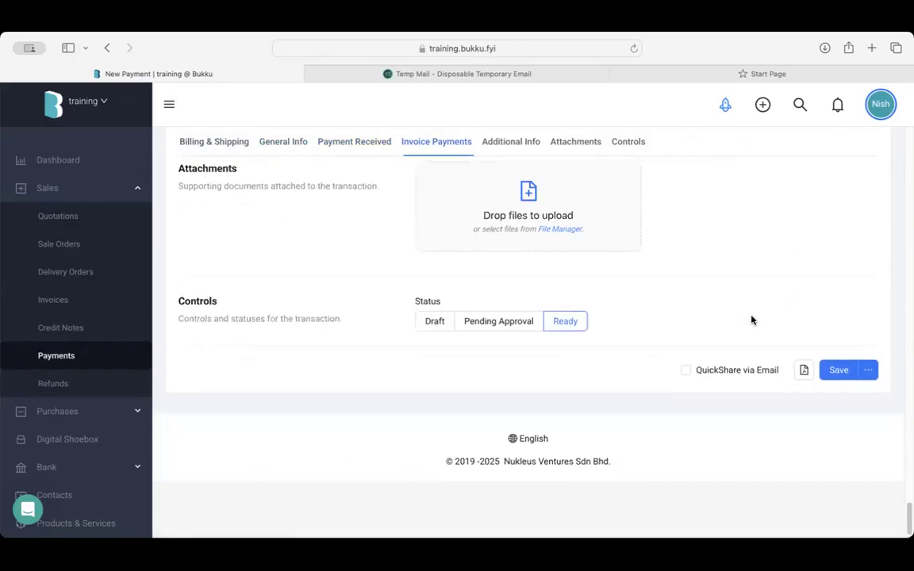
{"action": "left_click", "coordinate": [837, 424]}
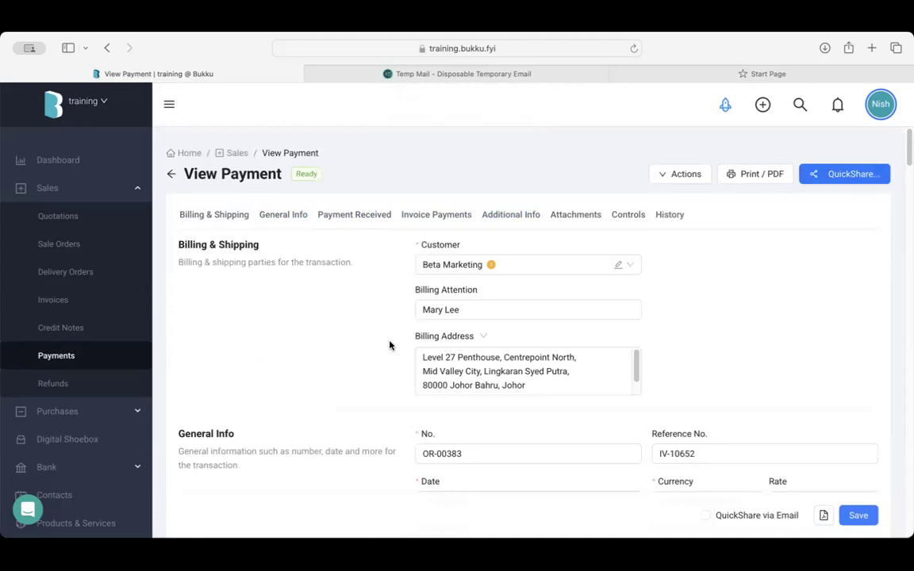
View the saved payment's official receipt as a PDF in My Form Design (Default), check its payment details, and close it
{"action": "scroll", "coordinate": [506, 363], "scroll_direction": "down", "scroll_amount": 10}
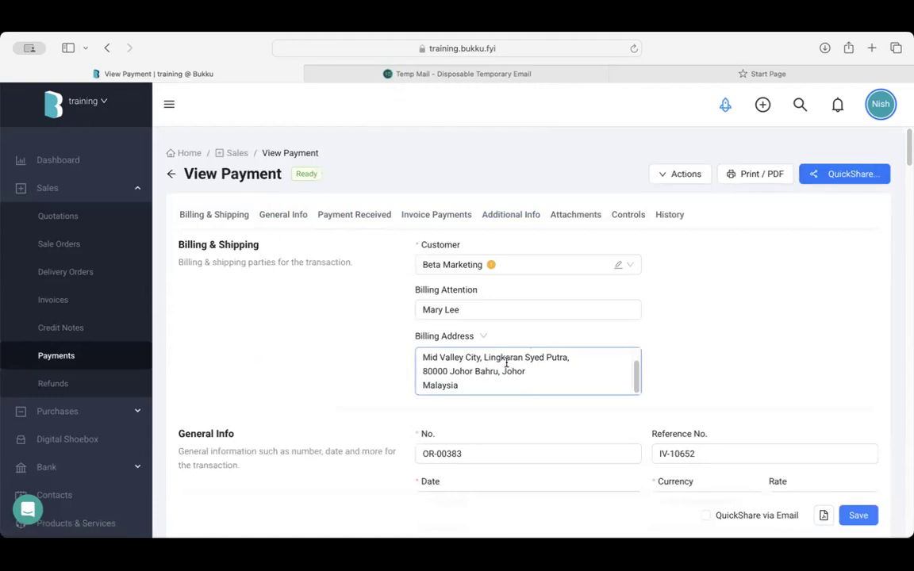
{"action": "scroll", "coordinate": [506, 361], "scroll_direction": "down", "scroll_amount": 5}
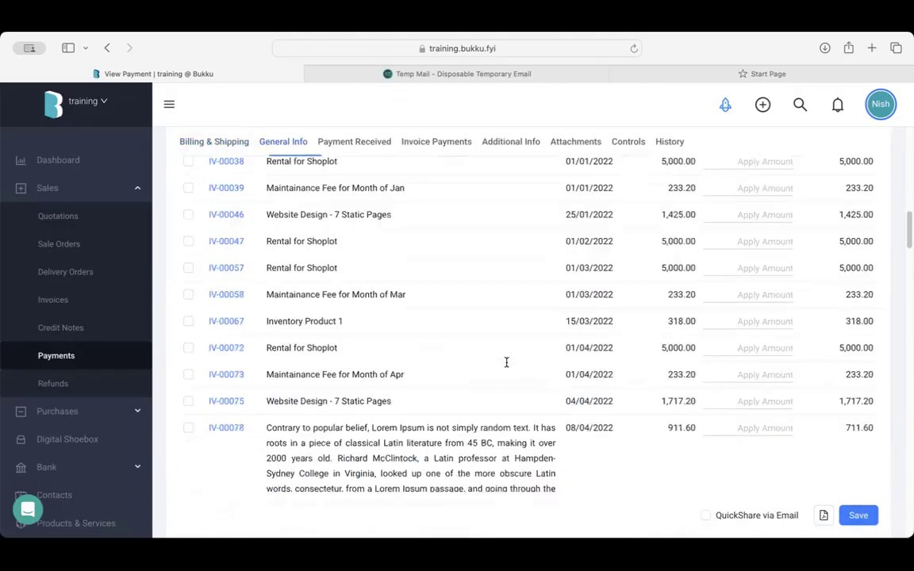
{"action": "scroll", "coordinate": [508, 363], "scroll_direction": "up", "scroll_amount": 15}
{"action": "left_click", "coordinate": [782, 183]}
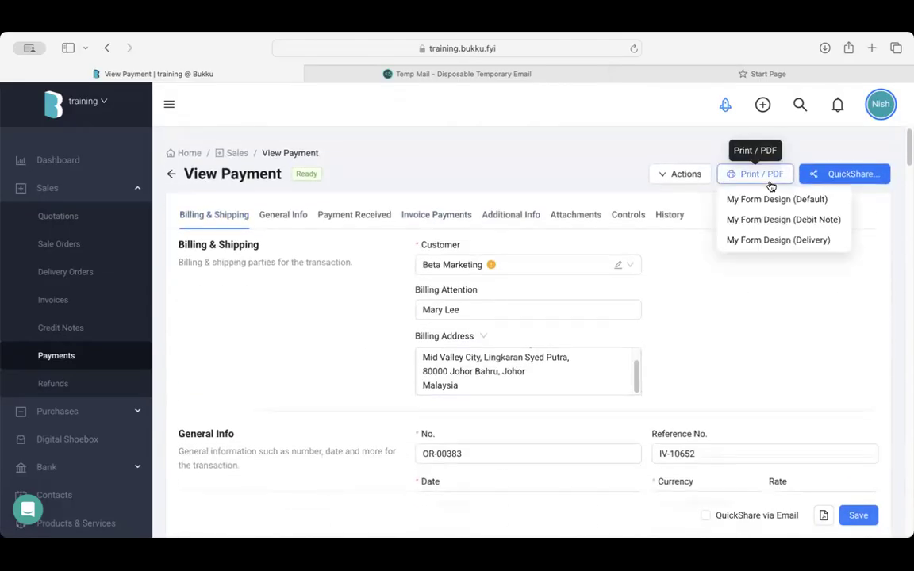
{"action": "left_click", "coordinate": [764, 199]}
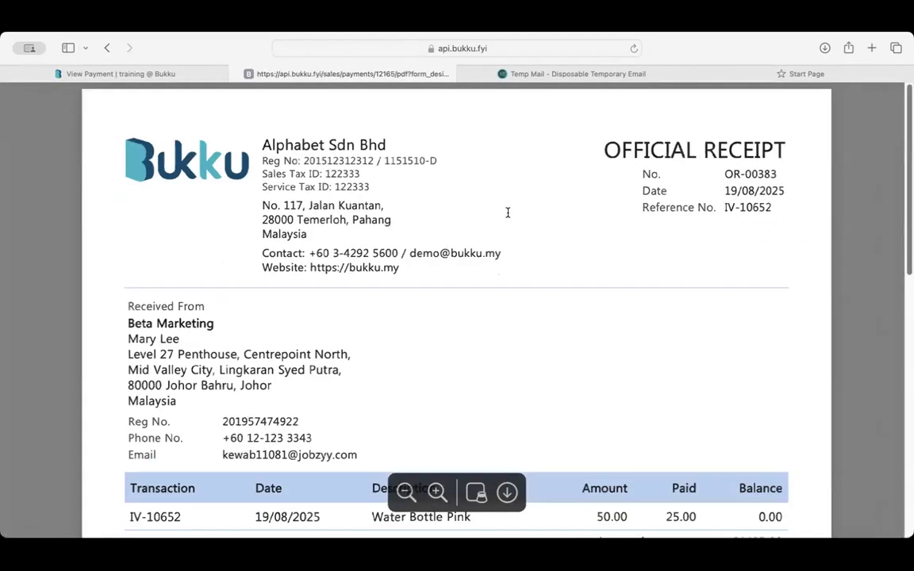
{"action": "scroll", "coordinate": [508, 214], "scroll_direction": "down", "scroll_amount": 3}
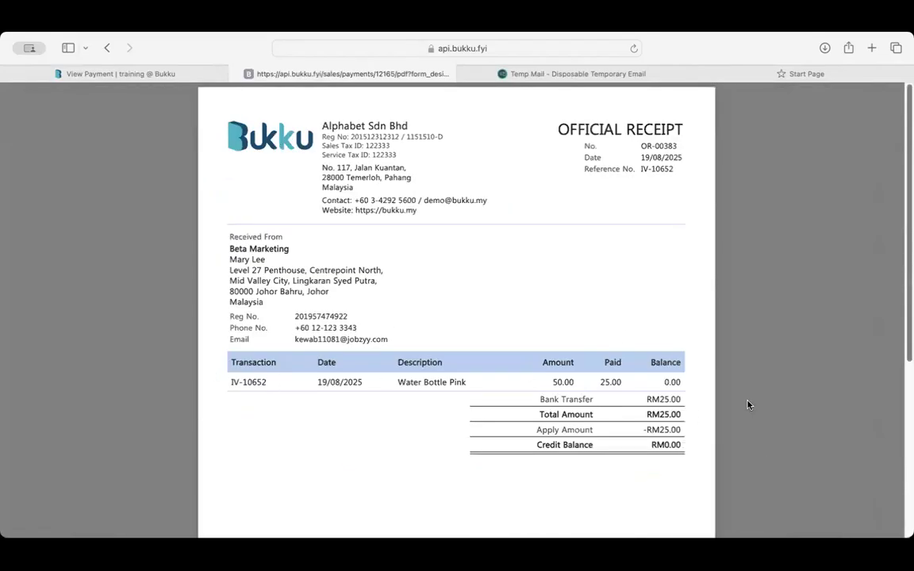
{"action": "scroll", "coordinate": [673, 370], "scroll_direction": "down", "scroll_amount": 5}
{"action": "scroll", "coordinate": [674, 370], "scroll_direction": "up", "scroll_amount": 5}
{"action": "left_click", "coordinate": [237, 75]}
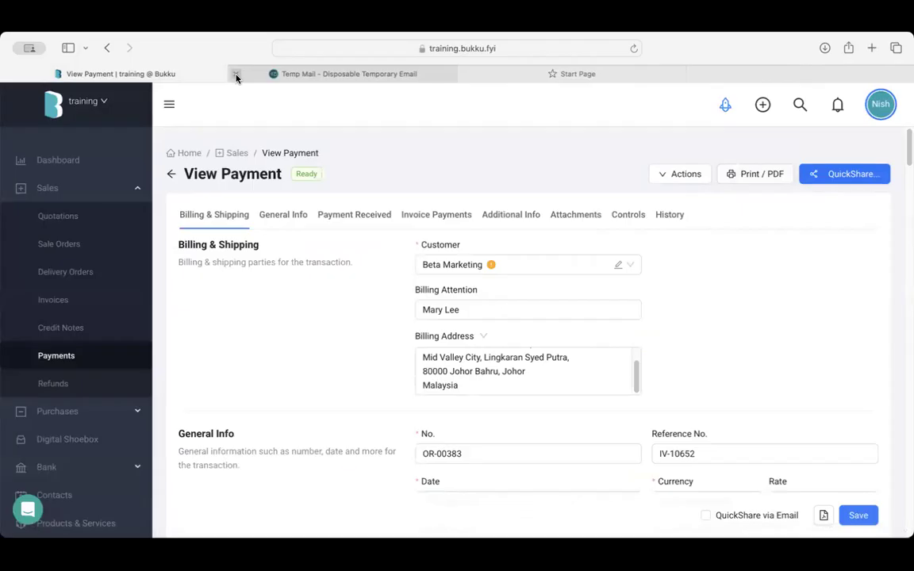
Duplicate the Beta Marketing invoice dated 19/08/2025 from the invoice list and look over the copied details and item line
{"action": "left_click", "coordinate": [105, 310]}
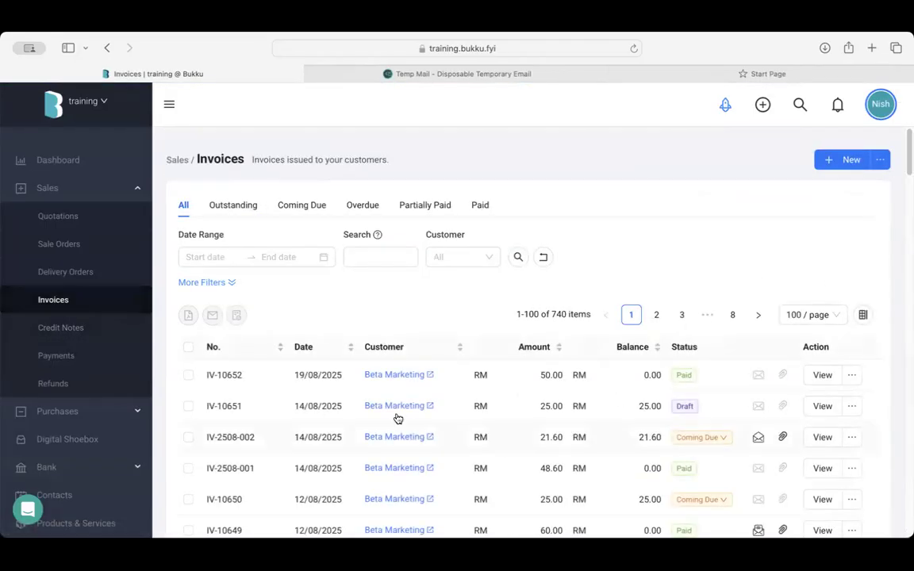
{"action": "left_click", "coordinate": [852, 378]}
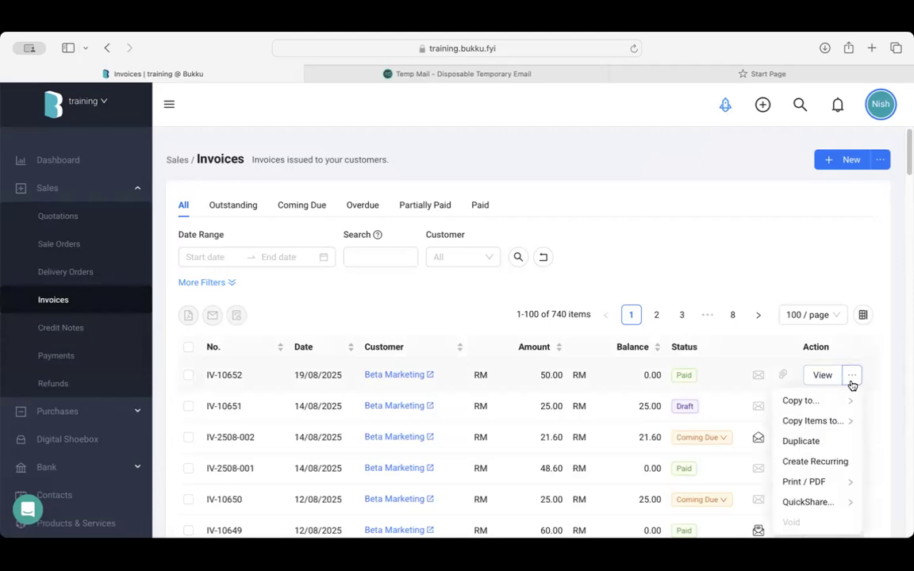
{"action": "left_click", "coordinate": [804, 442]}
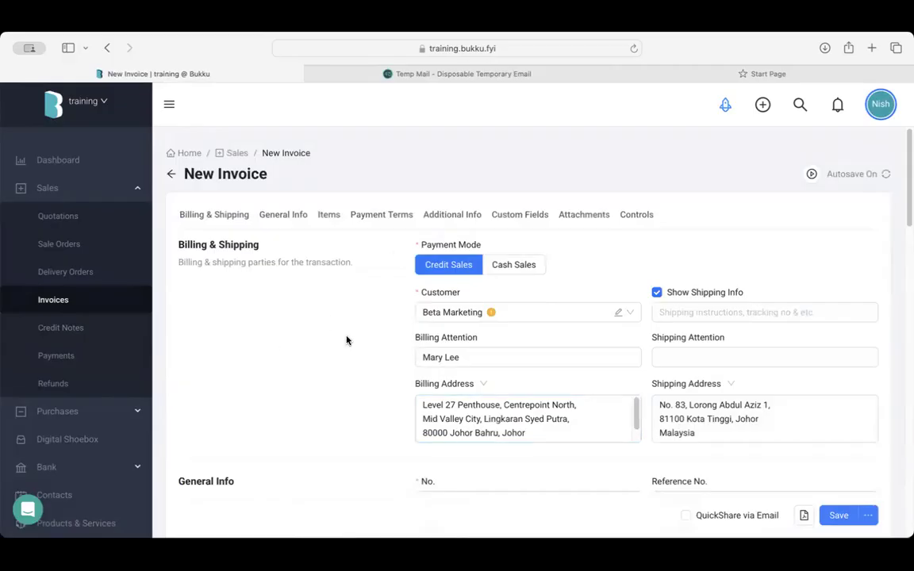
{"action": "scroll", "coordinate": [346, 338], "scroll_direction": "down", "scroll_amount": 5}
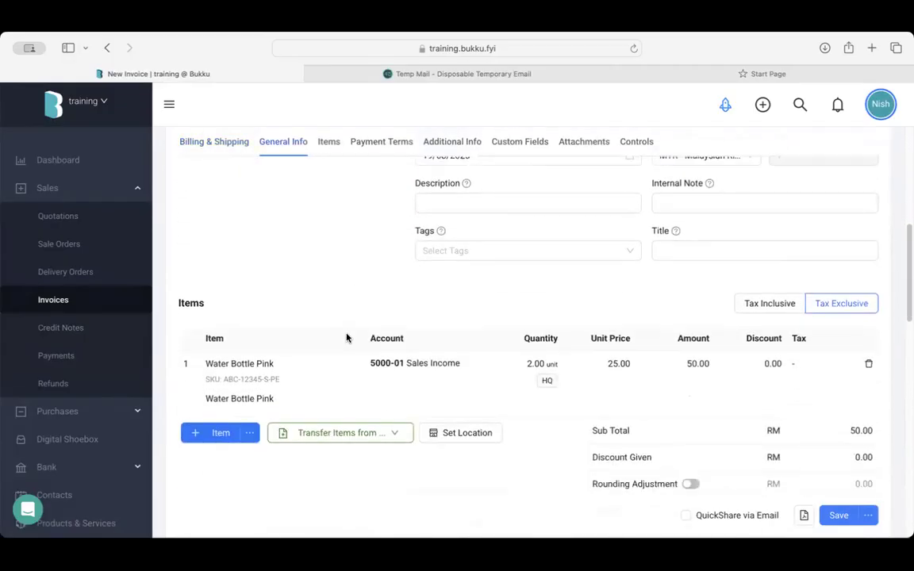
{"action": "scroll", "coordinate": [346, 338], "scroll_direction": "down", "scroll_amount": 1}
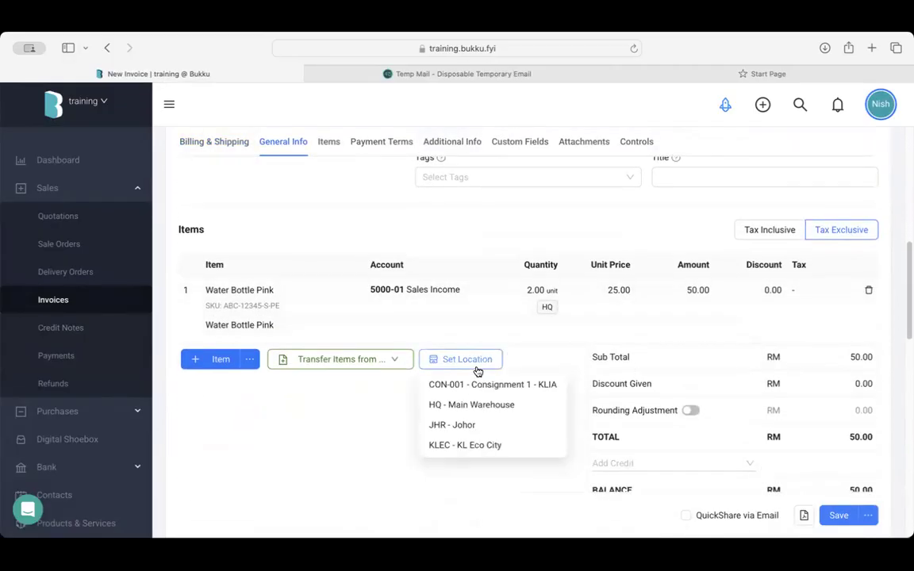
{"action": "scroll", "coordinate": [478, 370], "scroll_direction": "down", "scroll_amount": 2}
{"action": "scroll", "coordinate": [462, 421], "scroll_direction": "up", "scroll_amount": 2}
{"action": "scroll", "coordinate": [461, 421], "scroll_direction": "up", "scroll_amount": 5}
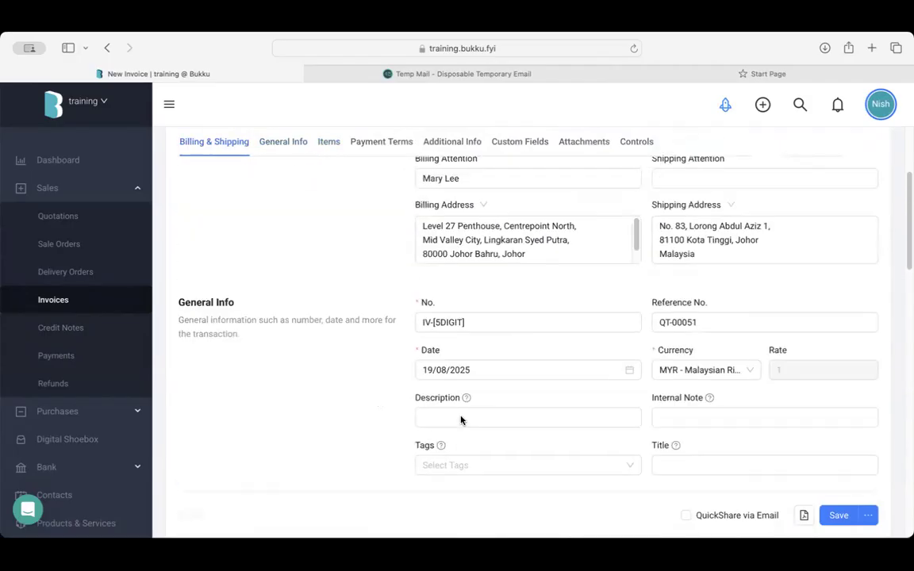
Set the duplicated invoice's number format to IV-[YY][MM]-[3DIGIT], review its custom fields and attachments, and save it
{"action": "left_click", "coordinate": [449, 312]}
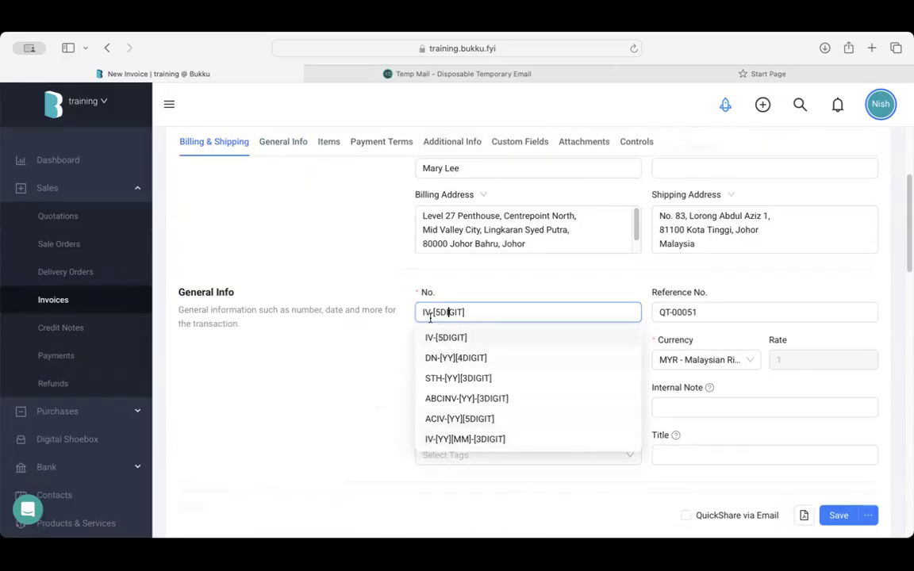
{"action": "left_click", "coordinate": [451, 438]}
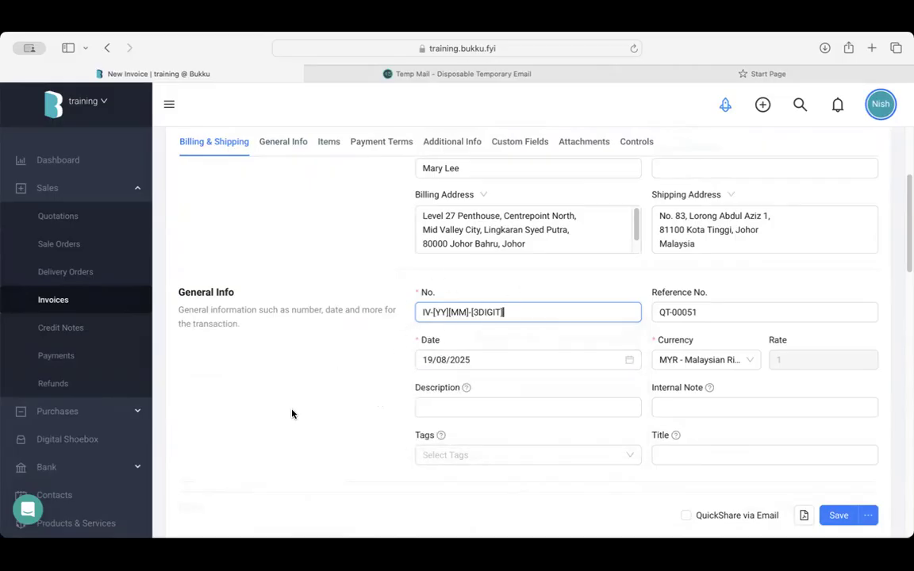
{"action": "scroll", "coordinate": [292, 413], "scroll_direction": "down", "scroll_amount": 12}
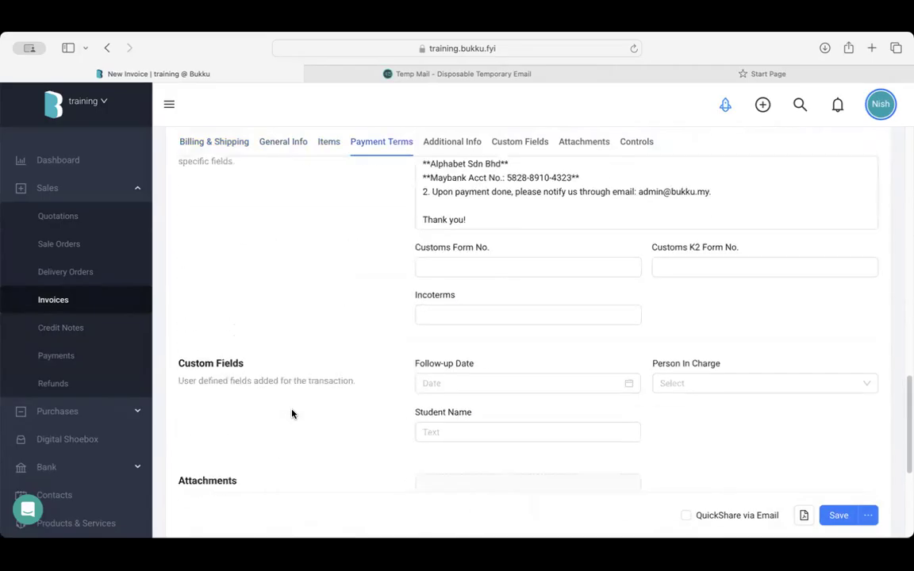
{"action": "scroll", "coordinate": [293, 413], "scroll_direction": "down", "scroll_amount": 4}
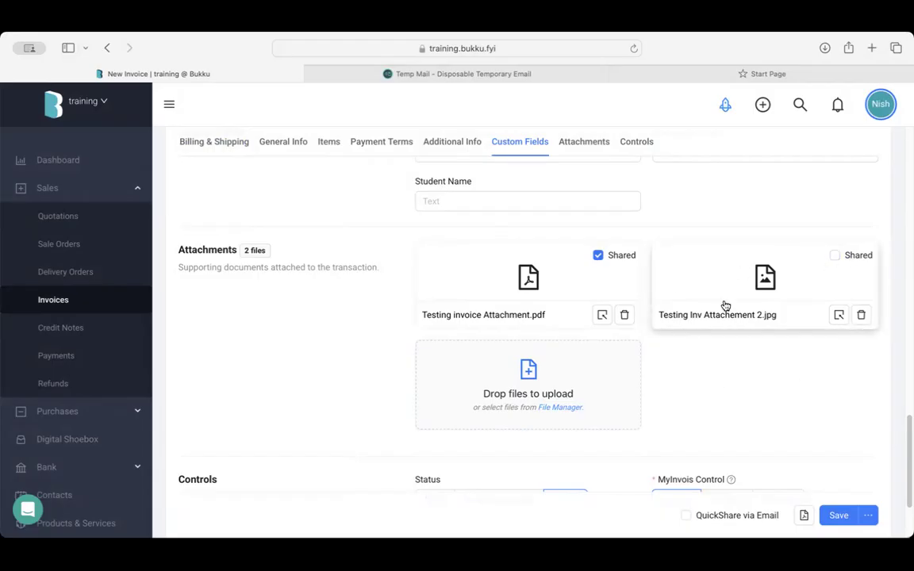
{"action": "scroll", "coordinate": [546, 272], "scroll_direction": "down", "scroll_amount": 3}
{"action": "scroll", "coordinate": [546, 271], "scroll_direction": "down", "scroll_amount": 1}
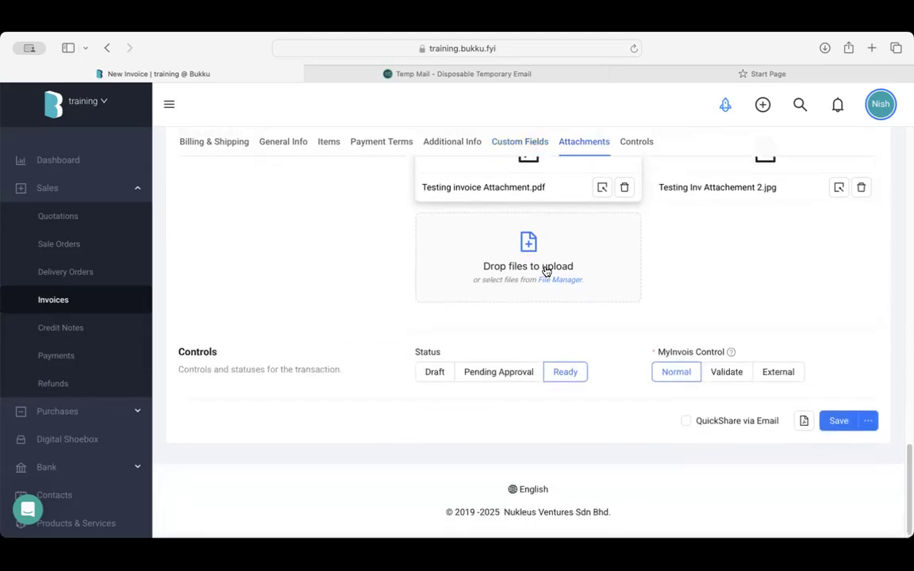
{"action": "left_click", "coordinate": [838, 427]}
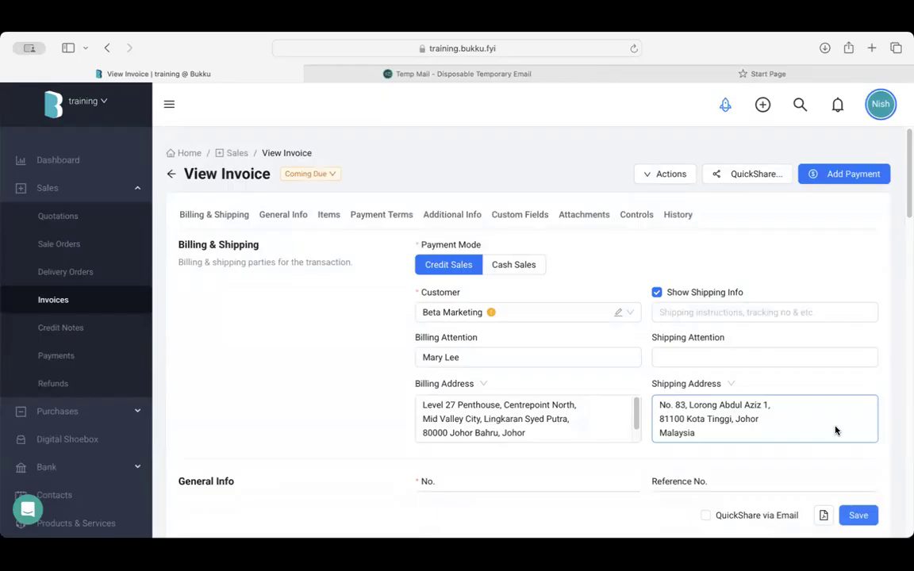
Look over the saved invoice and send it to the customer with QuickShare via Email using My Form Design (Default)
{"action": "scroll", "coordinate": [661, 229], "scroll_direction": "down", "scroll_amount": 10}
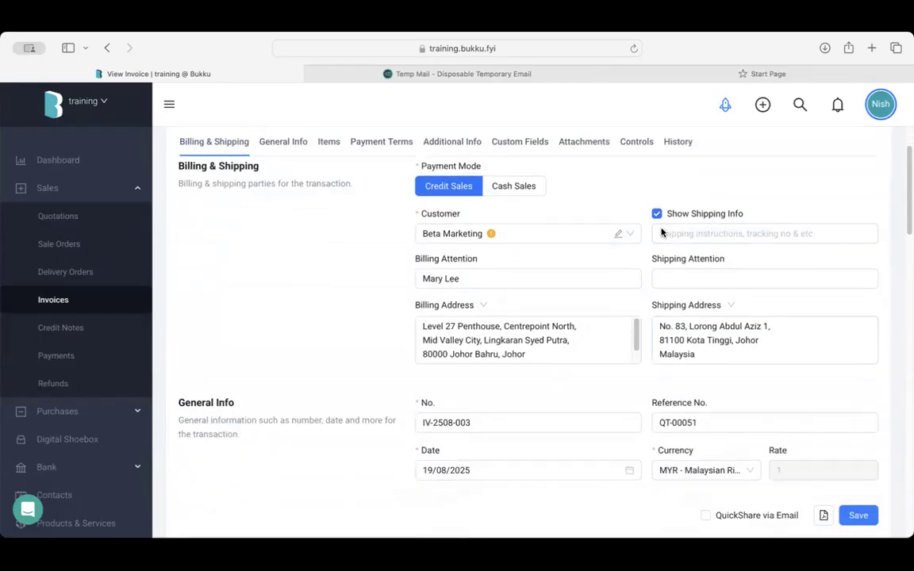
{"action": "scroll", "coordinate": [661, 228], "scroll_direction": "down", "scroll_amount": 5}
{"action": "scroll", "coordinate": [659, 228], "scroll_direction": "up", "scroll_amount": 15}
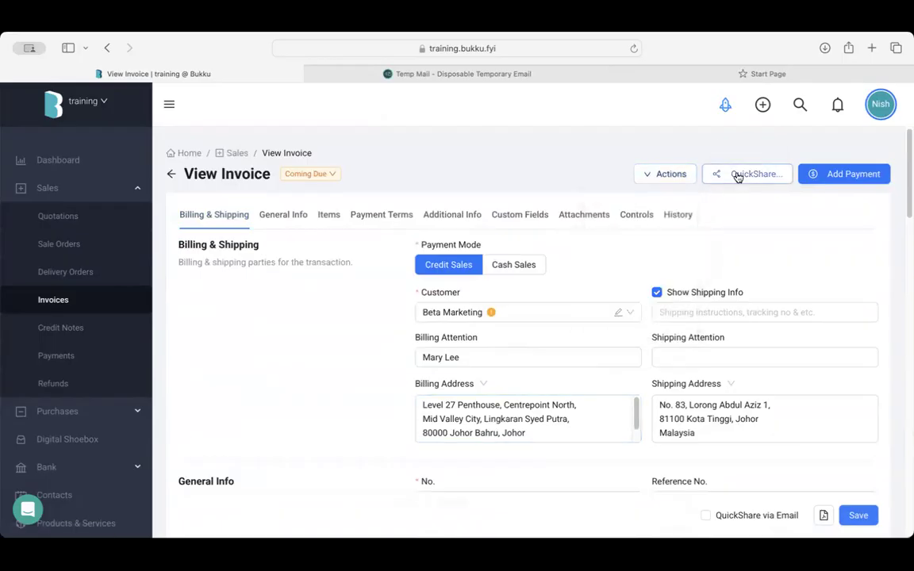
{"action": "mouse_move", "coordinate": [737, 176]}
{"action": "left_click", "coordinate": [729, 219]}
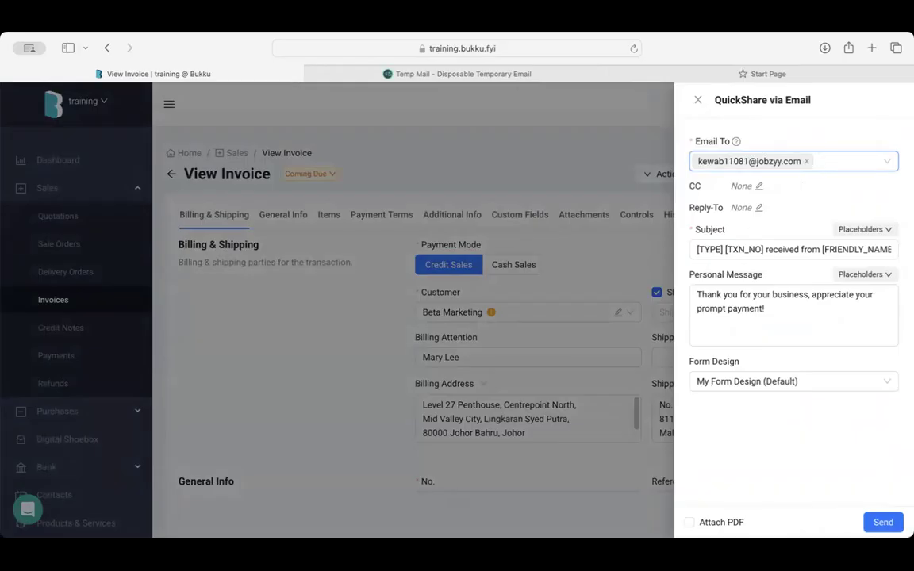
{"action": "left_click", "coordinate": [883, 523]}
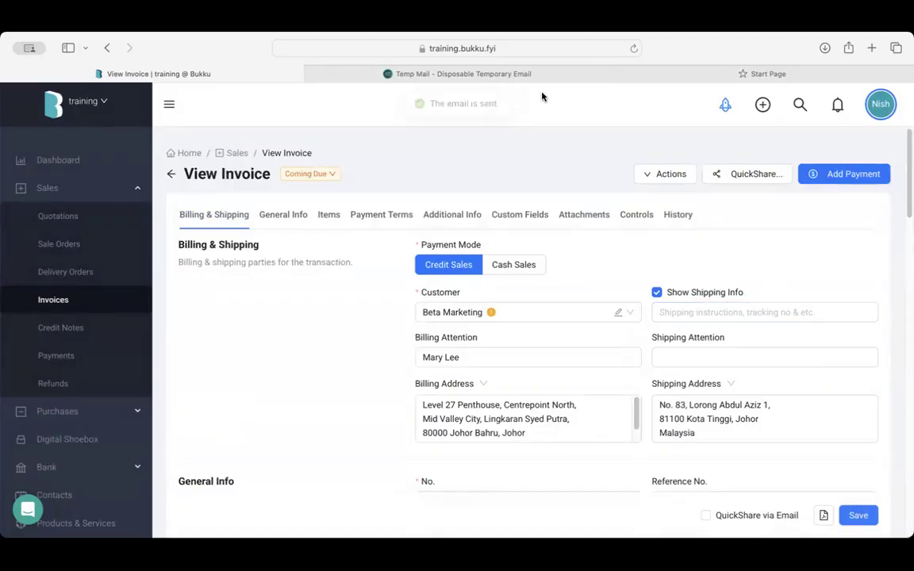
Check the email tracker for invoice IV-2508-003 in the sales invoice list, then close it
{"action": "left_click", "coordinate": [85, 304]}
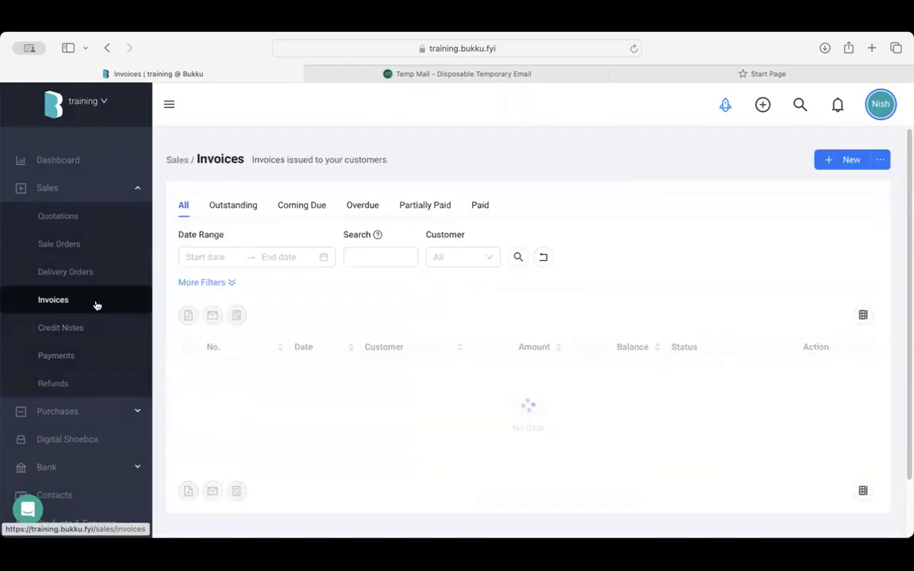
{"action": "scroll", "coordinate": [315, 336], "scroll_direction": "down", "scroll_amount": 1}
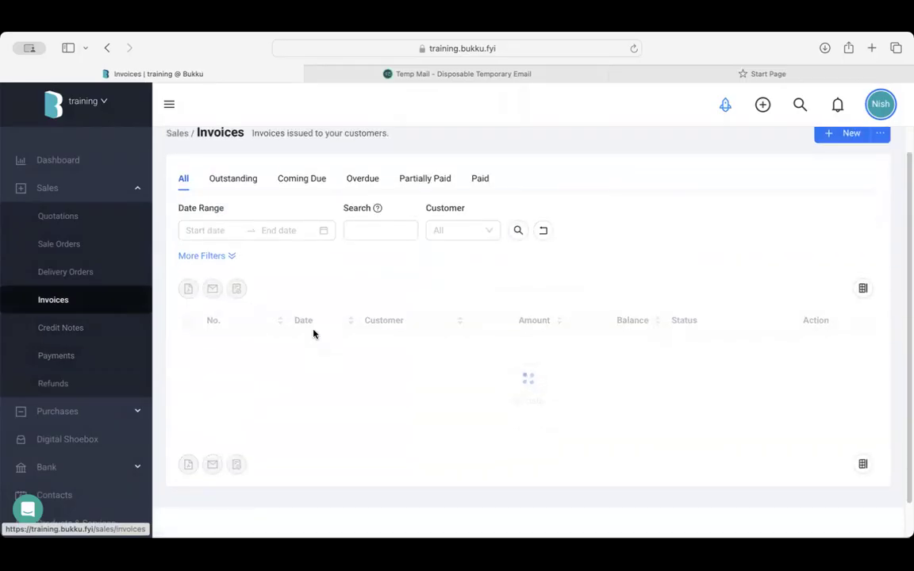
{"action": "scroll", "coordinate": [311, 333], "scroll_direction": "down", "scroll_amount": 1}
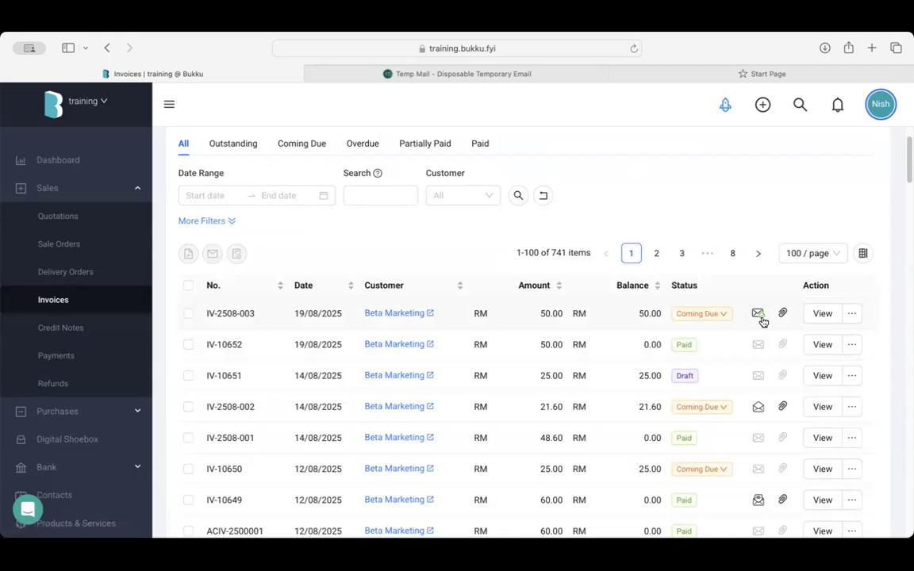
{"action": "mouse_move", "coordinate": [761, 318]}
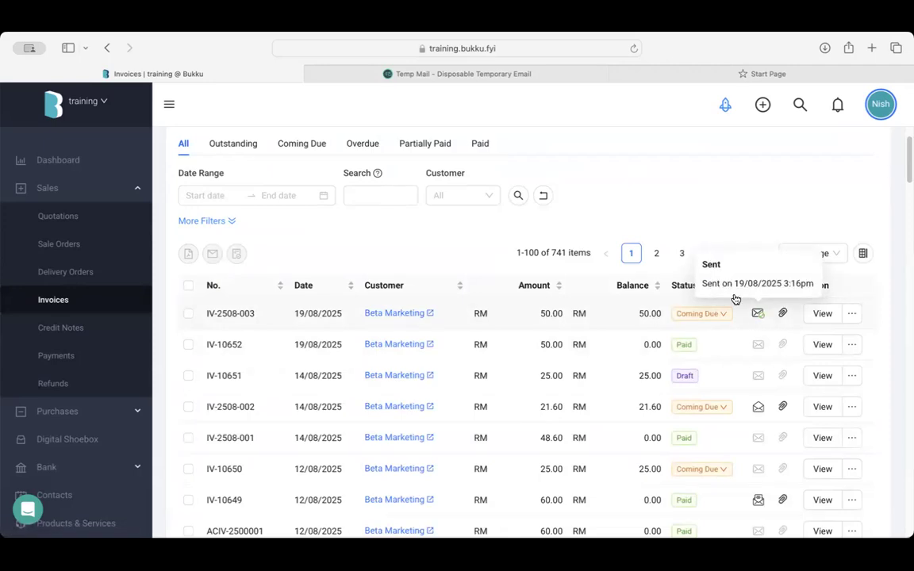
{"action": "left_click", "coordinate": [757, 314]}
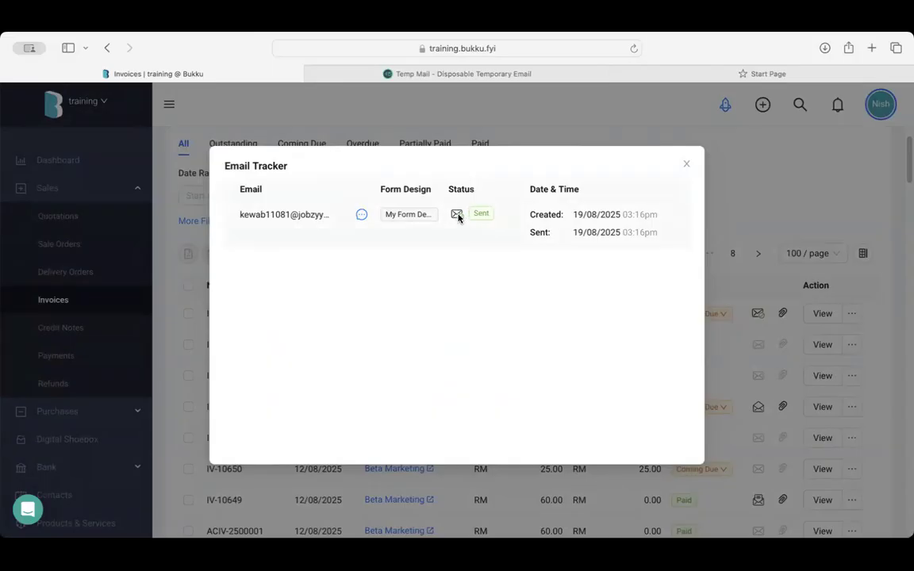
{"action": "left_click", "coordinate": [687, 163]}
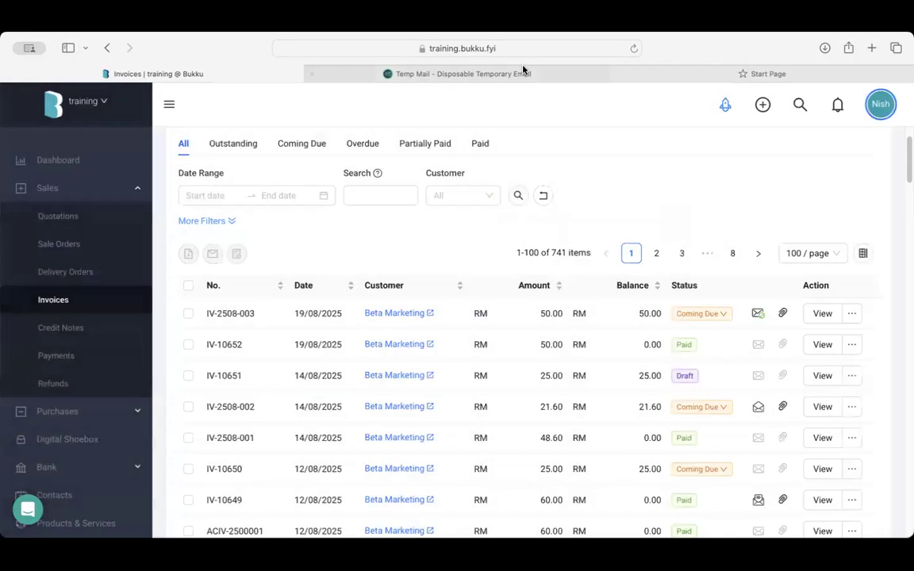
Switch to the Temp Mail inbox, return to its message list, and open the email for invoice IV-2508-003
{"action": "left_click", "coordinate": [522, 74]}
{"action": "scroll", "coordinate": [347, 294], "scroll_direction": "down", "scroll_amount": 5}
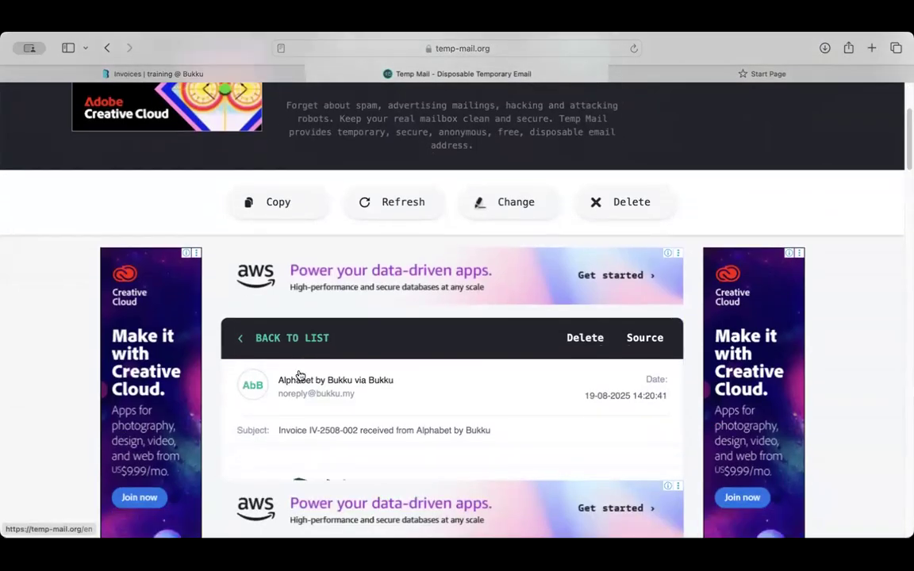
{"action": "left_click", "coordinate": [301, 347]}
{"action": "scroll", "coordinate": [302, 338], "scroll_direction": "down", "scroll_amount": 3}
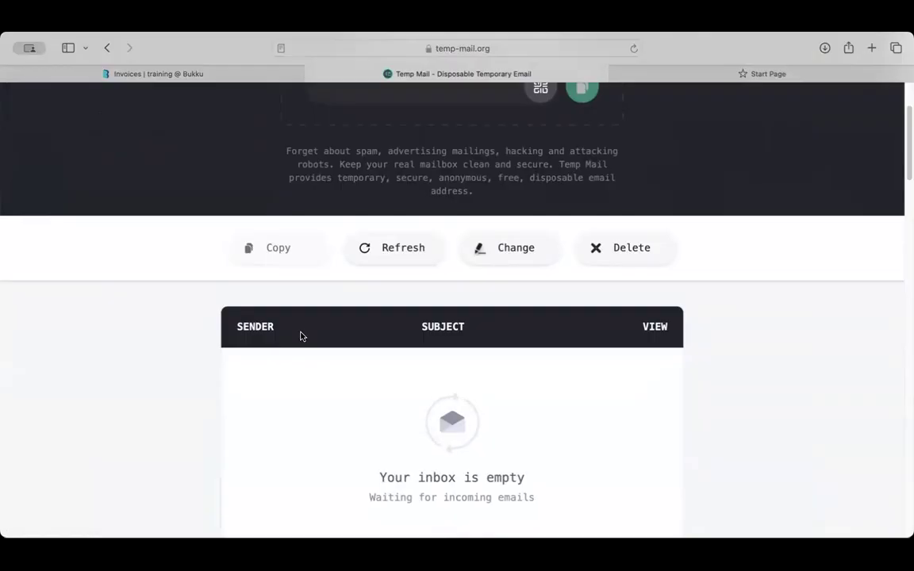
{"action": "scroll", "coordinate": [301, 337], "scroll_direction": "down", "scroll_amount": 1}
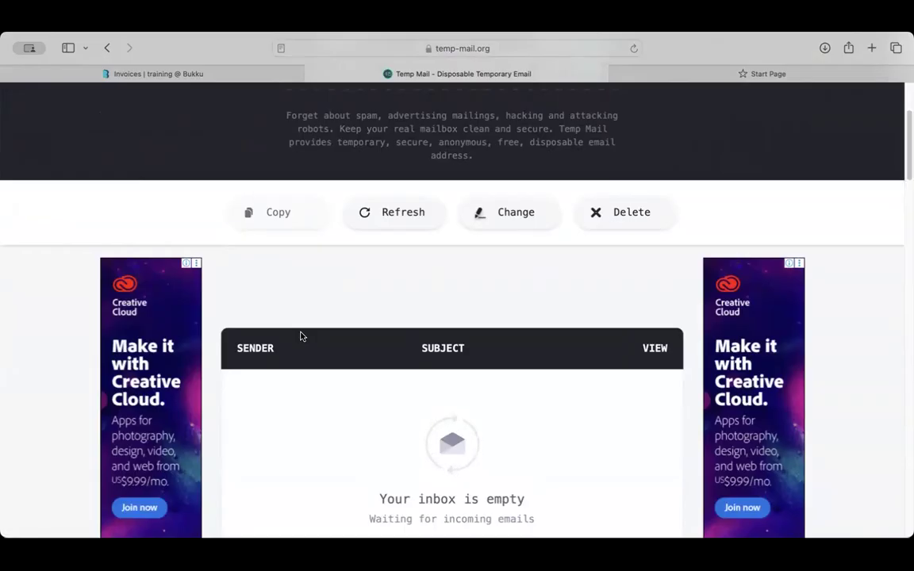
{"action": "left_click", "coordinate": [299, 212]}
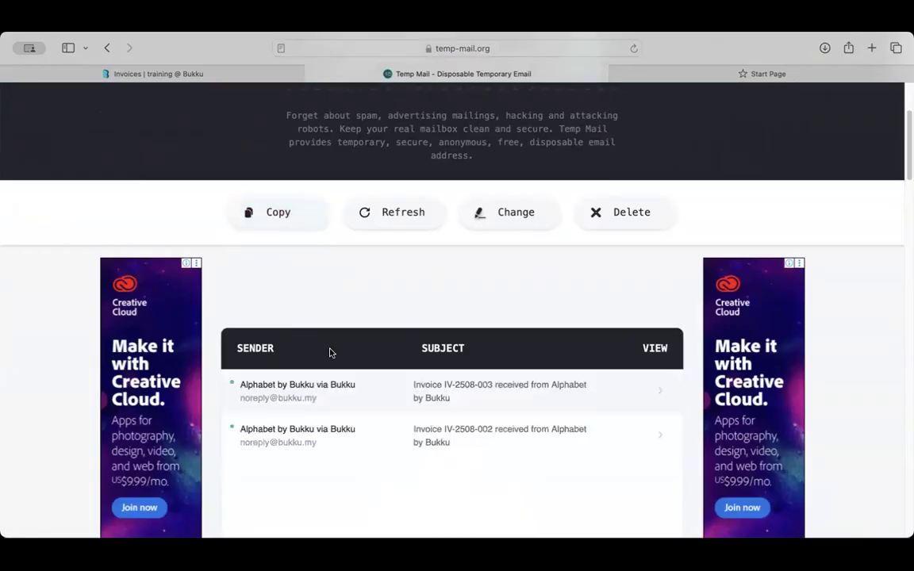
{"action": "scroll", "coordinate": [330, 352], "scroll_direction": "down", "scroll_amount": 1}
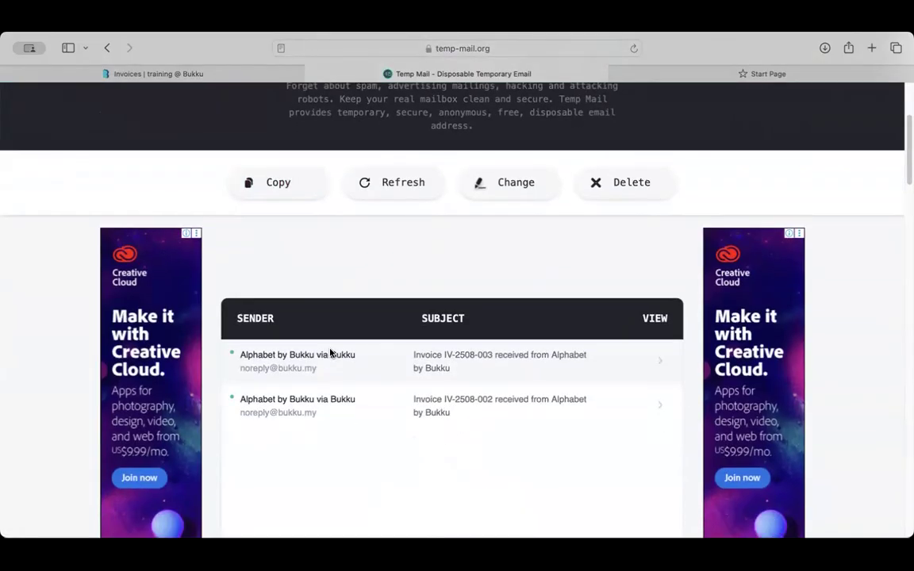
{"action": "left_click", "coordinate": [428, 366]}
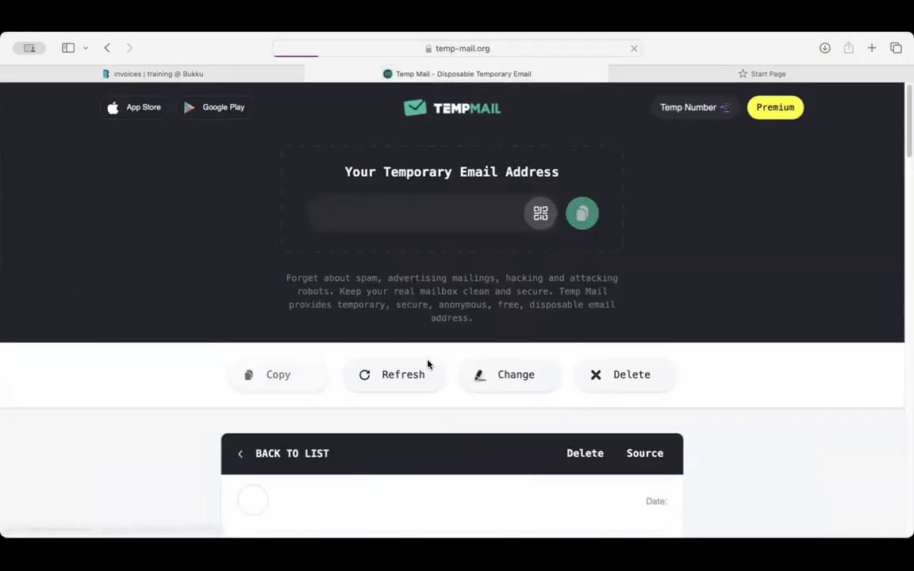
{"action": "scroll", "coordinate": [429, 365], "scroll_direction": "down", "scroll_amount": 3}
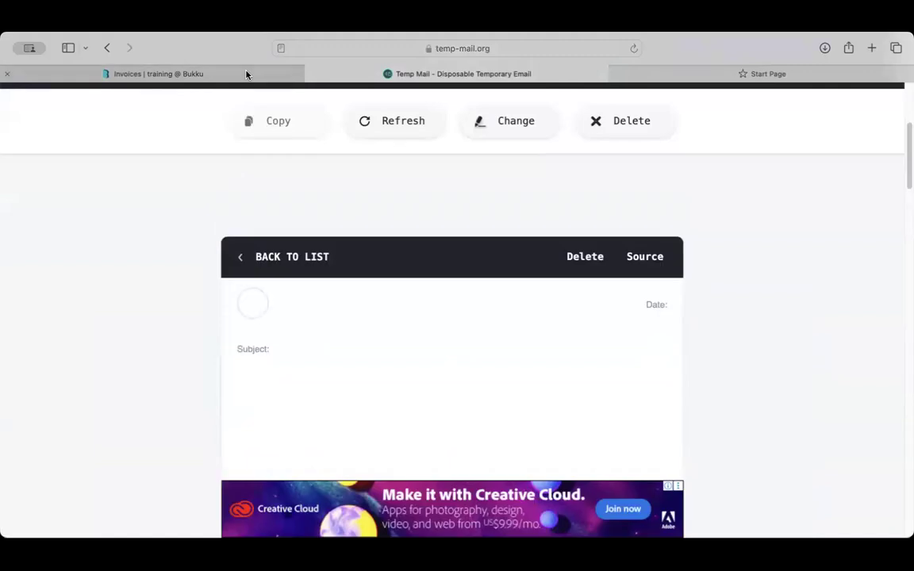
Return to Bukku's invoice list and recheck IV-2508-003's email tracker for whether the email was opened
{"action": "left_click", "coordinate": [247, 73]}
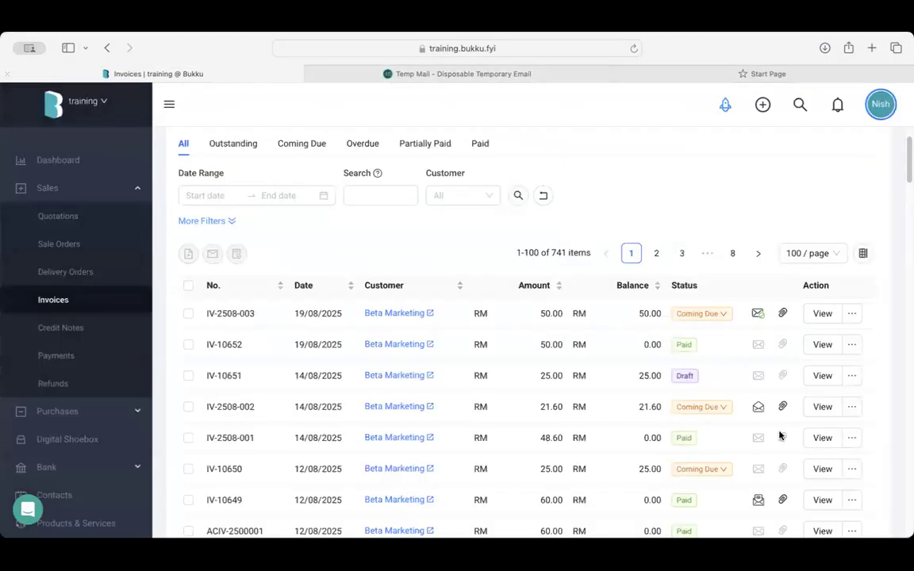
{"action": "left_click", "coordinate": [758, 314]}
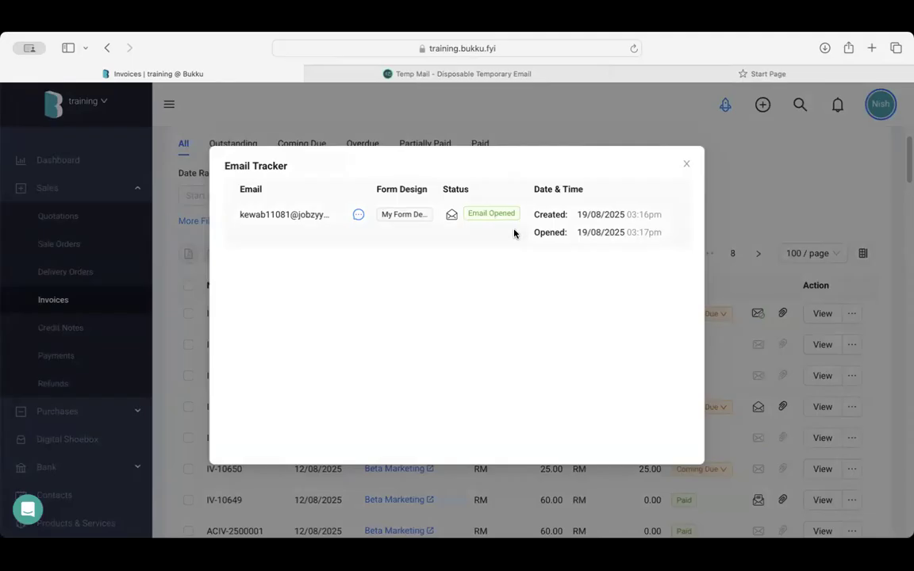
{"action": "left_click", "coordinate": [686, 164]}
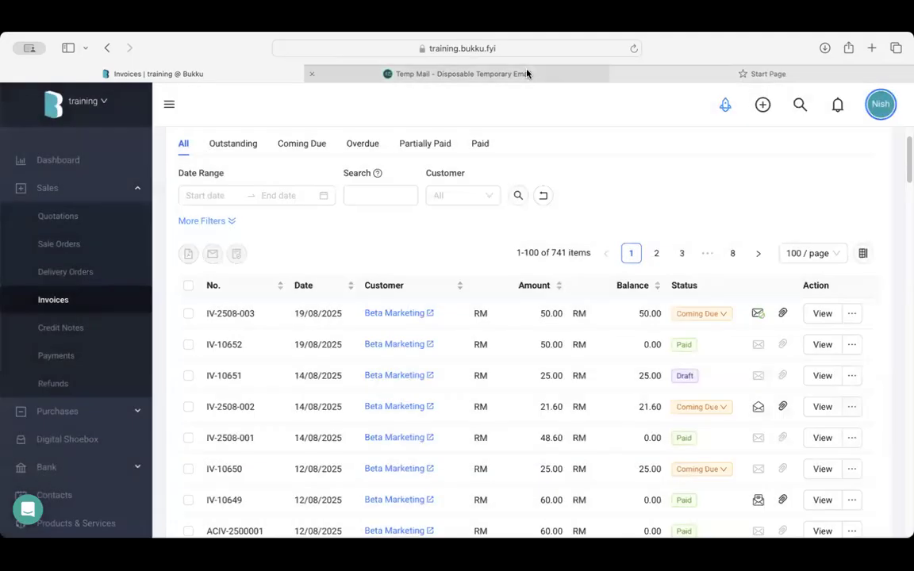
Switch back to the received email in Temp Mail and open the online invoice through its link
{"action": "left_click", "coordinate": [508, 73]}
{"action": "scroll", "coordinate": [402, 350], "scroll_direction": "down", "scroll_amount": 4}
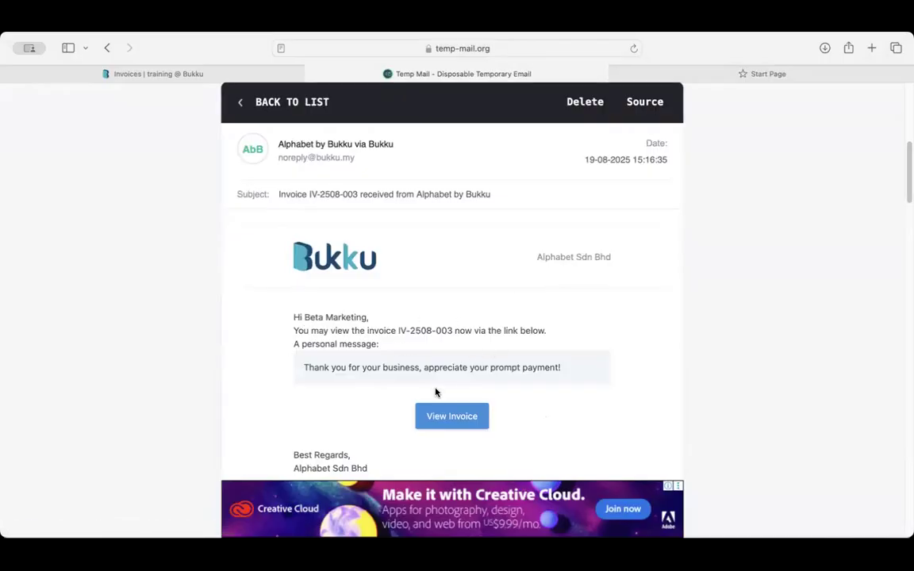
{"action": "left_click", "coordinate": [457, 420]}
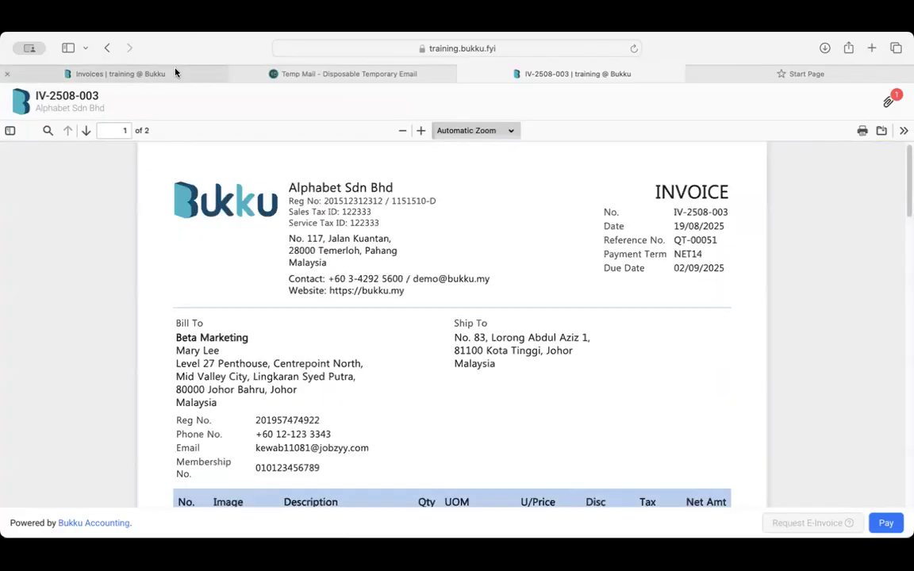
Go back to Bukku's invoice list and check IV-2508-003's email tracker for whether the customer viewed the transaction
{"action": "left_click", "coordinate": [175, 72]}
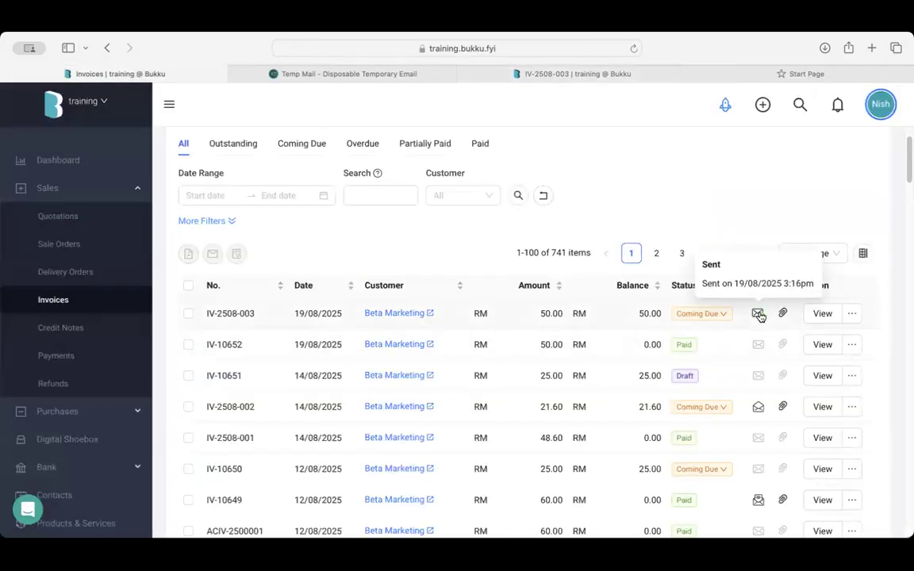
{"action": "left_click", "coordinate": [758, 313]}
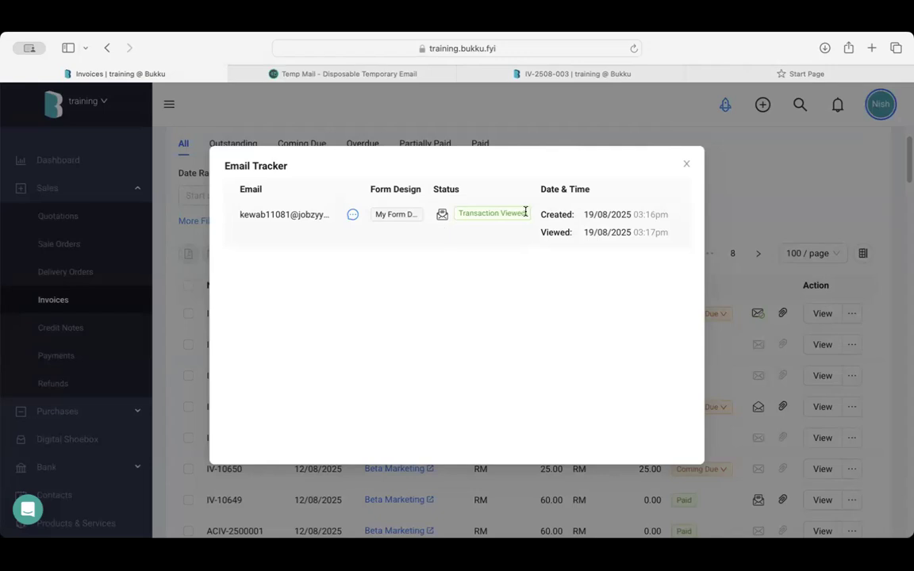
{"action": "left_click", "coordinate": [685, 162]}
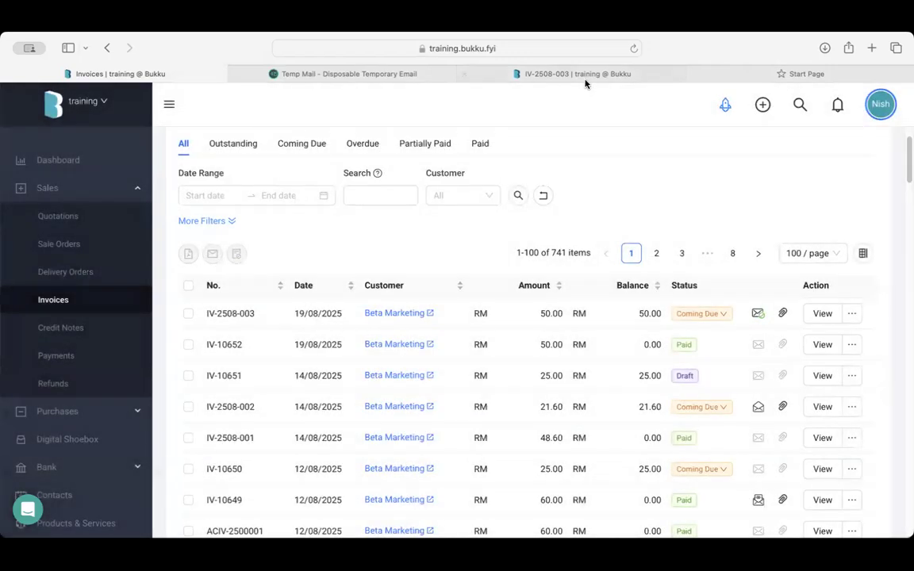
Review the online invoice IV-2508-003 on both pages, including header details, item line, Pay Now QR code, remarks and signature section
{"action": "left_click", "coordinate": [583, 75]}
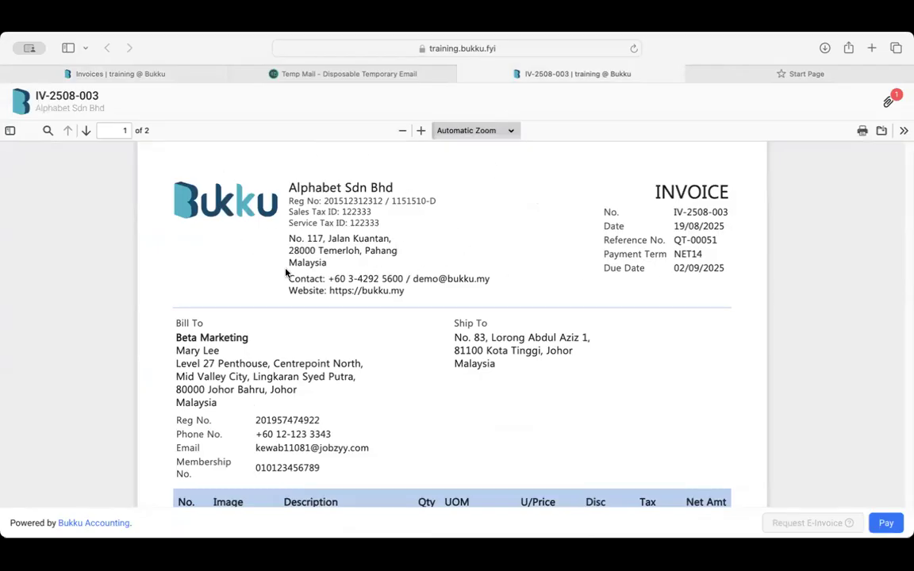
{"action": "left_click_drag", "start_coordinate": [670, 216], "coordinate": [700, 197]}
{"action": "left_click", "coordinate": [696, 202]}
{"action": "scroll", "coordinate": [696, 215], "scroll_direction": "down", "scroll_amount": 1}
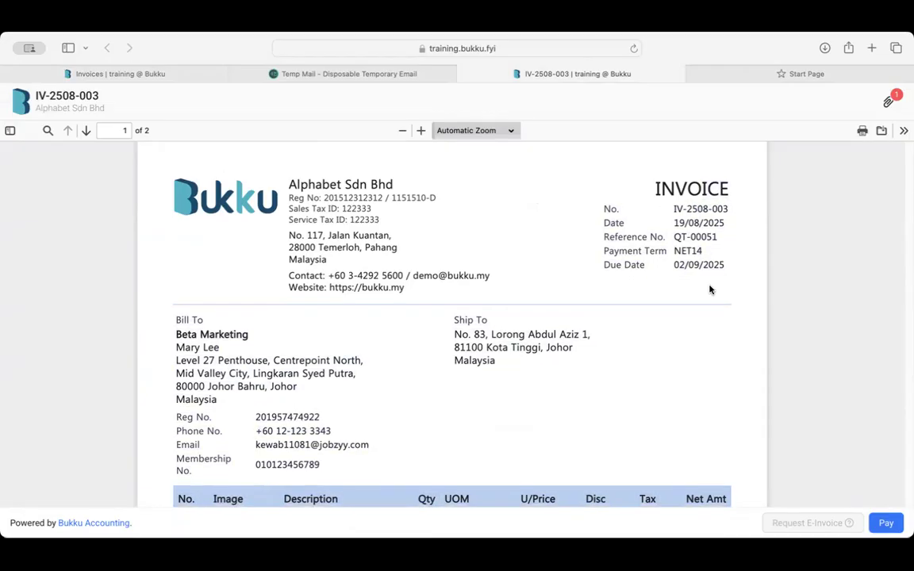
{"action": "scroll", "coordinate": [699, 254], "scroll_direction": "down", "scroll_amount": 3}
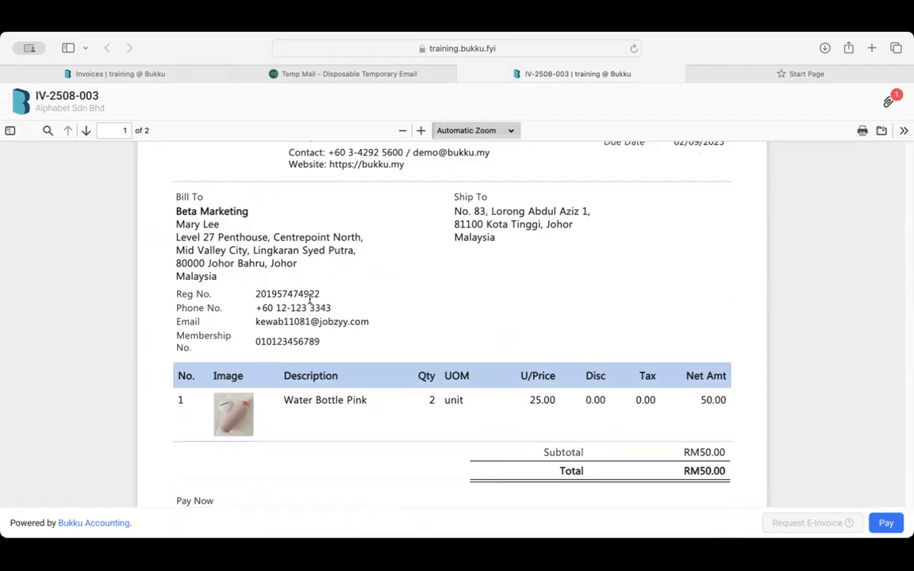
{"action": "scroll", "coordinate": [262, 314], "scroll_direction": "down", "scroll_amount": 2}
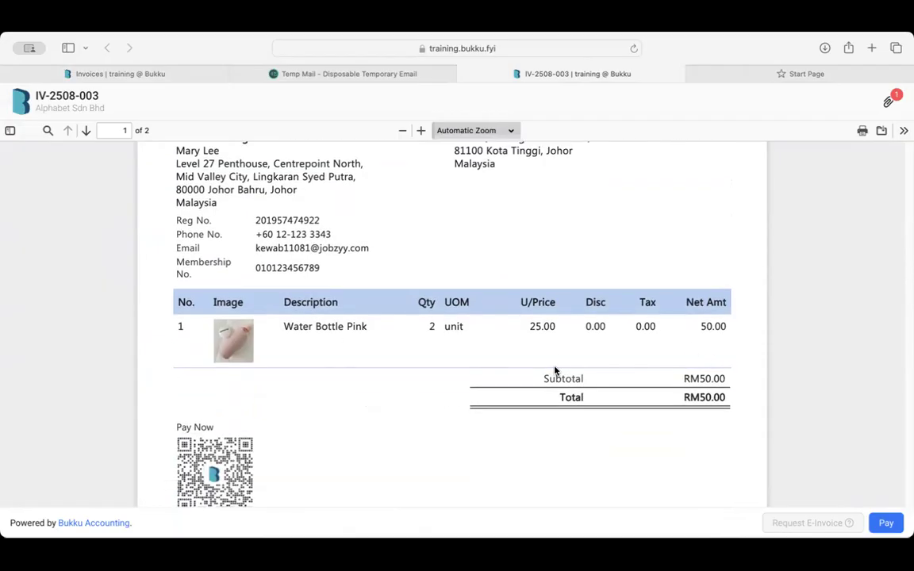
{"action": "scroll", "coordinate": [554, 371], "scroll_direction": "down", "scroll_amount": 2}
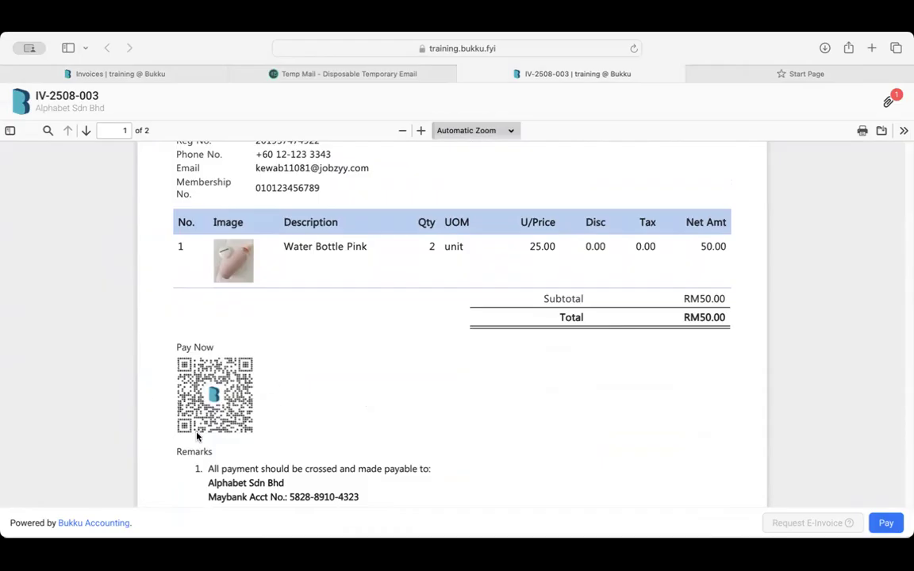
{"action": "scroll", "coordinate": [197, 435], "scroll_direction": "down", "scroll_amount": 1}
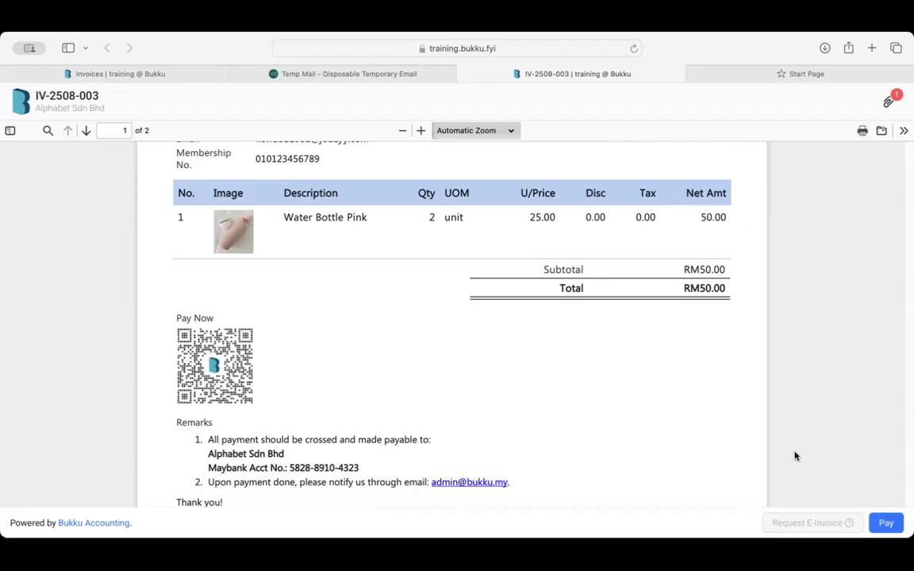
{"action": "scroll", "coordinate": [260, 376], "scroll_direction": "down", "scroll_amount": 3}
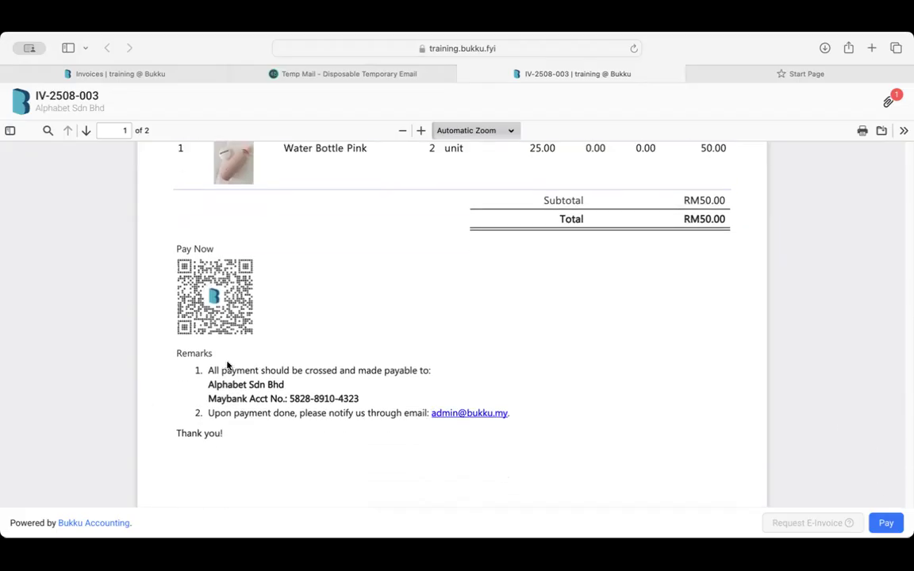
{"action": "scroll", "coordinate": [230, 397], "scroll_direction": "down", "scroll_amount": 10}
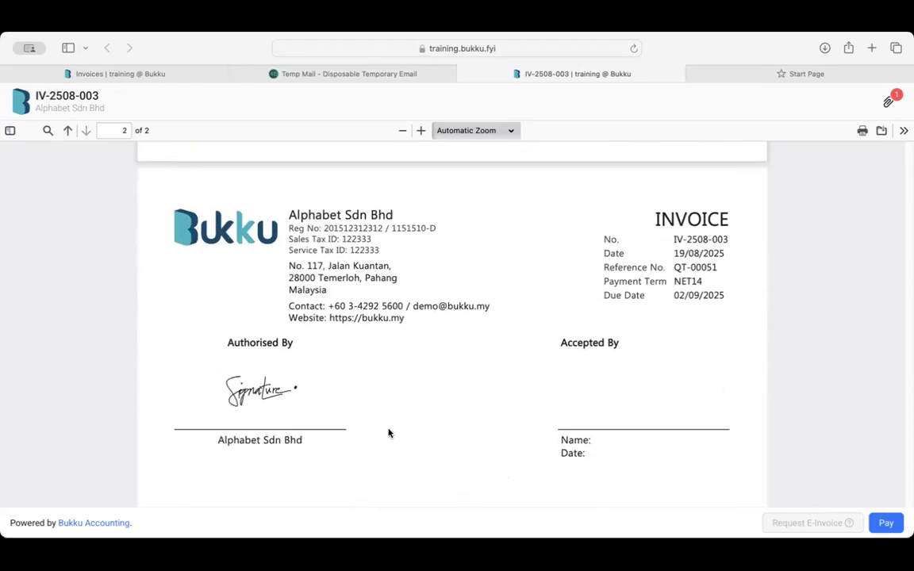
{"action": "scroll", "coordinate": [622, 396], "scroll_direction": "up", "scroll_amount": 10}
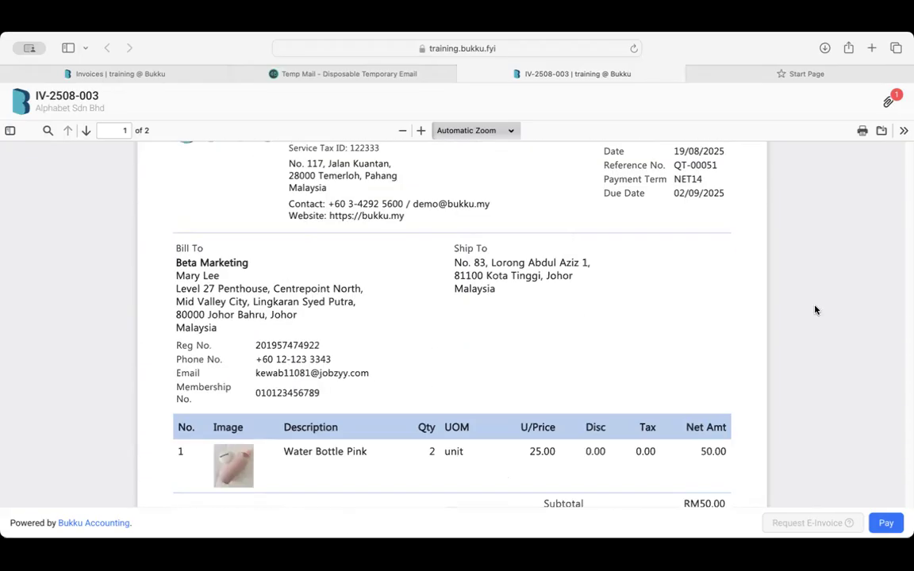
Preview the online invoice's attached file Testing invoice Attachment.pdf, look through it, and close the preview
{"action": "left_click", "coordinate": [889, 103]}
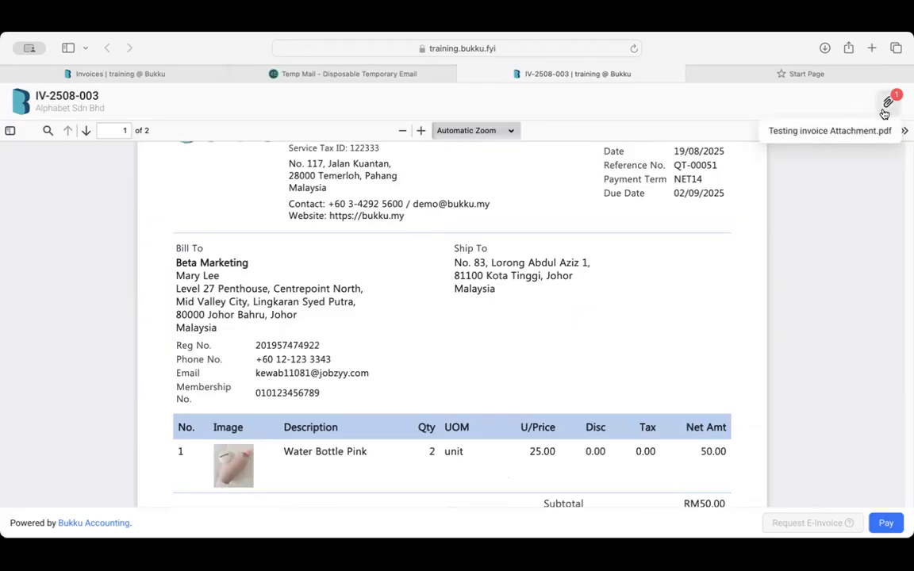
{"action": "left_click", "coordinate": [857, 132]}
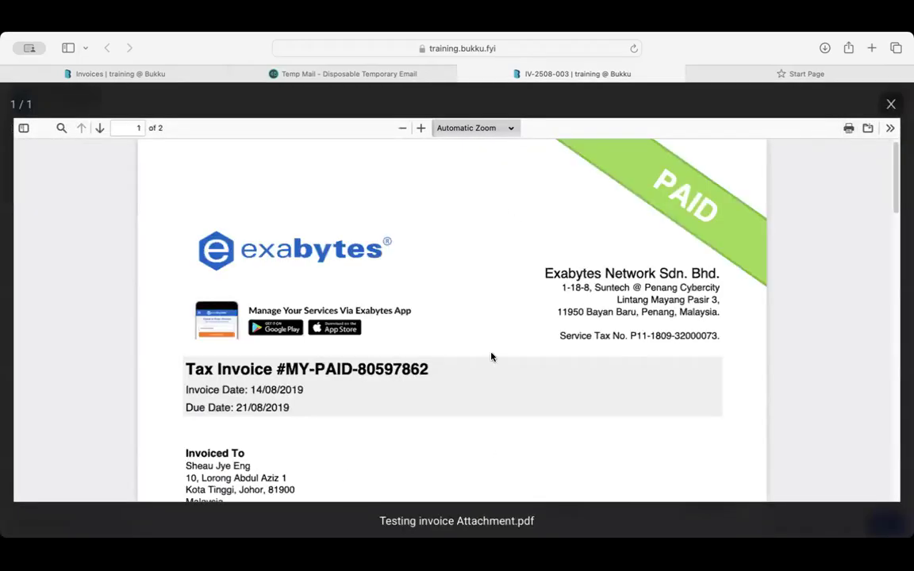
{"action": "scroll", "coordinate": [442, 326], "scroll_direction": "down", "scroll_amount": 15}
{"action": "scroll", "coordinate": [443, 326], "scroll_direction": "up", "scroll_amount": 15}
{"action": "left_click", "coordinate": [892, 104]}
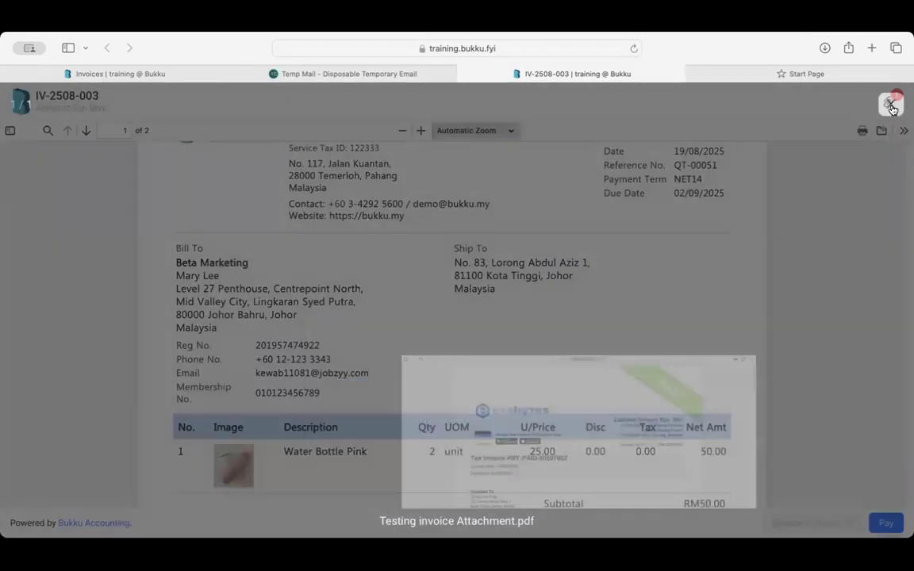
Open the online invoice's Payex payment page and look over its Online Banking option with FPX
{"action": "scroll", "coordinate": [814, 404], "scroll_direction": "down", "scroll_amount": 3}
{"action": "left_click", "coordinate": [888, 524]}
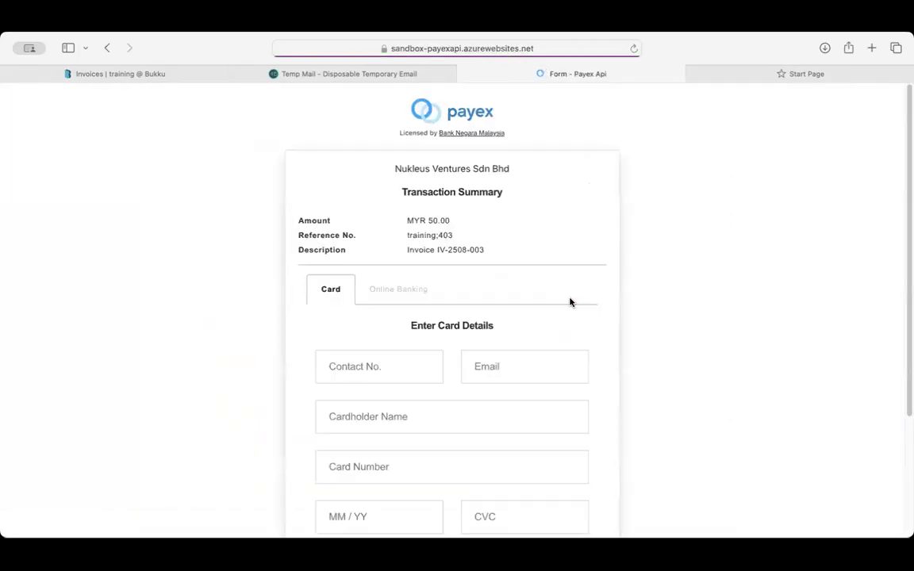
{"action": "left_click", "coordinate": [396, 291]}
{"action": "scroll", "coordinate": [416, 357], "scroll_direction": "down", "scroll_amount": 3}
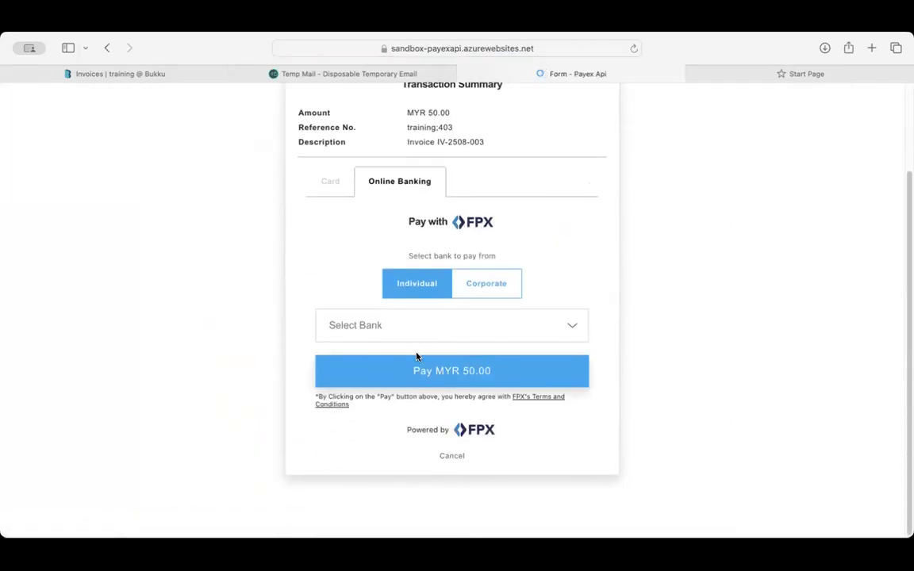
Choose SBI Bank A as the individual FPX bank and proceed with the MYR 50.00 payment
{"action": "left_click", "coordinate": [420, 333]}
{"action": "scroll", "coordinate": [424, 214], "scroll_direction": "down", "scroll_amount": 4}
{"action": "scroll", "coordinate": [423, 215], "scroll_direction": "down", "scroll_amount": 9}
{"action": "left_click", "coordinate": [421, 204]}
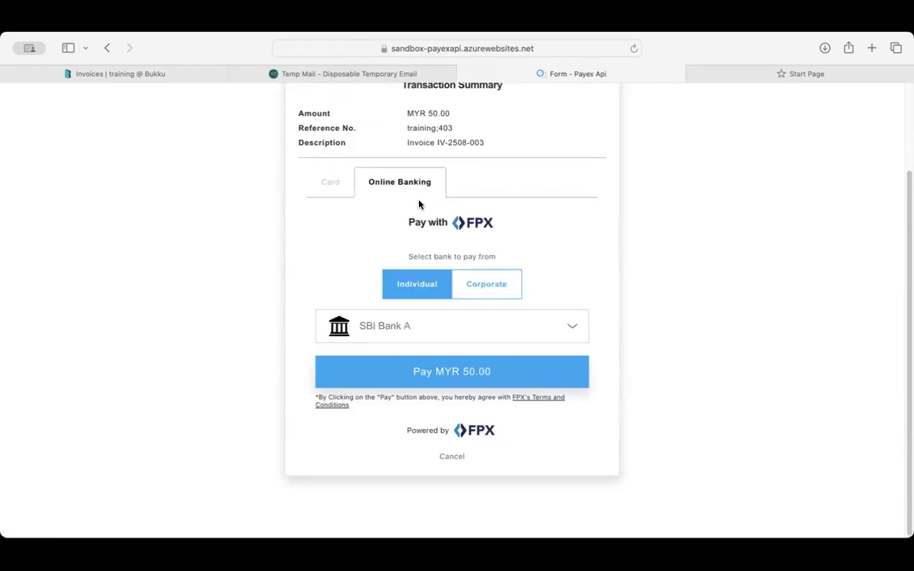
{"action": "left_click", "coordinate": [428, 375]}
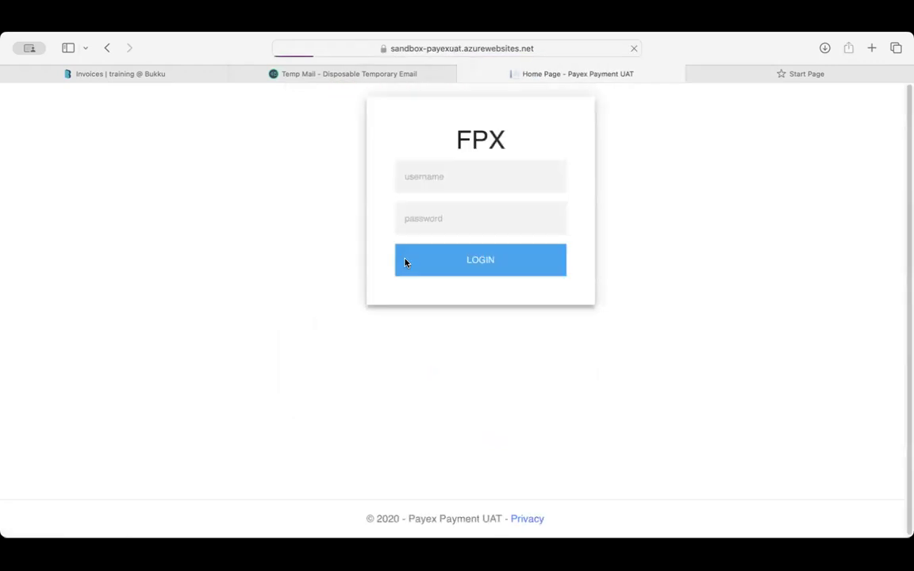
Log in to the FPX test bank with username and password, confirm payment from Current Account, and return to the merchant site
{"action": "type", "text": "1111"}
{"action": "key", "text": "Tab"}
{"action": "left_click", "coordinate": [424, 264]}
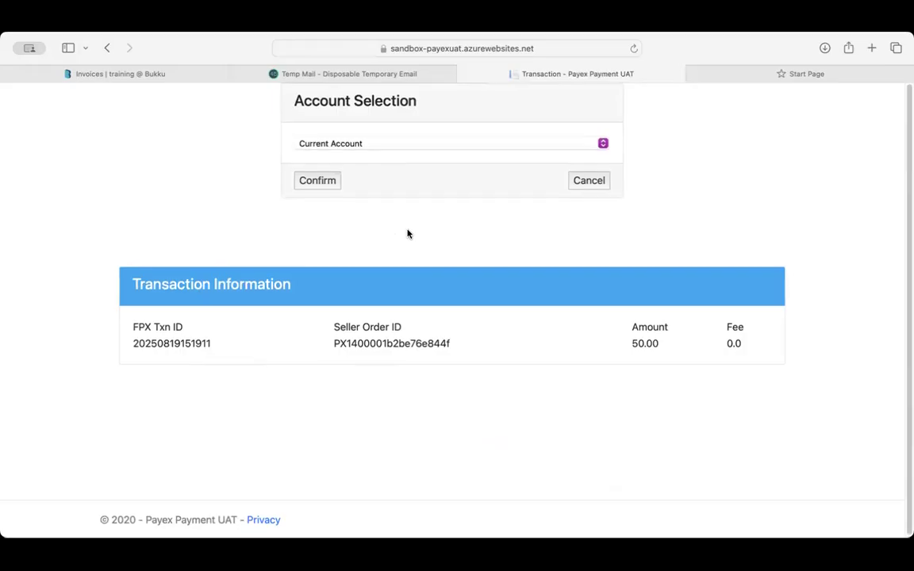
{"action": "left_click", "coordinate": [316, 182]}
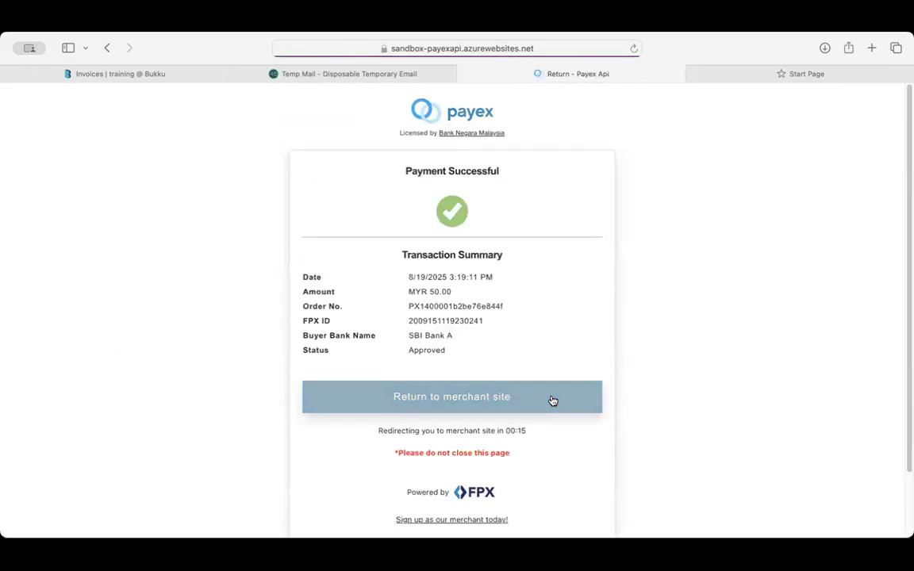
{"action": "left_click", "coordinate": [537, 399]}
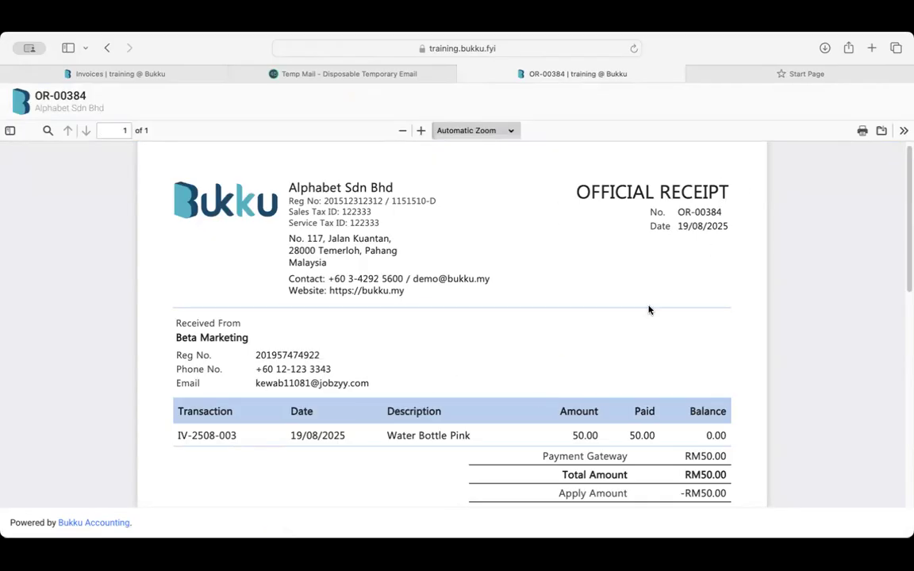
Review the official receipt OR-00384, including the customer details, paid invoice line, totals and gateway remarks
{"action": "scroll", "coordinate": [483, 297], "scroll_direction": "down", "scroll_amount": 3}
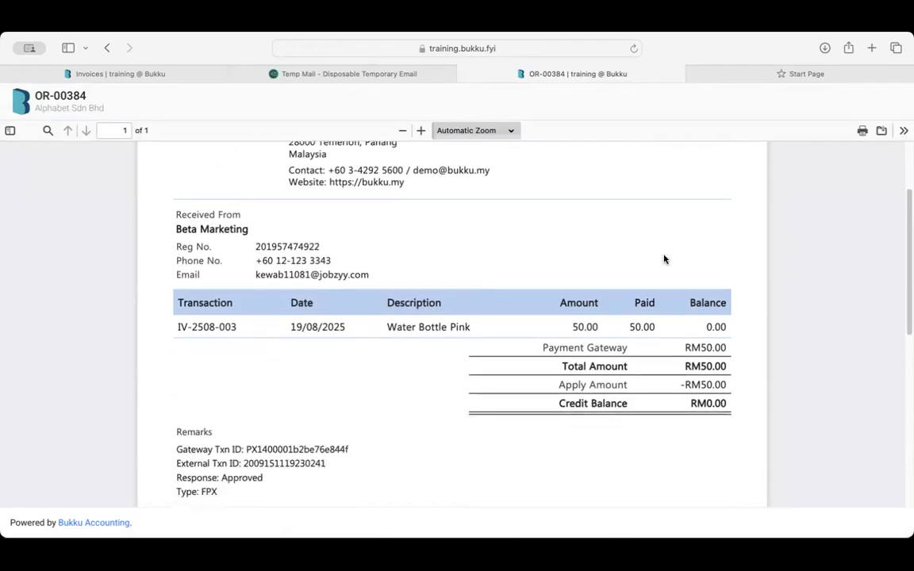
{"action": "scroll", "coordinate": [205, 312], "scroll_direction": "down", "scroll_amount": 4}
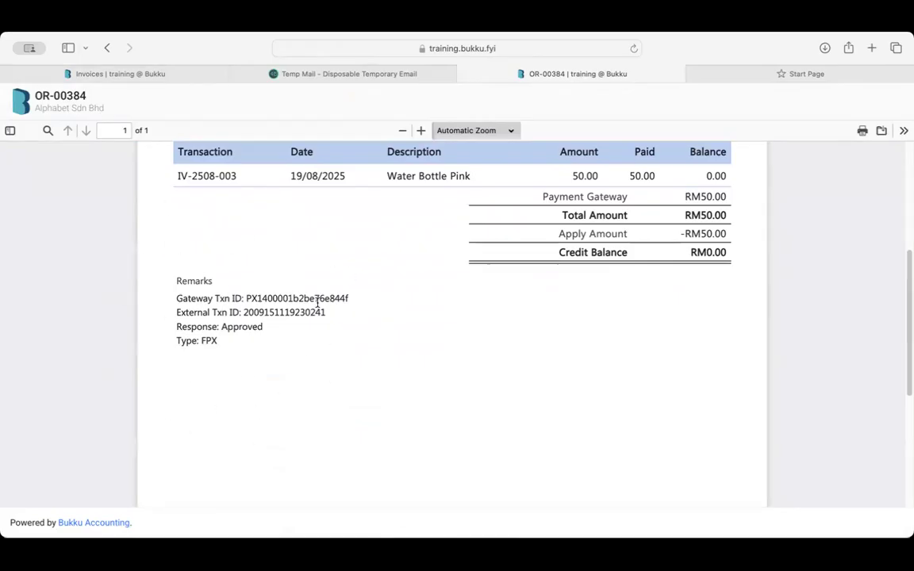
{"action": "scroll", "coordinate": [318, 301], "scroll_direction": "up", "scroll_amount": 5}
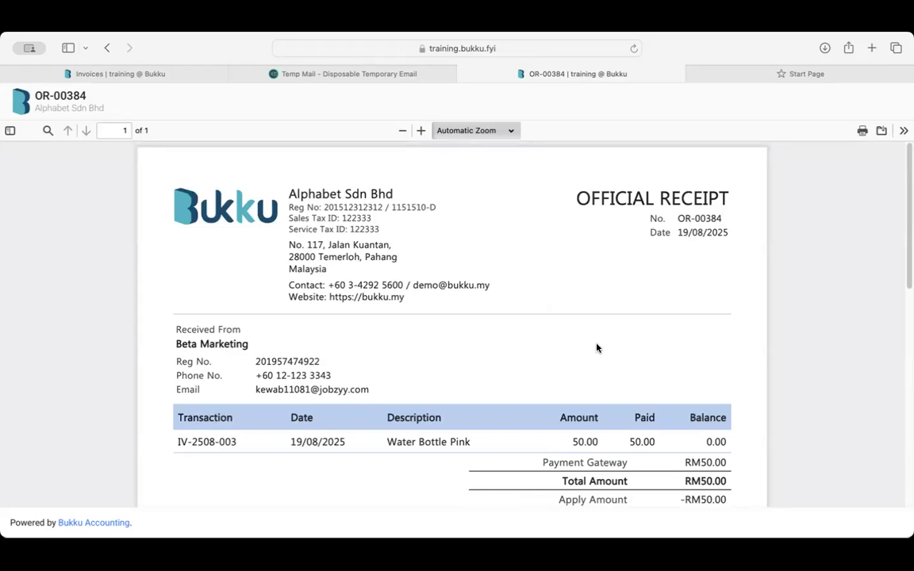
{"action": "scroll", "coordinate": [597, 347], "scroll_direction": "down", "scroll_amount": 2}
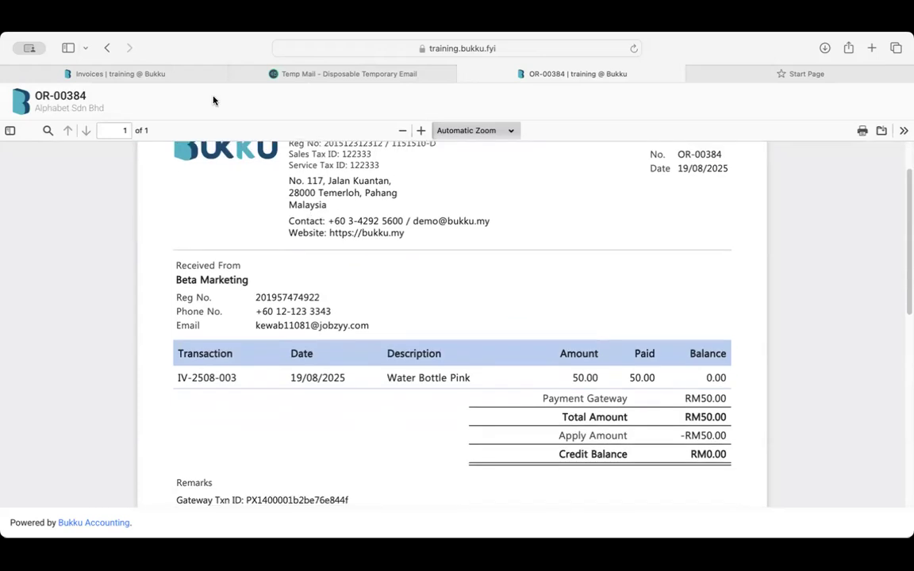
Go back to Bukku's invoice list and open the payment record from the notification about IV-2508-003
{"action": "left_click", "coordinate": [198, 76]}
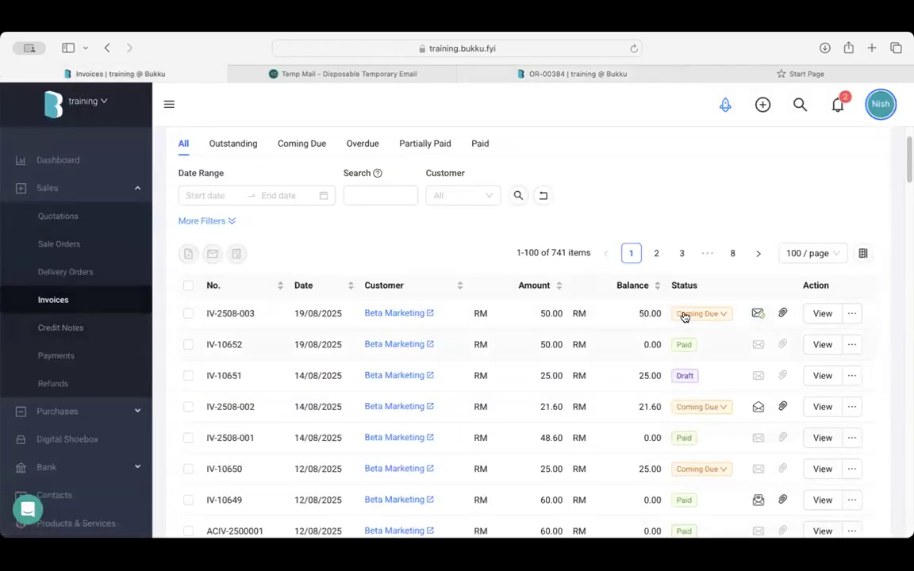
{"action": "scroll", "coordinate": [657, 347], "scroll_direction": "up", "scroll_amount": 2}
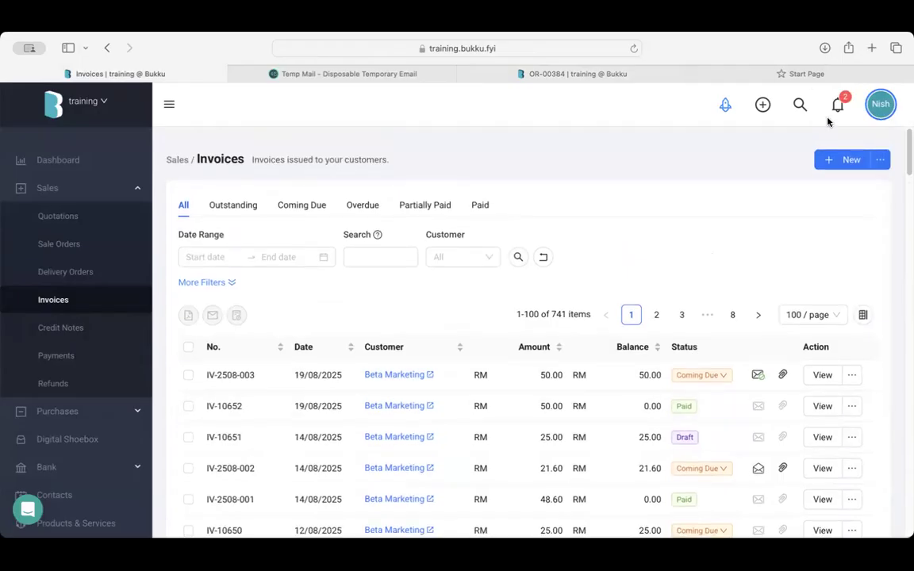
{"action": "left_click", "coordinate": [838, 104]}
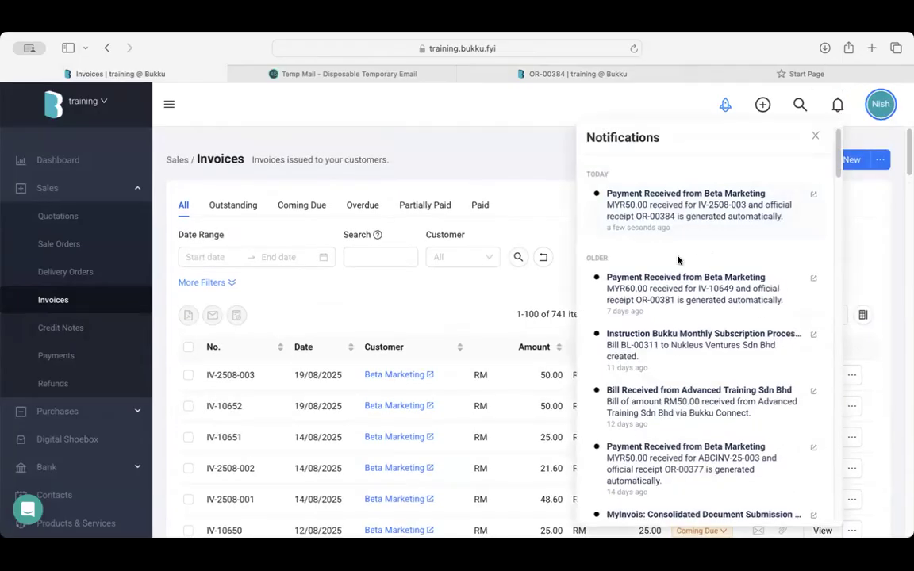
{"action": "left_click", "coordinate": [698, 214]}
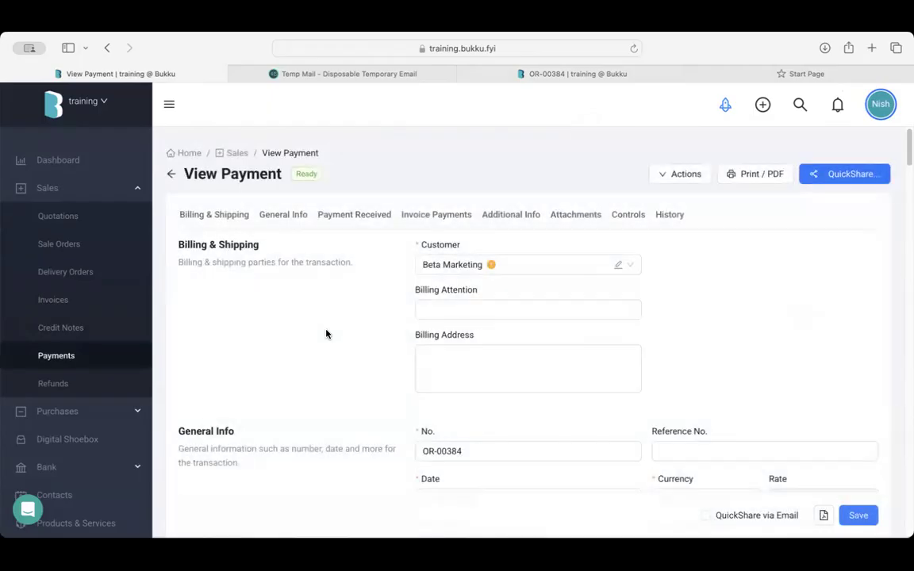
Review payment OR-00384's billing, general info and payment received sections, including the deposit account, fee amount and fee account
{"action": "scroll", "coordinate": [433, 359], "scroll_direction": "down", "scroll_amount": 3}
{"action": "scroll", "coordinate": [474, 193], "scroll_direction": "up", "scroll_amount": 3}
{"action": "scroll", "coordinate": [506, 314], "scroll_direction": "down", "scroll_amount": 5}
{"action": "scroll", "coordinate": [434, 347], "scroll_direction": "down", "scroll_amount": 4}
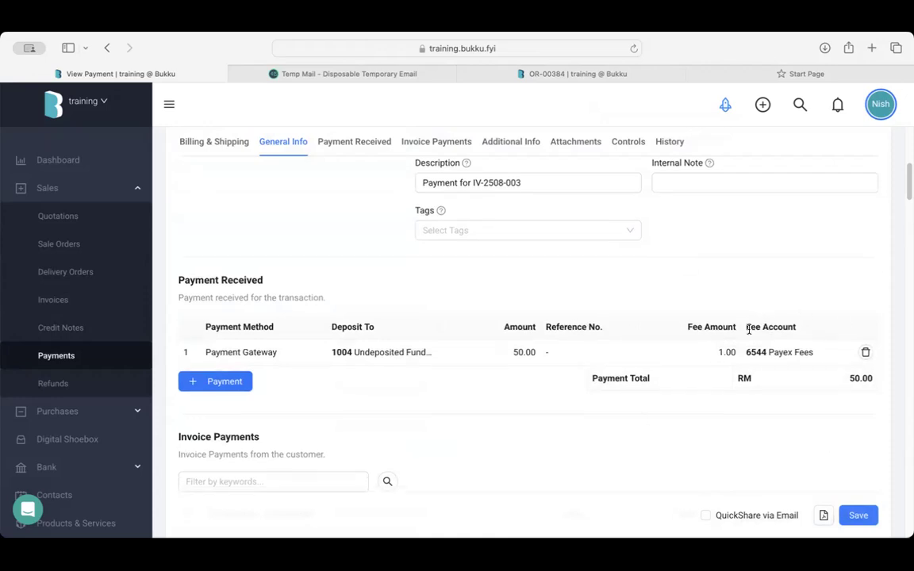
{"action": "scroll", "coordinate": [749, 329], "scroll_direction": "up", "scroll_amount": 10}
{"action": "scroll", "coordinate": [683, 360], "scroll_direction": "down", "scroll_amount": 2}
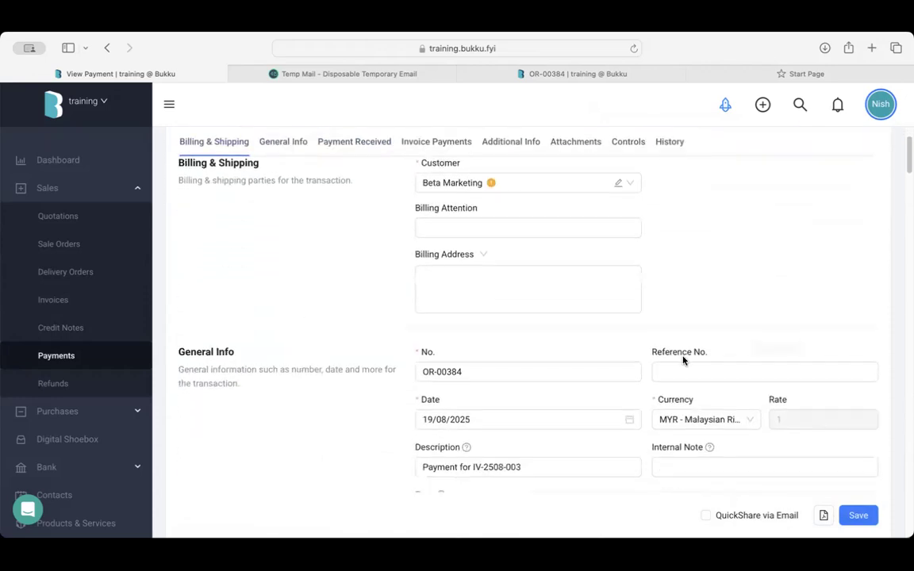
Reopen the sales invoice list and check the balance and status of IV-2508-003
{"action": "left_click", "coordinate": [97, 292]}
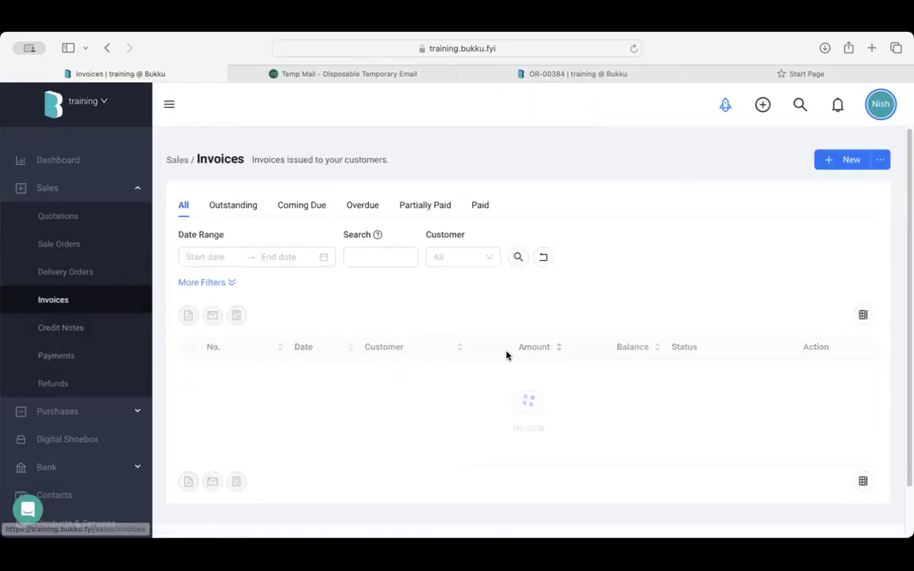
{"action": "scroll", "coordinate": [737, 328], "scroll_direction": "down", "scroll_amount": 1}
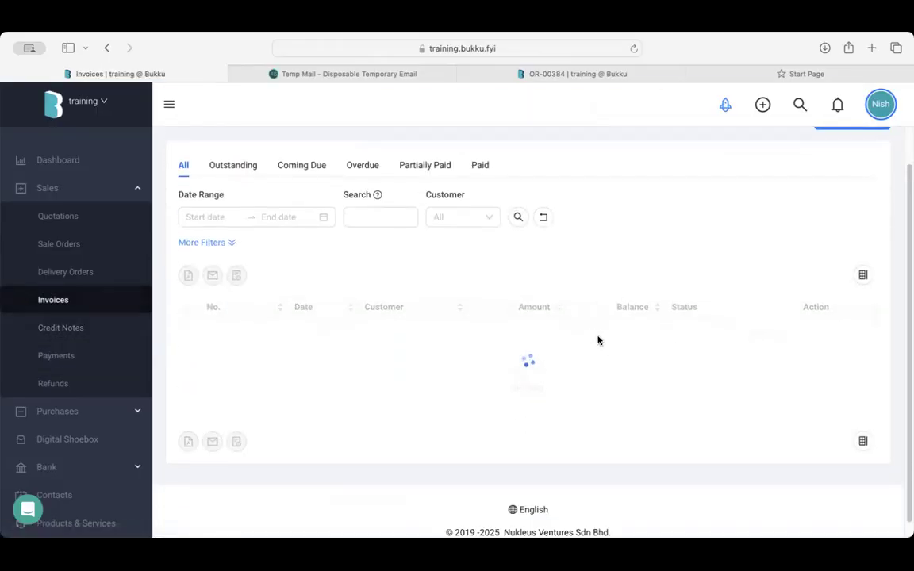
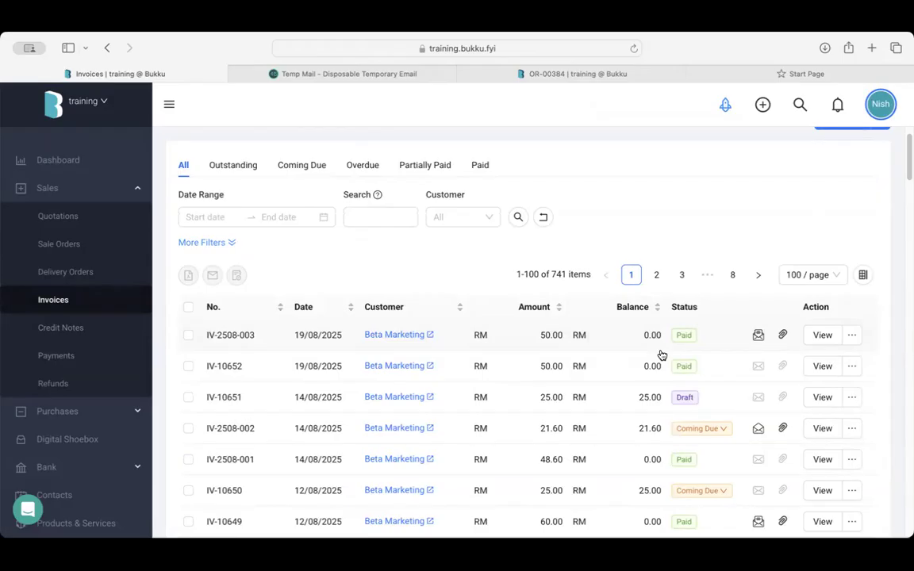
Open the purchase bills list and start a new bill without restoring the autosaved one
{"action": "left_click", "coordinate": [127, 197]}
{"action": "left_click", "coordinate": [114, 215]}
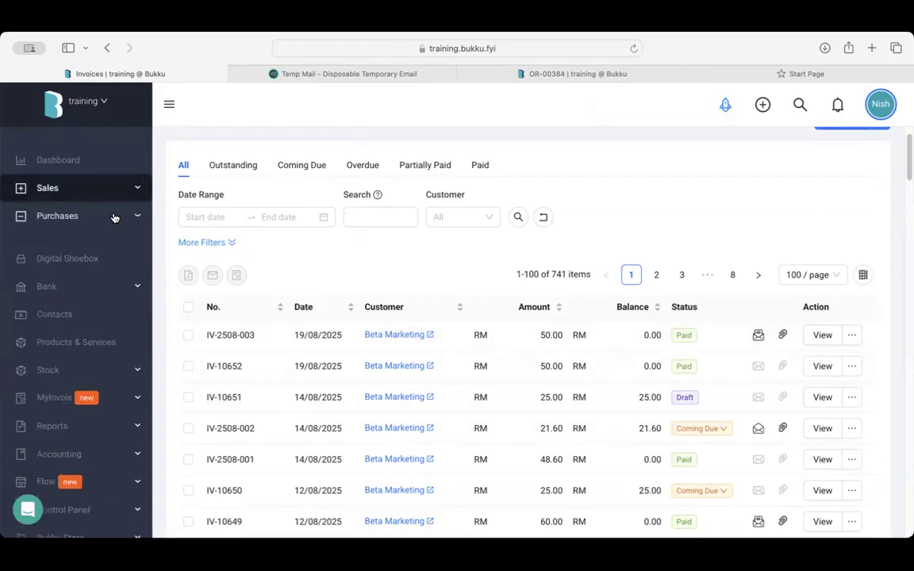
{"action": "left_click", "coordinate": [89, 305]}
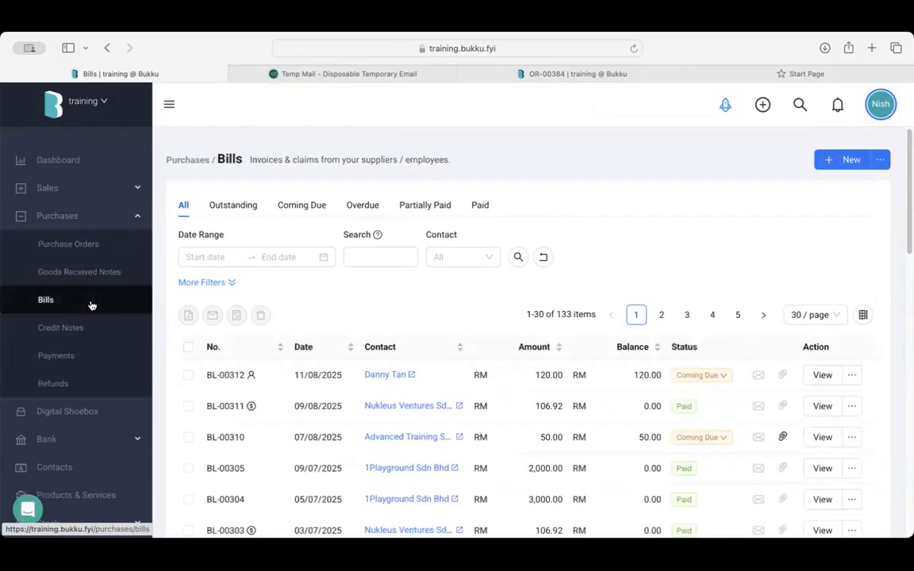
{"action": "left_click", "coordinate": [835, 161]}
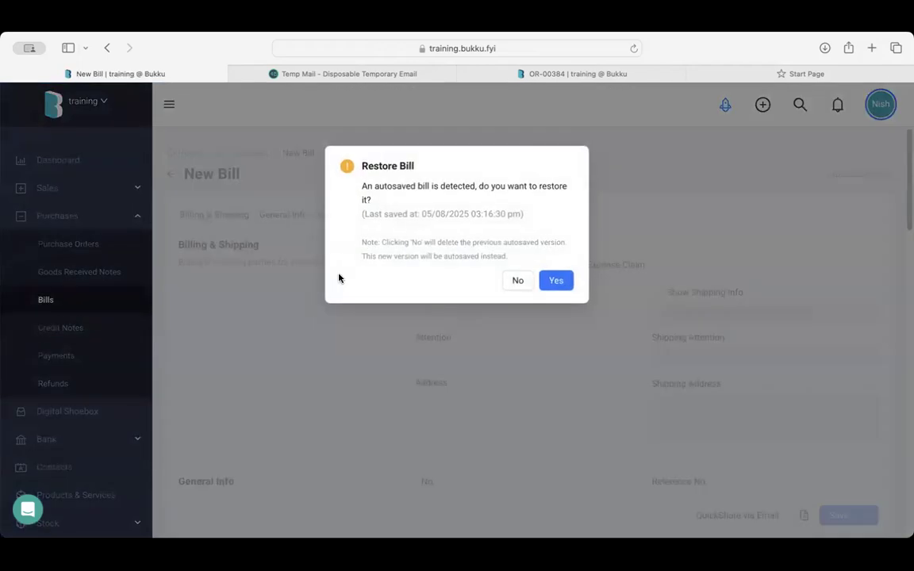
{"action": "left_click", "coordinate": [517, 282]}
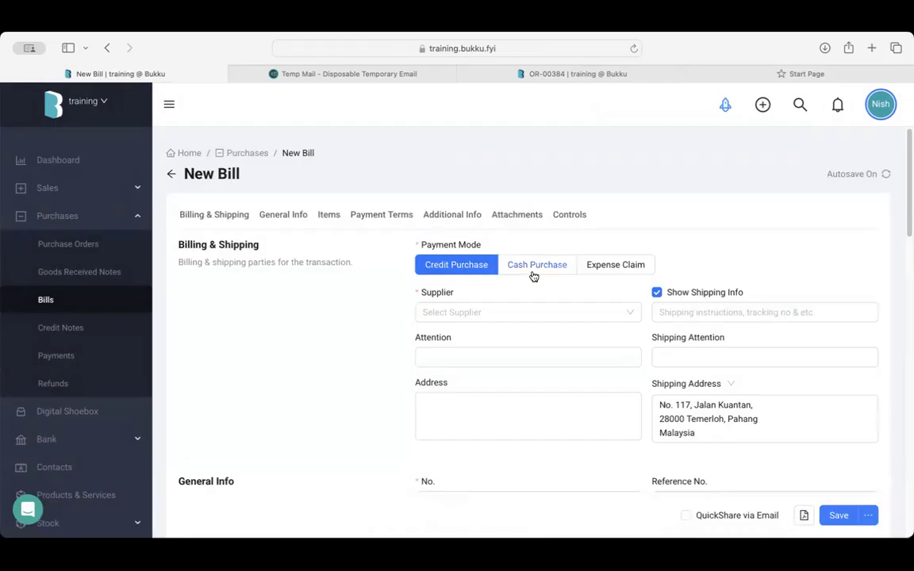
Switch the new bill's payment mode to Expense Claim and look over its employee, supplier and general info fields
{"action": "left_click", "coordinate": [643, 258]}
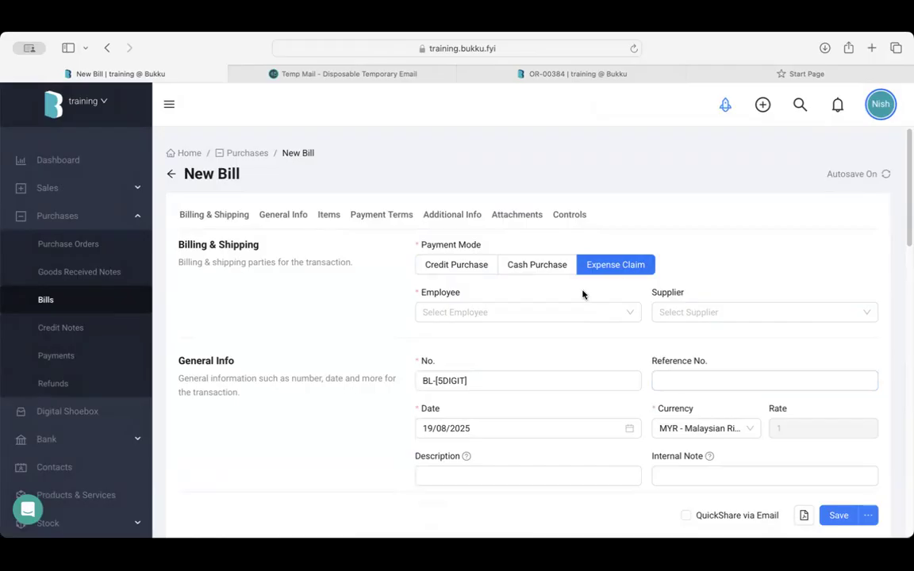
{"action": "scroll", "coordinate": [425, 276], "scroll_direction": "down", "scroll_amount": 5}
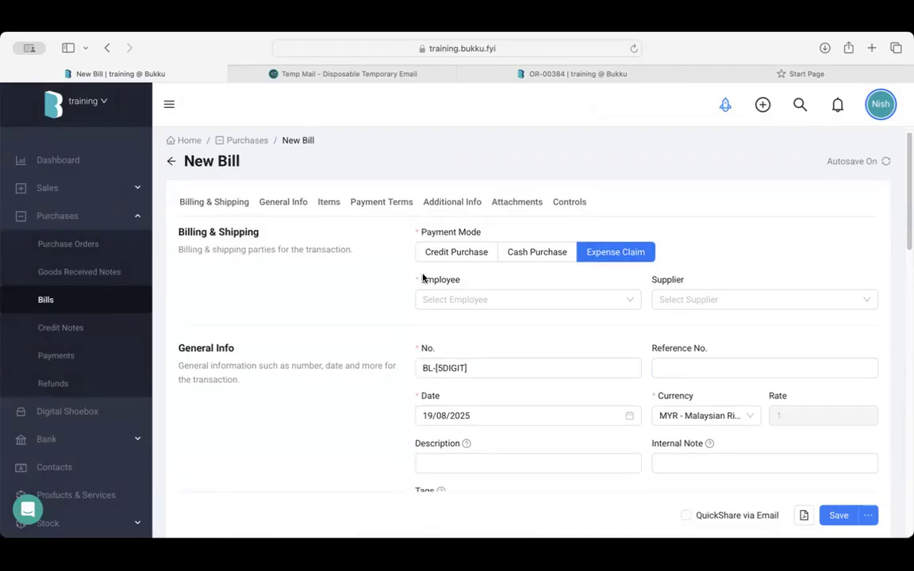
{"action": "scroll", "coordinate": [423, 277], "scroll_direction": "up", "scroll_amount": 5}
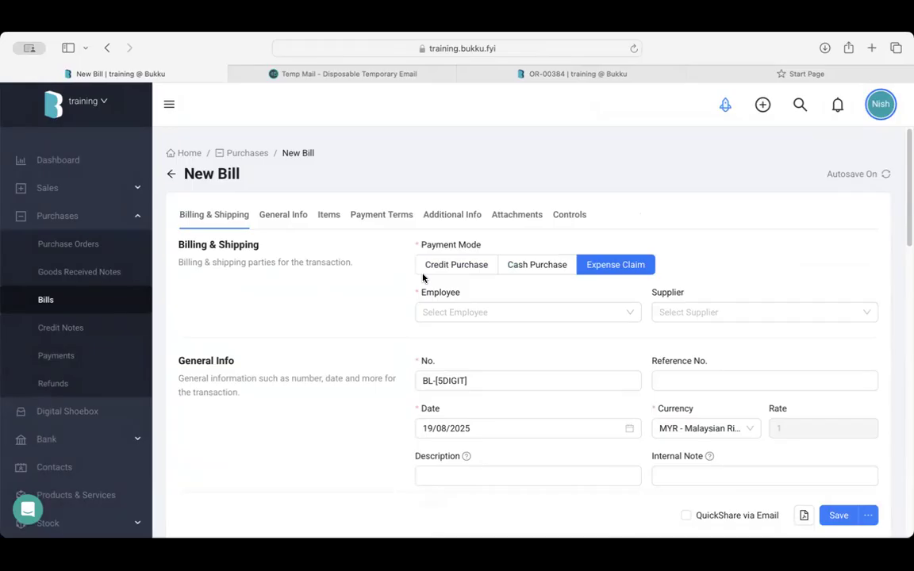
Open the Digital Shoebox, upload Testing Shoebox MPH.png, and close the upload dialog
{"action": "left_click", "coordinate": [101, 217]}
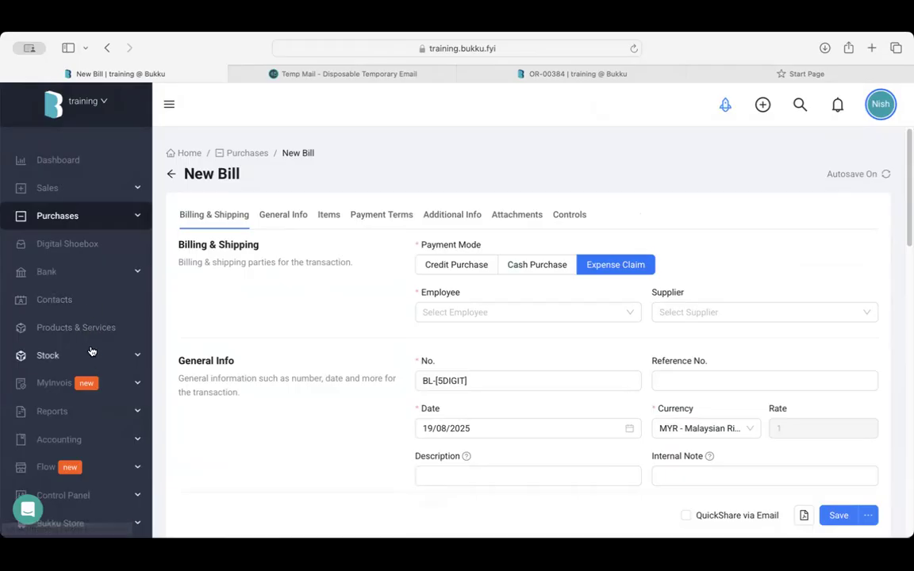
{"action": "left_click", "coordinate": [98, 246]}
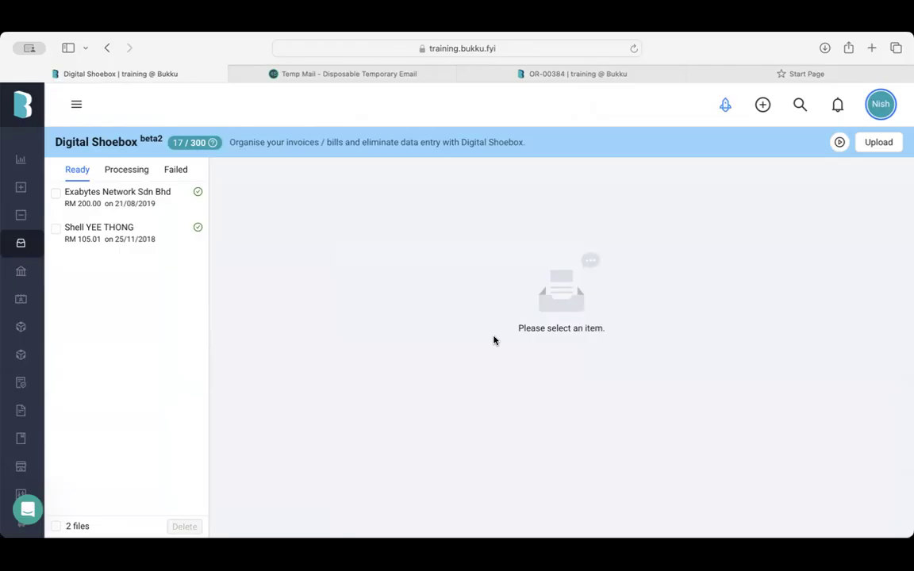
{"action": "left_click", "coordinate": [878, 146]}
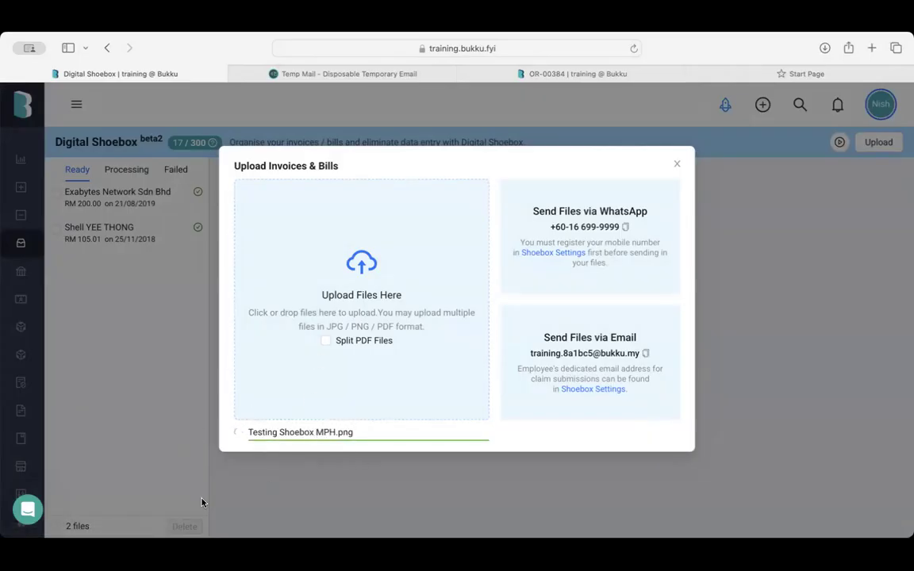
{"action": "left_click", "coordinate": [677, 164]}
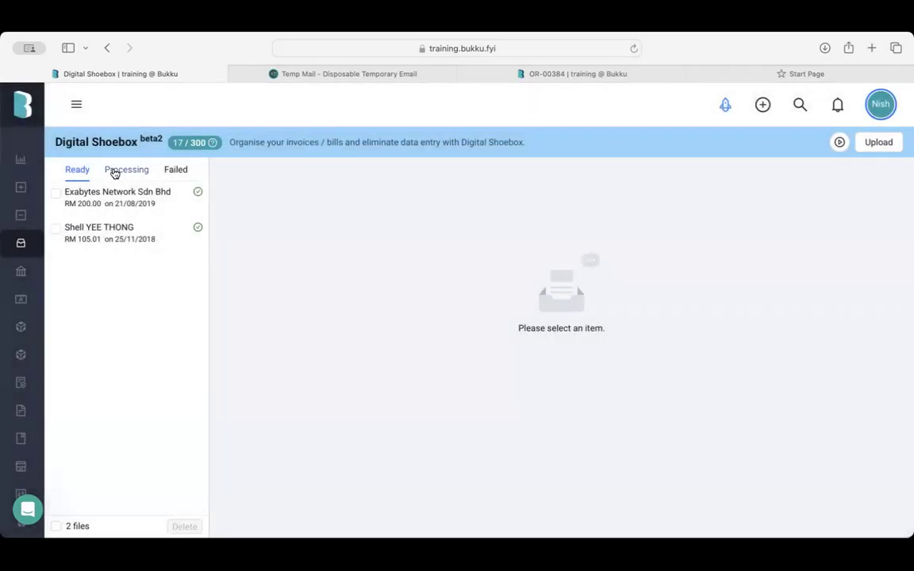
Check the shoebox's processing files and open the ready MPH BOOKSTORES entry with its extracted data
{"action": "left_click", "coordinate": [119, 171]}
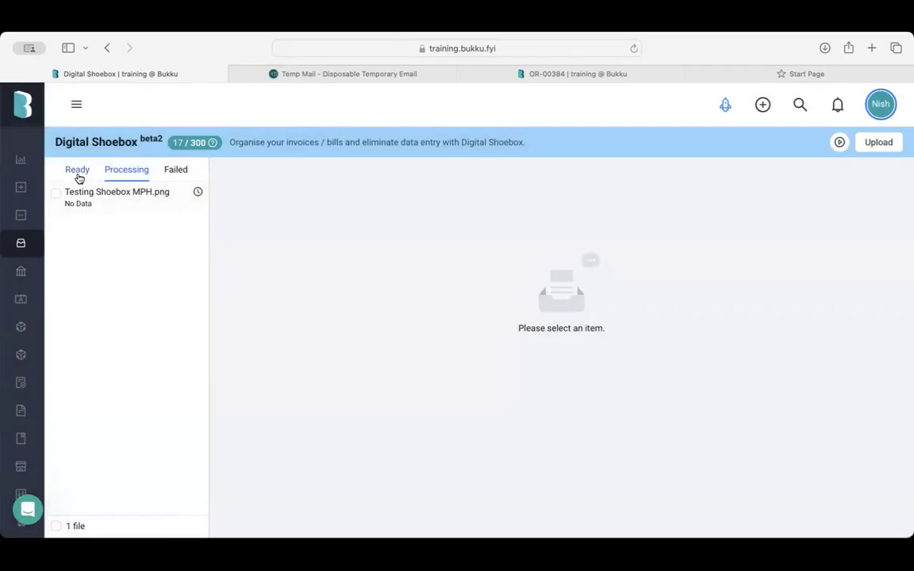
{"action": "left_click", "coordinate": [77, 173]}
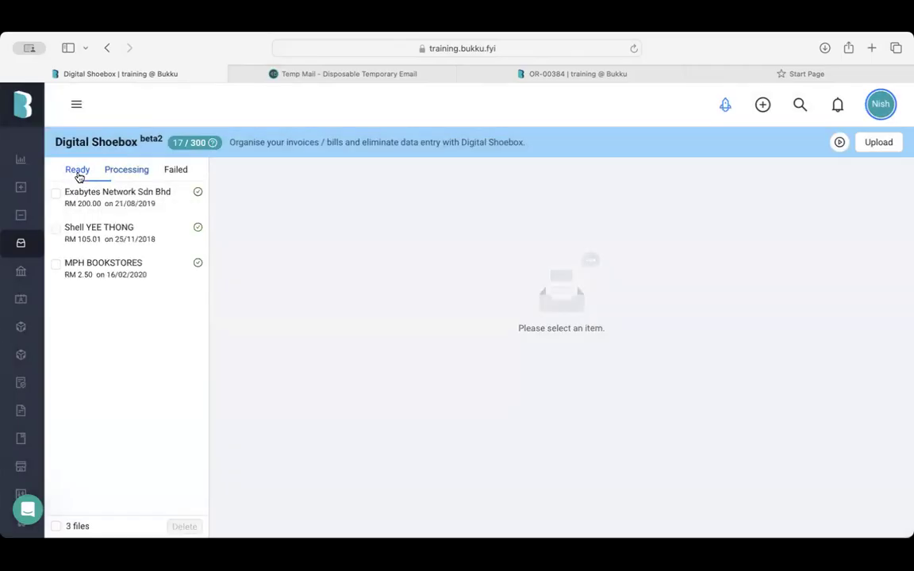
{"action": "left_click", "coordinate": [113, 276]}
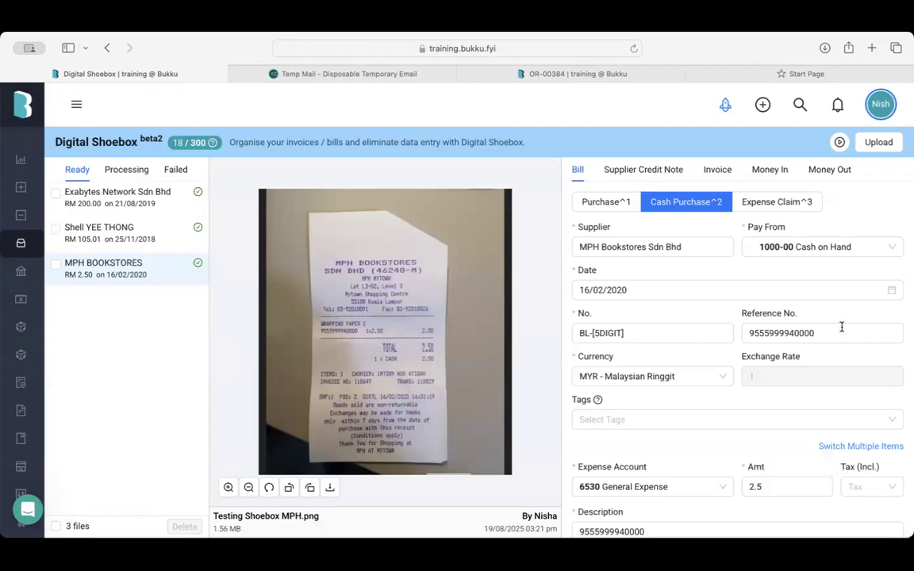
View the receipt's Supplier Credit Note form, return to the Bill form, and set its purchase type to Expense Claim
{"action": "left_click", "coordinate": [643, 168]}
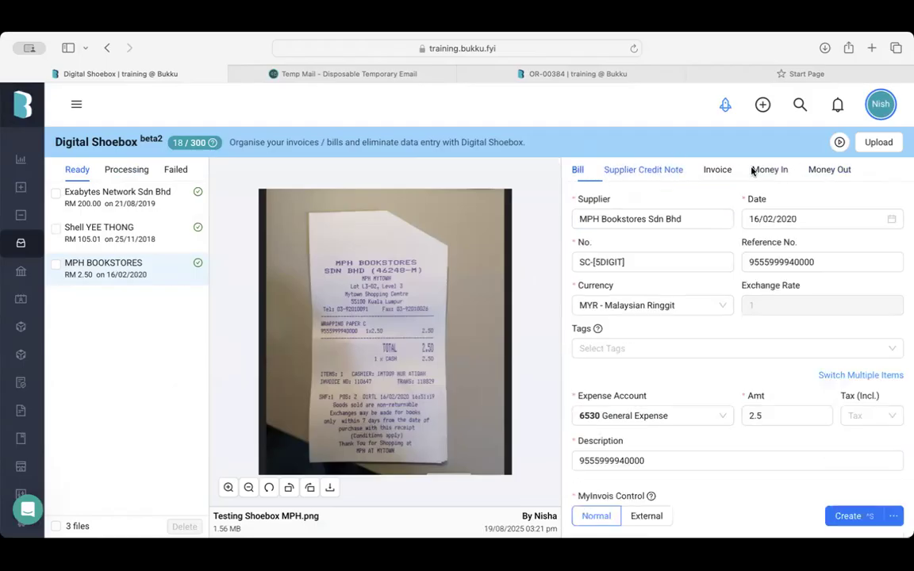
{"action": "left_click", "coordinate": [580, 171]}
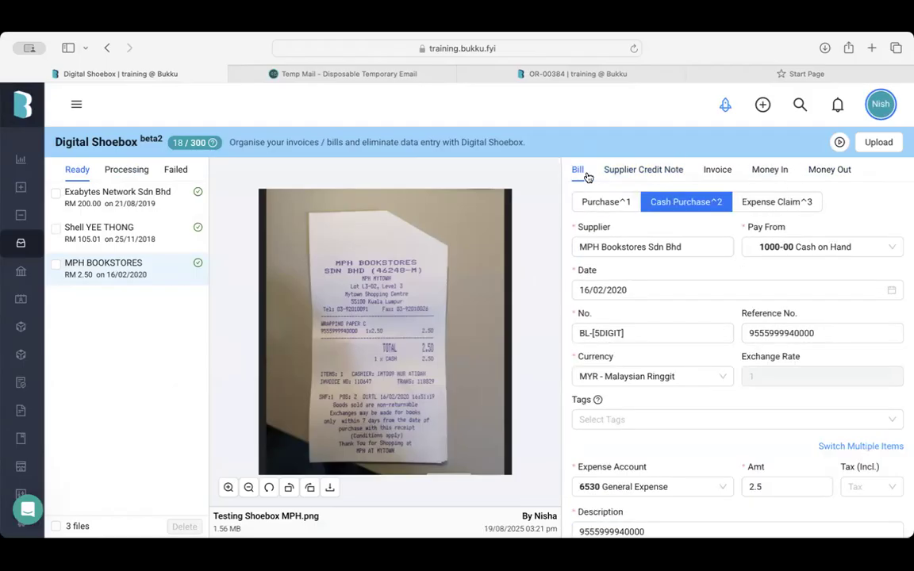
{"action": "left_click", "coordinate": [791, 207]}
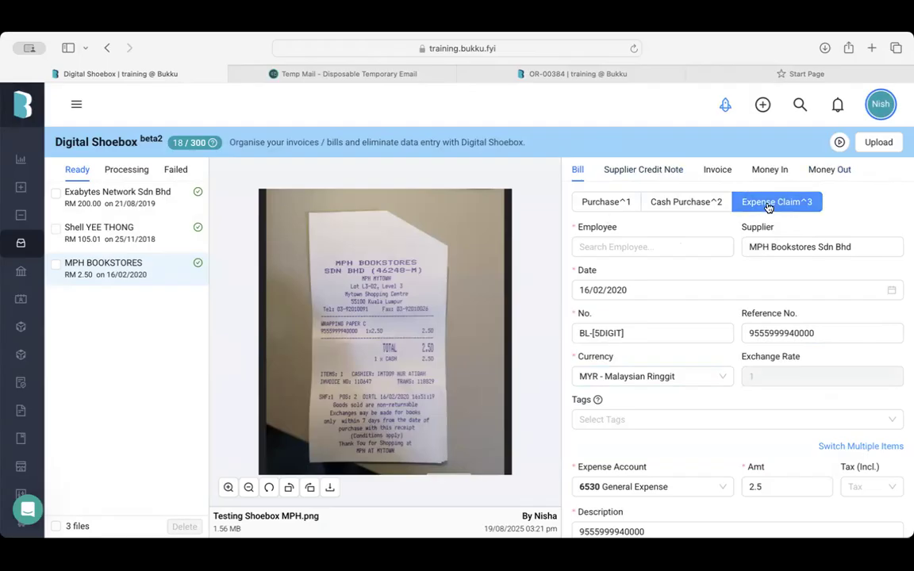
Select the employee for the MPH BOOKSTORES expense claim, check its remaining fields, and create the bill
{"action": "left_click", "coordinate": [643, 240]}
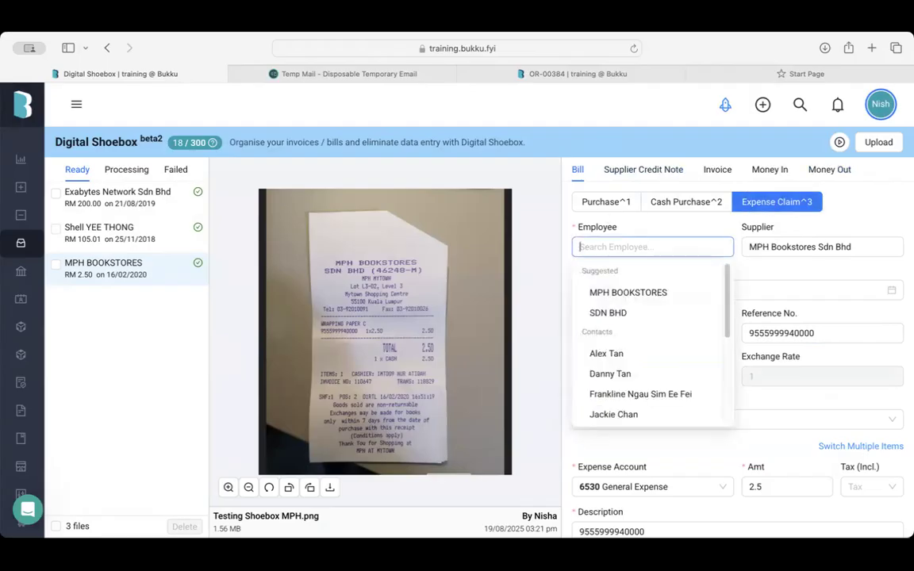
{"action": "type", "text": "ale"}
{"action": "left_click", "coordinate": [623, 293]}
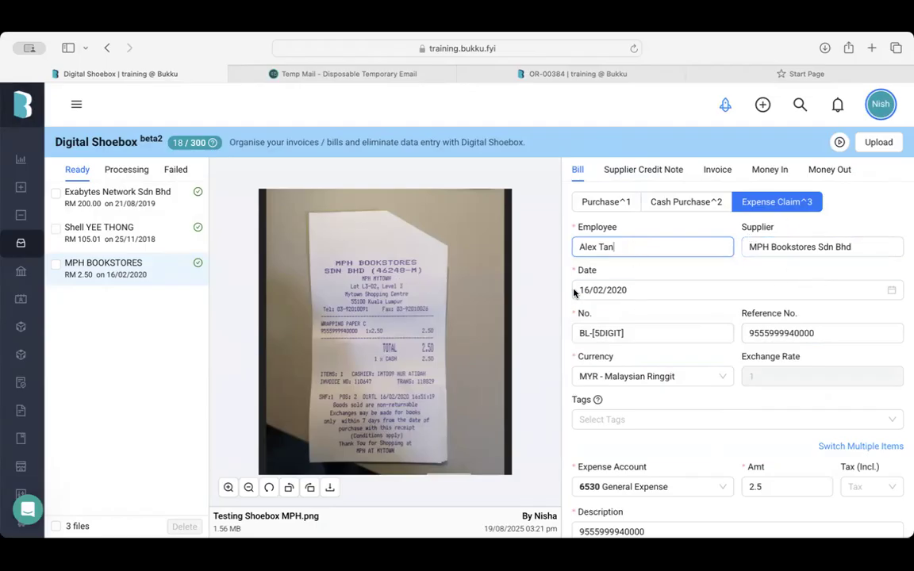
{"action": "scroll", "coordinate": [587, 297], "scroll_direction": "down", "scroll_amount": 3}
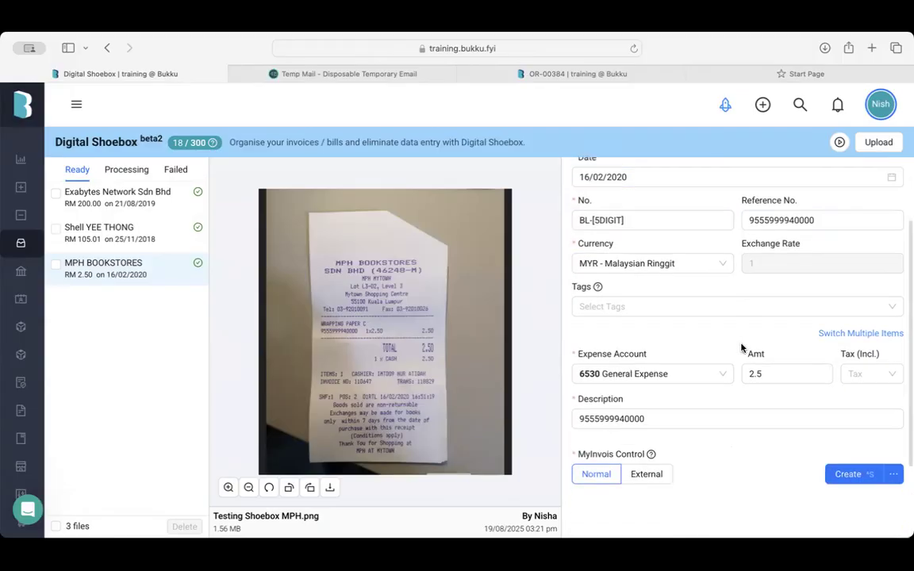
{"action": "scroll", "coordinate": [741, 348], "scroll_direction": "down", "scroll_amount": 2}
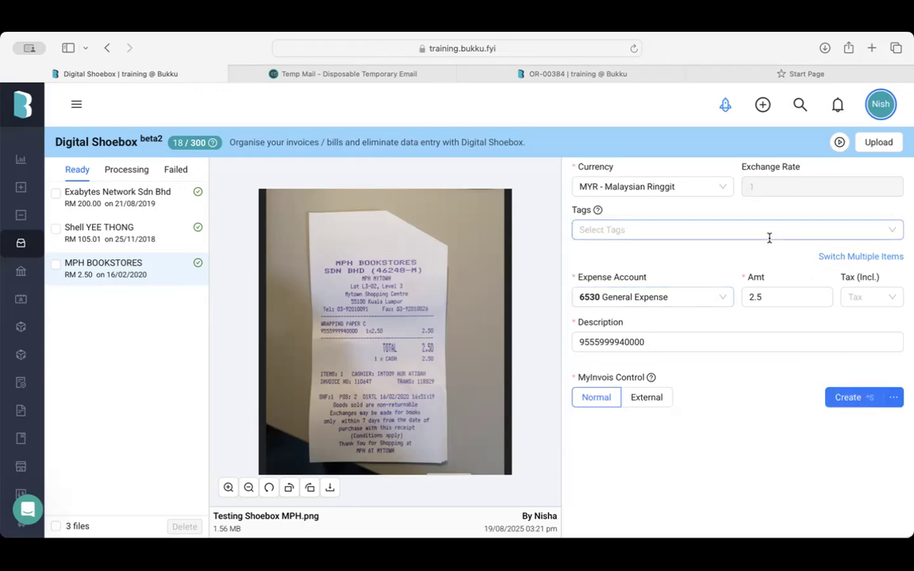
{"action": "left_click", "coordinate": [846, 398]}
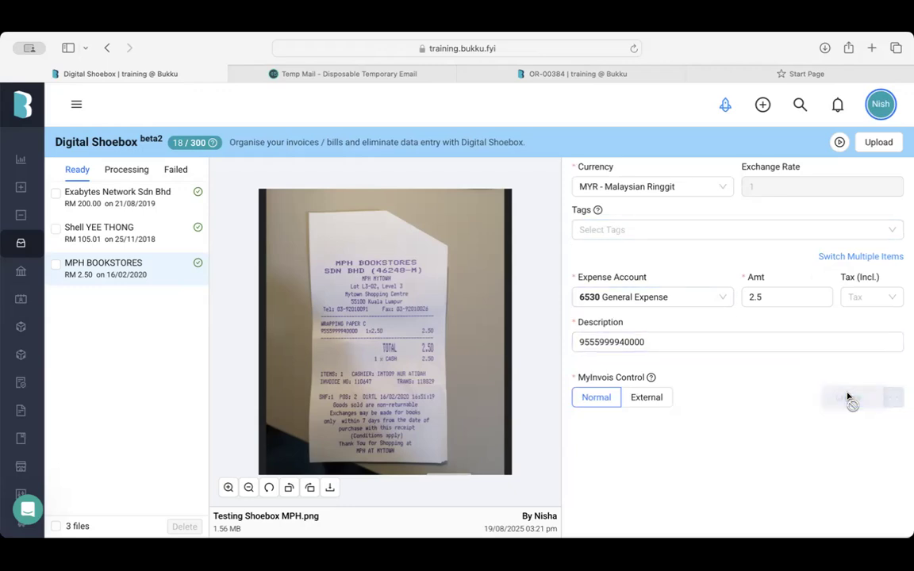
{"action": "left_click", "coordinate": [585, 260]}
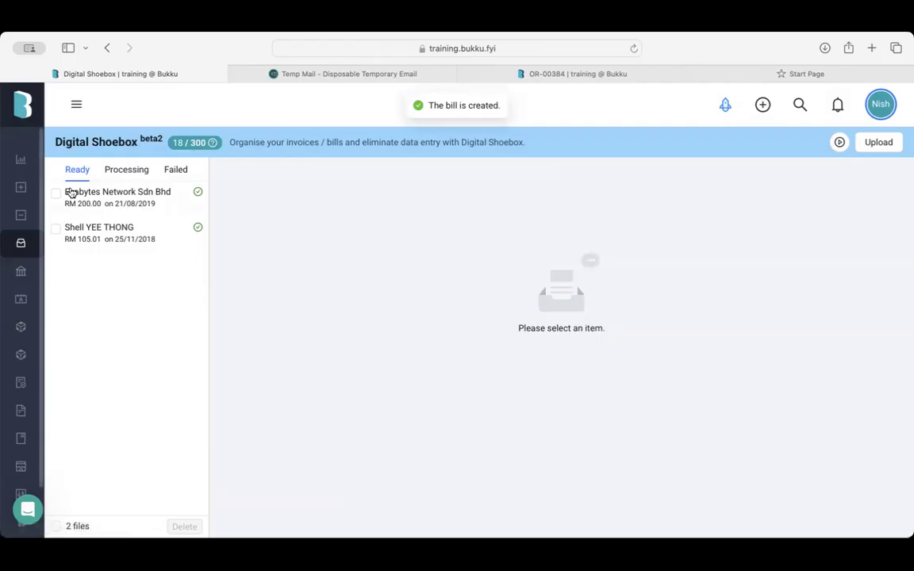
Open the purchase Bills list and filter it by the expense claim employee's contact
{"action": "left_click", "coordinate": [77, 107]}
{"action": "left_click", "coordinate": [95, 223]}
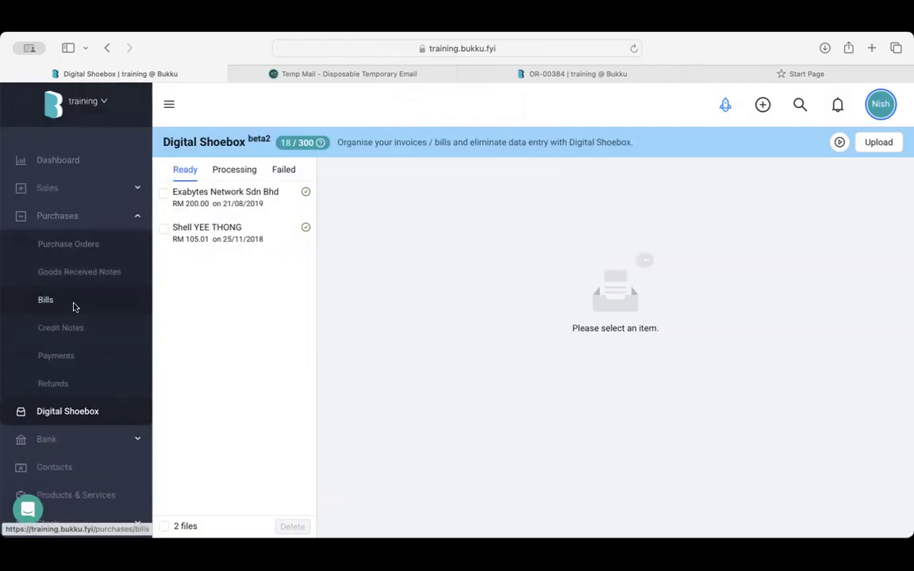
{"action": "left_click", "coordinate": [74, 307]}
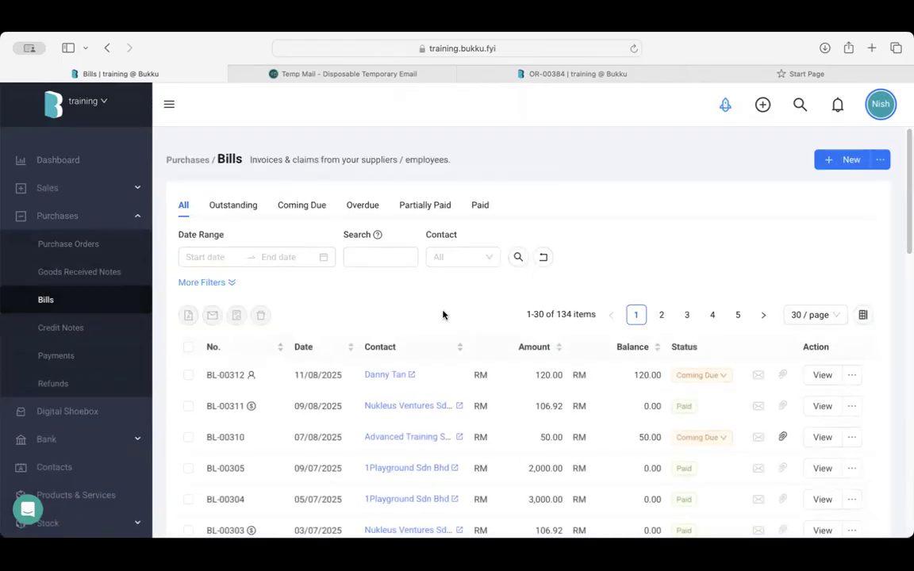
{"action": "left_click", "coordinate": [476, 253]}
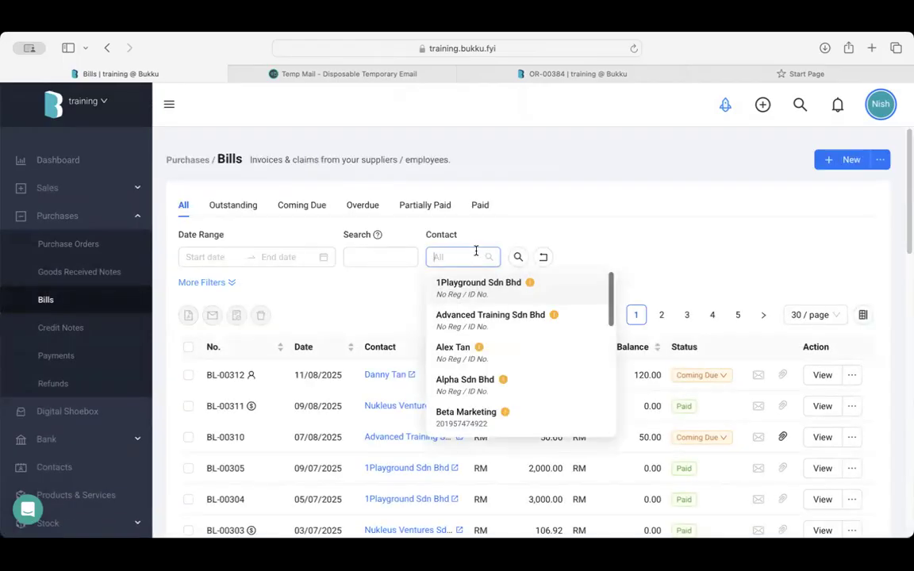
{"action": "type", "text": "alex"}
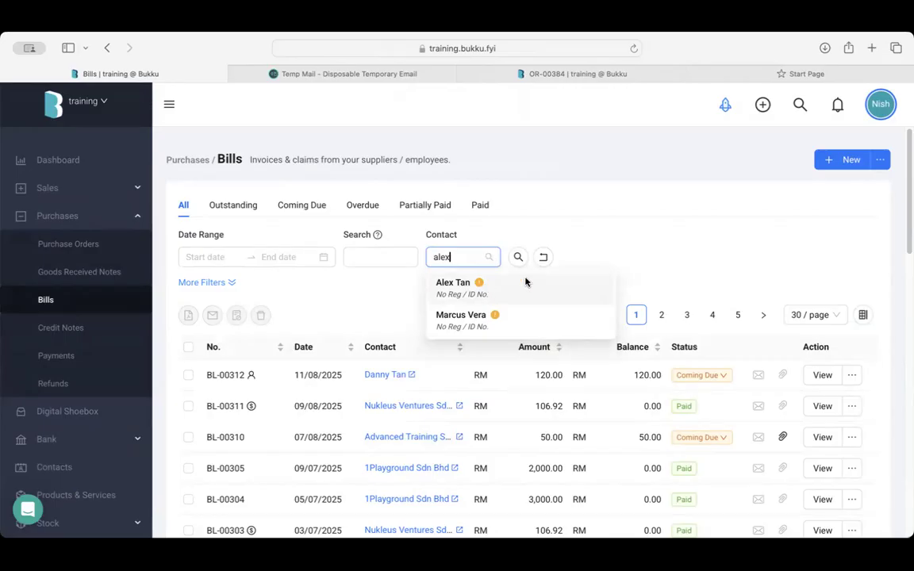
{"action": "left_click", "coordinate": [581, 288]}
{"action": "scroll", "coordinate": [618, 276], "scroll_direction": "down", "scroll_amount": 2}
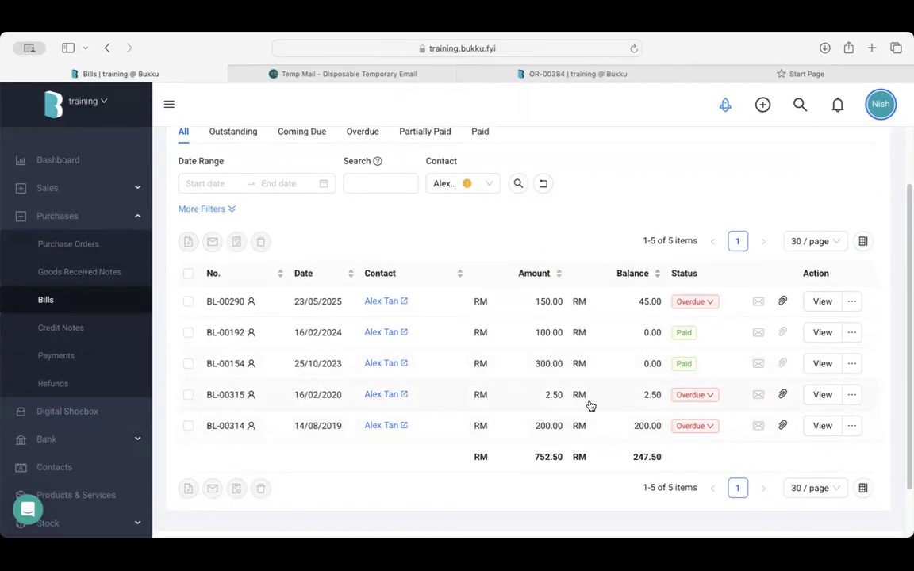
Open the employee's RM 2.50 bill dated 16/02/2020 and review its general info, items, attachments, controls and history
{"action": "left_click", "coordinate": [822, 395]}
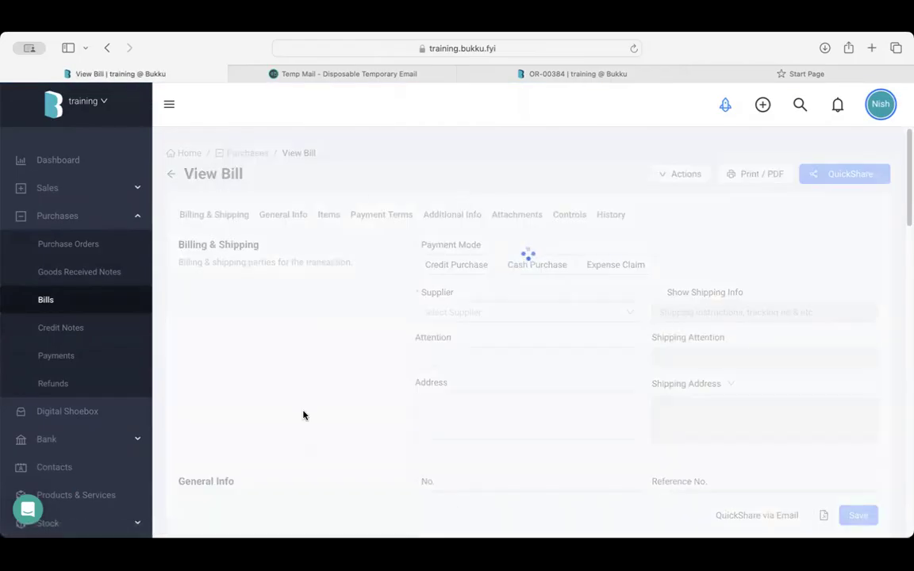
{"action": "scroll", "coordinate": [599, 360], "scroll_direction": "down", "scroll_amount": 2}
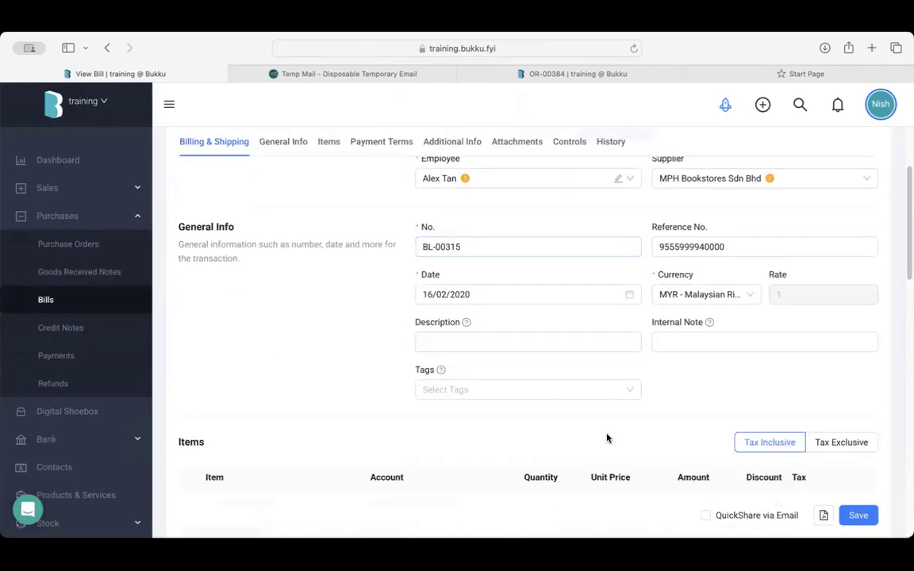
{"action": "scroll", "coordinate": [463, 296], "scroll_direction": "up", "scroll_amount": 1}
{"action": "scroll", "coordinate": [463, 296], "scroll_direction": "down", "scroll_amount": 10}
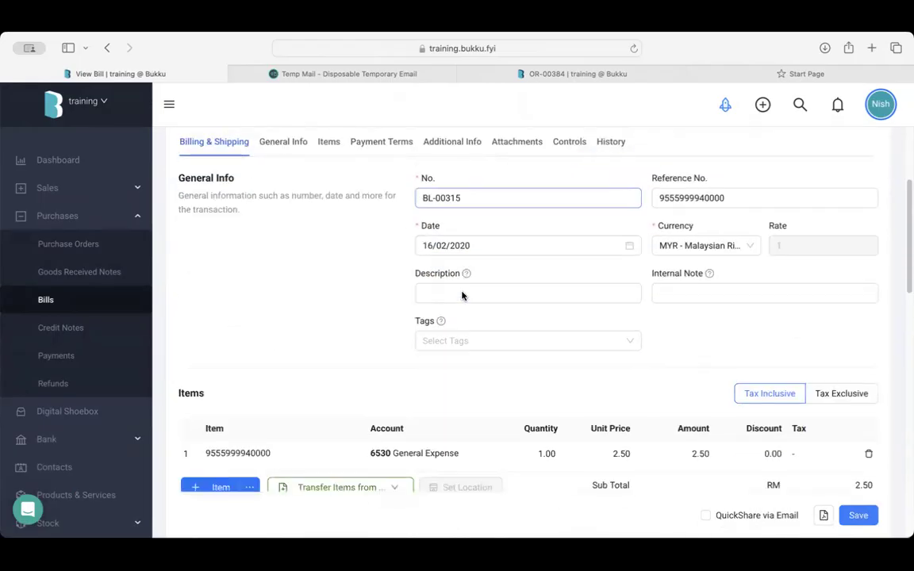
{"action": "scroll", "coordinate": [463, 296], "scroll_direction": "down", "scroll_amount": 3}
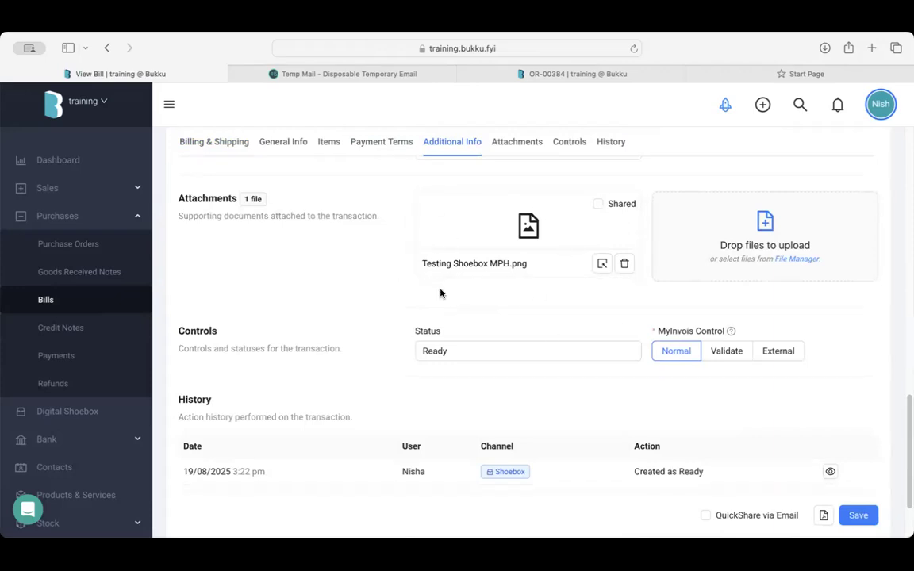
{"action": "scroll", "coordinate": [440, 294], "scroll_direction": "up", "scroll_amount": 10}
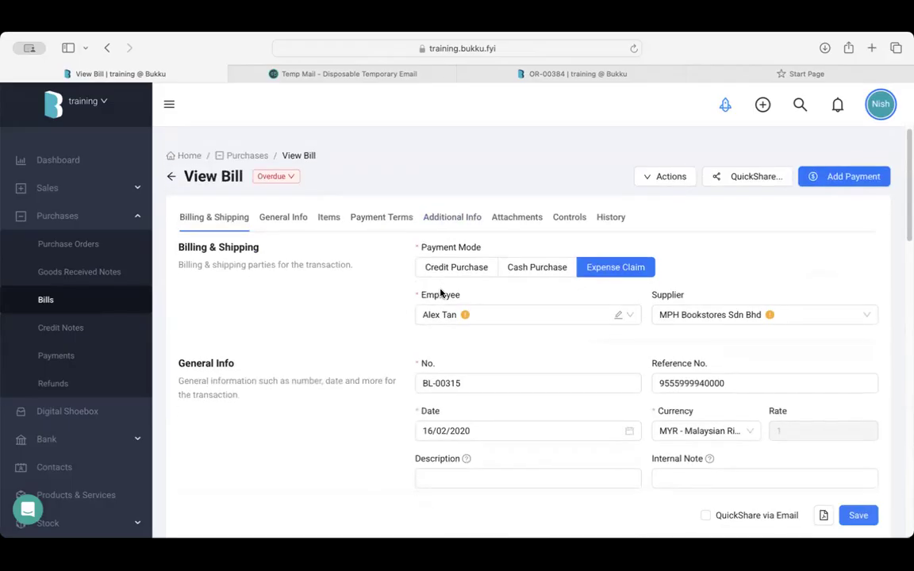
{"action": "scroll", "coordinate": [440, 294], "scroll_direction": "down", "scroll_amount": 5}
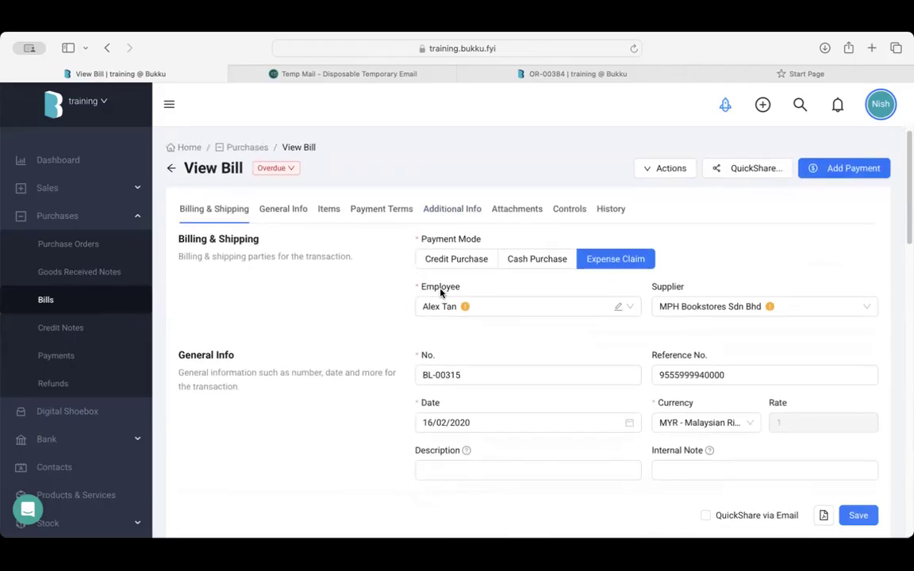
{"action": "left_click", "coordinate": [440, 292]}
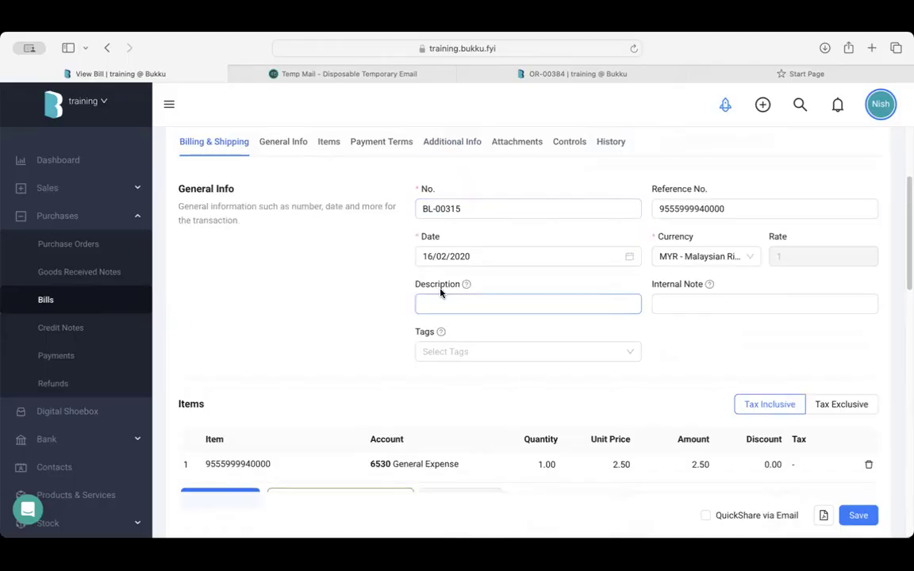
{"action": "scroll", "coordinate": [440, 293], "scroll_direction": "down", "scroll_amount": 5}
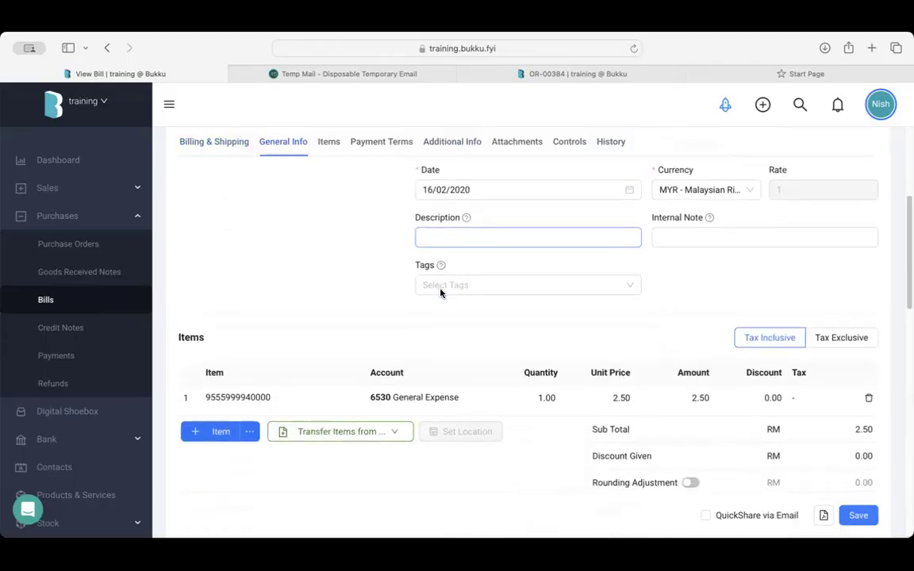
Look over the bill's total and payment terms, and open the bank's Money In list
{"action": "left_click", "coordinate": [133, 215]}
{"action": "scroll", "coordinate": [341, 305], "scroll_direction": "down", "scroll_amount": 3}
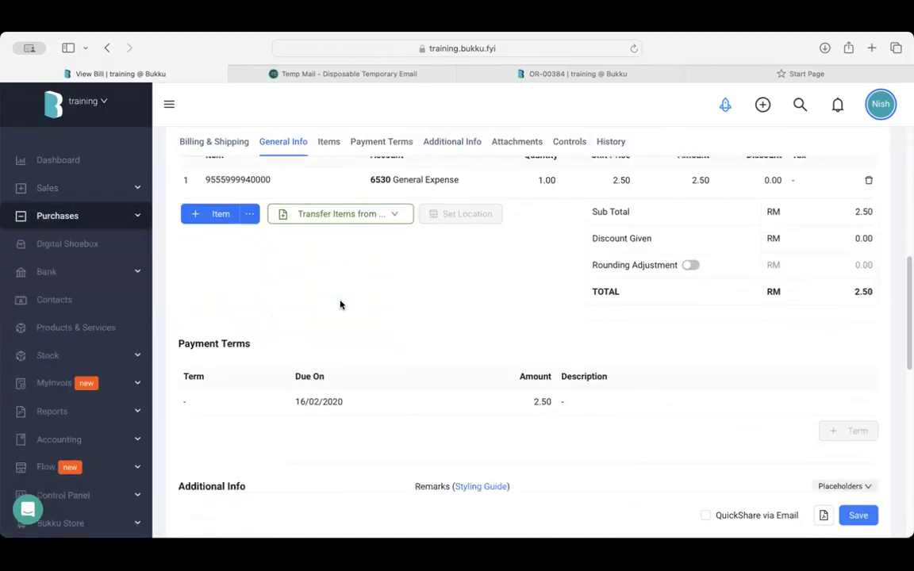
{"action": "scroll", "coordinate": [128, 310], "scroll_direction": "down", "scroll_amount": 1}
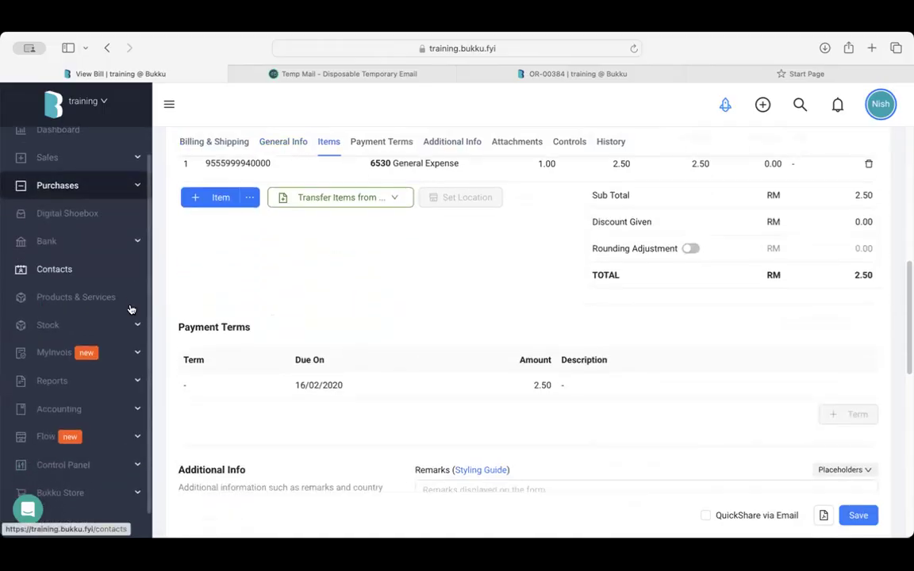
{"action": "left_click", "coordinate": [116, 245]}
{"action": "left_click", "coordinate": [101, 269]}
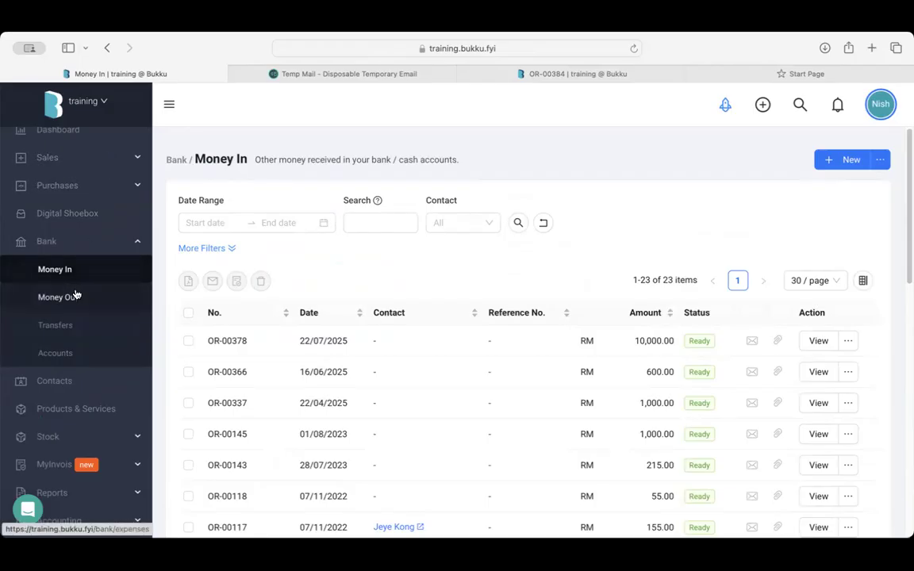
{"action": "left_click", "coordinate": [103, 158]}
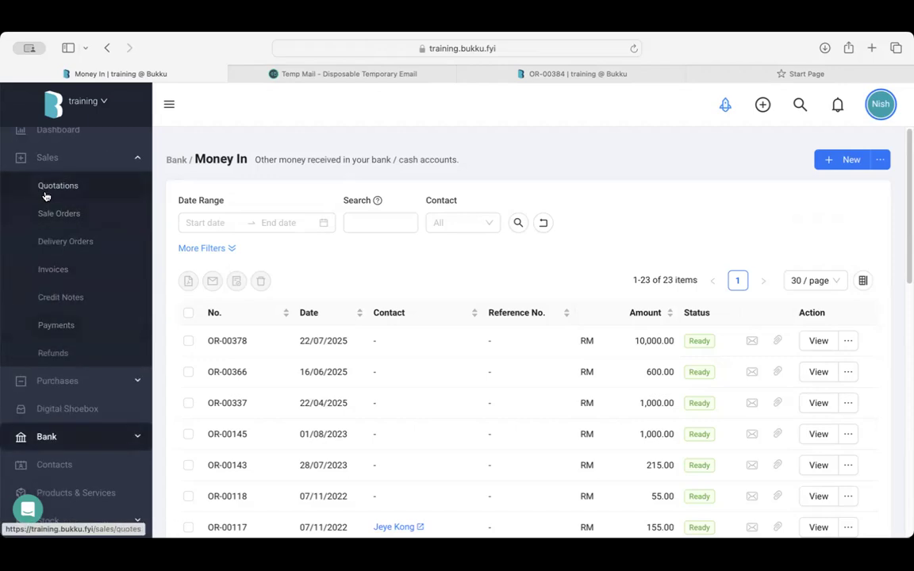
{"action": "left_click", "coordinate": [92, 158]}
{"action": "left_click", "coordinate": [112, 186]}
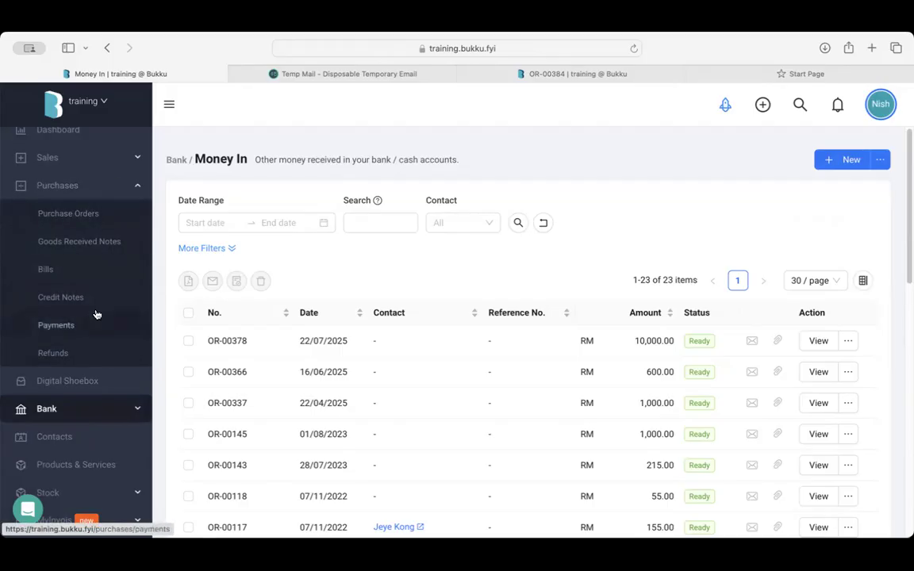
{"action": "left_click", "coordinate": [116, 185]}
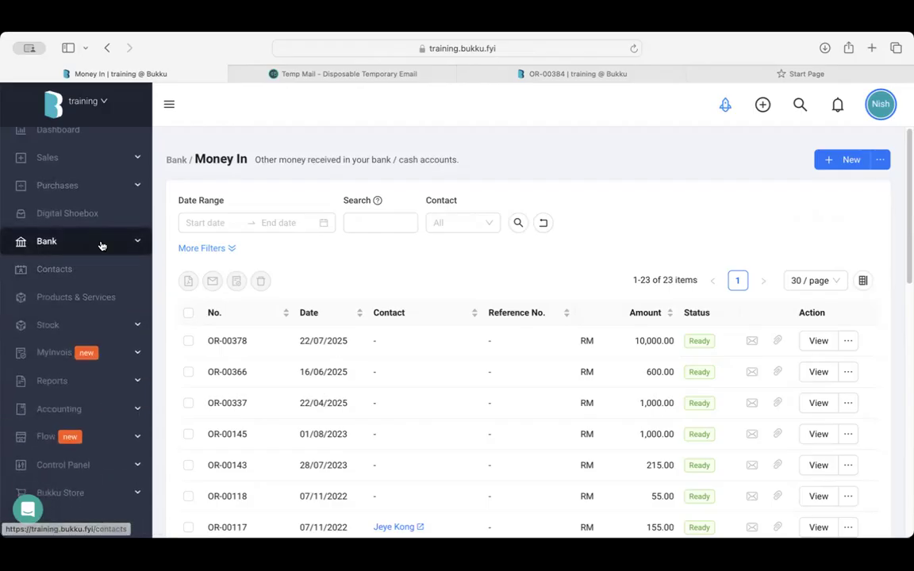
Start a new Money In record, restore its autosaved version, and review the loan item and payment received
{"action": "left_click", "coordinate": [101, 243]}
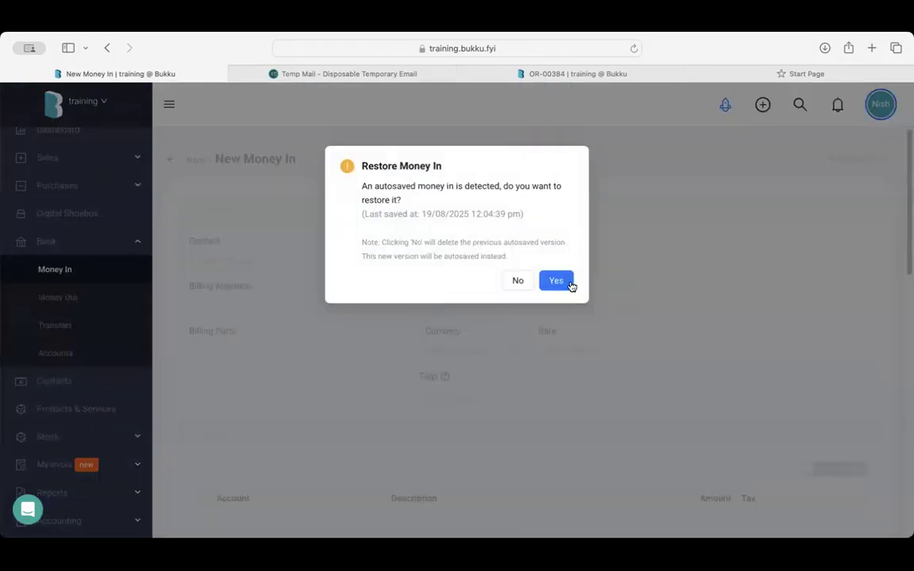
{"action": "left_click", "coordinate": [557, 281]}
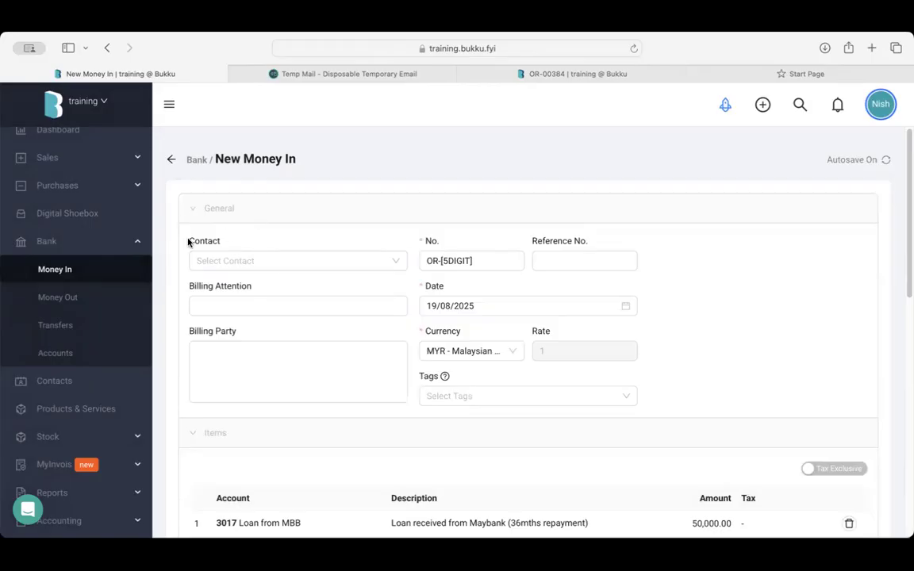
{"action": "scroll", "coordinate": [248, 286], "scroll_direction": "down", "scroll_amount": 5}
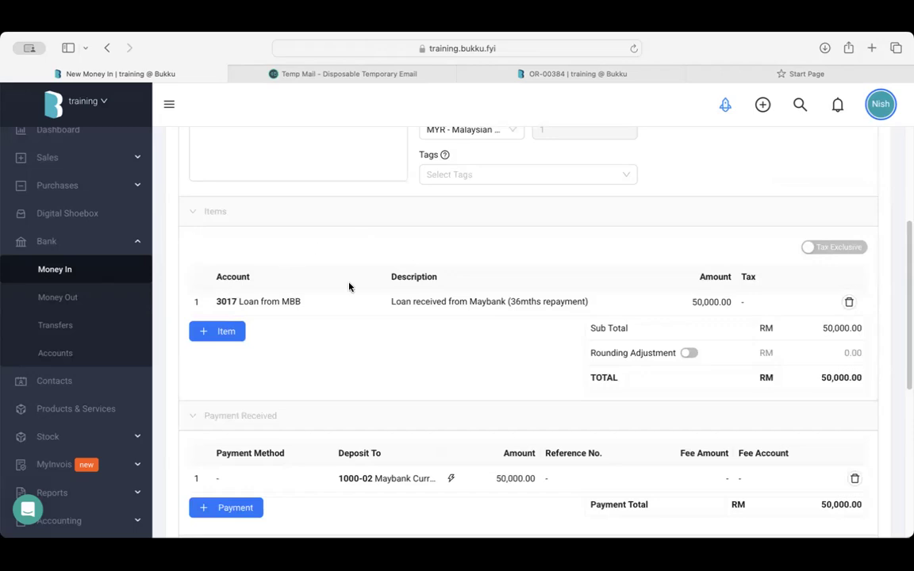
{"action": "scroll", "coordinate": [441, 319], "scroll_direction": "down", "scroll_amount": 2}
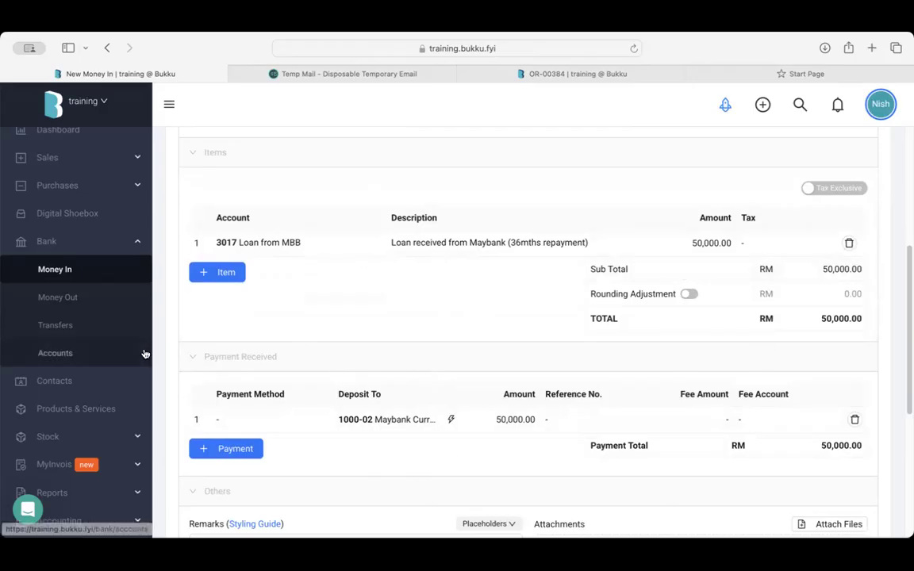
Start a new Money Out record, restore its autosaved version, and review the loan repayment item and payment made
{"action": "left_click", "coordinate": [122, 300]}
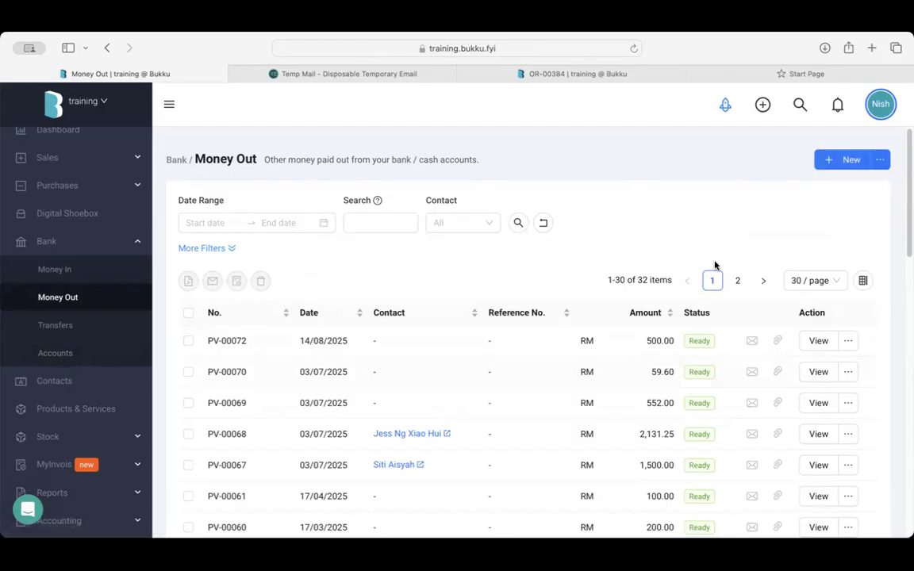
{"action": "left_click", "coordinate": [848, 161]}
{"action": "left_click", "coordinate": [558, 281]}
{"action": "scroll", "coordinate": [342, 348], "scroll_direction": "down", "scroll_amount": 2}
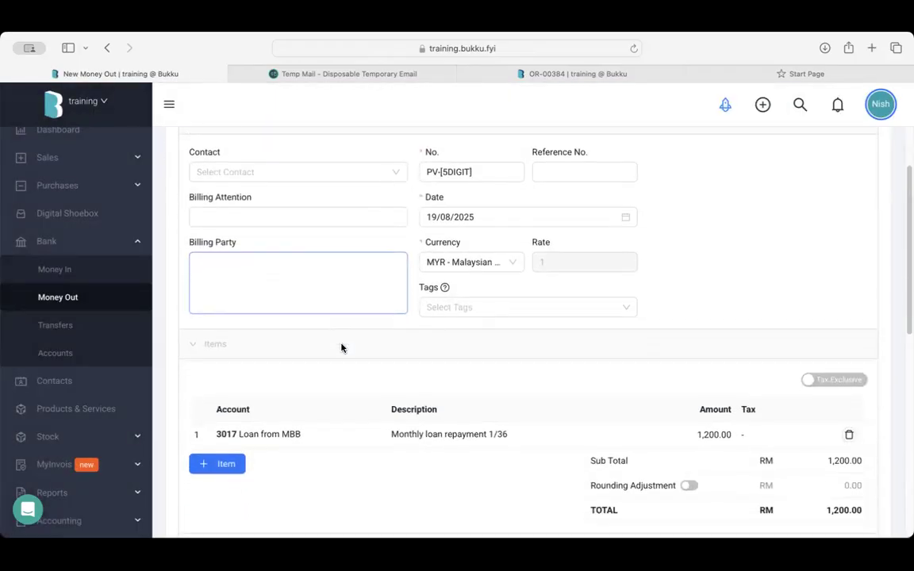
{"action": "scroll", "coordinate": [341, 348], "scroll_direction": "down", "scroll_amount": 4}
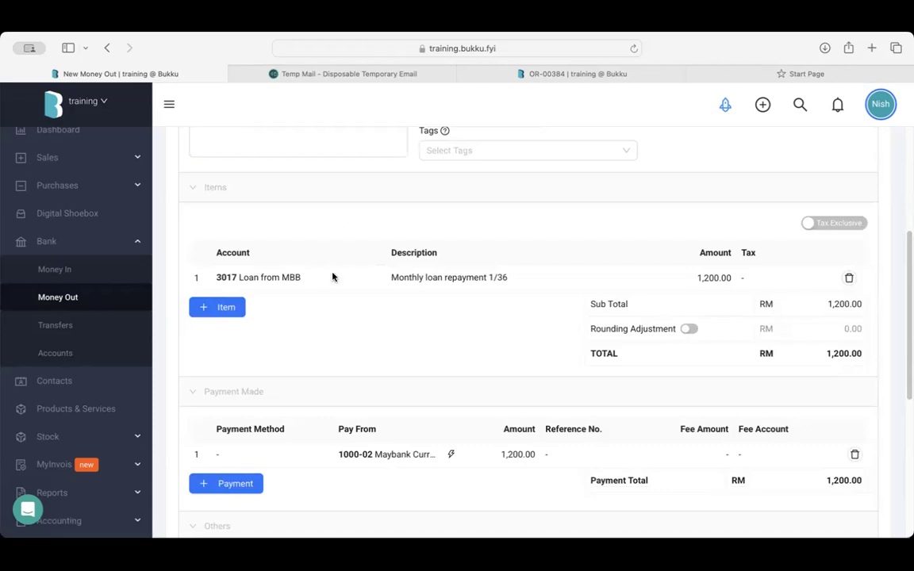
Open the bank transfers list and view the details of transfer FT-00003 from Maybank Current to RHB Savings
{"action": "scroll", "coordinate": [742, 275], "scroll_direction": "down", "scroll_amount": 3}
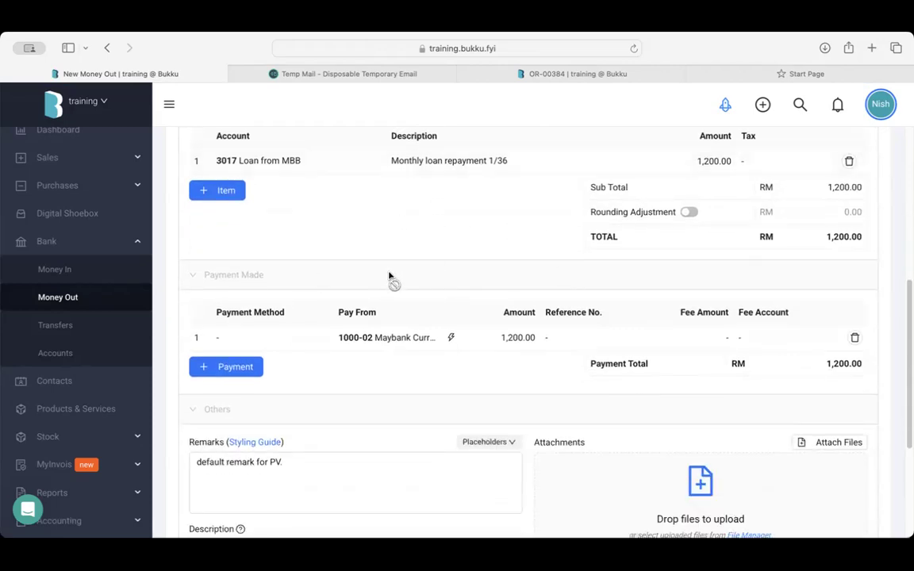
{"action": "scroll", "coordinate": [392, 281], "scroll_direction": "up", "scroll_amount": 3}
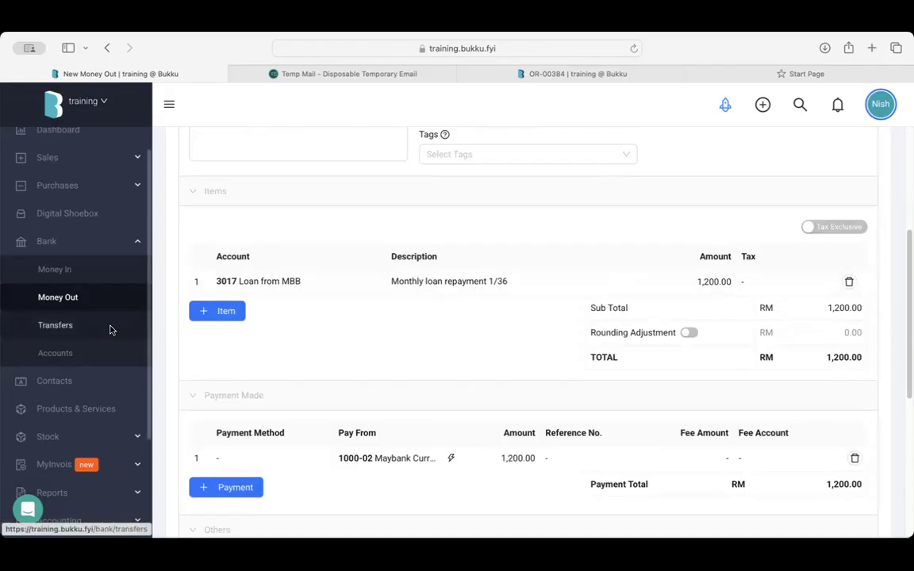
{"action": "left_click", "coordinate": [111, 330]}
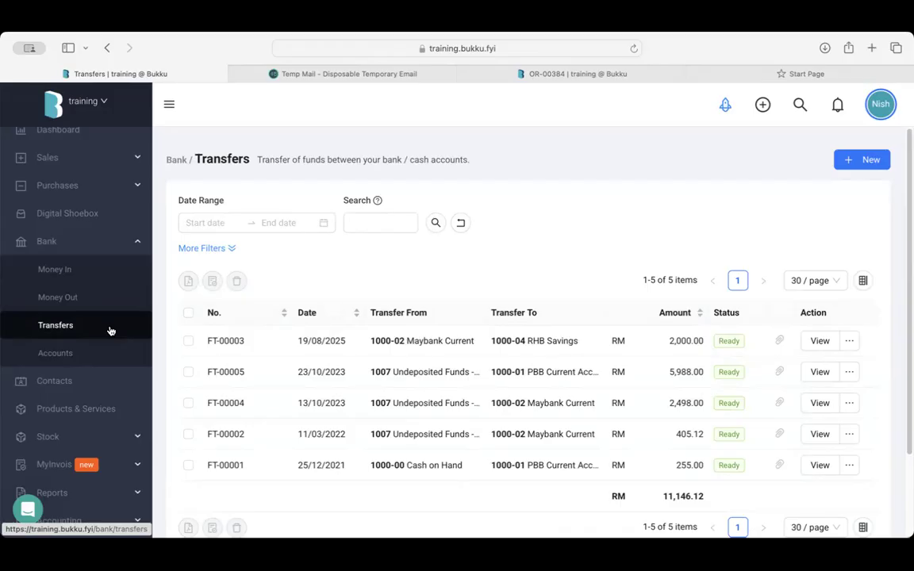
{"action": "left_click", "coordinate": [819, 341]}
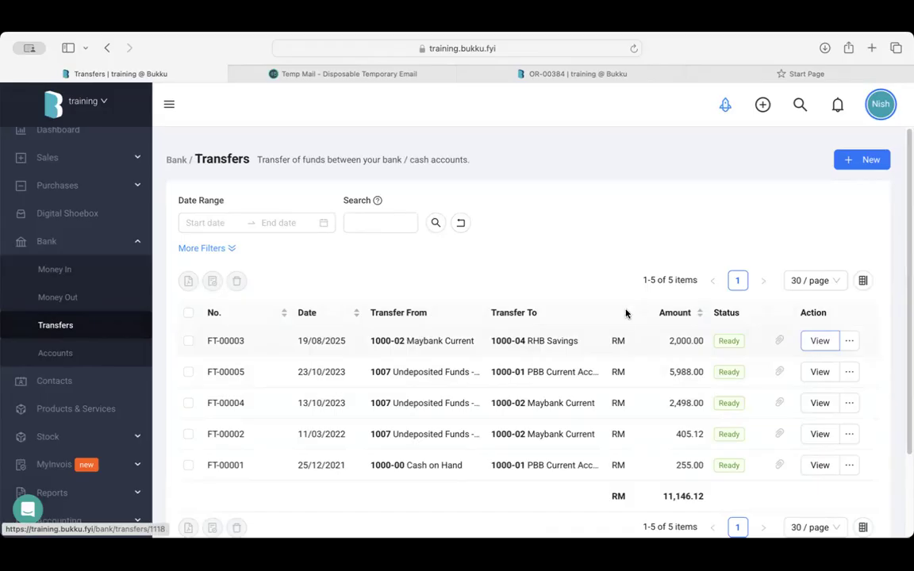
{"action": "scroll", "coordinate": [409, 327], "scroll_direction": "down", "scroll_amount": 1}
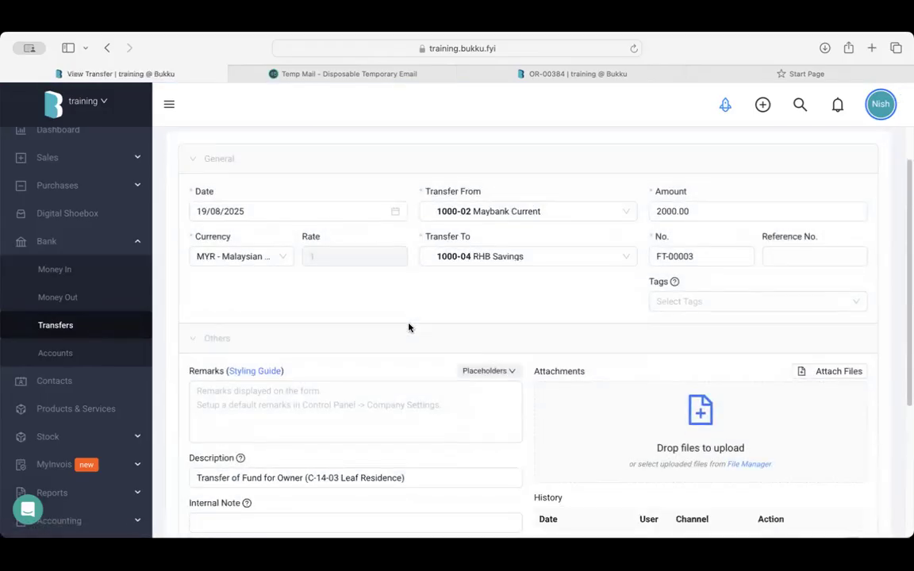
{"action": "scroll", "coordinate": [486, 204], "scroll_direction": "up", "scroll_amount": 1}
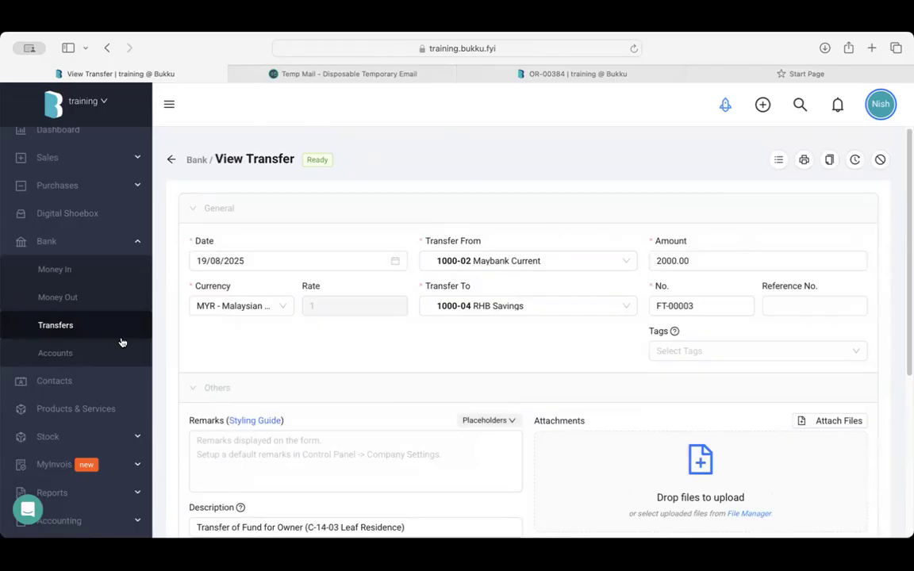
Open the bank accounts list and review all bank and credit card accounts with their balances
{"action": "left_click", "coordinate": [91, 353]}
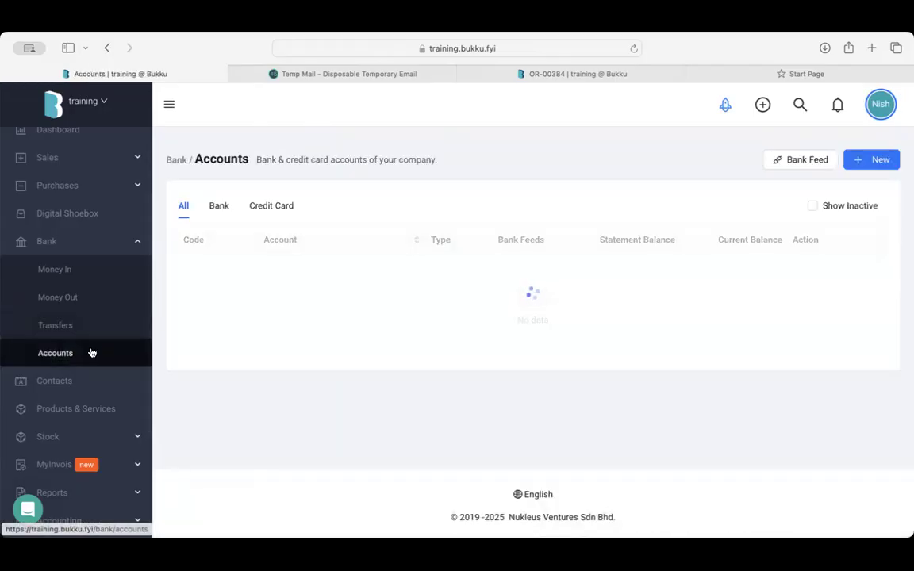
{"action": "scroll", "coordinate": [419, 267], "scroll_direction": "down", "scroll_amount": 2}
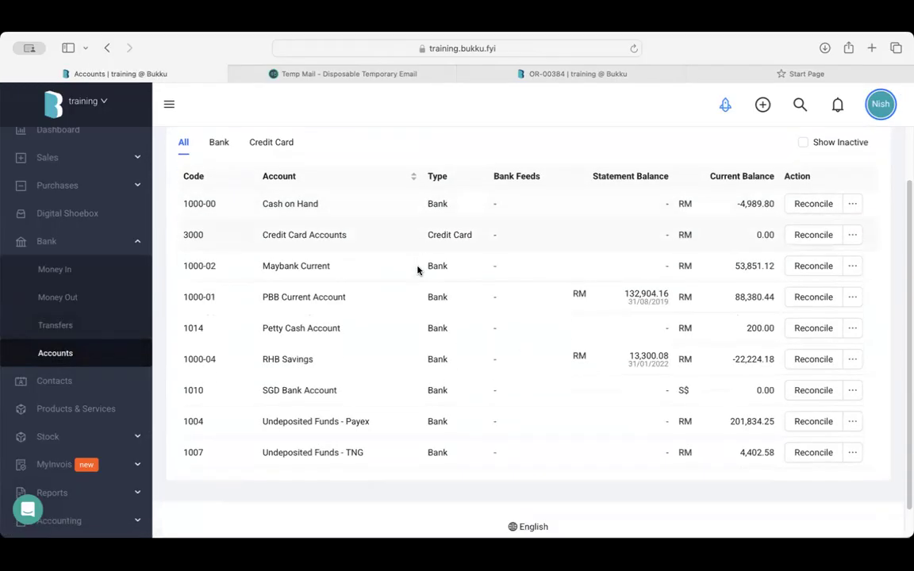
{"action": "scroll", "coordinate": [418, 270], "scroll_direction": "down", "scroll_amount": 1}
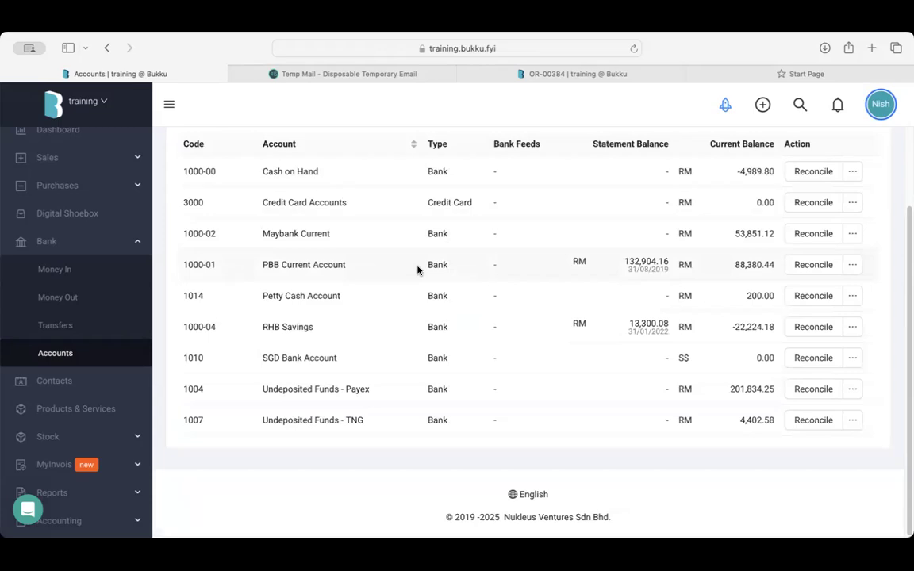
{"action": "scroll", "coordinate": [418, 270], "scroll_direction": "up", "scroll_amount": 3}
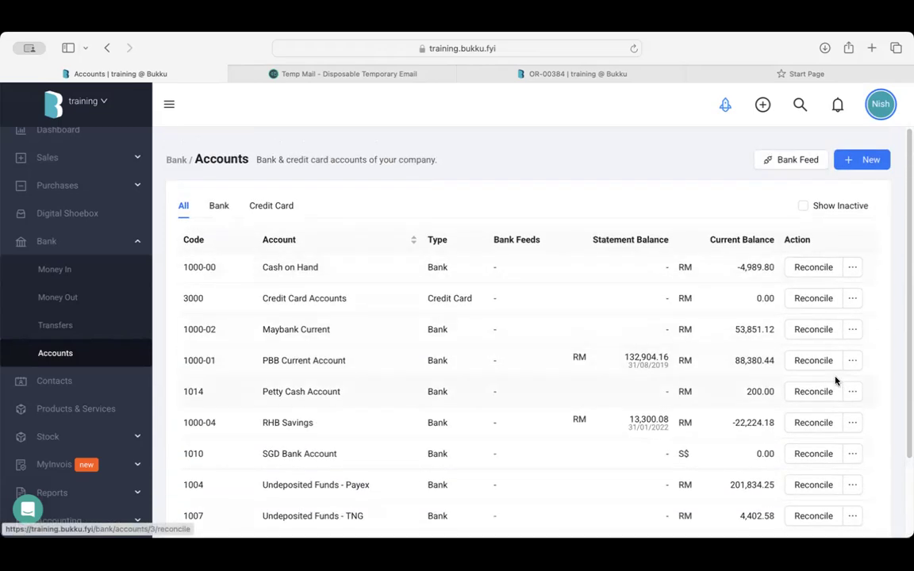
Start a manual reconciliation for the PBB Current Account and select the existing statement balance
{"action": "left_click", "coordinate": [809, 363]}
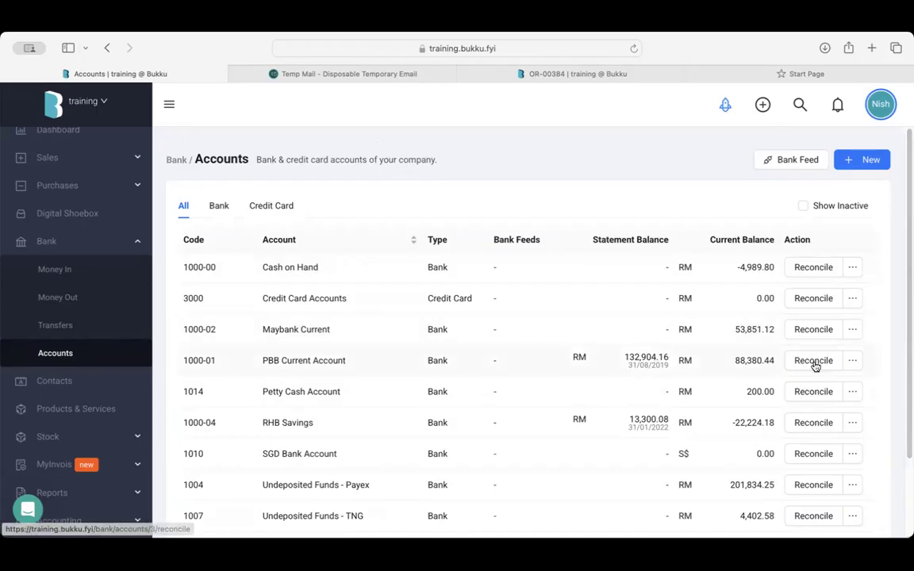
{"action": "left_click", "coordinate": [815, 362]}
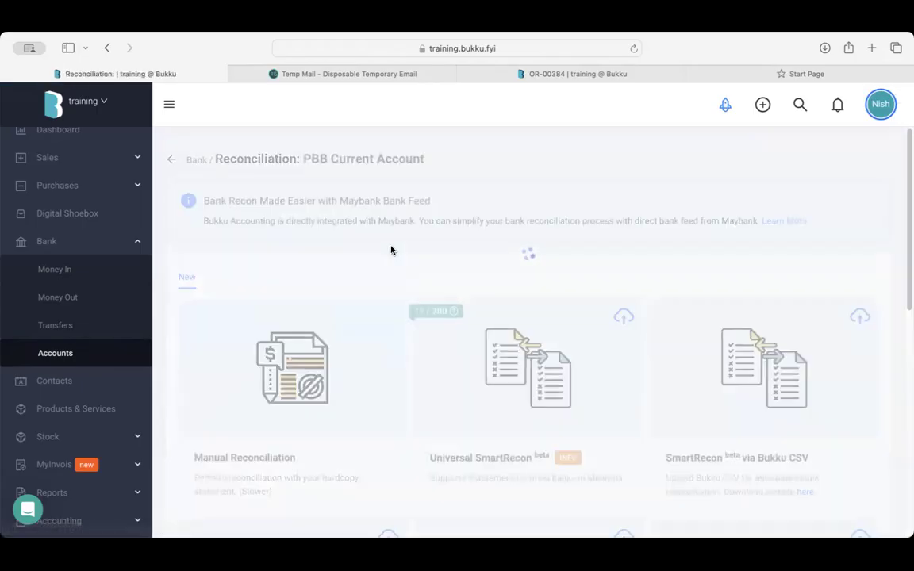
{"action": "scroll", "coordinate": [385, 318], "scroll_direction": "down", "scroll_amount": 1}
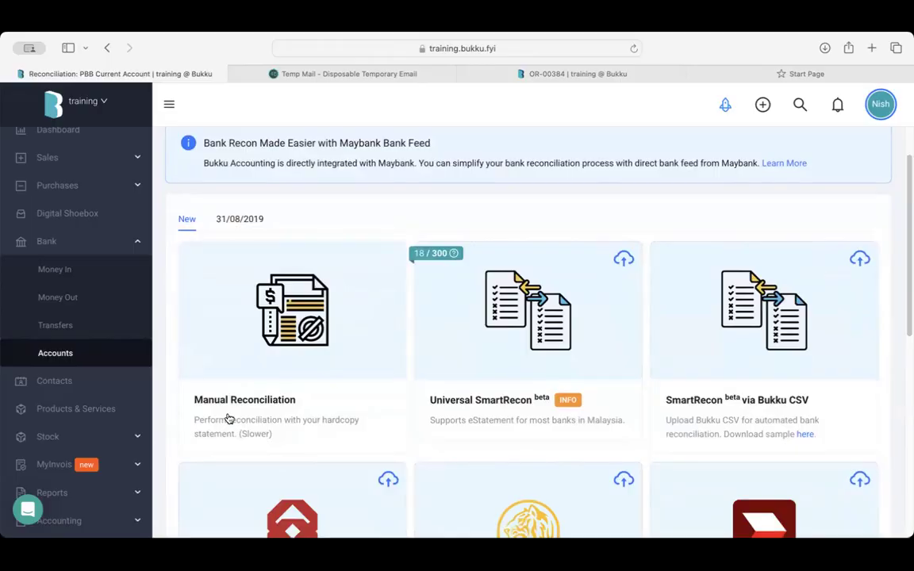
{"action": "left_click", "coordinate": [287, 352]}
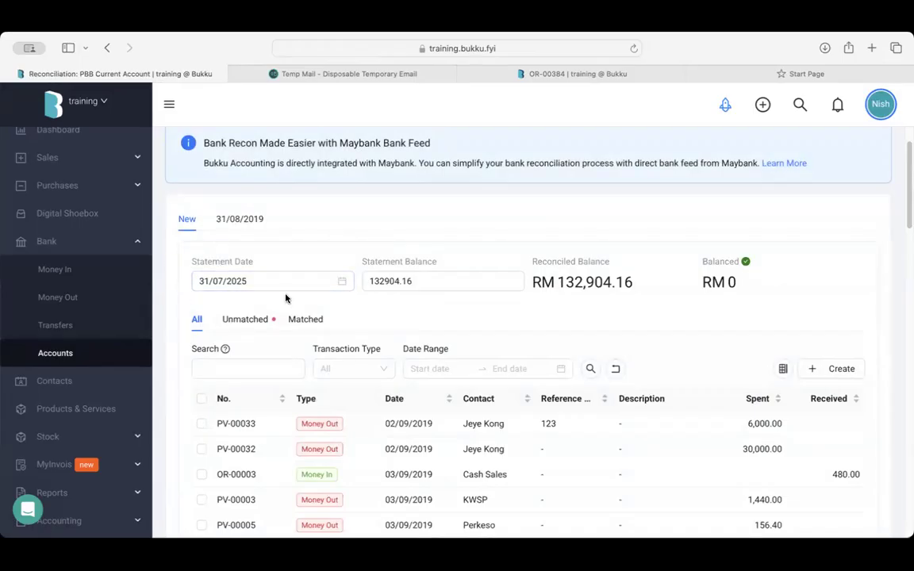
{"action": "left_click_drag", "start_coordinate": [435, 282], "coordinate": [367, 282]}
{"action": "scroll", "coordinate": [407, 320], "scroll_direction": "down", "scroll_amount": 1}
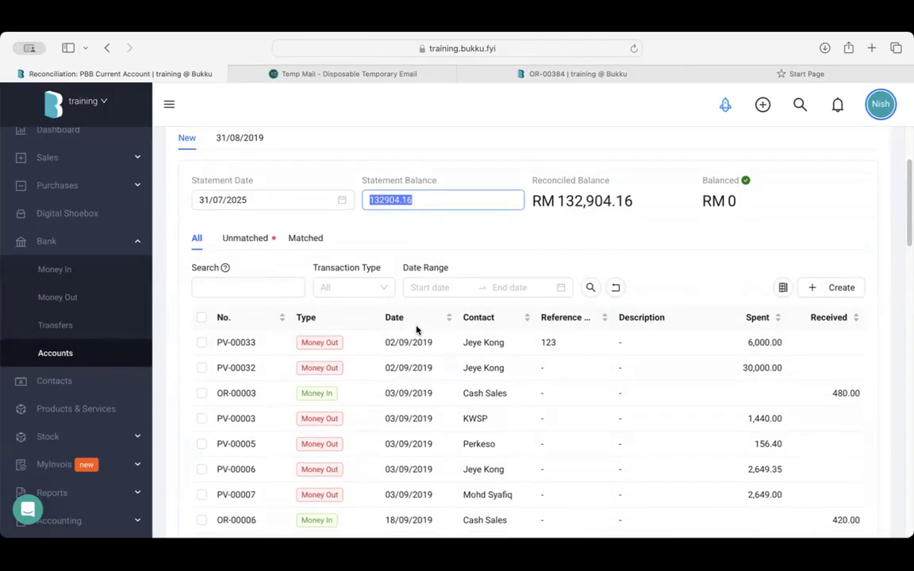
Mark the first seven transactions and the ninth one as reconciled, and compare the reconciled balance with the statement balance
{"action": "scroll", "coordinate": [416, 330], "scroll_direction": "down", "scroll_amount": 1}
{"action": "left_click", "coordinate": [202, 245]}
{"action": "left_click", "coordinate": [202, 270]}
{"action": "left_click", "coordinate": [202, 295]}
{"action": "left_click", "coordinate": [201, 320]}
{"action": "left_click", "coordinate": [202, 348]}
{"action": "left_click", "coordinate": [201, 371]}
{"action": "left_click", "coordinate": [202, 398]}
{"action": "left_click", "coordinate": [202, 448]}
{"action": "scroll", "coordinate": [198, 453], "scroll_direction": "down", "scroll_amount": 2}
{"action": "scroll", "coordinate": [251, 379], "scroll_direction": "up", "scroll_amount": 5}
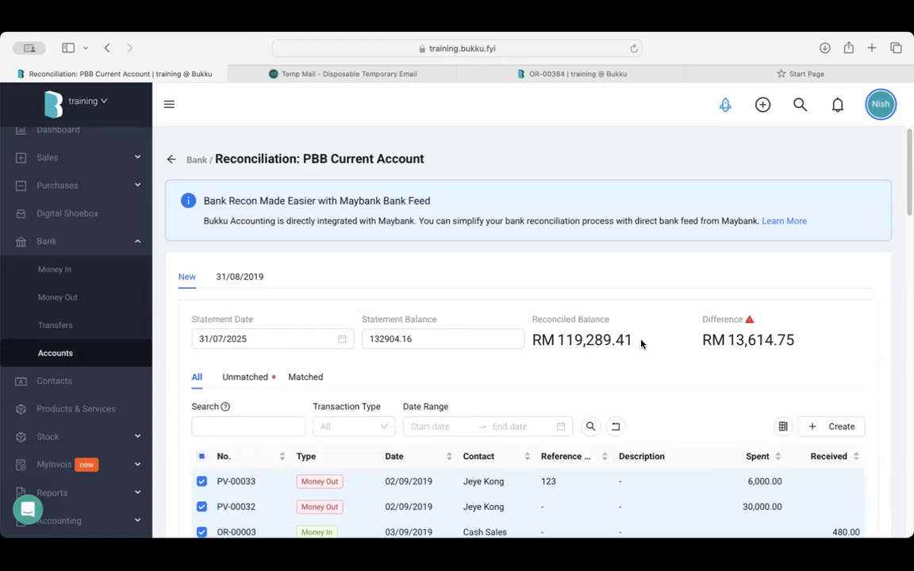
{"action": "scroll", "coordinate": [183, 385], "scroll_direction": "down", "scroll_amount": 1}
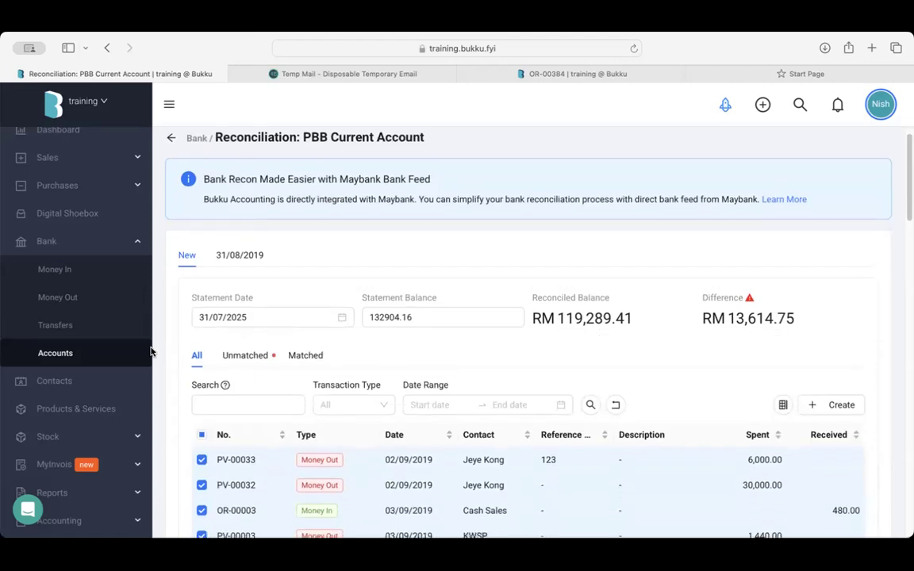
Return to the bank accounts list and reopen the PBB Current Account reconciliation, showing the statement dated 30/09/2019
{"action": "left_click", "coordinate": [116, 355]}
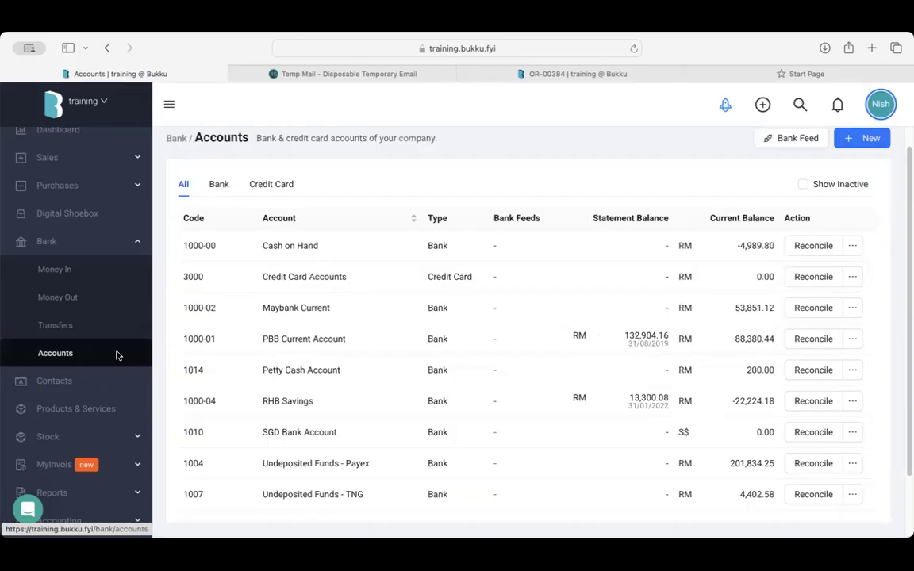
{"action": "left_click", "coordinate": [811, 342]}
{"action": "scroll", "coordinate": [484, 344], "scroll_direction": "down", "scroll_amount": 2}
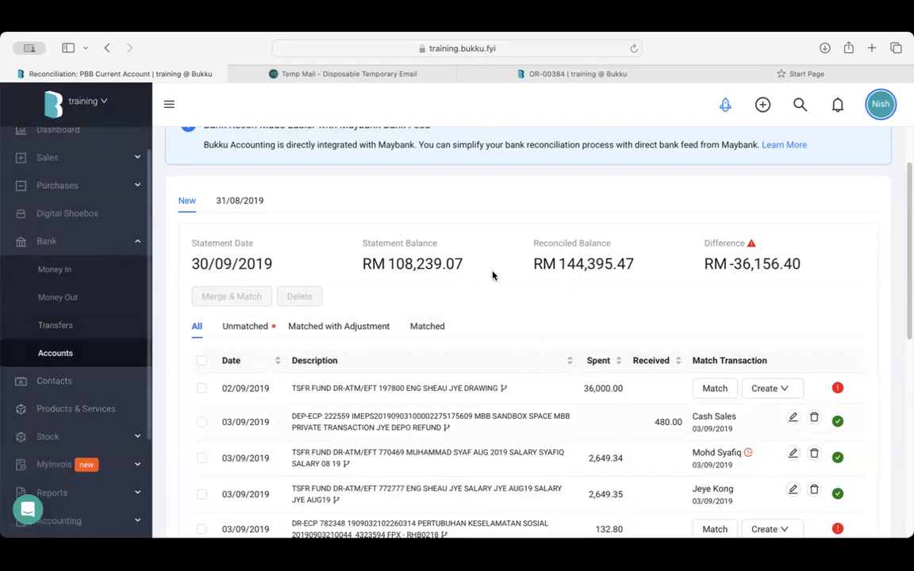
{"action": "scroll", "coordinate": [411, 295], "scroll_direction": "down", "scroll_amount": 1}
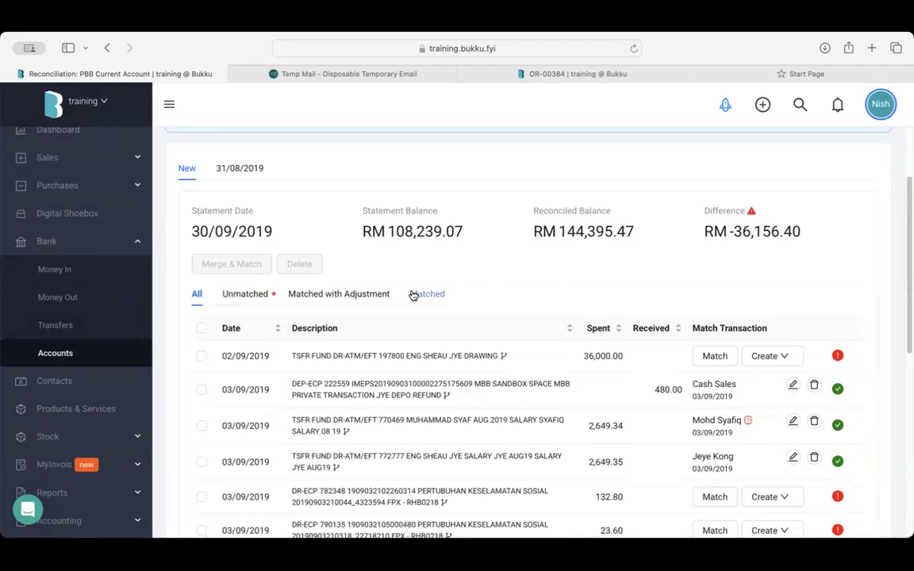
Filter the statement lines to the matched ones and review their linked transactions
{"action": "left_click", "coordinate": [428, 298]}
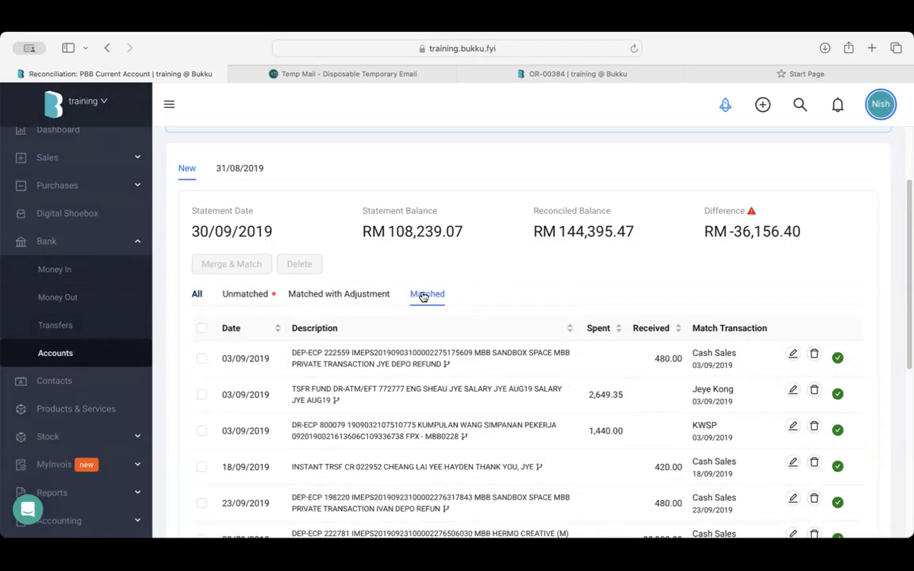
{"action": "scroll", "coordinate": [576, 294], "scroll_direction": "down", "scroll_amount": 2}
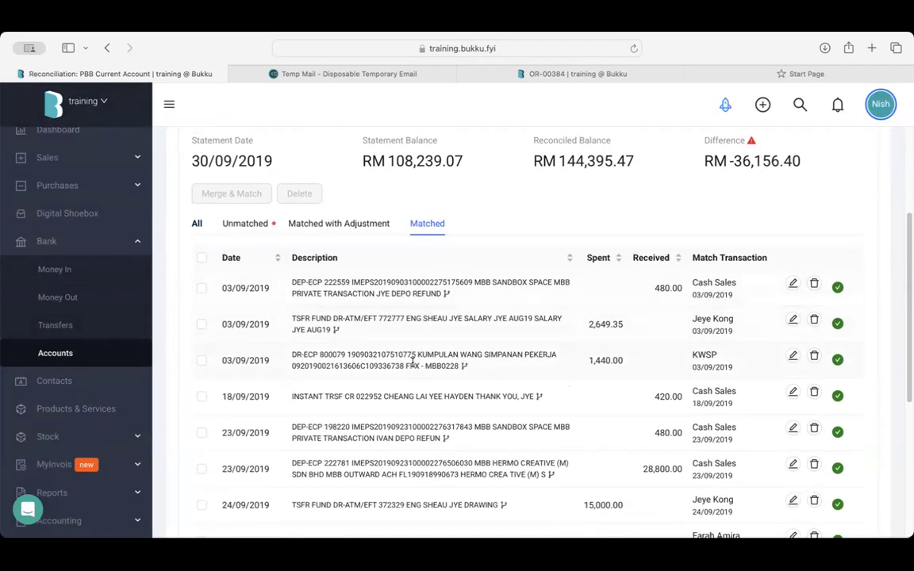
{"action": "scroll", "coordinate": [421, 328], "scroll_direction": "down", "scroll_amount": 3}
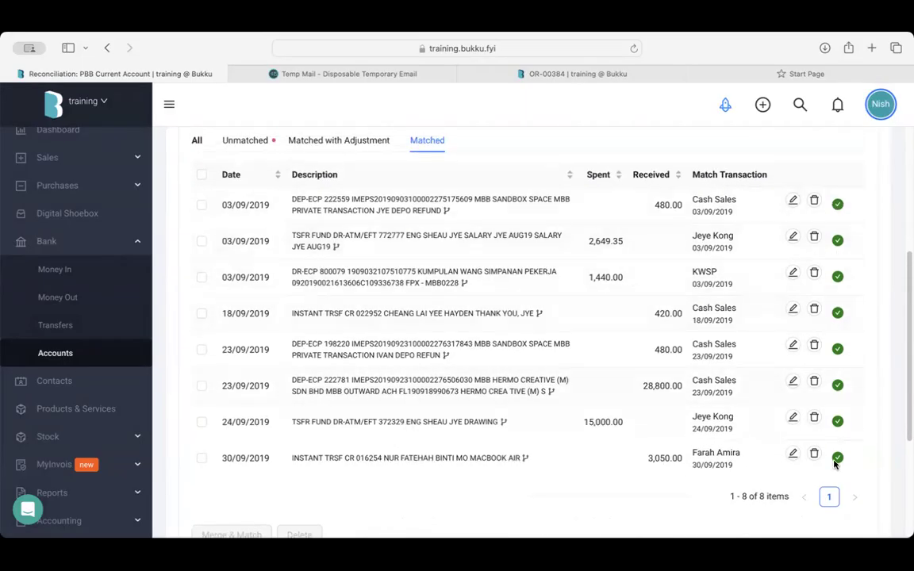
{"action": "scroll", "coordinate": [428, 190], "scroll_direction": "up", "scroll_amount": 1}
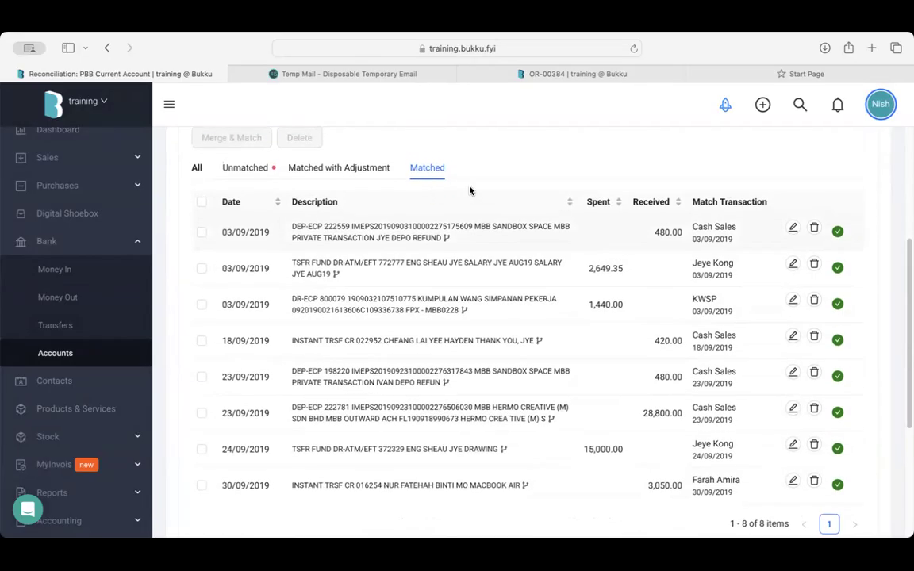
Open the match of the first 480.00 statement line for editing and examine its linked and alternative transactions
{"action": "left_click", "coordinate": [793, 230]}
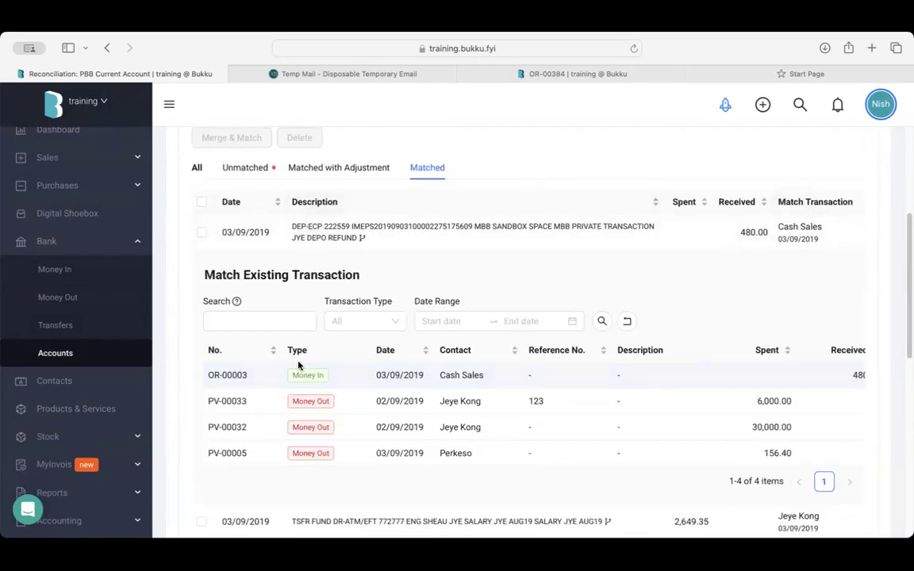
{"action": "scroll", "coordinate": [298, 365], "scroll_direction": "right", "scroll_amount": 5}
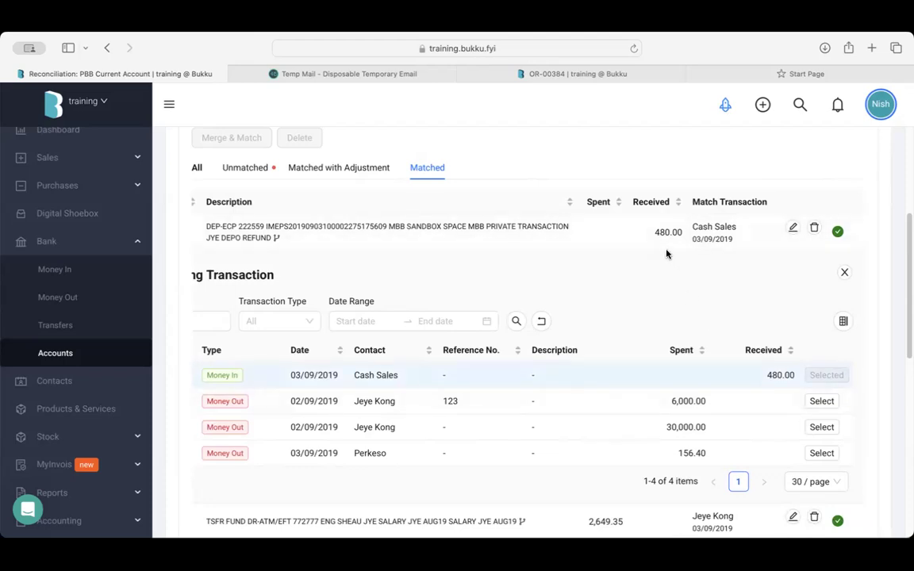
{"action": "scroll", "coordinate": [592, 230], "scroll_direction": "left", "scroll_amount": 3}
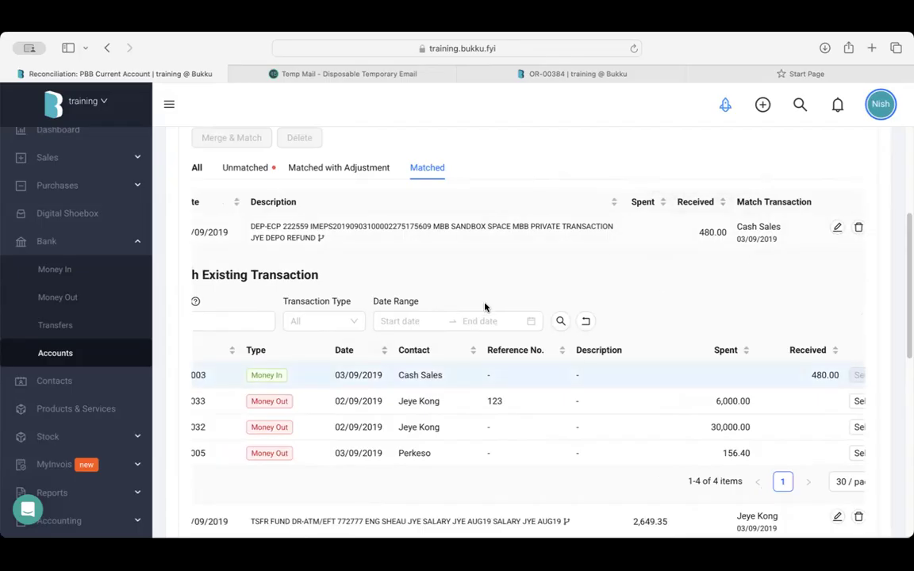
{"action": "scroll", "coordinate": [483, 307], "scroll_direction": "left", "scroll_amount": 3}
{"action": "scroll", "coordinate": [237, 319], "scroll_direction": "down", "scroll_amount": 1}
{"action": "scroll", "coordinate": [237, 319], "scroll_direction": "up", "scroll_amount": 2}
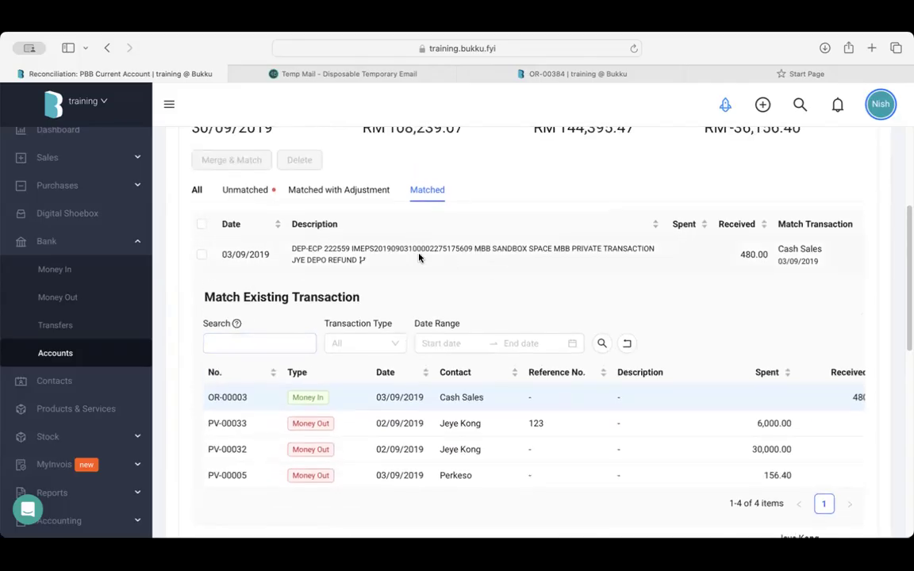
{"action": "scroll", "coordinate": [297, 315], "scroll_direction": "up", "scroll_amount": 2}
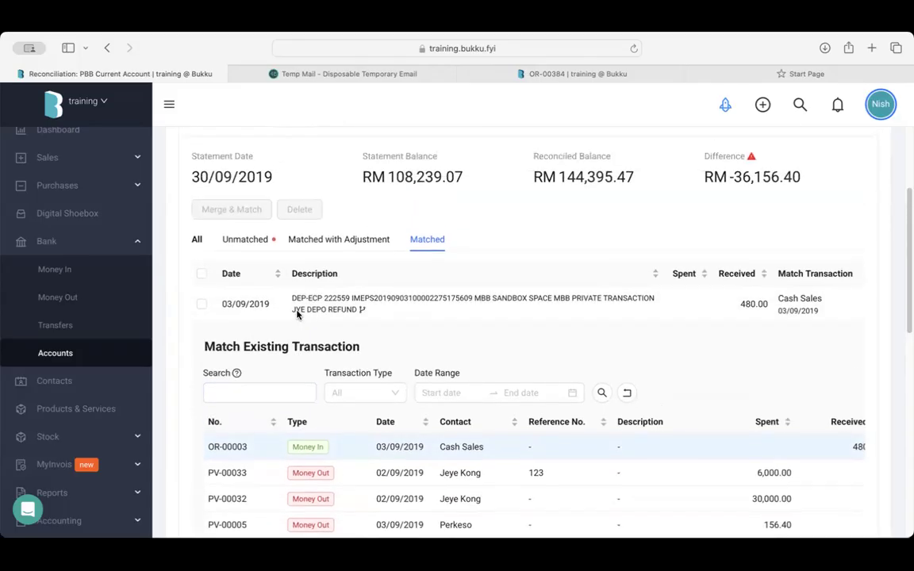
Filter to the unmatched statement lines and view the existing transactions available to match the 36,000.00 drawing line dated 02/09/2019
{"action": "left_click", "coordinate": [264, 238]}
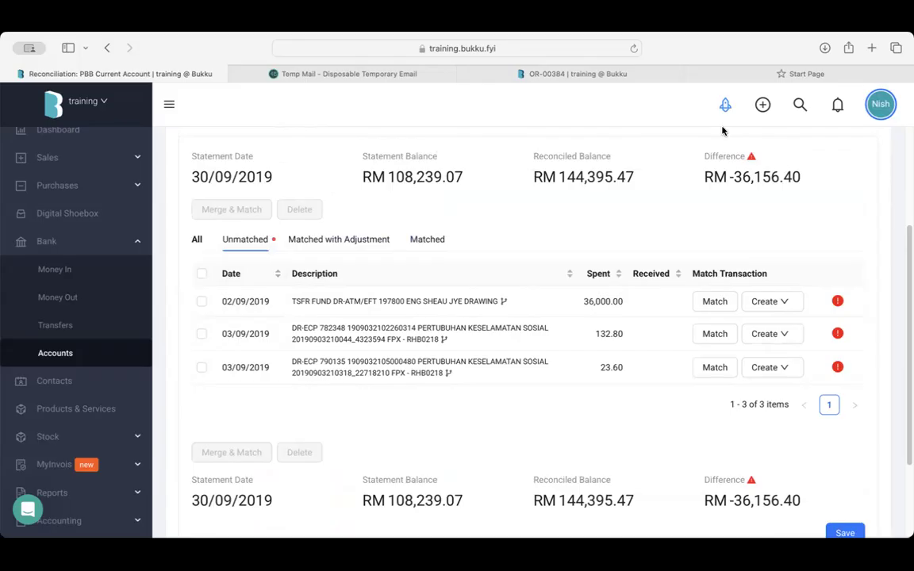
{"action": "scroll", "coordinate": [411, 180], "scroll_direction": "up", "scroll_amount": 2}
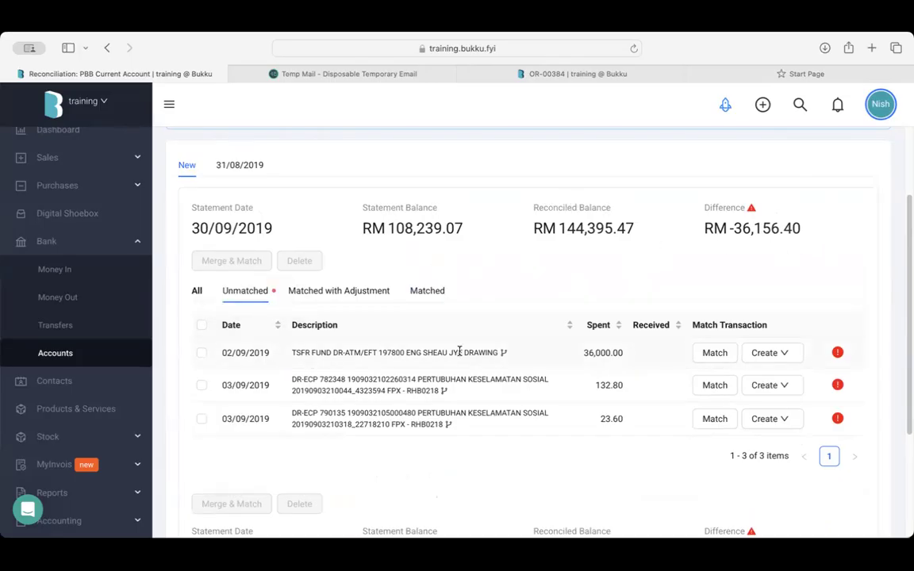
{"action": "scroll", "coordinate": [512, 337], "scroll_direction": "down", "scroll_amount": 2}
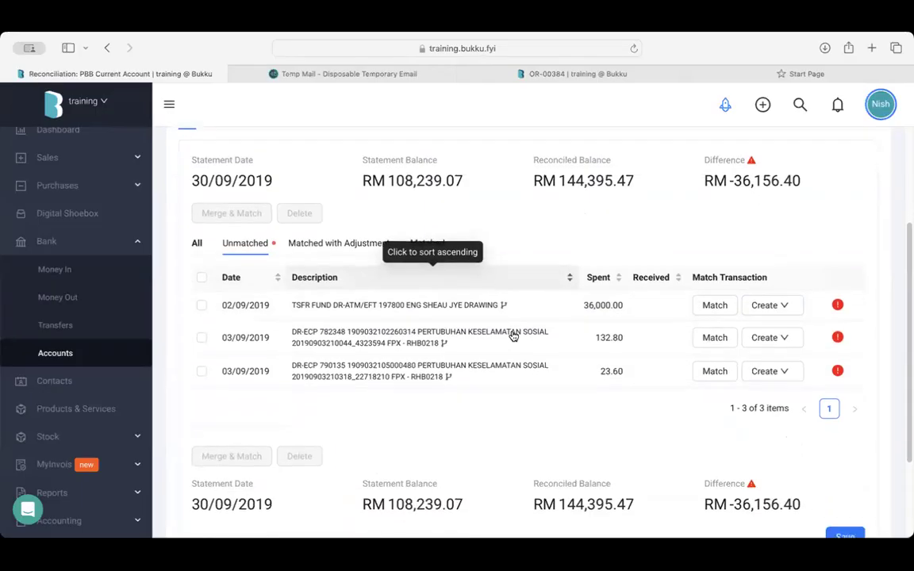
{"action": "left_click", "coordinate": [715, 305]}
{"action": "scroll", "coordinate": [627, 298], "scroll_direction": "down", "scroll_amount": 2}
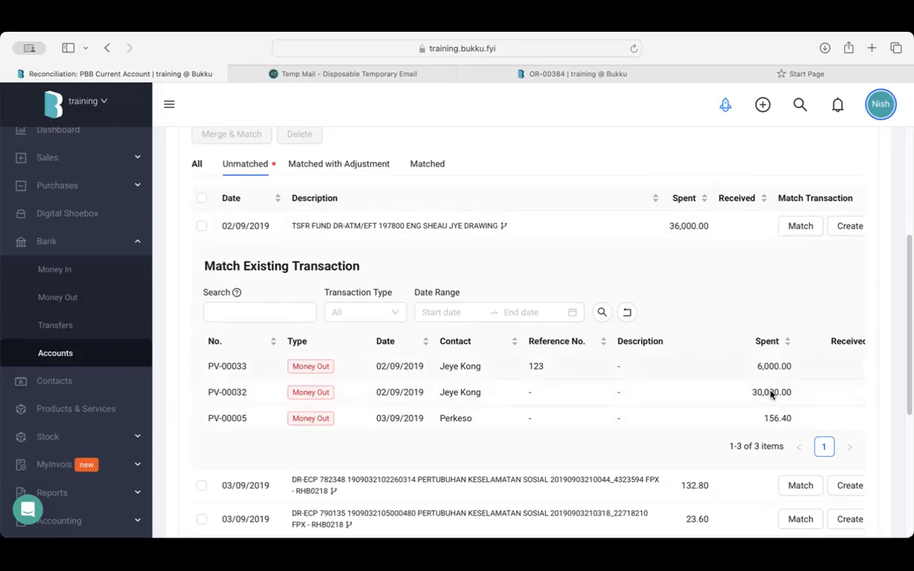
Split the 36,000.00 drawing line dated 02/09/2019 into amounts of 30,000 and 6,000 to match the recorded transactions
{"action": "left_click", "coordinate": [504, 229]}
{"action": "left_click_drag", "start_coordinate": [474, 225], "coordinate": [559, 225]}
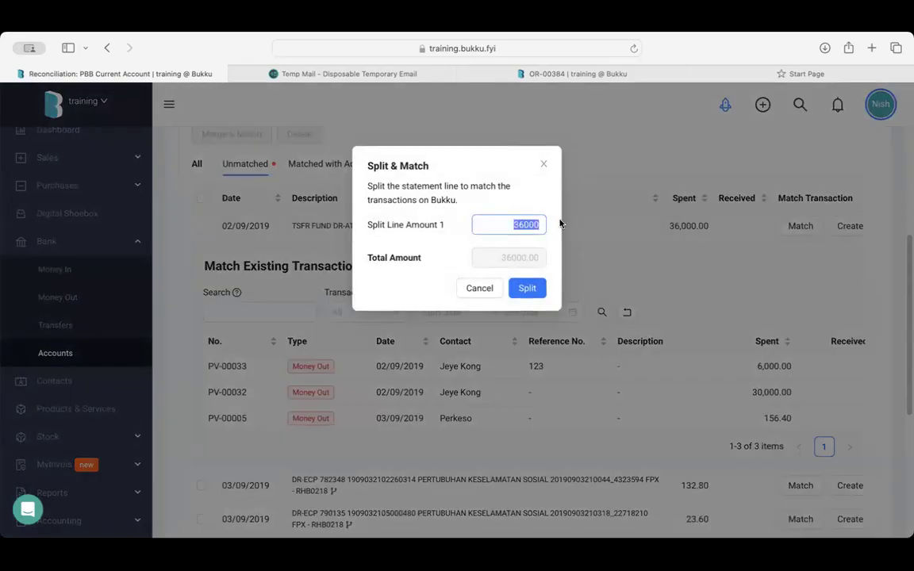
{"action": "type", "text": "30"}
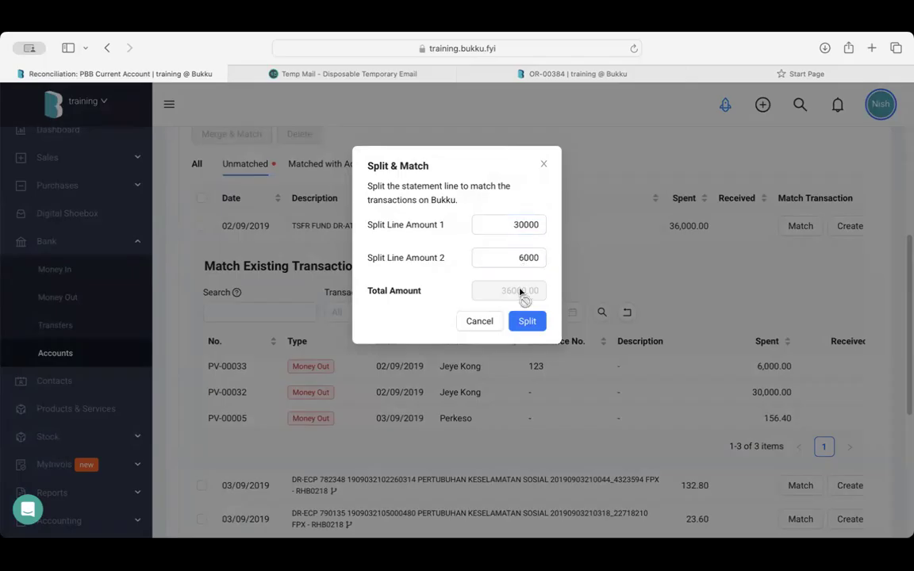
{"action": "left_click", "coordinate": [527, 322]}
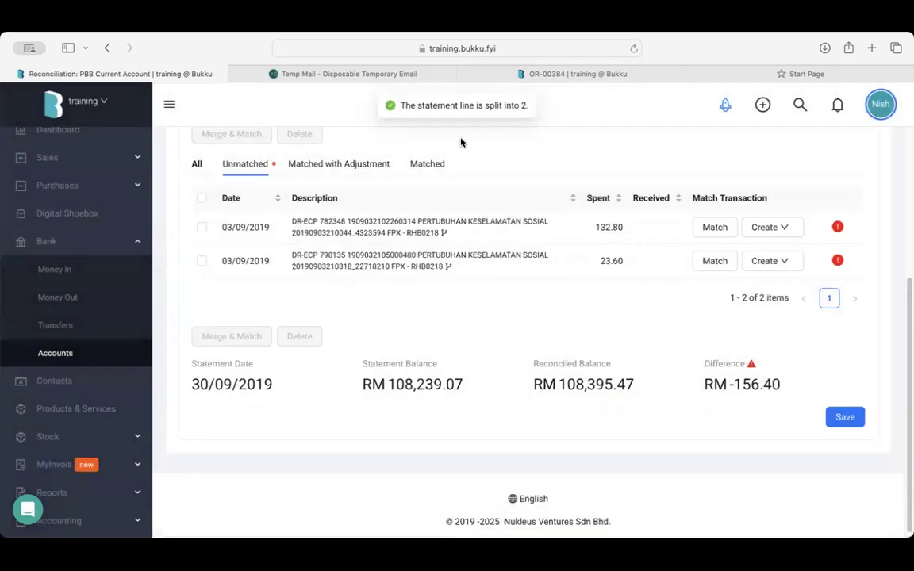
Filter to the matched statement lines and review the transactions linked to the two split drawing lines
{"action": "scroll", "coordinate": [464, 140], "scroll_direction": "up", "scroll_amount": 2}
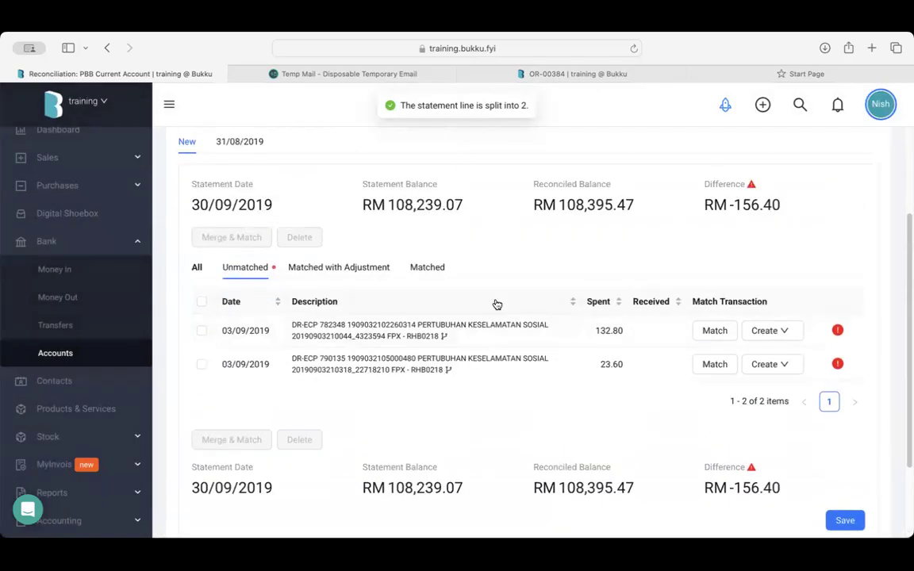
{"action": "left_click", "coordinate": [429, 267]}
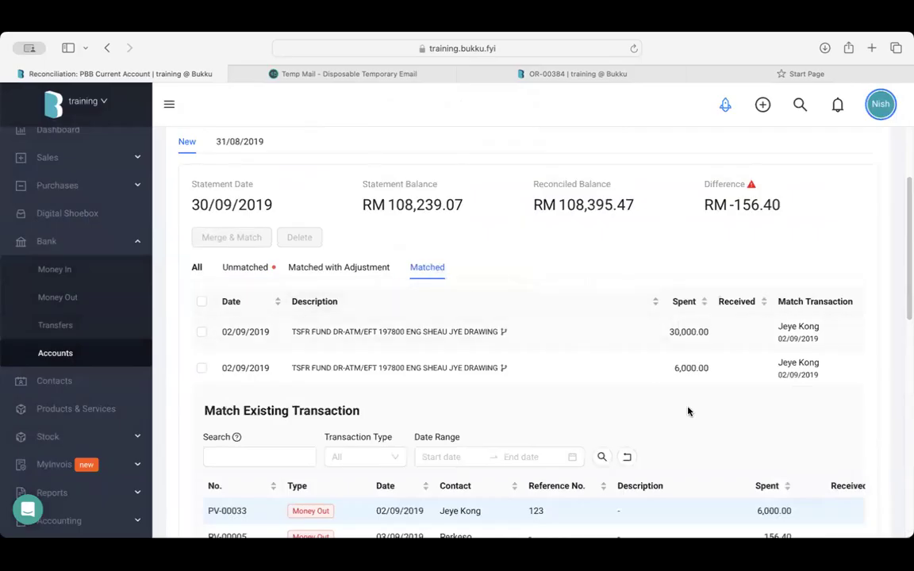
{"action": "scroll", "coordinate": [631, 307], "scroll_direction": "down", "scroll_amount": 1}
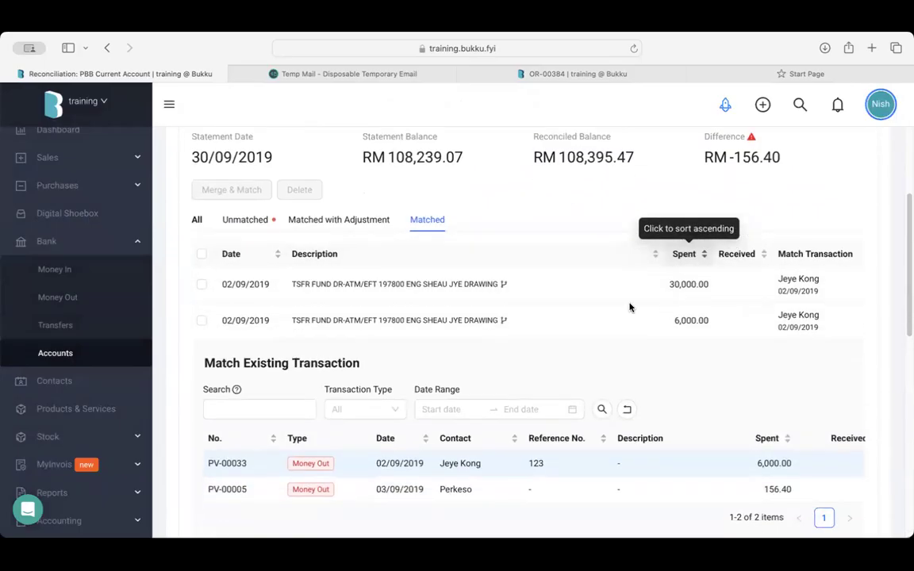
Return to the unmatched statement lines and view the existing transactions available to match the 132.80 line dated 03/09/2019
{"action": "left_click", "coordinate": [248, 220]}
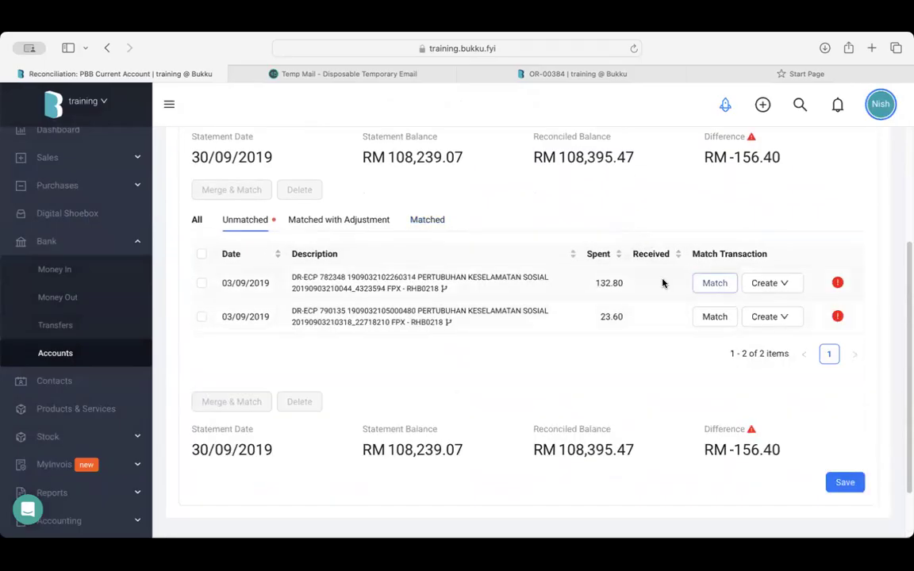
{"action": "scroll", "coordinate": [617, 283], "scroll_direction": "up", "scroll_amount": 1}
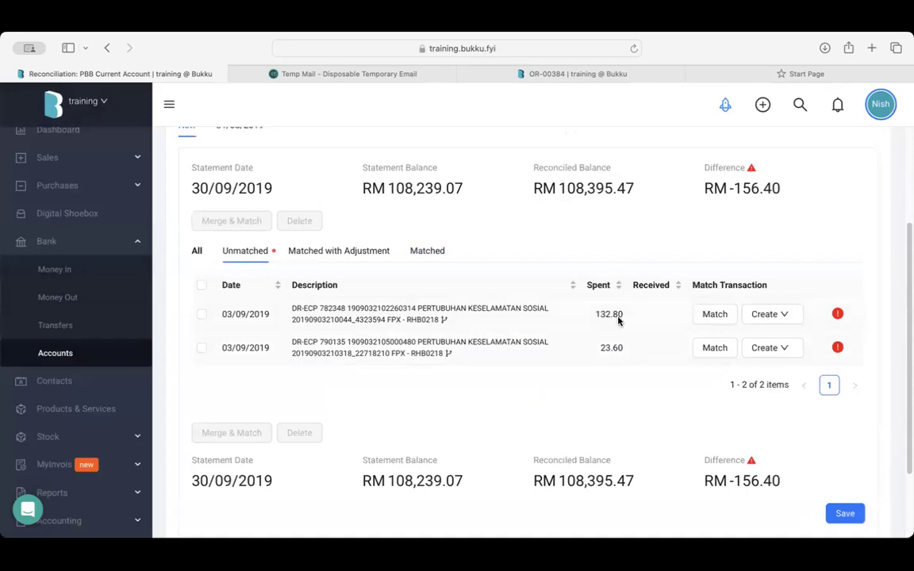
{"action": "left_click", "coordinate": [711, 314]}
{"action": "scroll", "coordinate": [636, 326], "scroll_direction": "down", "scroll_amount": 3}
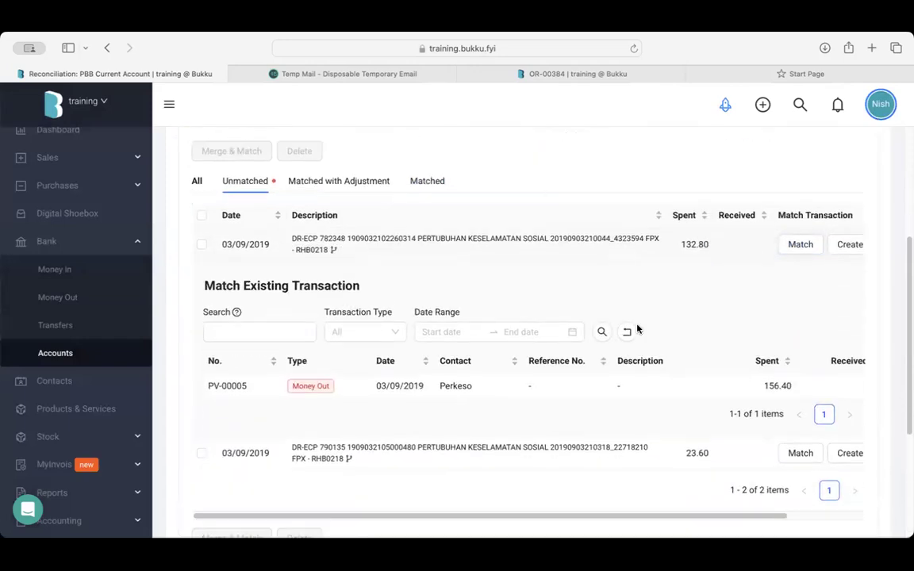
{"action": "right_click", "coordinate": [703, 221]}
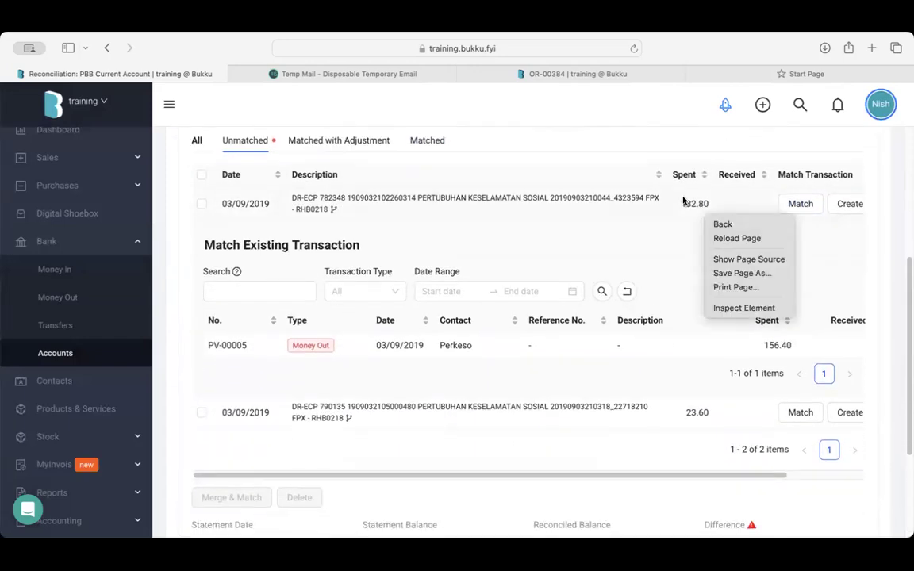
{"action": "left_click", "coordinate": [705, 193]}
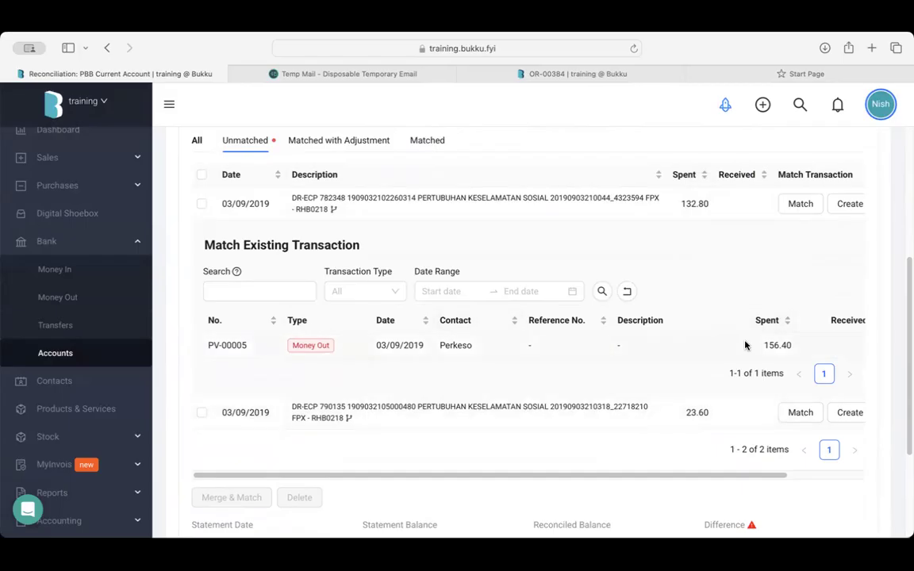
Merge the 132.80 and 23.60 statement lines dated 03/09/2019 into a single 156.40 line matching the Perkeso payment
{"action": "left_click", "coordinate": [202, 204]}
{"action": "left_click", "coordinate": [201, 412]}
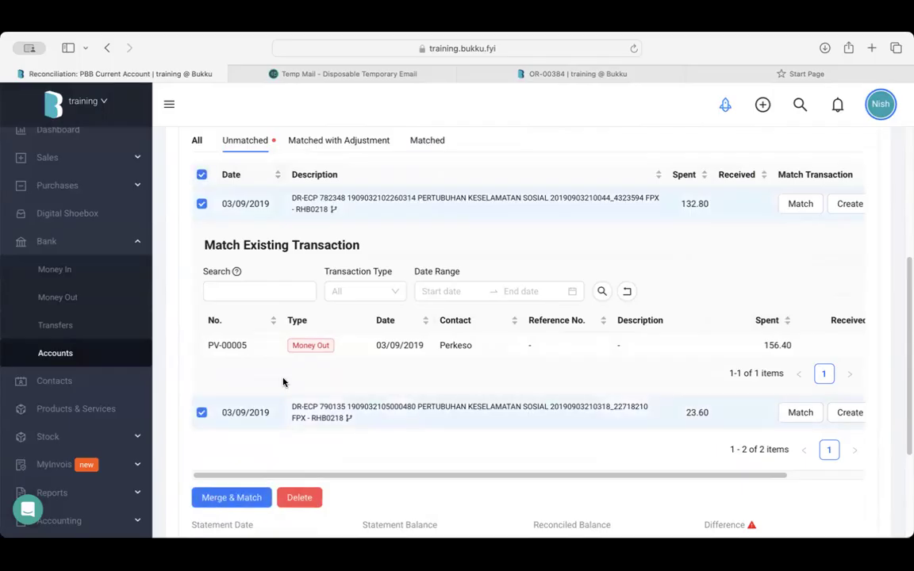
{"action": "scroll", "coordinate": [284, 383], "scroll_direction": "down", "scroll_amount": 1}
{"action": "left_click", "coordinate": [246, 487]}
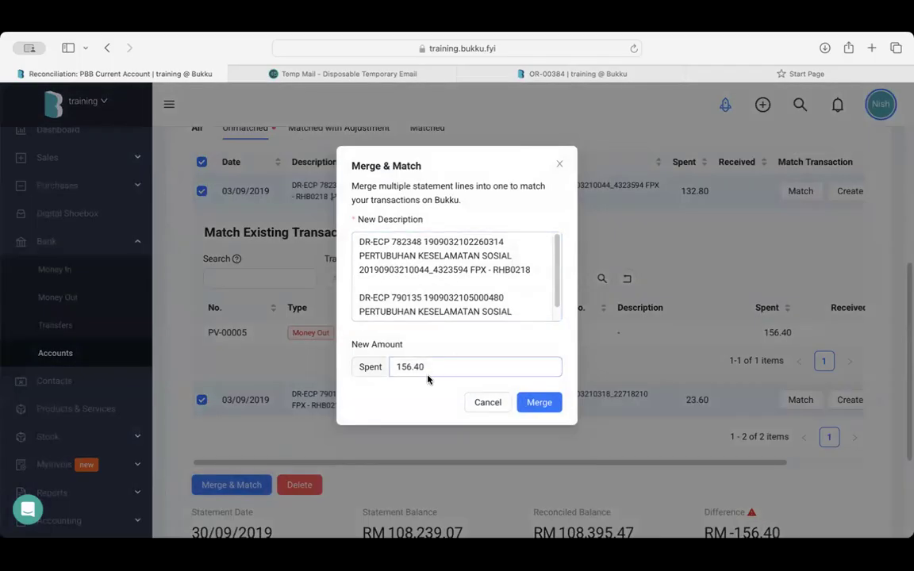
{"action": "left_click", "coordinate": [538, 402]}
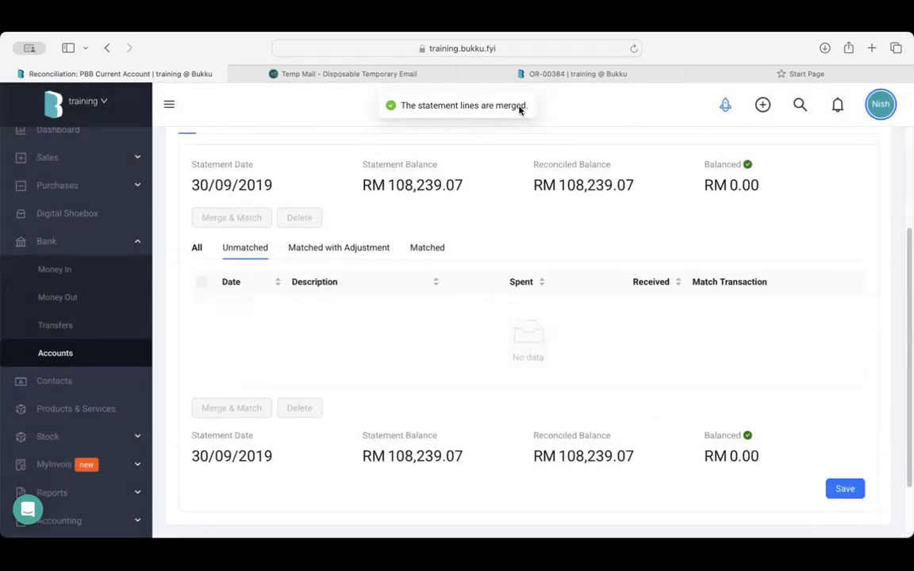
Check the statement and reconciled balances, and try to save the reconciliation dated 30/09/2019
{"action": "scroll", "coordinate": [582, 281], "scroll_direction": "up", "scroll_amount": 1}
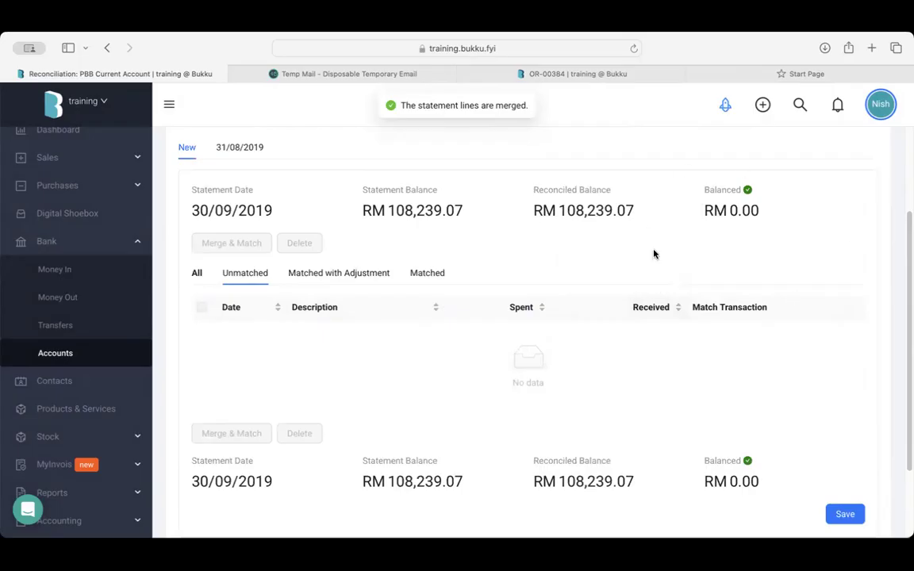
{"action": "scroll", "coordinate": [457, 353], "scroll_direction": "down", "scroll_amount": 5}
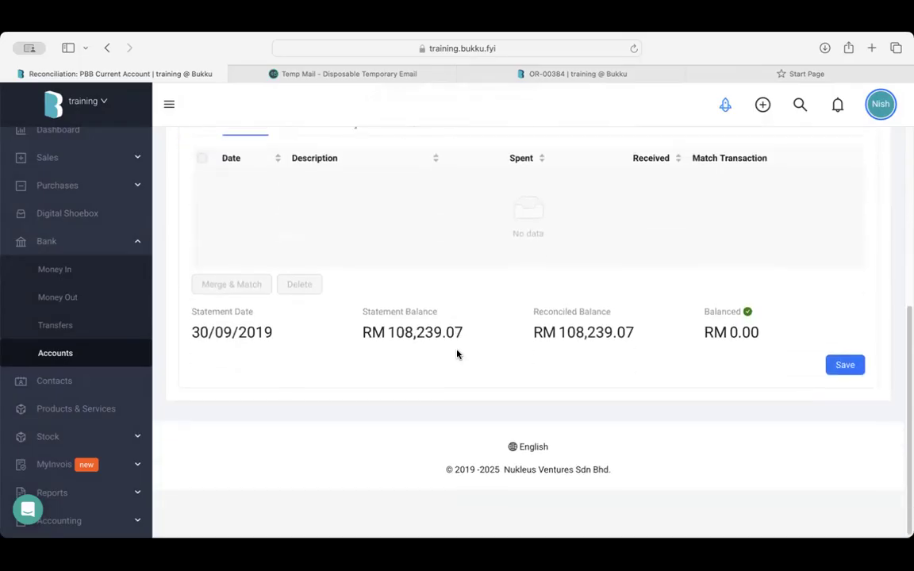
{"action": "scroll", "coordinate": [457, 354], "scroll_direction": "up", "scroll_amount": 2}
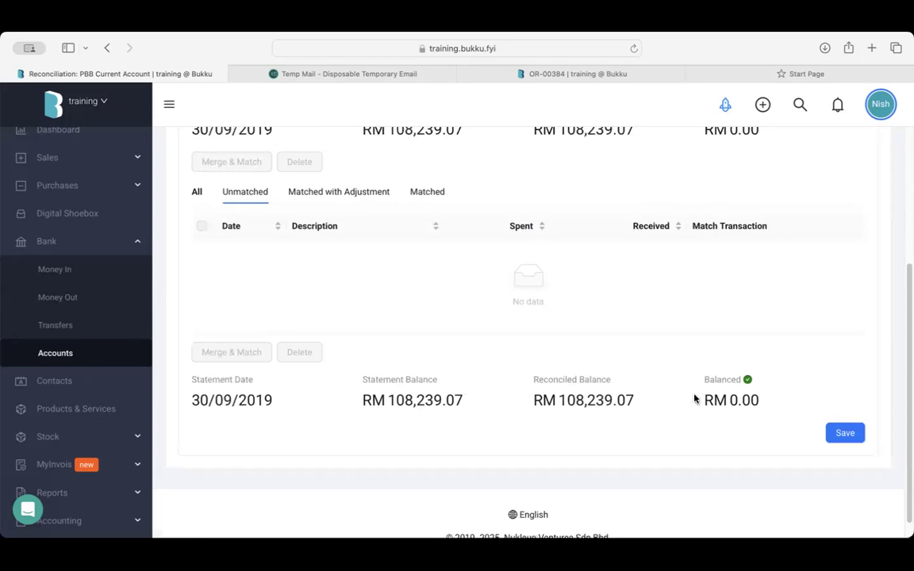
{"action": "left_click", "coordinate": [843, 439]}
{"action": "left_click", "coordinate": [842, 439]}
{"action": "scroll", "coordinate": [531, 375], "scroll_direction": "up", "scroll_amount": 3}
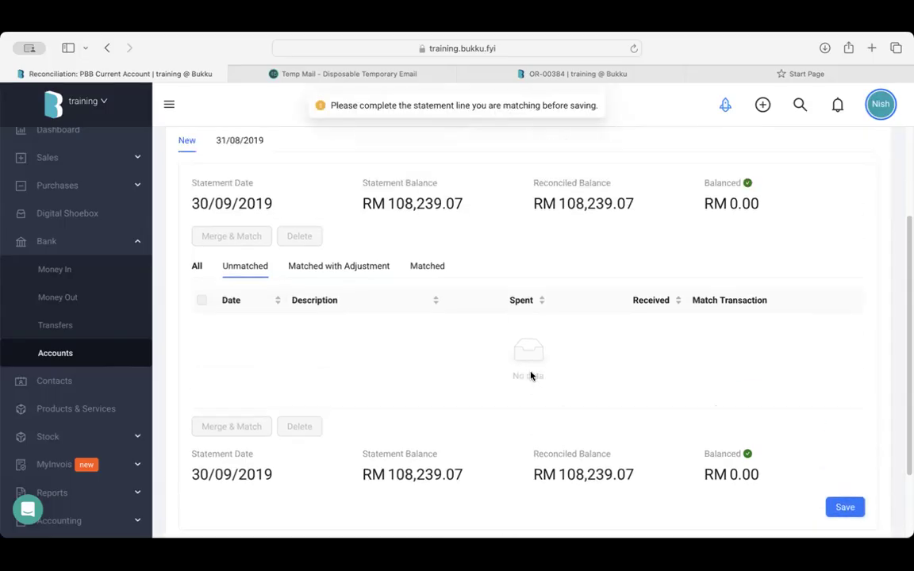
Close the match still open for editing among the matched statement lines and save the PBB Current Account reconciliation
{"action": "left_click", "coordinate": [317, 392]}
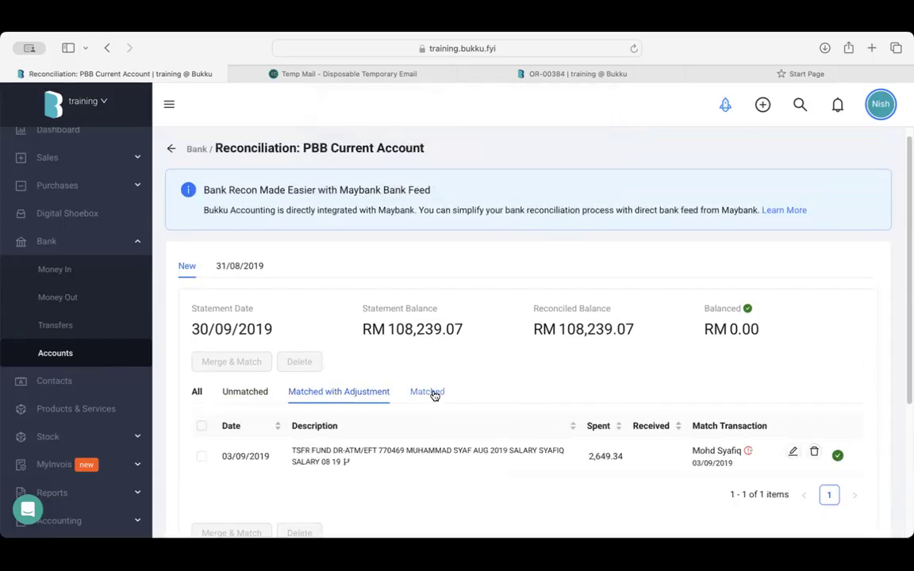
{"action": "scroll", "coordinate": [435, 394], "scroll_direction": "down", "scroll_amount": 4}
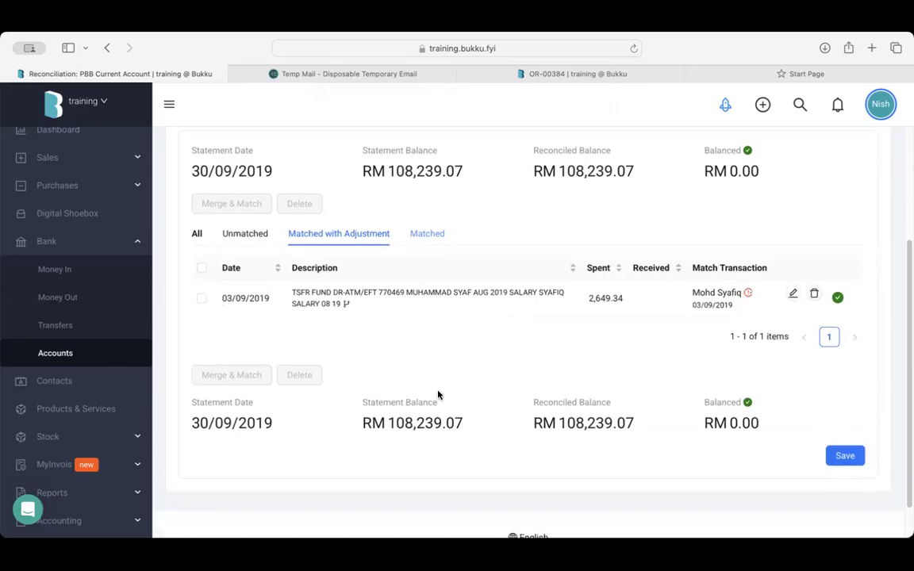
{"action": "left_click", "coordinate": [429, 234]}
{"action": "scroll", "coordinate": [614, 334], "scroll_direction": "down", "scroll_amount": 8}
{"action": "scroll", "coordinate": [624, 322], "scroll_direction": "right", "scroll_amount": 2}
{"action": "left_click", "coordinate": [844, 192]}
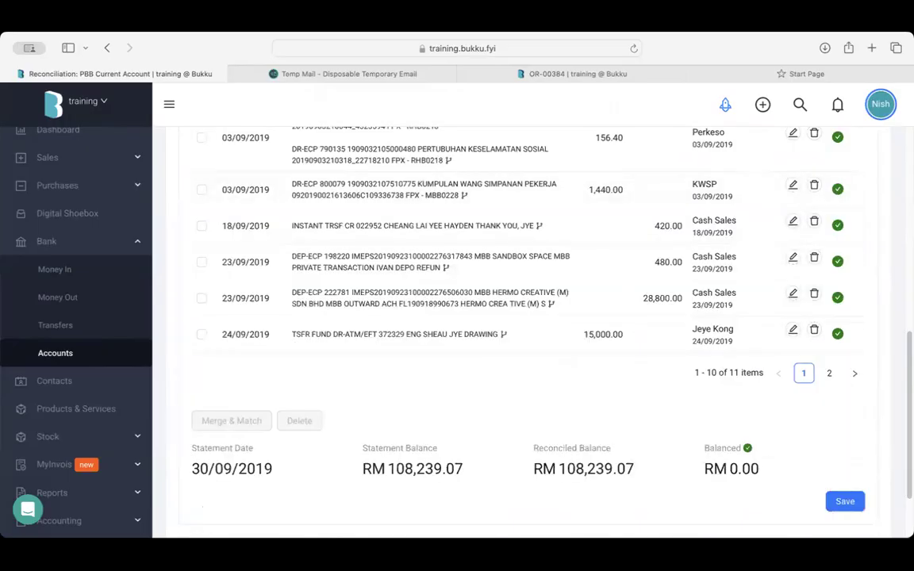
{"action": "left_click", "coordinate": [845, 502]}
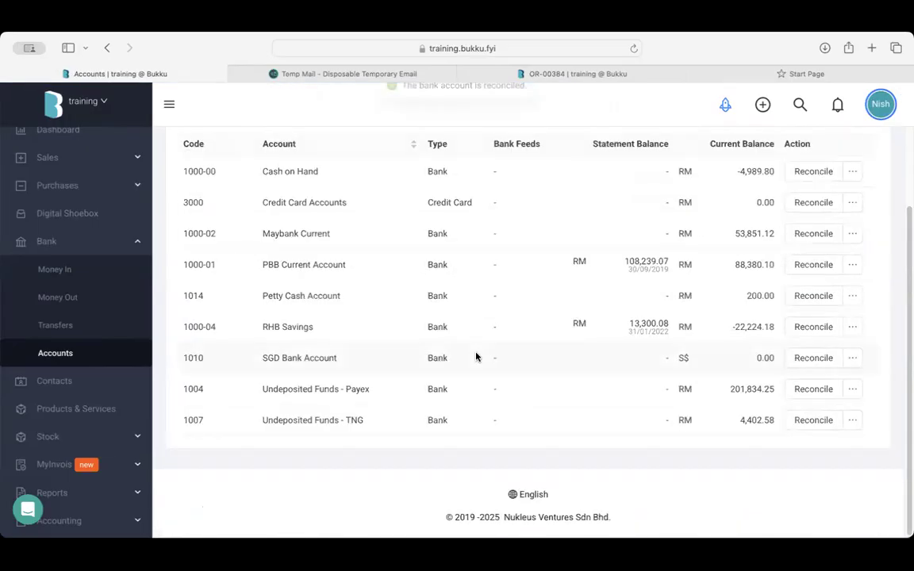
Go to the stock adjustments and examine the item details of adjustment SA-00013 for expired chocolate bars
{"action": "left_click", "coordinate": [77, 241]}
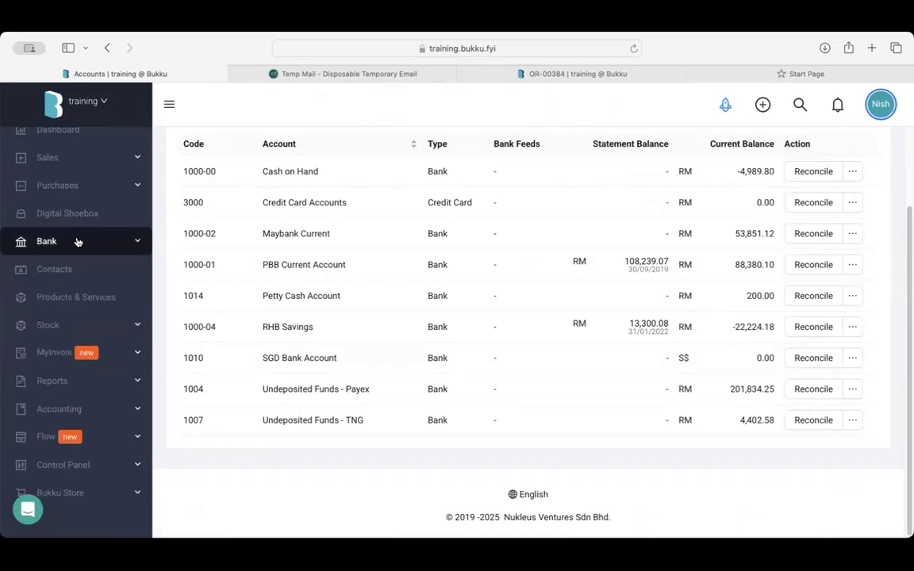
{"action": "left_click", "coordinate": [68, 334]}
{"action": "scroll", "coordinate": [68, 336], "scroll_direction": "down", "scroll_amount": 1}
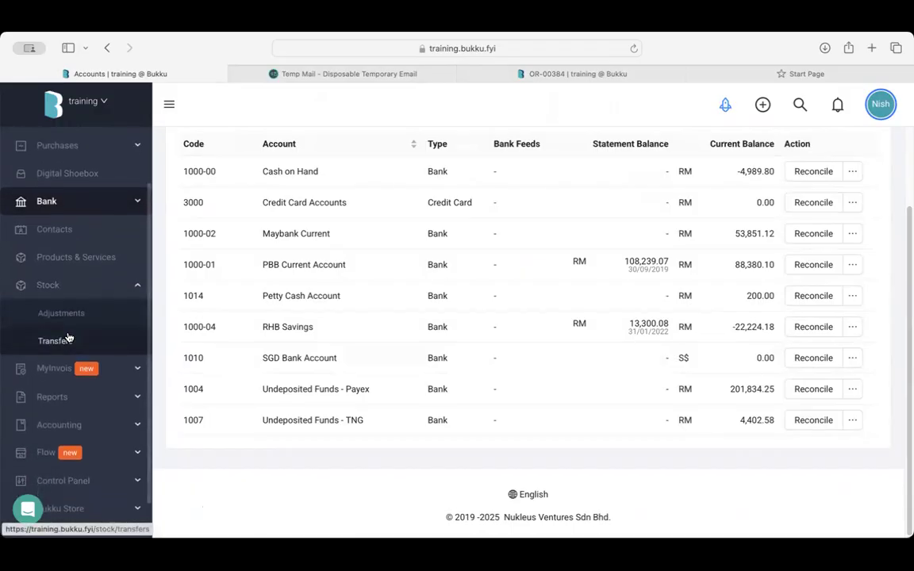
{"action": "left_click", "coordinate": [78, 315]}
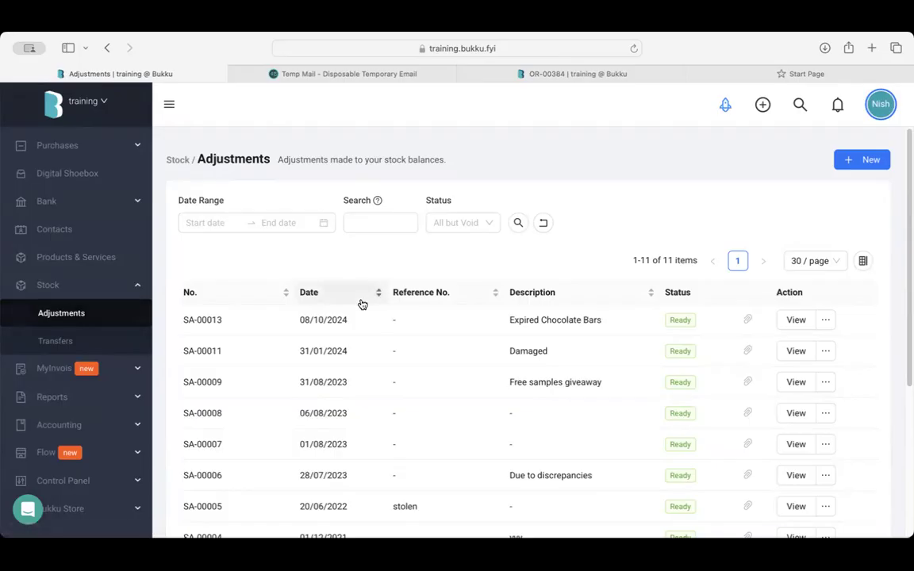
{"action": "left_click", "coordinate": [795, 321]}
{"action": "scroll", "coordinate": [418, 357], "scroll_direction": "down", "scroll_amount": 2}
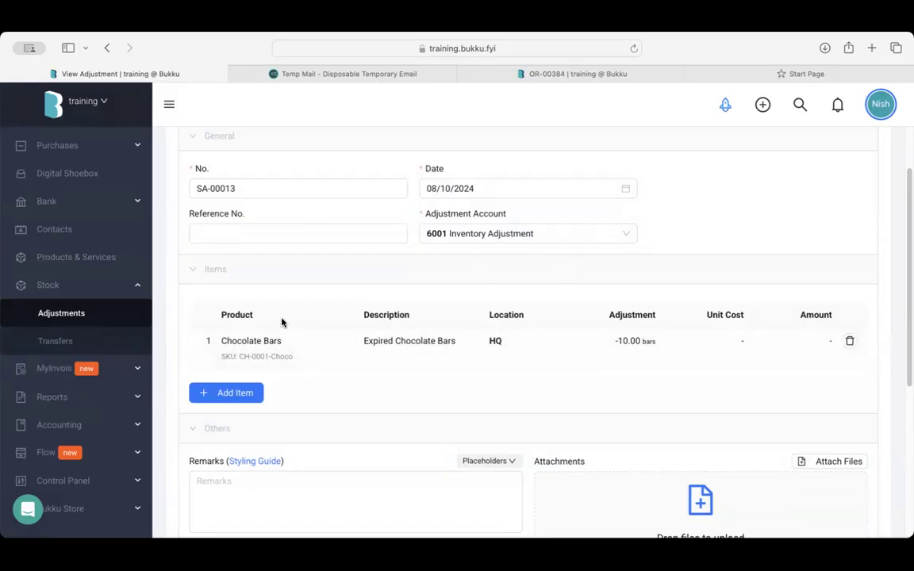
Go to the stock transfers and examine the products, locations and quantities of transfer ST-00007
{"action": "left_click", "coordinate": [57, 341]}
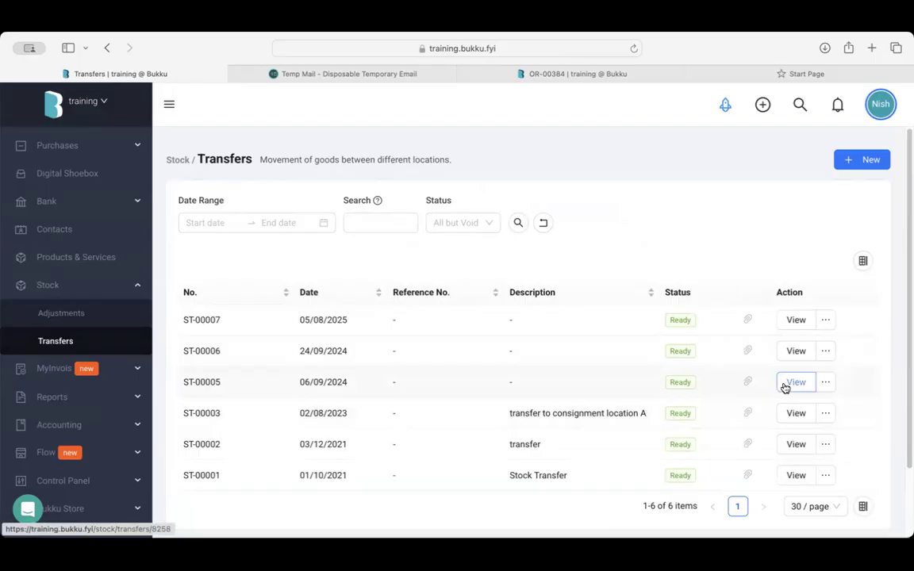
{"action": "left_click", "coordinate": [795, 320]}
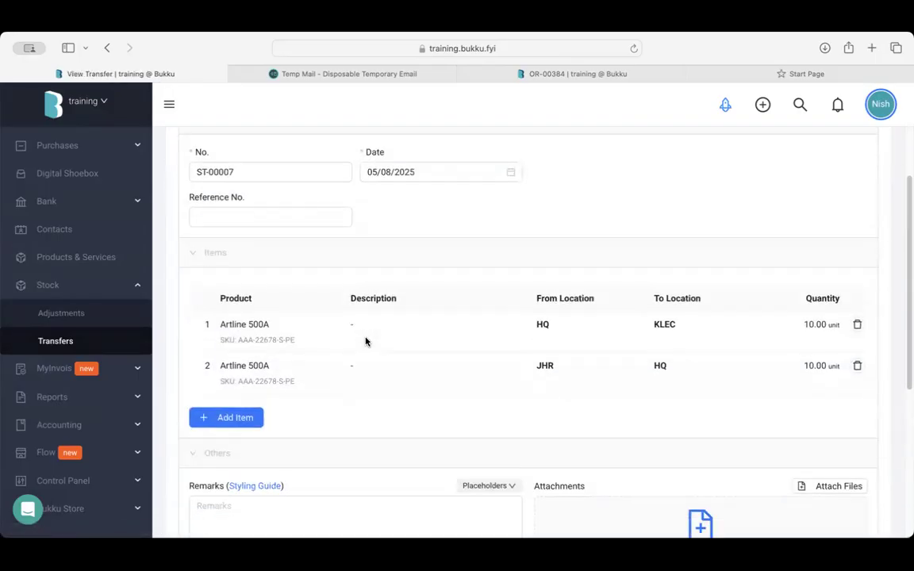
{"action": "scroll", "coordinate": [290, 287], "scroll_direction": "down", "scroll_amount": 2}
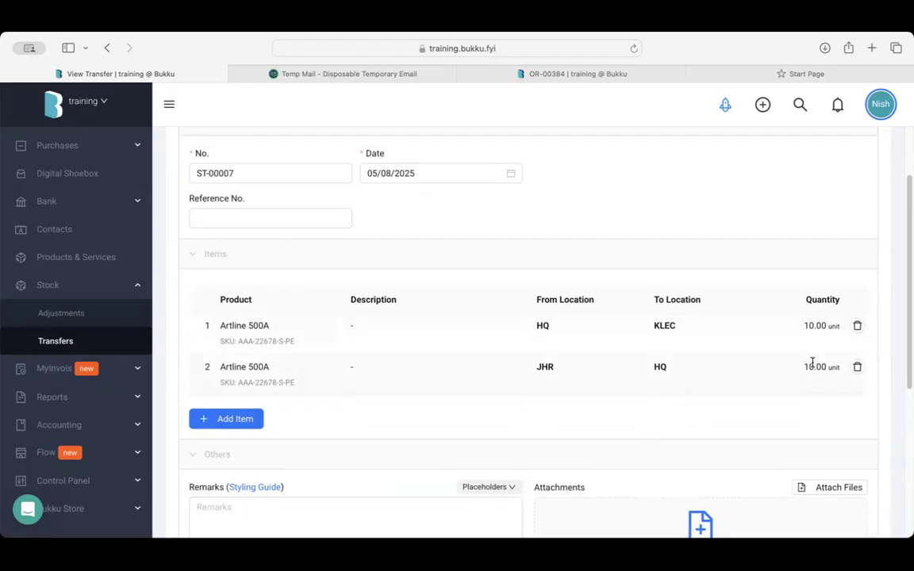
{"action": "scroll", "coordinate": [812, 362], "scroll_direction": "down", "scroll_amount": 5}
Go to the accounting contras, start a new contra and restore its autosaved draft
{"action": "left_click", "coordinate": [101, 287]}
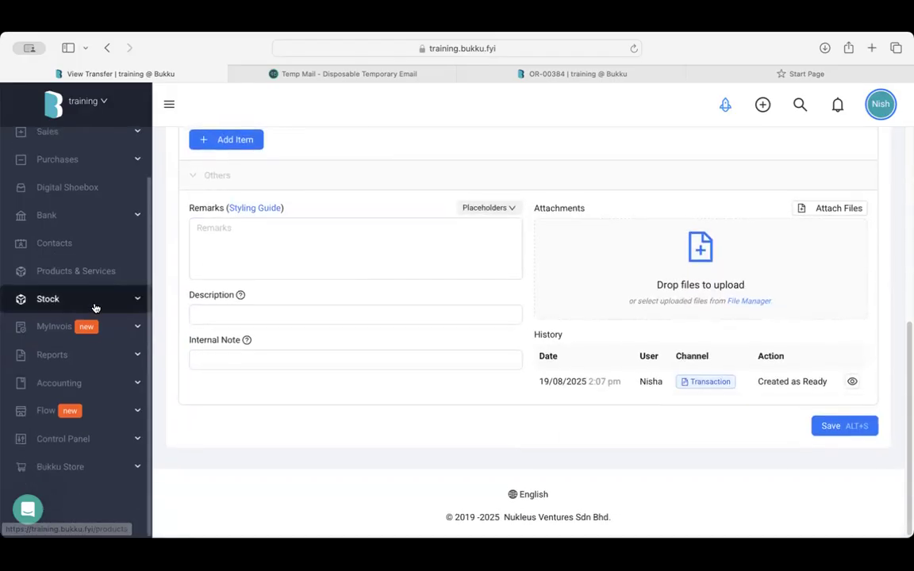
{"action": "left_click", "coordinate": [90, 383]}
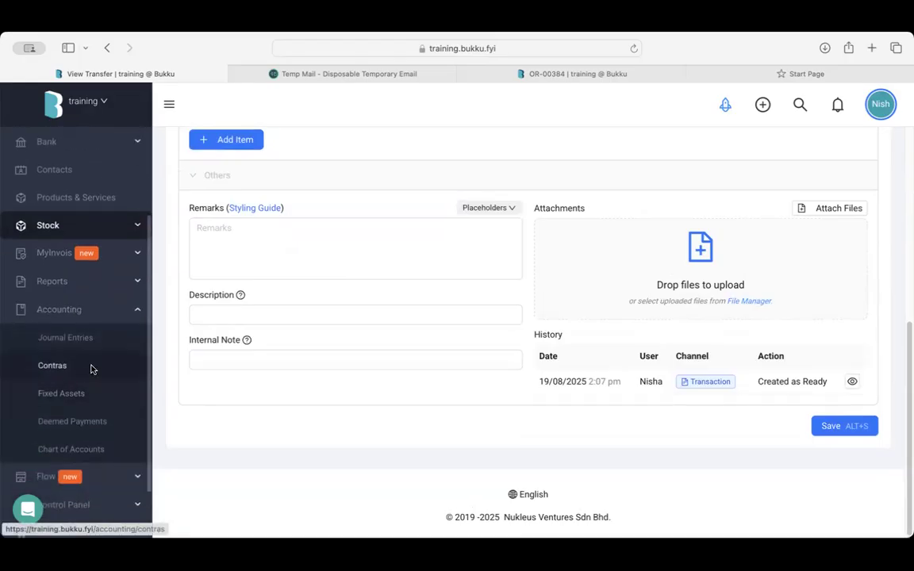
{"action": "left_click", "coordinate": [91, 366]}
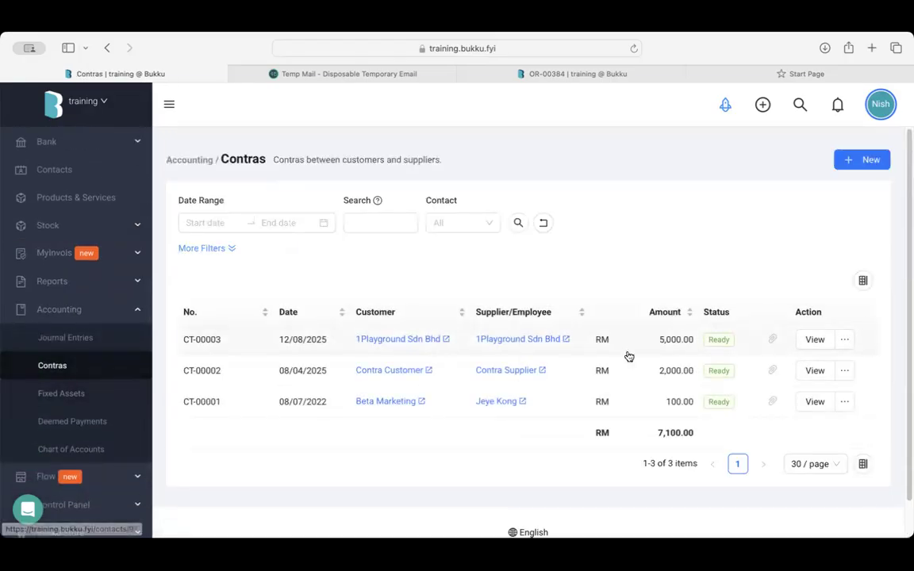
{"action": "left_click", "coordinate": [853, 162]}
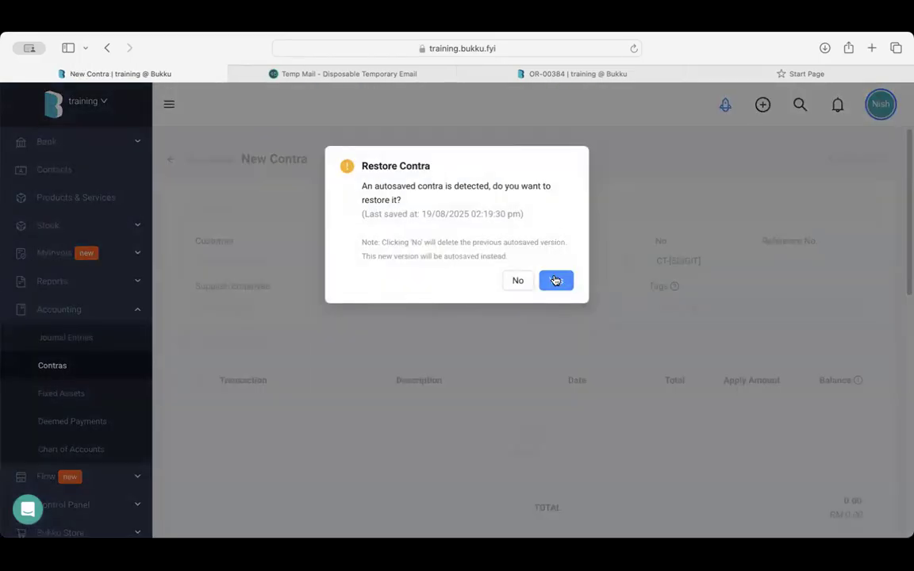
{"action": "left_click", "coordinate": [555, 279]}
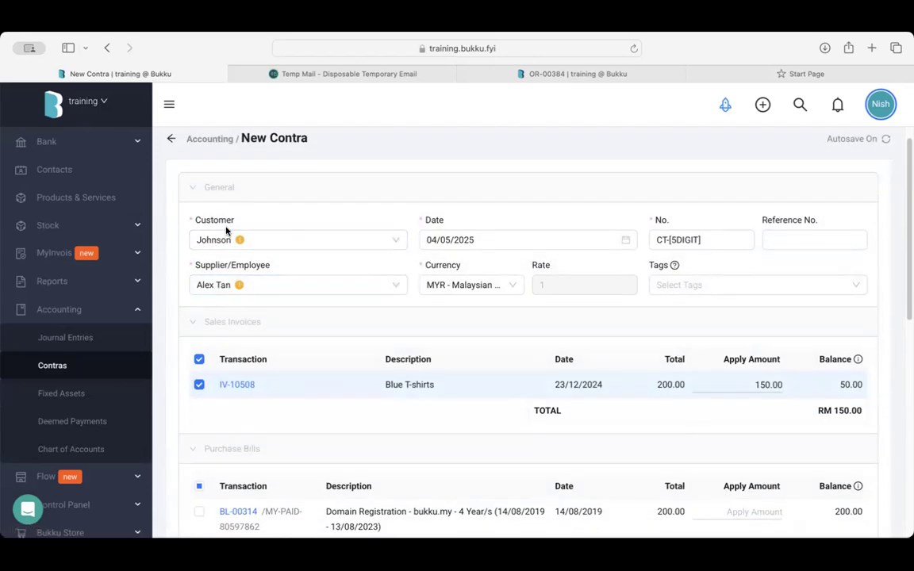
{"action": "scroll", "coordinate": [226, 286], "scroll_direction": "down", "scroll_amount": 1}
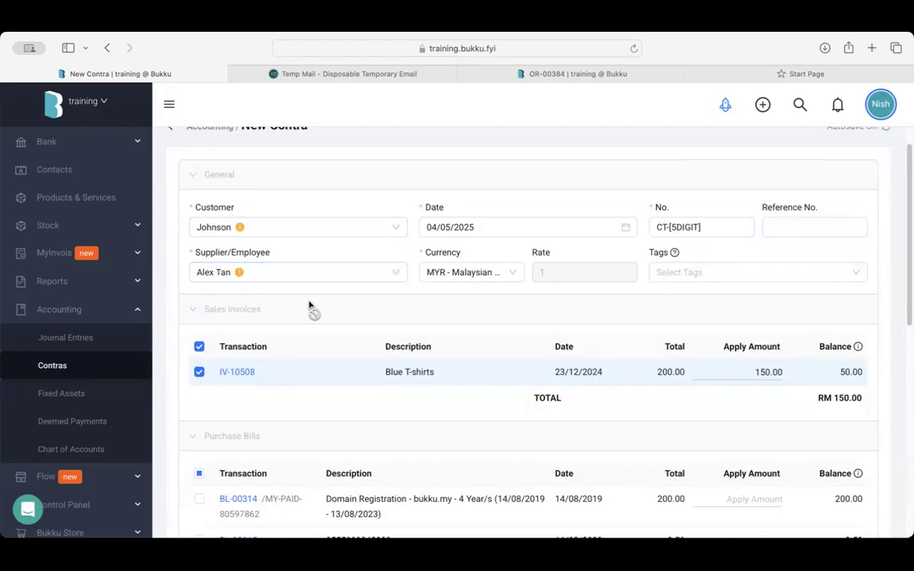
Examine the apply amounts of the sales invoice and purchase bills in the new contra, and return to the contras list
{"action": "scroll", "coordinate": [310, 300], "scroll_direction": "down", "scroll_amount": 3}
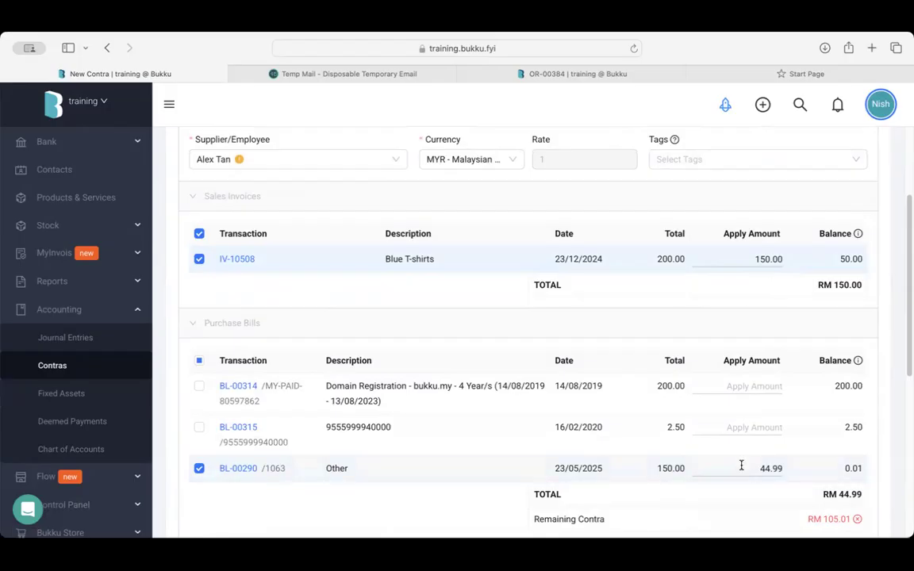
{"action": "scroll", "coordinate": [738, 464], "scroll_direction": "up", "scroll_amount": 1}
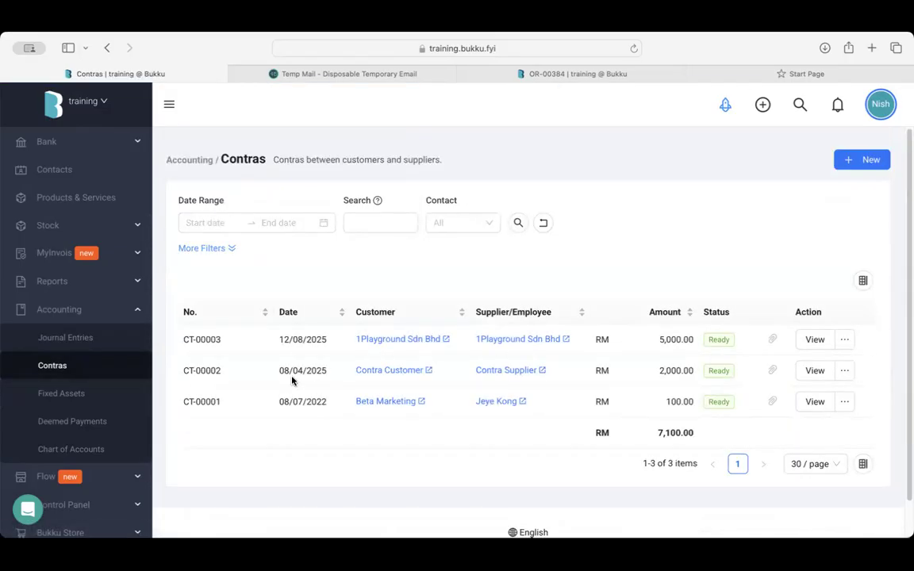
Go to the fixed assets and examine the general and depreciation fields for registering an asset, then return to the asset list
{"action": "scroll", "coordinate": [77, 361], "scroll_direction": "down", "scroll_amount": 2}
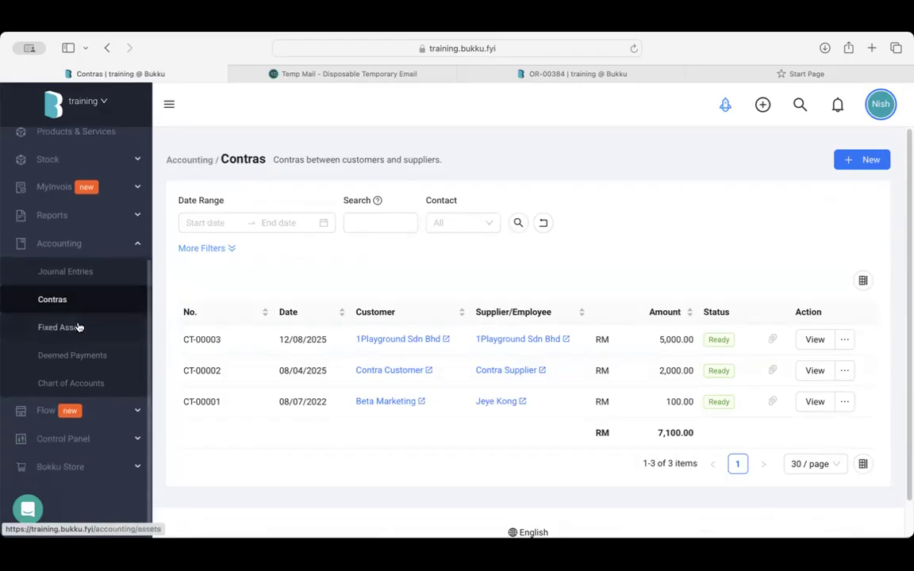
{"action": "left_click", "coordinate": [77, 327]}
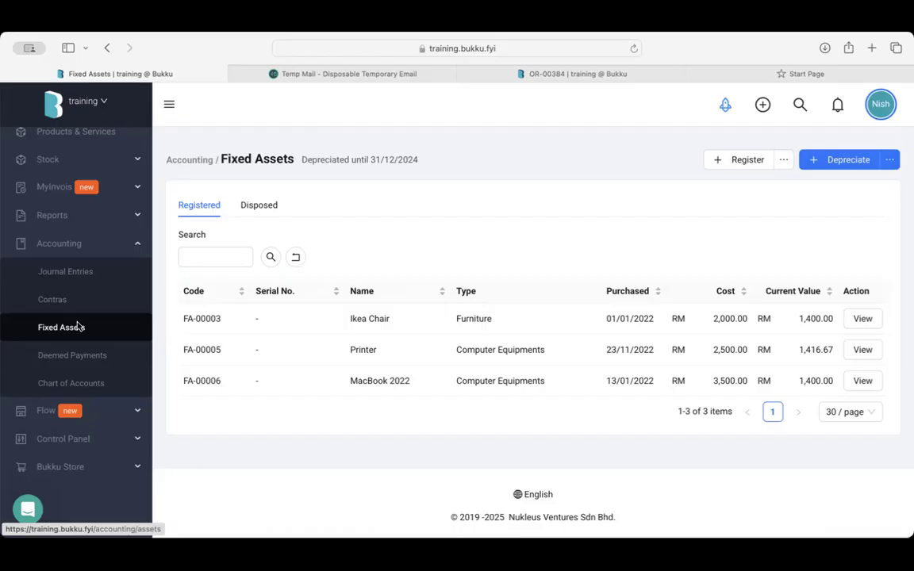
{"action": "left_click", "coordinate": [739, 159]}
{"action": "scroll", "coordinate": [396, 355], "scroll_direction": "down", "scroll_amount": 10}
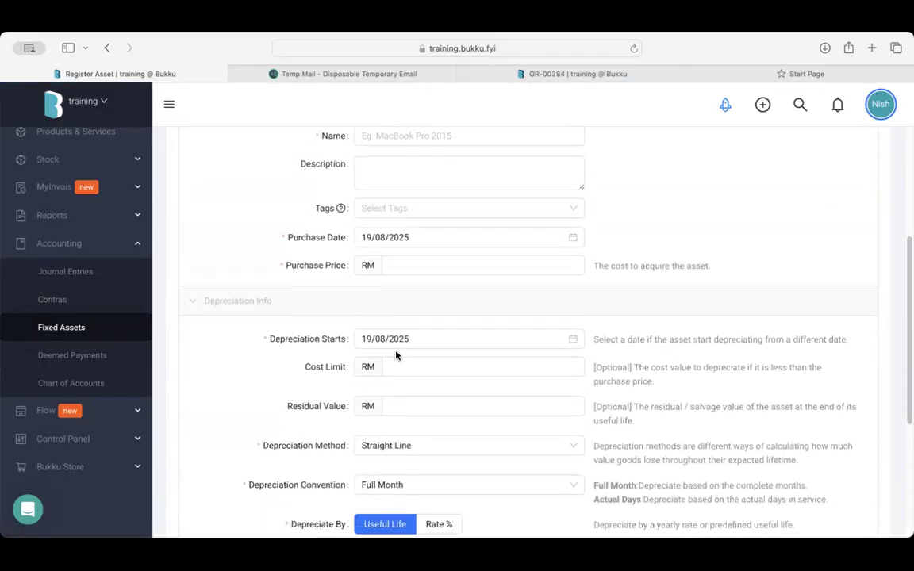
{"action": "scroll", "coordinate": [395, 355], "scroll_direction": "up", "scroll_amount": 8}
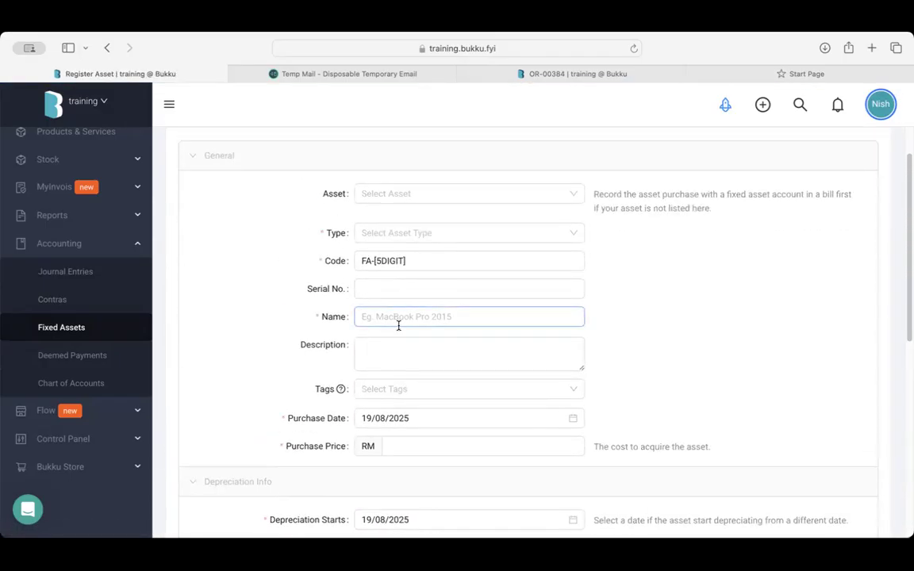
{"action": "scroll", "coordinate": [393, 357], "scroll_direction": "down", "scroll_amount": 5}
{"action": "scroll", "coordinate": [258, 379], "scroll_direction": "up", "scroll_amount": 1}
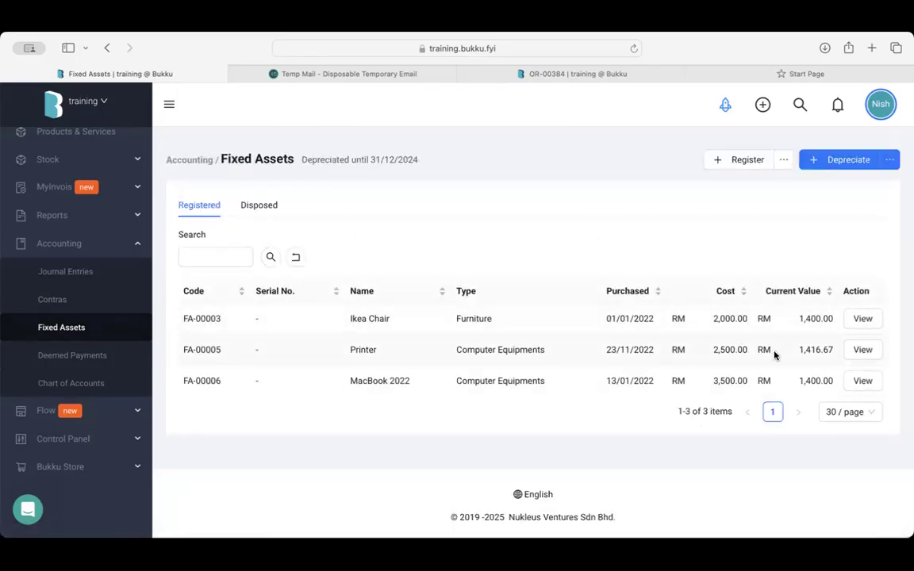
Run depreciation for the registered fixed assets up to 07/2025
{"action": "left_click_drag", "start_coordinate": [302, 160], "coordinate": [424, 164]}
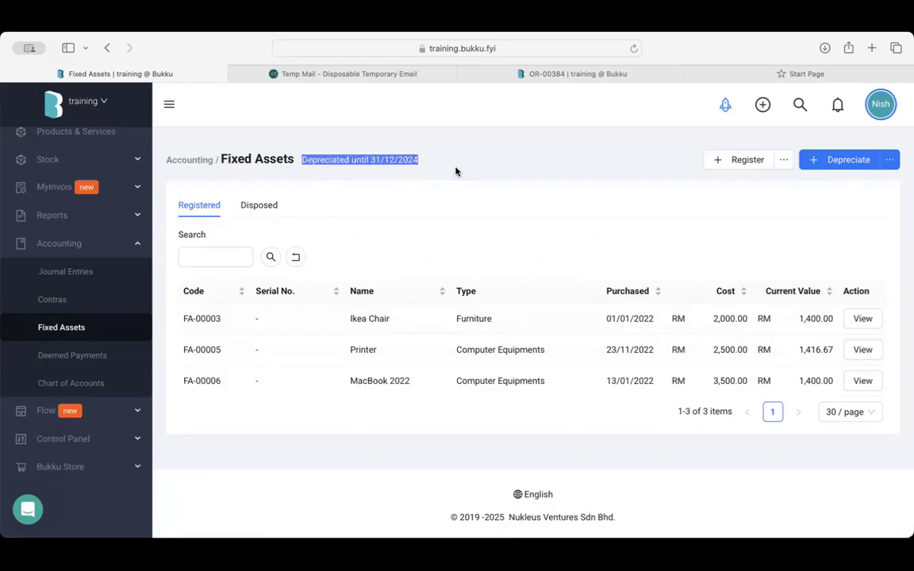
{"action": "left_click", "coordinate": [455, 171]}
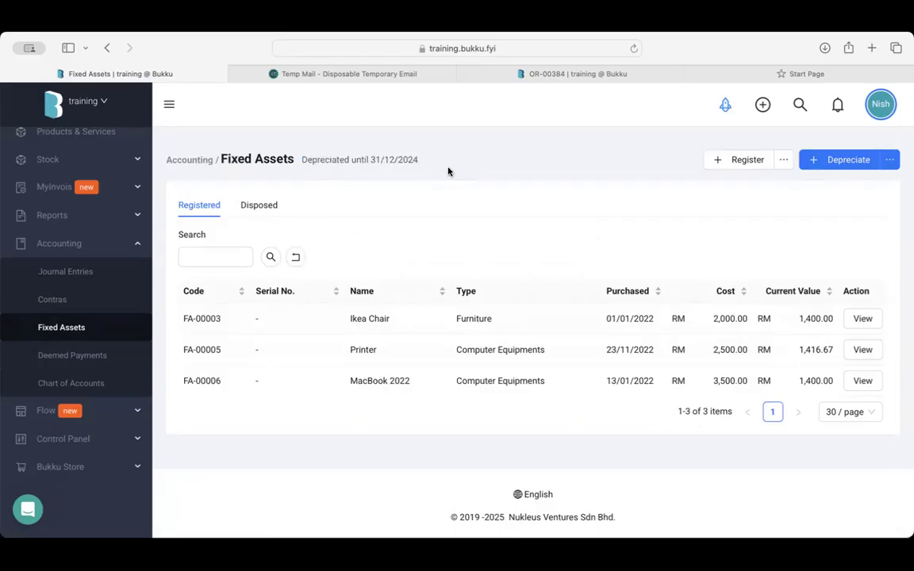
{"action": "left_click", "coordinate": [850, 168]}
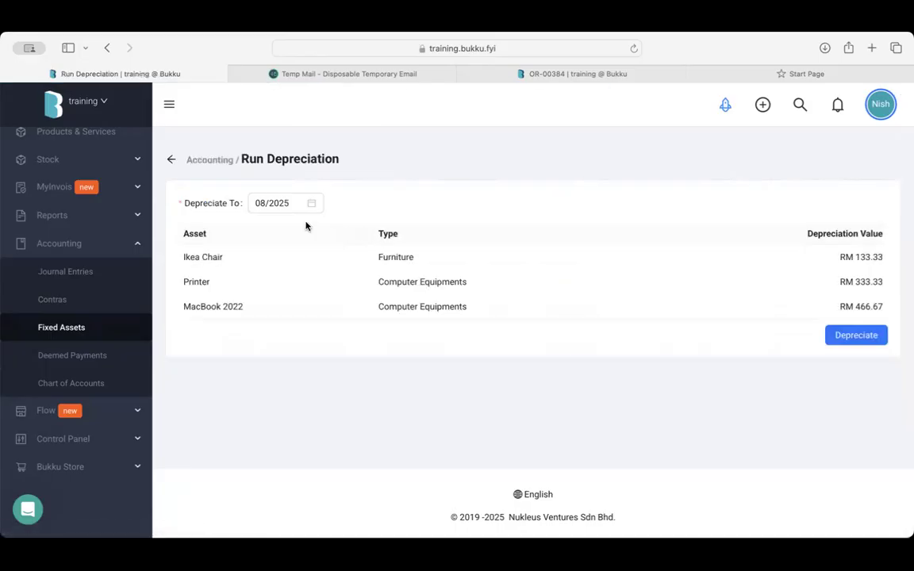
{"action": "left_click", "coordinate": [278, 204]}
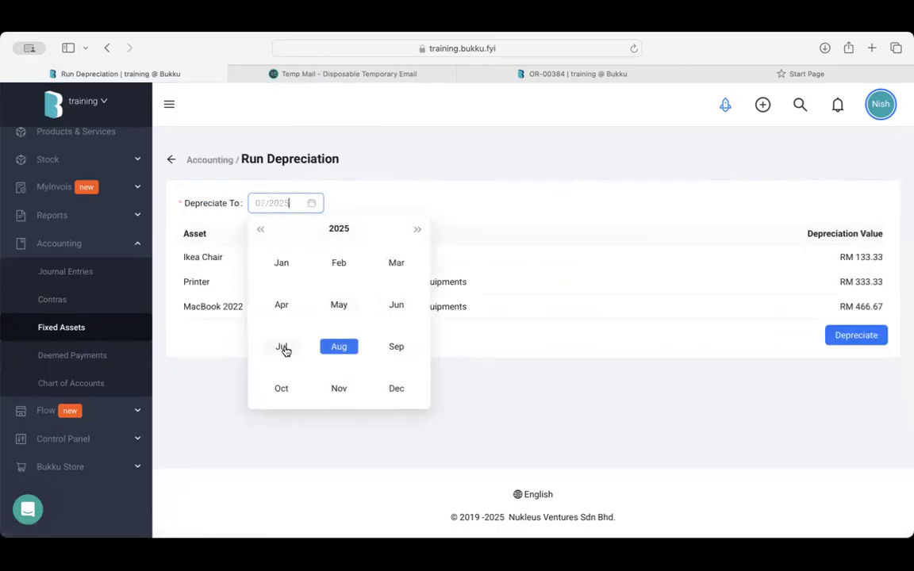
{"action": "left_click", "coordinate": [283, 348]}
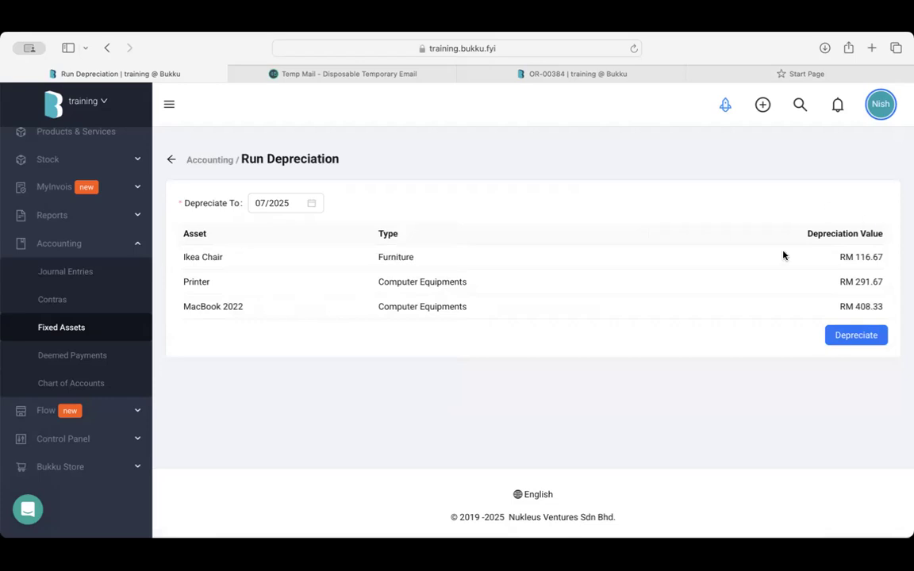
{"action": "left_click", "coordinate": [868, 334]}
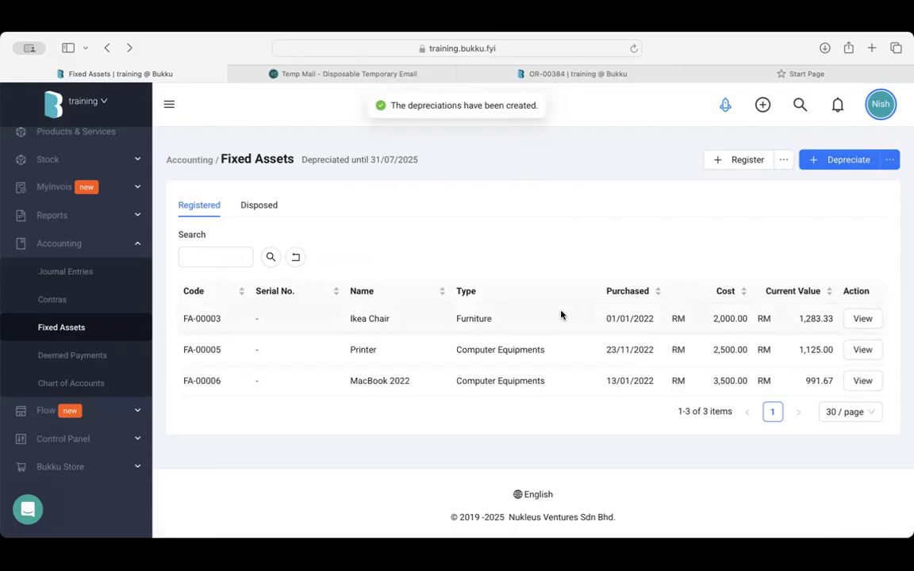
Examine the monthly depreciation schedule of the Ikea Chair asset and return to the fixed assets list
{"action": "left_click", "coordinate": [863, 319]}
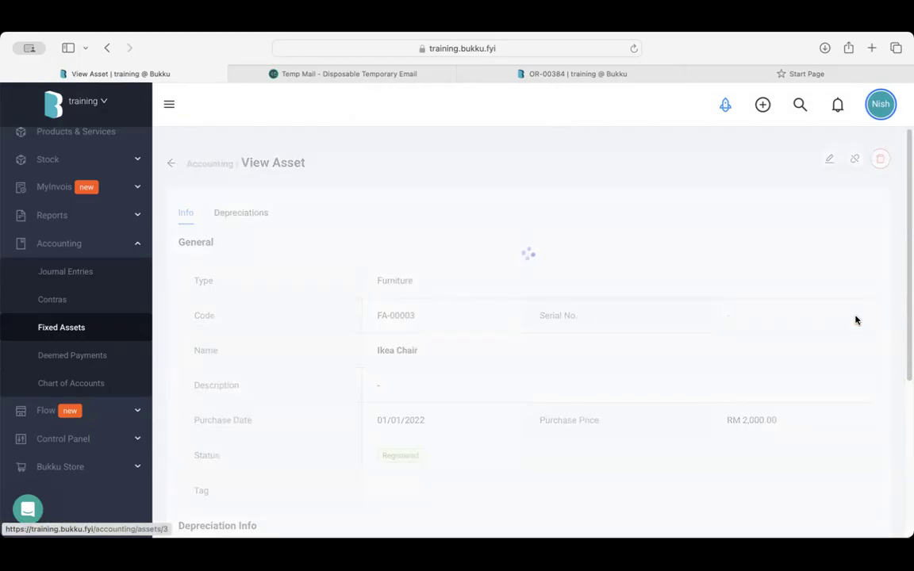
{"action": "left_click", "coordinate": [259, 217]}
{"action": "scroll", "coordinate": [358, 365], "scroll_direction": "down", "scroll_amount": 15}
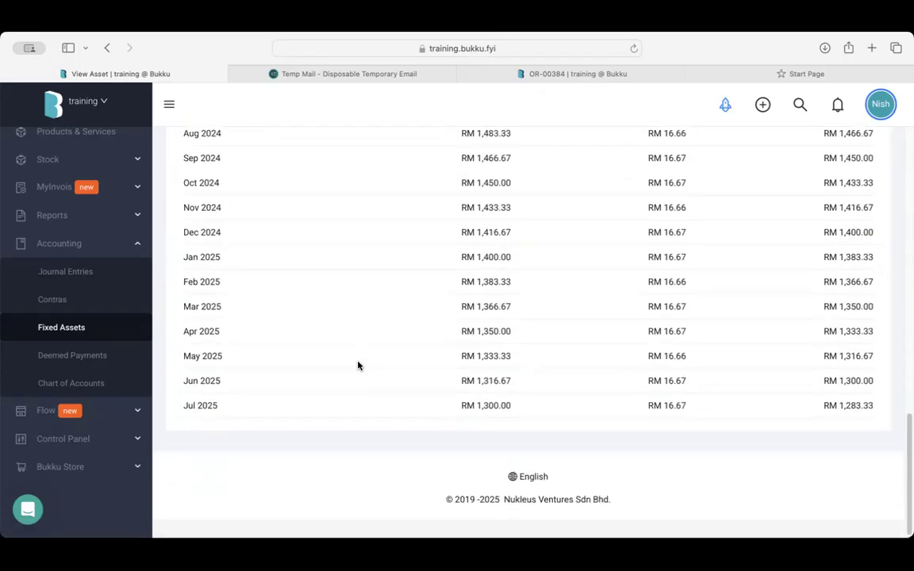
{"action": "scroll", "coordinate": [357, 365], "scroll_direction": "up", "scroll_amount": 15}
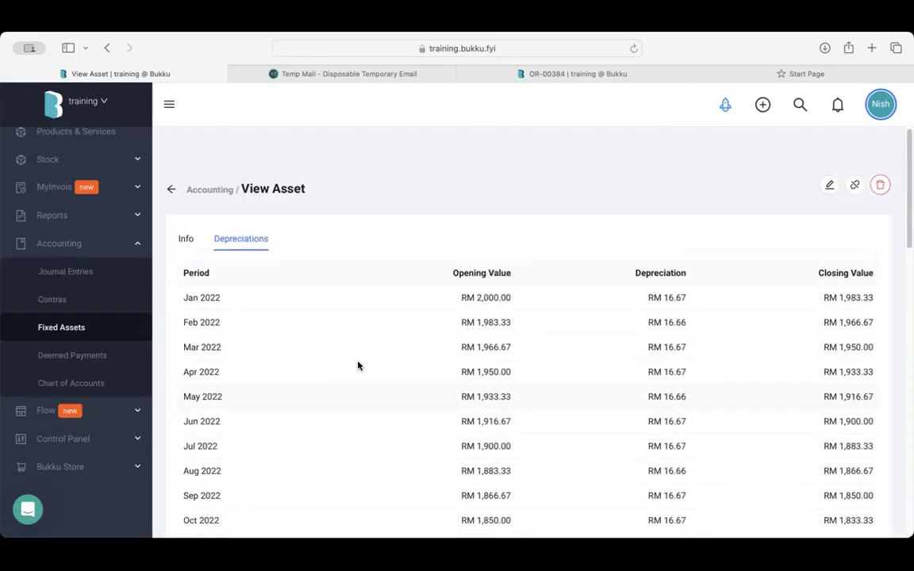
{"action": "left_click", "coordinate": [94, 327]}
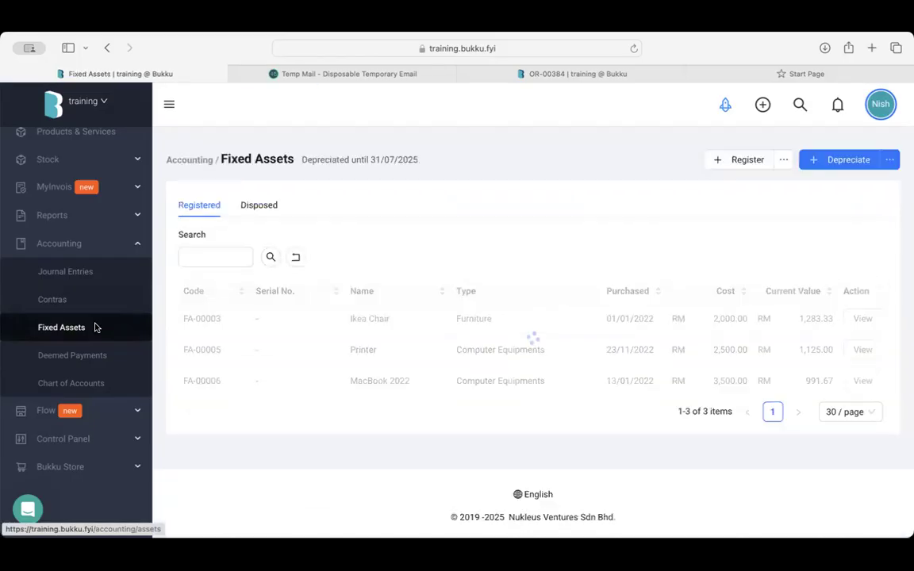
Go to the list of all reports and look through the available report categories
{"action": "left_click", "coordinate": [108, 247]}
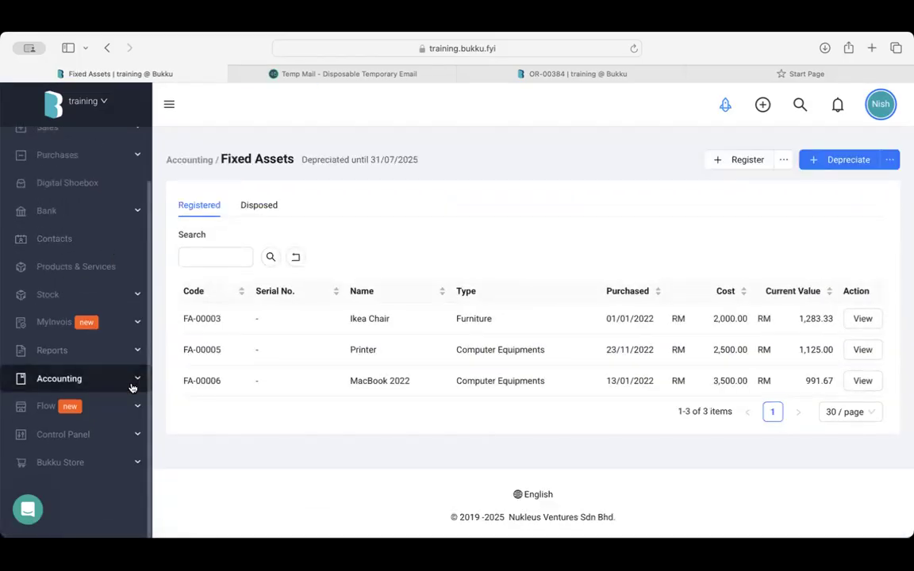
{"action": "left_click", "coordinate": [110, 357]}
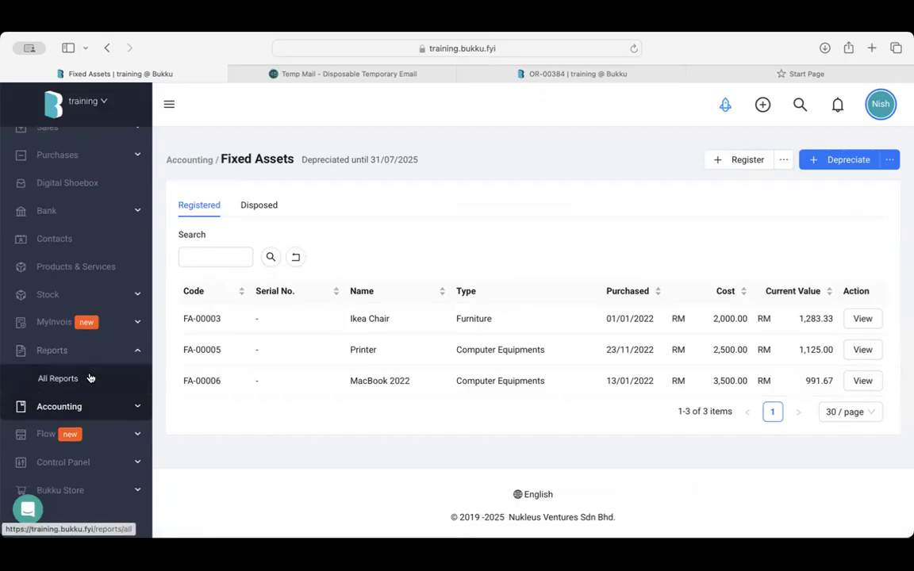
{"action": "left_click", "coordinate": [89, 378]}
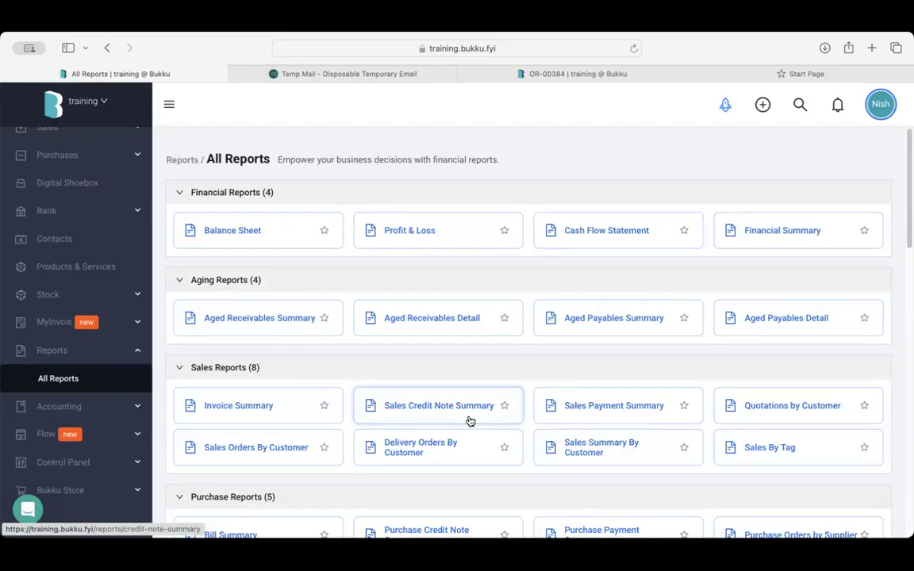
{"action": "scroll", "coordinate": [570, 383], "scroll_direction": "down", "scroll_amount": 1}
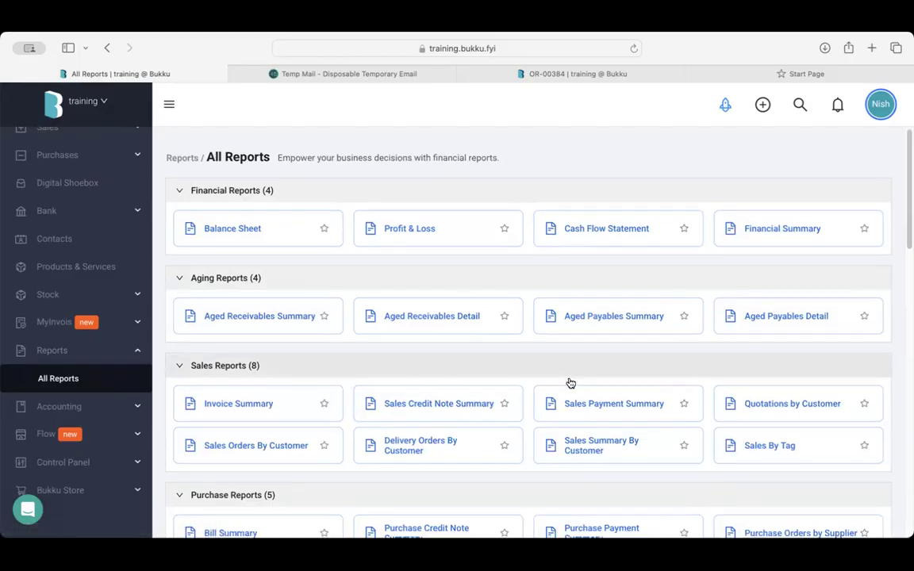
{"action": "scroll", "coordinate": [570, 383], "scroll_direction": "down", "scroll_amount": 15}
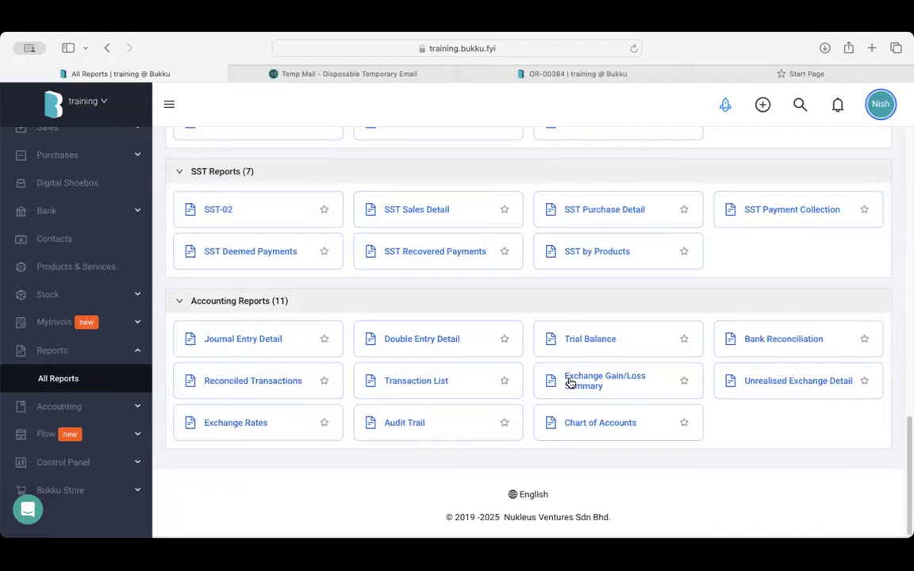
{"action": "scroll", "coordinate": [570, 383], "scroll_direction": "up", "scroll_amount": 15}
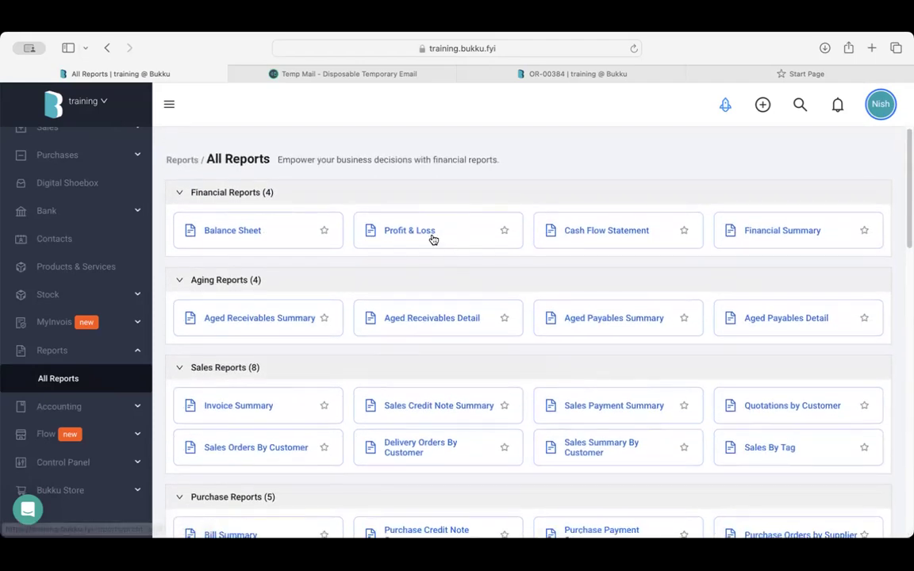
Open the Profit & Loss report and examine its income, cost of sales and expense lines
{"action": "left_click", "coordinate": [410, 230]}
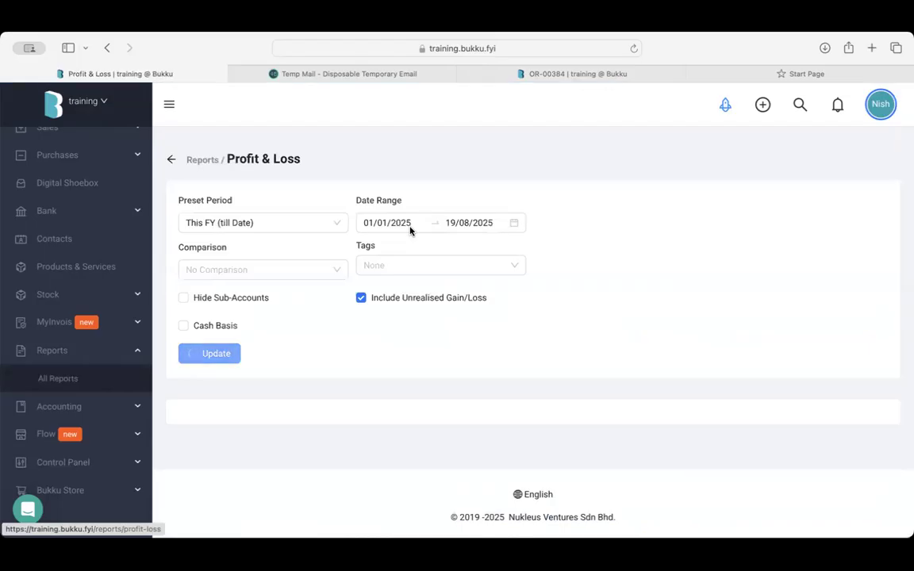
{"action": "scroll", "coordinate": [452, 383], "scroll_direction": "down", "scroll_amount": 3}
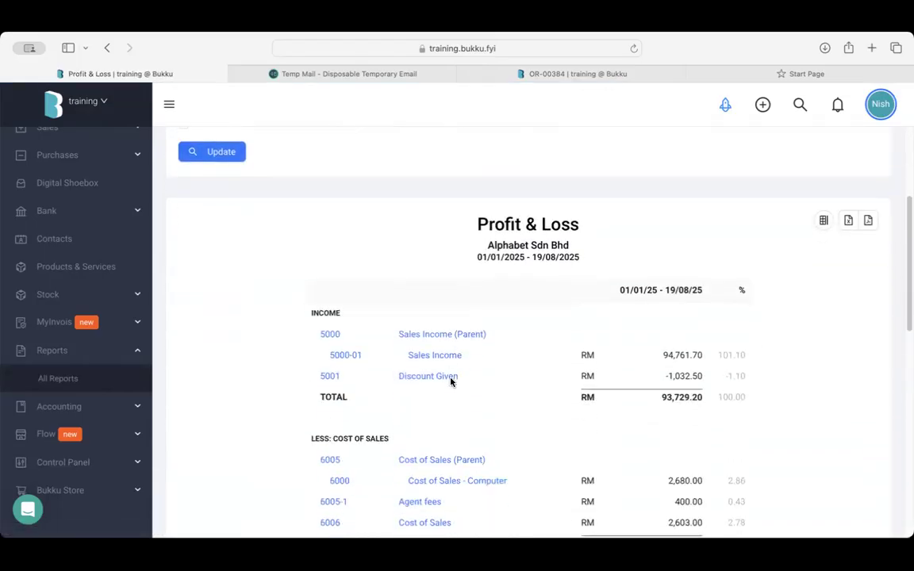
{"action": "scroll", "coordinate": [488, 341], "scroll_direction": "down", "scroll_amount": 10}
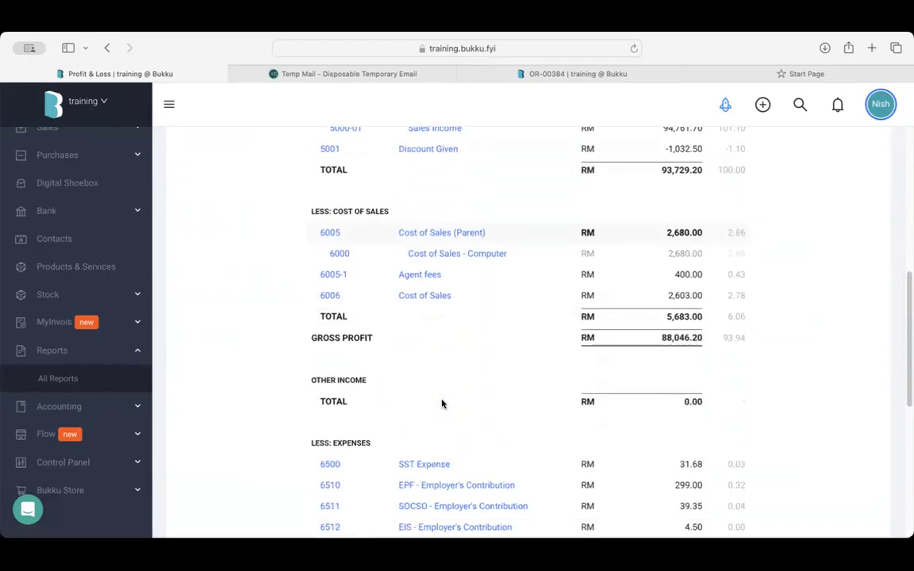
{"action": "scroll", "coordinate": [442, 404], "scroll_direction": "up", "scroll_amount": 15}
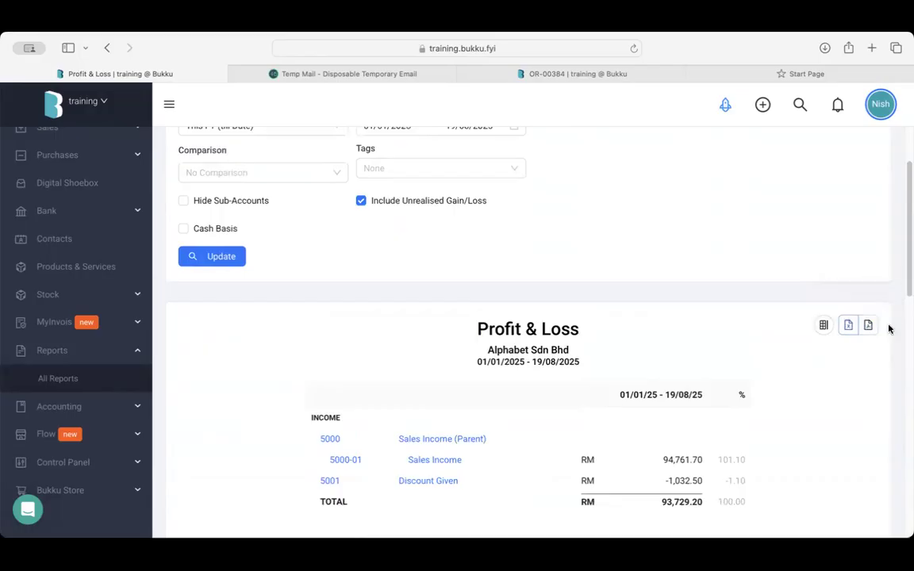
{"action": "scroll", "coordinate": [572, 260], "scroll_direction": "up", "scroll_amount": 2}
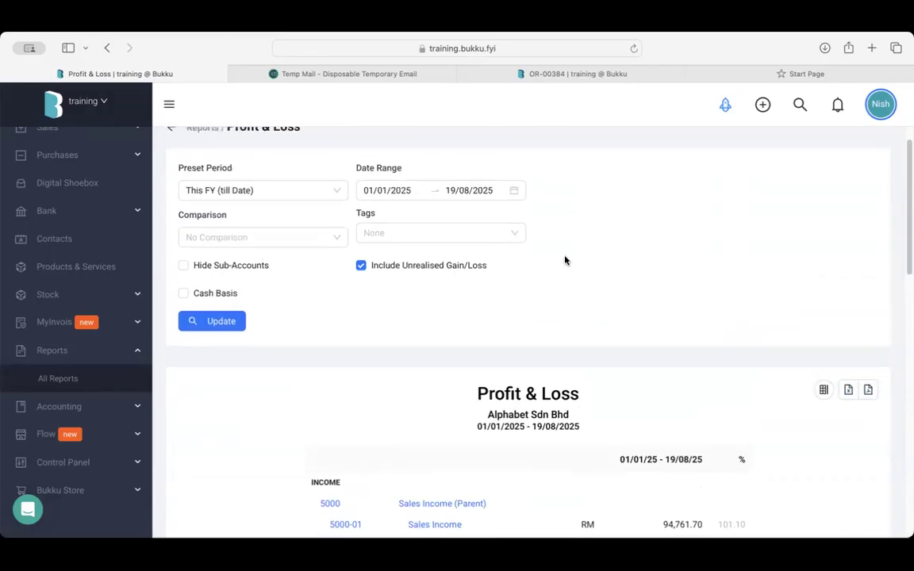
Set the Profit & Loss date range to 01/12/2024 through 31/12/2024
{"action": "left_click", "coordinate": [241, 252]}
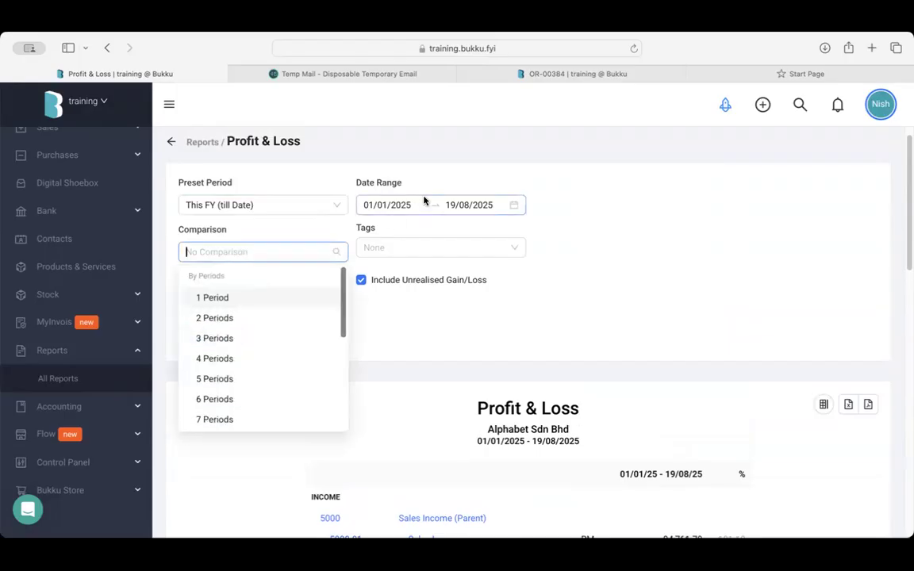
{"action": "left_click", "coordinate": [391, 204]}
{"action": "left_click", "coordinate": [381, 237]}
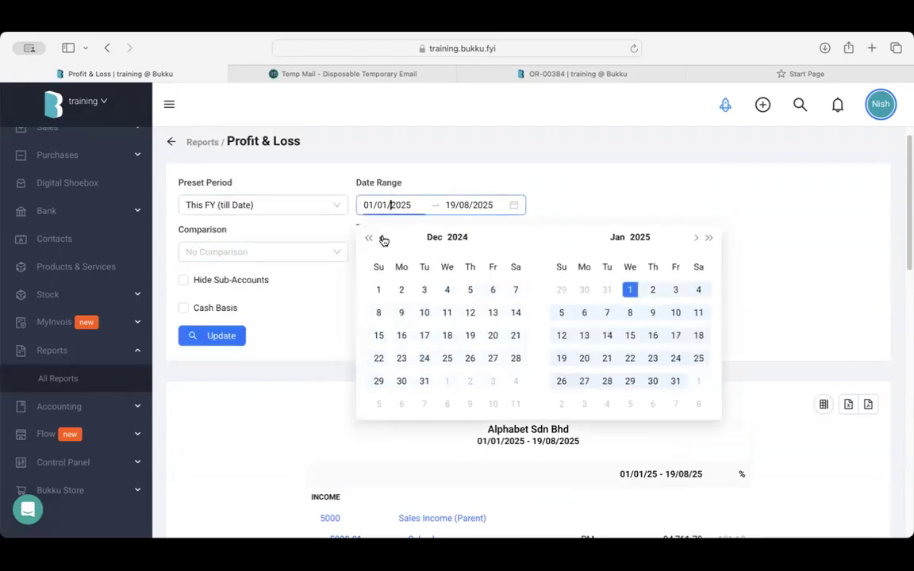
{"action": "left_click", "coordinate": [385, 288]}
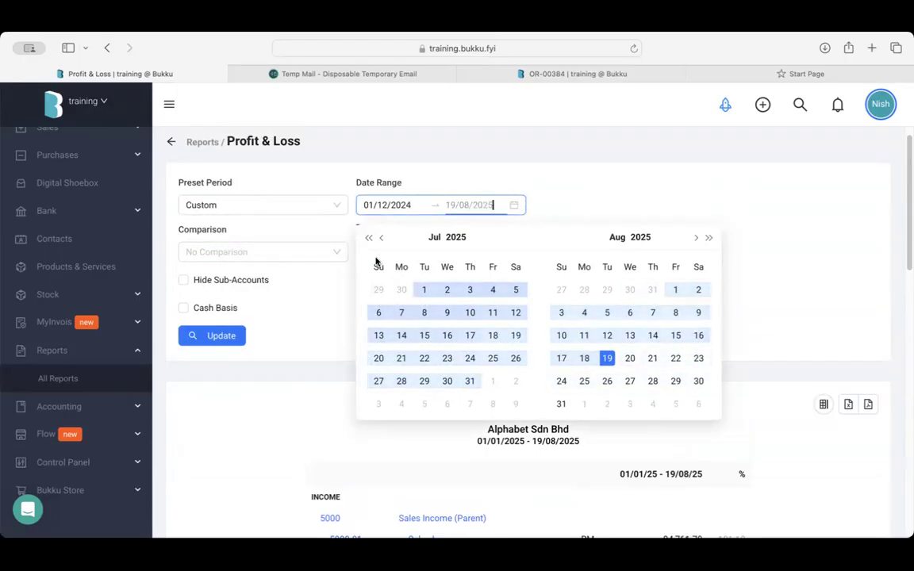
{"action": "left_click", "coordinate": [369, 238]}
{"action": "left_click", "coordinate": [696, 239]}
{"action": "left_click", "coordinate": [695, 238]}
{"action": "left_click", "coordinate": [695, 238]}
{"action": "left_click", "coordinate": [696, 238]}
{"action": "left_click", "coordinate": [606, 381]}
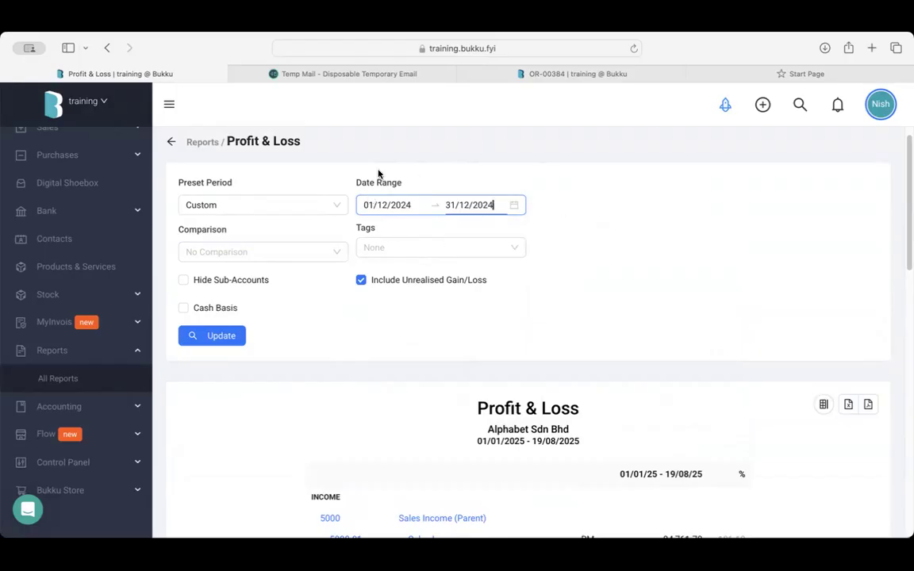
Set the Profit & Loss comparison to 4 Periods and update the report
{"action": "left_click", "coordinate": [313, 251]}
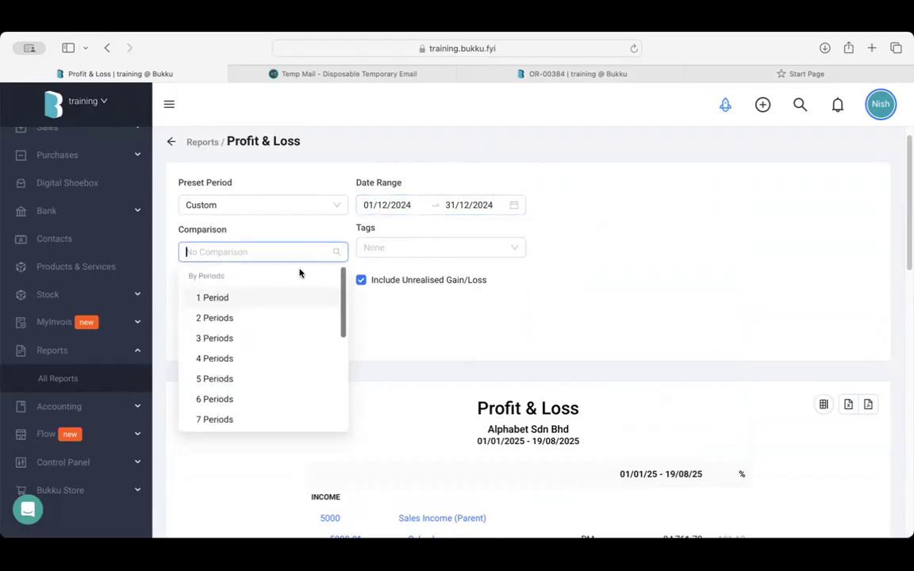
{"action": "left_click", "coordinate": [247, 359]}
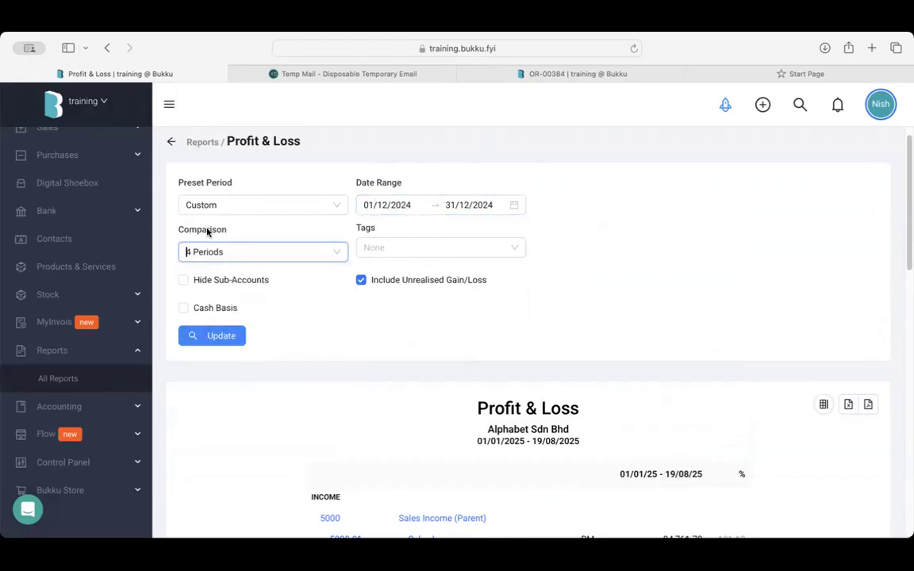
{"action": "left_click", "coordinate": [212, 339]}
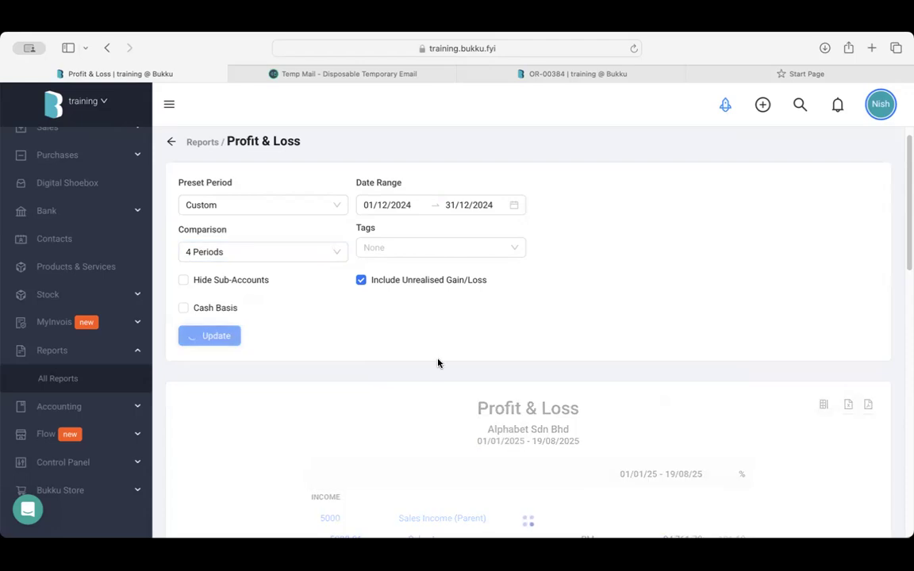
Examine the comparative Profit & Loss figures across all monthly columns from December back to August 2024
{"action": "scroll", "coordinate": [440, 302], "scroll_direction": "down", "scroll_amount": 1}
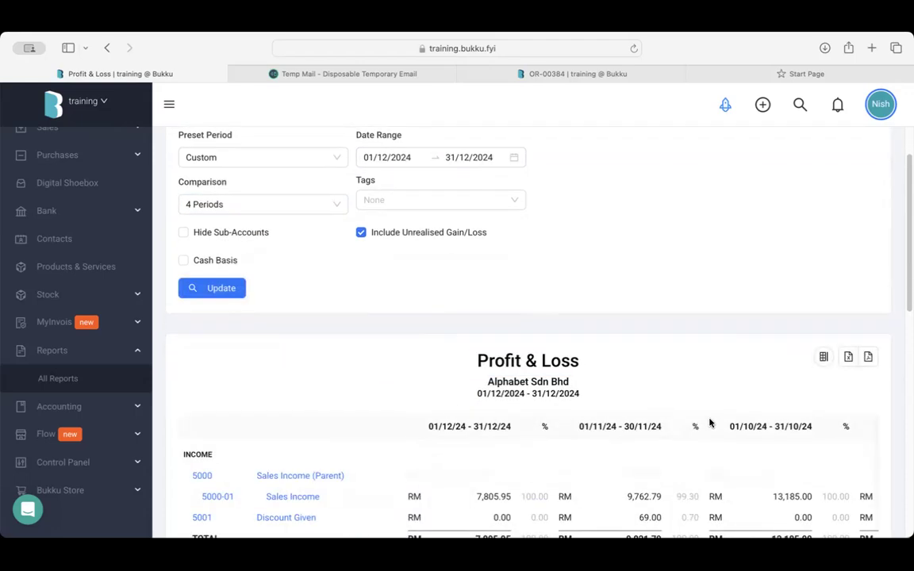
{"action": "scroll", "coordinate": [614, 476], "scroll_direction": "right", "scroll_amount": 5}
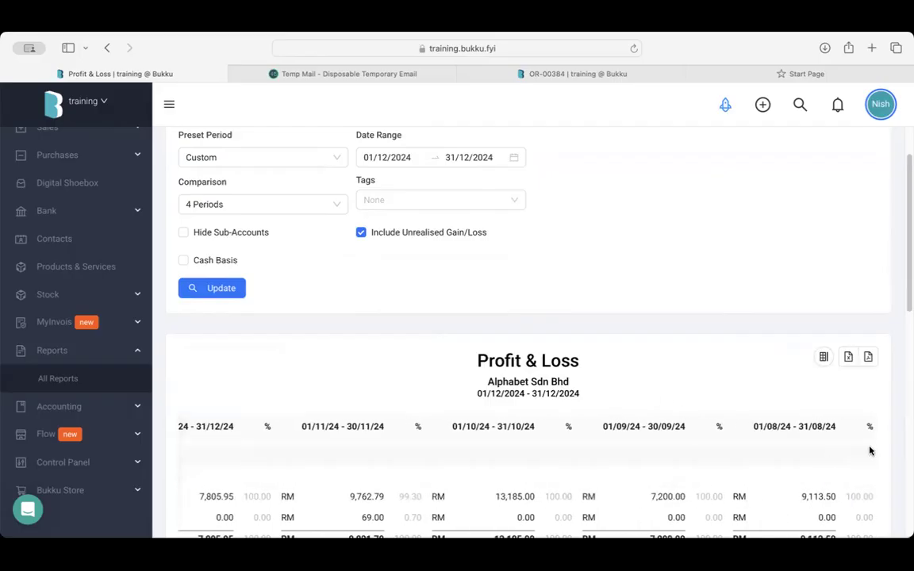
{"action": "scroll", "coordinate": [790, 483], "scroll_direction": "down", "scroll_amount": 2}
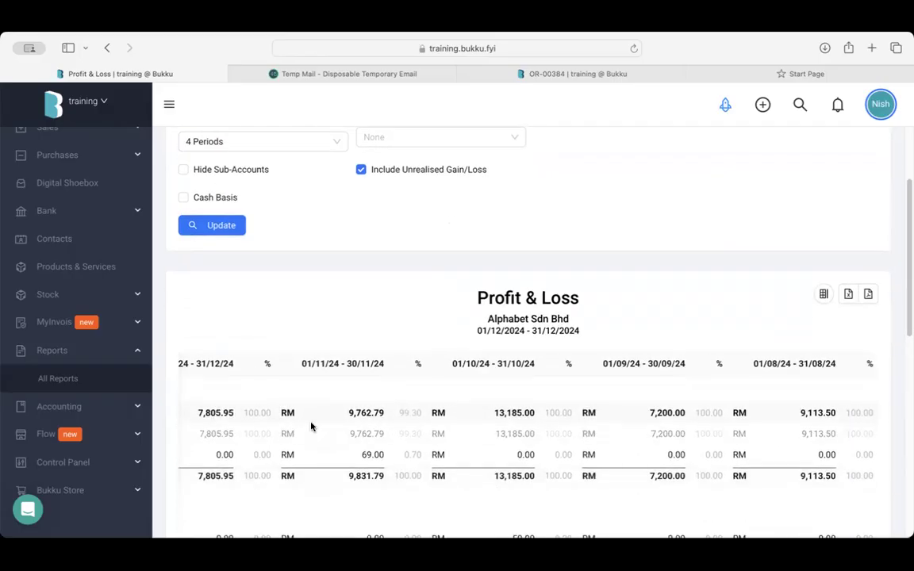
{"action": "scroll", "coordinate": [419, 433], "scroll_direction": "left", "scroll_amount": 3}
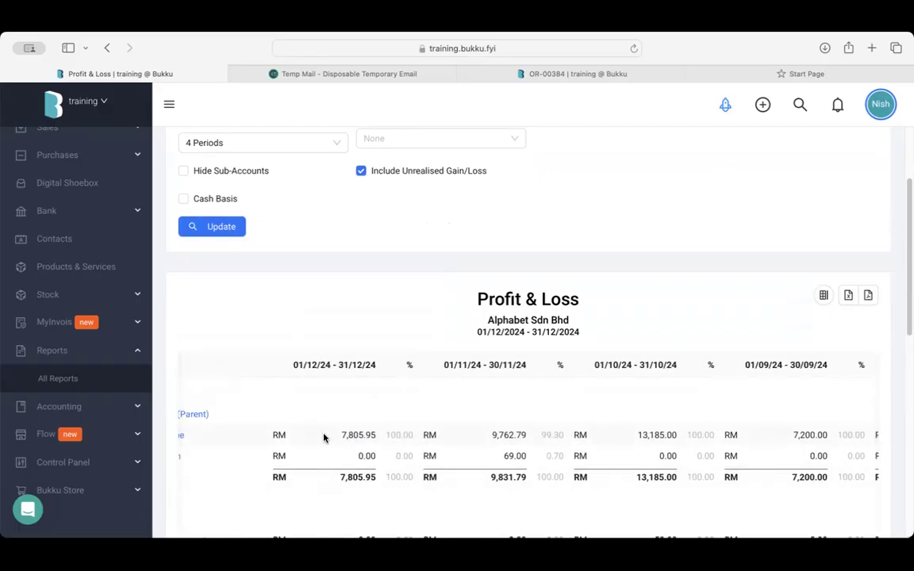
Open the Chart of Accounts in the accounting section
{"action": "left_click", "coordinate": [131, 358]}
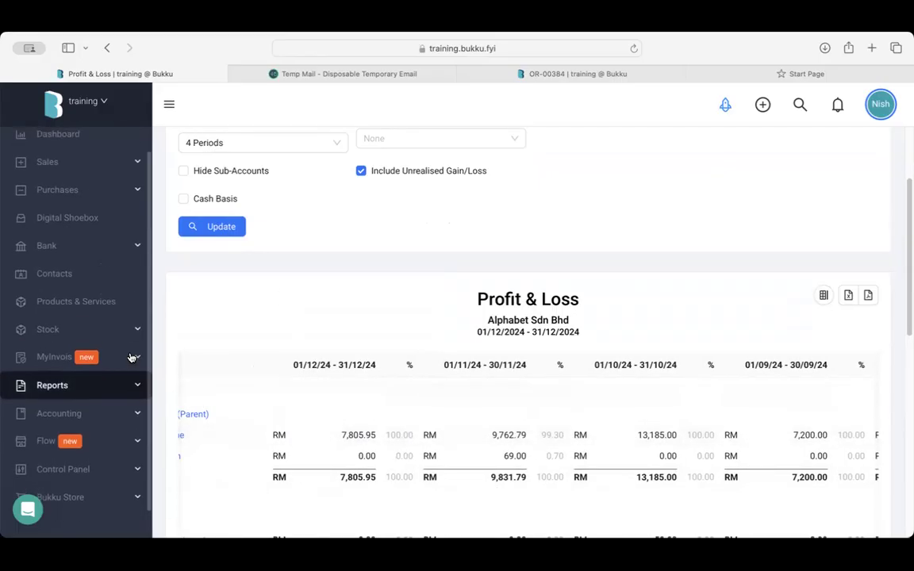
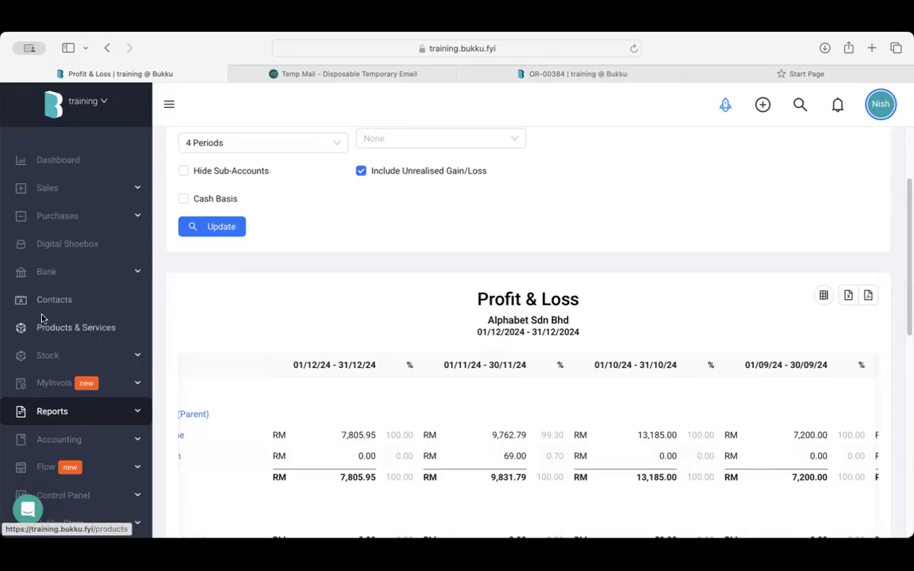
{"action": "scroll", "coordinate": [43, 316], "scroll_direction": "down", "scroll_amount": 2}
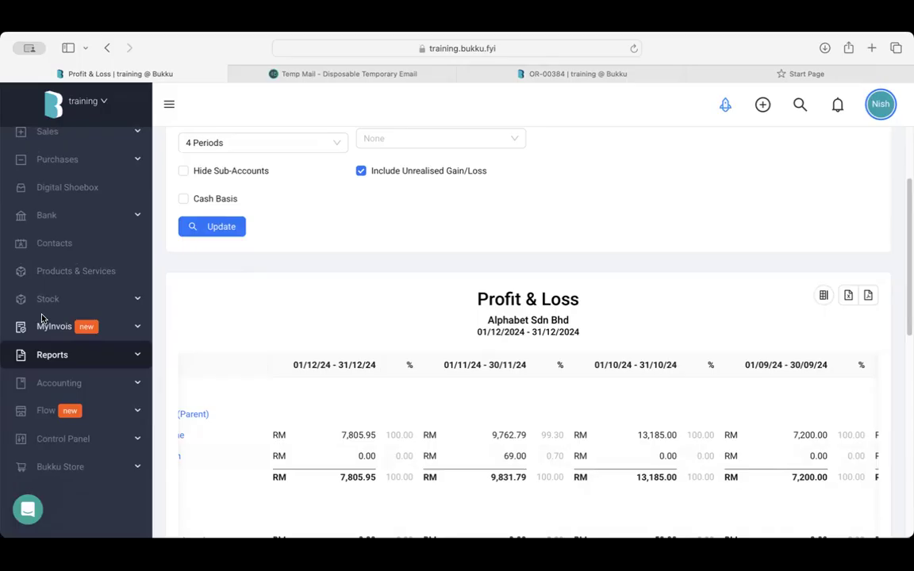
{"action": "left_click", "coordinate": [69, 384]}
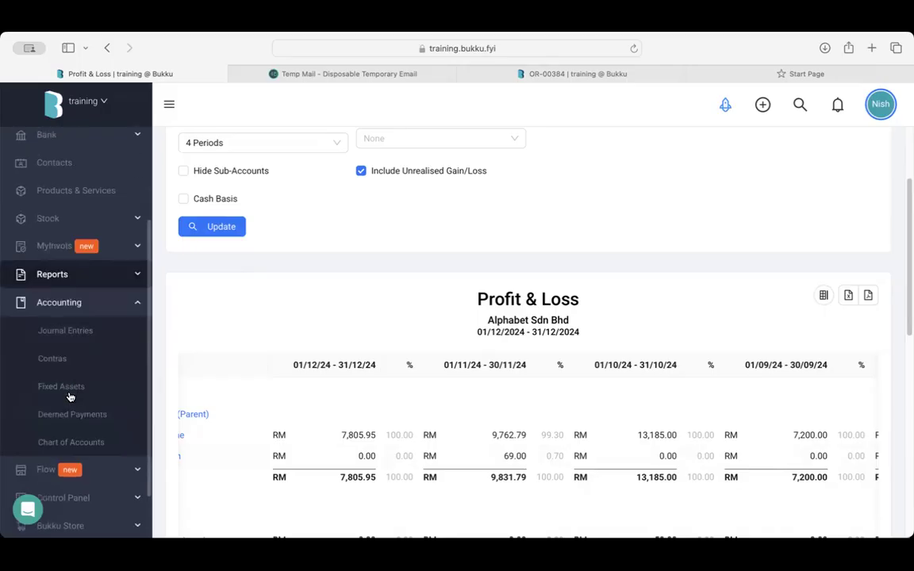
{"action": "left_click", "coordinate": [69, 439]}
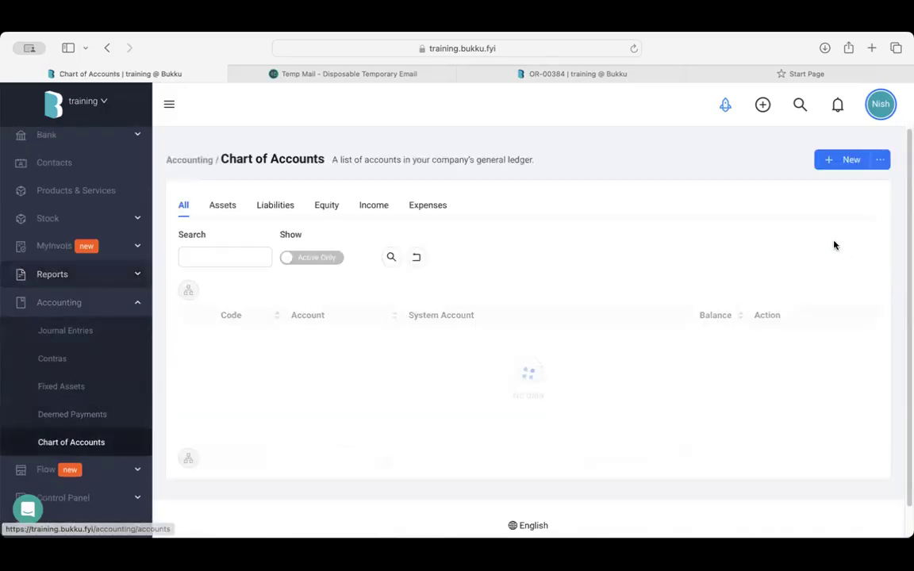
Open the Opening Balance setup from the Chart of Accounts, and view the support chat's help options before closing it
{"action": "left_click", "coordinate": [880, 160]}
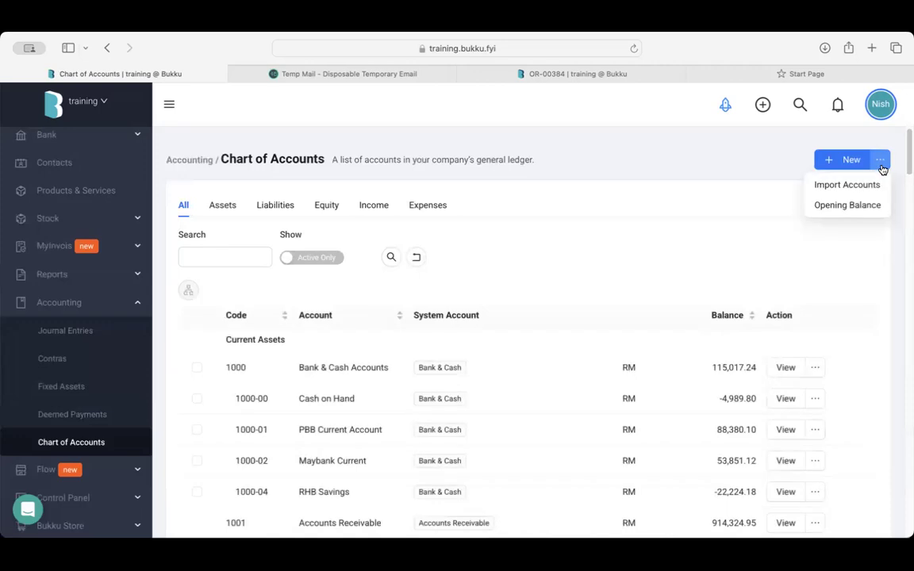
{"action": "left_click", "coordinate": [847, 206]}
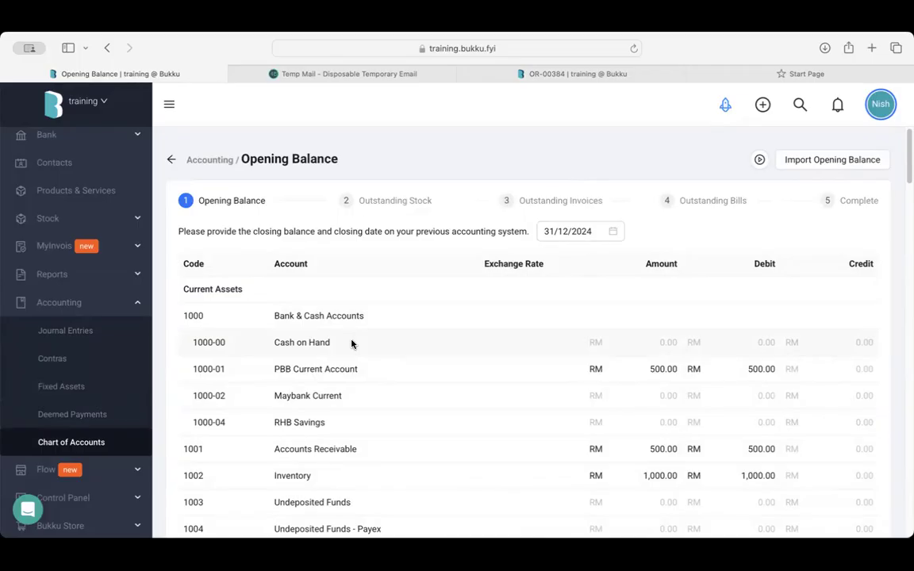
{"action": "left_click", "coordinate": [35, 505]}
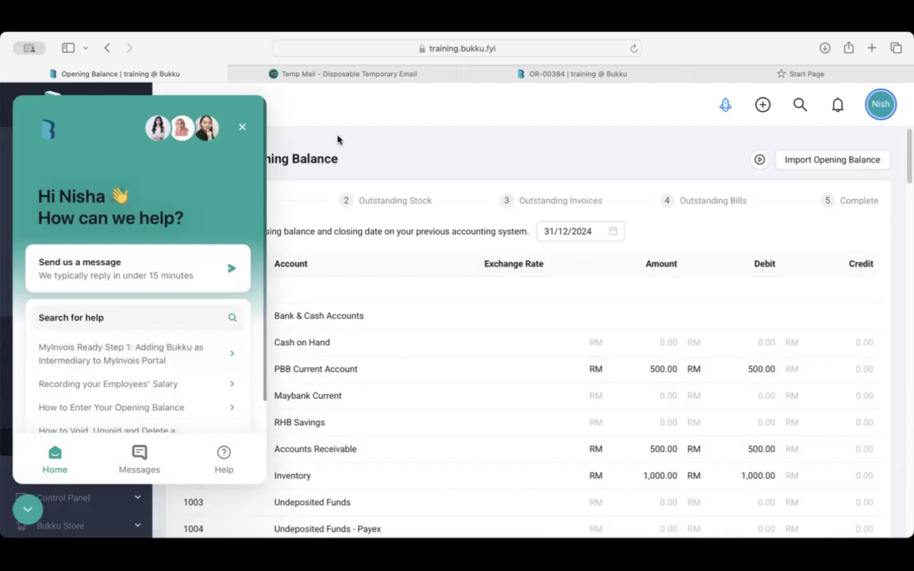
{"action": "left_click", "coordinate": [242, 127]}
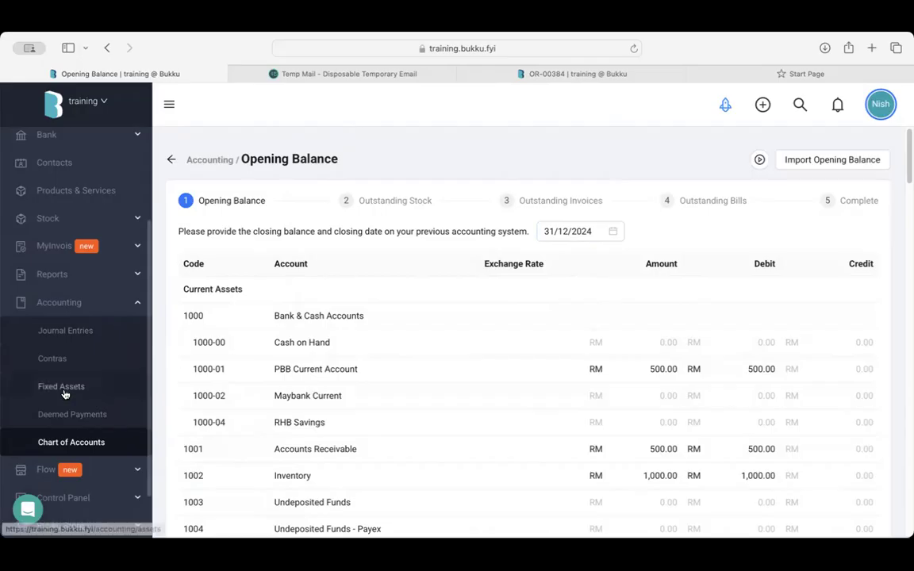
Go to the company's Users list in the Control Panel, leaving the Opening Balance page without saving
{"action": "scroll", "coordinate": [65, 393], "scroll_direction": "down", "scroll_amount": 2}
{"action": "left_click", "coordinate": [72, 438]}
{"action": "scroll", "coordinate": [73, 432], "scroll_direction": "down", "scroll_amount": 6}
{"action": "scroll", "coordinate": [73, 431], "scroll_direction": "down", "scroll_amount": 5}
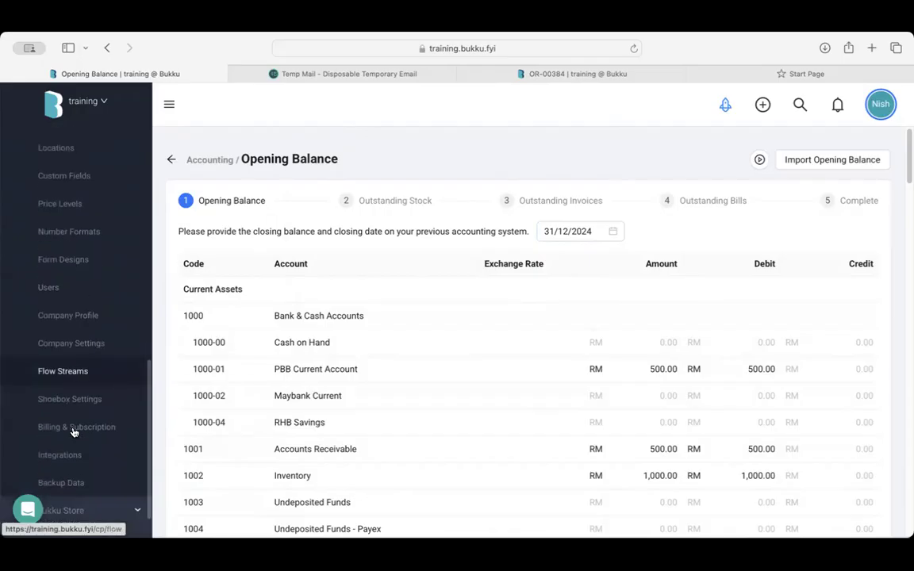
{"action": "left_click", "coordinate": [87, 295]}
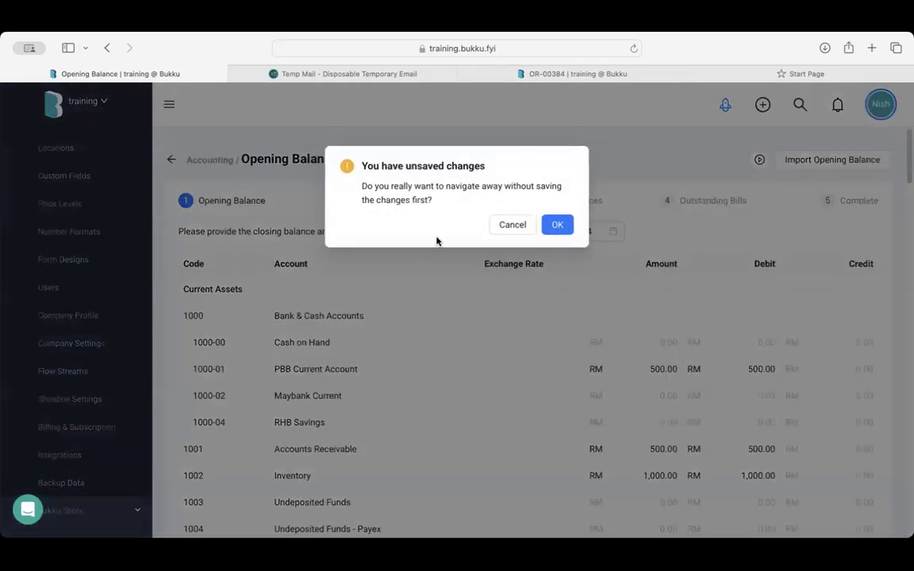
{"action": "left_click", "coordinate": [557, 225]}
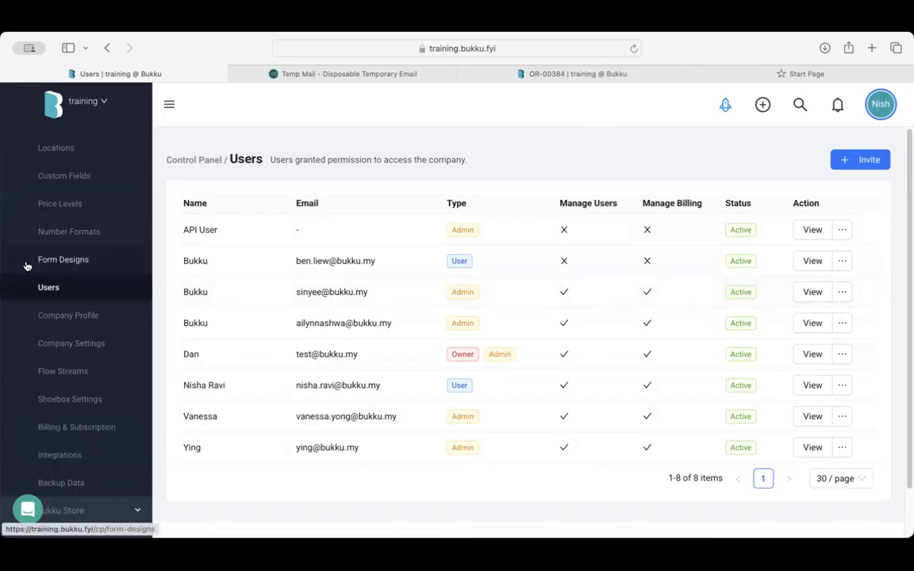
Open the Control Panel's Tags list and look through the tag groups from Branch to Spendings
{"action": "scroll", "coordinate": [29, 265], "scroll_direction": "up", "scroll_amount": 5}
{"action": "left_click", "coordinate": [78, 275]}
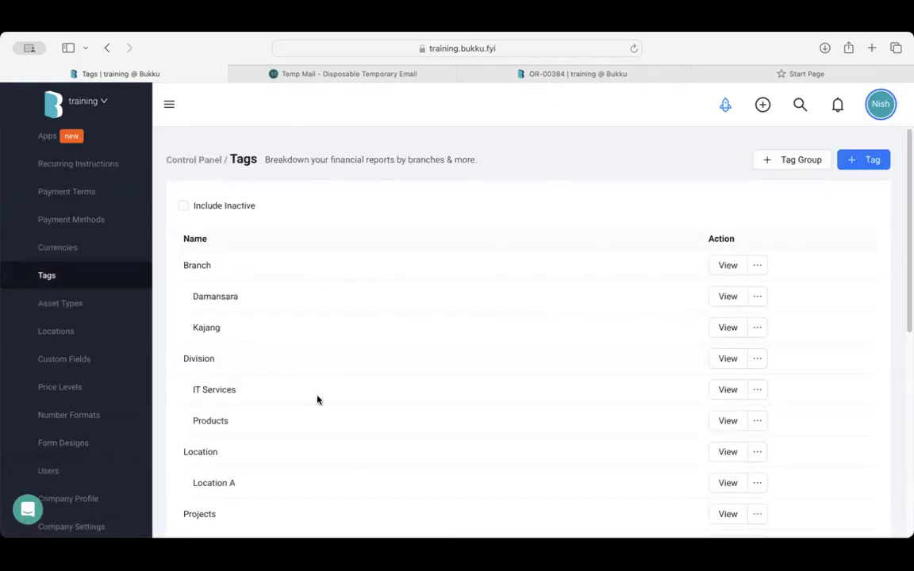
{"action": "scroll", "coordinate": [316, 400], "scroll_direction": "down", "scroll_amount": 5}
{"action": "scroll", "coordinate": [316, 400], "scroll_direction": "down", "scroll_amount": 3}
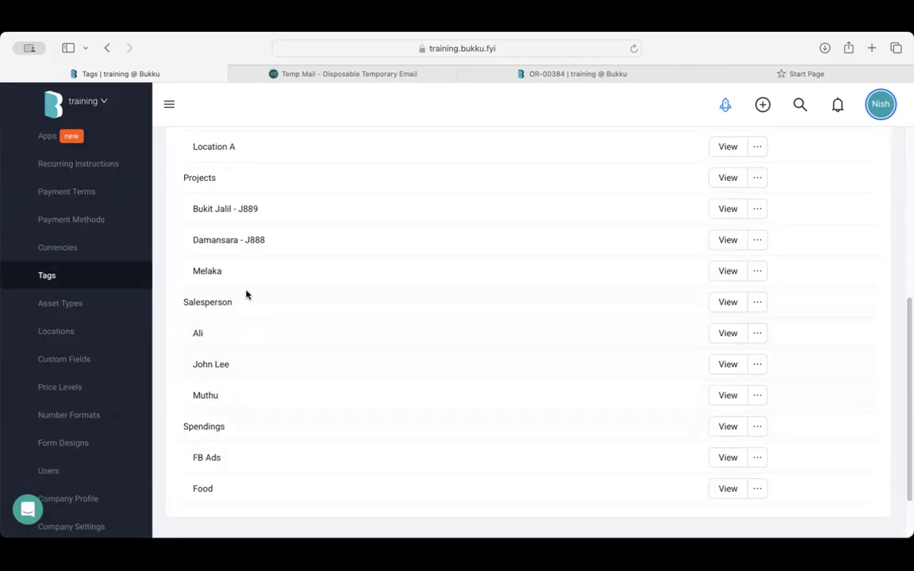
Start a new sales invoice from the Invoices list
{"action": "scroll", "coordinate": [132, 321], "scroll_direction": "up", "scroll_amount": 10}
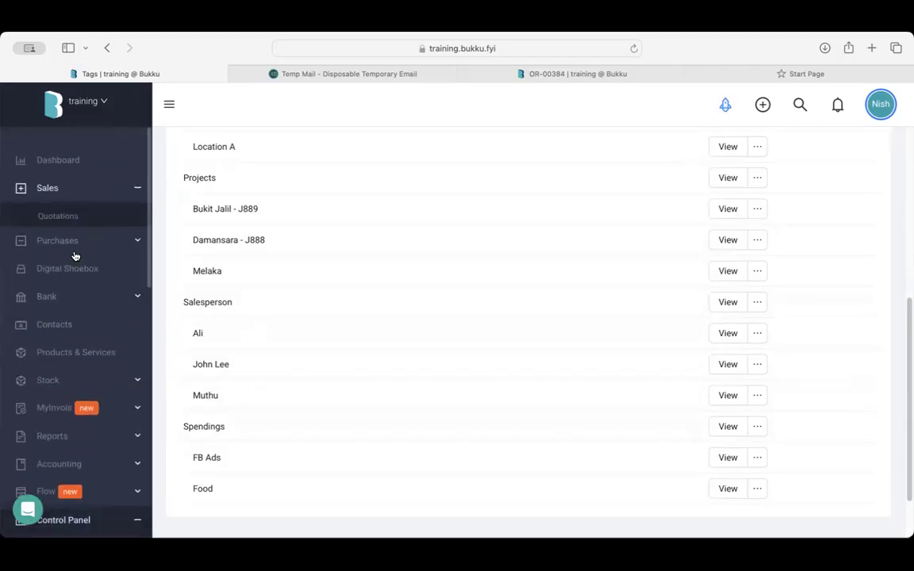
{"action": "left_click", "coordinate": [83, 190]}
{"action": "left_click", "coordinate": [67, 303]}
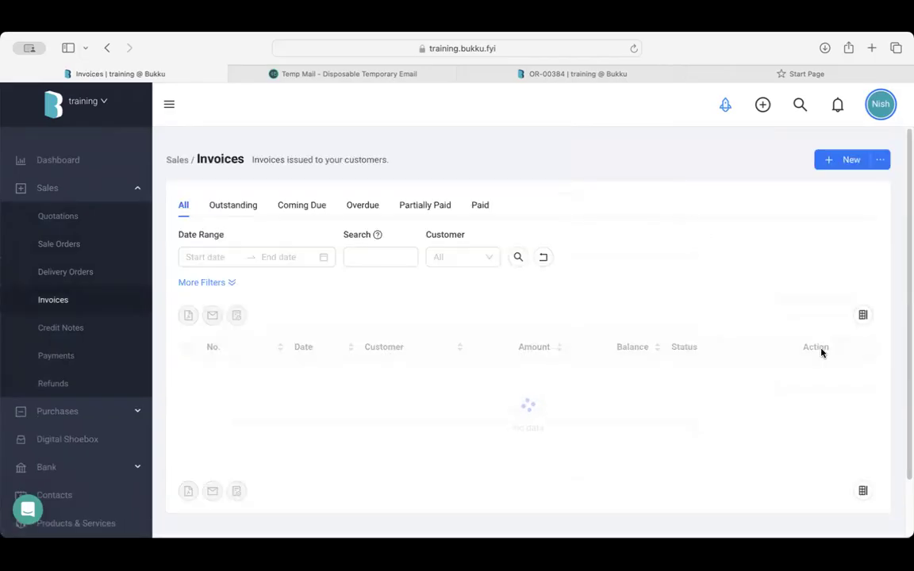
{"action": "left_click", "coordinate": [838, 161]}
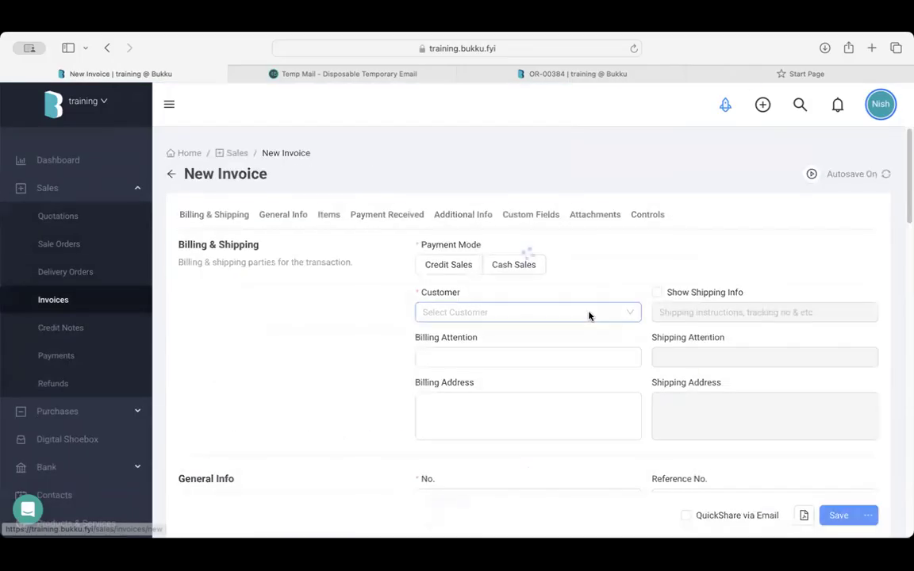
Assign the first tag in the Salesperson group to the new invoice in its general information
{"action": "scroll", "coordinate": [589, 312], "scroll_direction": "down", "scroll_amount": 7}
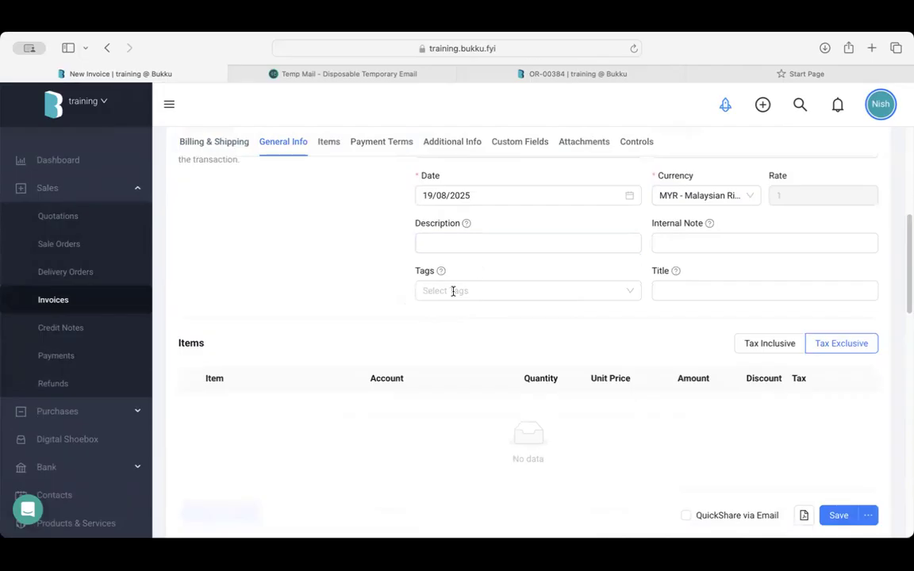
{"action": "left_click", "coordinate": [443, 290]}
{"action": "scroll", "coordinate": [474, 405], "scroll_direction": "down", "scroll_amount": 5}
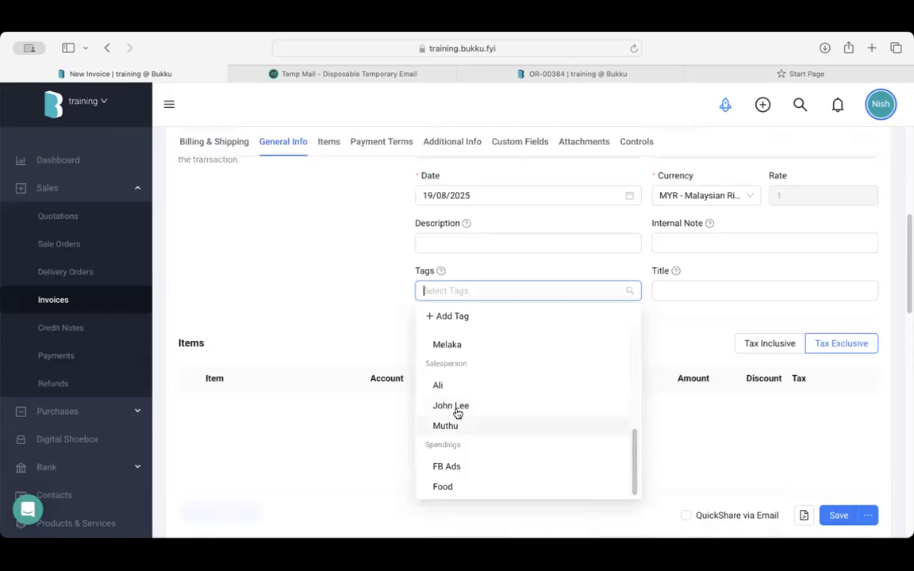
{"action": "left_click", "coordinate": [461, 387]}
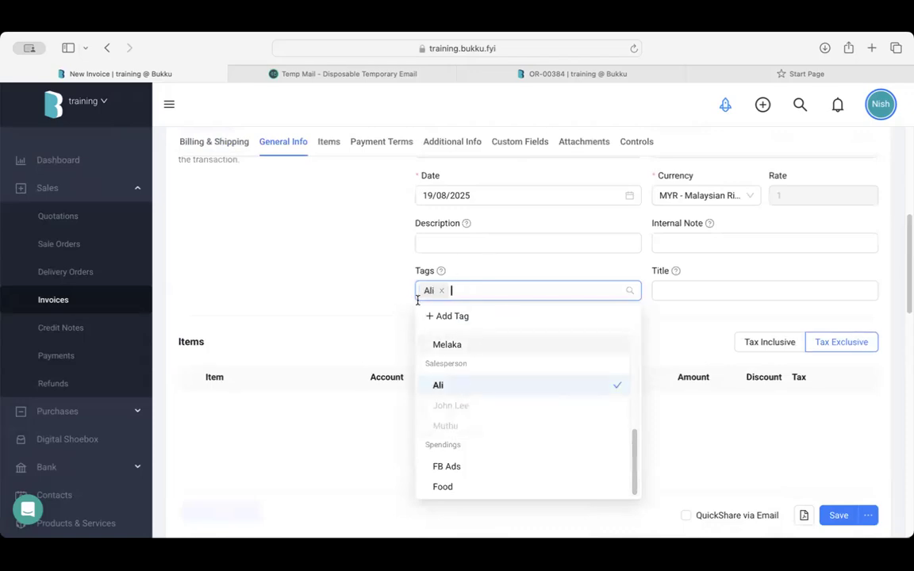
{"action": "left_click", "coordinate": [387, 308]}
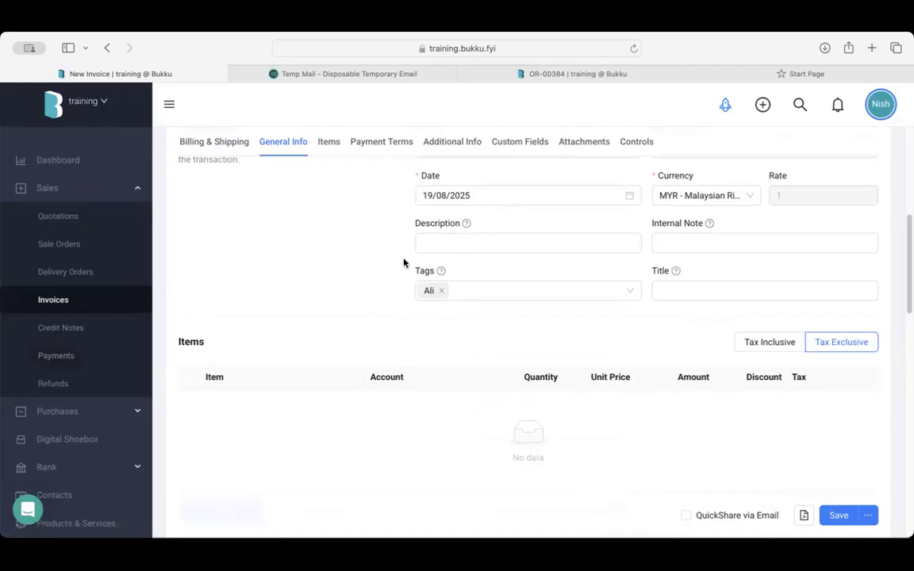
Leave the invoice and open the Profit & Loss report from the list of all reports
{"action": "scroll", "coordinate": [73, 404], "scroll_direction": "down", "scroll_amount": 4}
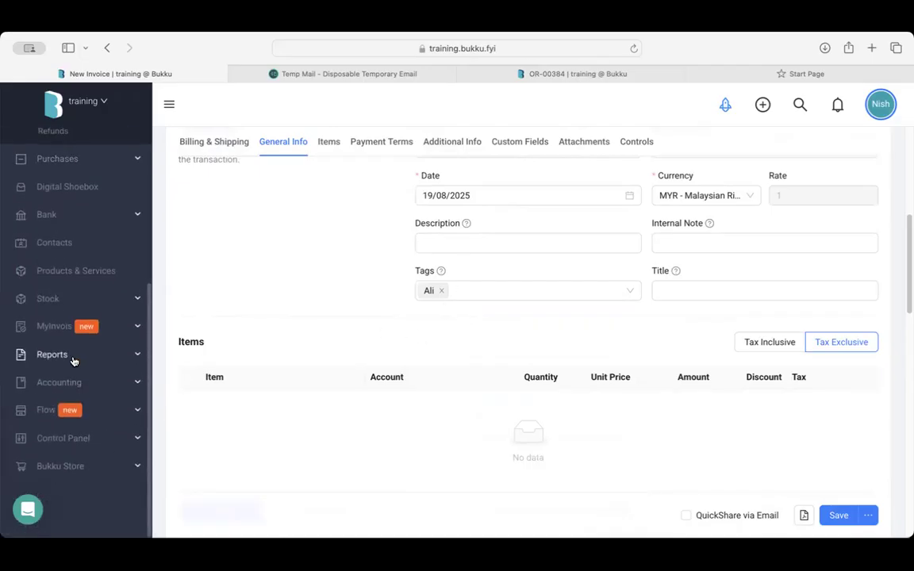
{"action": "left_click", "coordinate": [70, 355]}
{"action": "left_click", "coordinate": [65, 362]}
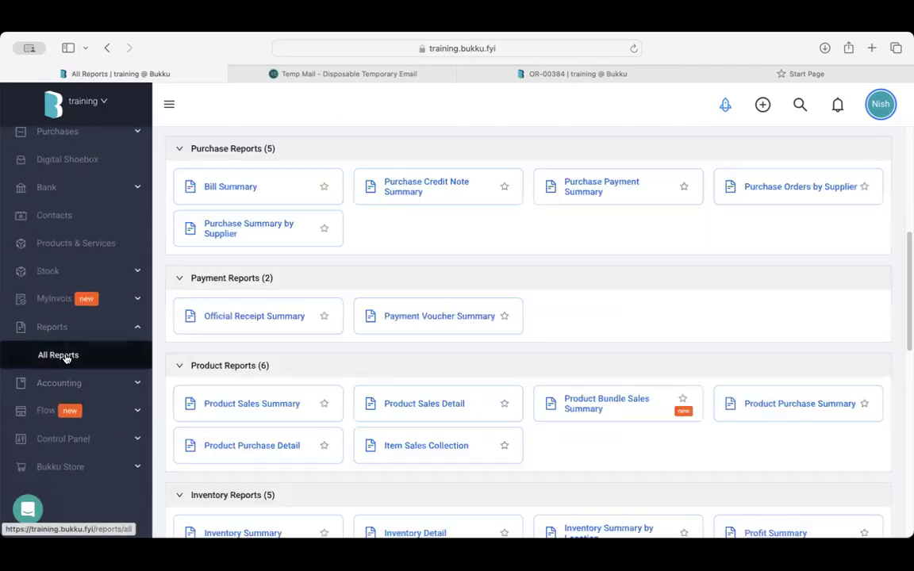
{"action": "scroll", "coordinate": [305, 233], "scroll_direction": "up", "scroll_amount": 5}
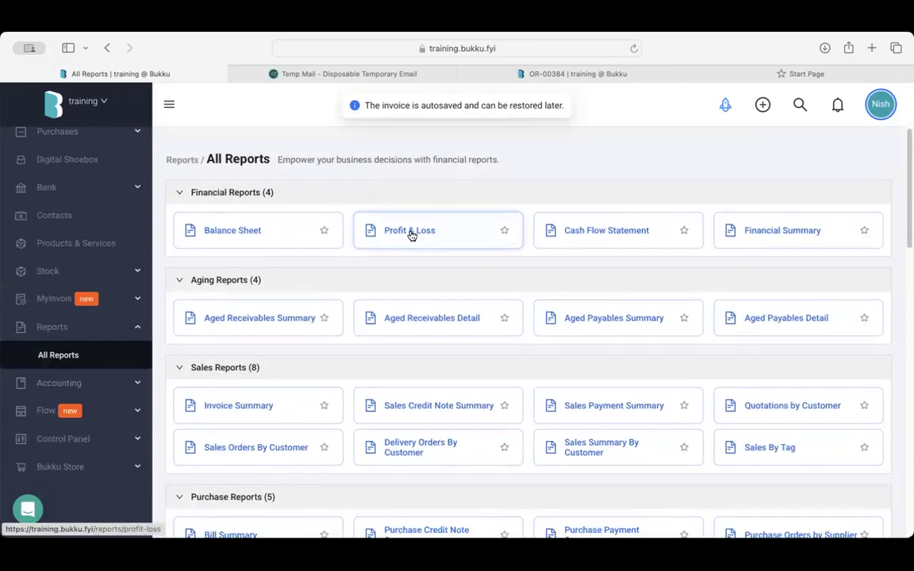
{"action": "left_click", "coordinate": [411, 233]}
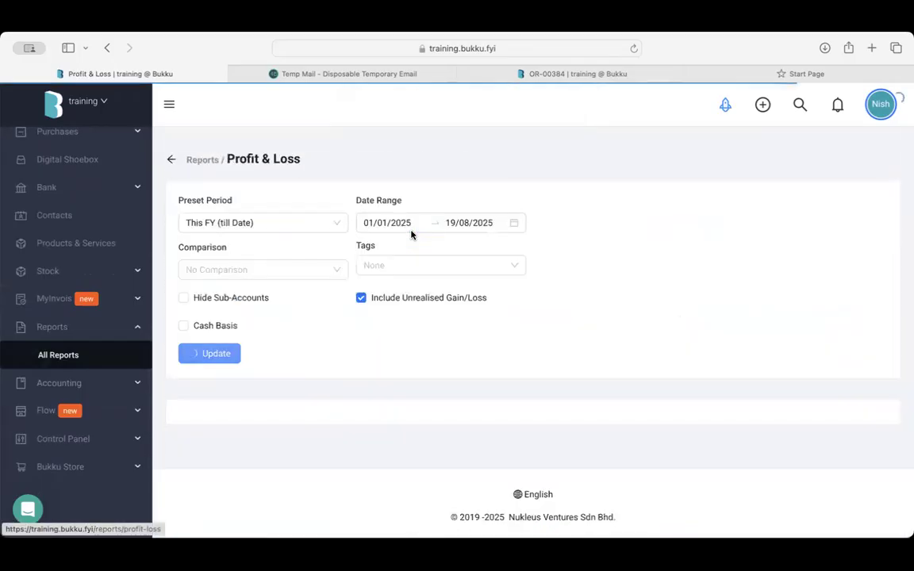
Filter the Profit & Loss report by the first Salesperson tag and update it
{"action": "left_click", "coordinate": [369, 264]}
{"action": "scroll", "coordinate": [401, 393], "scroll_direction": "down", "scroll_amount": 5}
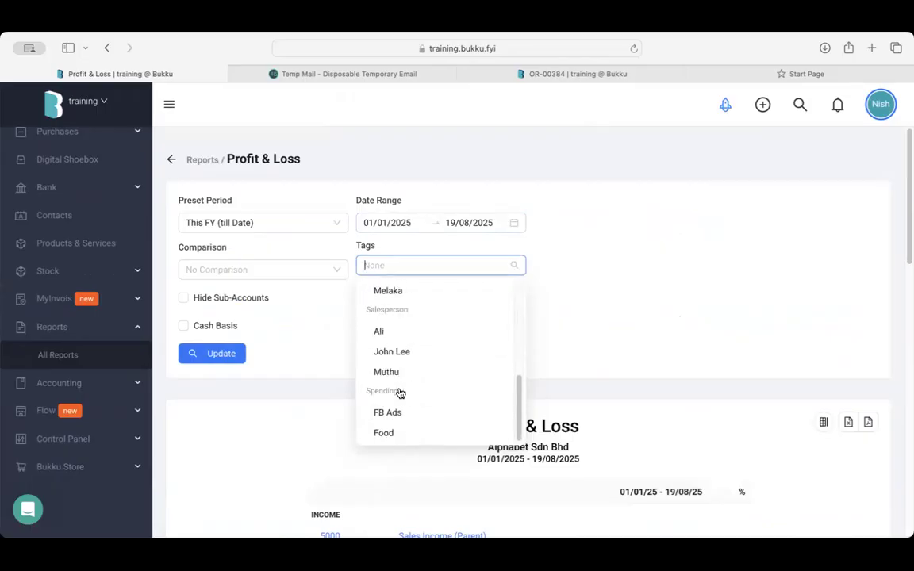
{"action": "left_click", "coordinate": [415, 290]}
{"action": "left_click", "coordinate": [224, 309]}
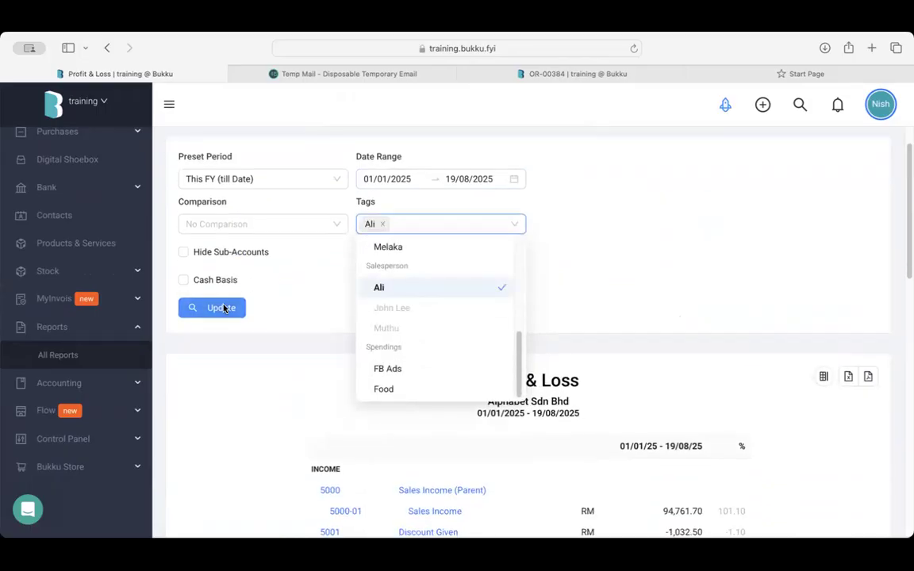
Examine the income, cost of sales, expenses and net profit in the Profit & Loss filtered by salesperson
{"action": "scroll", "coordinate": [439, 374], "scroll_direction": "down", "scroll_amount": 6}
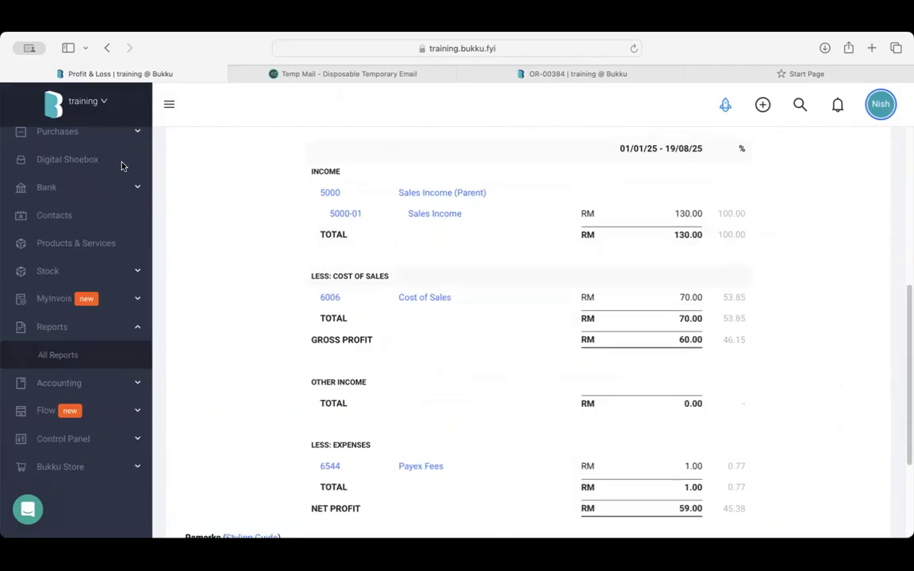
{"action": "scroll", "coordinate": [519, 245], "scroll_direction": "up", "scroll_amount": 4}
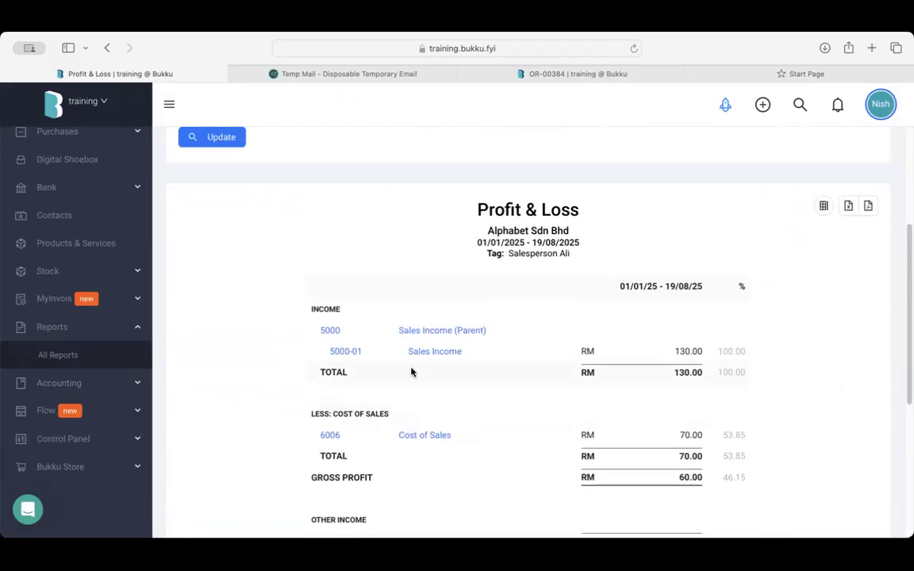
{"action": "scroll", "coordinate": [518, 267], "scroll_direction": "up", "scroll_amount": 5}
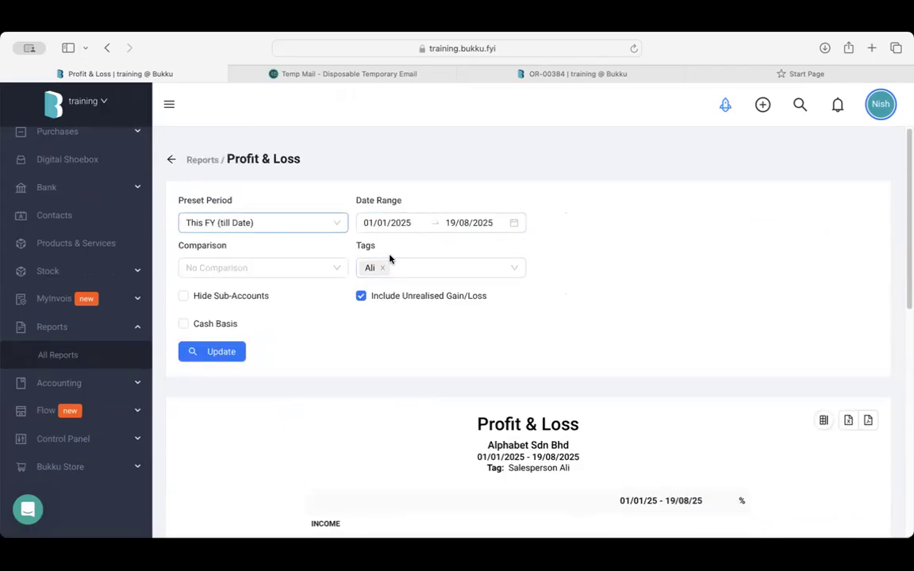
{"action": "scroll", "coordinate": [437, 245], "scroll_direction": "down", "scroll_amount": 3}
{"action": "scroll", "coordinate": [451, 236], "scroll_direction": "down", "scroll_amount": 1}
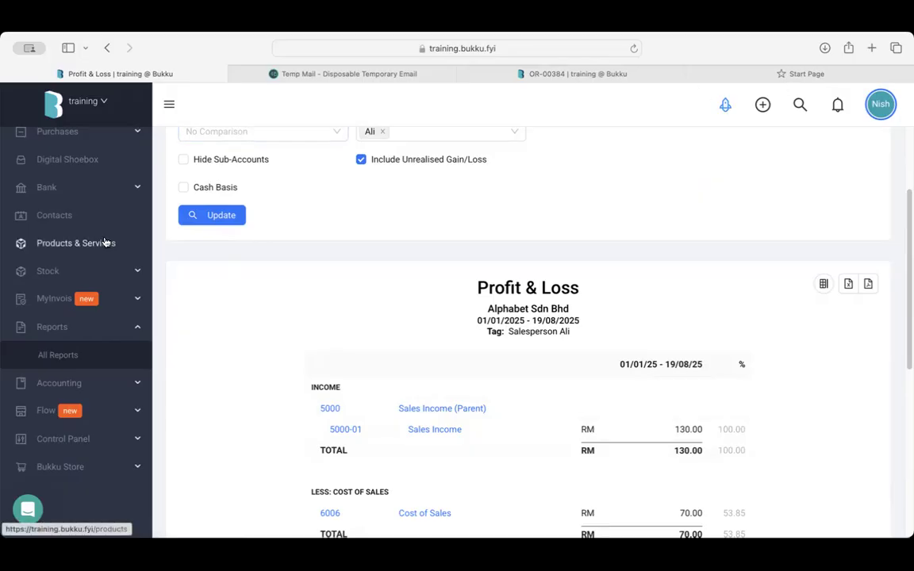
Start a new bill under Purchases and discard the autosaved version
{"action": "scroll", "coordinate": [72, 284], "scroll_direction": "up", "scroll_amount": 3}
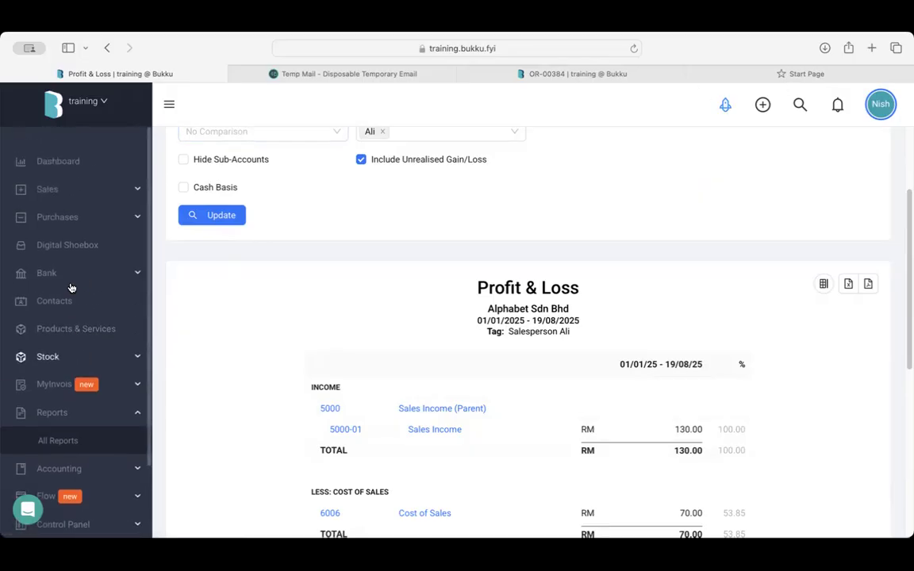
{"action": "left_click", "coordinate": [96, 213]}
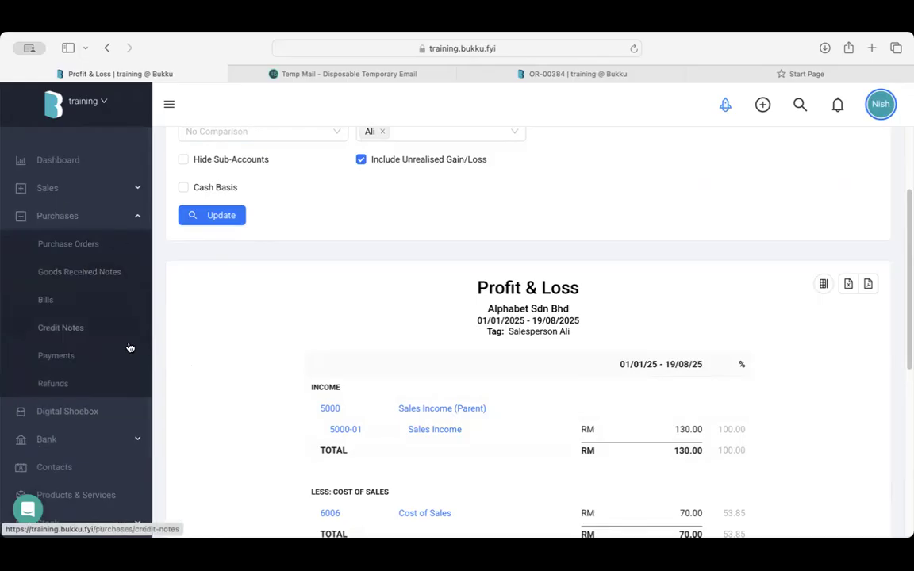
{"action": "scroll", "coordinate": [99, 302], "scroll_direction": "down", "scroll_amount": 3}
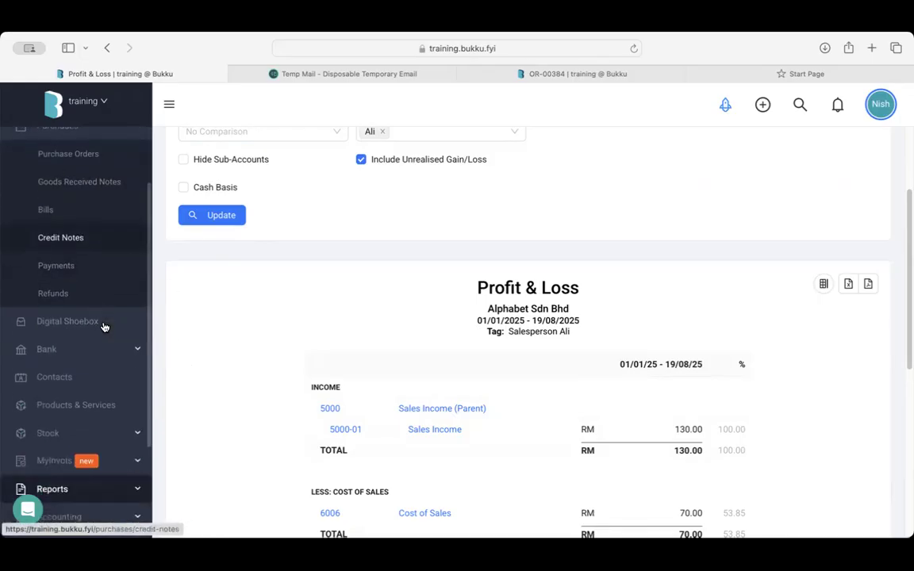
{"action": "left_click", "coordinate": [84, 349]}
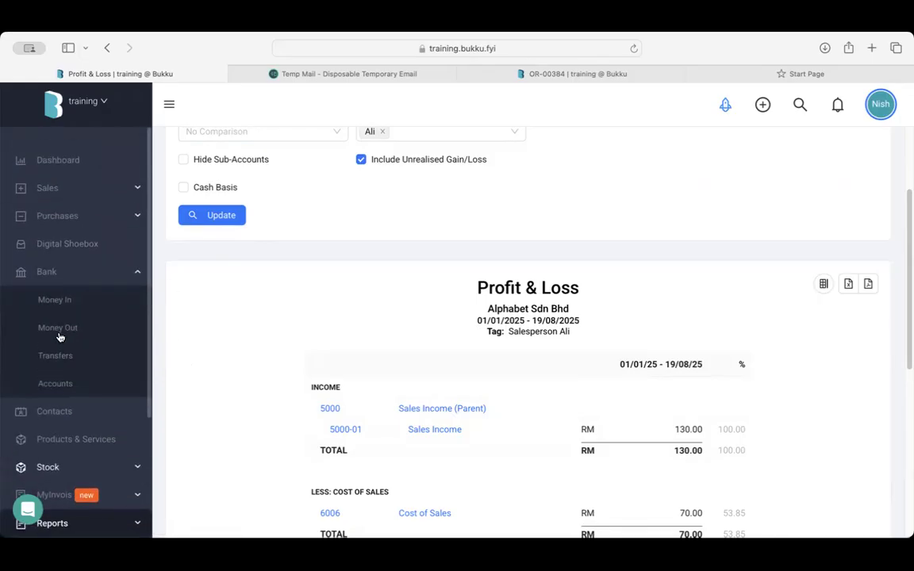
{"action": "left_click", "coordinate": [87, 220]}
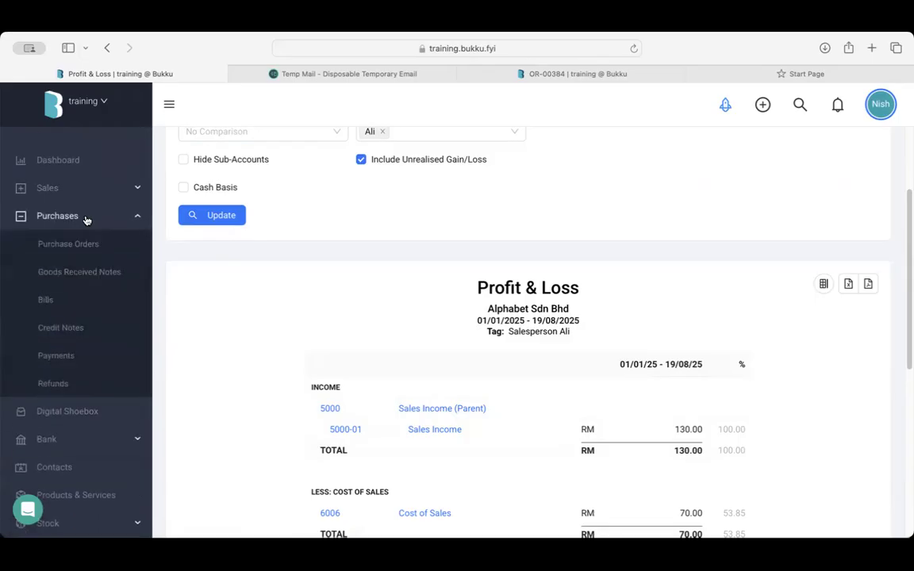
{"action": "left_click", "coordinate": [72, 306]}
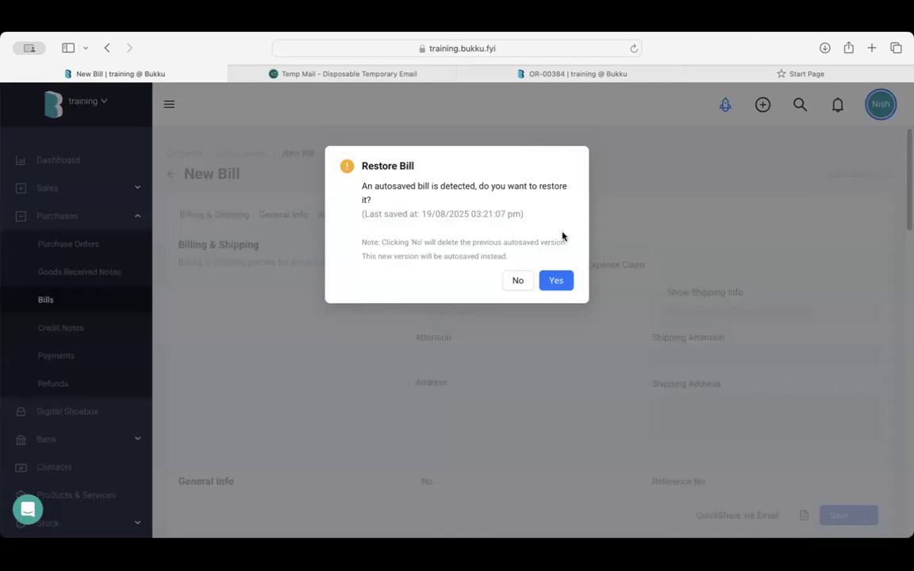
{"action": "left_click", "coordinate": [516, 283]}
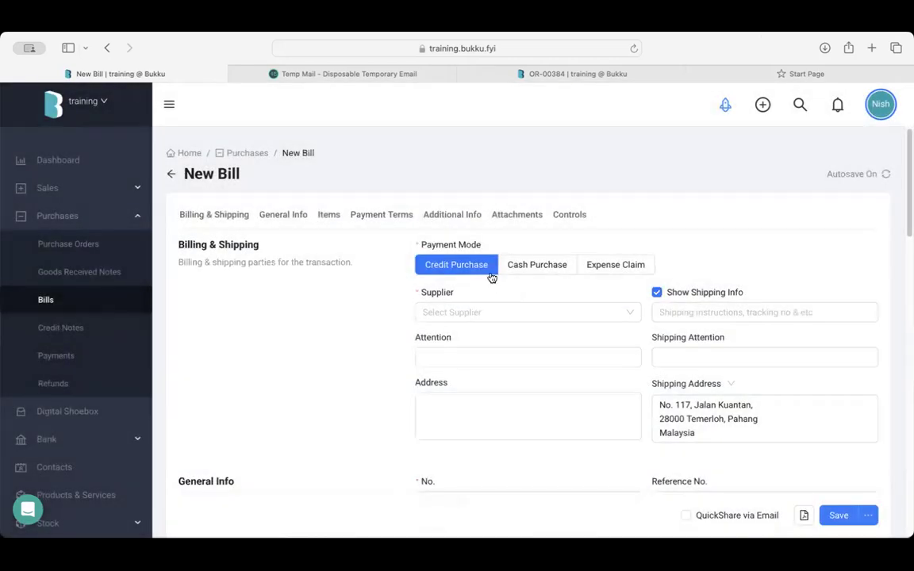
Switch the new bill's payment mode to Cash Purchase and back to Credit Purchase
{"action": "left_click", "coordinate": [538, 270]}
{"action": "left_click", "coordinate": [473, 437]}
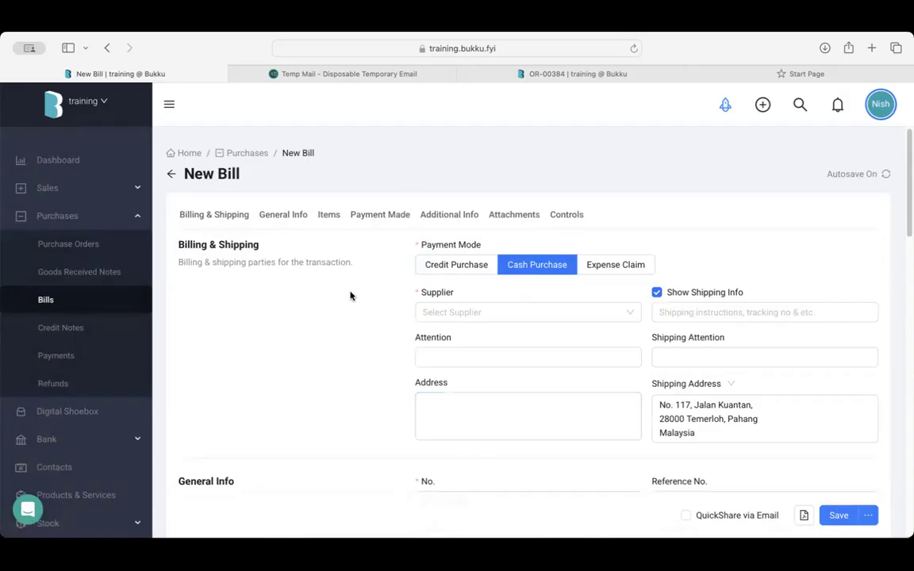
{"action": "left_click", "coordinate": [453, 274]}
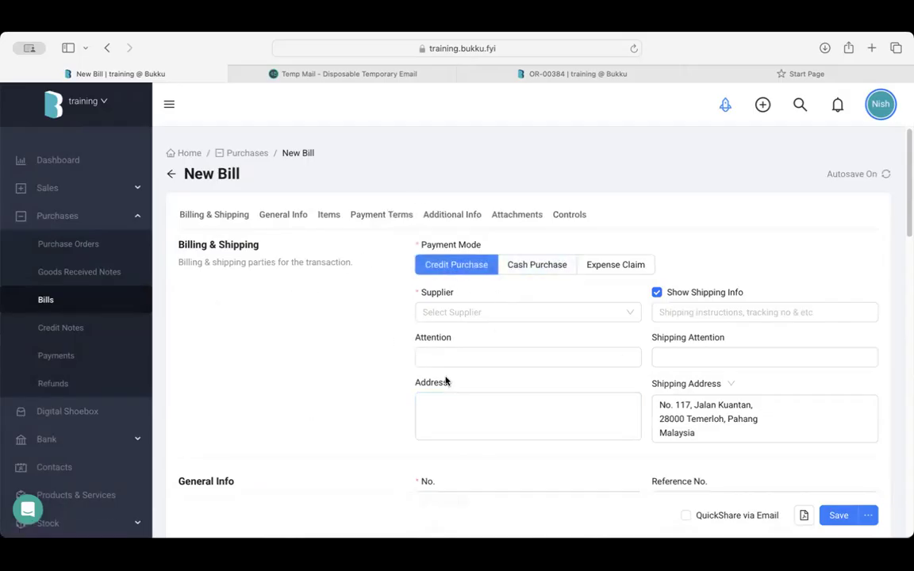
Leave the bill to view the list of purchase payments and the bank's Money Out list
{"action": "left_click", "coordinate": [107, 350]}
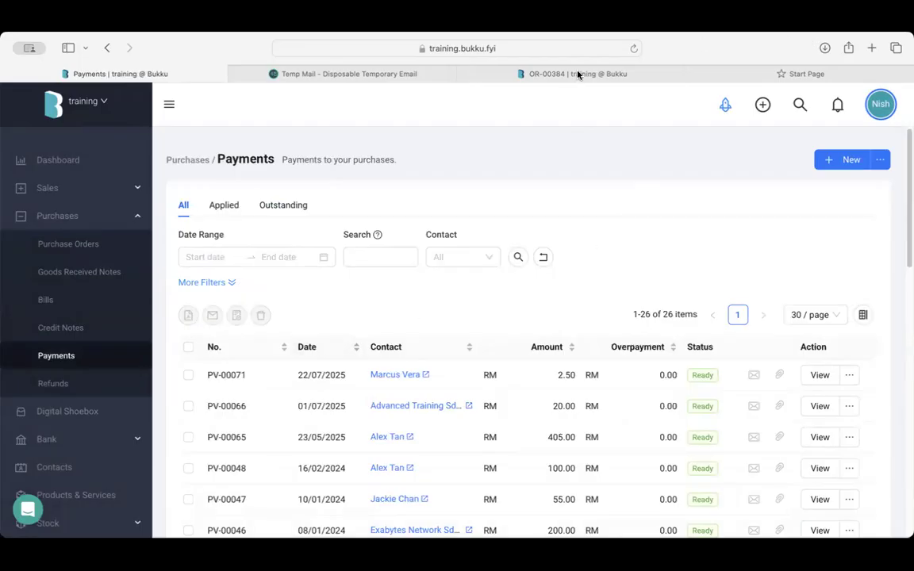
{"action": "left_click", "coordinate": [108, 218]}
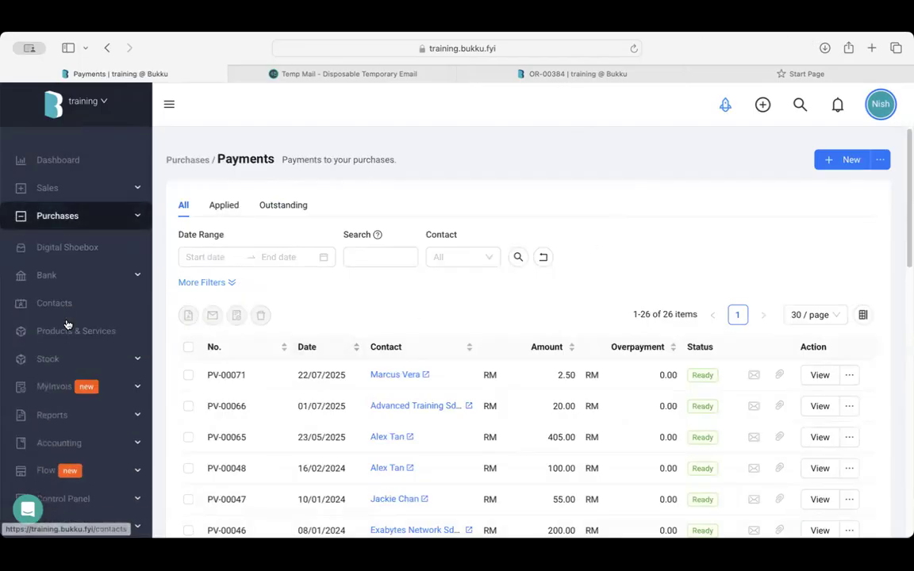
{"action": "scroll", "coordinate": [68, 324], "scroll_direction": "down", "scroll_amount": 2}
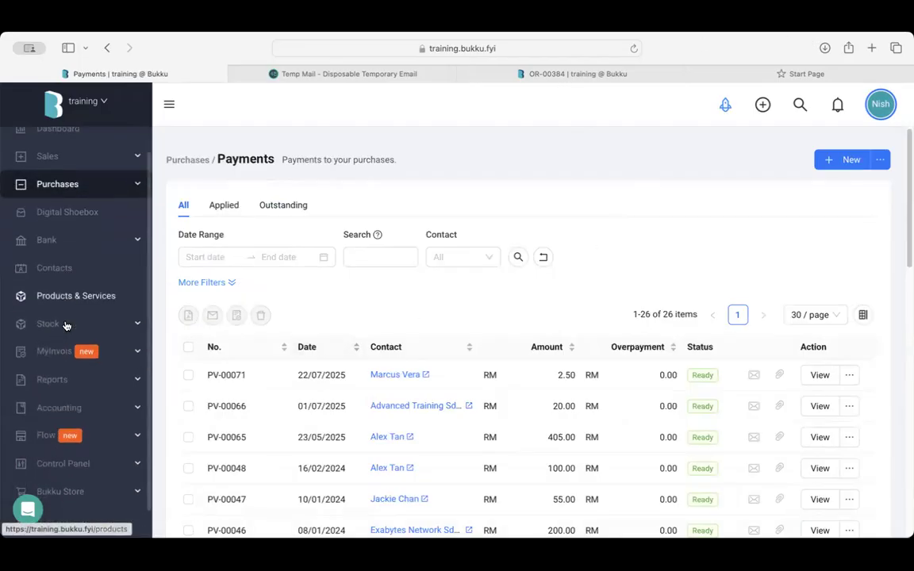
{"action": "left_click", "coordinate": [99, 177]}
{"action": "scroll", "coordinate": [117, 288], "scroll_direction": "down", "scroll_amount": 3}
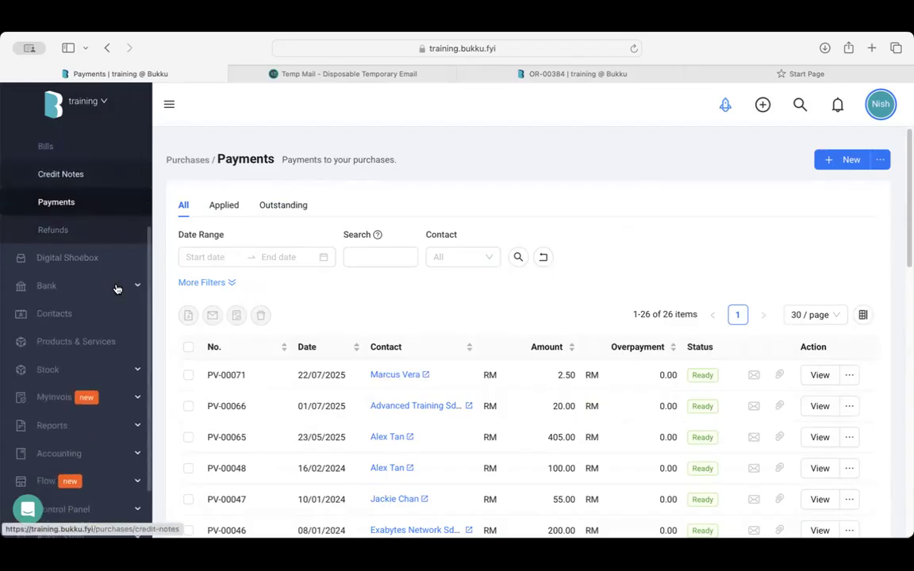
{"action": "left_click", "coordinate": [114, 288]}
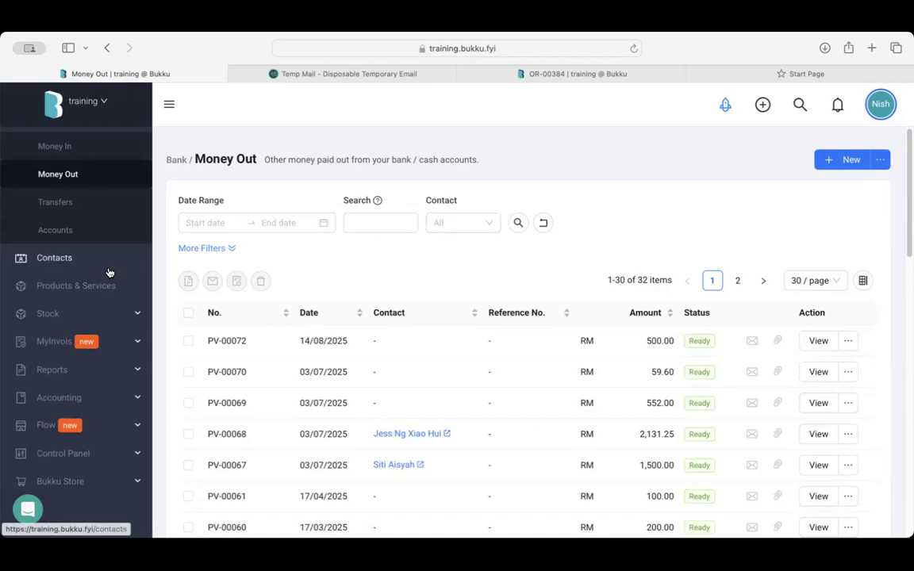
Open the list of tags and look through its tag groups, down to Salesperson
{"action": "scroll", "coordinate": [108, 271], "scroll_direction": "up", "scroll_amount": 3}
{"action": "left_click", "coordinate": [123, 216]}
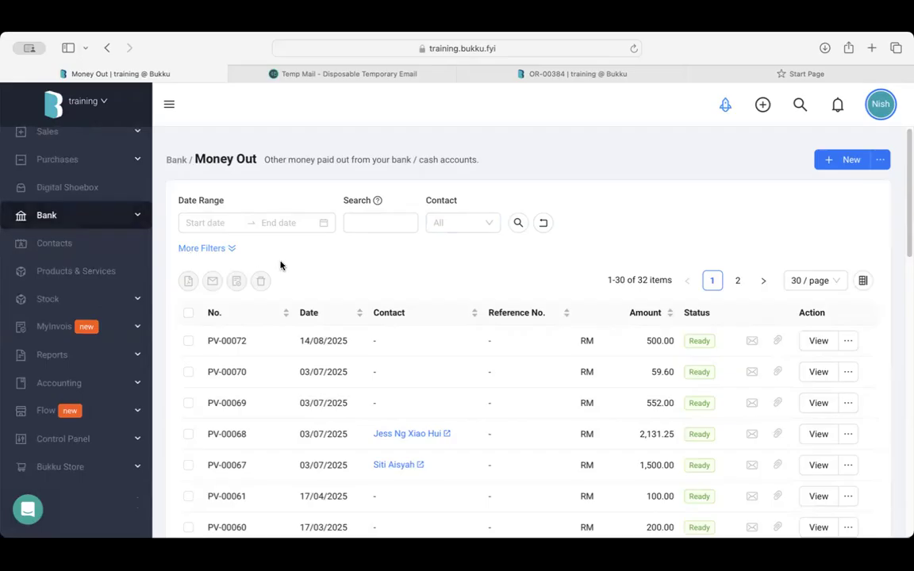
{"action": "scroll", "coordinate": [110, 295], "scroll_direction": "up", "scroll_amount": 2}
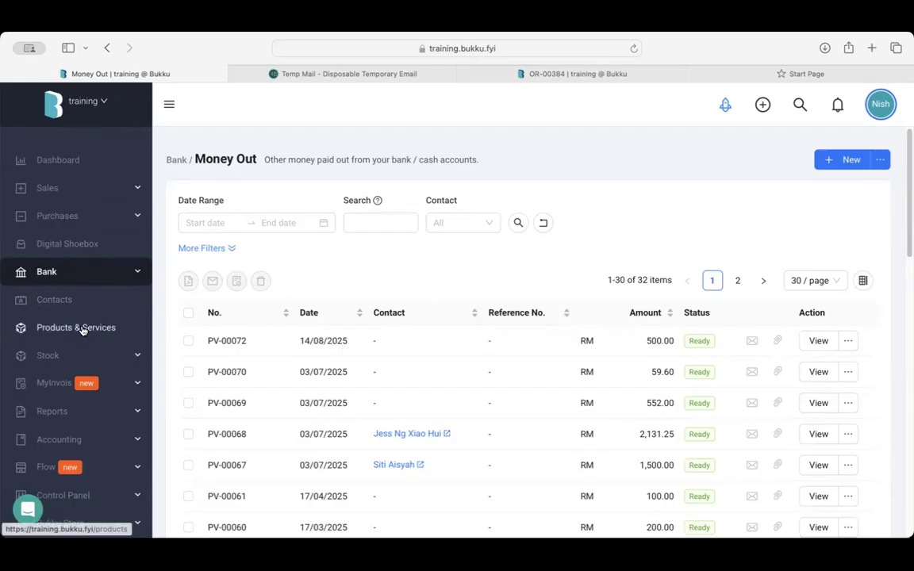
{"action": "scroll", "coordinate": [51, 379], "scroll_direction": "down", "scroll_amount": 2}
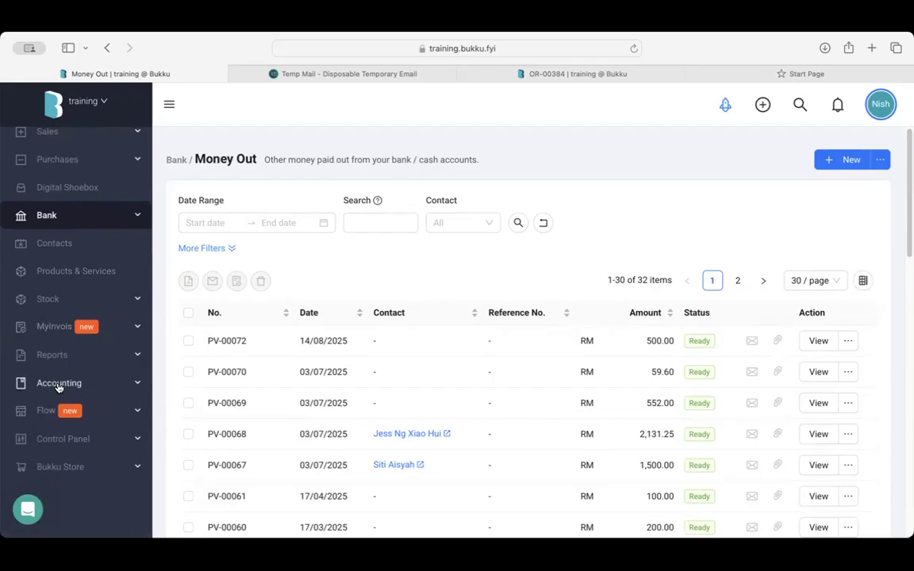
{"action": "left_click", "coordinate": [60, 439]}
{"action": "scroll", "coordinate": [60, 439], "scroll_direction": "down", "scroll_amount": 2}
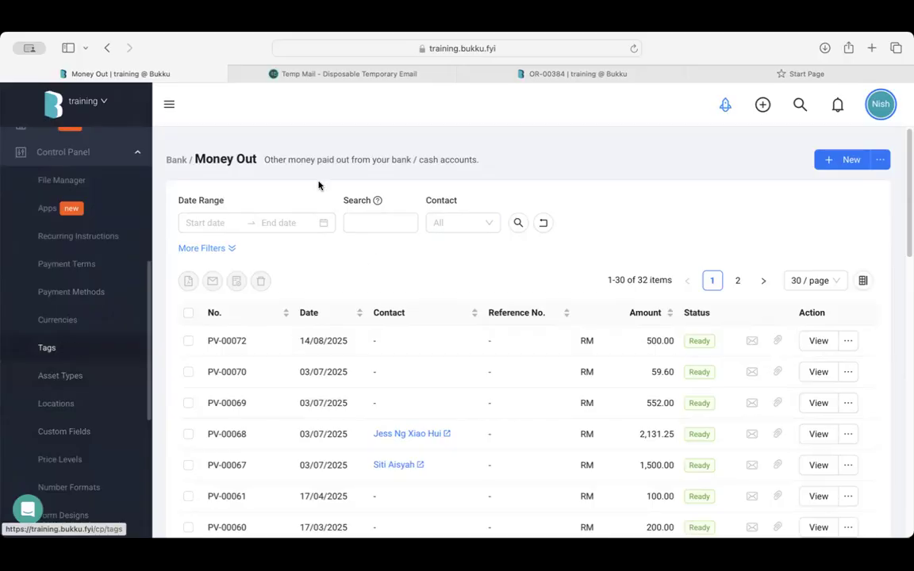
{"action": "scroll", "coordinate": [329, 427], "scroll_direction": "down", "scroll_amount": 5}
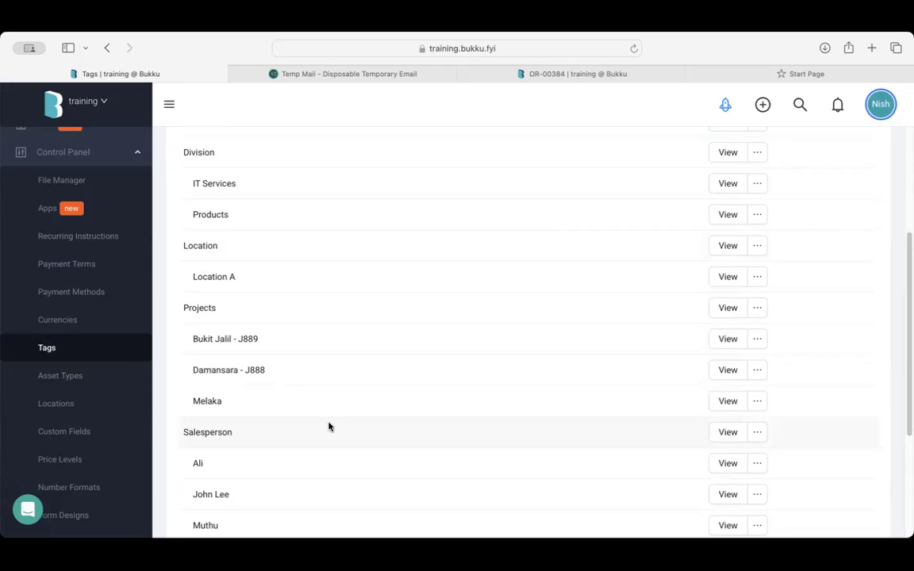
Open the Person In Charge custom field and examine its dropdown options and the documents it is shown in
{"action": "scroll", "coordinate": [328, 427], "scroll_direction": "down", "scroll_amount": 3}
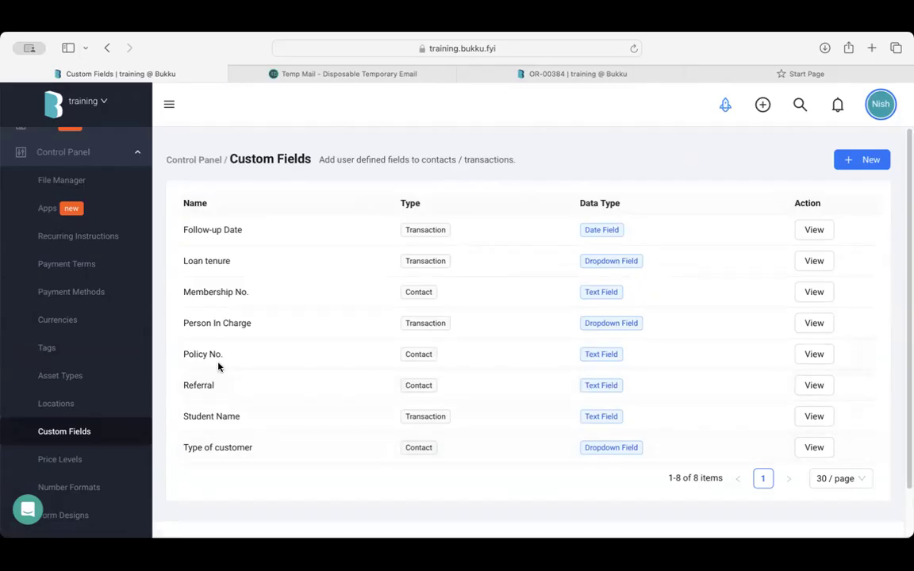
{"action": "left_click", "coordinate": [814, 323]}
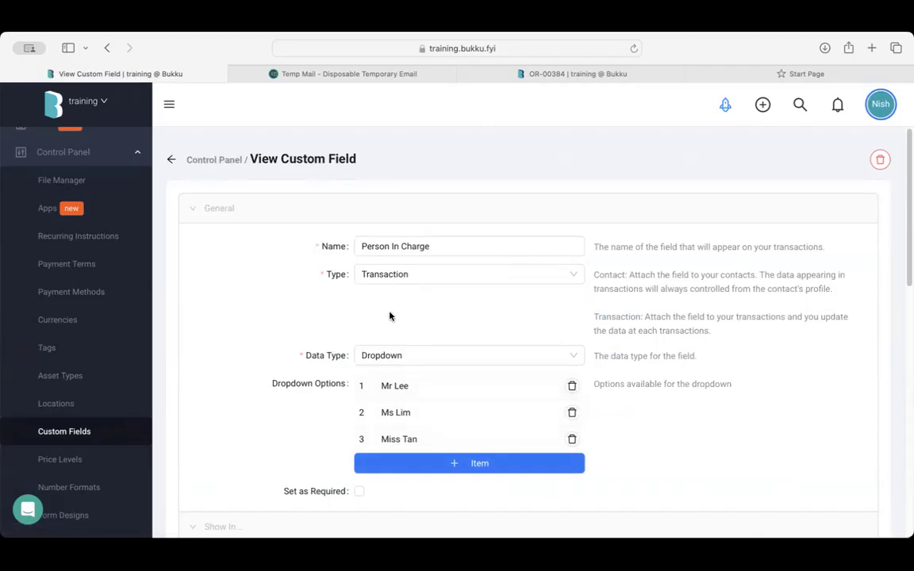
{"action": "scroll", "coordinate": [421, 320], "scroll_direction": "down", "scroll_amount": 5}
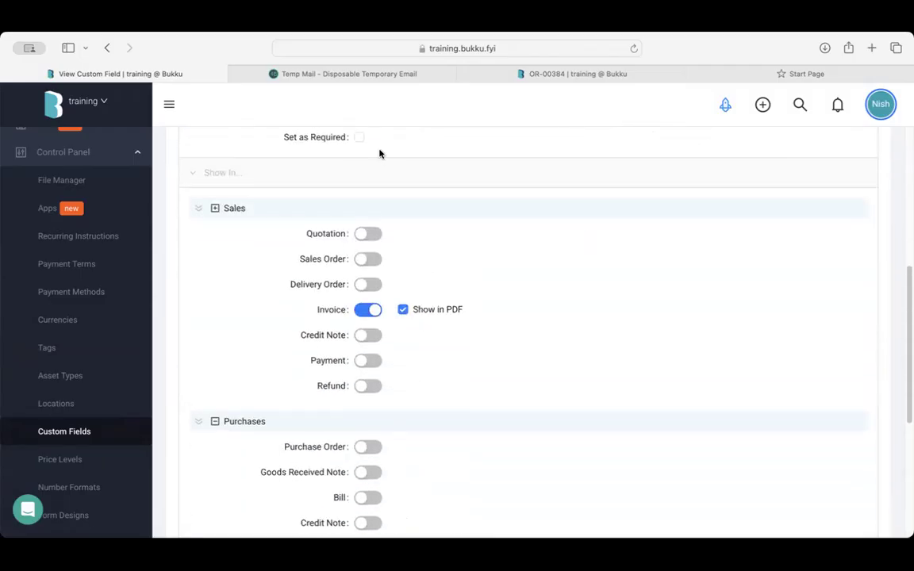
Open the newest invoice from the list of sales invoices
{"action": "scroll", "coordinate": [89, 286], "scroll_direction": "up", "scroll_amount": 5}
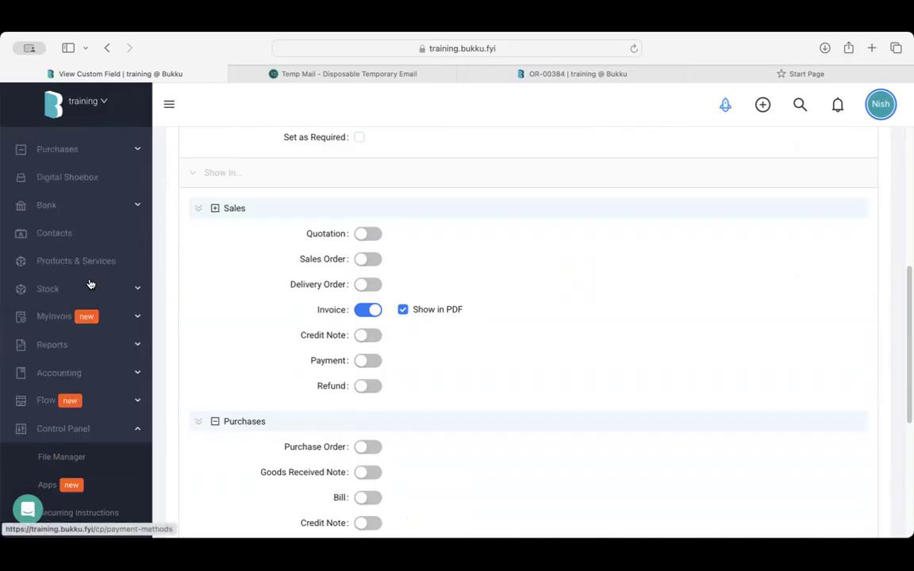
{"action": "left_click", "coordinate": [100, 188]}
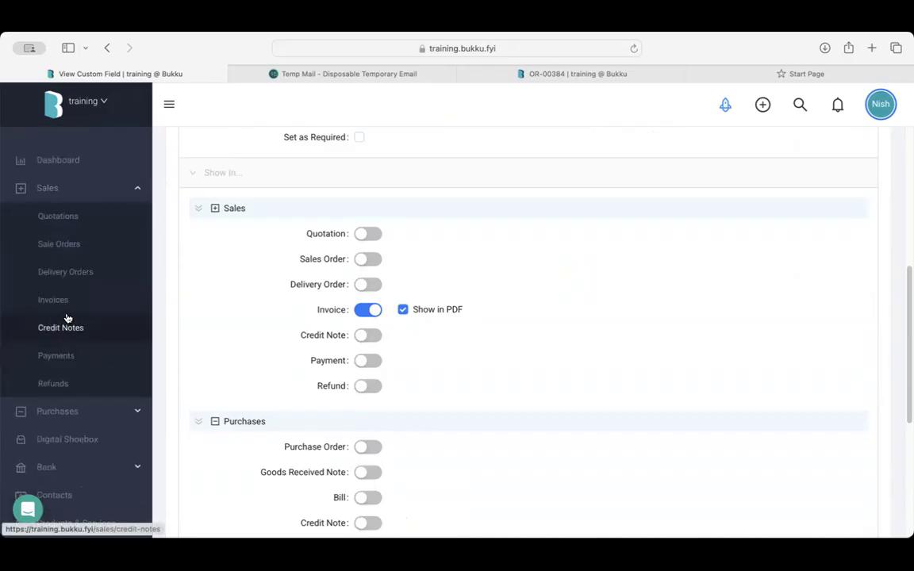
{"action": "left_click", "coordinate": [71, 300]}
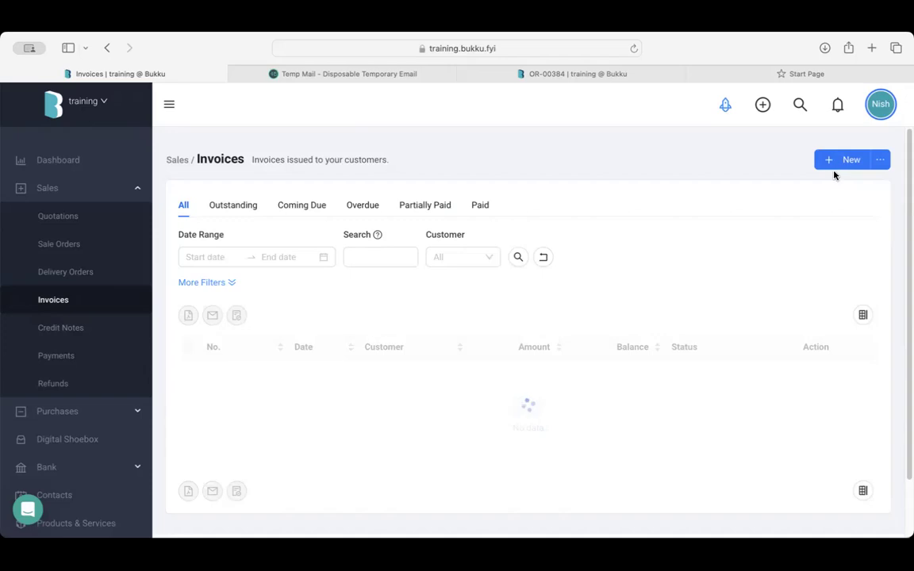
{"action": "left_click", "coordinate": [822, 376]}
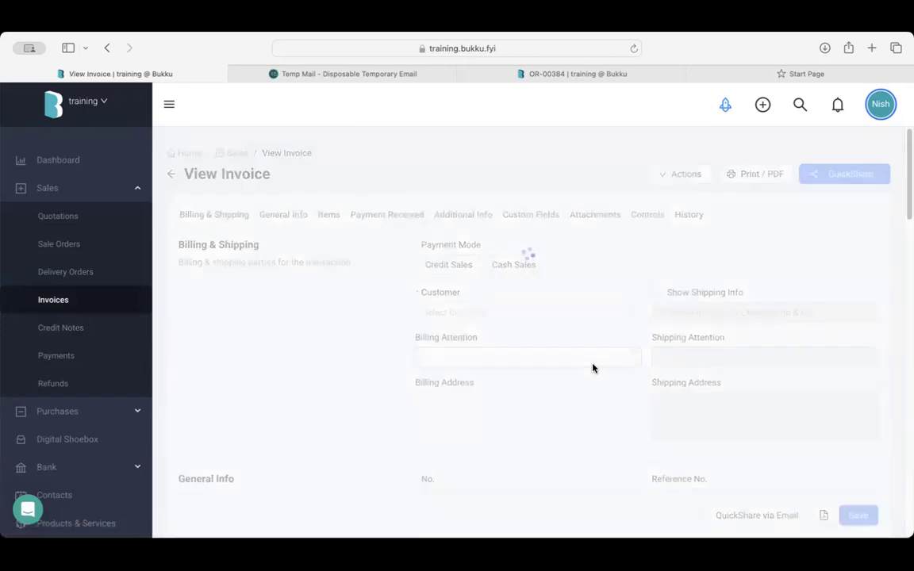
Set the invoice's Person In Charge custom field to the second option and save the invoice
{"action": "scroll", "coordinate": [592, 368], "scroll_direction": "down", "scroll_amount": 10}
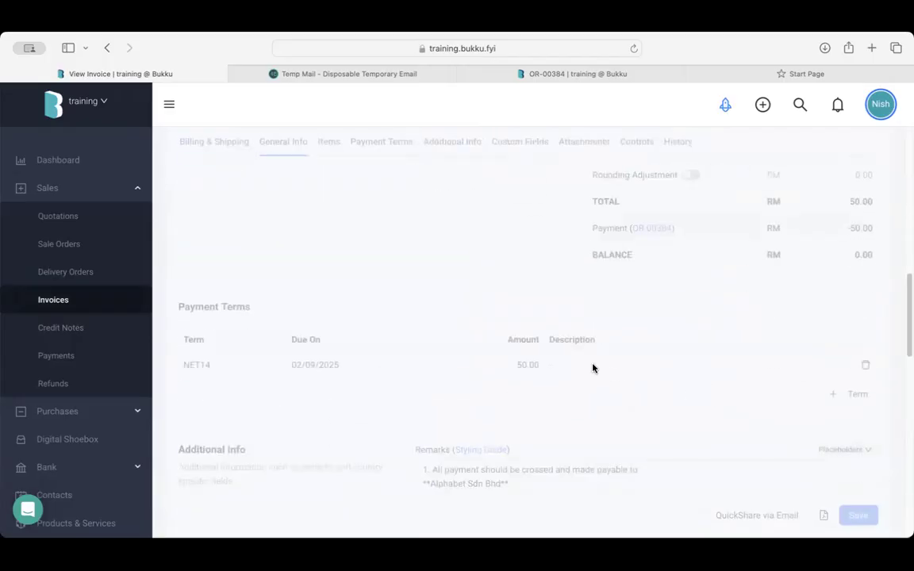
{"action": "scroll", "coordinate": [592, 368], "scroll_direction": "down", "scroll_amount": 5}
{"action": "scroll", "coordinate": [573, 359], "scroll_direction": "up", "scroll_amount": 2}
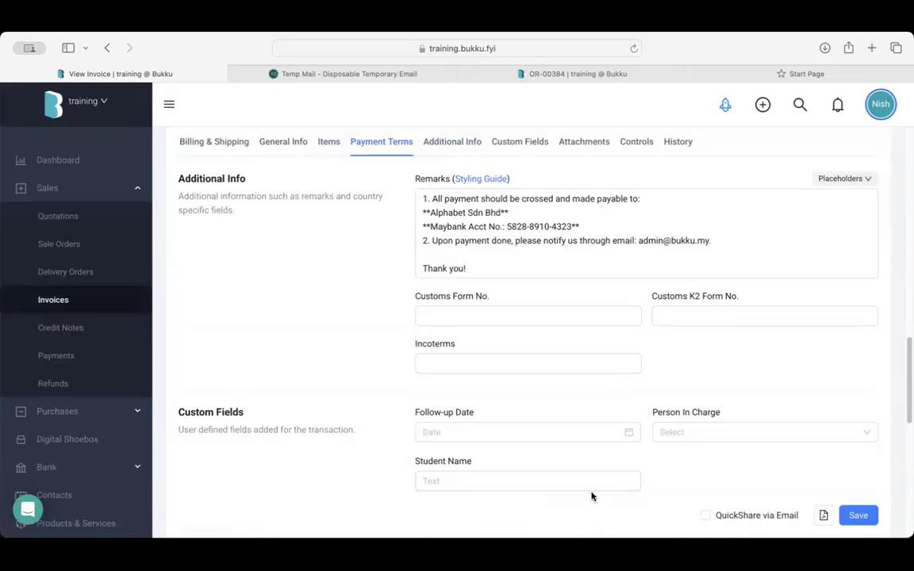
{"action": "left_click", "coordinate": [680, 430]}
{"action": "scroll", "coordinate": [674, 429], "scroll_direction": "down", "scroll_amount": 2}
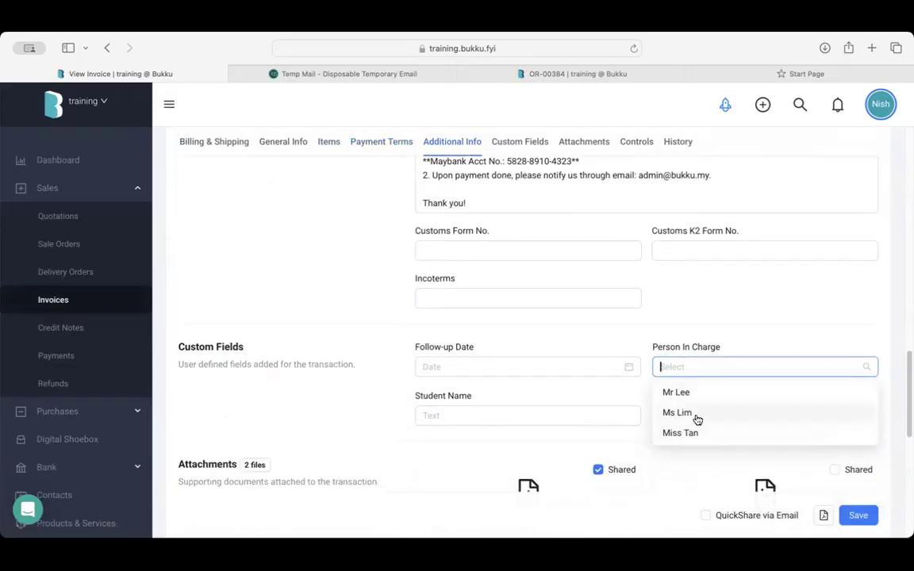
{"action": "left_click", "coordinate": [697, 416]}
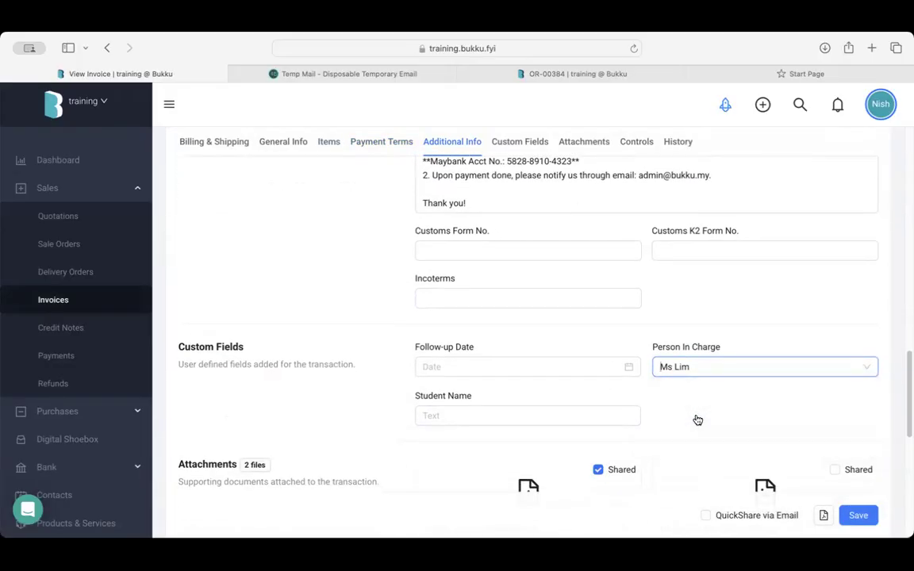
{"action": "left_click", "coordinate": [858, 517]}
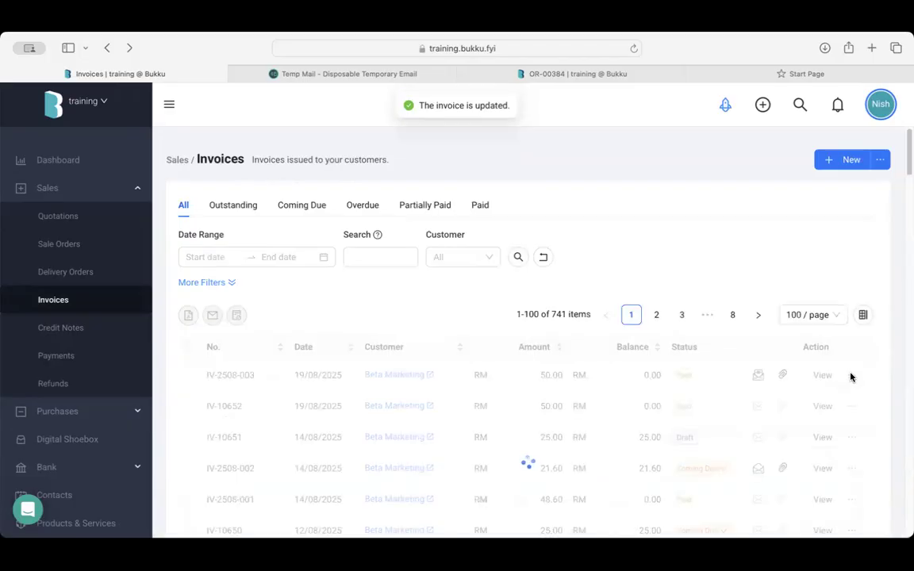
Generate the updated invoice's PDF with My Form Design (Default) and check the Person In Charge line in its header
{"action": "left_click", "coordinate": [857, 377]}
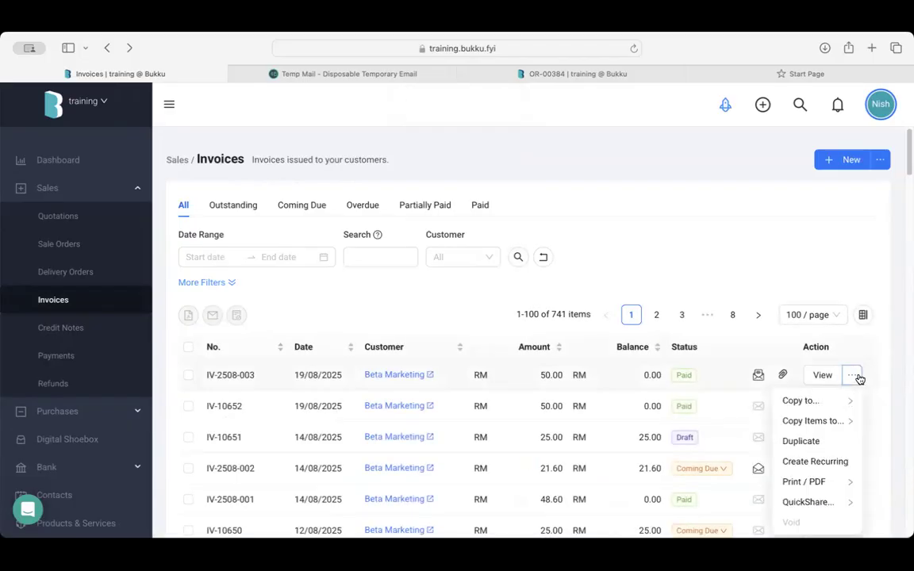
{"action": "mouse_move", "coordinate": [805, 481]}
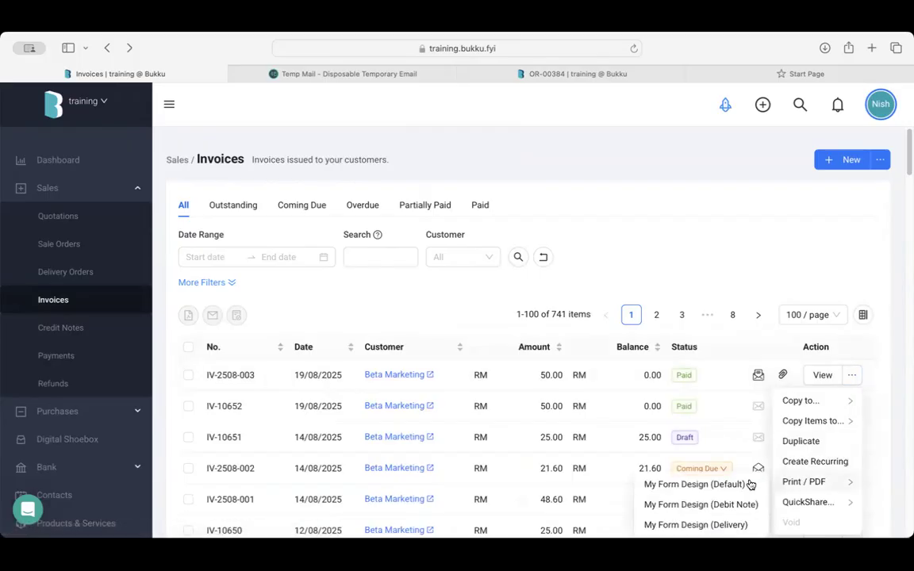
{"action": "left_click", "coordinate": [752, 484]}
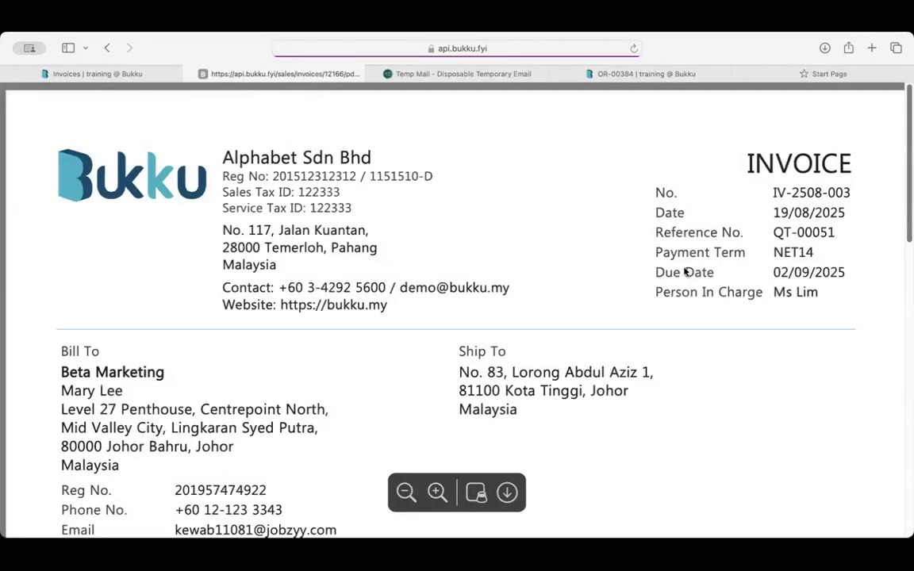
{"action": "scroll", "coordinate": [686, 271], "scroll_direction": "down", "scroll_amount": 3}
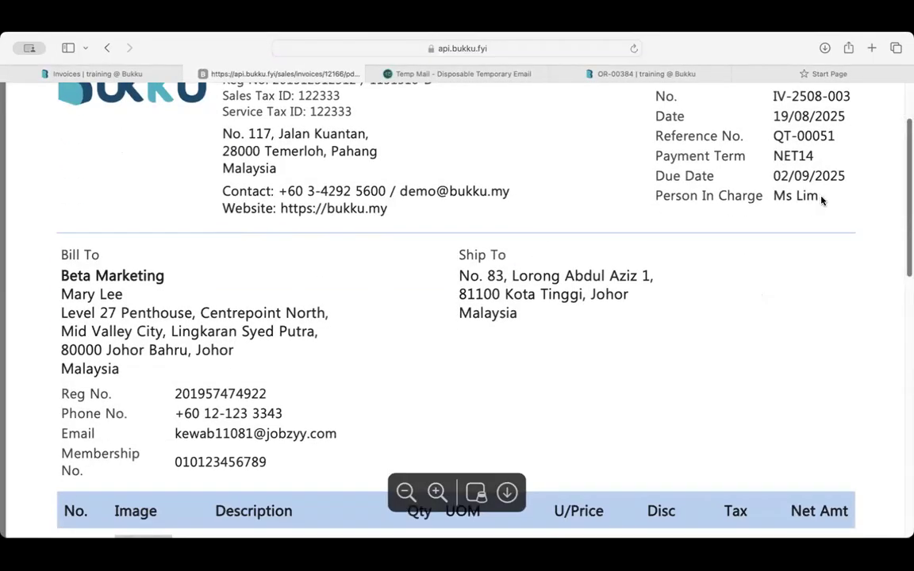
Check the Person In Charge line in the invoice PDF's header and close the PDF
{"action": "left_click_drag", "start_coordinate": [822, 200], "coordinate": [647, 200]}
{"action": "left_click", "coordinate": [679, 200]}
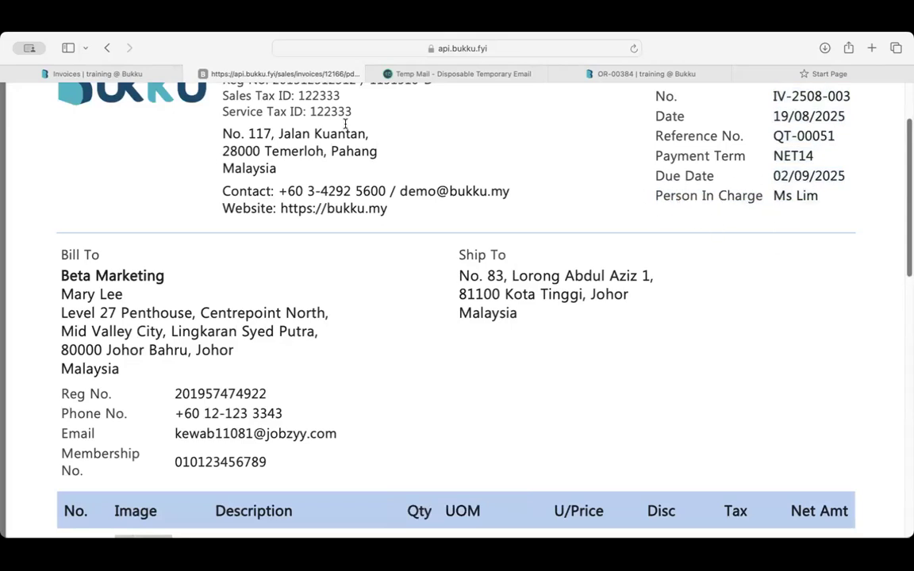
{"action": "left_click", "coordinate": [190, 74]}
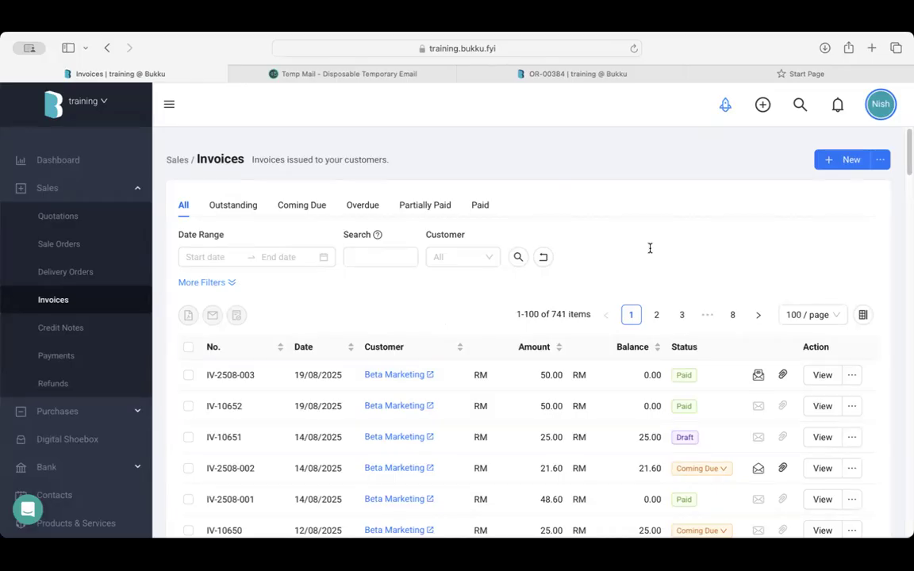
Start a new sales invoice without restoring the autosaved one, with payment mode Cash Sales and customer Cash Sales
{"action": "left_click", "coordinate": [843, 160]}
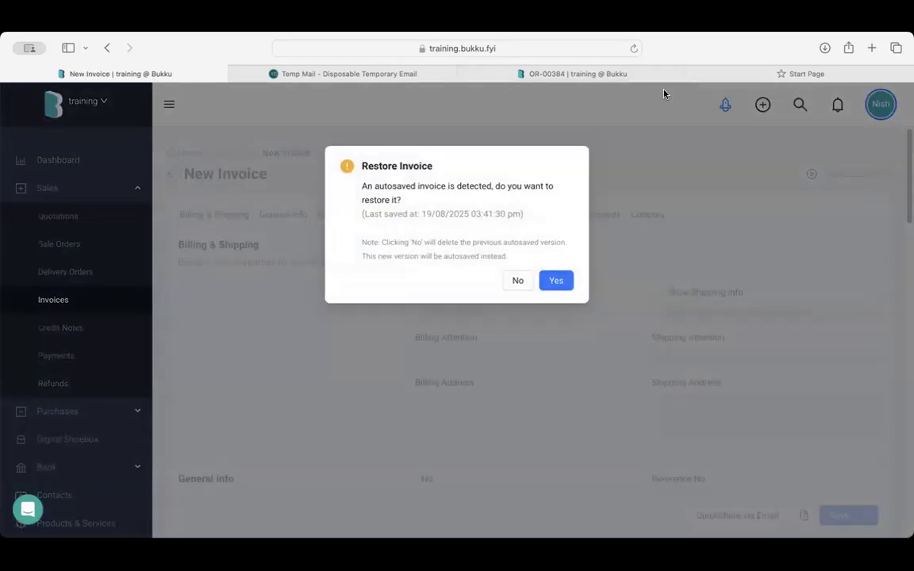
{"action": "left_click", "coordinate": [517, 283]}
{"action": "left_click", "coordinate": [511, 266]}
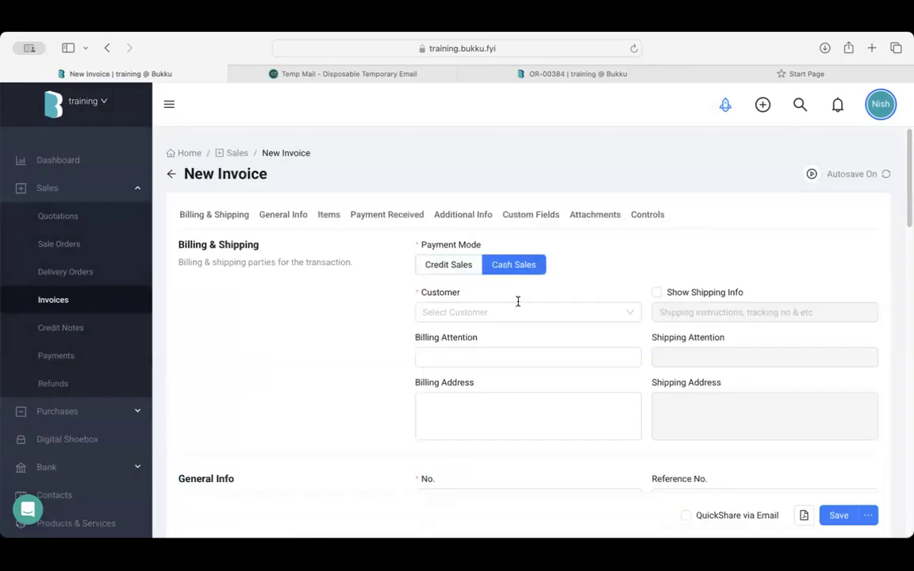
{"action": "left_click", "coordinate": [454, 312]}
{"action": "type", "text": "cash"}
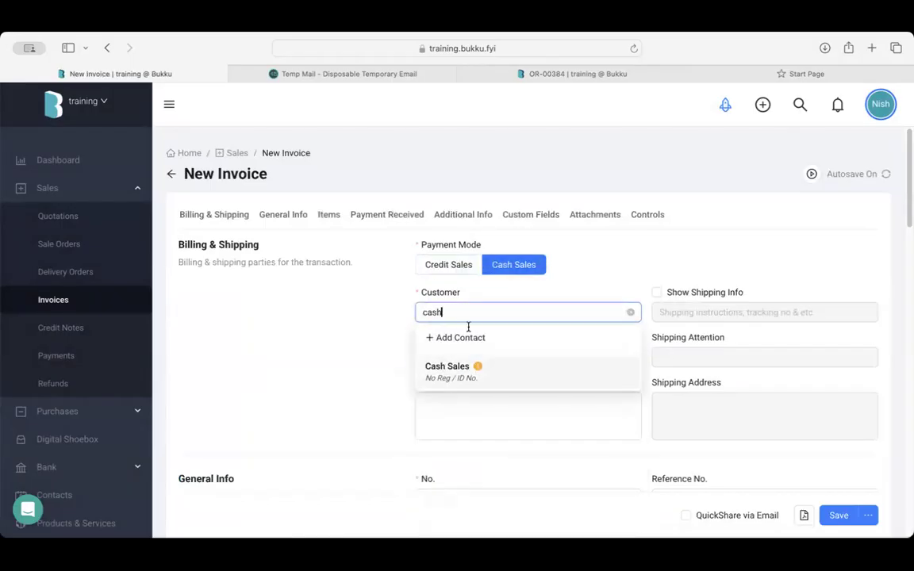
{"action": "left_click", "coordinate": [471, 384]}
Add an item line described as "Sales for August 19" with a unit price of 1000 and no product selected
{"action": "scroll", "coordinate": [292, 372], "scroll_direction": "down", "scroll_amount": 10}
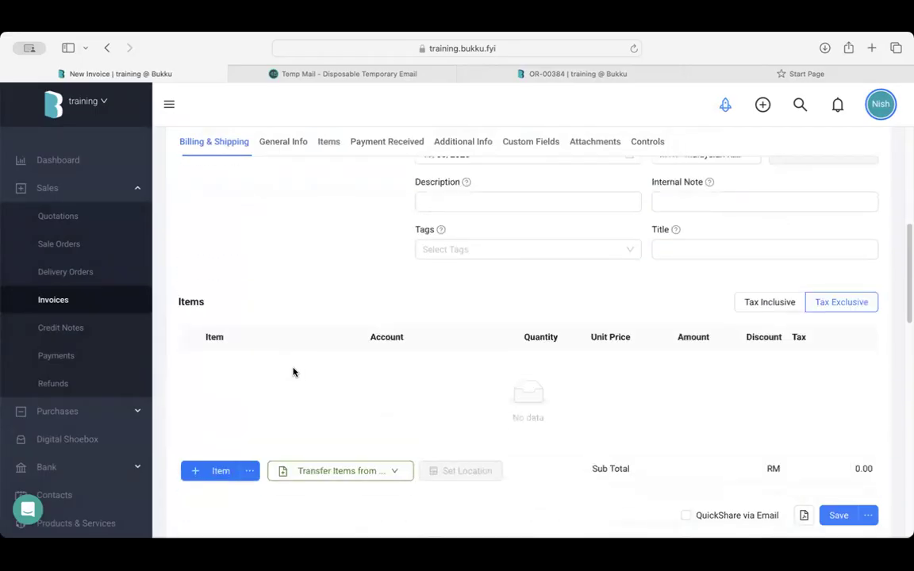
{"action": "left_click", "coordinate": [214, 470]}
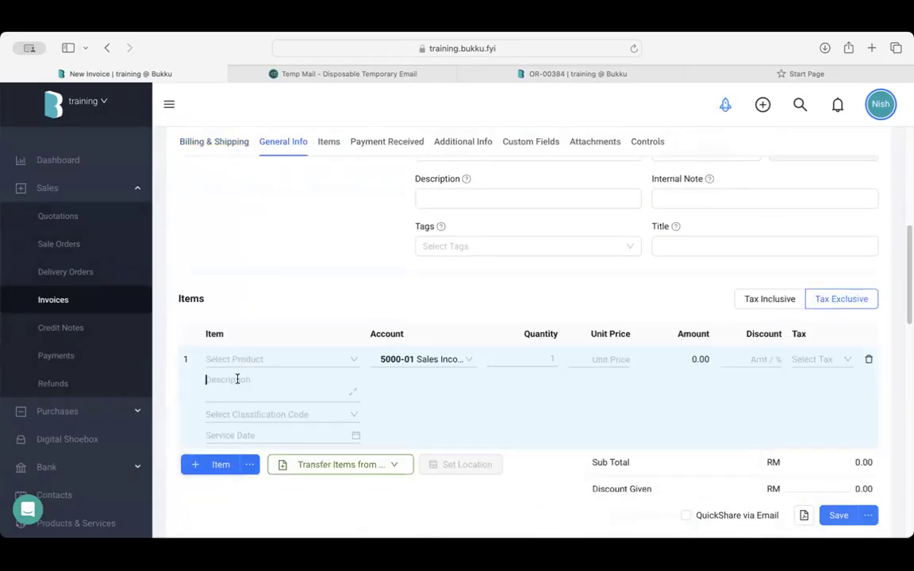
{"action": "type", "text": "Sales for August 19"}
{"action": "left_click", "coordinate": [338, 243]}
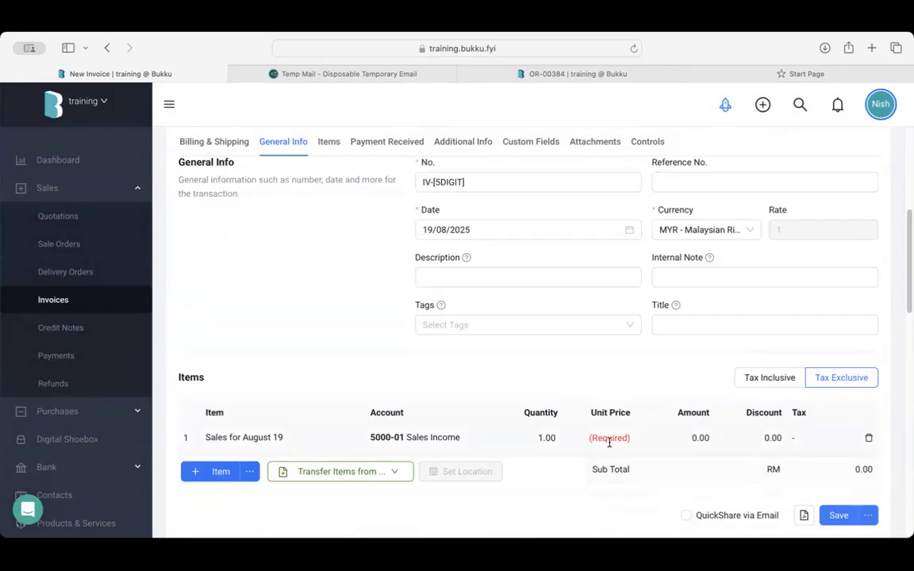
{"action": "left_click", "coordinate": [609, 438]}
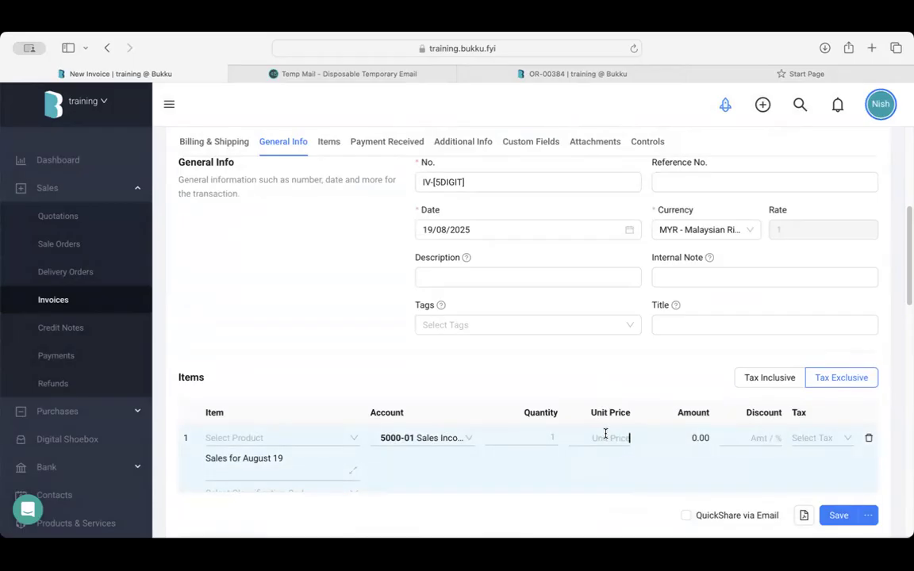
{"action": "type", "text": "1000"}
{"action": "scroll", "coordinate": [284, 452], "scroll_direction": "down", "scroll_amount": 1}
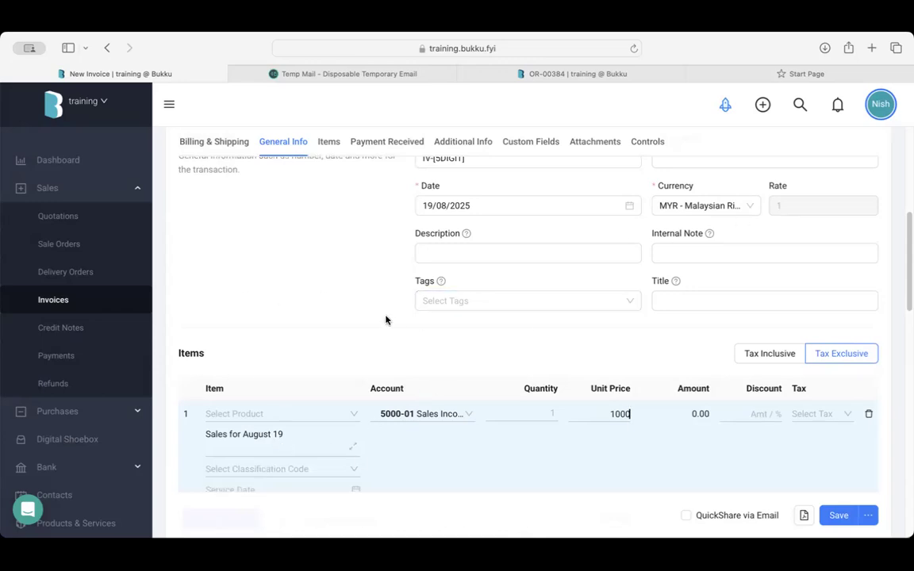
{"action": "scroll", "coordinate": [330, 357], "scroll_direction": "down", "scroll_amount": 2}
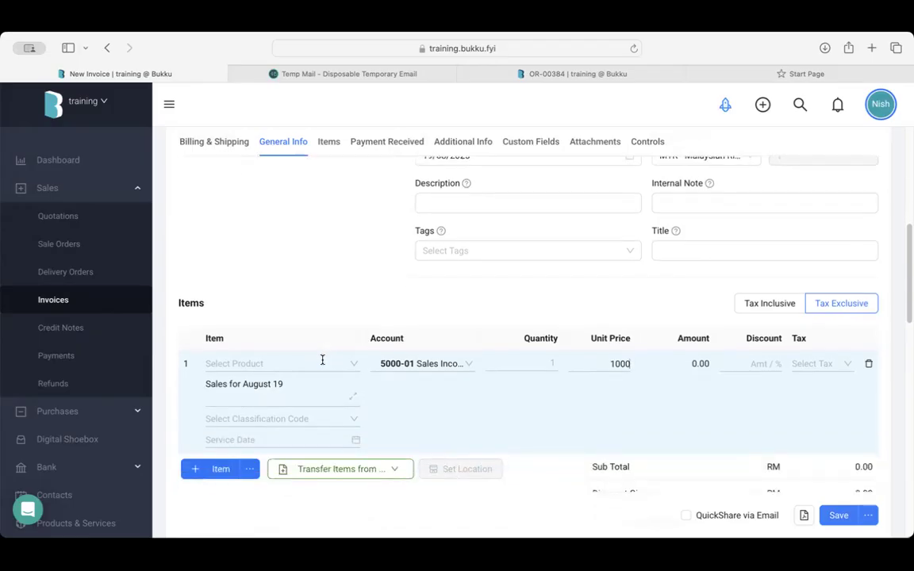
{"action": "left_click", "coordinate": [322, 361]}
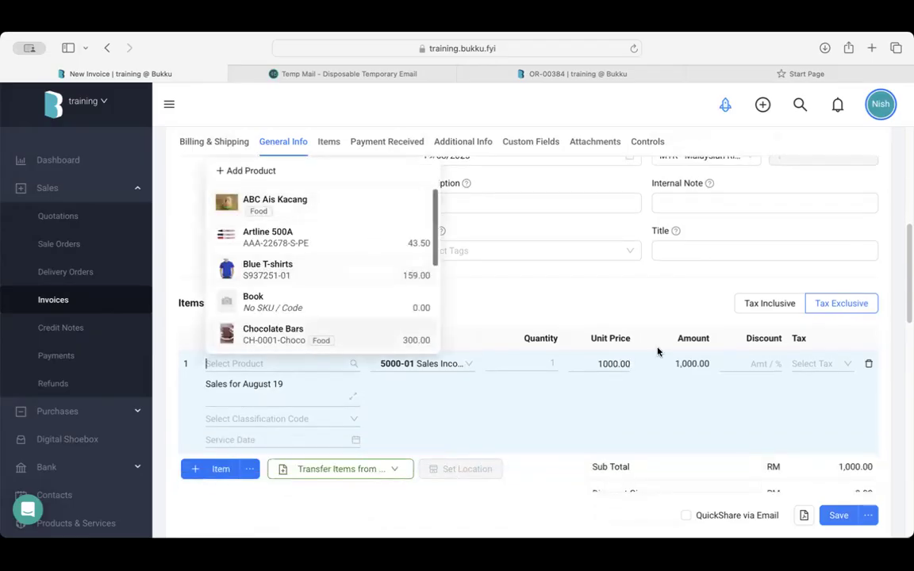
{"action": "left_click", "coordinate": [535, 316]}
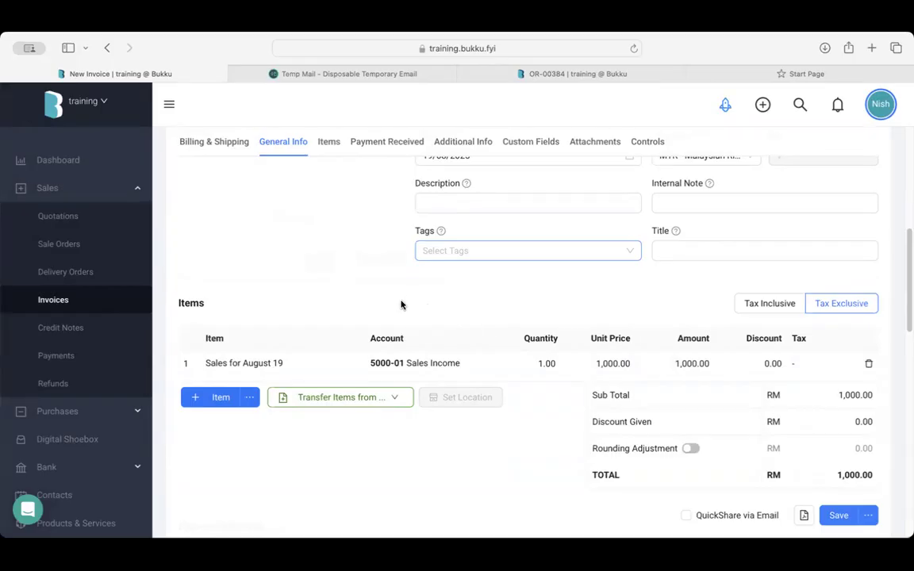
Leave the cash sales invoice unsaved, start another new invoice and decline restoring the autosaved version
{"action": "scroll", "coordinate": [75, 331], "scroll_direction": "down", "scroll_amount": 5}
{"action": "scroll", "coordinate": [64, 350], "scroll_direction": "up", "scroll_amount": 5}
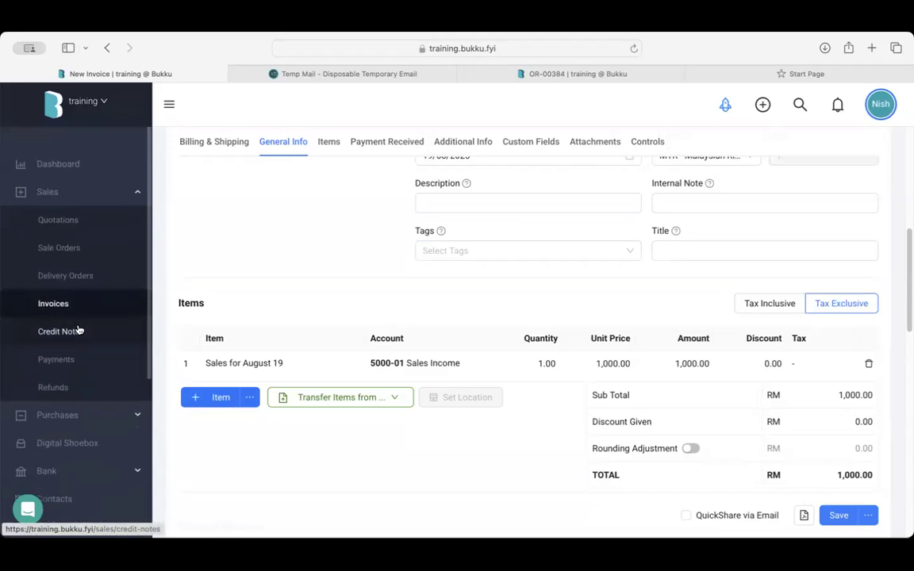
{"action": "left_click", "coordinate": [85, 301]}
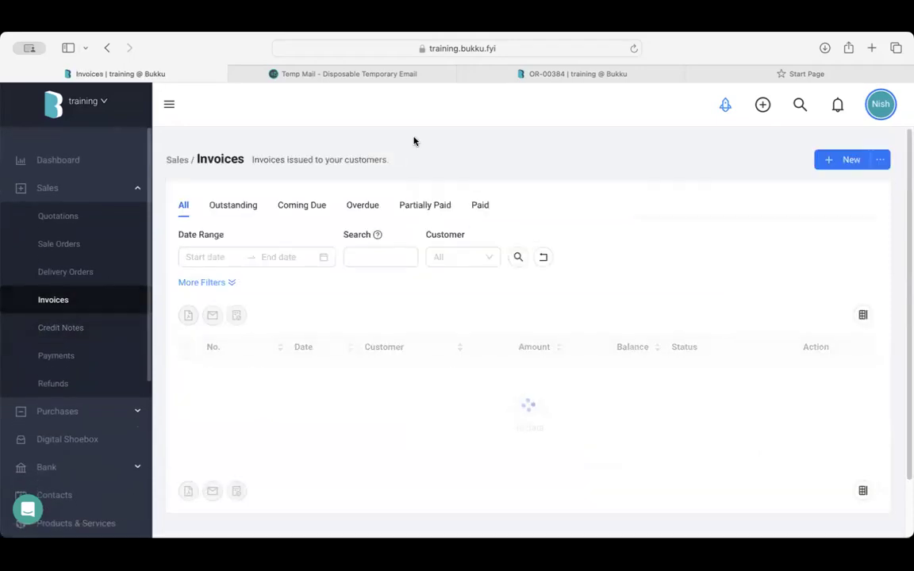
{"action": "left_click", "coordinate": [844, 163]}
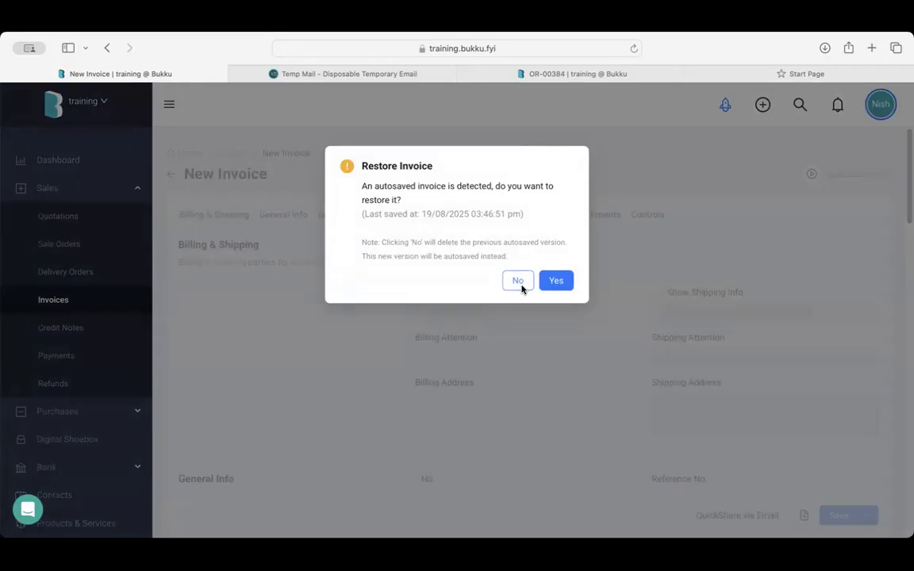
{"action": "left_click", "coordinate": [519, 282]}
Examine the blank invoice form's sections, including custom fields, attachments and status controls, and its save options
{"action": "scroll", "coordinate": [665, 364], "scroll_direction": "down", "scroll_amount": 5}
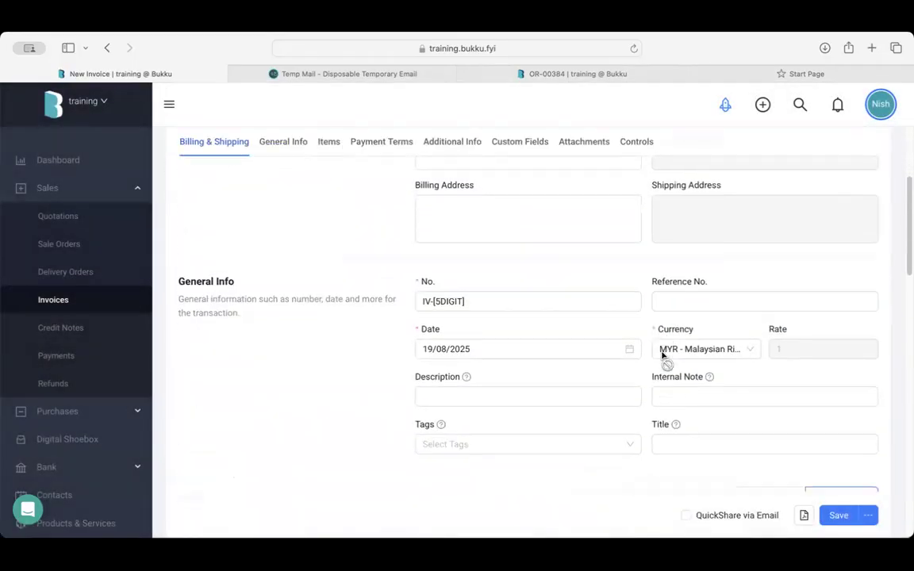
{"action": "scroll", "coordinate": [663, 361], "scroll_direction": "down", "scroll_amount": 15}
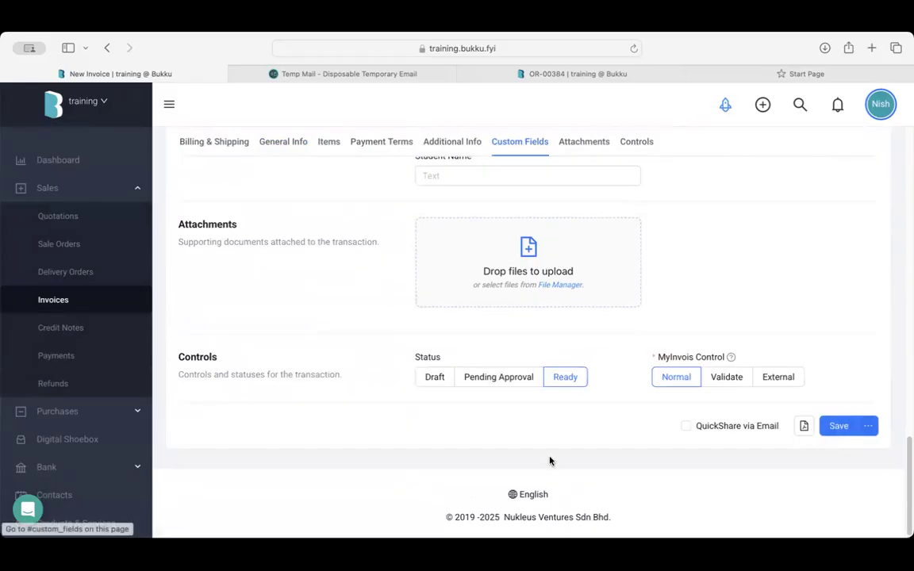
{"action": "scroll", "coordinate": [514, 390], "scroll_direction": "up", "scroll_amount": 20}
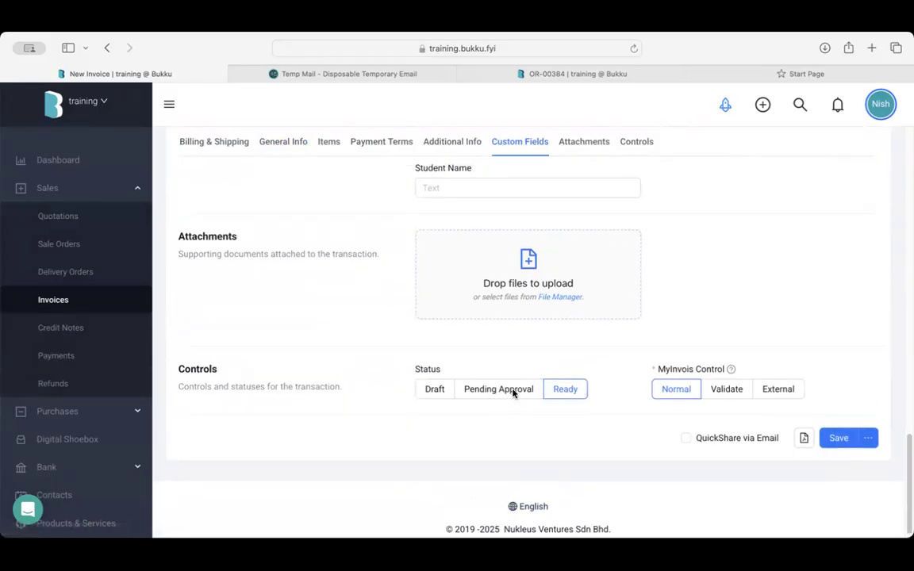
{"action": "scroll", "coordinate": [513, 394], "scroll_direction": "down", "scroll_amount": 10}
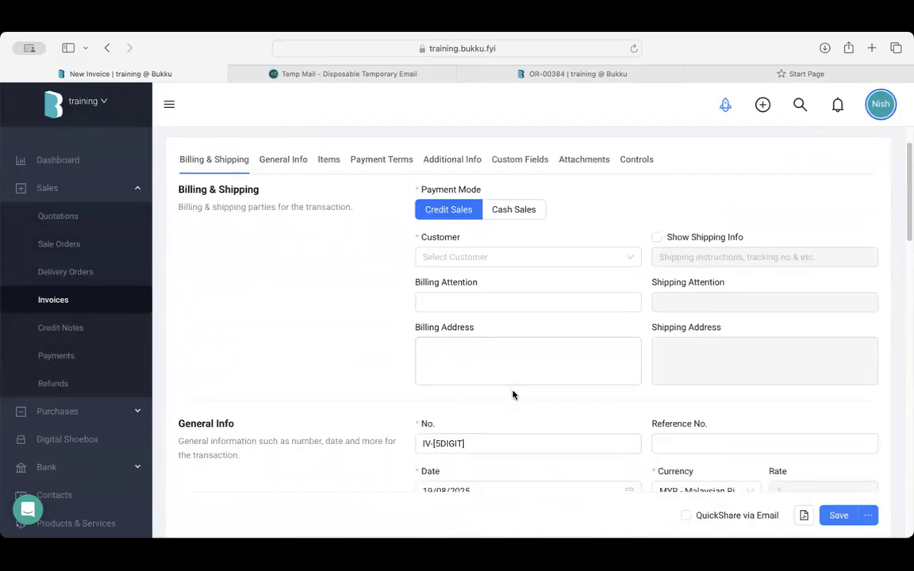
{"action": "scroll", "coordinate": [513, 395], "scroll_direction": "down", "scroll_amount": 4}
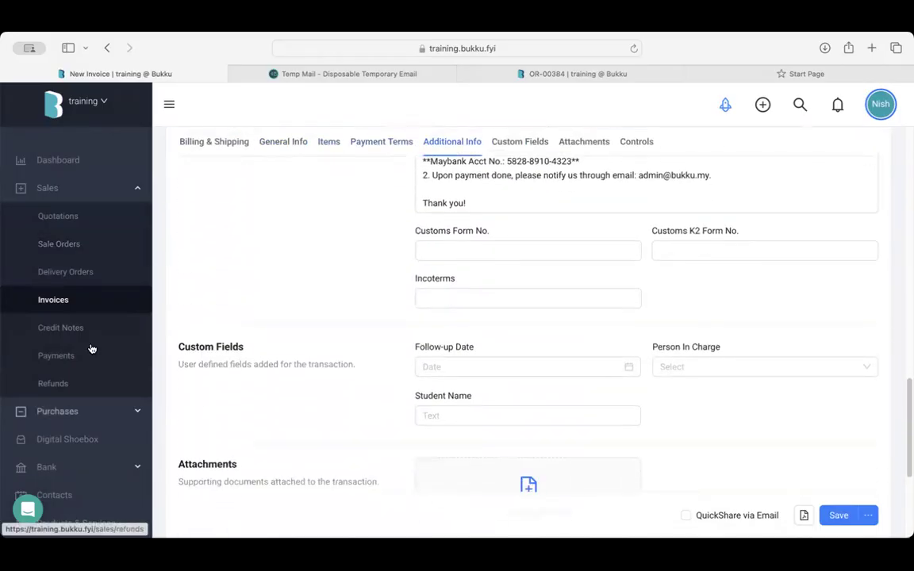
{"action": "scroll", "coordinate": [623, 340], "scroll_direction": "down", "scroll_amount": 5}
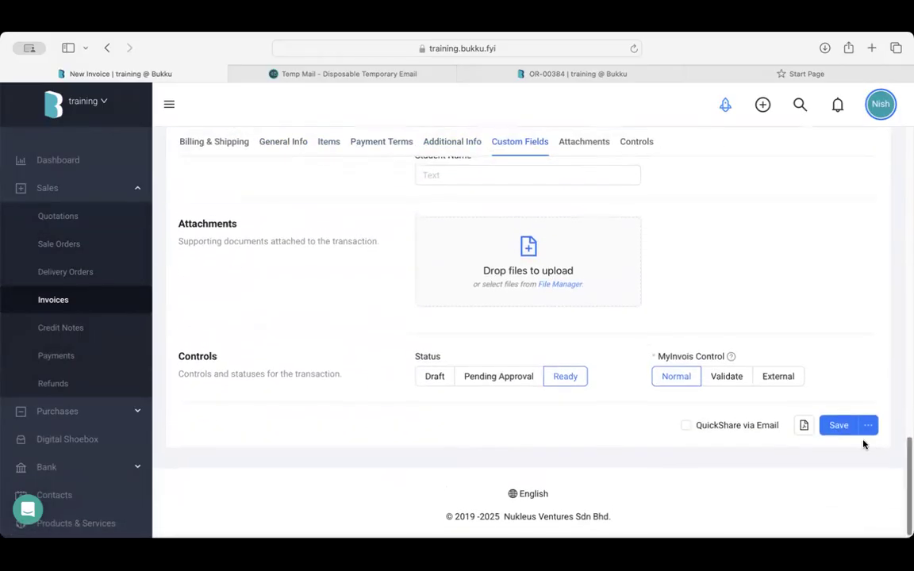
{"action": "left_click", "coordinate": [869, 427]}
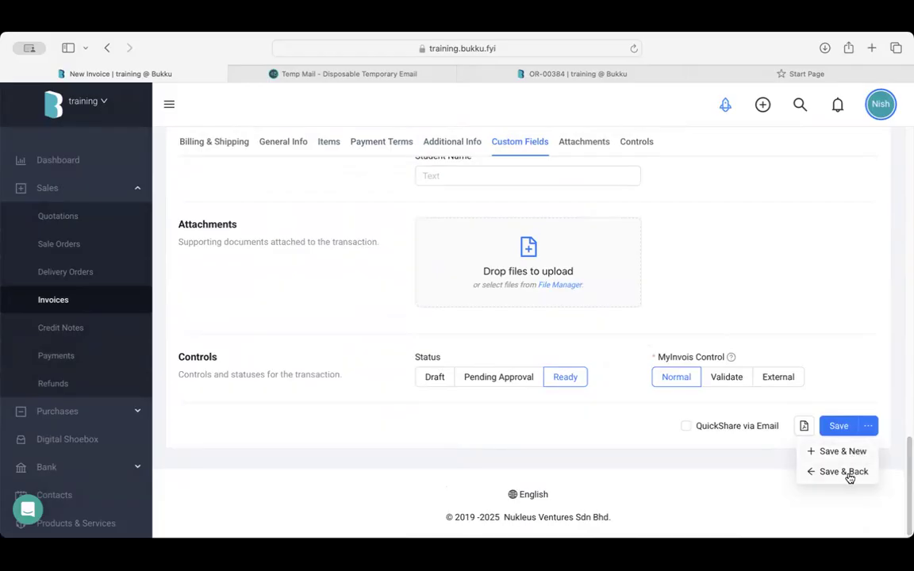
{"action": "left_click", "coordinate": [838, 428]}
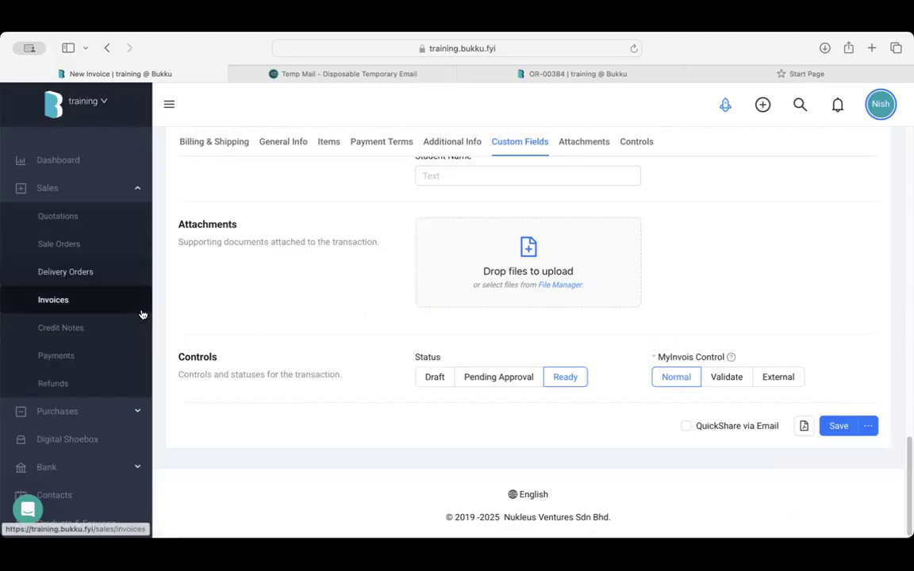
Add an item line to the new invoice with the description "Service ABC"
{"action": "scroll", "coordinate": [357, 287], "scroll_direction": "up", "scroll_amount": 15}
{"action": "scroll", "coordinate": [355, 287], "scroll_direction": "down", "scroll_amount": 2}
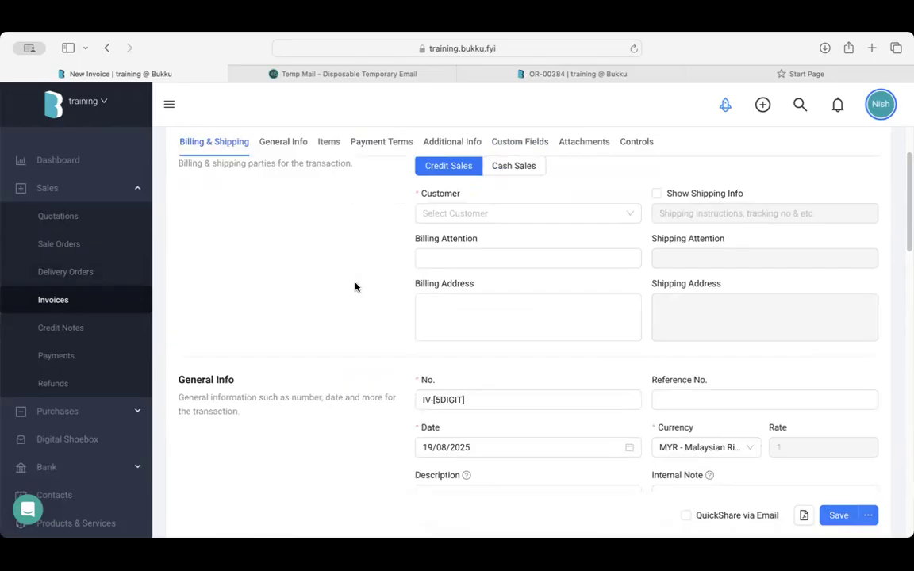
{"action": "scroll", "coordinate": [355, 287], "scroll_direction": "down", "scroll_amount": 4}
{"action": "scroll", "coordinate": [356, 288], "scroll_direction": "down", "scroll_amount": 1}
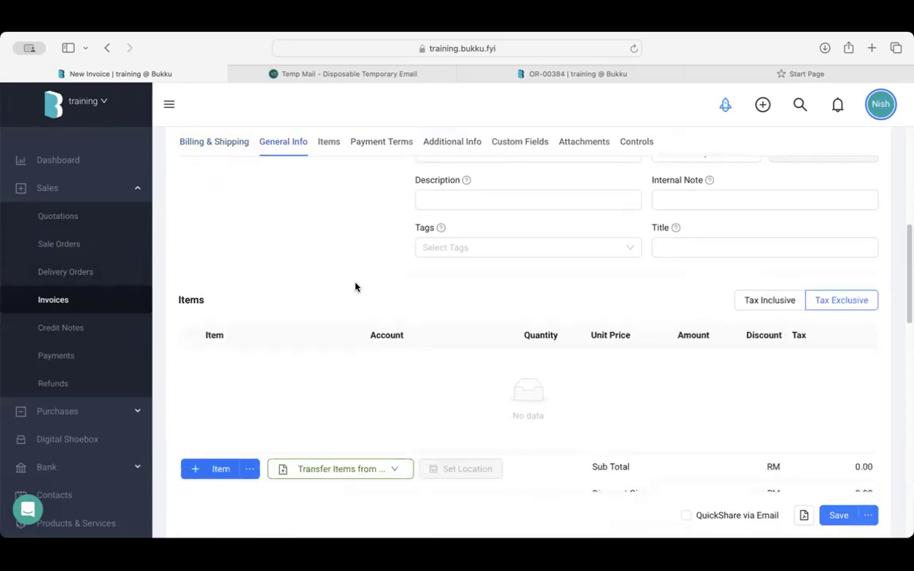
{"action": "left_click", "coordinate": [205, 471]}
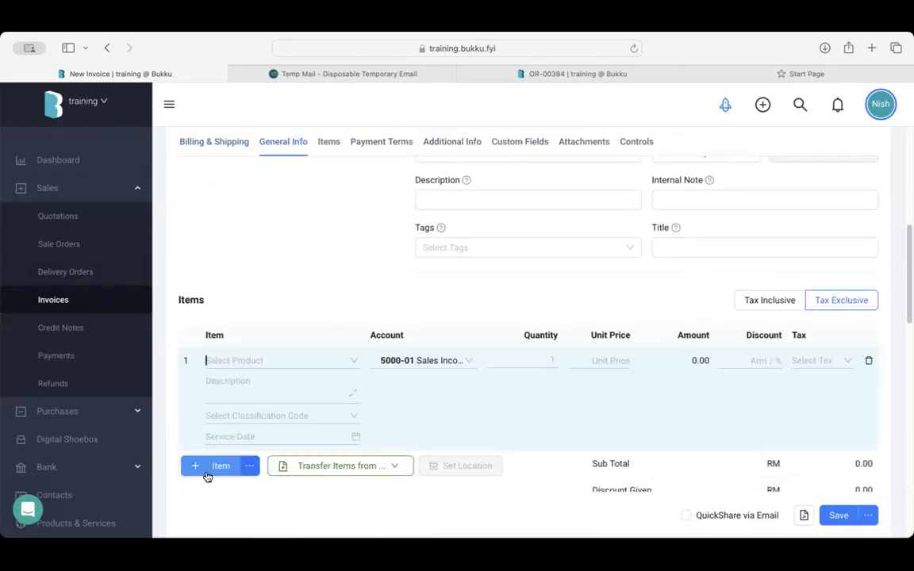
{"action": "left_click", "coordinate": [221, 380]}
{"action": "type", "text": "Servic"}
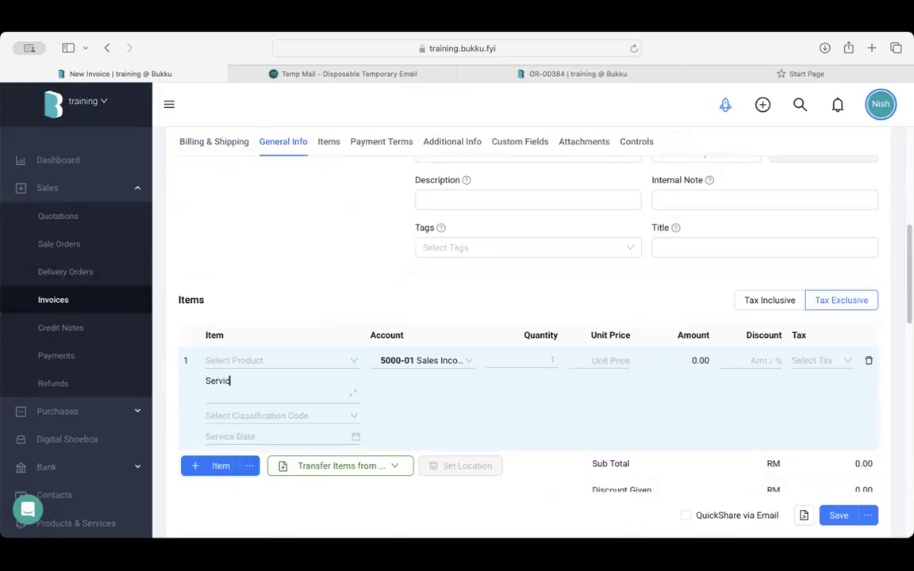
{"action": "type", "text": "e ABC"}
{"action": "left_click", "coordinate": [320, 272]}
Browse the products available for the Service ABC line and leave the product unselected
{"action": "left_click", "coordinate": [293, 363]}
{"action": "scroll", "coordinate": [331, 261], "scroll_direction": "down", "scroll_amount": 1}
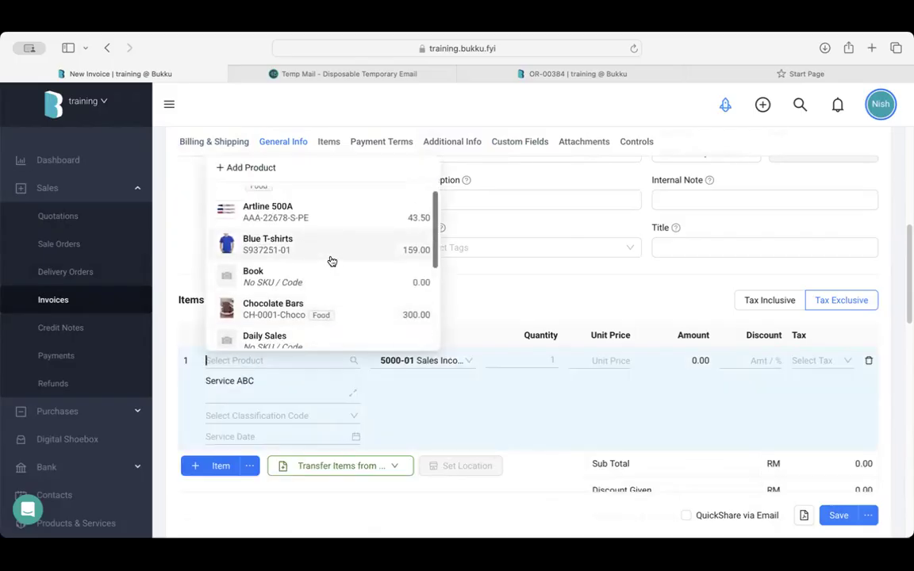
{"action": "scroll", "coordinate": [331, 261], "scroll_direction": "up", "scroll_amount": 1}
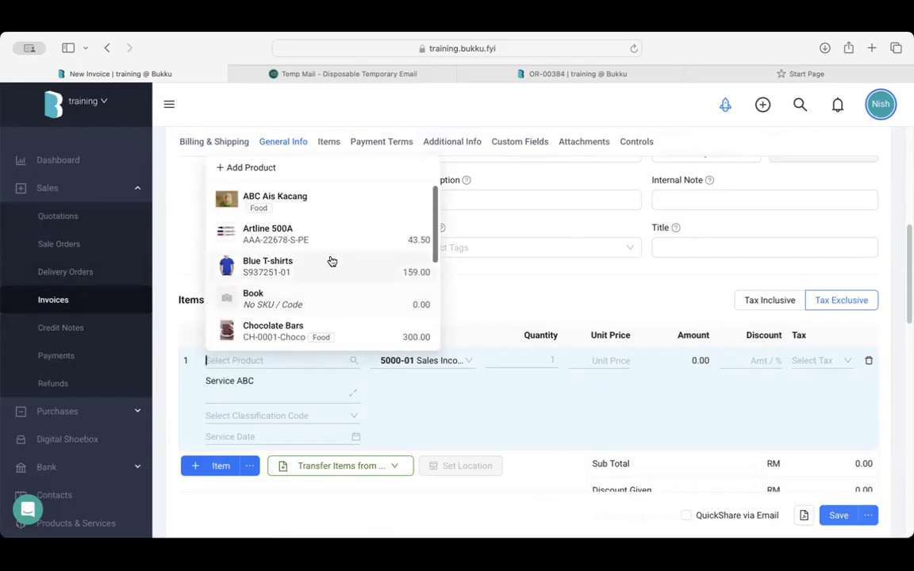
{"action": "scroll", "coordinate": [331, 263], "scroll_direction": "down", "scroll_amount": 2}
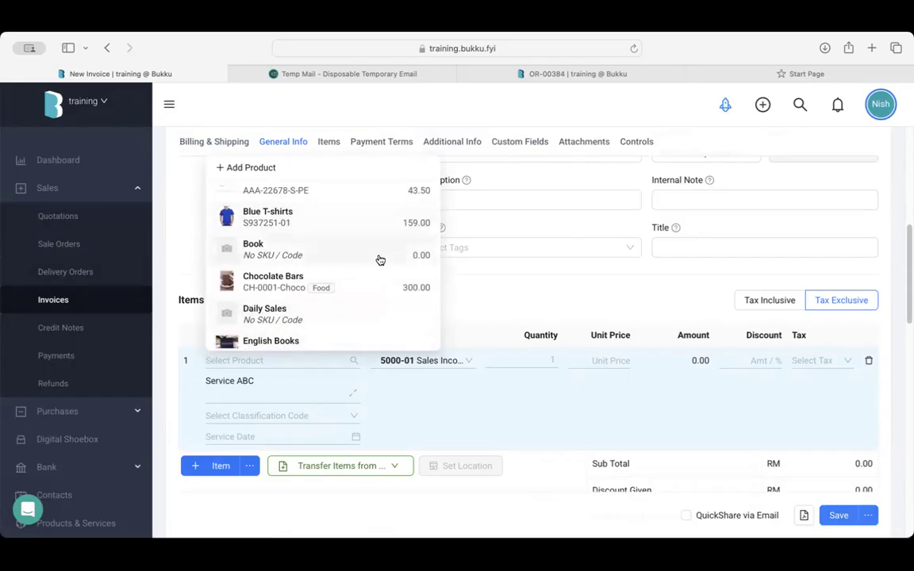
{"action": "scroll", "coordinate": [314, 260], "scroll_direction": "down", "scroll_amount": 3}
{"action": "scroll", "coordinate": [314, 261], "scroll_direction": "up", "scroll_amount": 5}
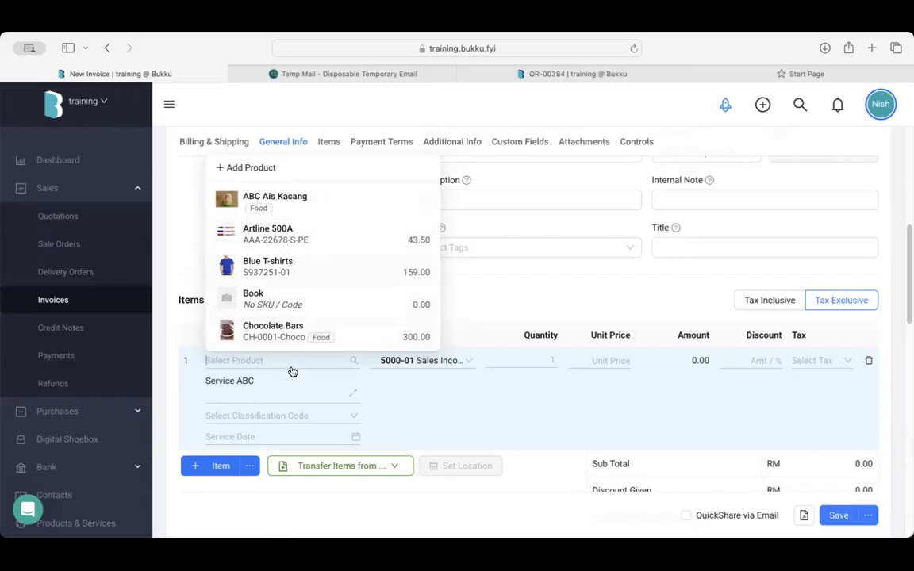
{"action": "scroll", "coordinate": [293, 373], "scroll_direction": "up", "scroll_amount": 1}
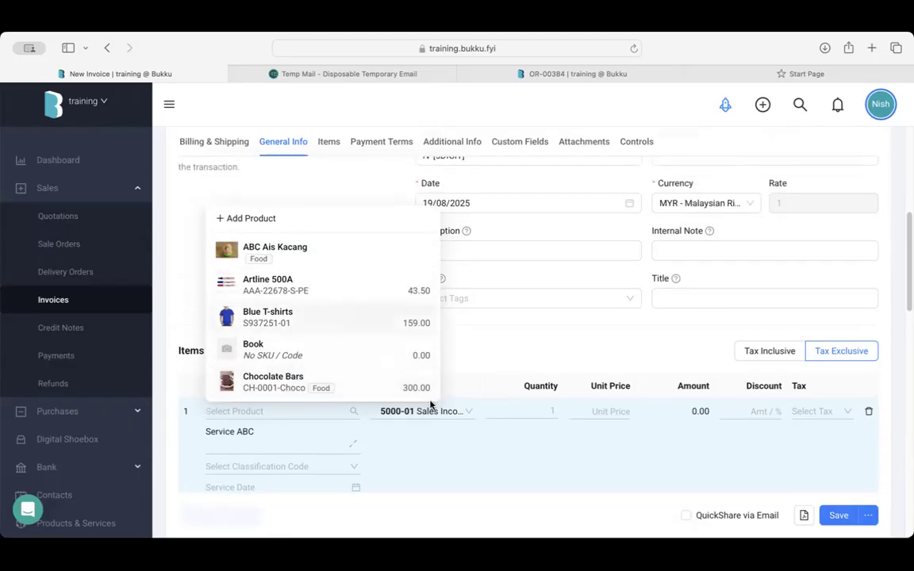
{"action": "left_click", "coordinate": [265, 435]}
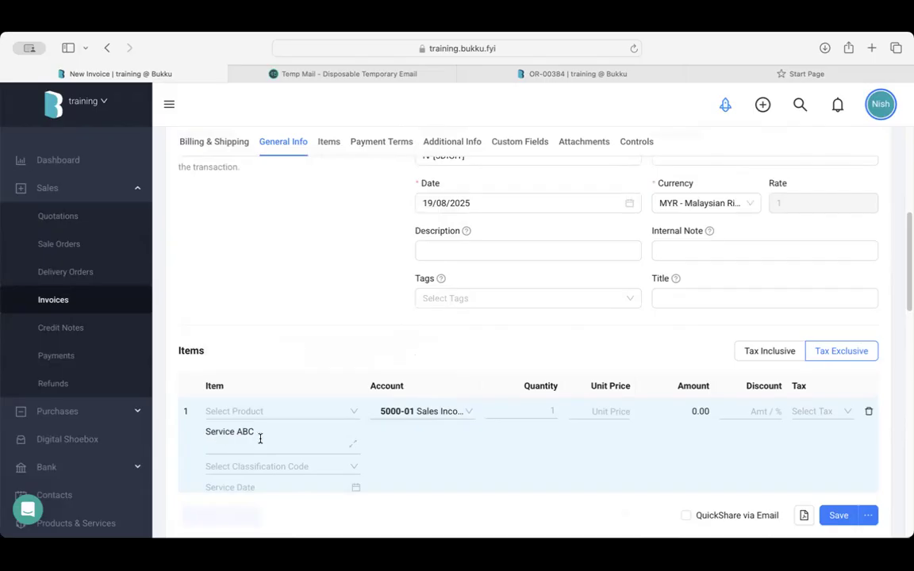
{"action": "left_click", "coordinate": [401, 358]}
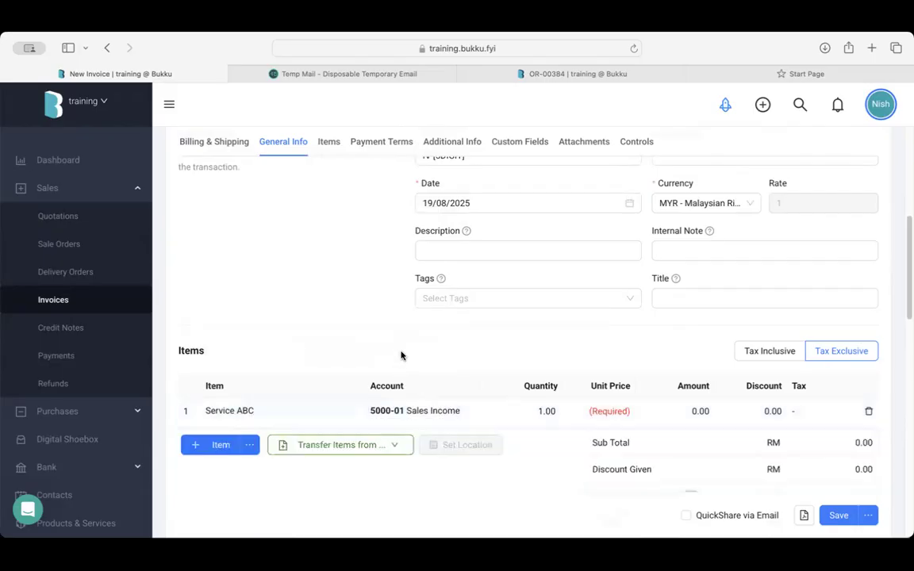
Leave the Service ABC invoice unsaved and open the company's Users list from the Control Panel
{"action": "scroll", "coordinate": [512, 384], "scroll_direction": "down", "scroll_amount": 2}
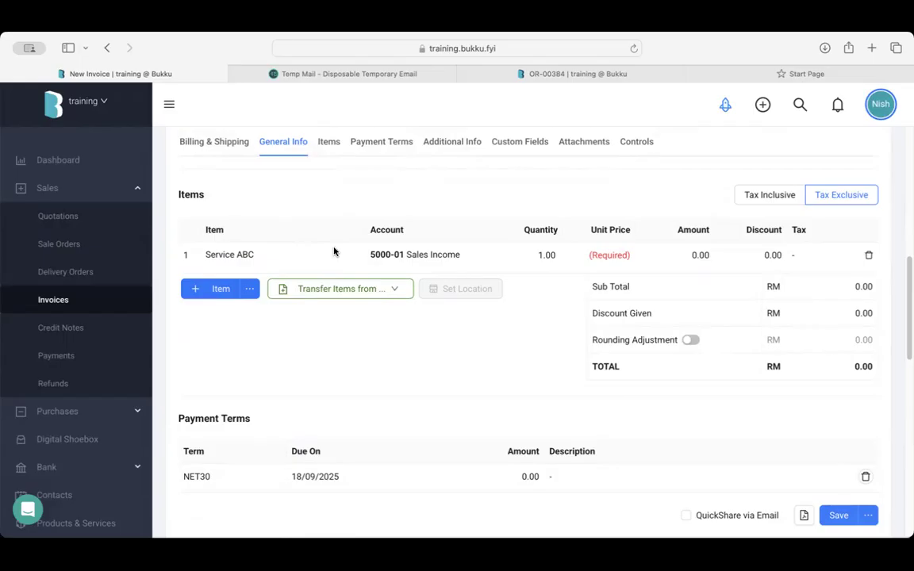
{"action": "left_click", "coordinate": [129, 188]}
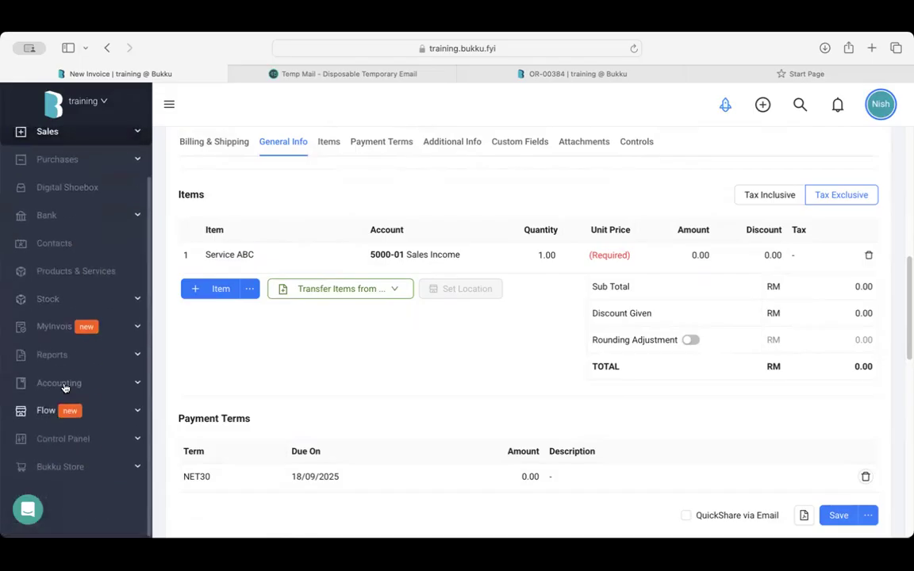
{"action": "left_click", "coordinate": [65, 386]}
{"action": "scroll", "coordinate": [65, 388], "scroll_direction": "down", "scroll_amount": 3}
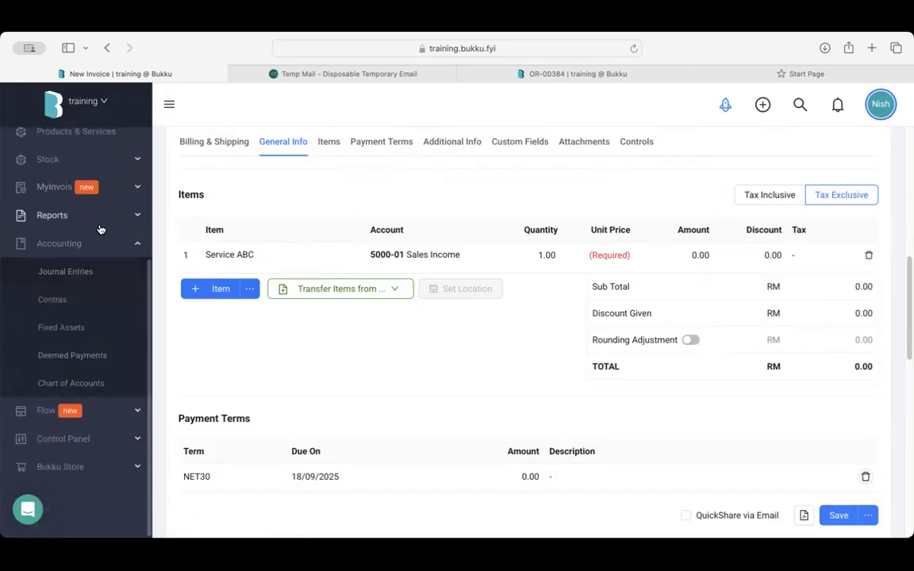
{"action": "left_click", "coordinate": [83, 437]}
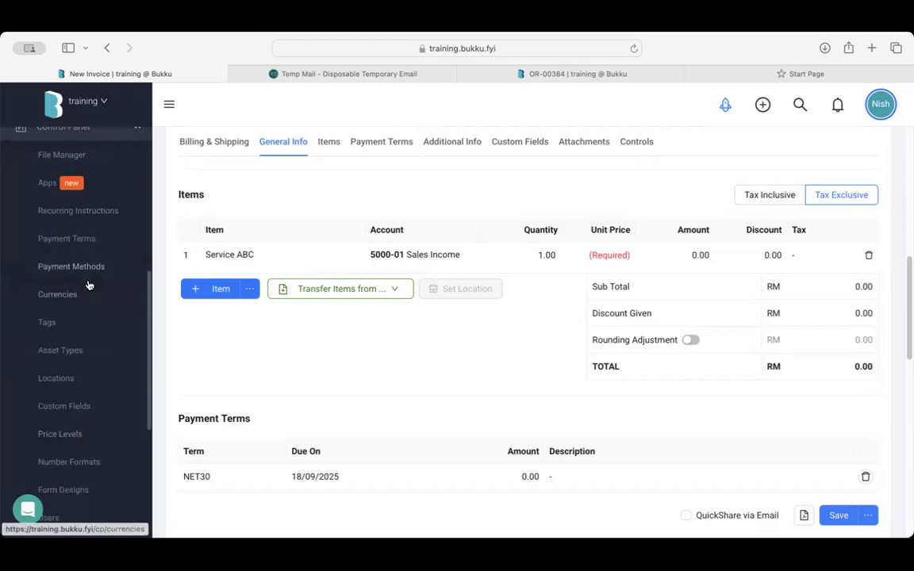
{"action": "scroll", "coordinate": [67, 382], "scroll_direction": "down", "scroll_amount": 3}
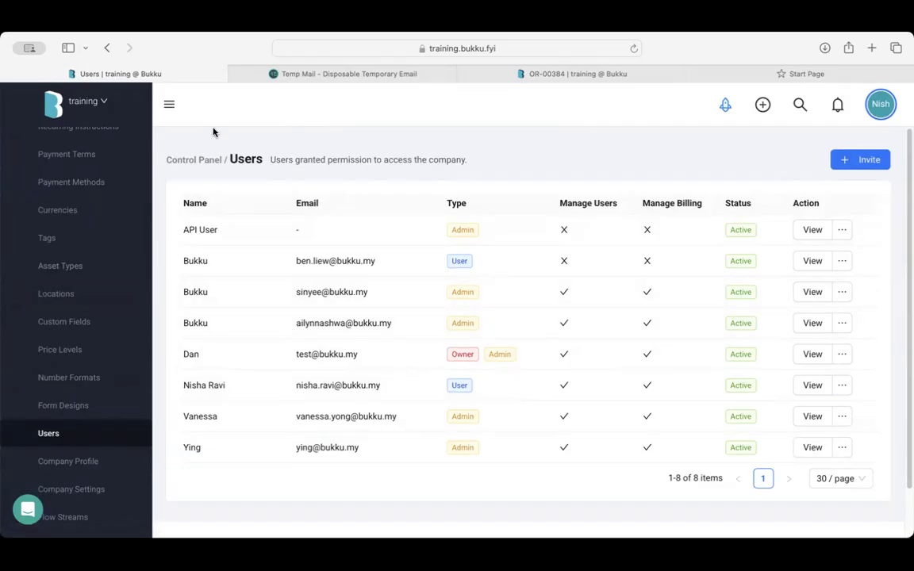
Go to the dashboard and open the list of sales invoices
{"action": "scroll", "coordinate": [75, 238], "scroll_direction": "up", "scroll_amount": 10}
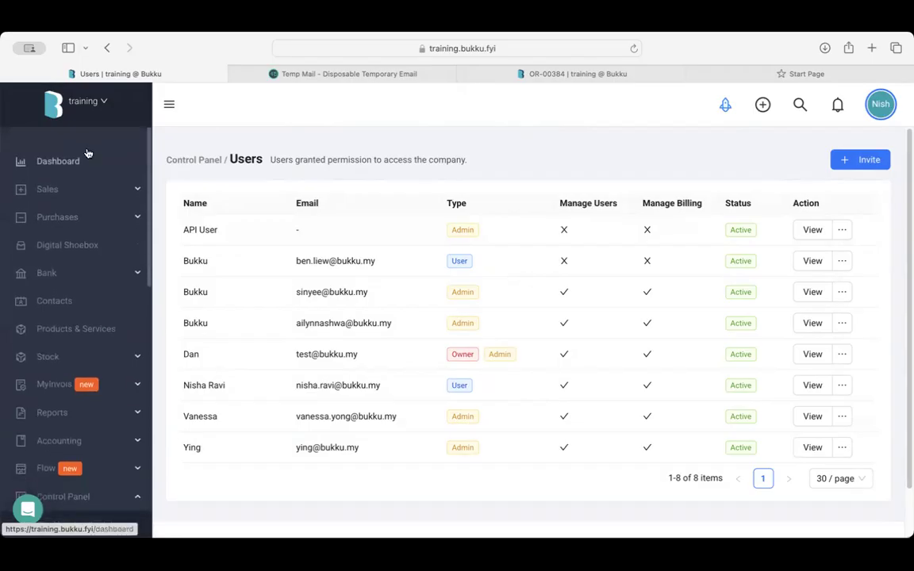
{"action": "left_click", "coordinate": [79, 165]}
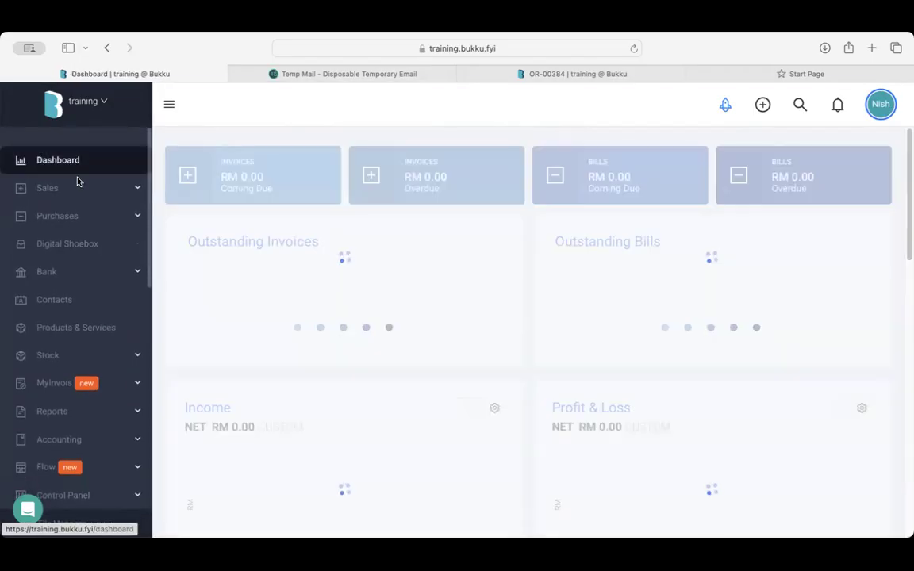
{"action": "left_click", "coordinate": [76, 194]}
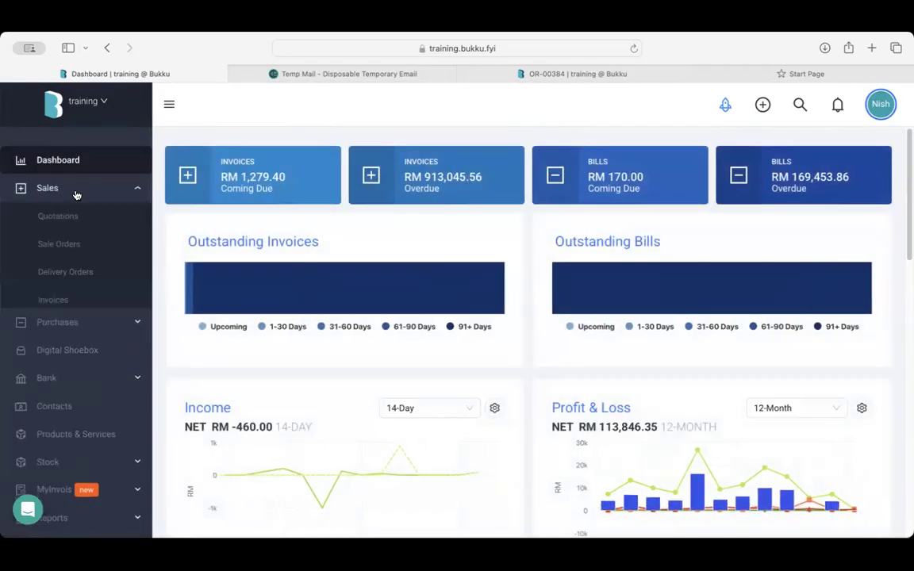
{"action": "left_click", "coordinate": [56, 301]}
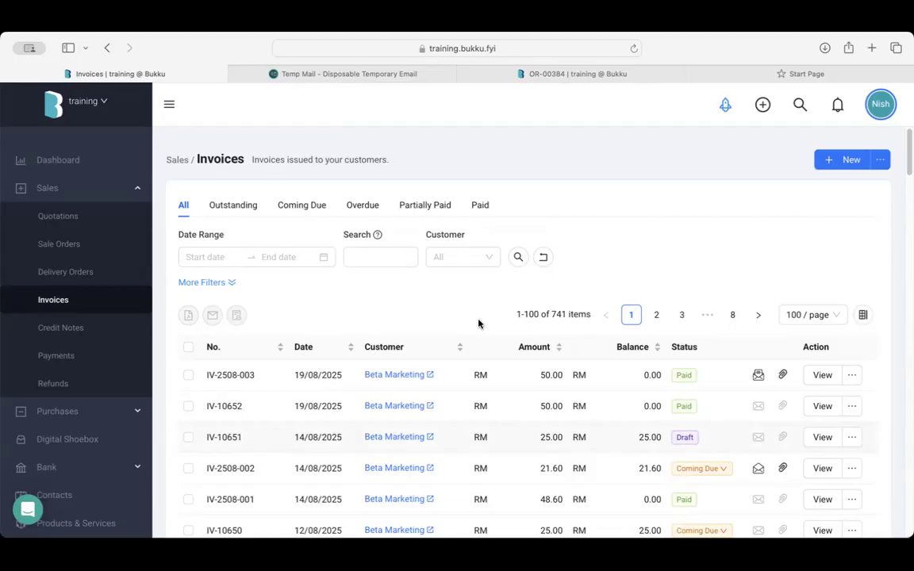
Open the support chat to view its messaging and help options, and close it
{"action": "left_click", "coordinate": [29, 509]}
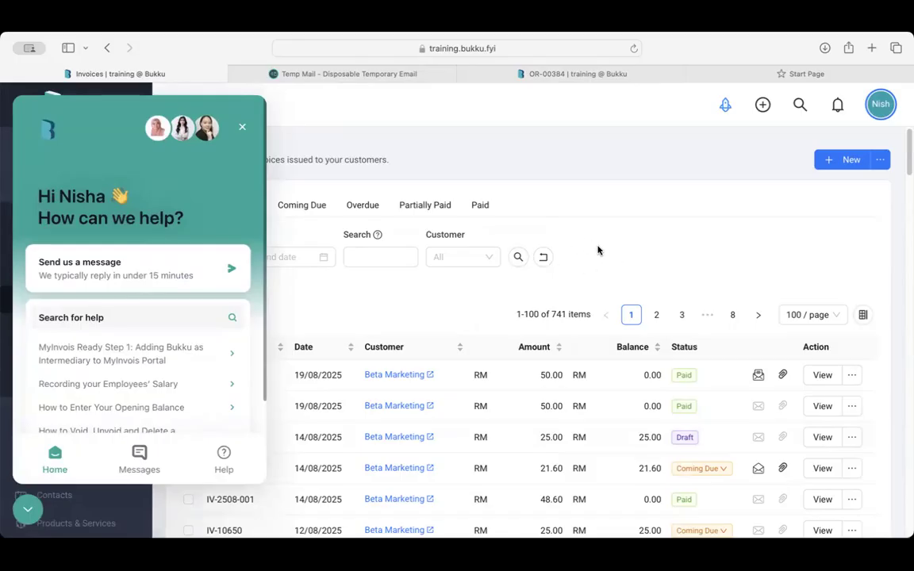
{"action": "left_click", "coordinate": [28, 509]}
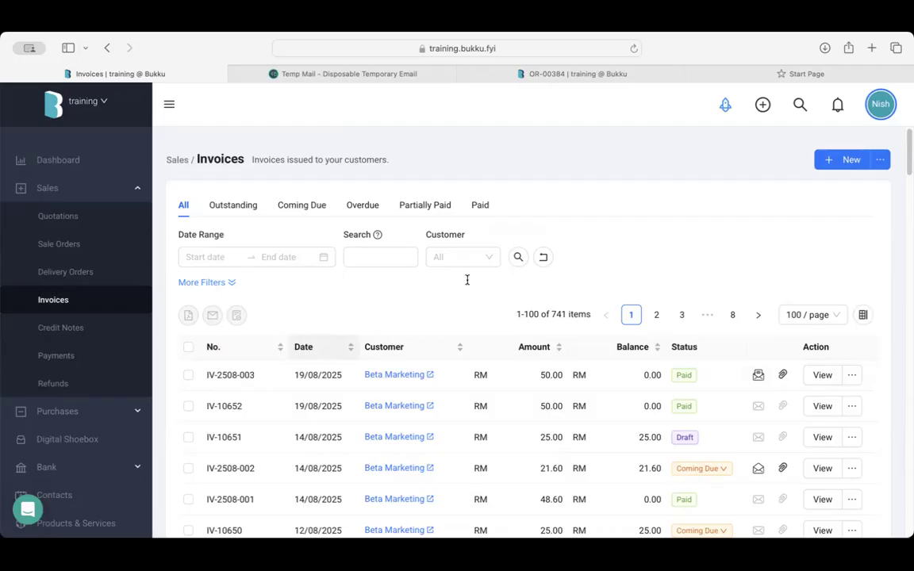
Open the latest Beta Marketing invoice and examine its general info, items, attachments, controls and action history
{"action": "left_click", "coordinate": [823, 375]}
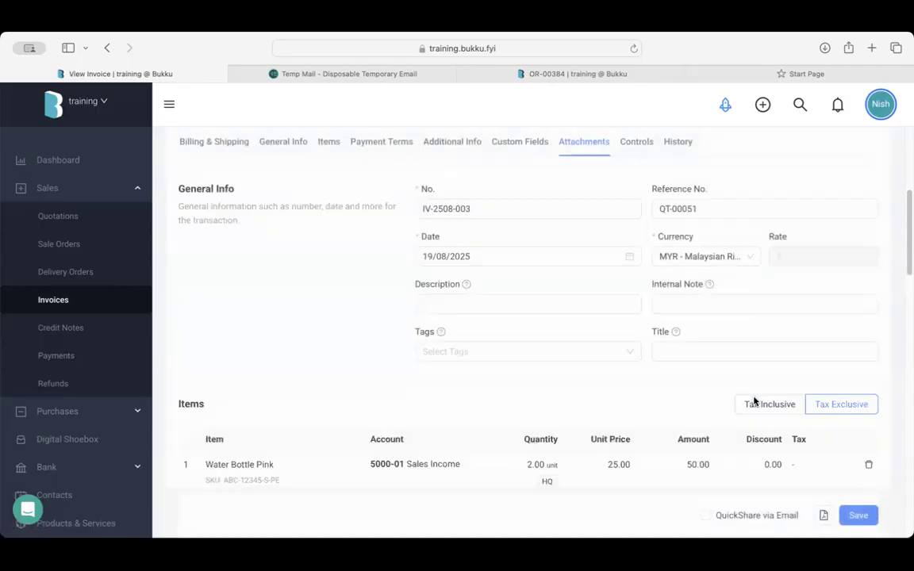
{"action": "scroll", "coordinate": [754, 402], "scroll_direction": "down", "scroll_amount": 5}
{"action": "scroll", "coordinate": [755, 402], "scroll_direction": "up", "scroll_amount": 2}
{"action": "scroll", "coordinate": [755, 402], "scroll_direction": "down", "scroll_amount": 1}
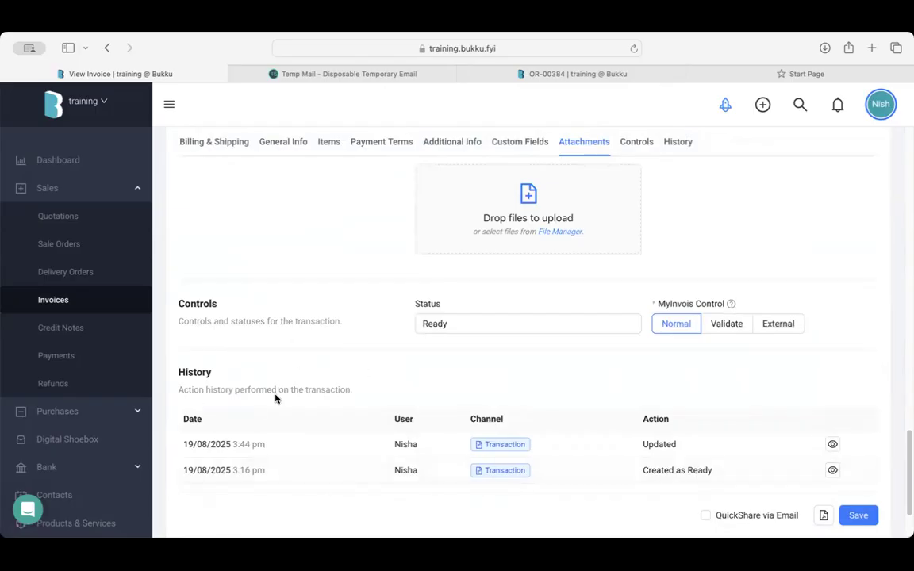
{"action": "scroll", "coordinate": [275, 398], "scroll_direction": "down", "scroll_amount": 1}
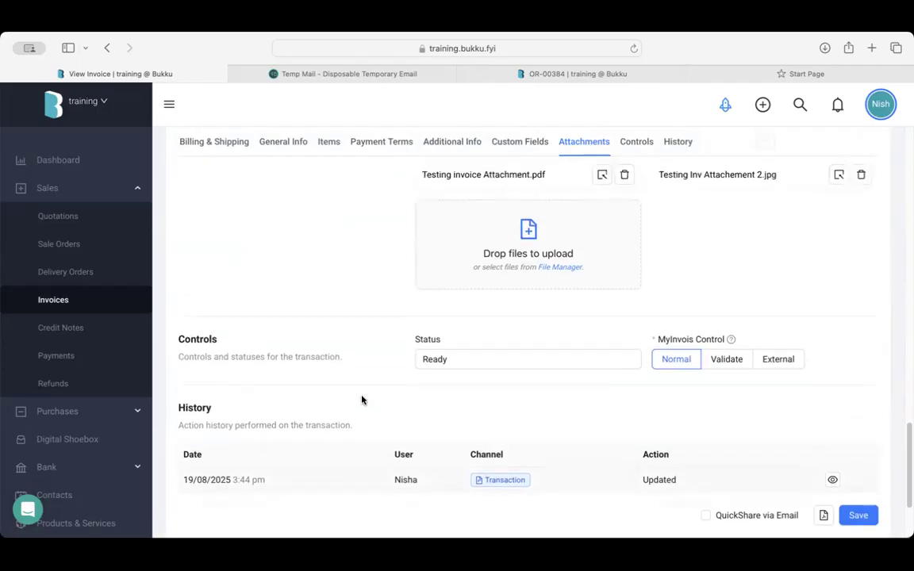
{"action": "scroll", "coordinate": [362, 400], "scroll_direction": "down", "scroll_amount": 1}
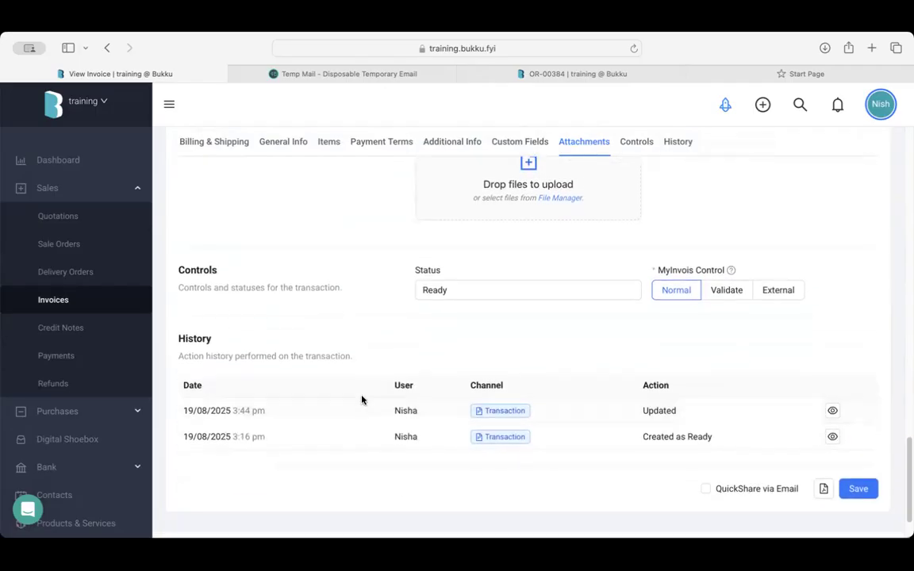
{"action": "scroll", "coordinate": [362, 400], "scroll_direction": "up", "scroll_amount": 3}
{"action": "scroll", "coordinate": [561, 254], "scroll_direction": "up", "scroll_amount": 2}
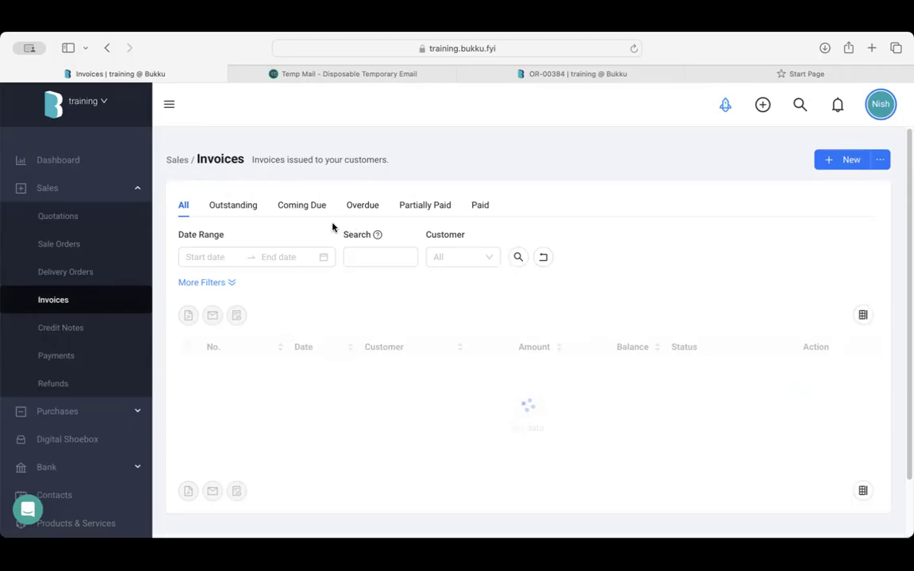
Start a new sales payment and select the individual customer listed below 1Playground Sdn Bhd
{"action": "scroll", "coordinate": [82, 358], "scroll_direction": "down", "scroll_amount": 4}
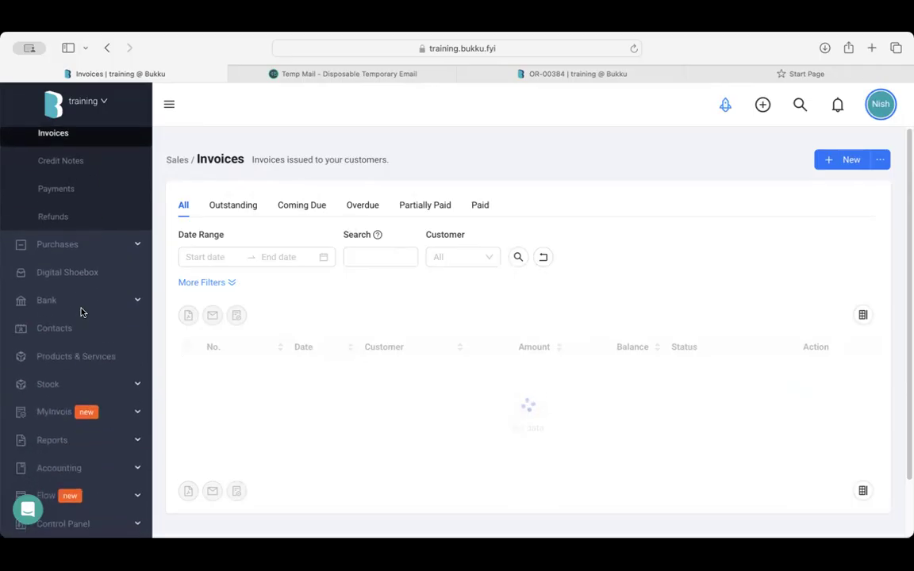
{"action": "left_click", "coordinate": [85, 196]}
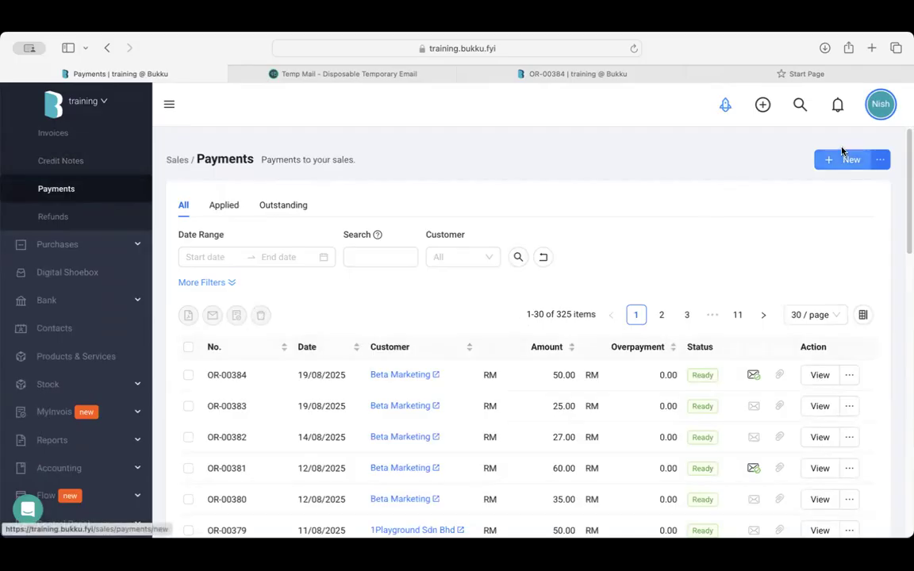
{"action": "left_click", "coordinate": [817, 162]}
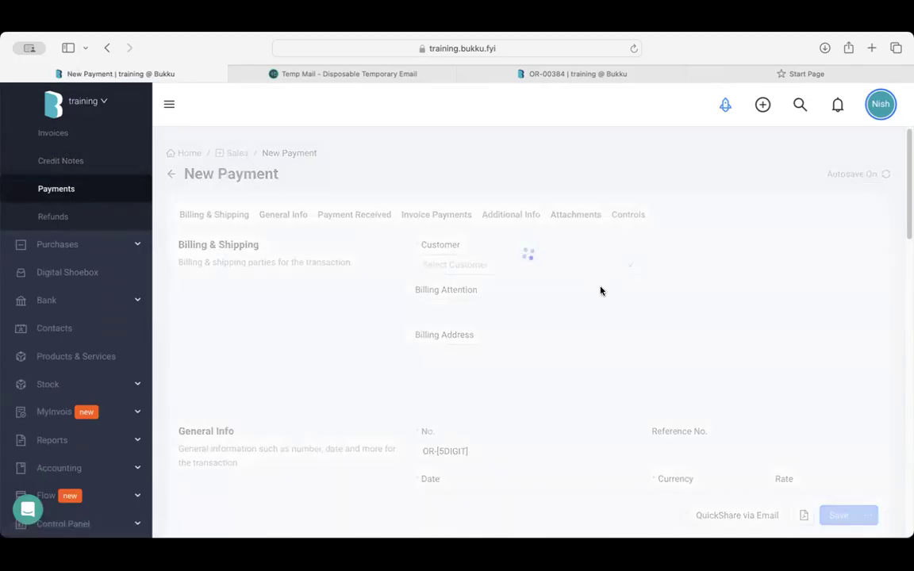
{"action": "left_click", "coordinate": [532, 268]}
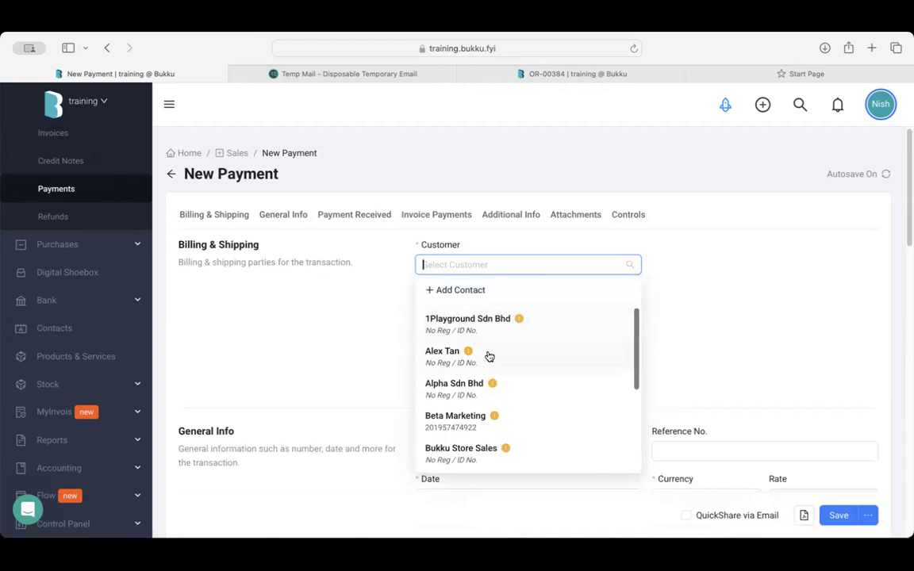
{"action": "left_click", "coordinate": [496, 351]}
Set the amount received into 1000-00 Cash on Hand to 1,000.00
{"action": "scroll", "coordinate": [707, 343], "scroll_direction": "down", "scroll_amount": 5}
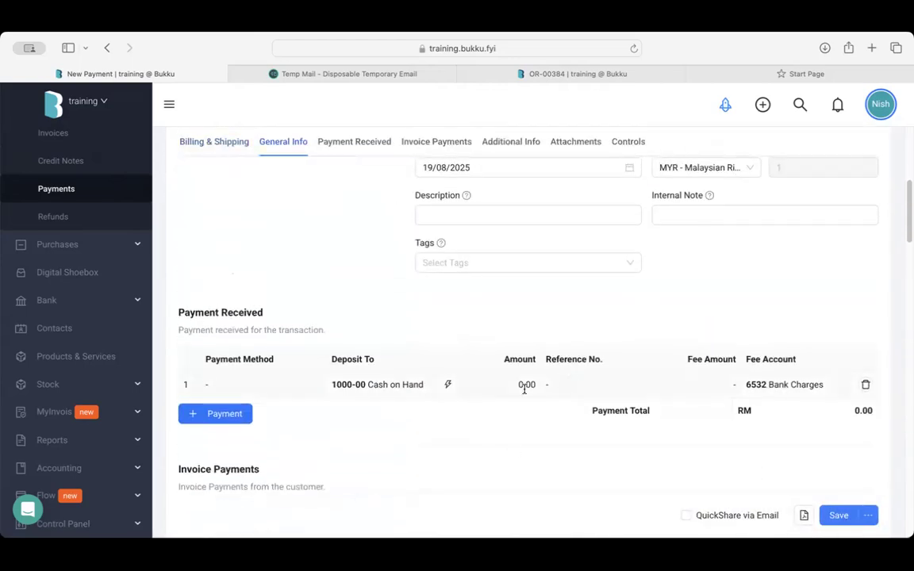
{"action": "left_click", "coordinate": [514, 383]}
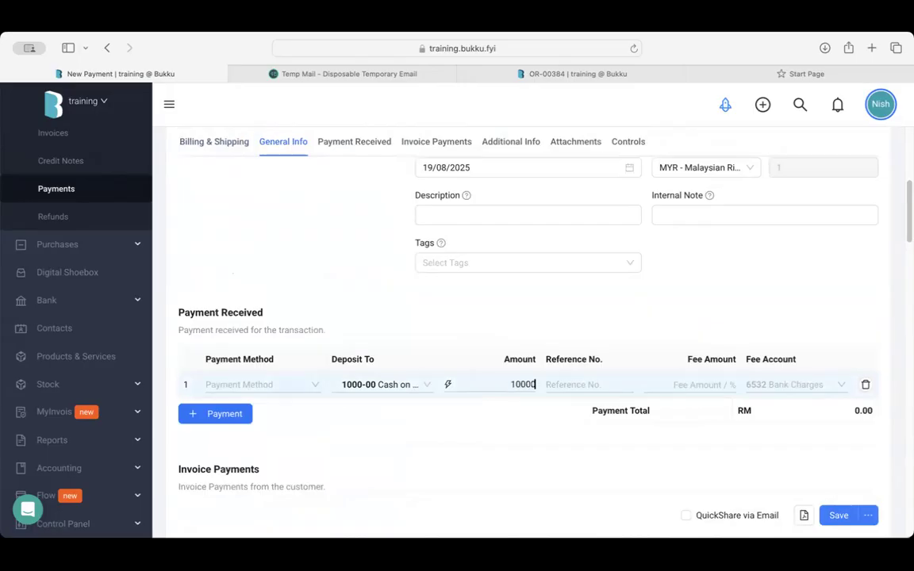
{"action": "left_click", "coordinate": [490, 446]}
Review the customer's outstanding invoices without applying the payment to any, and save it with unapplied credits
{"action": "scroll", "coordinate": [490, 447], "scroll_direction": "down", "scroll_amount": 5}
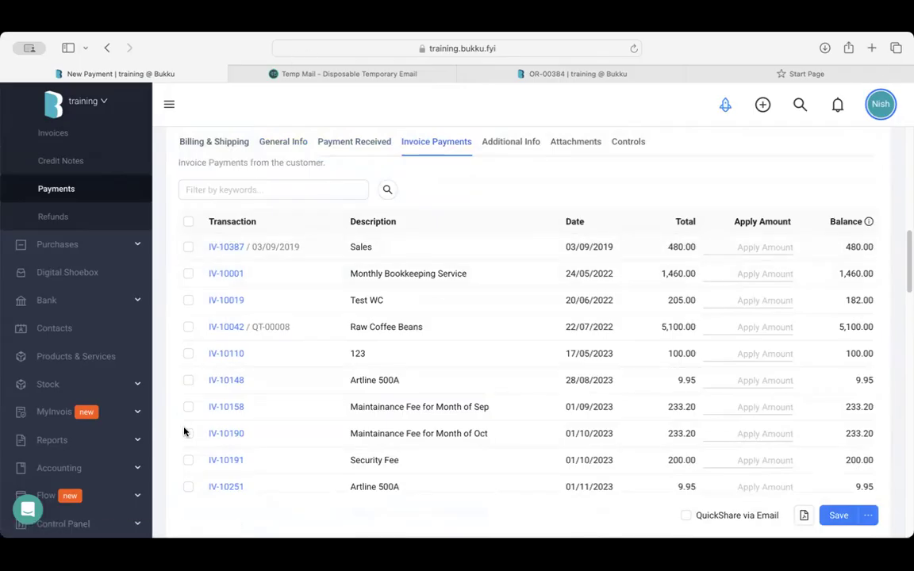
{"action": "scroll", "coordinate": [258, 392], "scroll_direction": "down", "scroll_amount": 5}
{"action": "scroll", "coordinate": [258, 392], "scroll_direction": "down", "scroll_amount": 10}
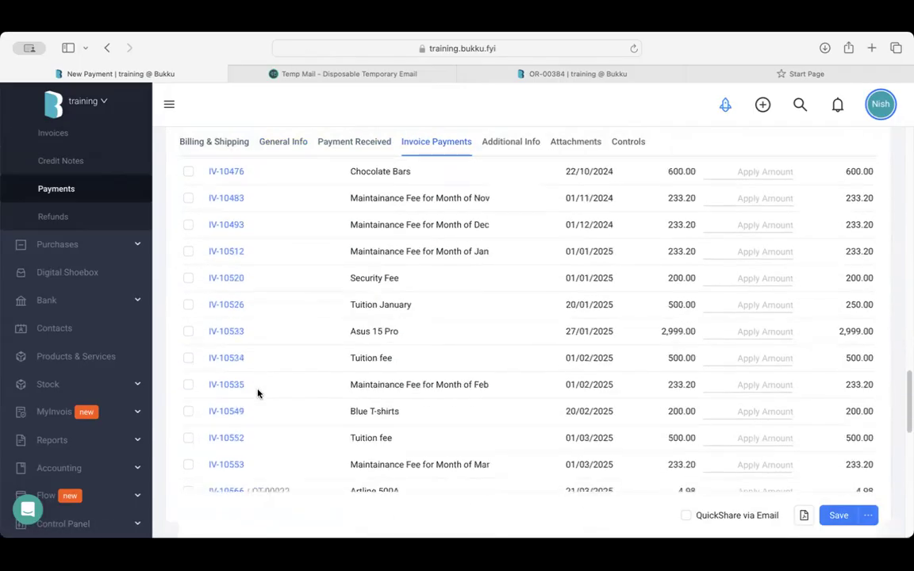
{"action": "scroll", "coordinate": [258, 393], "scroll_direction": "up", "scroll_amount": 5}
{"action": "scroll", "coordinate": [258, 393], "scroll_direction": "up", "scroll_amount": 2}
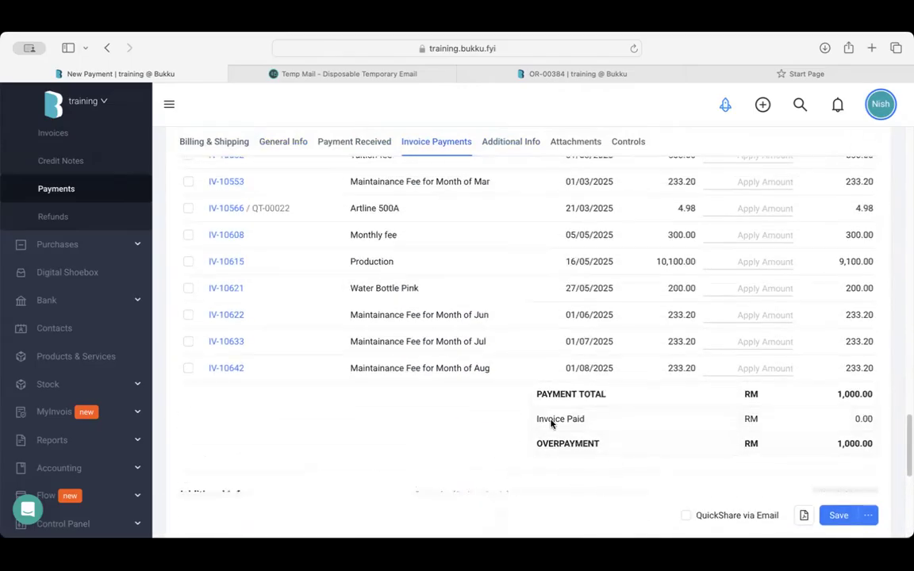
{"action": "left_click", "coordinate": [839, 516]}
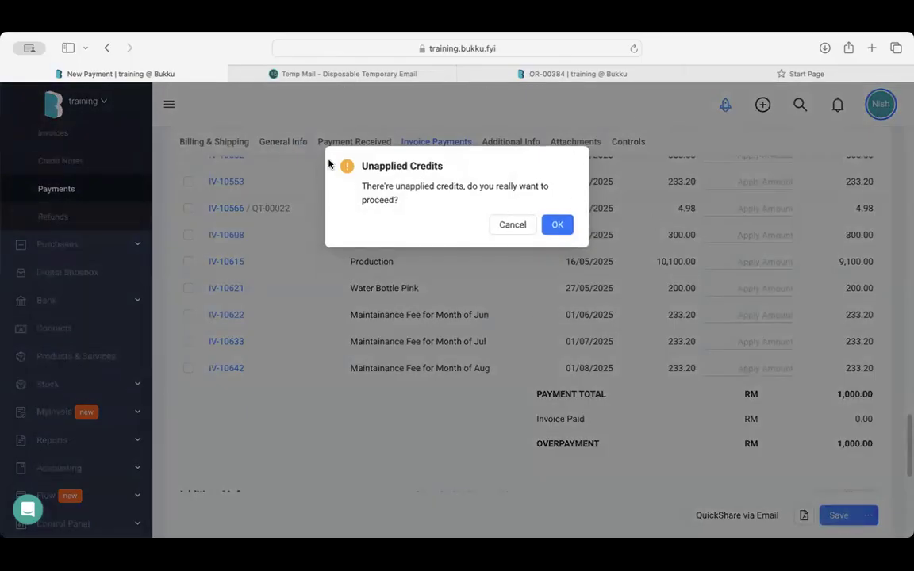
{"action": "left_click", "coordinate": [557, 226]}
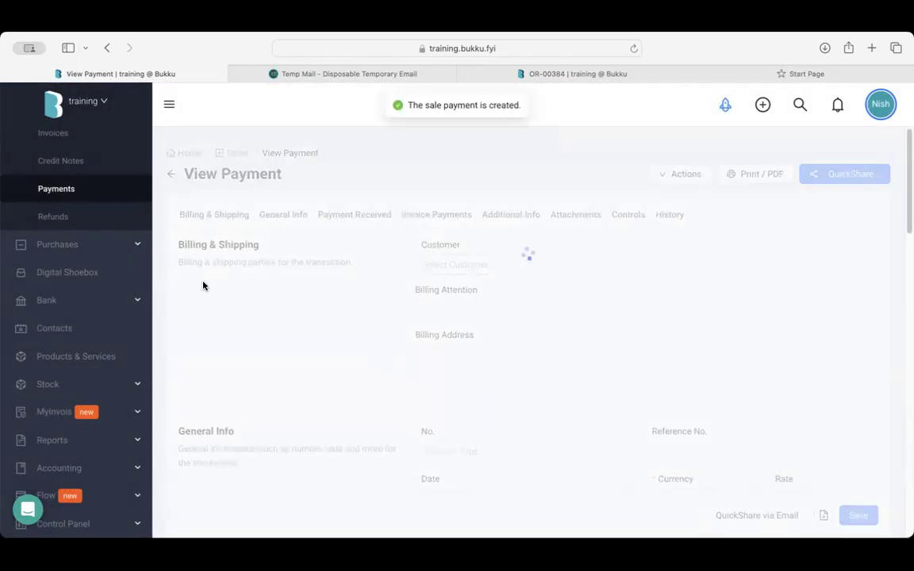
Reopen the new 1,000.00 payment from the payments list and apply 1,000.00 to the Raw Coffee Beans invoice
{"action": "left_click", "coordinate": [131, 182]}
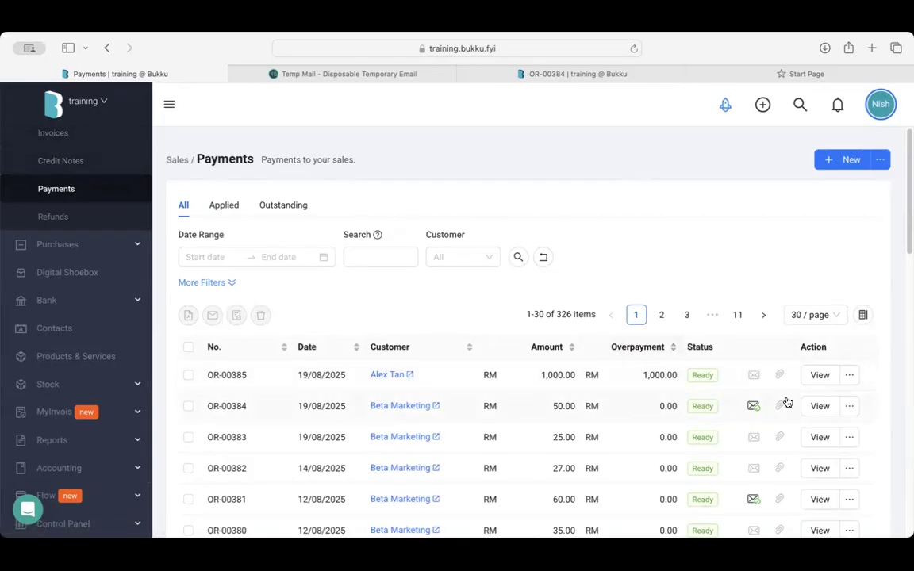
{"action": "left_click", "coordinate": [821, 377]}
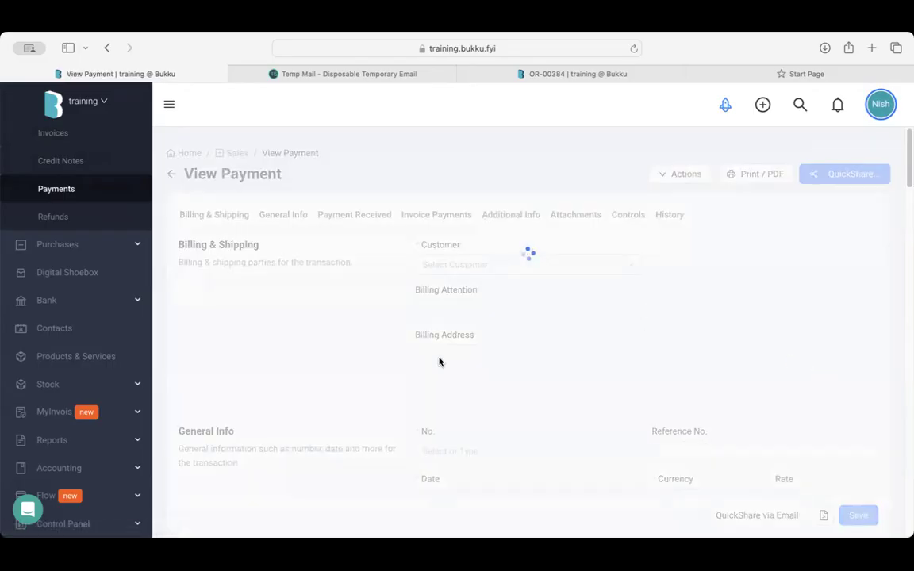
{"action": "scroll", "coordinate": [440, 362], "scroll_direction": "down", "scroll_amount": 3}
{"action": "scroll", "coordinate": [439, 361], "scroll_direction": "down", "scroll_amount": 5}
{"action": "scroll", "coordinate": [439, 362], "scroll_direction": "up", "scroll_amount": 3}
{"action": "scroll", "coordinate": [440, 362], "scroll_direction": "up", "scroll_amount": 1}
{"action": "scroll", "coordinate": [440, 362], "scroll_direction": "down", "scroll_amount": 3}
{"action": "scroll", "coordinate": [439, 362], "scroll_direction": "up", "scroll_amount": 3}
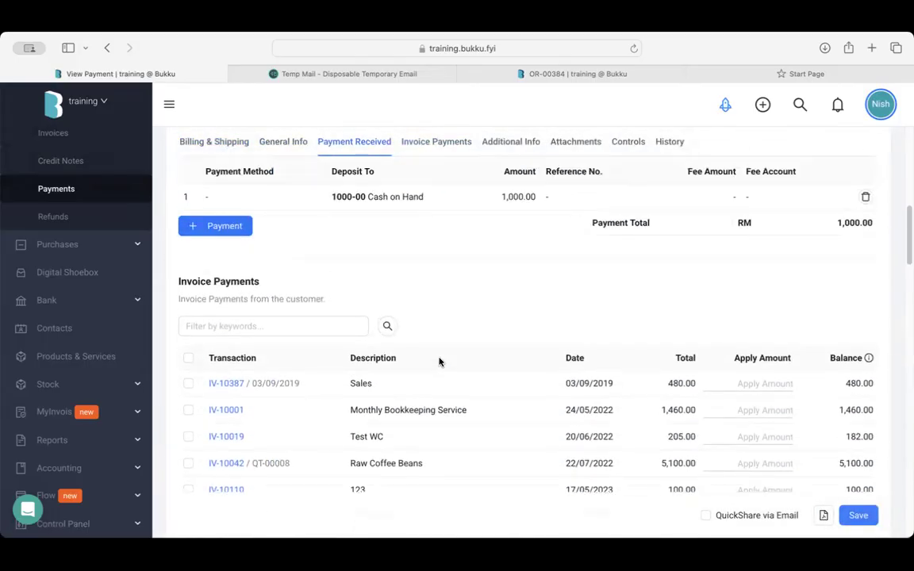
{"action": "scroll", "coordinate": [440, 362], "scroll_direction": "down", "scroll_amount": 1}
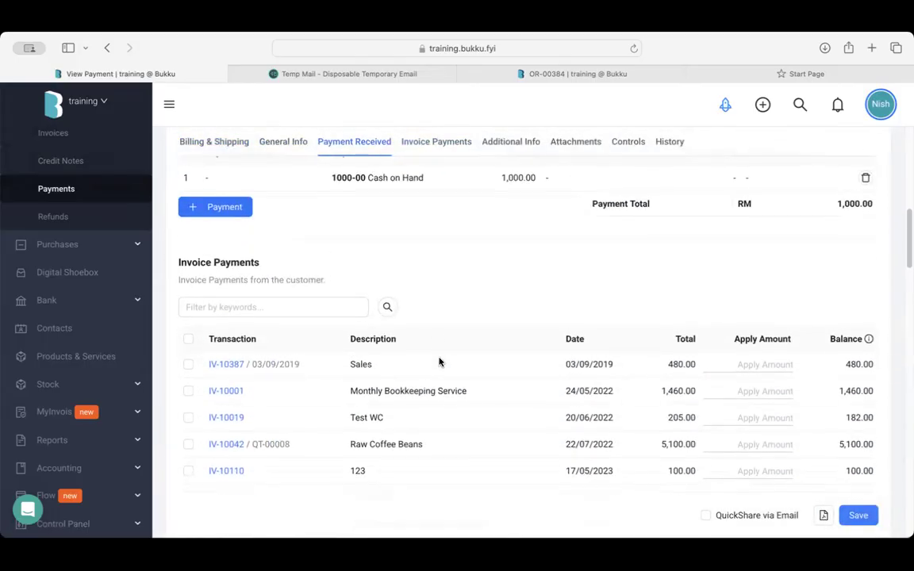
{"action": "left_click", "coordinate": [189, 444]}
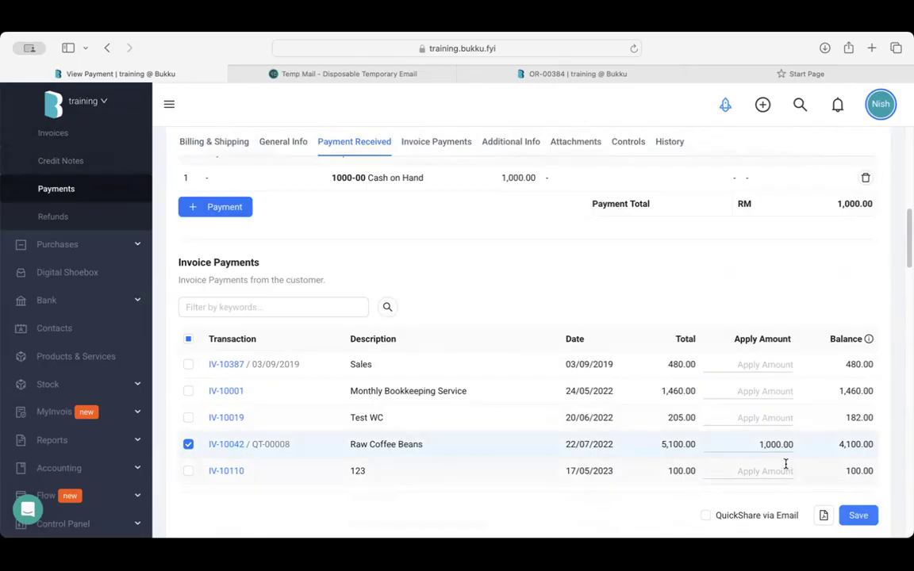
{"action": "scroll", "coordinate": [126, 254], "scroll_direction": "up", "scroll_amount": 3}
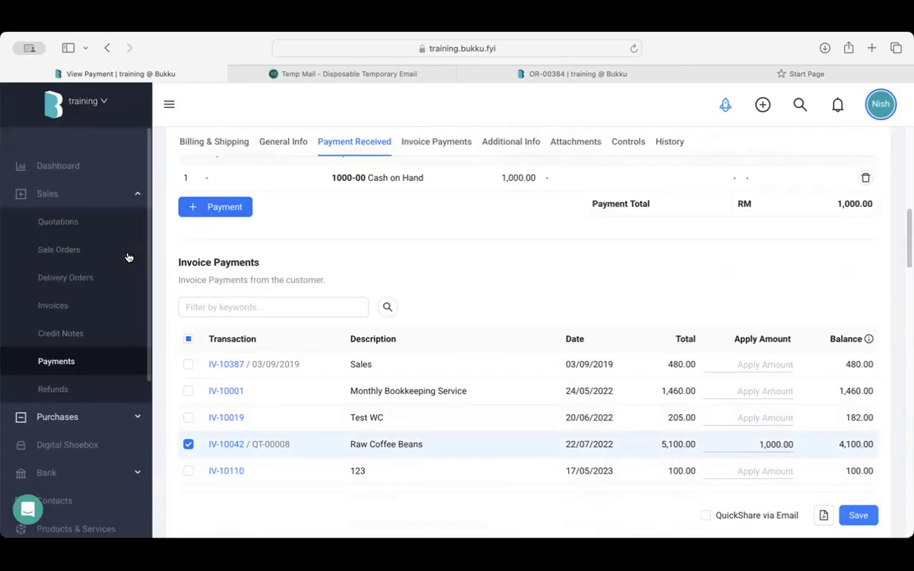
{"action": "left_click", "coordinate": [111, 192]}
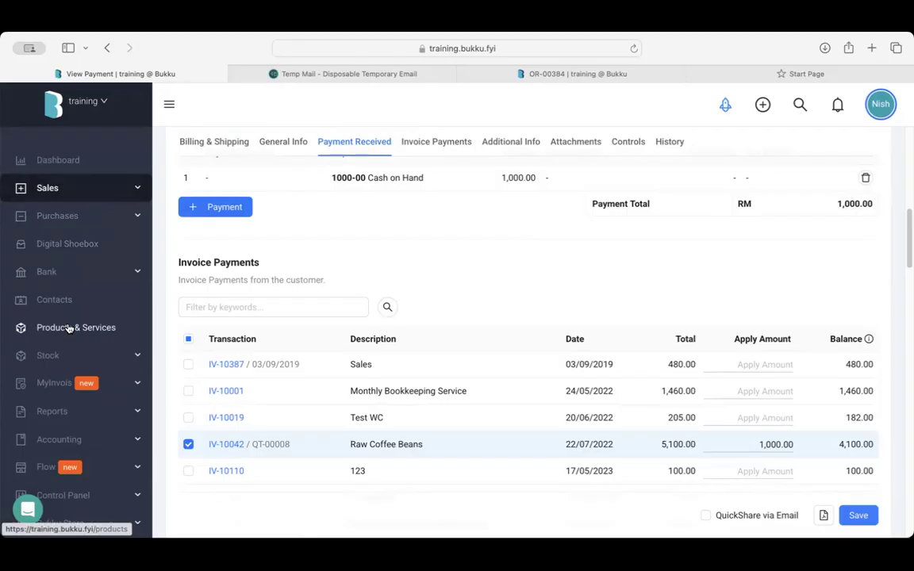
{"action": "scroll", "coordinate": [68, 327], "scroll_direction": "down", "scroll_amount": 2}
{"action": "scroll", "coordinate": [68, 326], "scroll_direction": "up", "scroll_amount": 2}
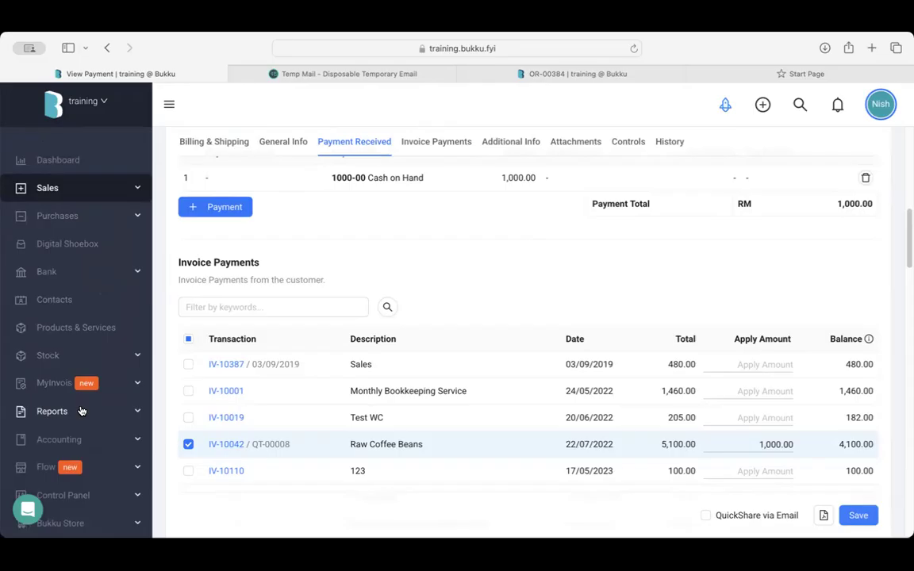
Leave the payment form and open the list of stock adjustments
{"action": "left_click", "coordinate": [92, 354]}
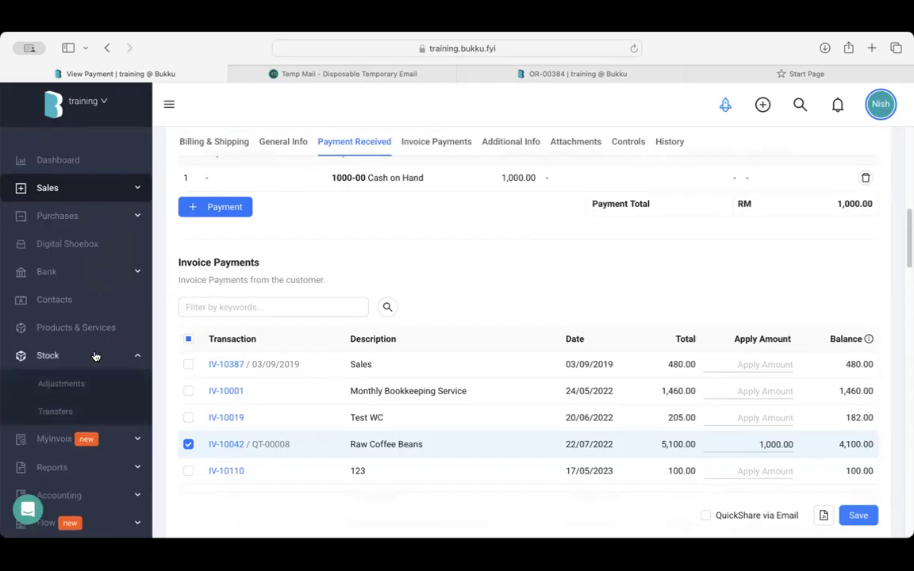
{"action": "scroll", "coordinate": [96, 353], "scroll_direction": "down", "scroll_amount": 2}
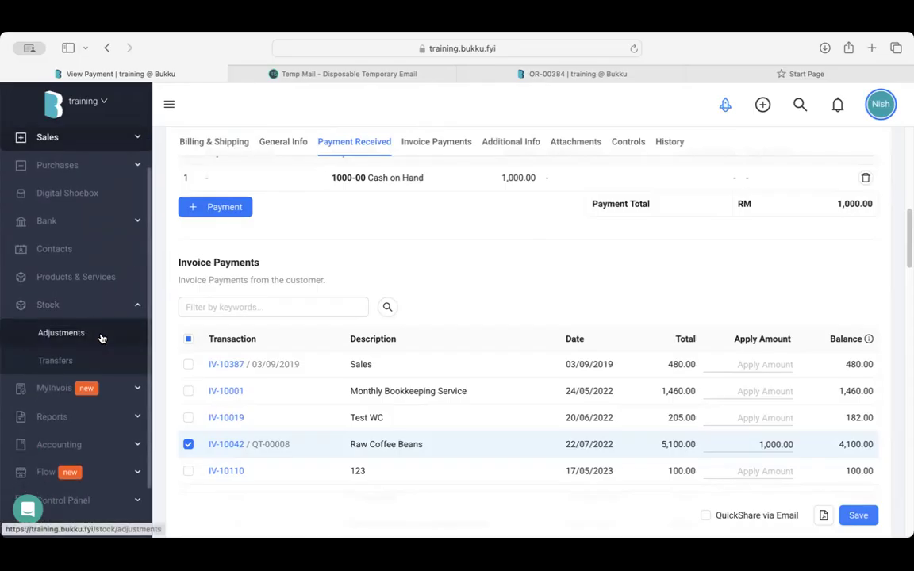
{"action": "left_click", "coordinate": [101, 339]}
{"action": "left_click", "coordinate": [558, 225]}
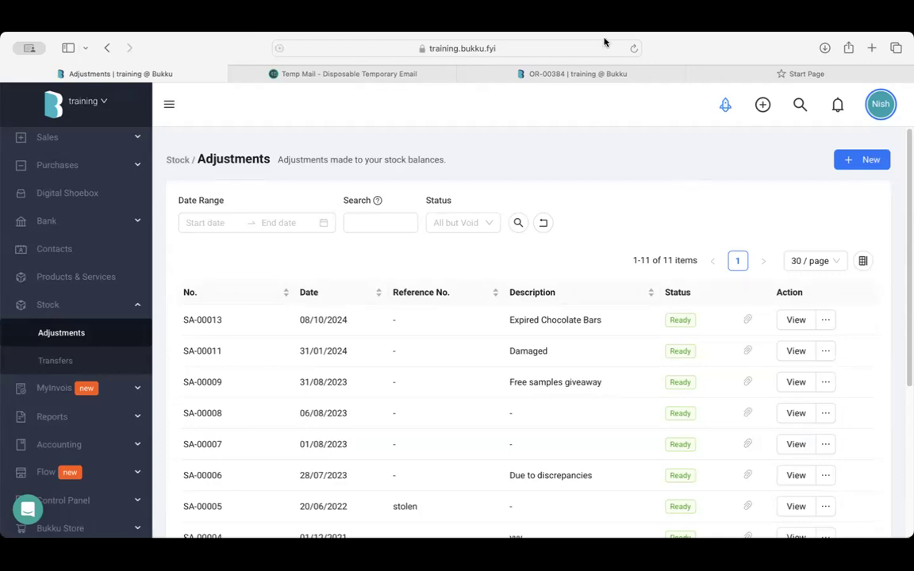
Open the payment gateway settings in Company Settings and review the available service providers, keeping Payex selected
{"action": "scroll", "coordinate": [44, 444], "scroll_direction": "down", "scroll_amount": 2}
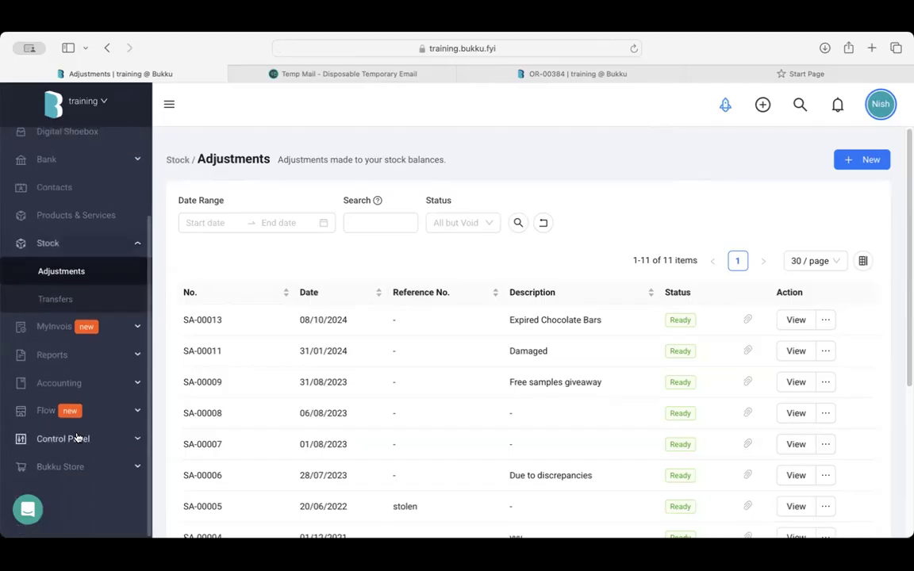
{"action": "left_click", "coordinate": [55, 436]}
{"action": "scroll", "coordinate": [72, 437], "scroll_direction": "down", "scroll_amount": 5}
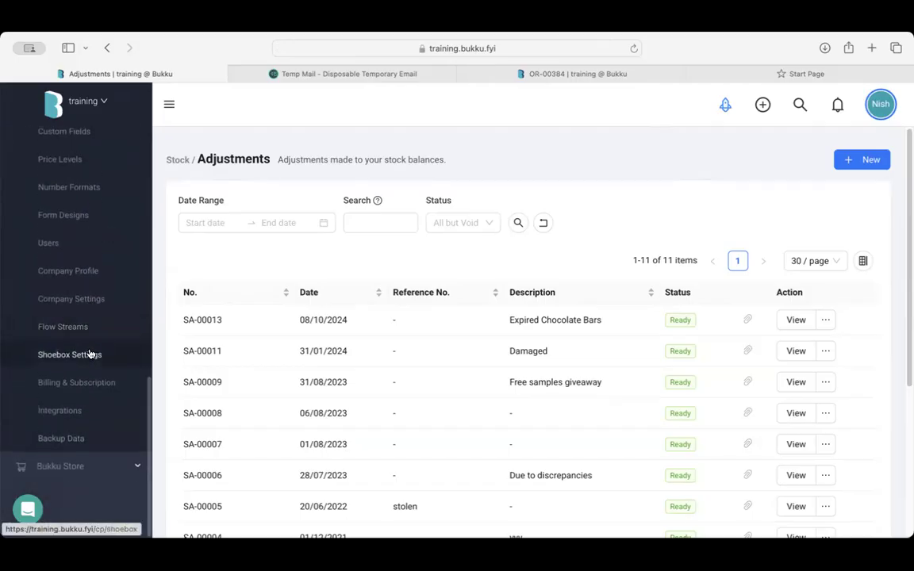
{"action": "left_click", "coordinate": [92, 303]}
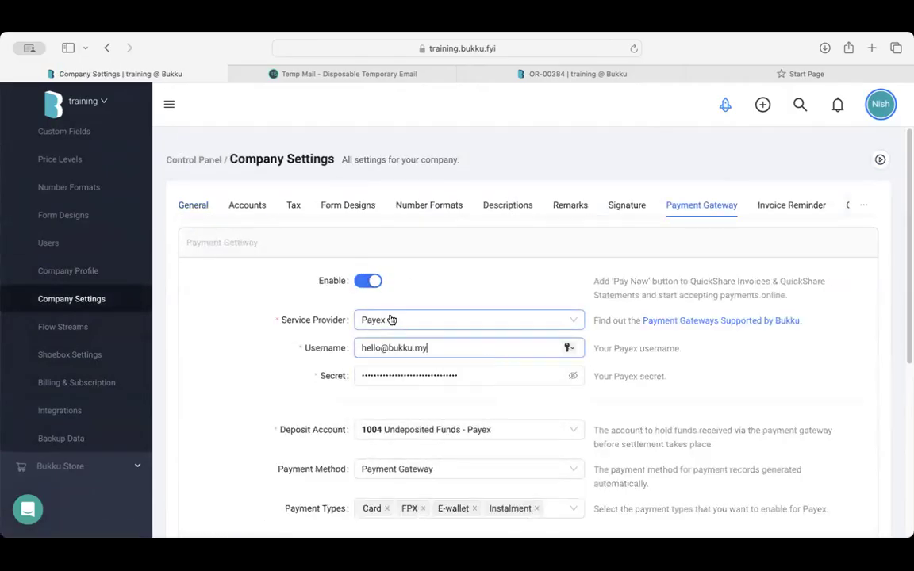
{"action": "left_click", "coordinate": [387, 320]}
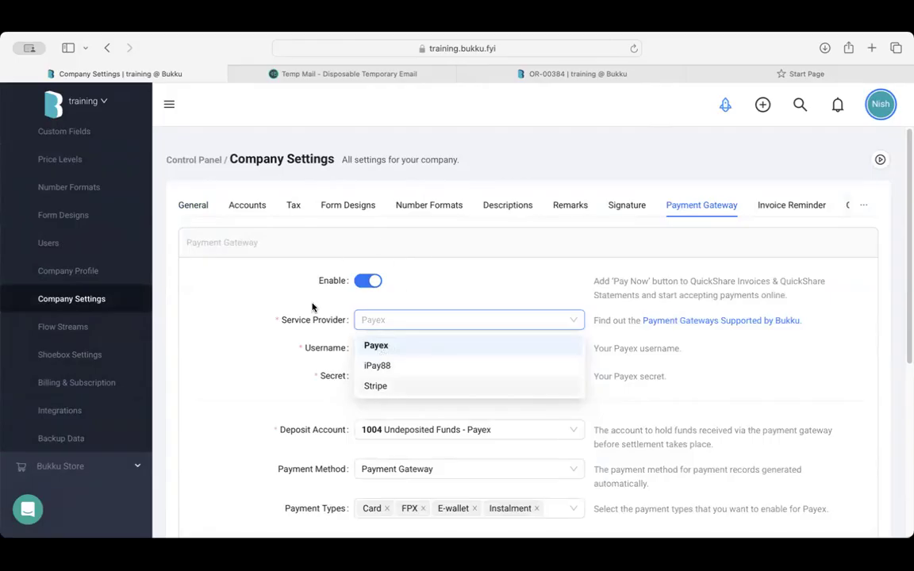
{"action": "left_click", "coordinate": [160, 280]}
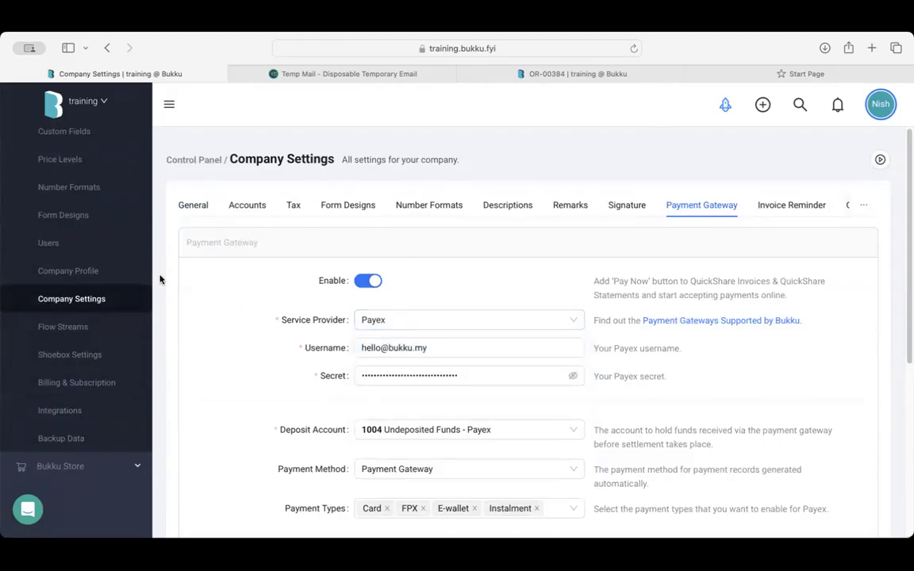
{"action": "scroll", "coordinate": [90, 312], "scroll_direction": "up", "scroll_amount": 10}
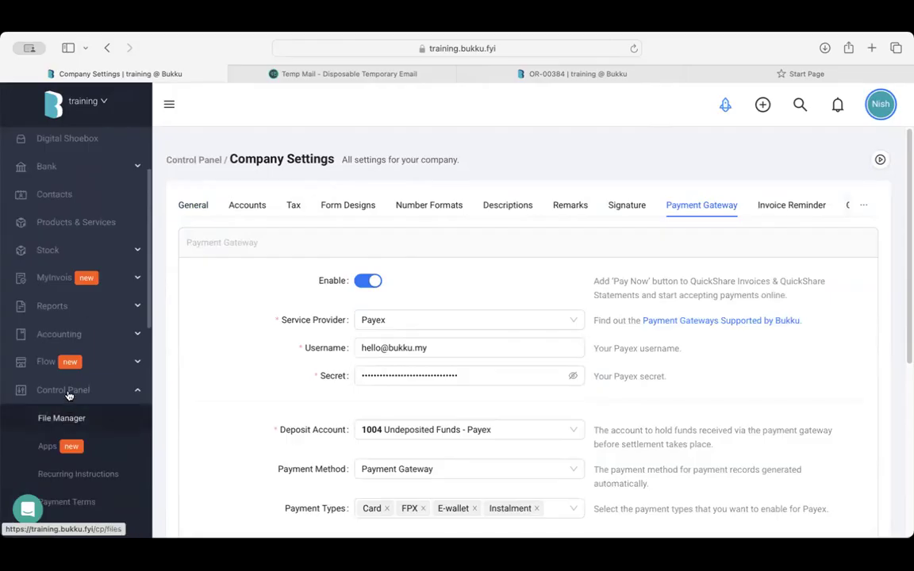
{"action": "left_click", "coordinate": [68, 391]}
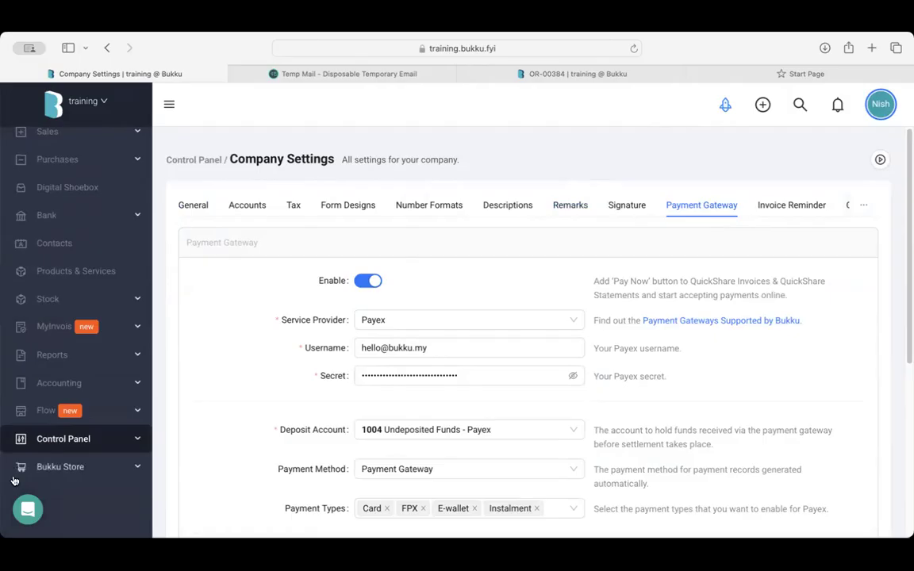
Search the help articles for "qr" and close the help widget
{"action": "left_click", "coordinate": [28, 509]}
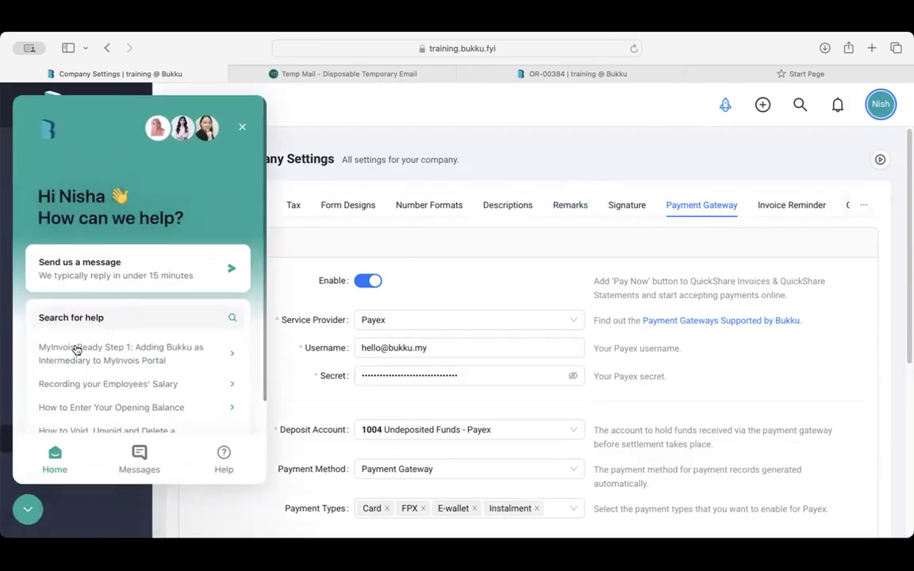
{"action": "left_click", "coordinate": [221, 454]}
{"action": "left_click", "coordinate": [96, 142]}
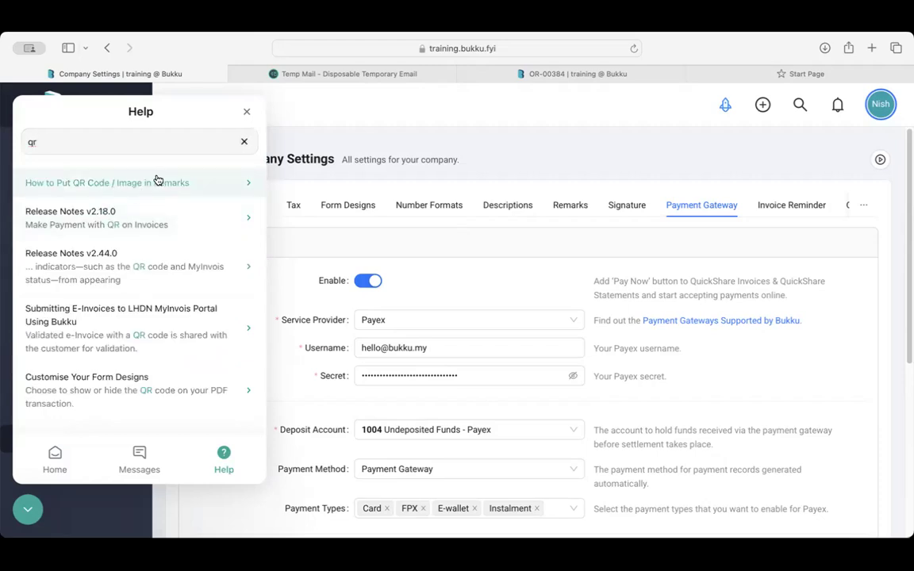
{"action": "left_click", "coordinate": [247, 114]}
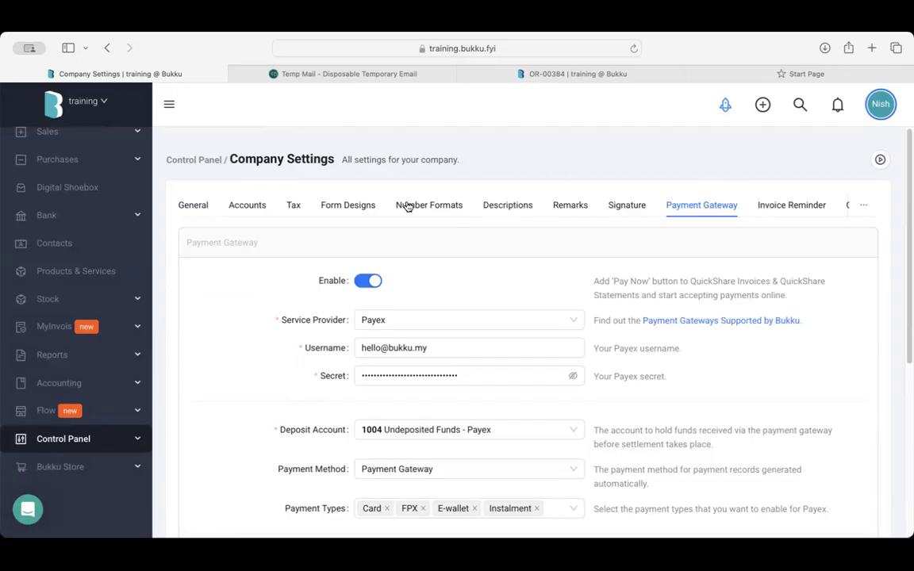
View the accounting journal entries list, followed by the bank's Money Out records
{"action": "left_click", "coordinate": [80, 386]}
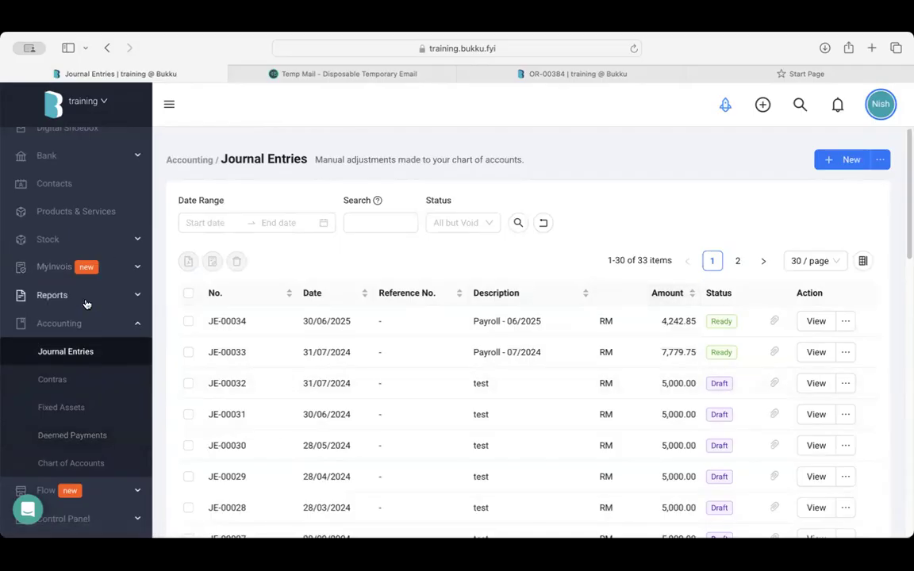
{"action": "left_click", "coordinate": [113, 161]}
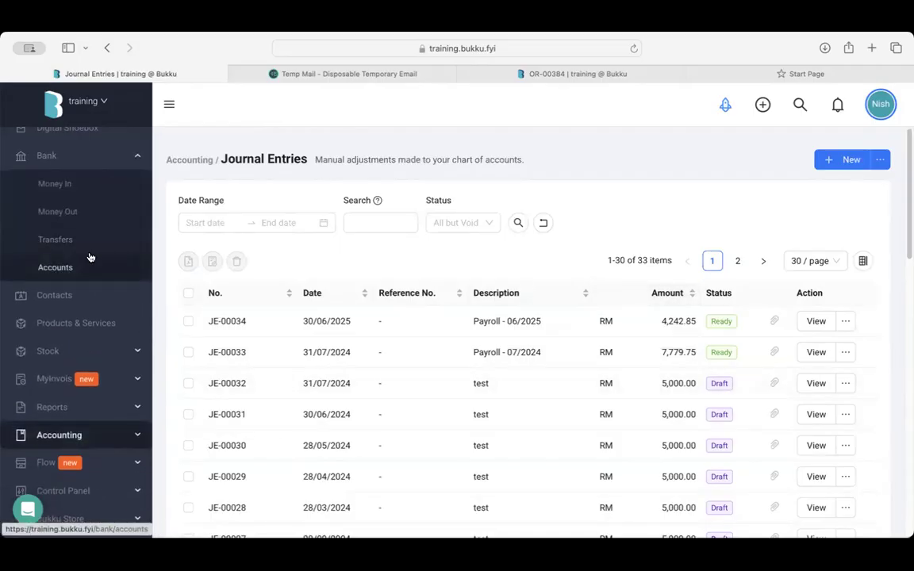
{"action": "left_click", "coordinate": [99, 213]}
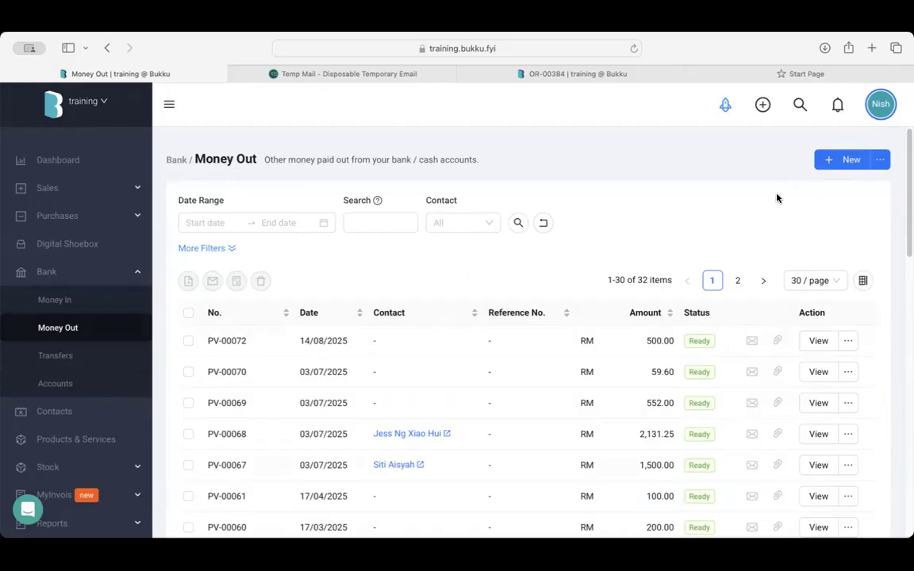
Open a blank support message to Bukku Accounting from the help widget's home page and close it without sending
{"action": "left_click", "coordinate": [27, 509]}
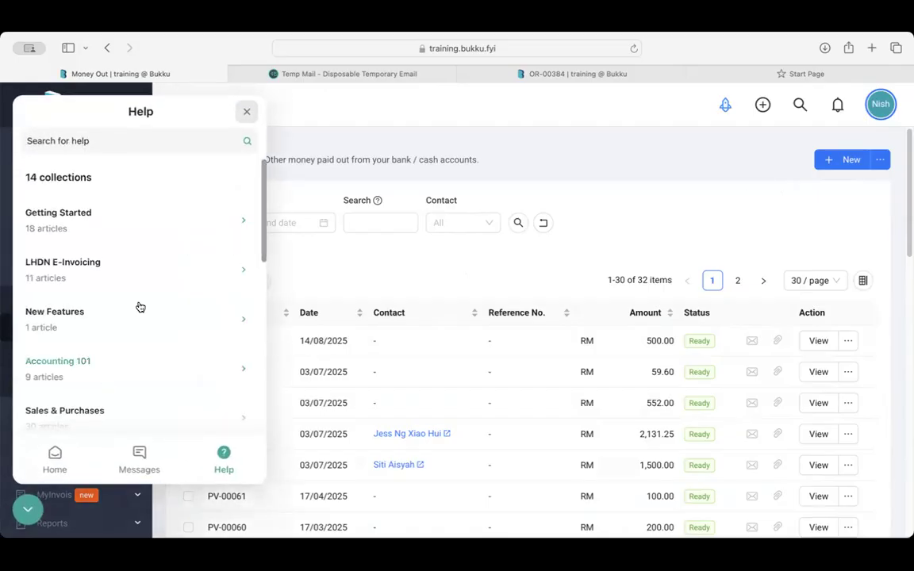
{"action": "left_click", "coordinate": [50, 462]}
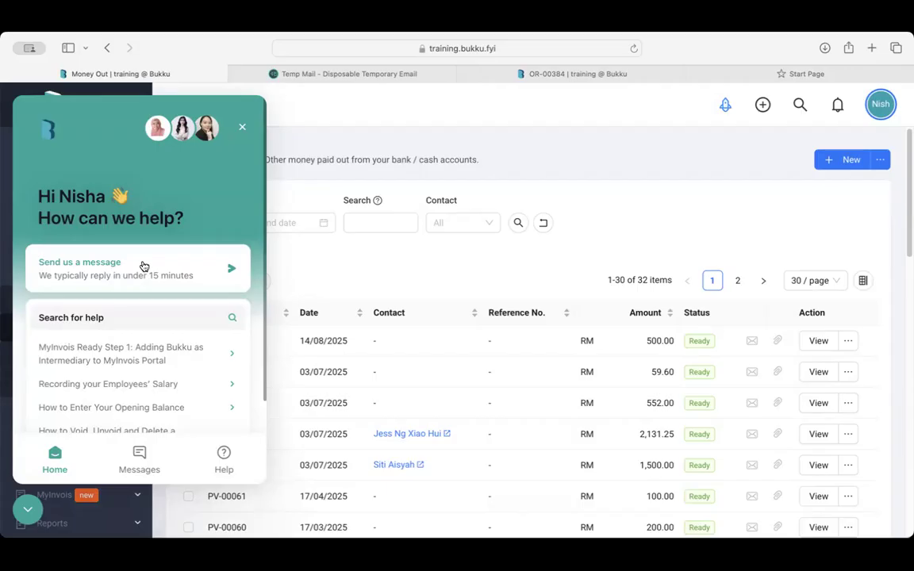
{"action": "left_click", "coordinate": [142, 266]}
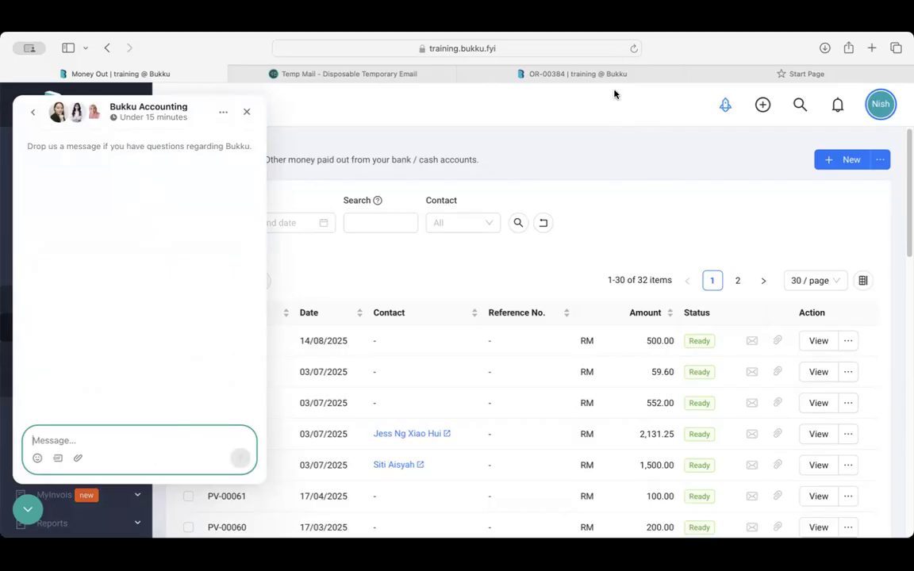
{"action": "left_click", "coordinate": [39, 506]}
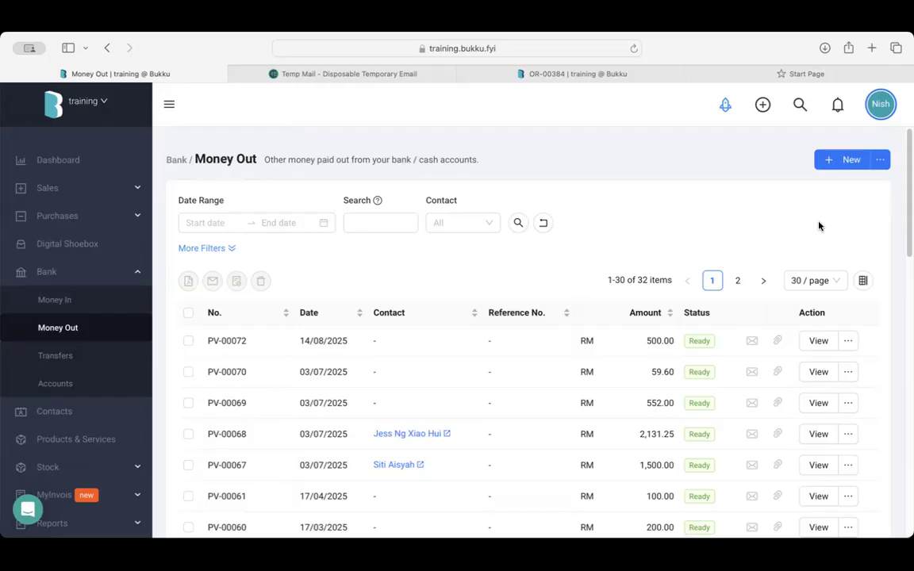
Search the help articles for "salary" from the support widget and close it
{"action": "left_click", "coordinate": [28, 509]}
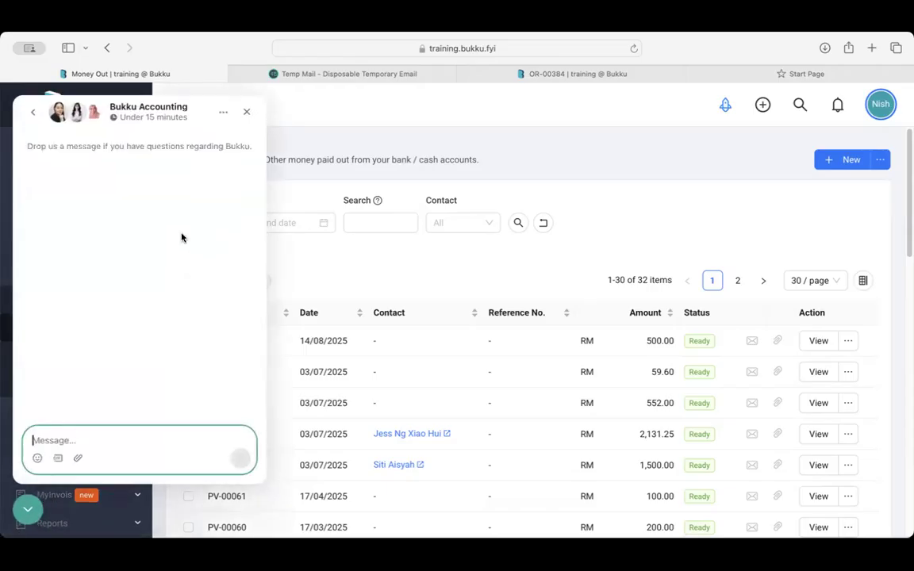
{"action": "left_click", "coordinate": [33, 112]}
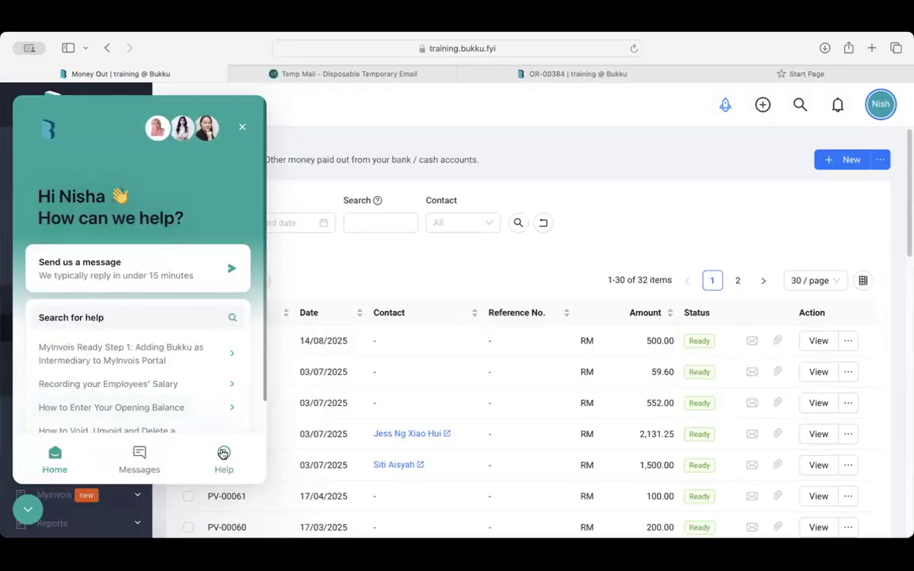
{"action": "left_click", "coordinate": [159, 318]}
{"action": "left_click", "coordinate": [100, 143]}
{"action": "type", "text": "salary"}
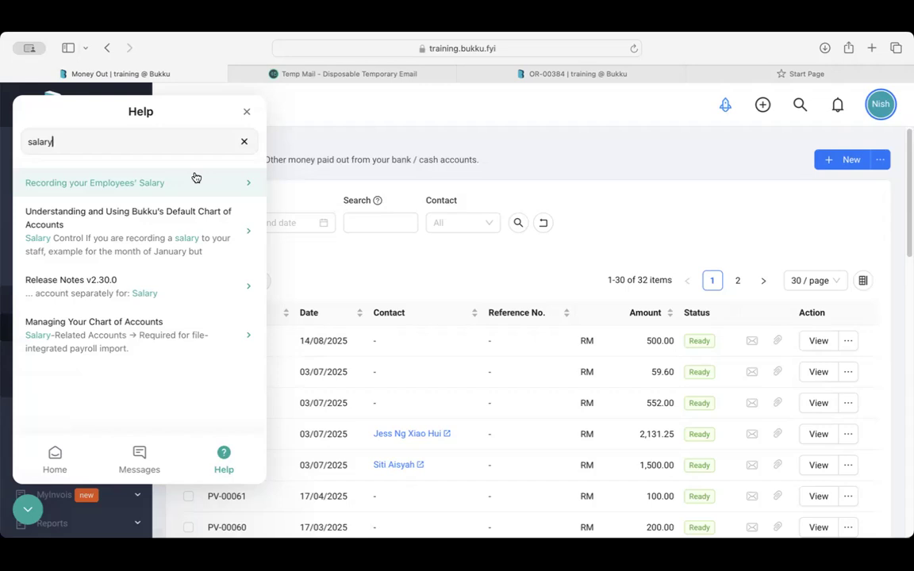
{"action": "left_click", "coordinate": [248, 113]}
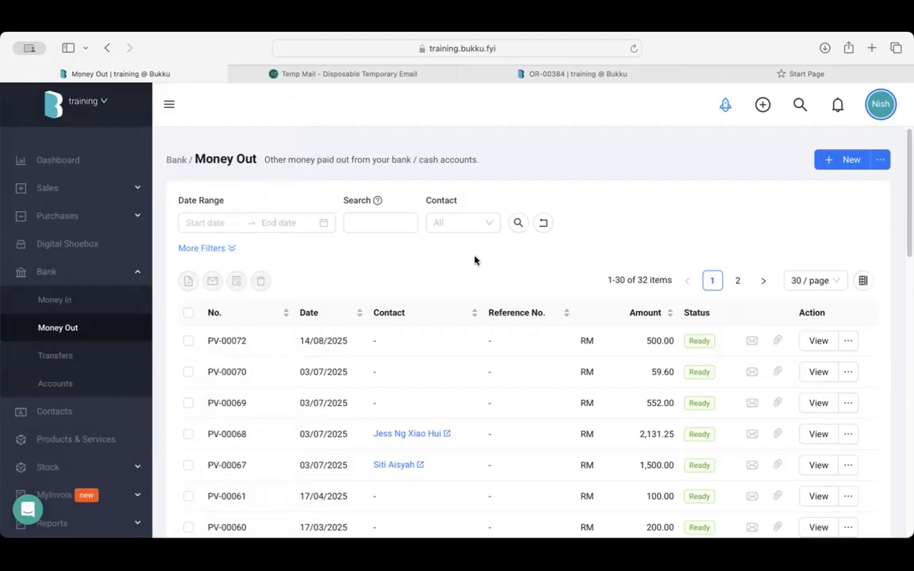
Show the help widget's home page with its messaging and article search options, and close the widget
{"action": "left_click", "coordinate": [29, 509]}
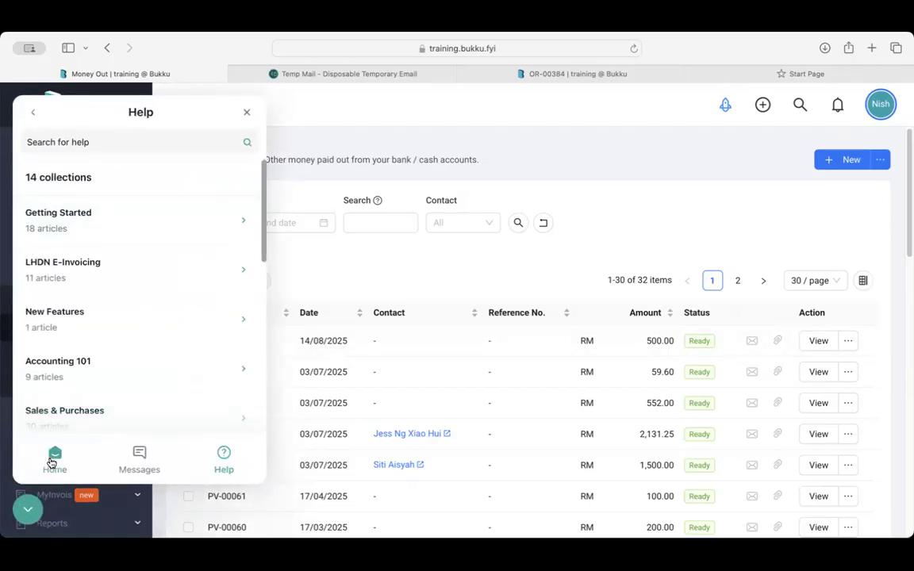
{"action": "left_click", "coordinate": [52, 460]}
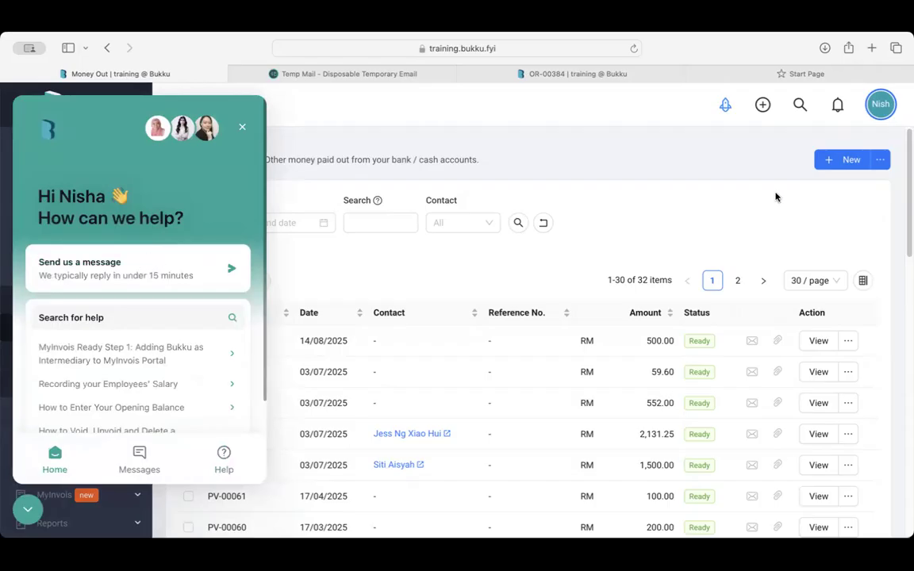
{"action": "left_click", "coordinate": [242, 127]}
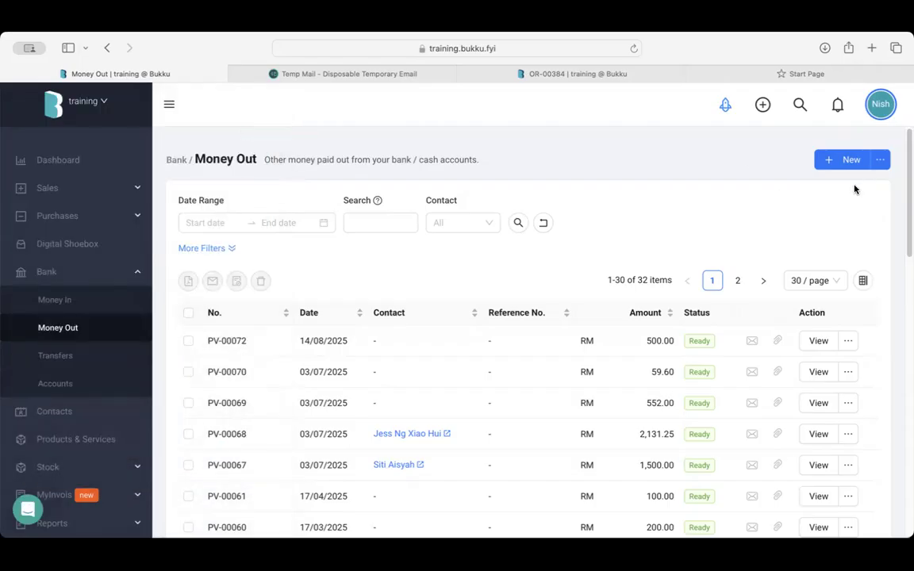